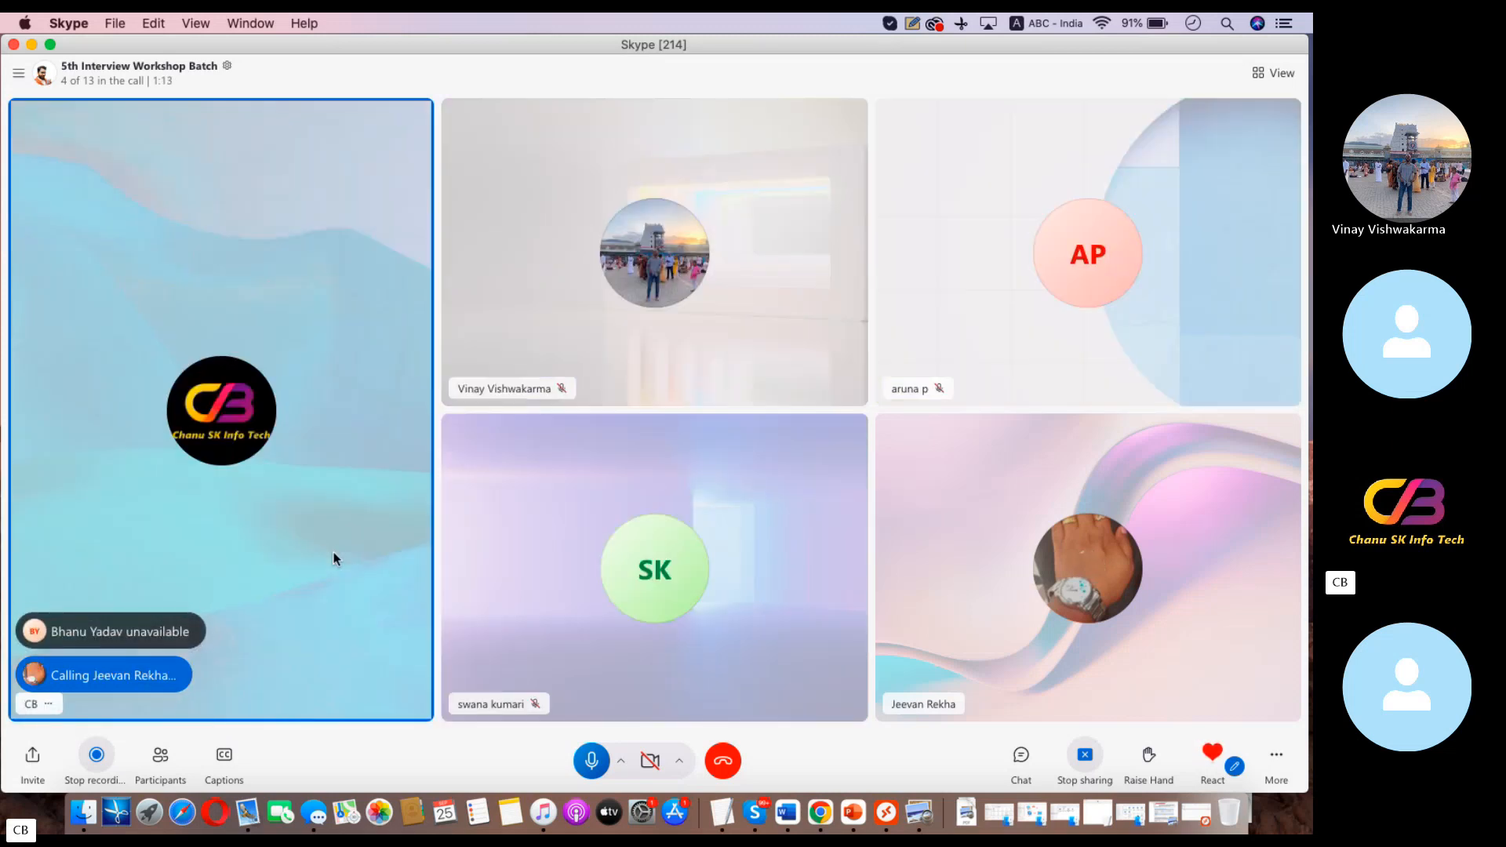
Switch to the TextEdit notes listing the validation and substitution example cases.
key("ctrl+Right")
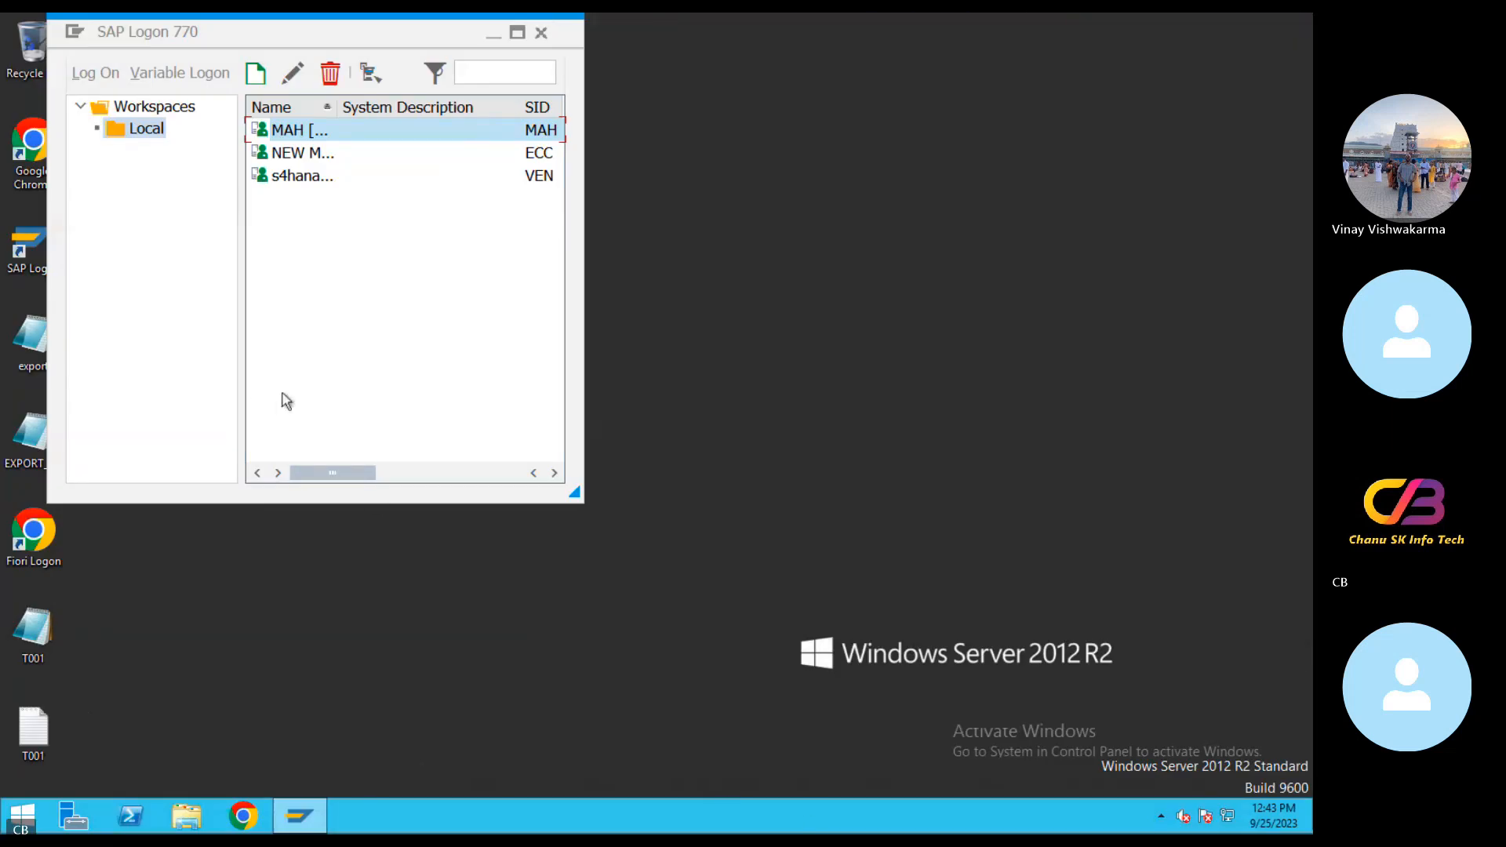
key("ctrl+Left")
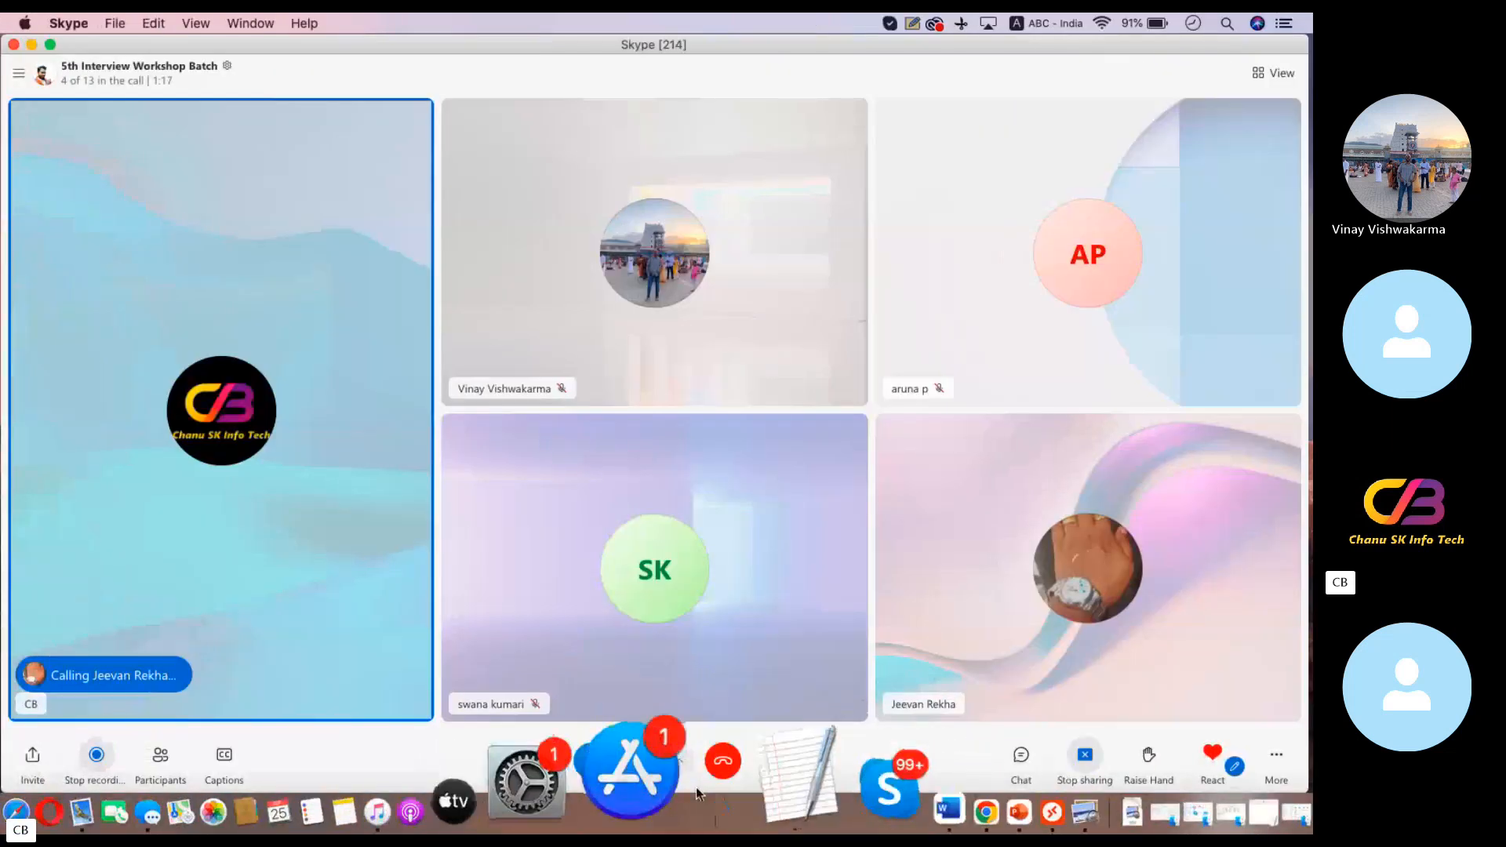
left_click(722, 787)
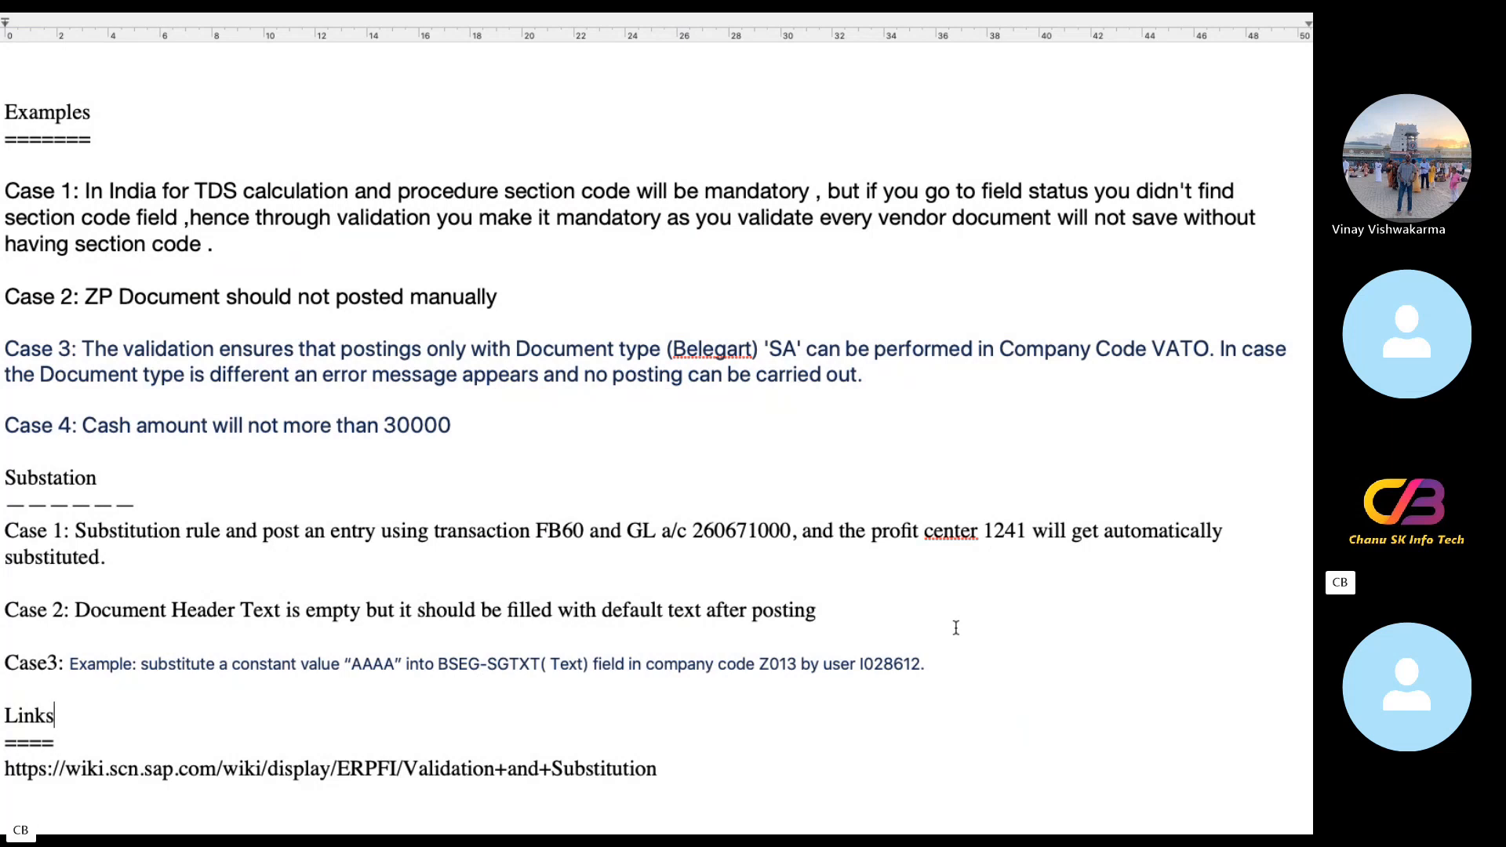
Switch to the remote desktop and open the MAH system from SAP Logon.
key("ctrl+Left")
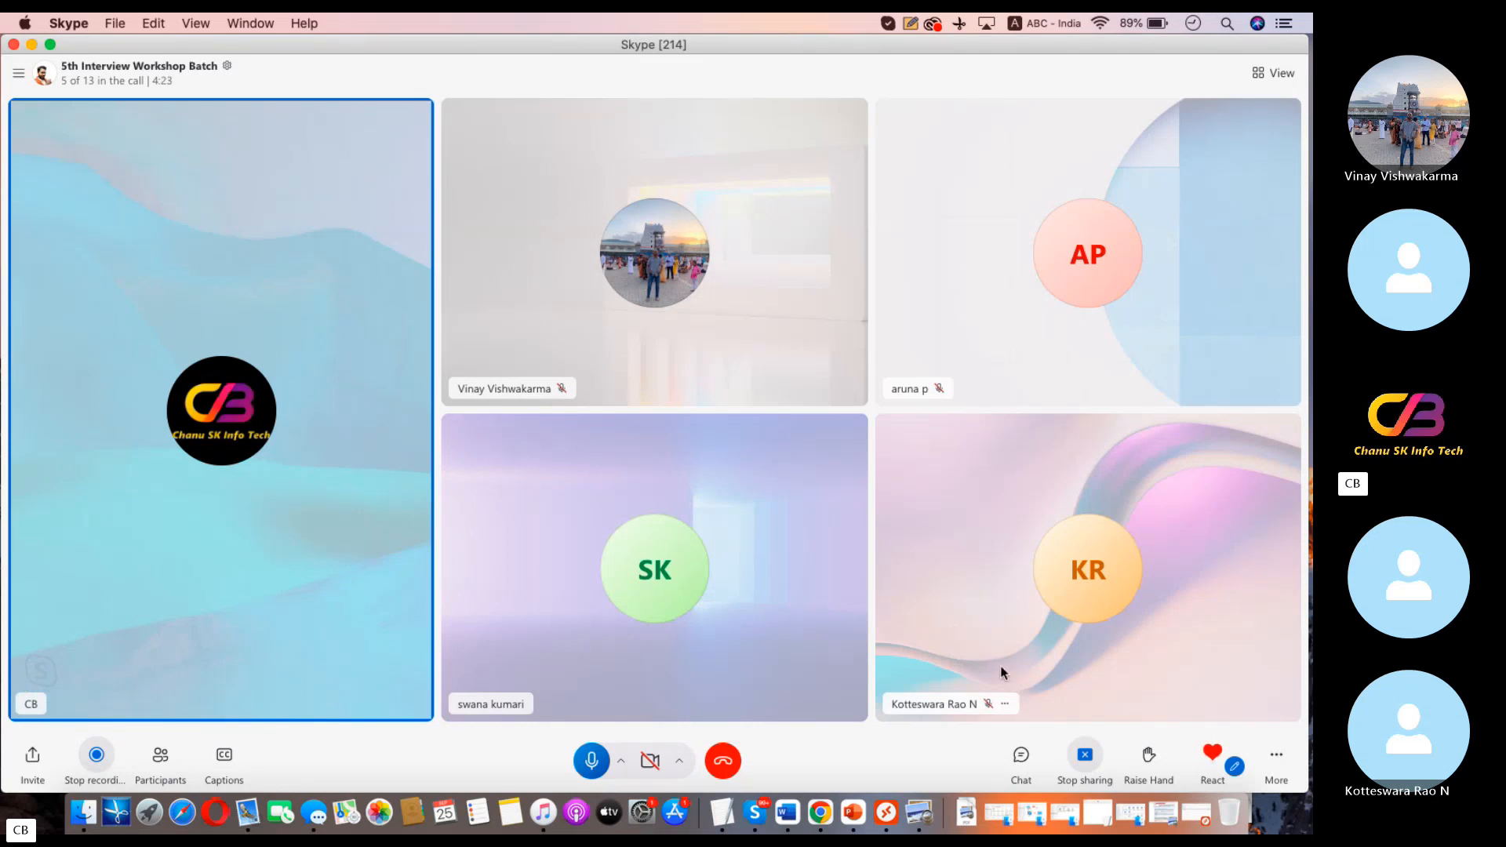
left_click(893, 808)
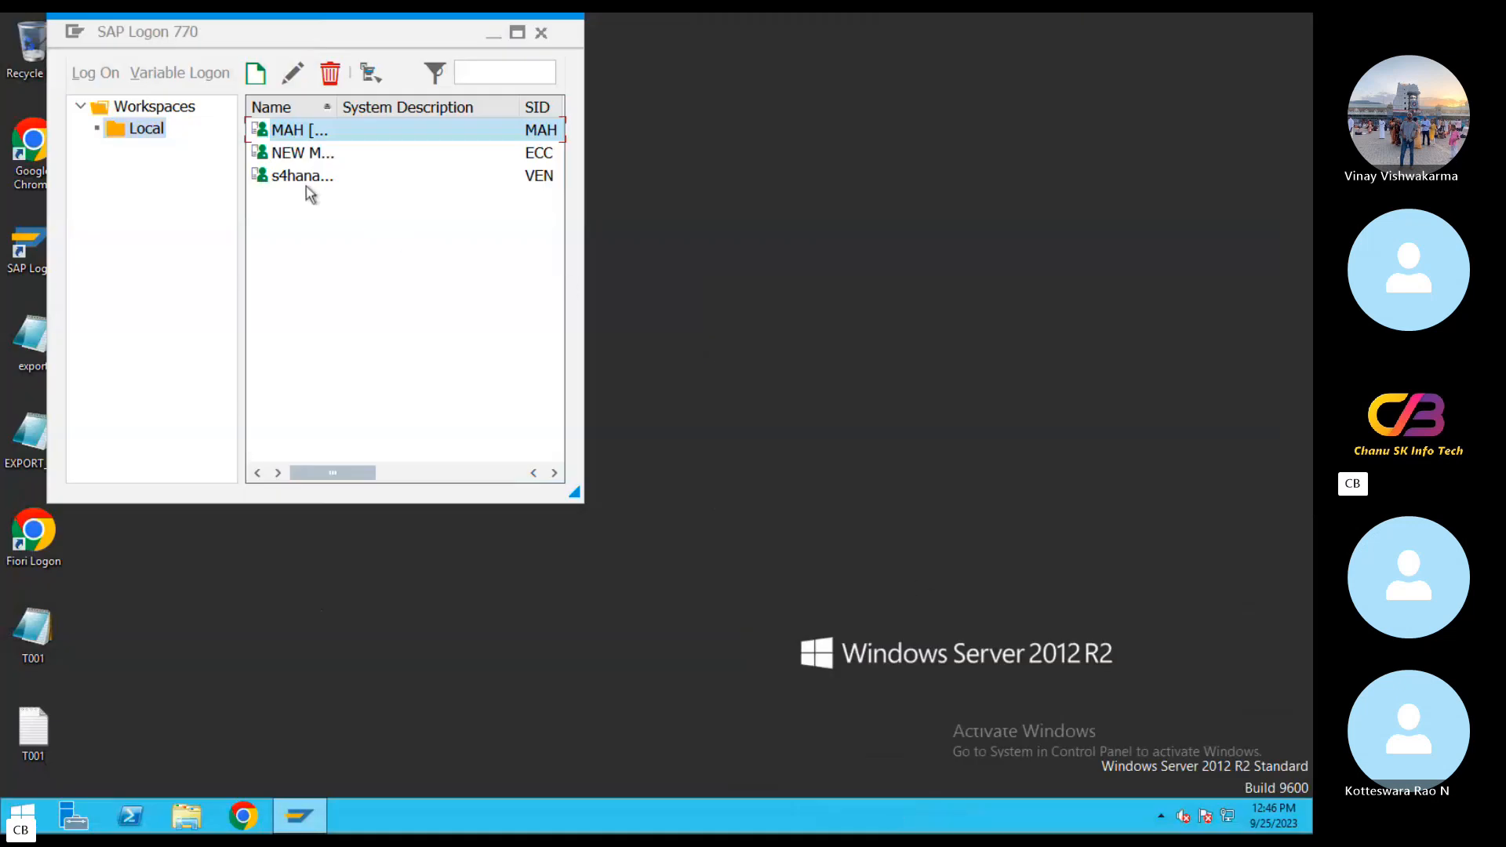
double_click(291, 135)
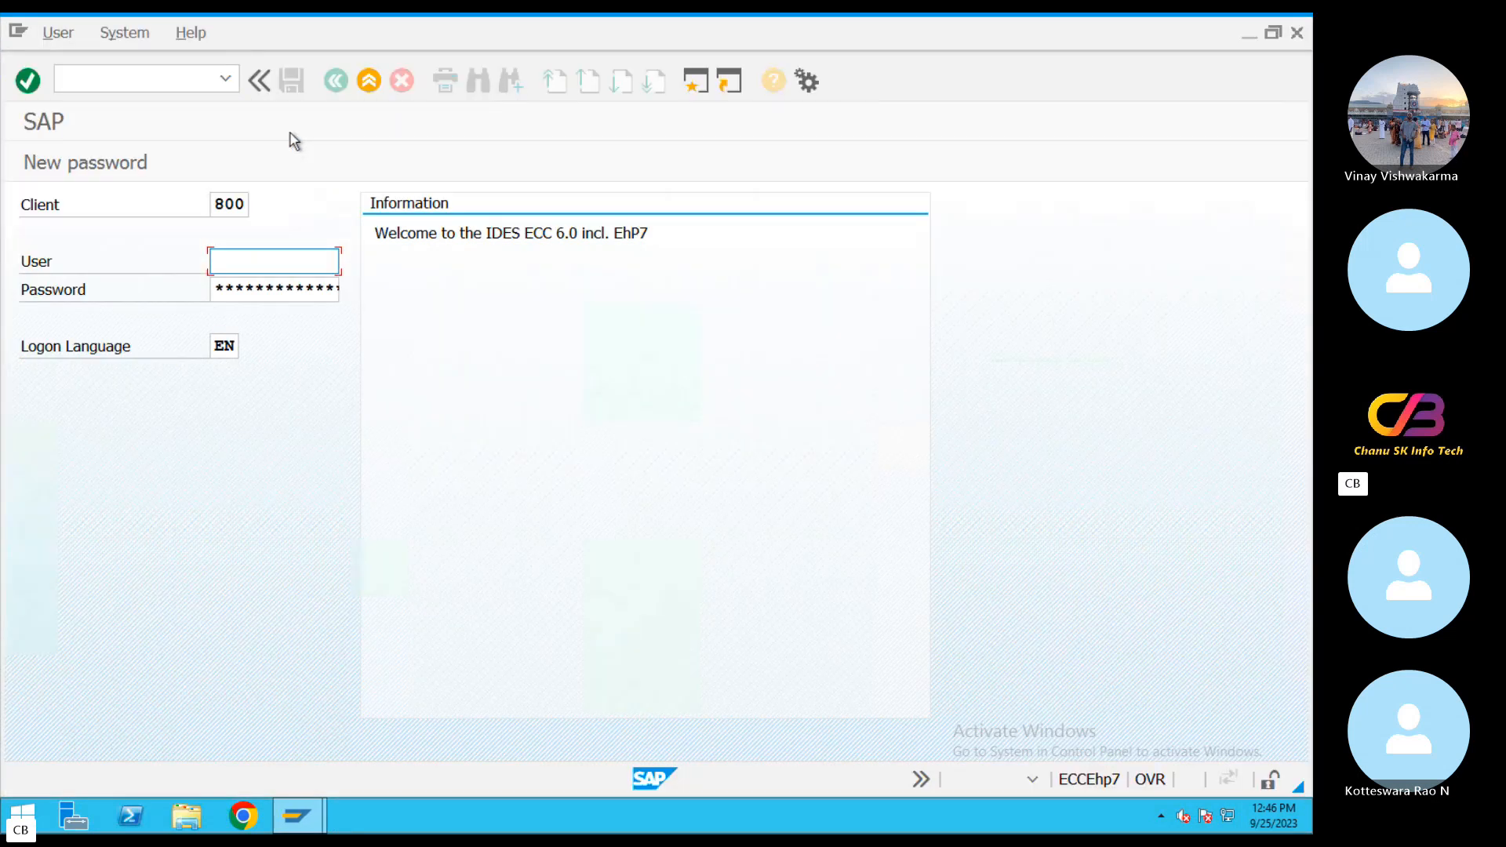
Log on to client 800 as user mmuser84 with the account password.
left_click(226, 251)
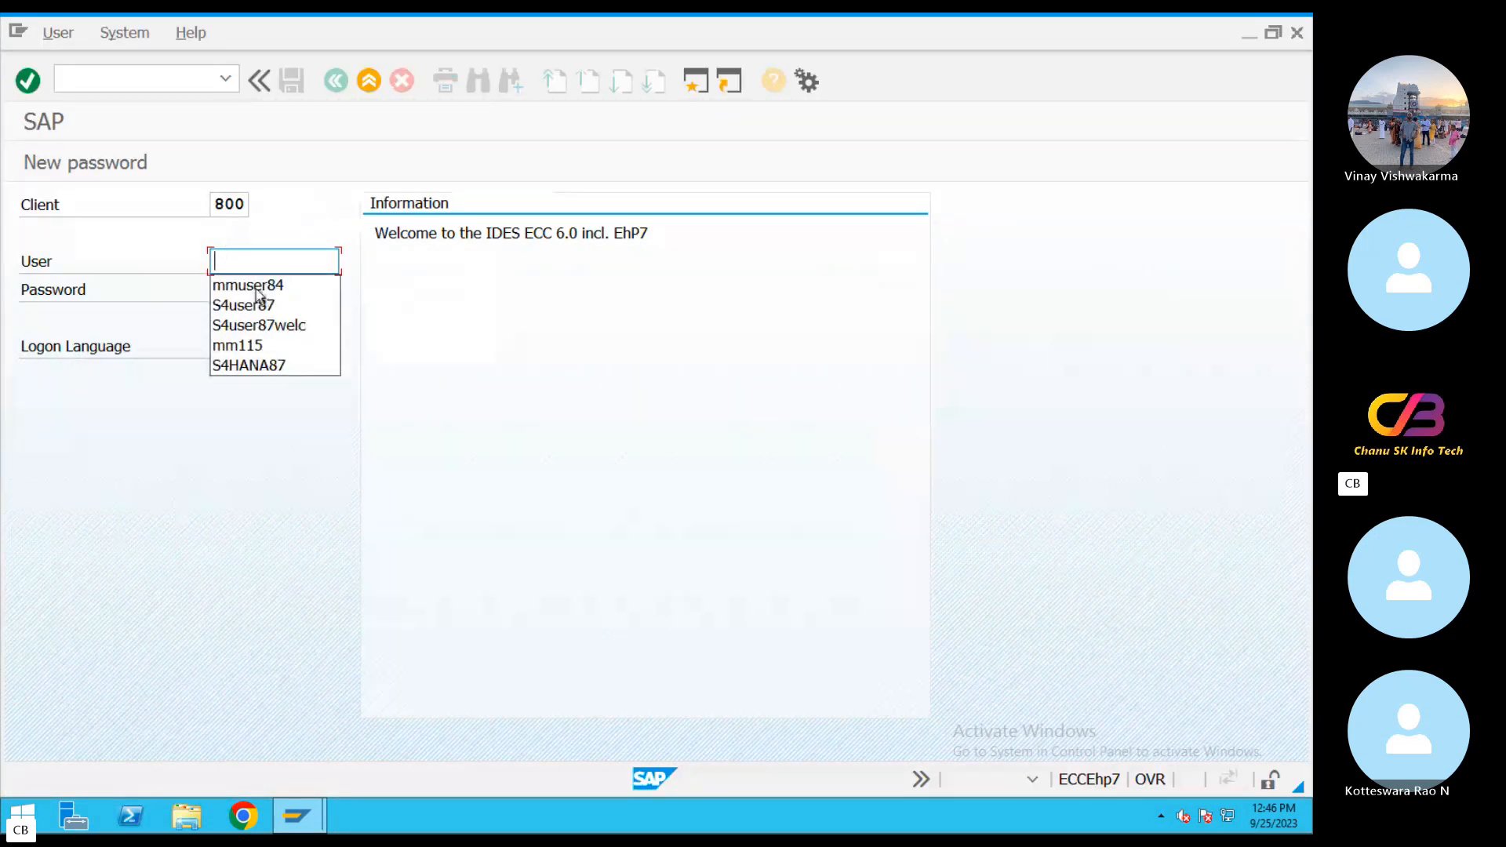
left_click(257, 289)
left_click(254, 290)
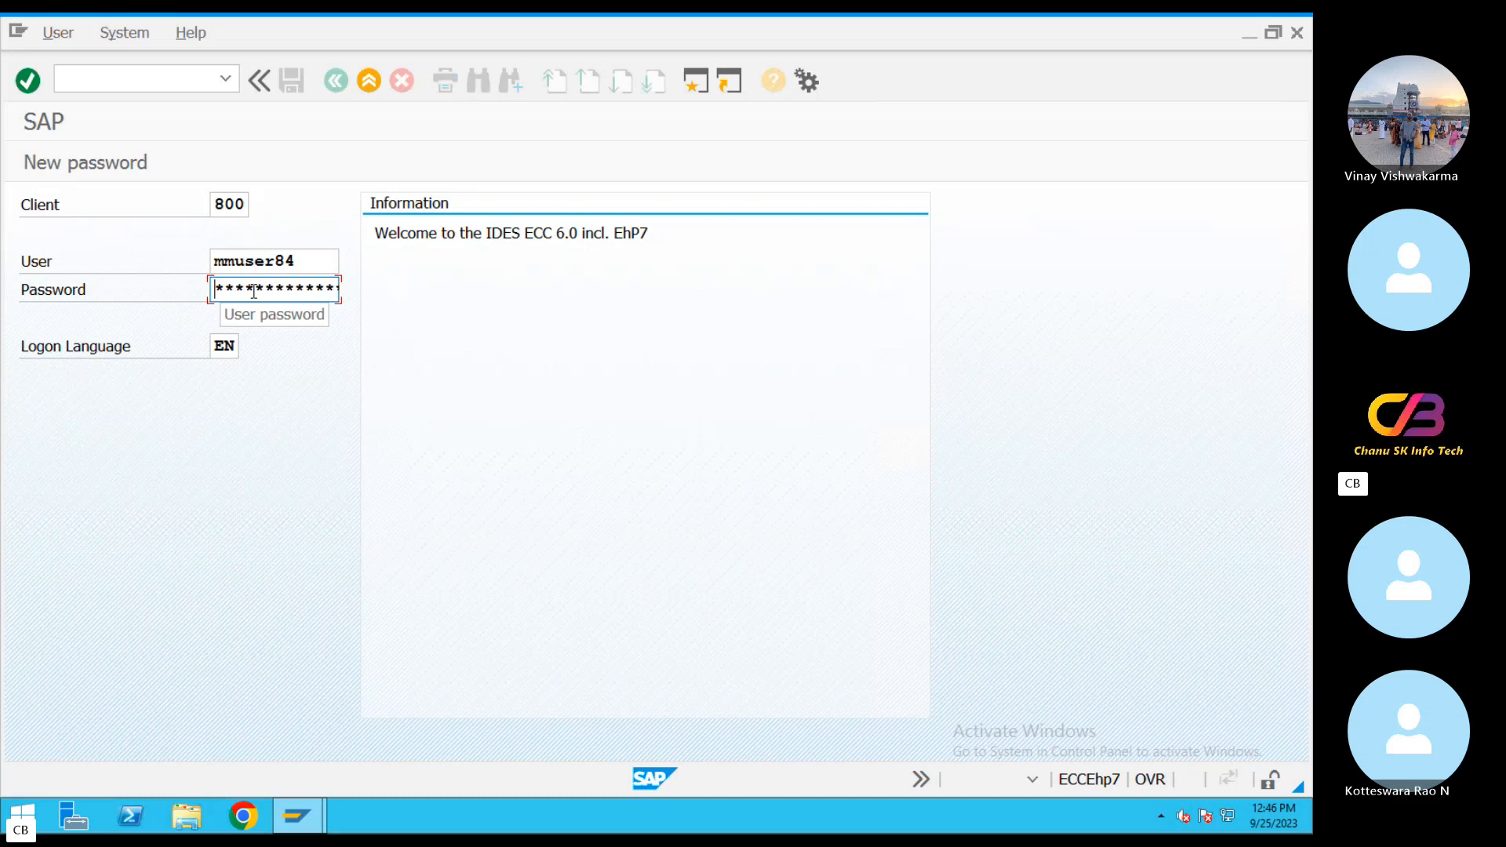
type("*********")
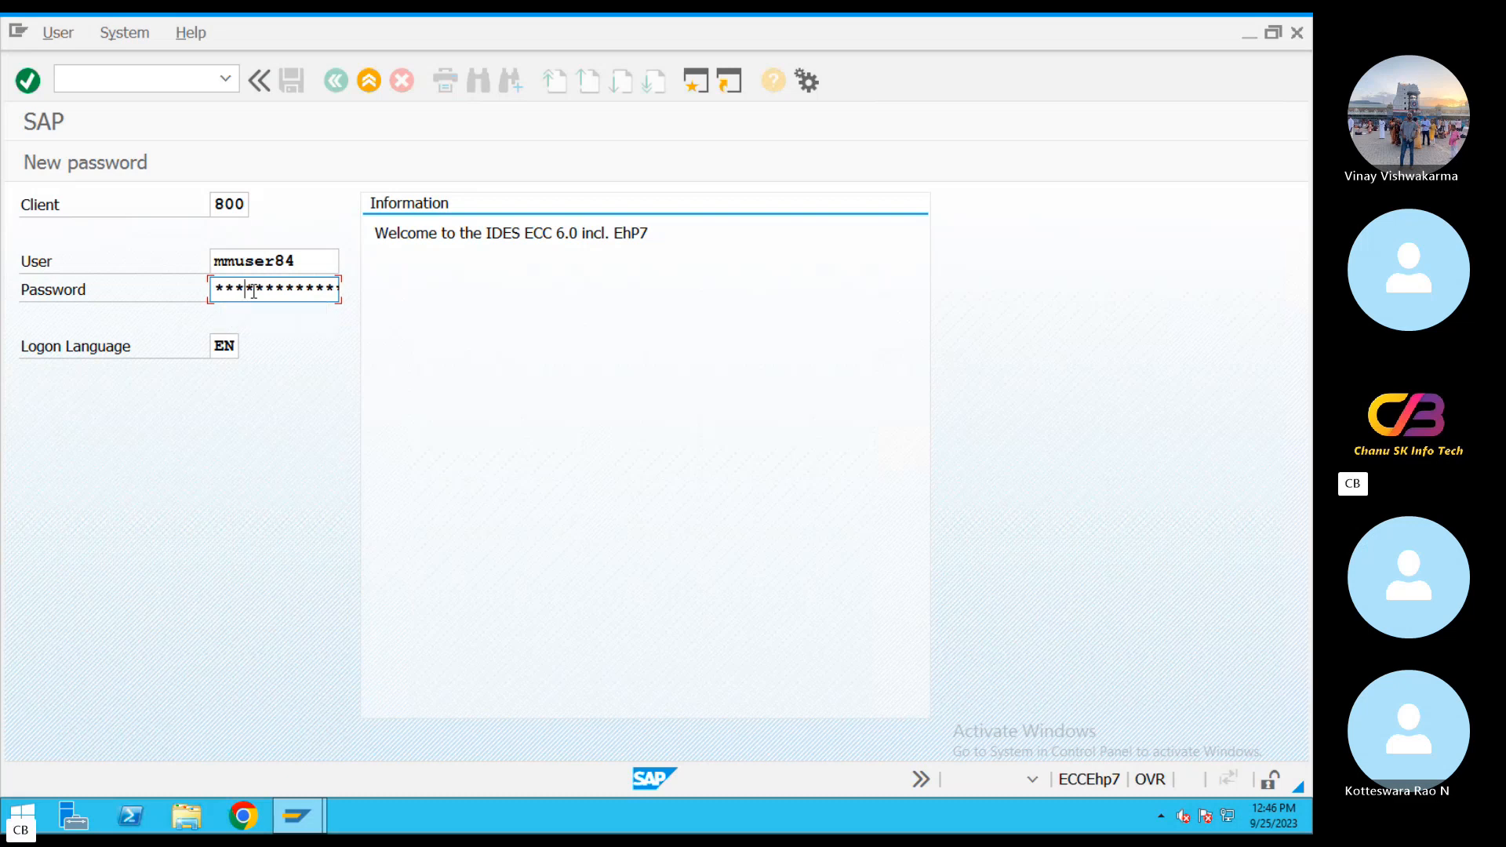
key("Return")
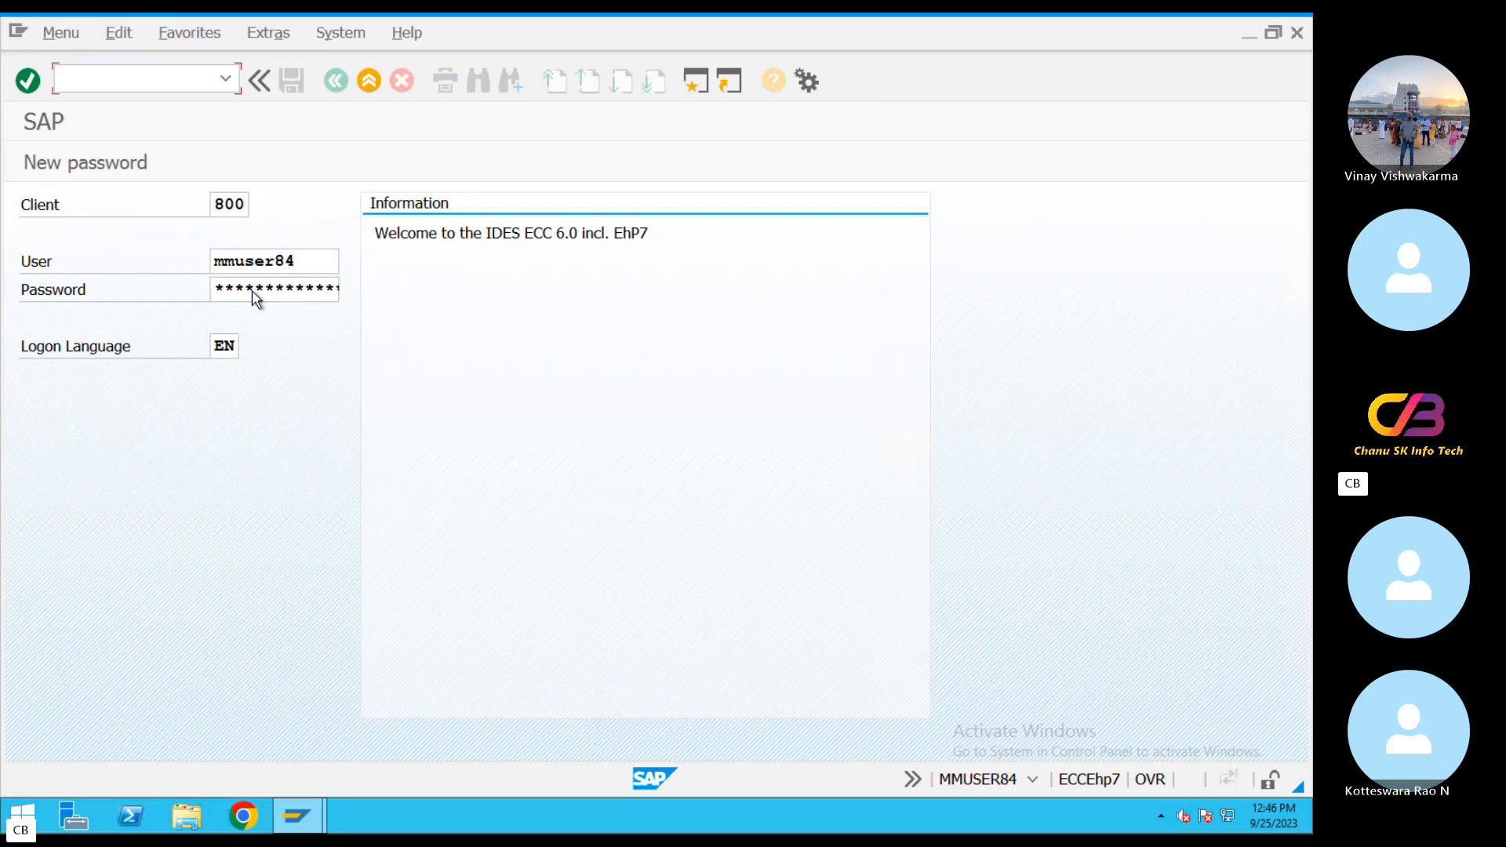
Return to the TextEdit notes and highlight validation Cases 1 to 4, followed by the three substitution cases, for review.
key("ctrl+Left")
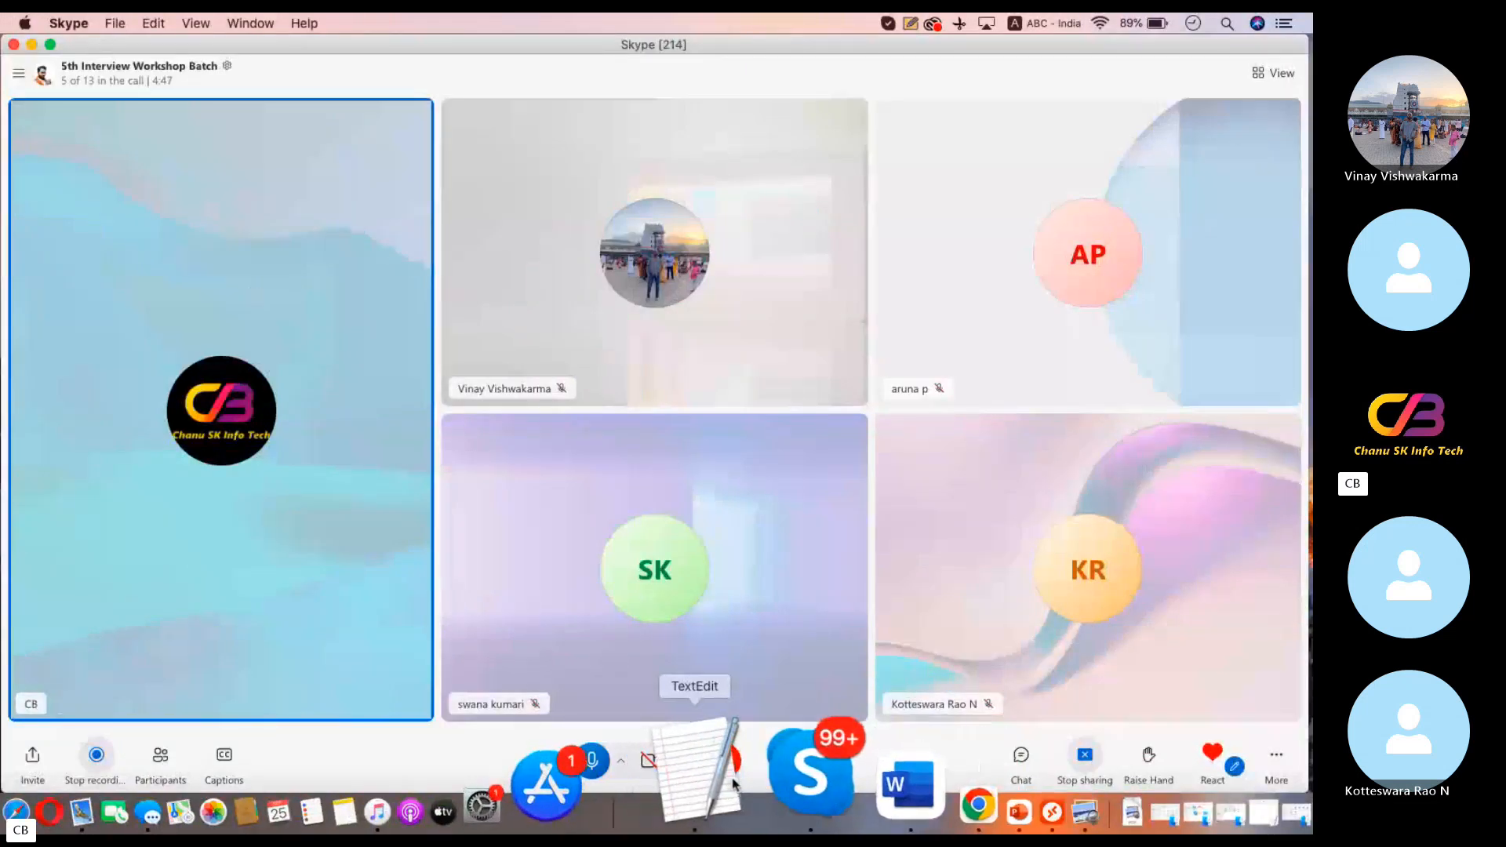
left_click(718, 771)
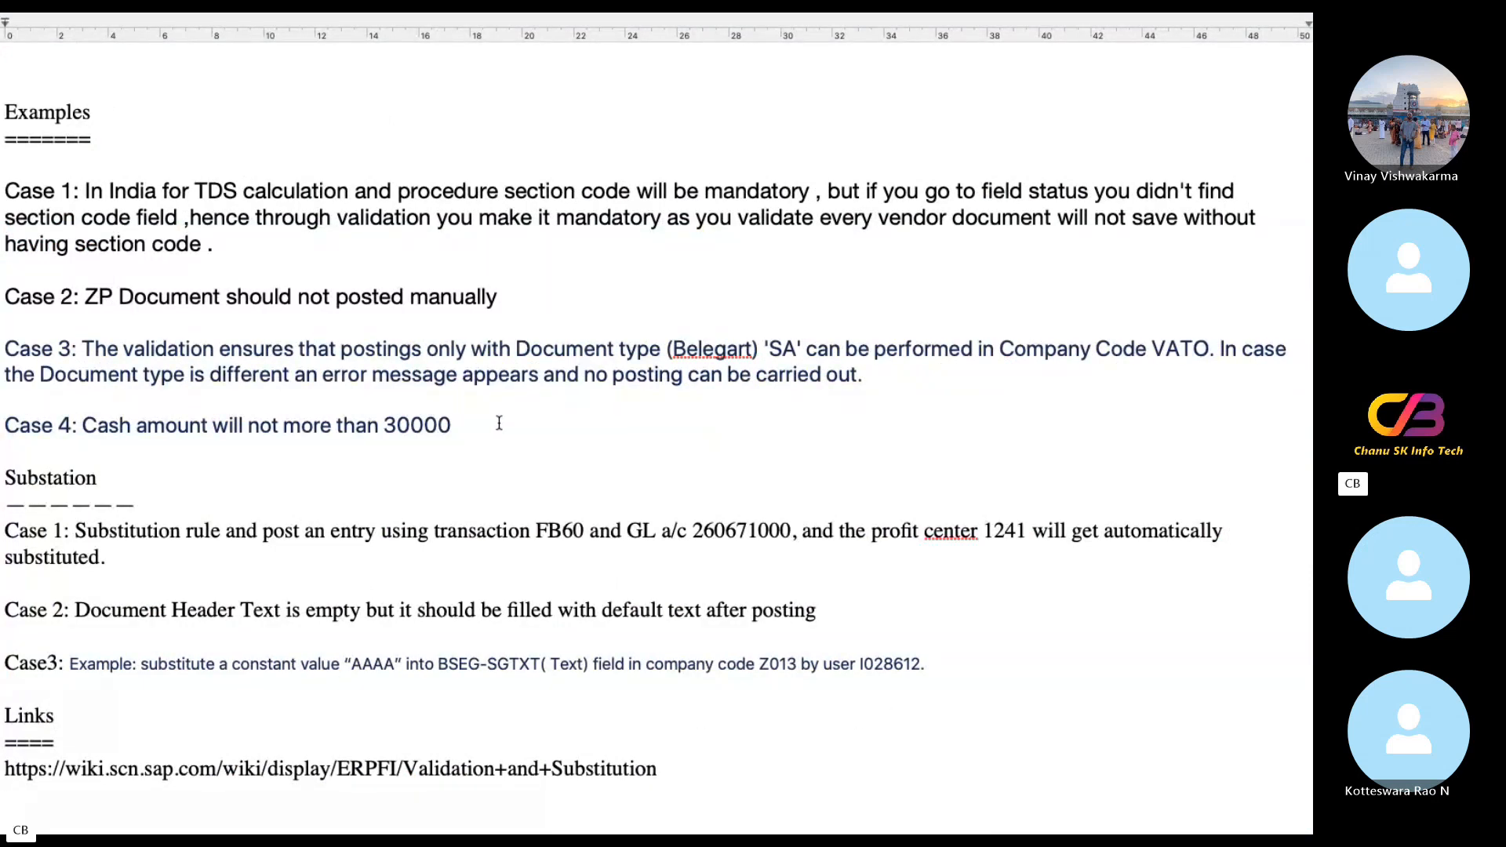
left_click_drag(498, 424, 2, 182)
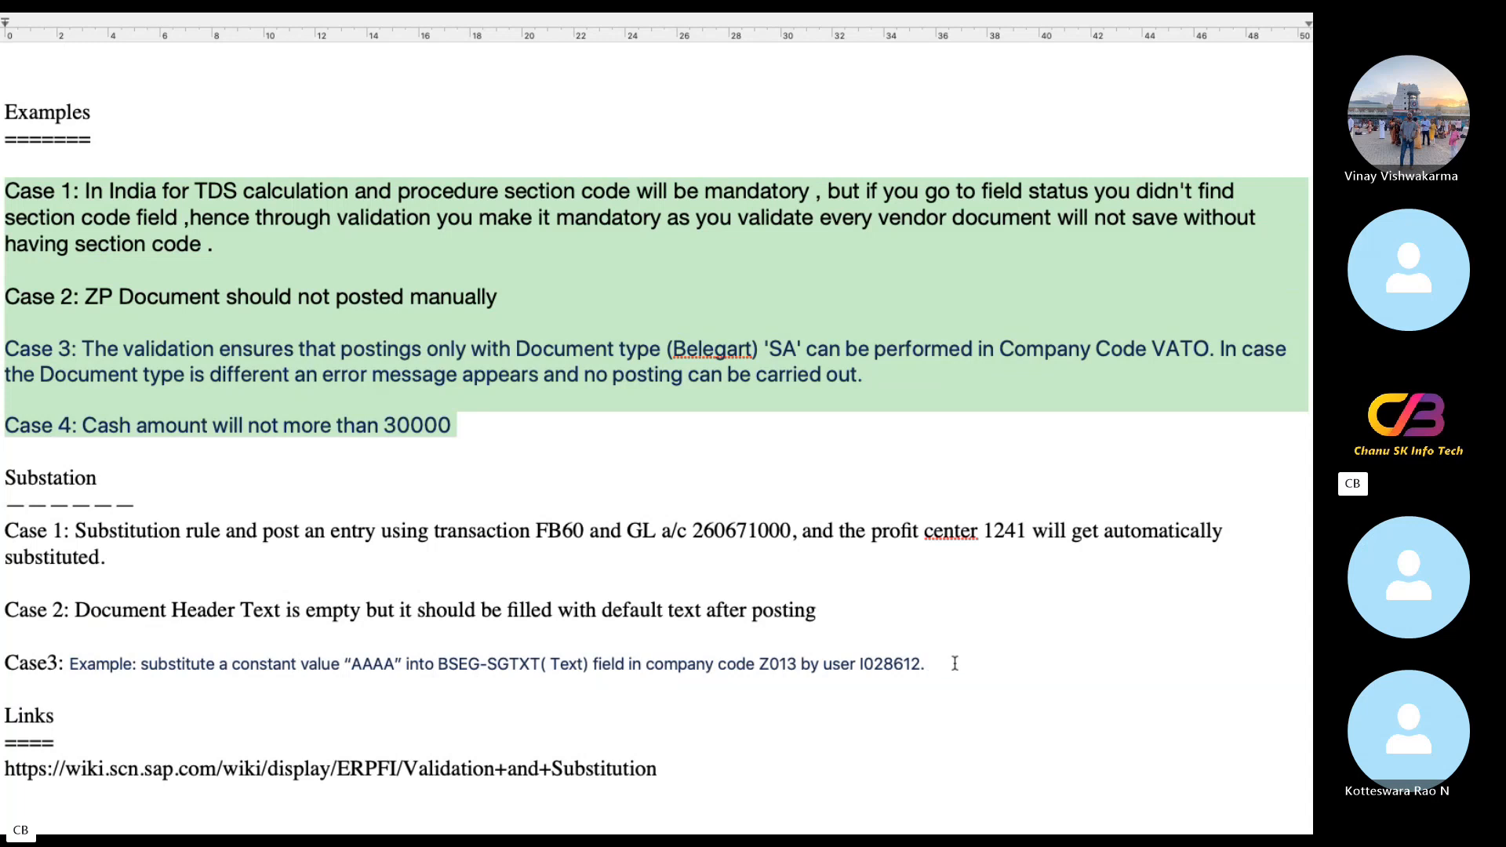
left_click_drag(955, 663, 1, 534)
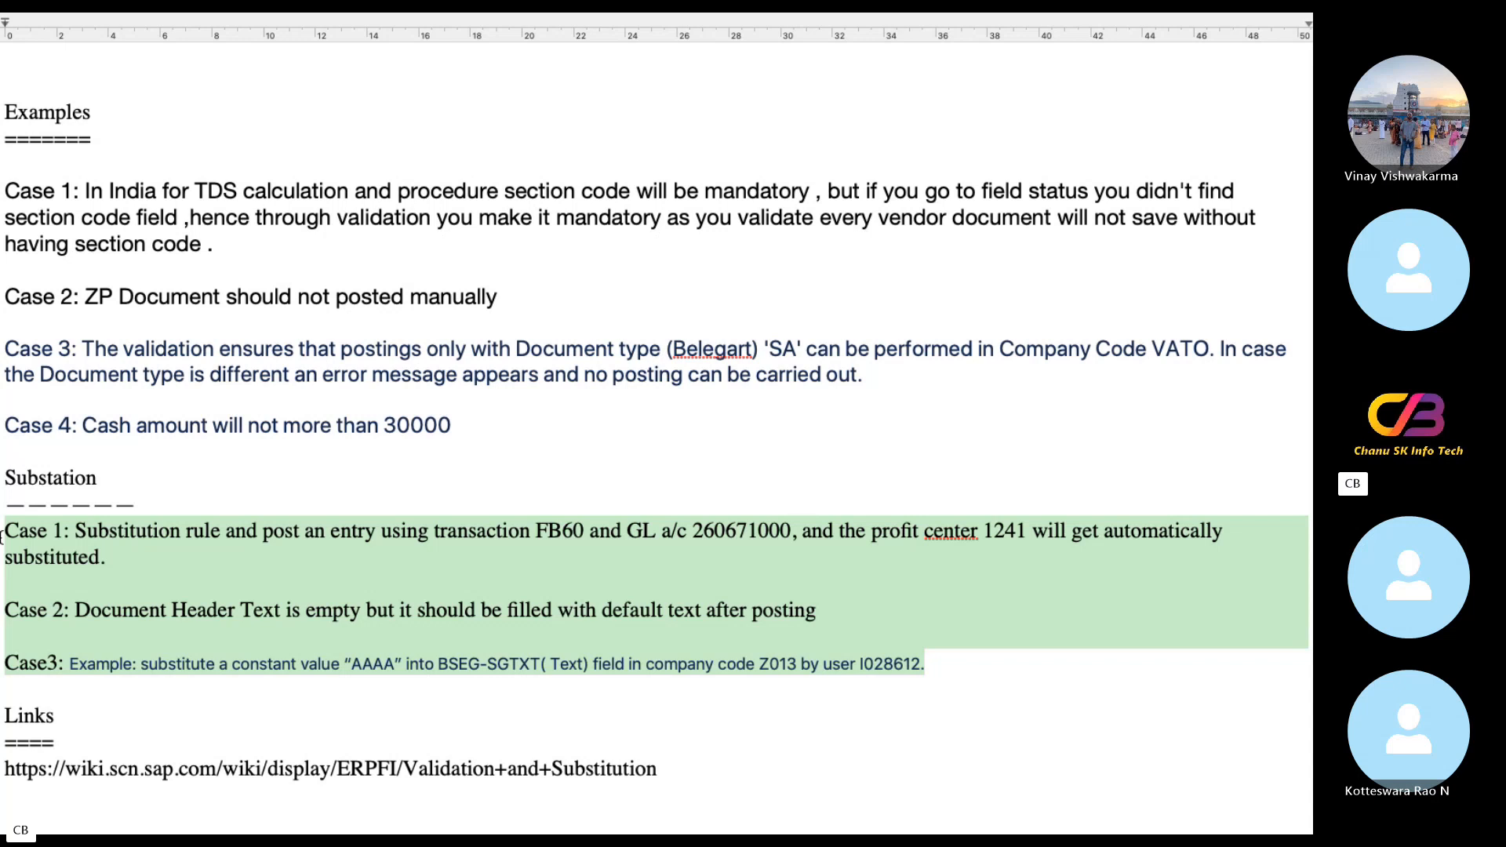
Switch back to the SAP session, run transaction OBA7 and open the details of document type SA.
key("ctrl+Left")
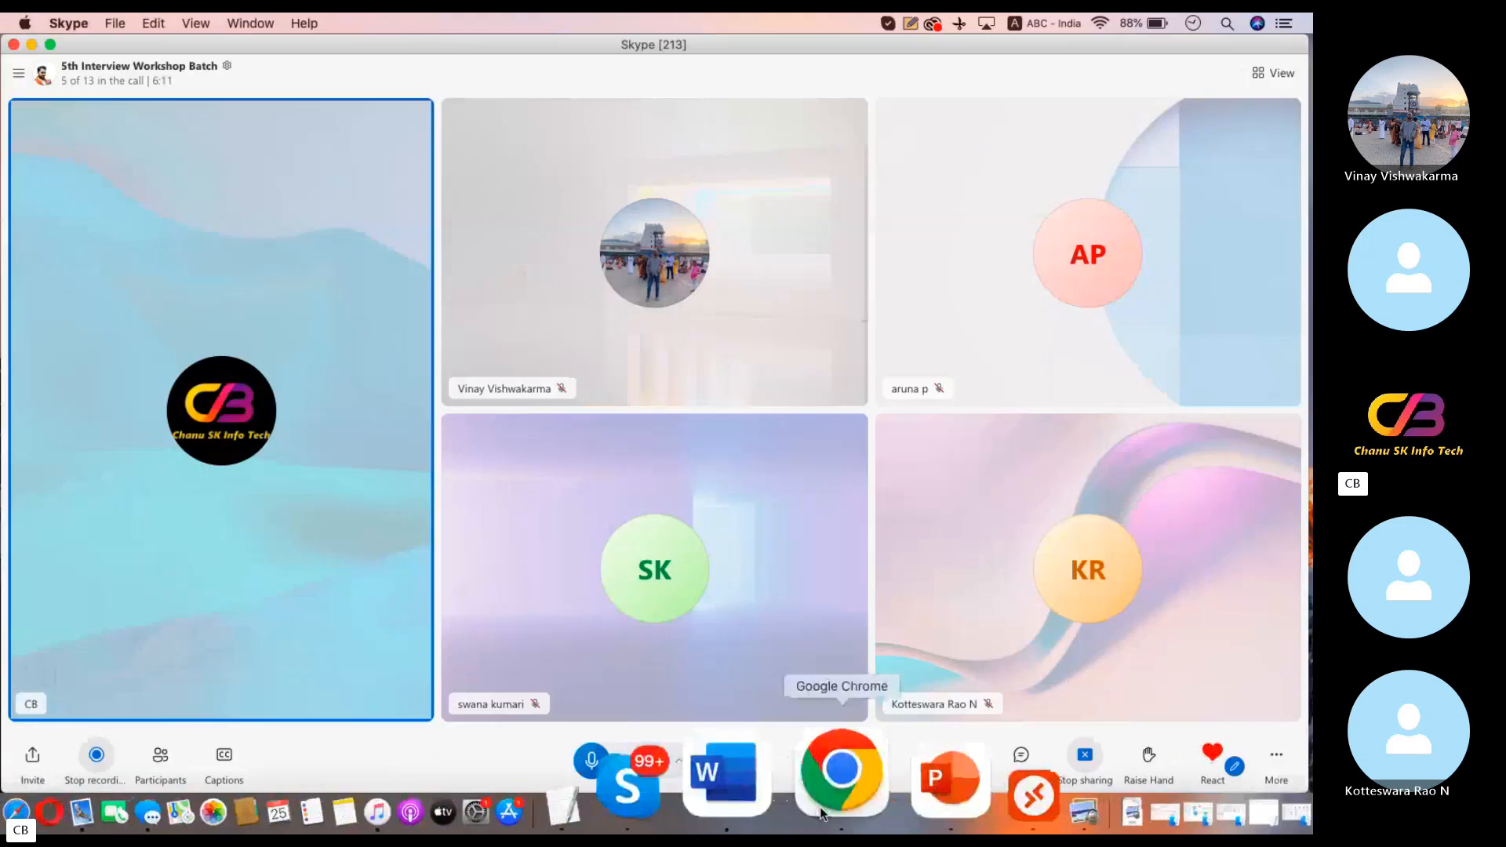
left_click(881, 786)
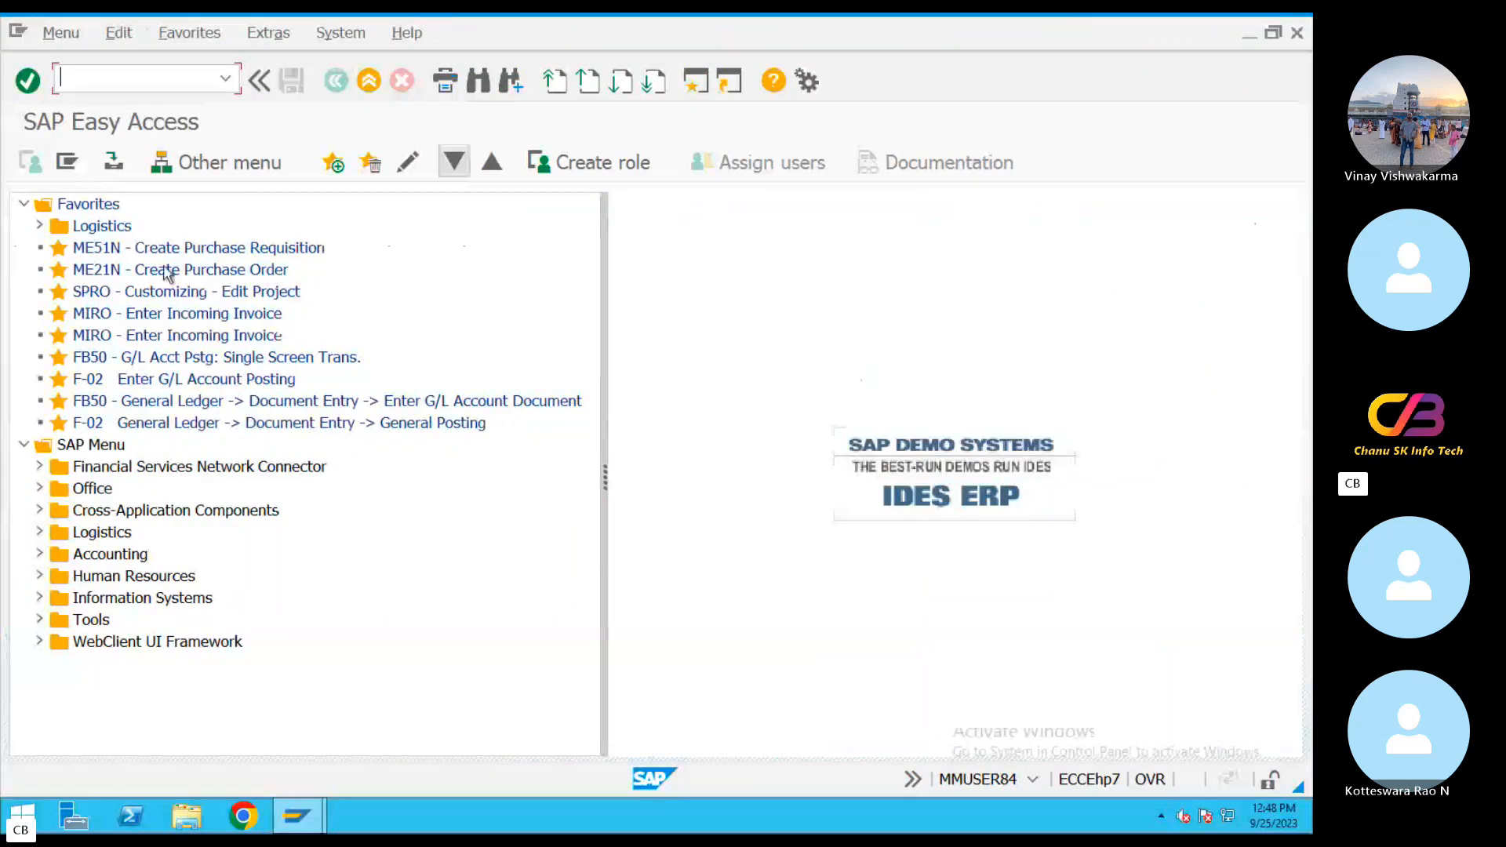
type("OBA7")
key("Return")
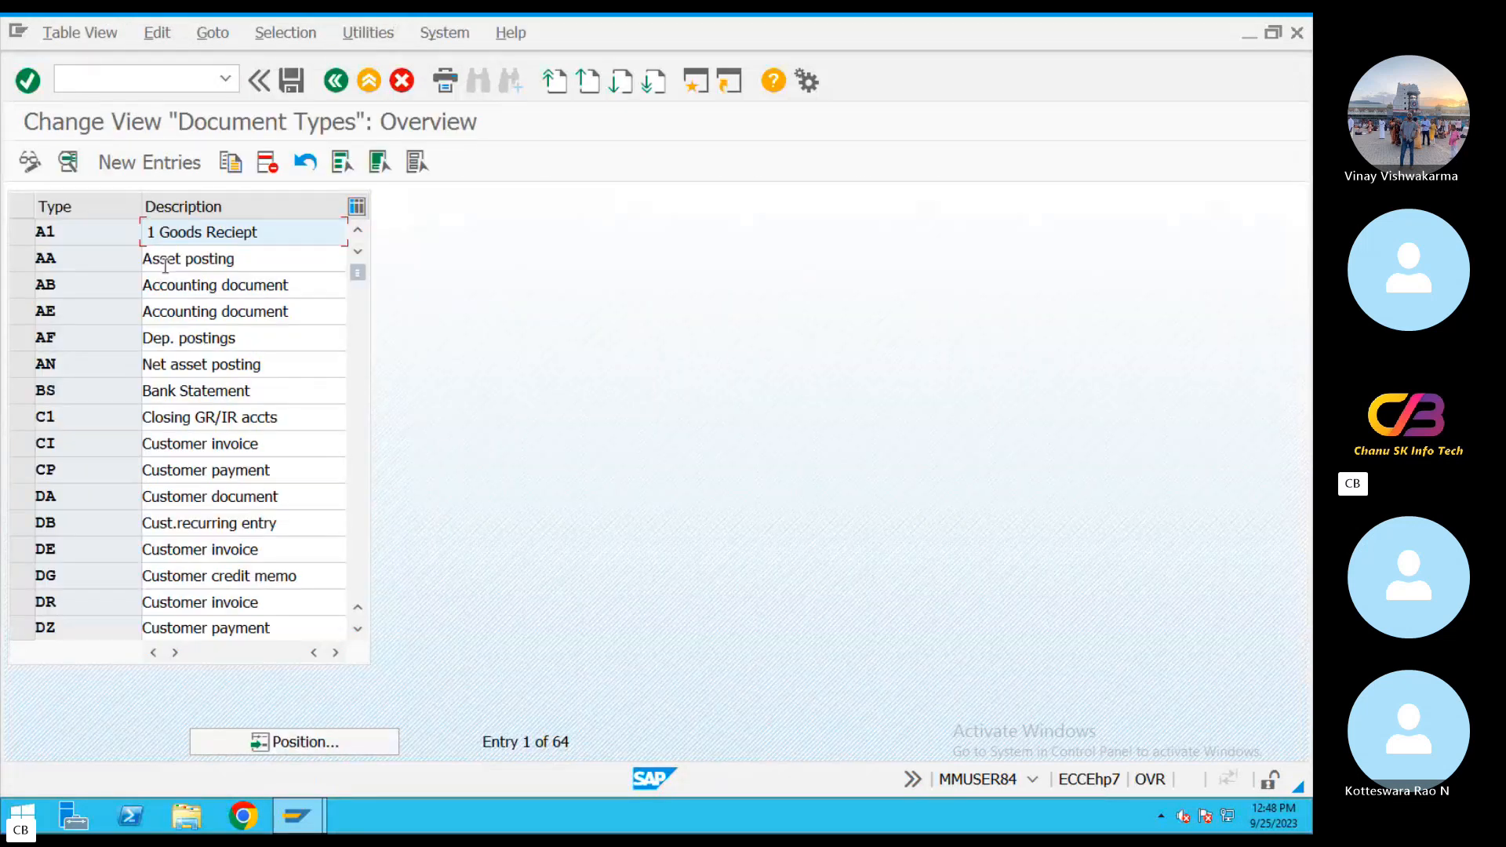
scroll(373, 531, "down", 2)
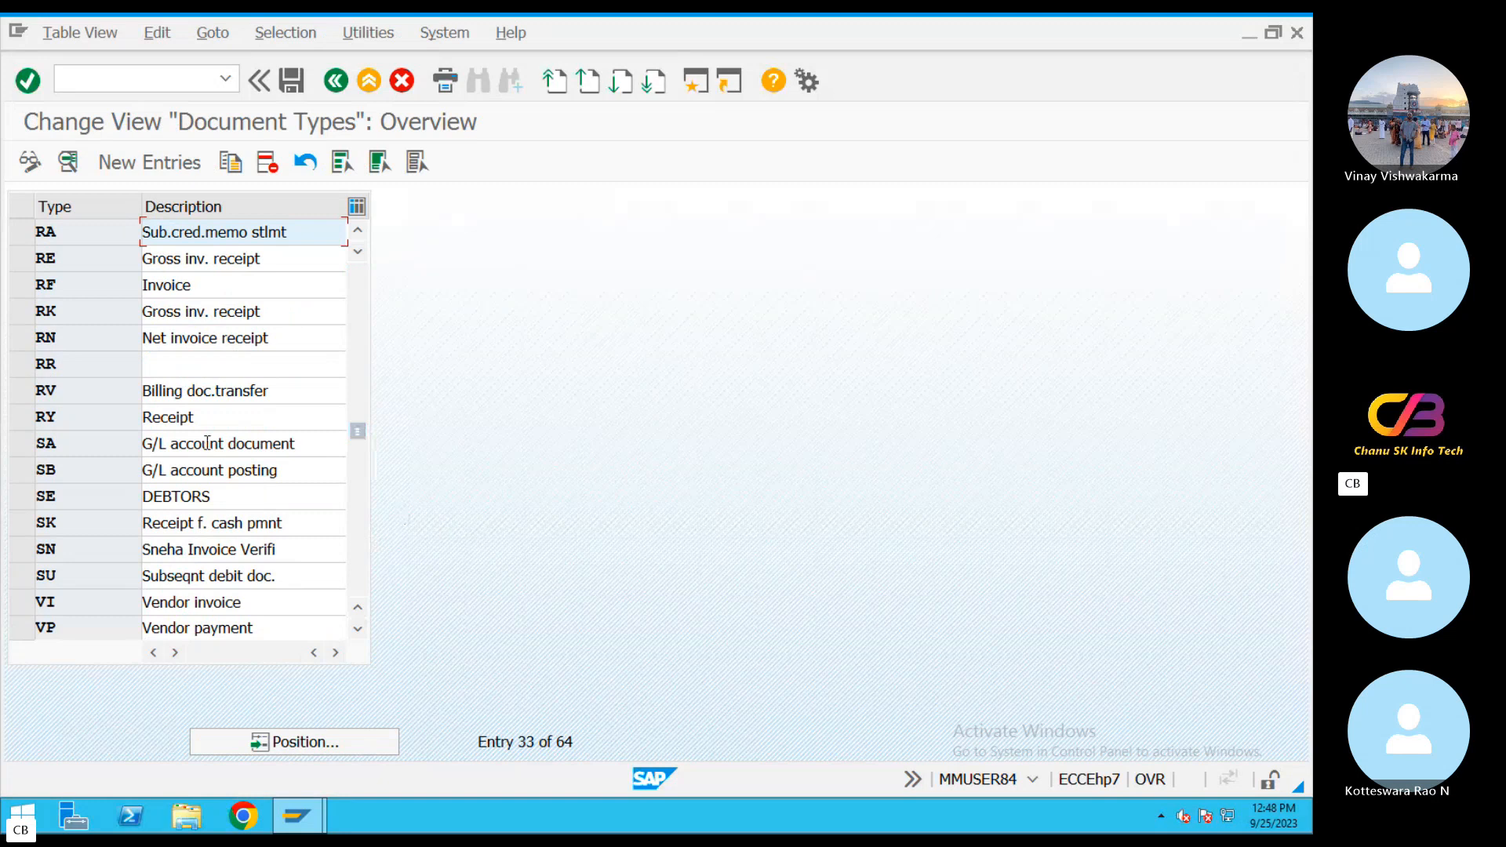
double_click(207, 443)
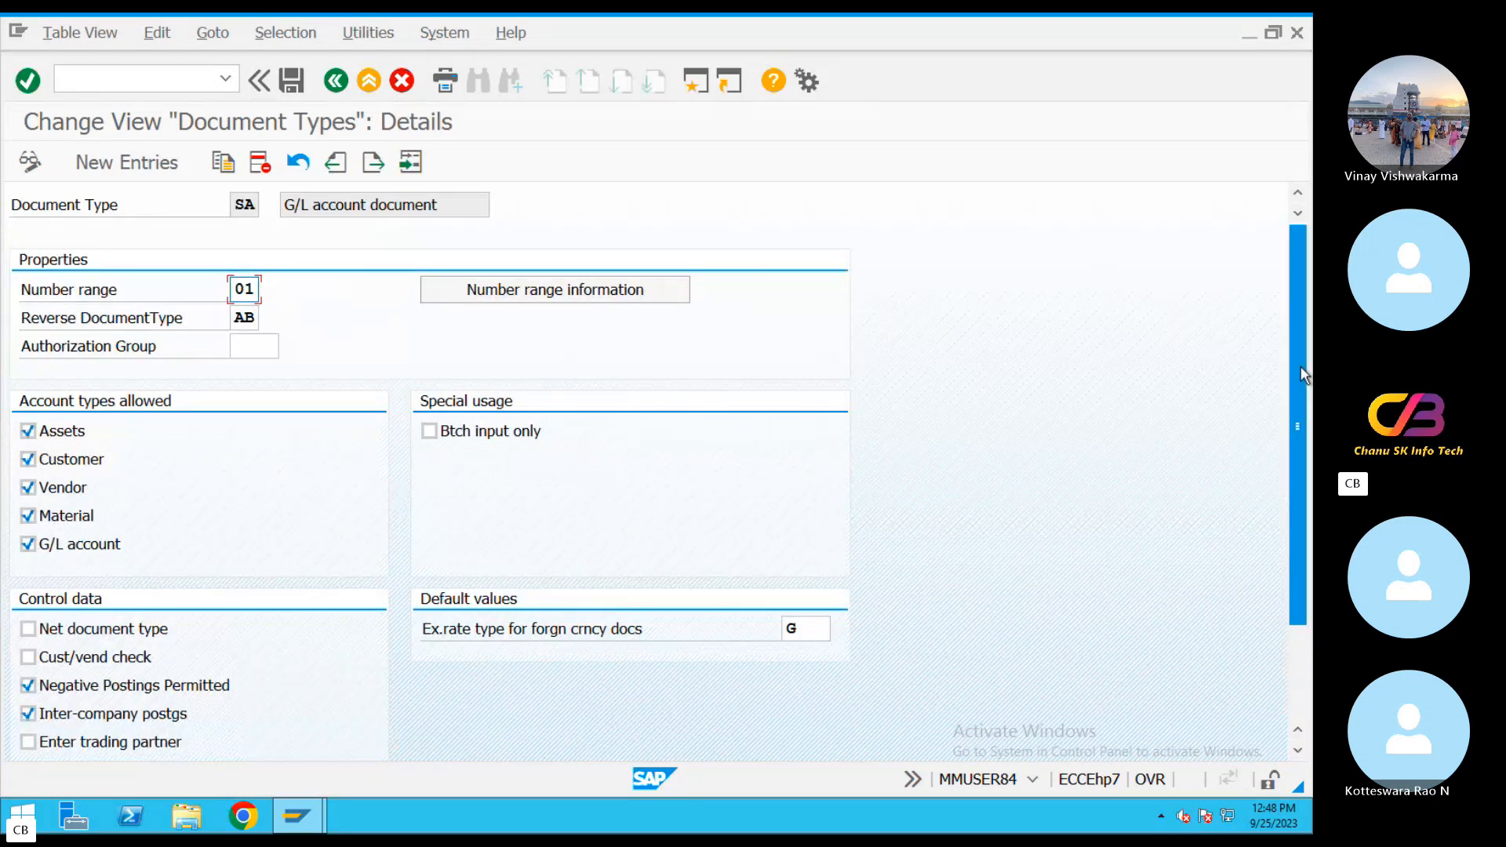
Make the reference number required during document entry for document type SA.
left_click_drag(1300, 366, 1296, 573)
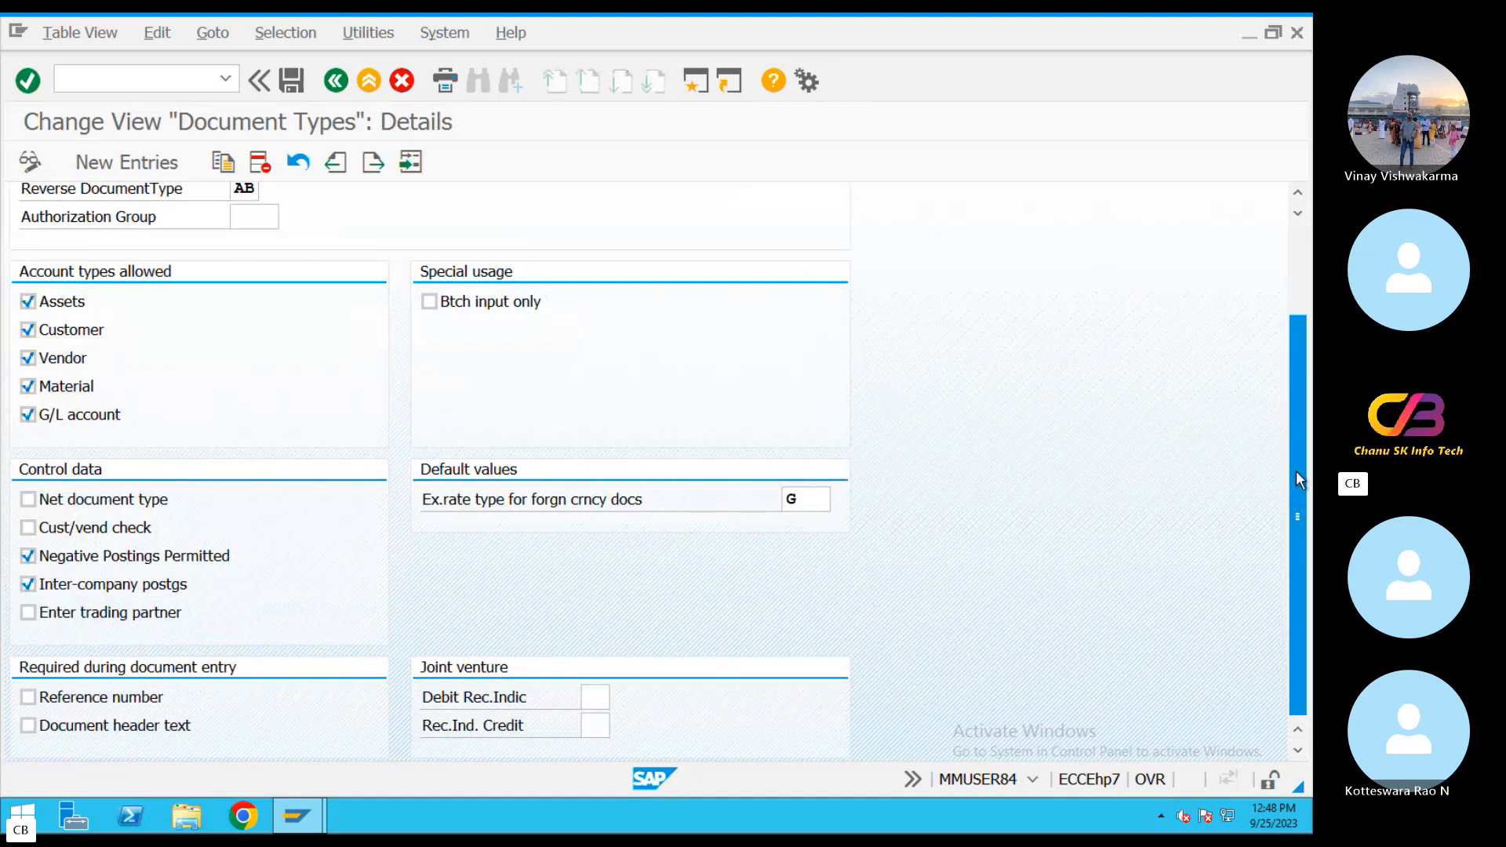
left_click_drag(1296, 471, 1306, 300)
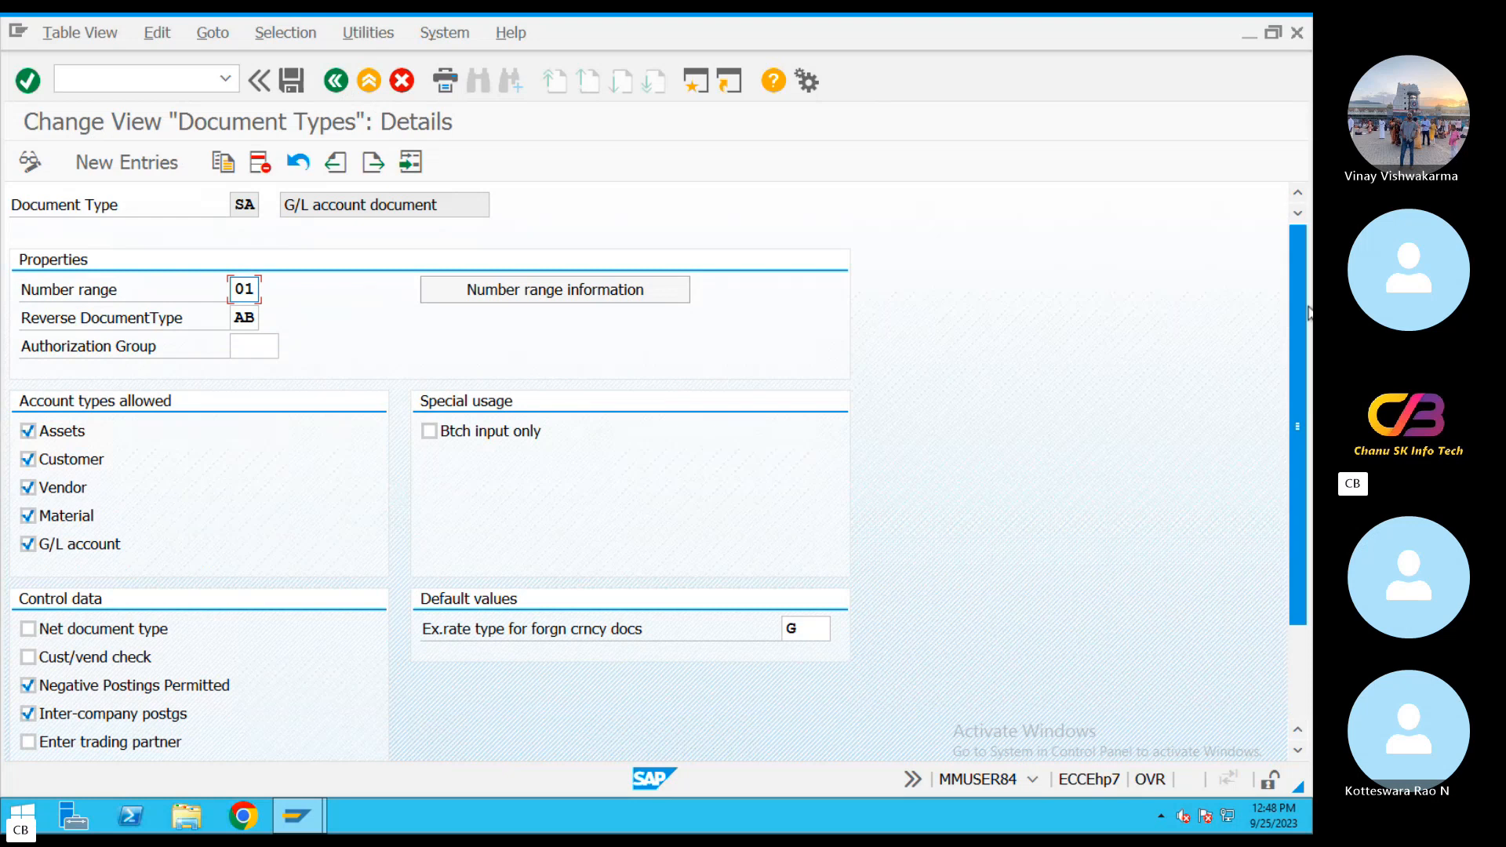
scroll(1301, 394, "down", 3)
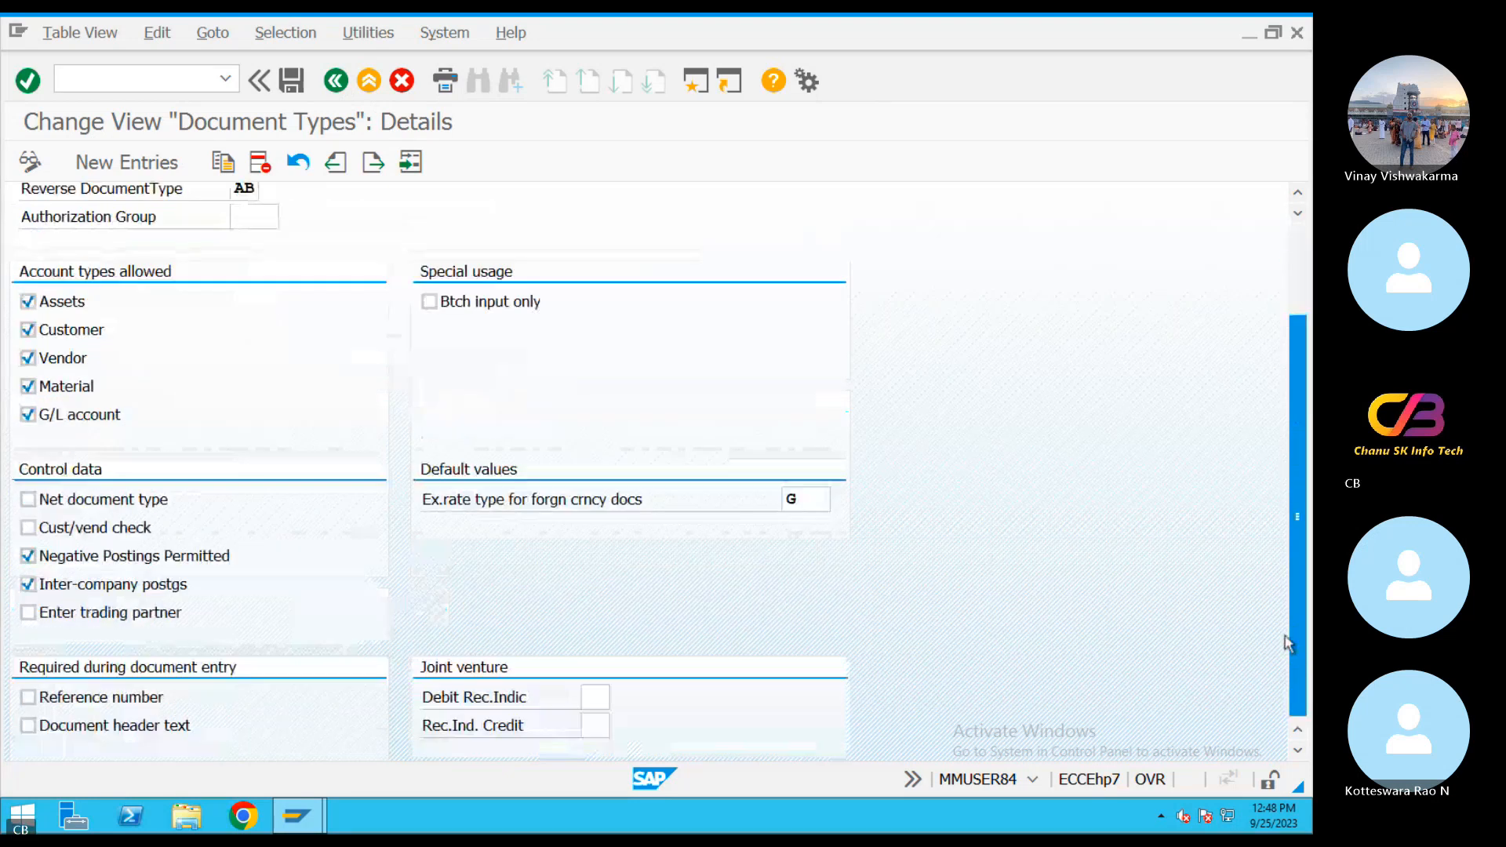
left_click(54, 702)
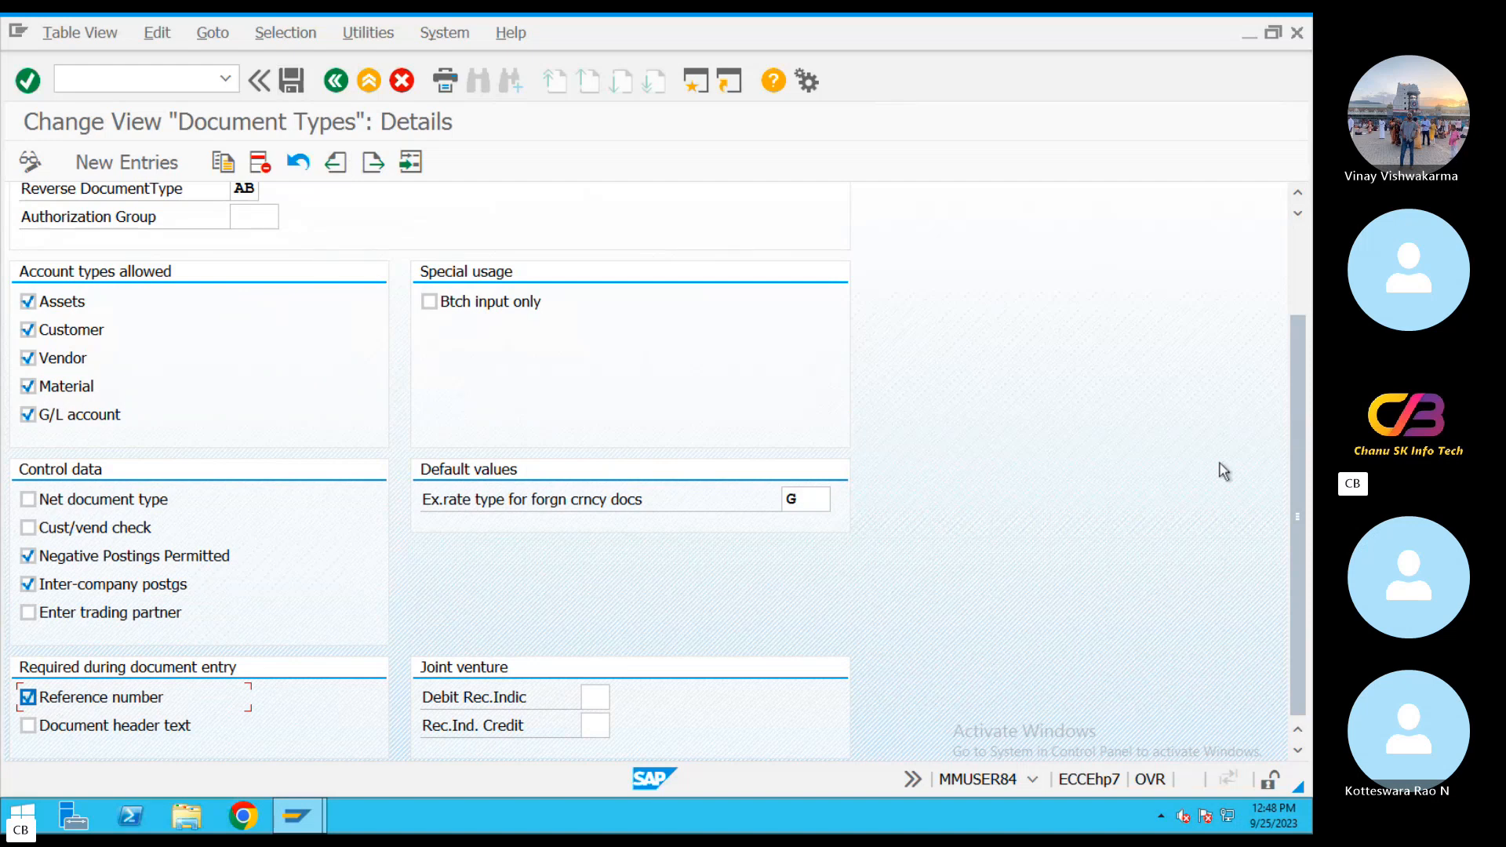
Make the document header text required during document entry for document type SA as well.
left_click_drag(1290, 505, 1301, 363)
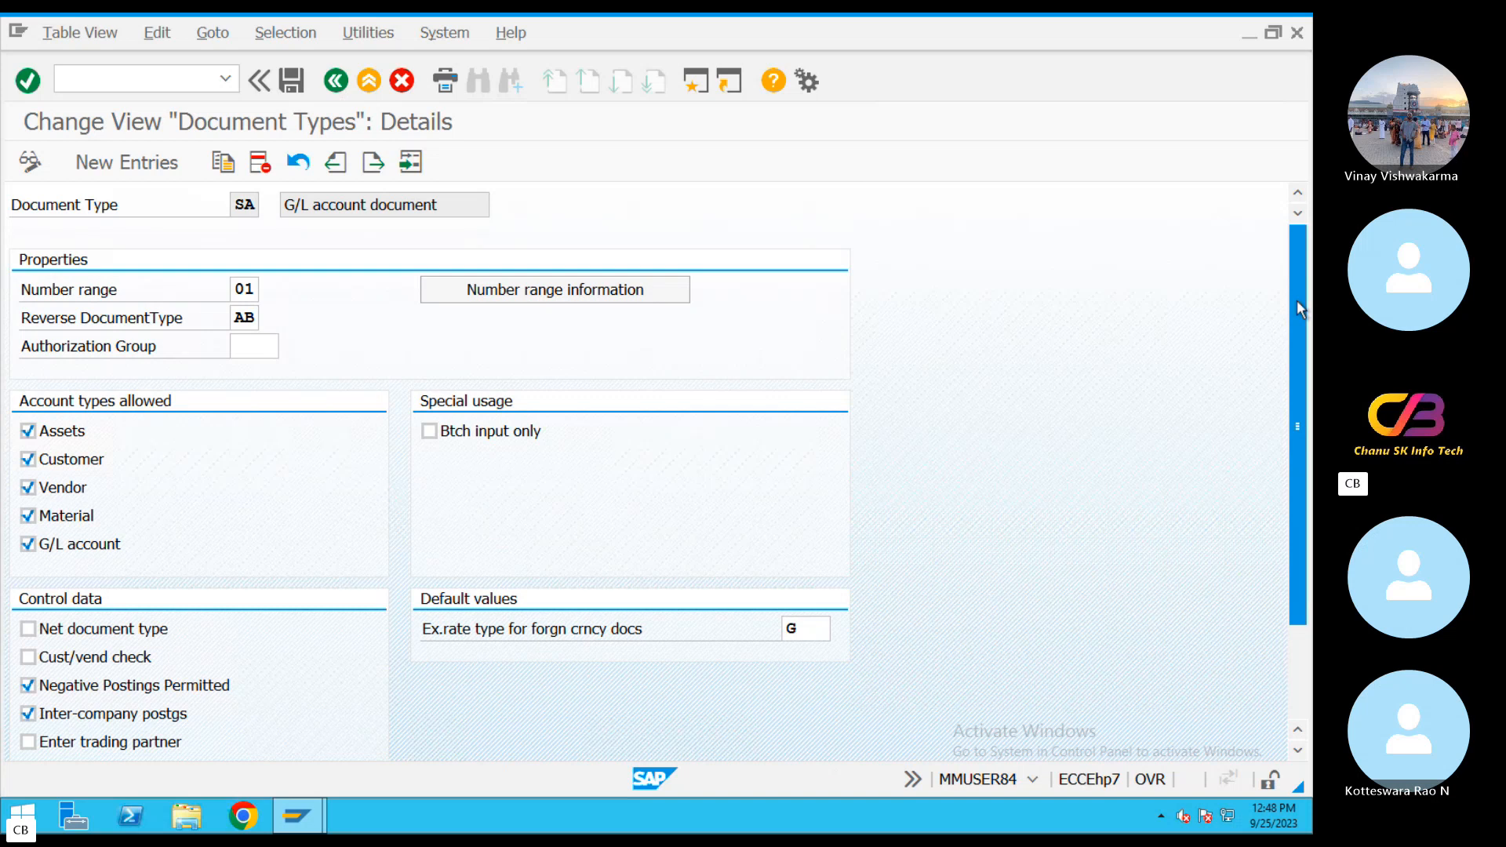
left_click_drag(1297, 306, 1292, 298)
left_click(264, 202)
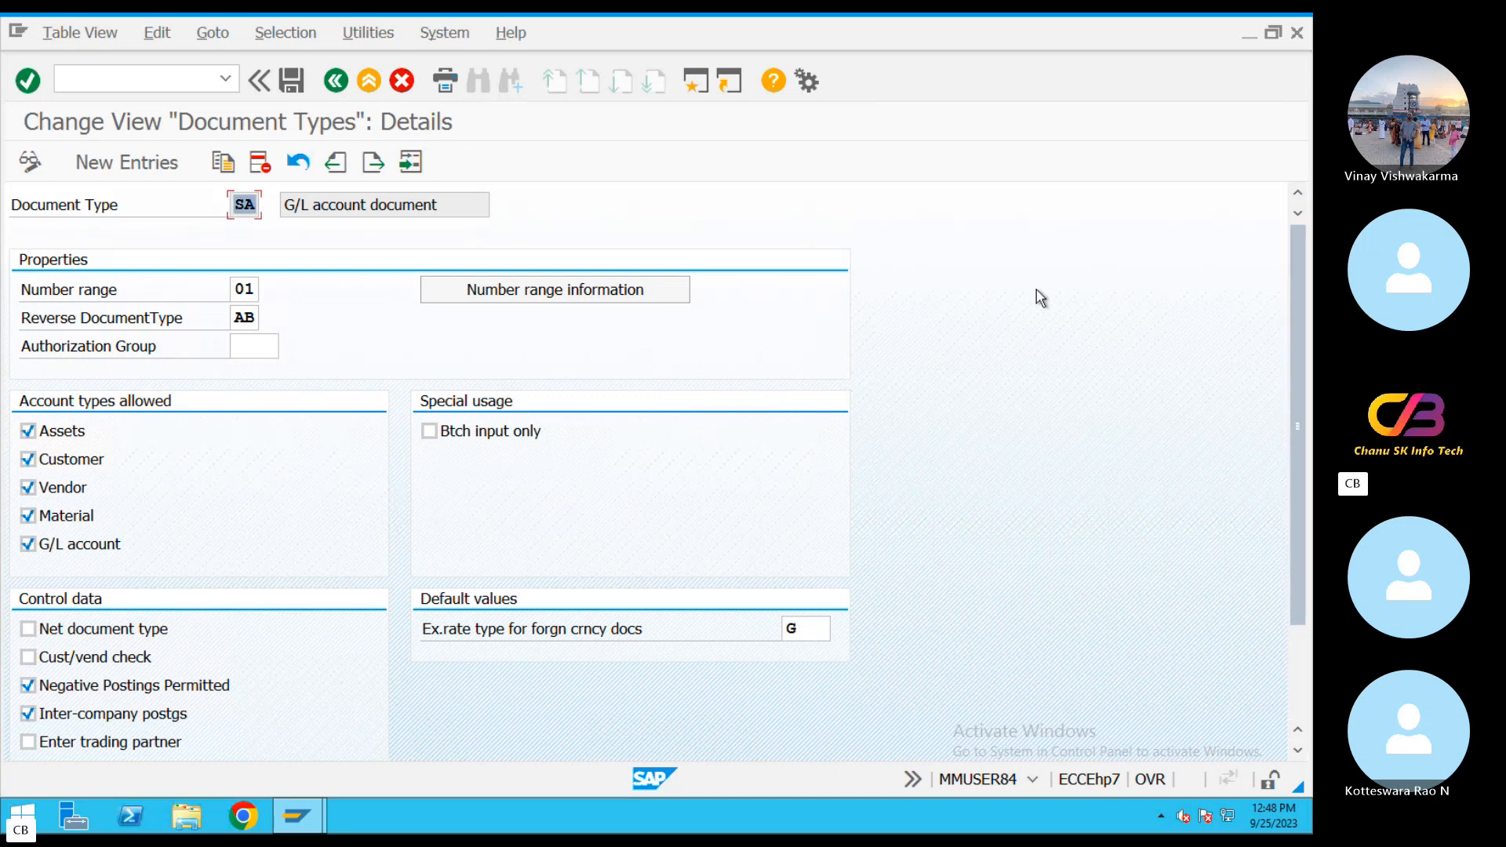
left_click_drag(1296, 614, 1295, 705)
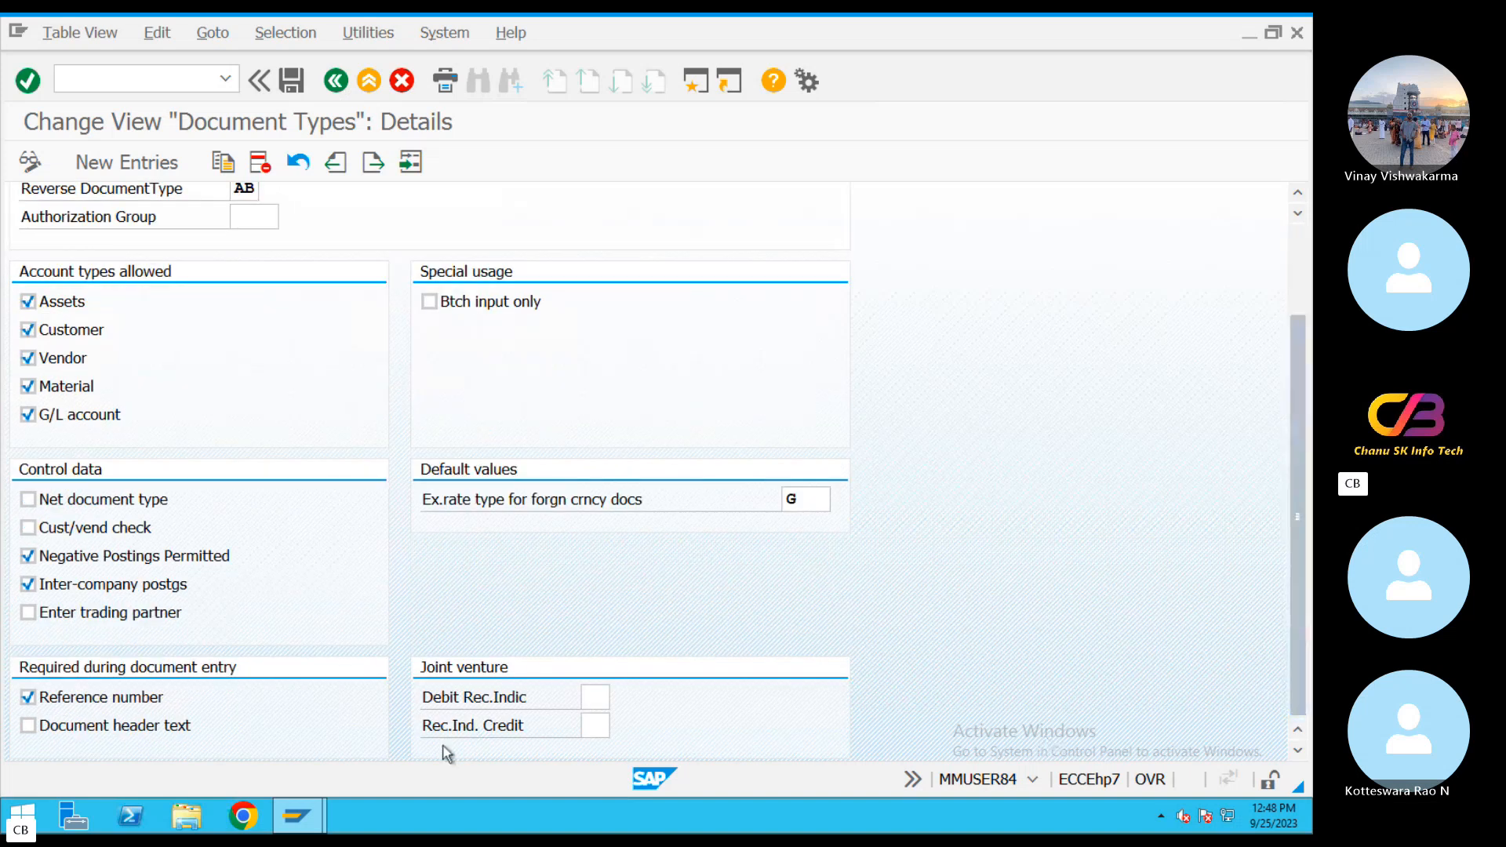
left_click(102, 727)
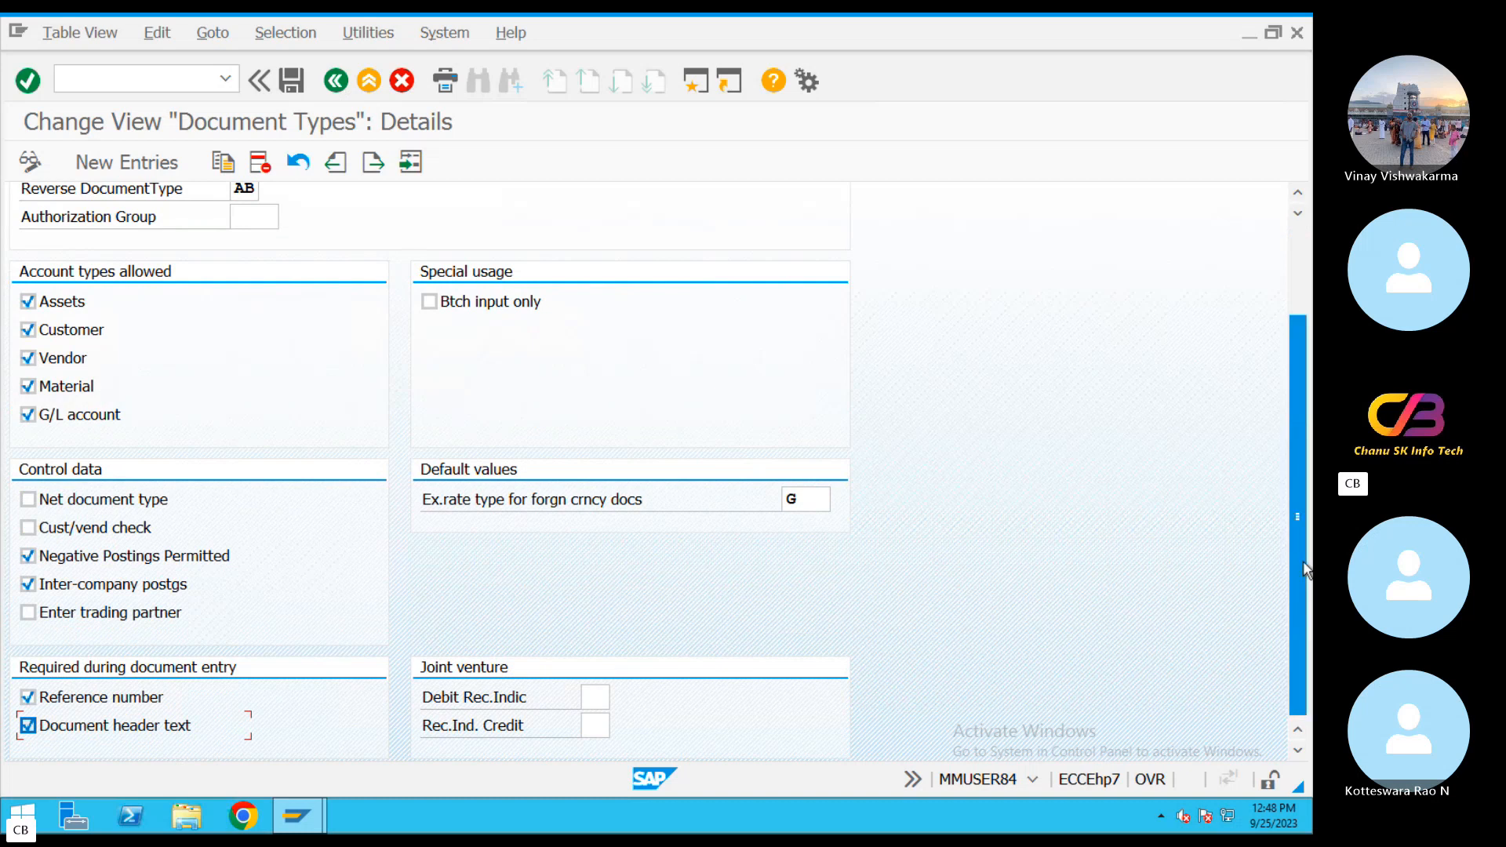
left_click_drag(1302, 453, 1297, 495)
left_click_drag(1298, 473, 1304, 365)
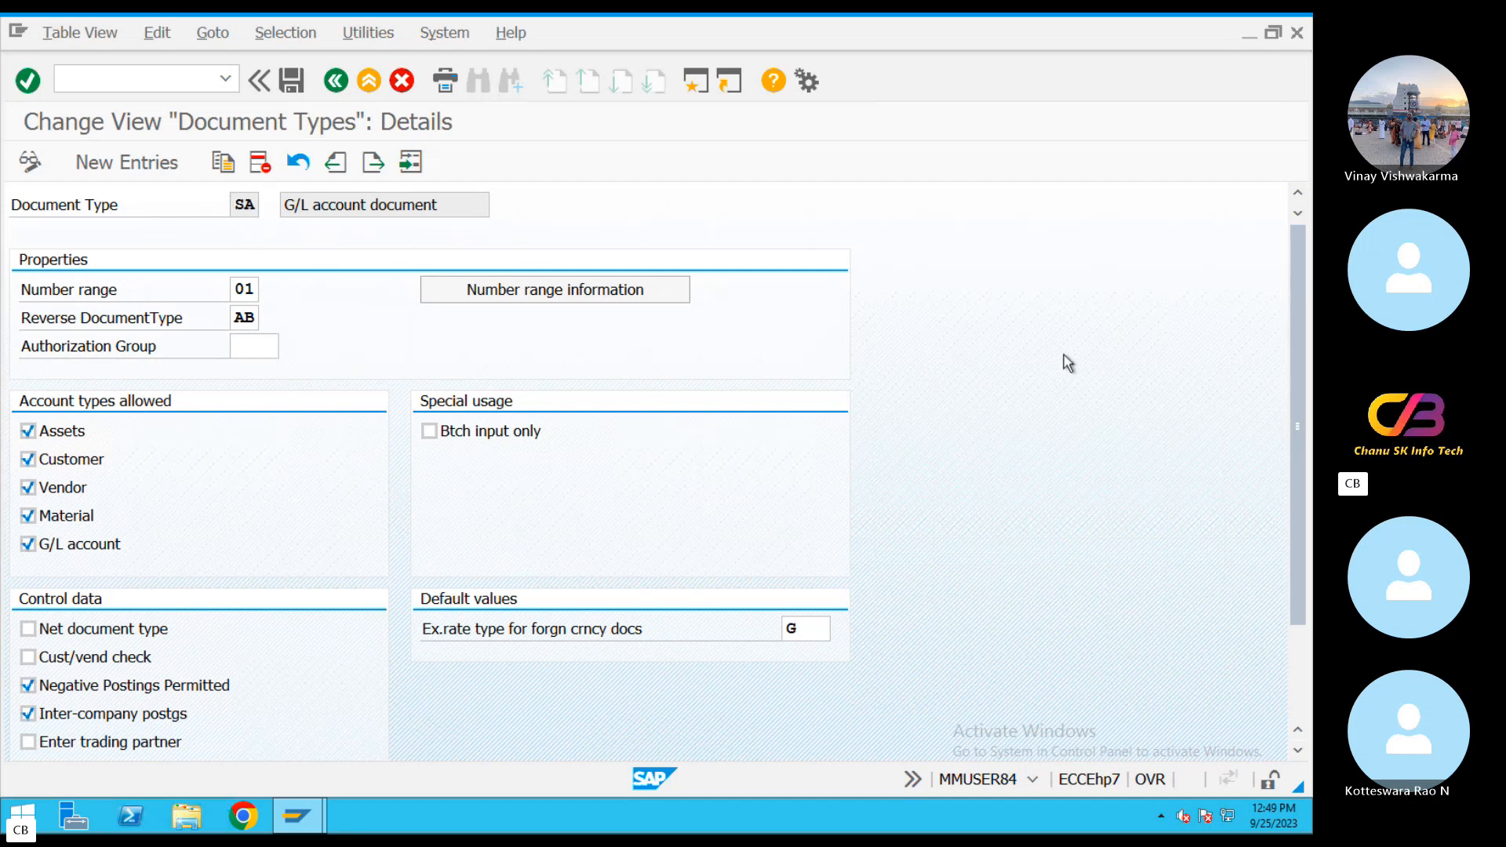
scroll(1301, 633, "down", 2)
scroll(1076, 599, "up", 2)
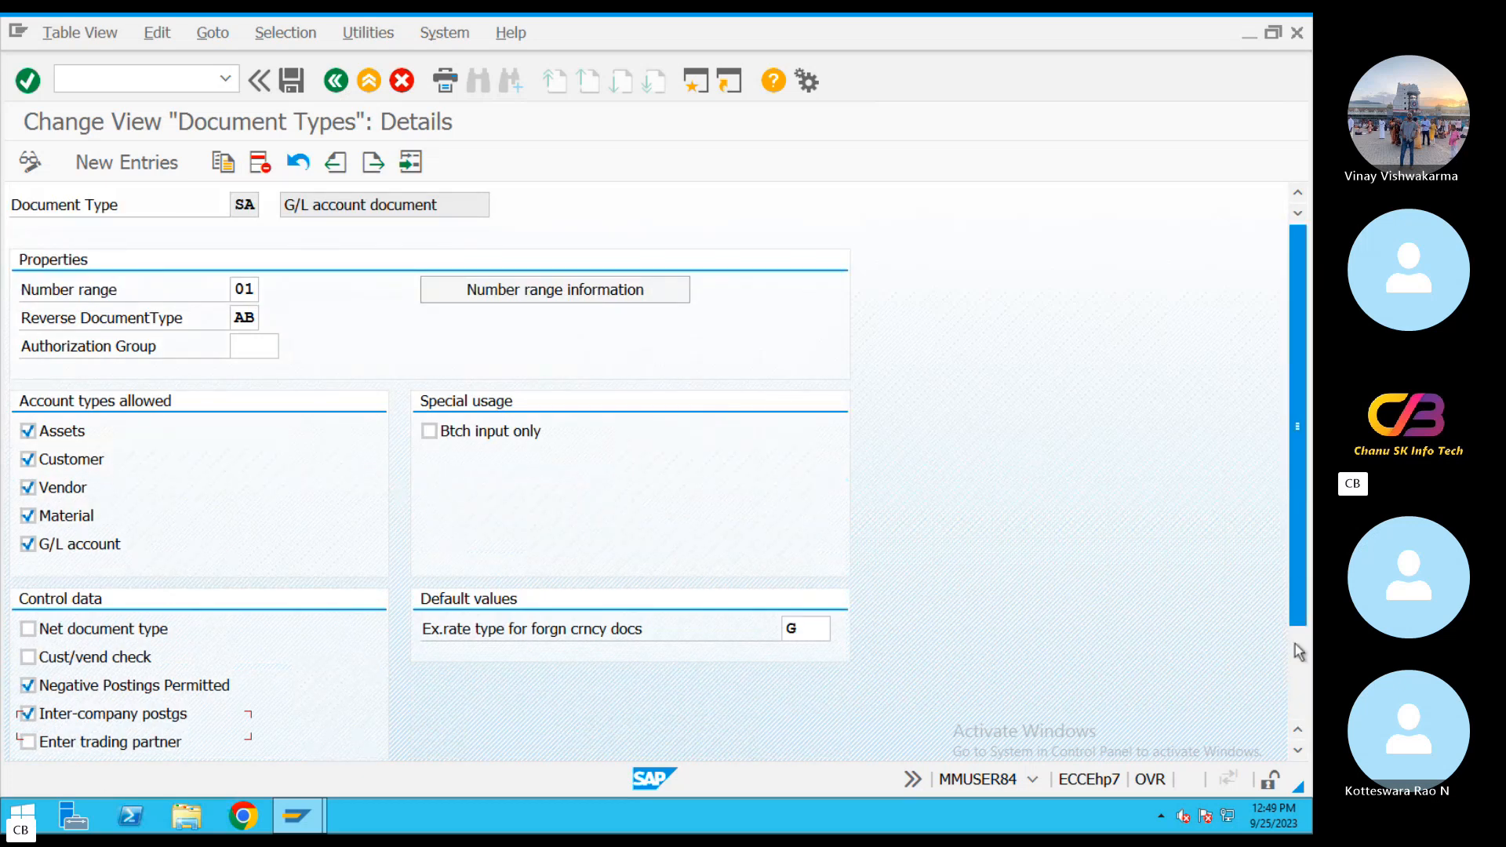
scroll(1296, 644, "down", 2)
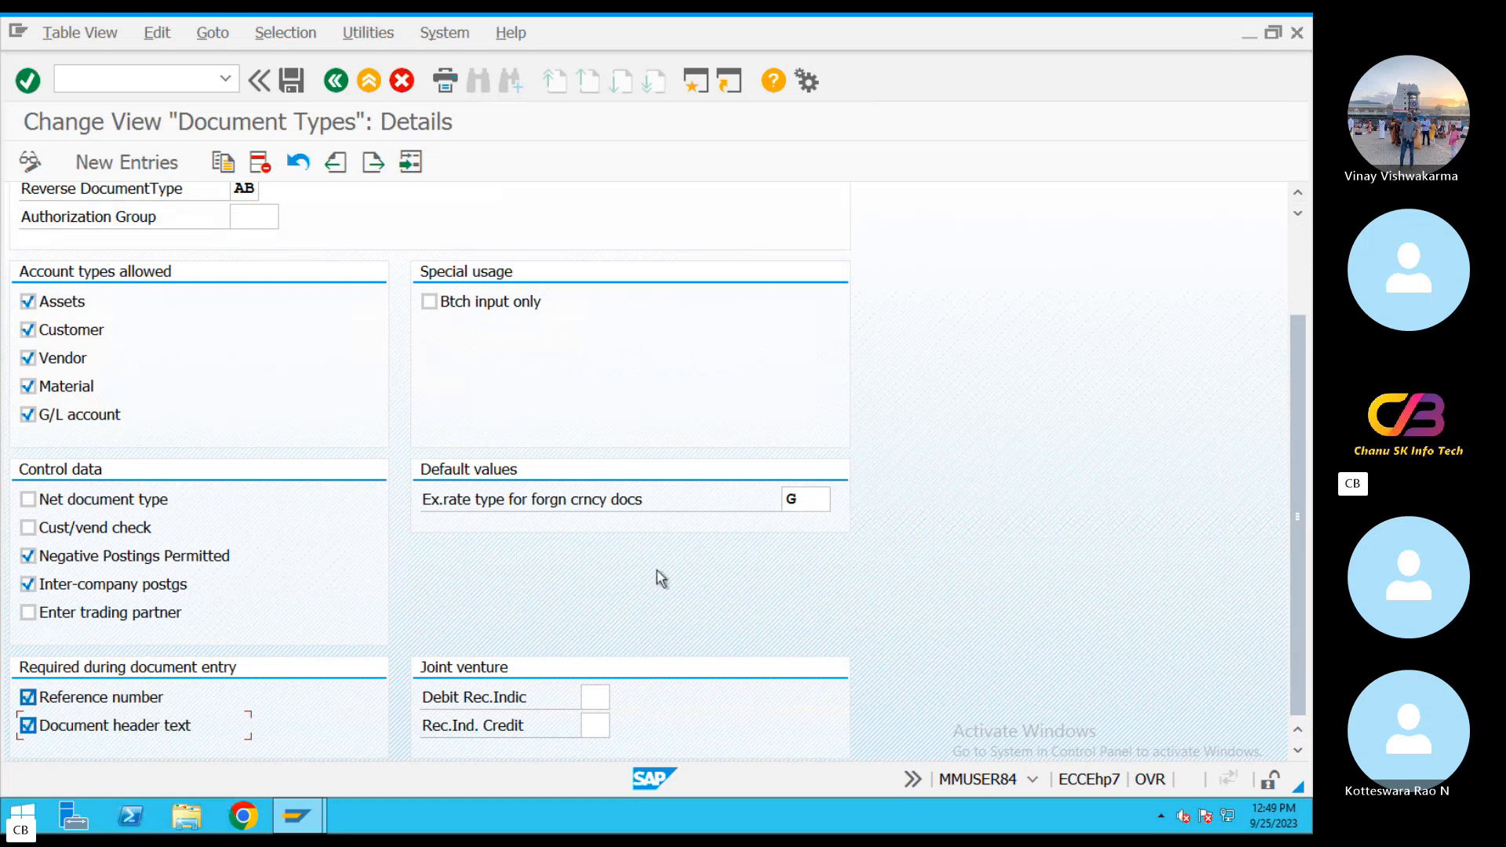
left_click_drag(1302, 506, 1293, 352)
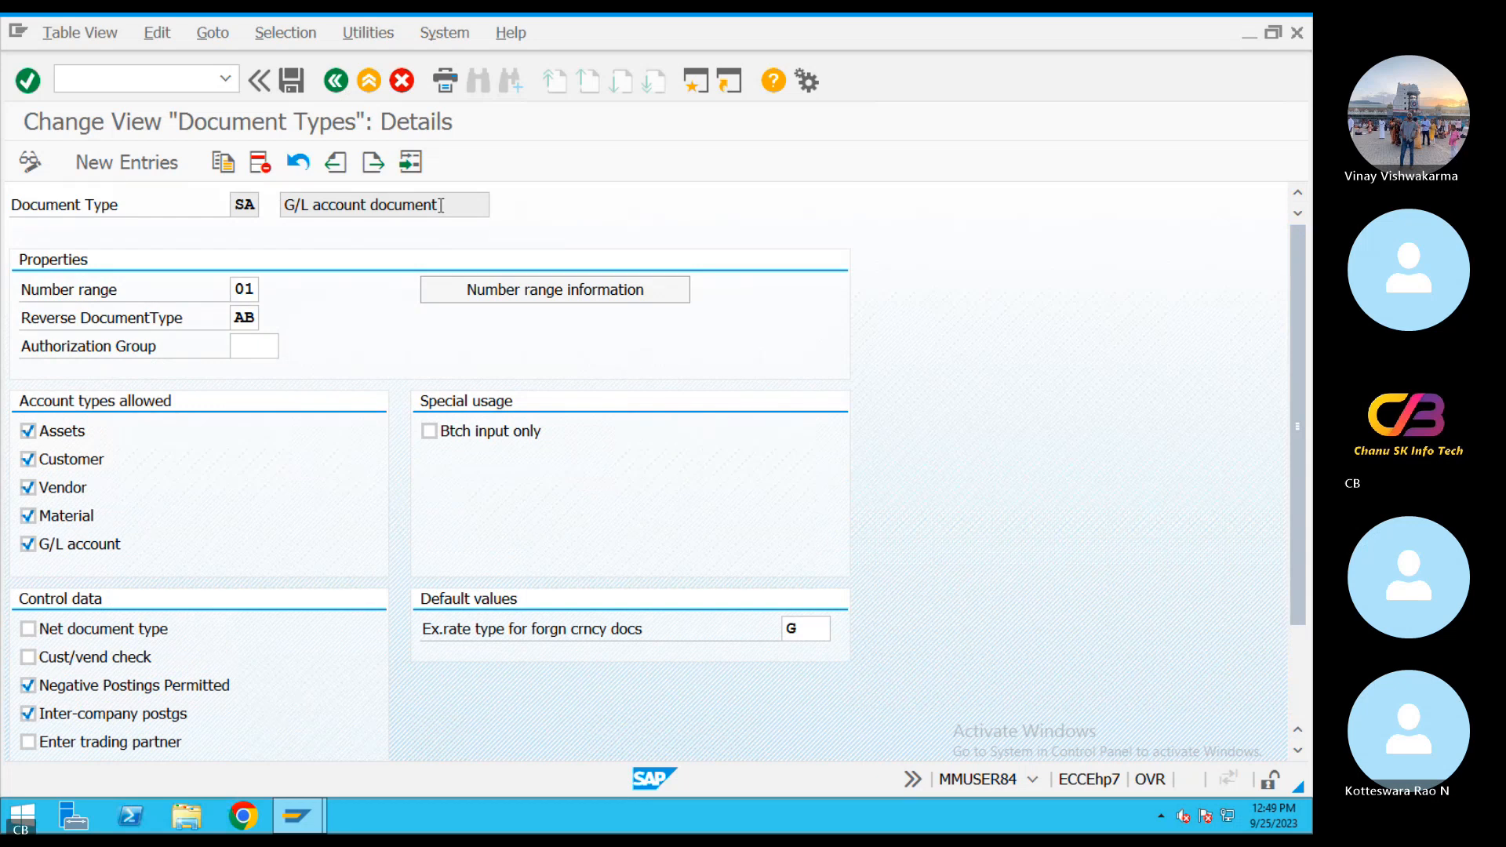
Switch to the TextEdit notes and make room for a new entry between validation Case 4 and the Substation heading.
key("ctrl+Left")
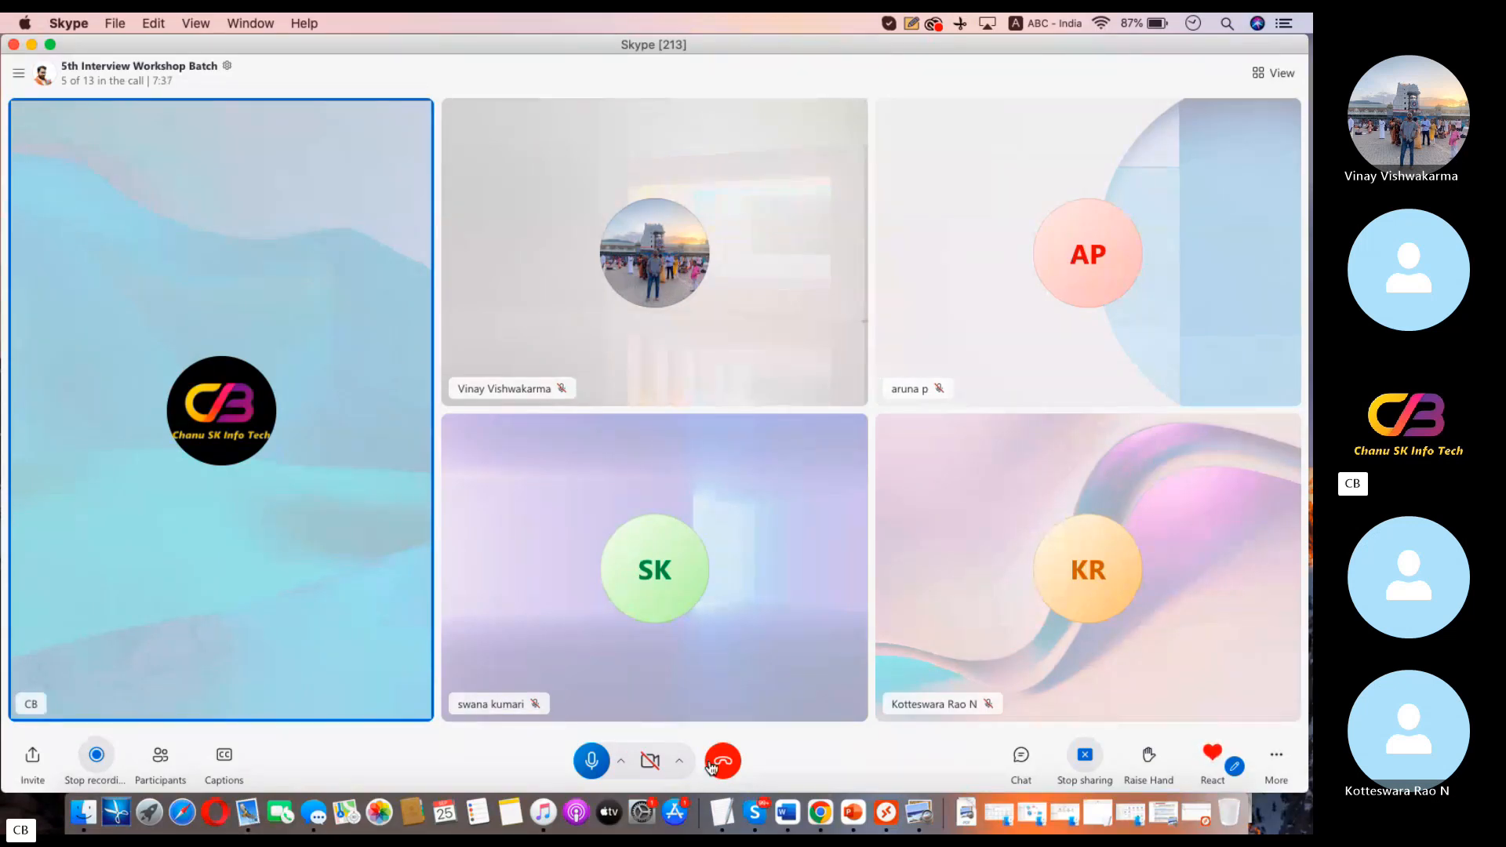
left_click(726, 815)
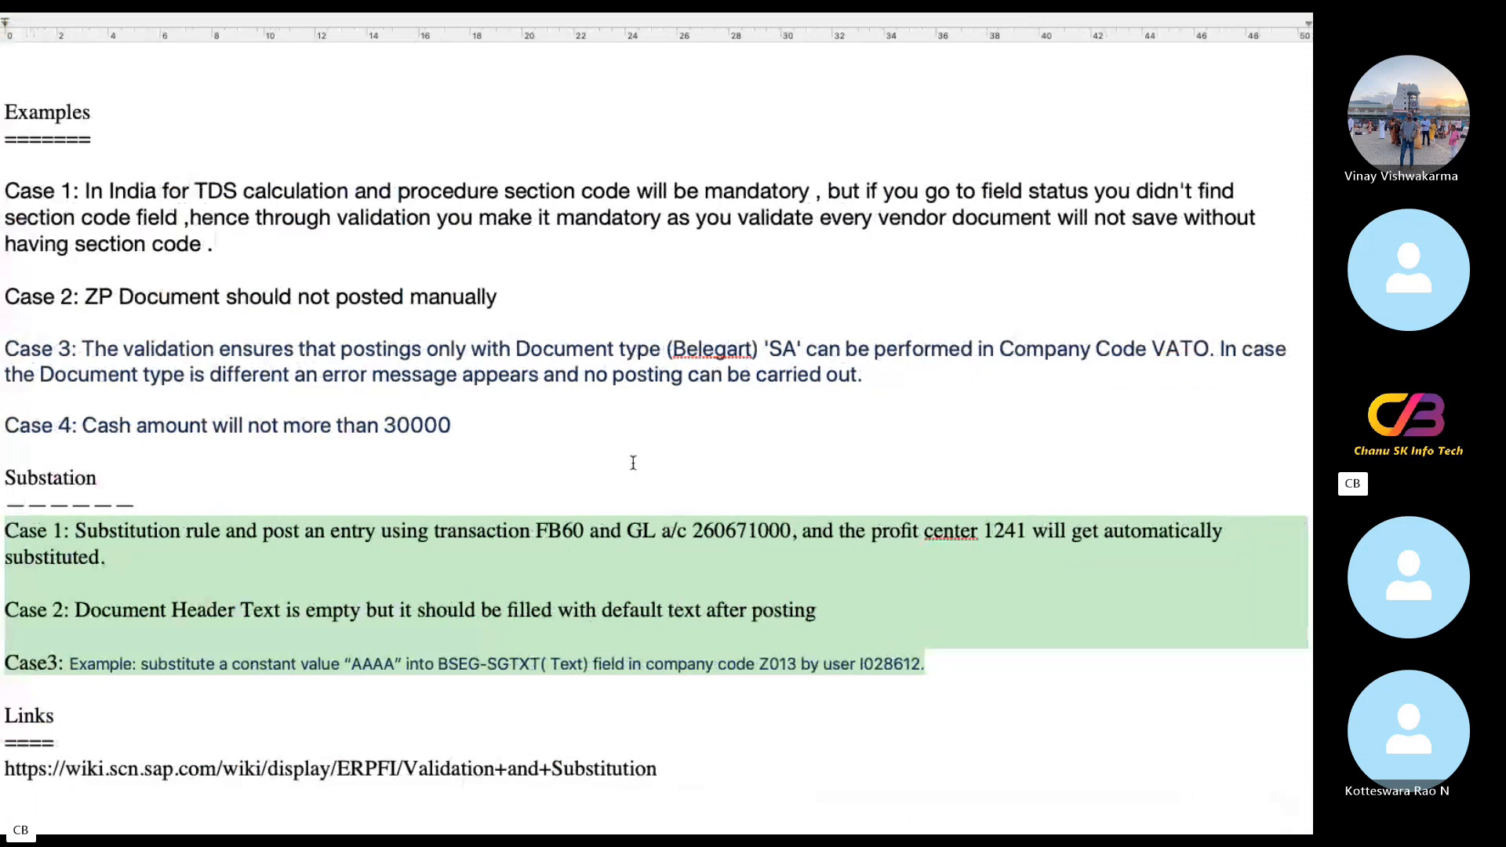
left_click(633, 462)
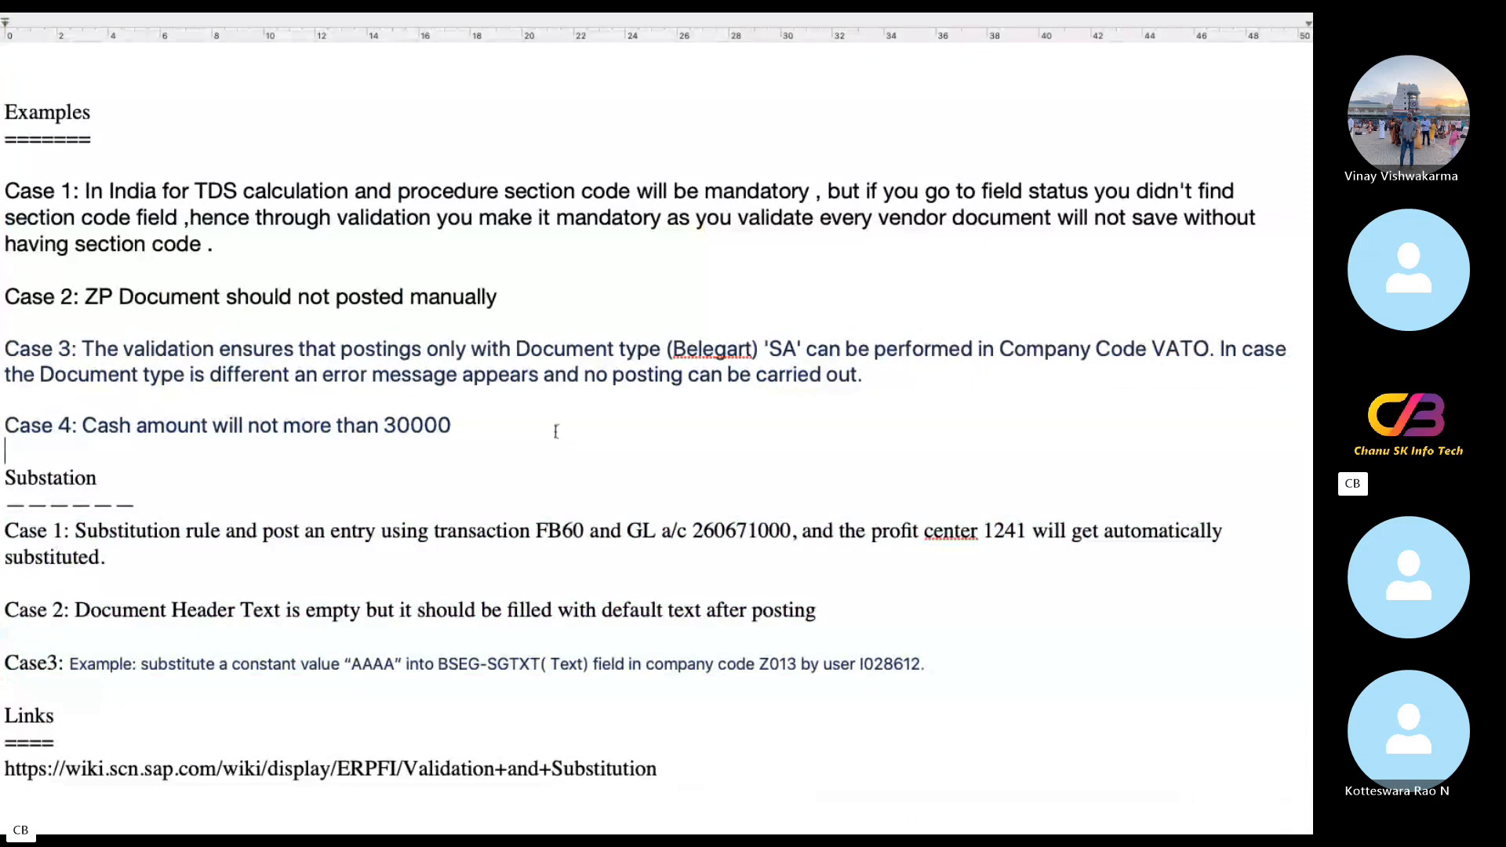
key("Return")
key("Return")
key("Up")
Write the new validation entry "Case5: For the Document Type SA, company XYZ Ref & Document header Text mandatory".
type("Case")
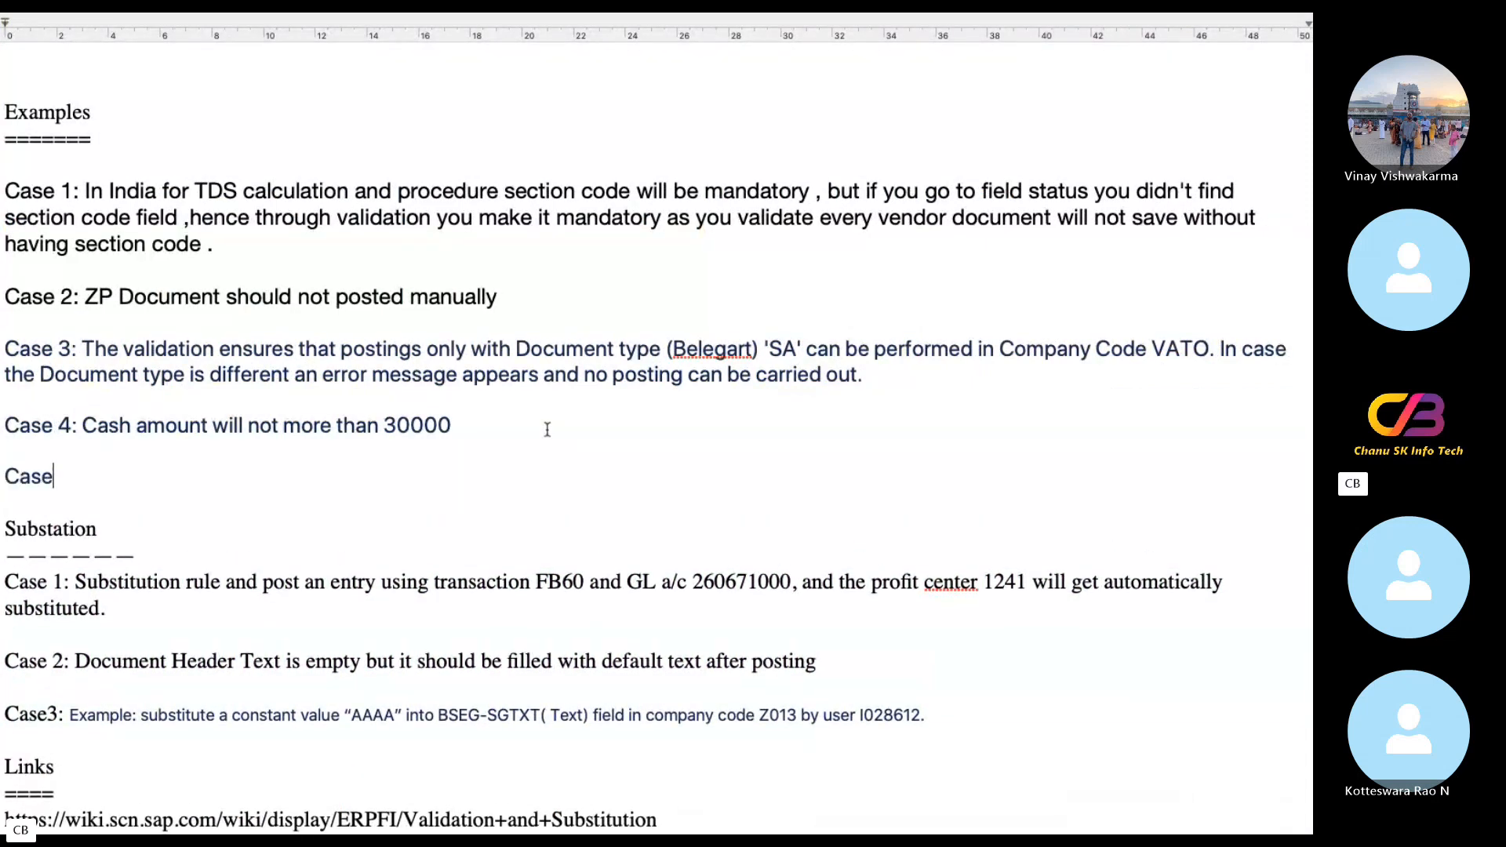
type("5: For the Docu")
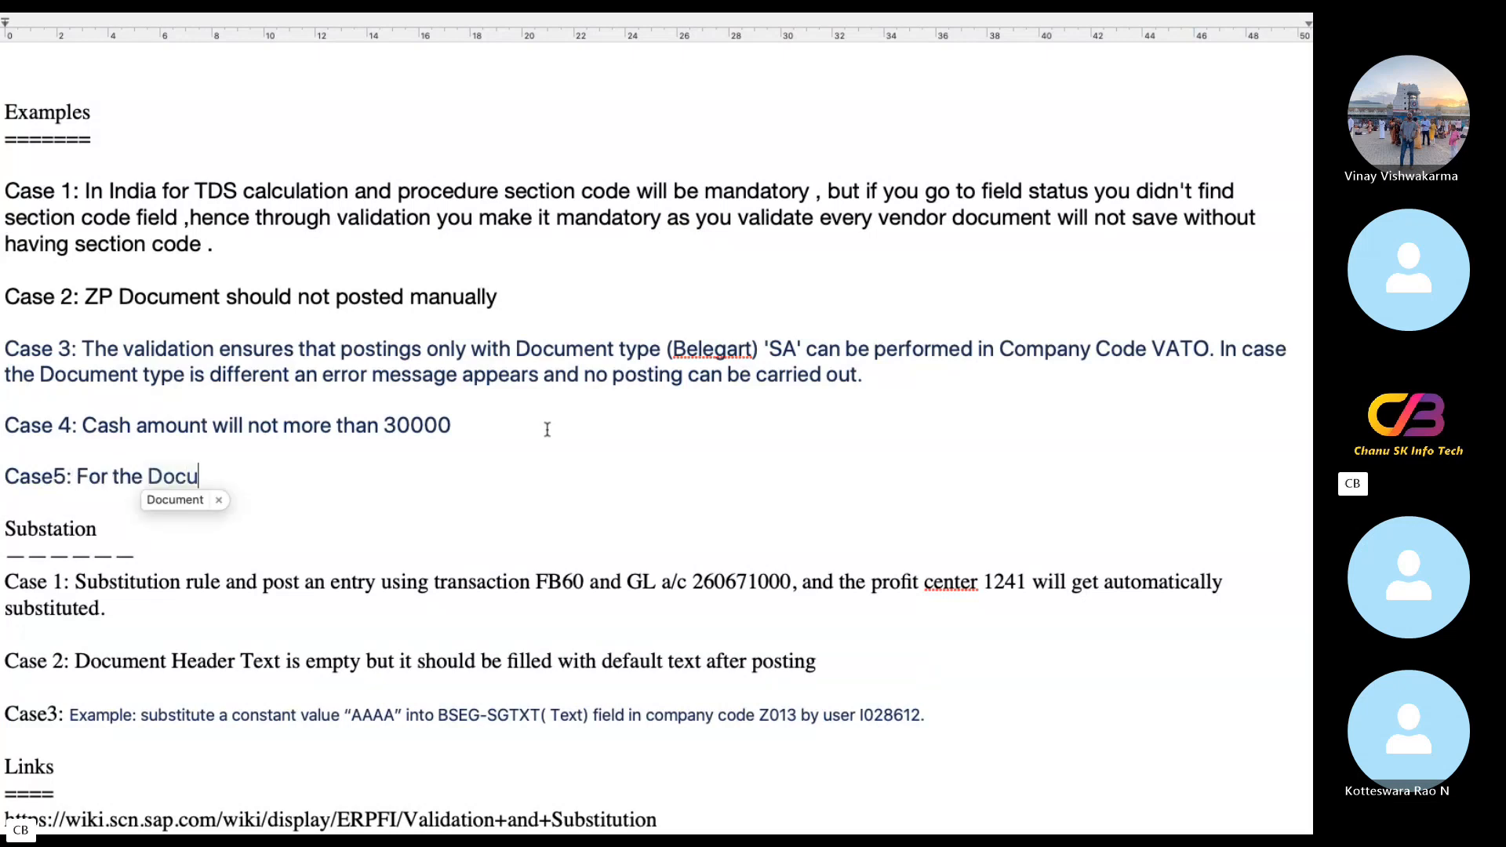
type("ment Type ")
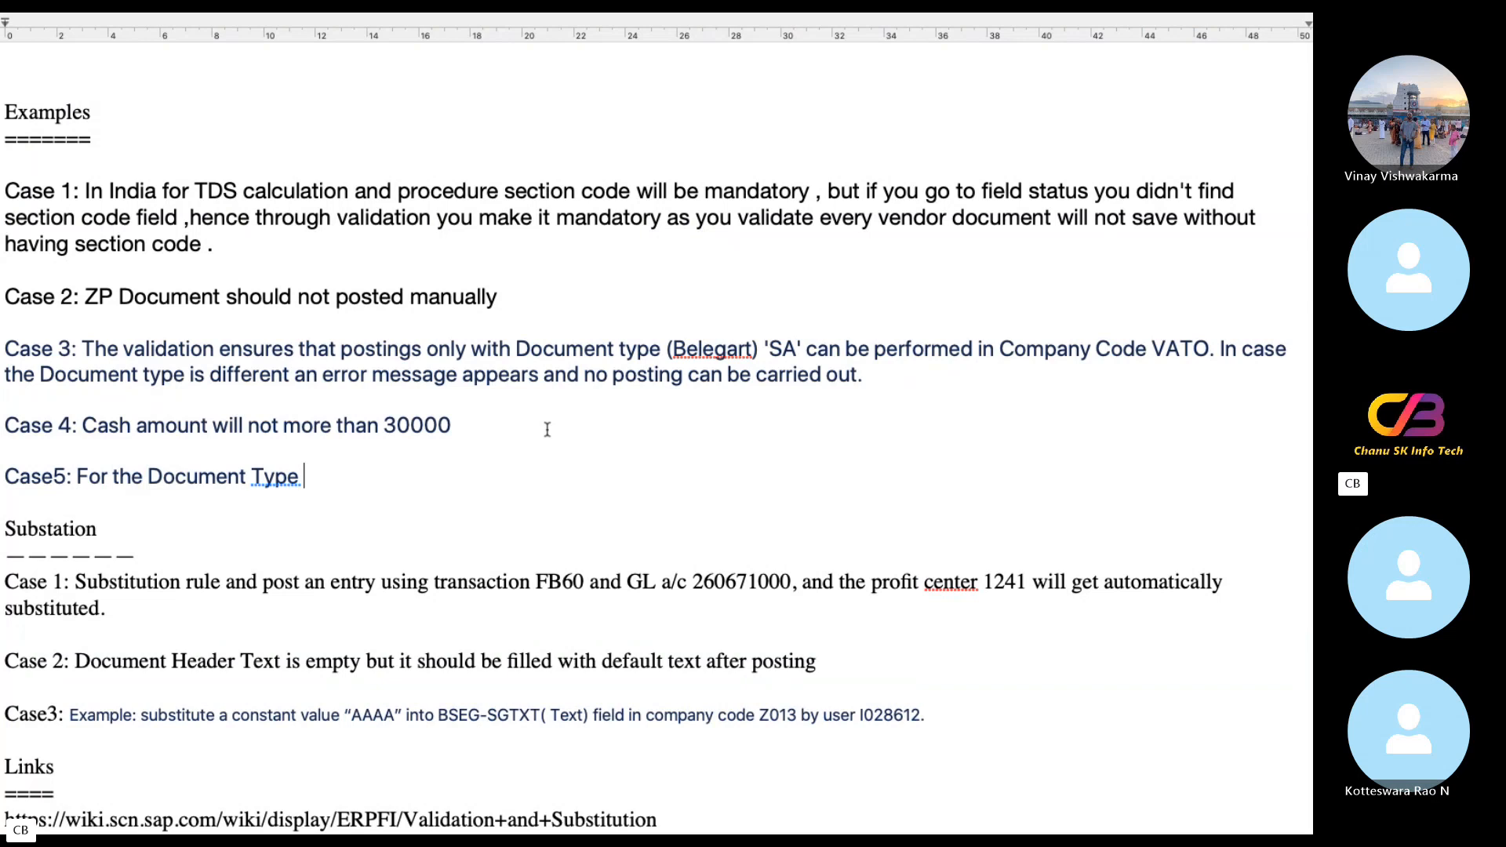
type("SA,")
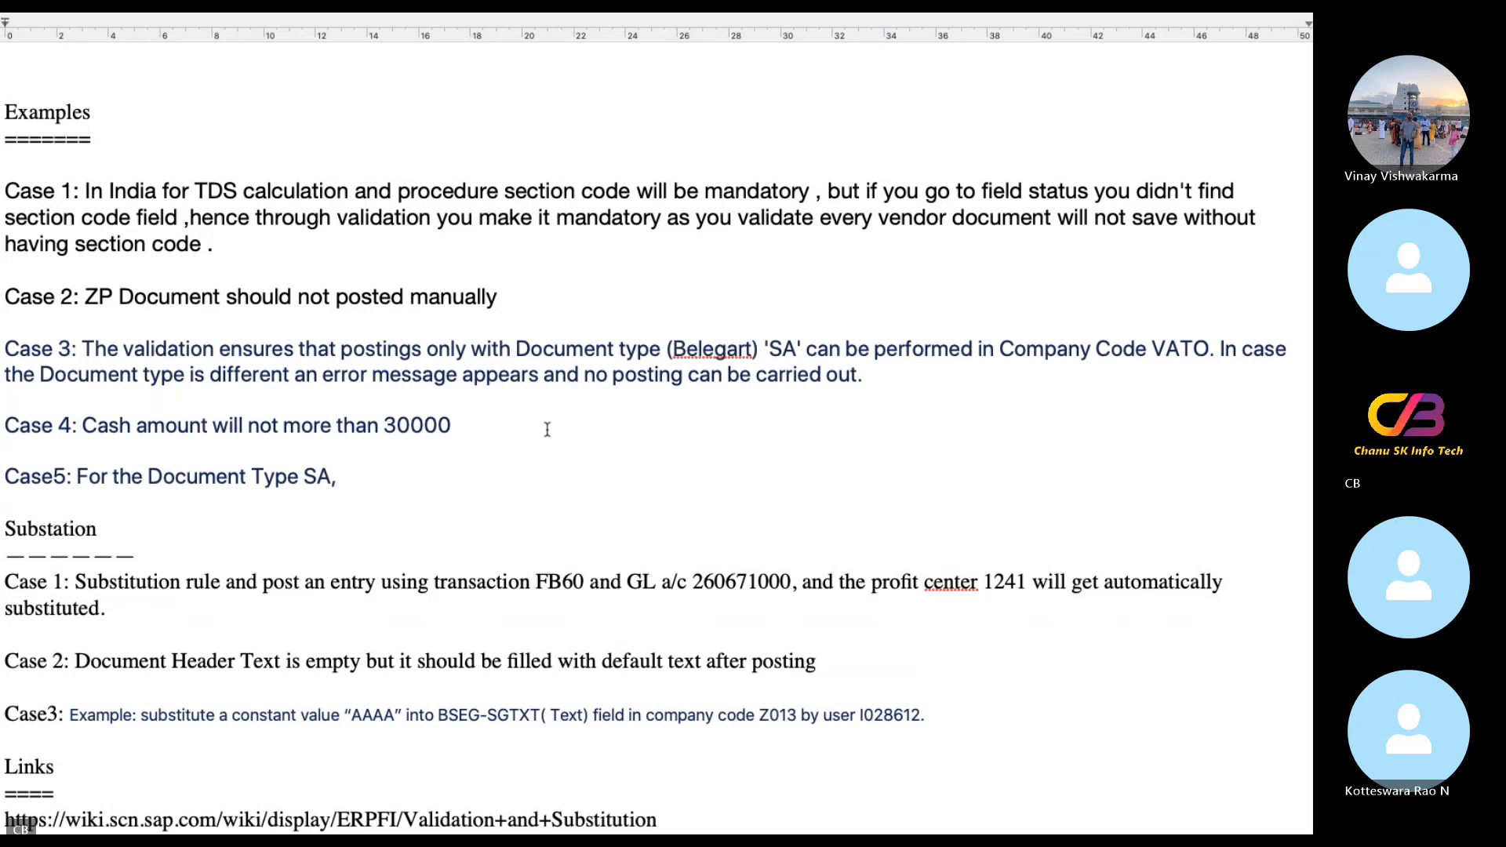
key("BackSpace")
type(", c")
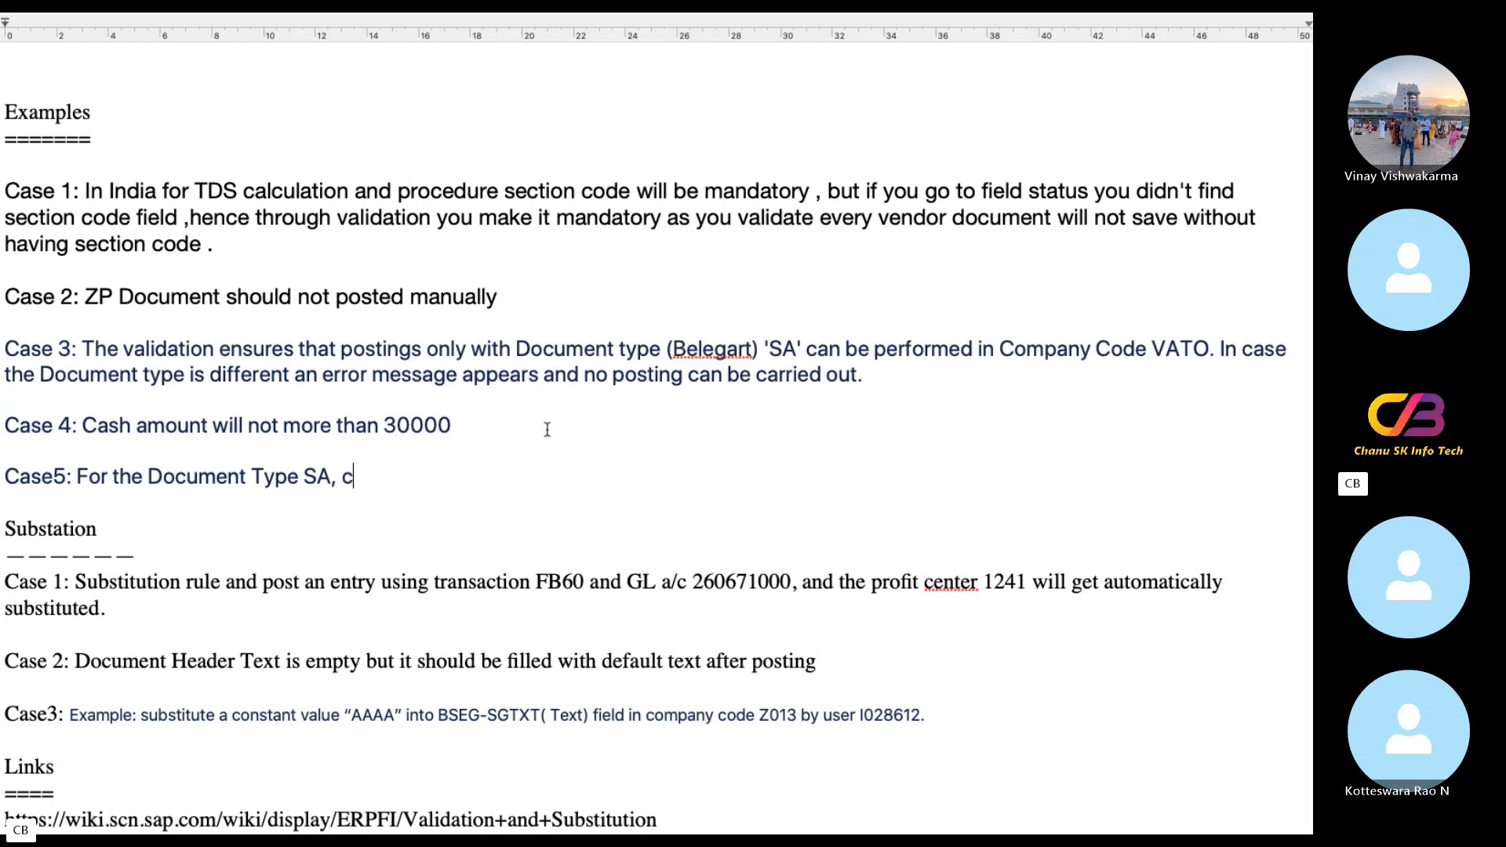
type("ompany XYZ")
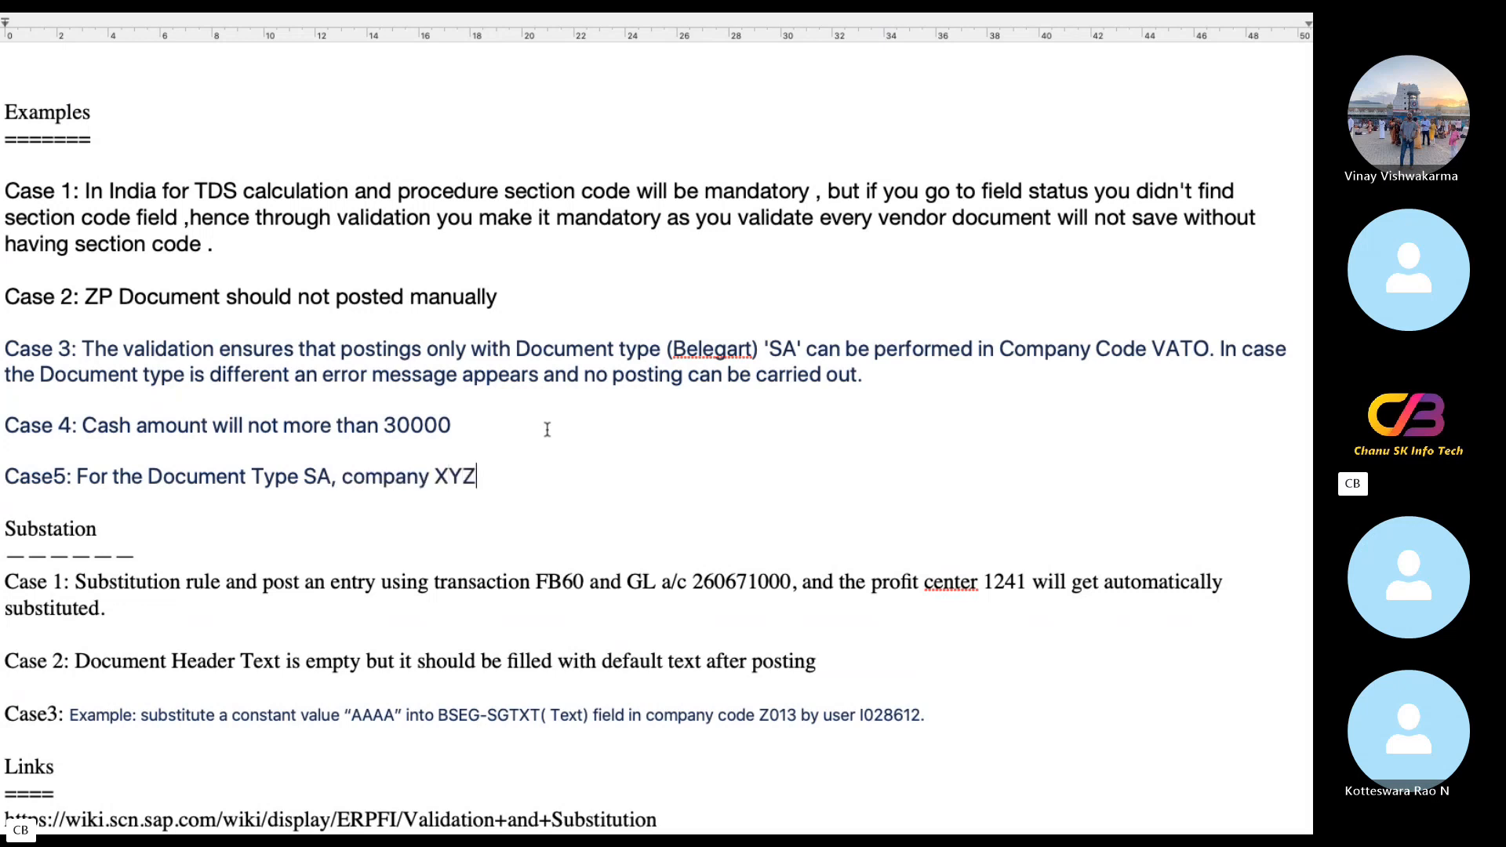
type(" Ref & Document heade")
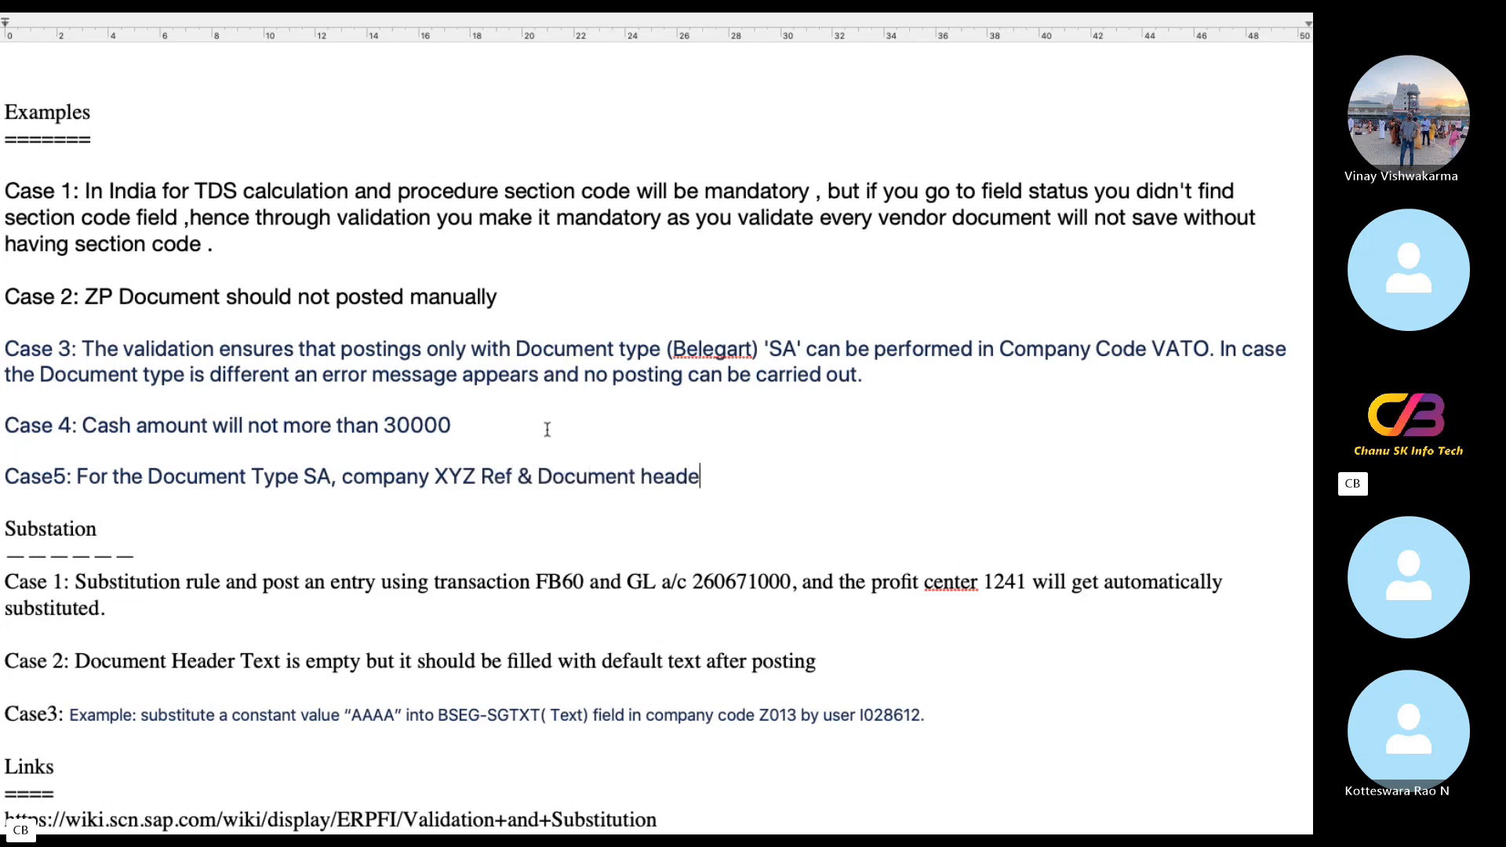
type("r Text mandatory")
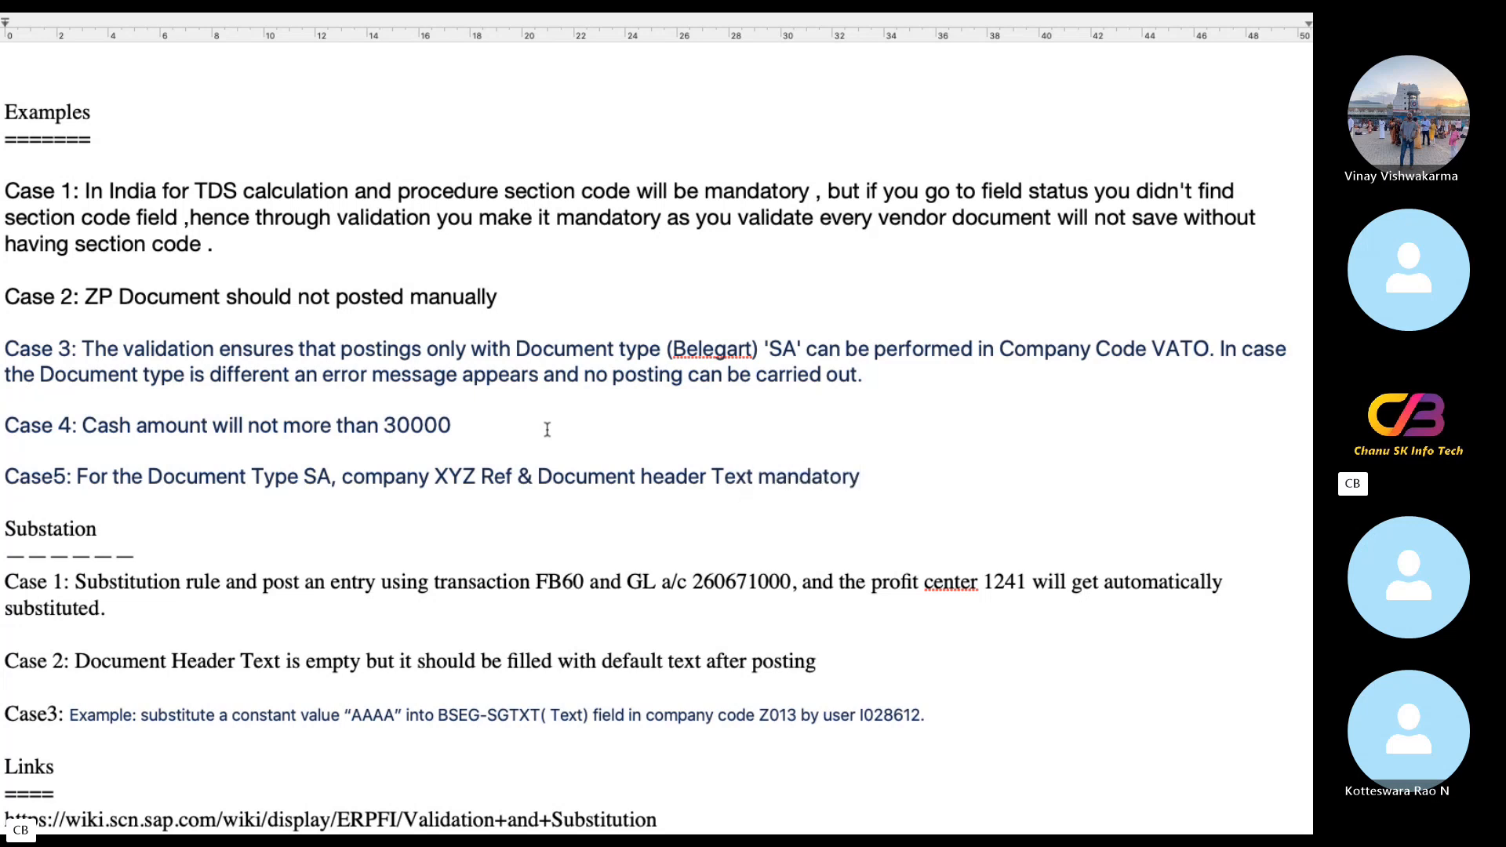
Highlight company XYZ in Case5 and switch to the SAP session to review the details of document type SA.
double_click(467, 481)
key("ctrl+Left")
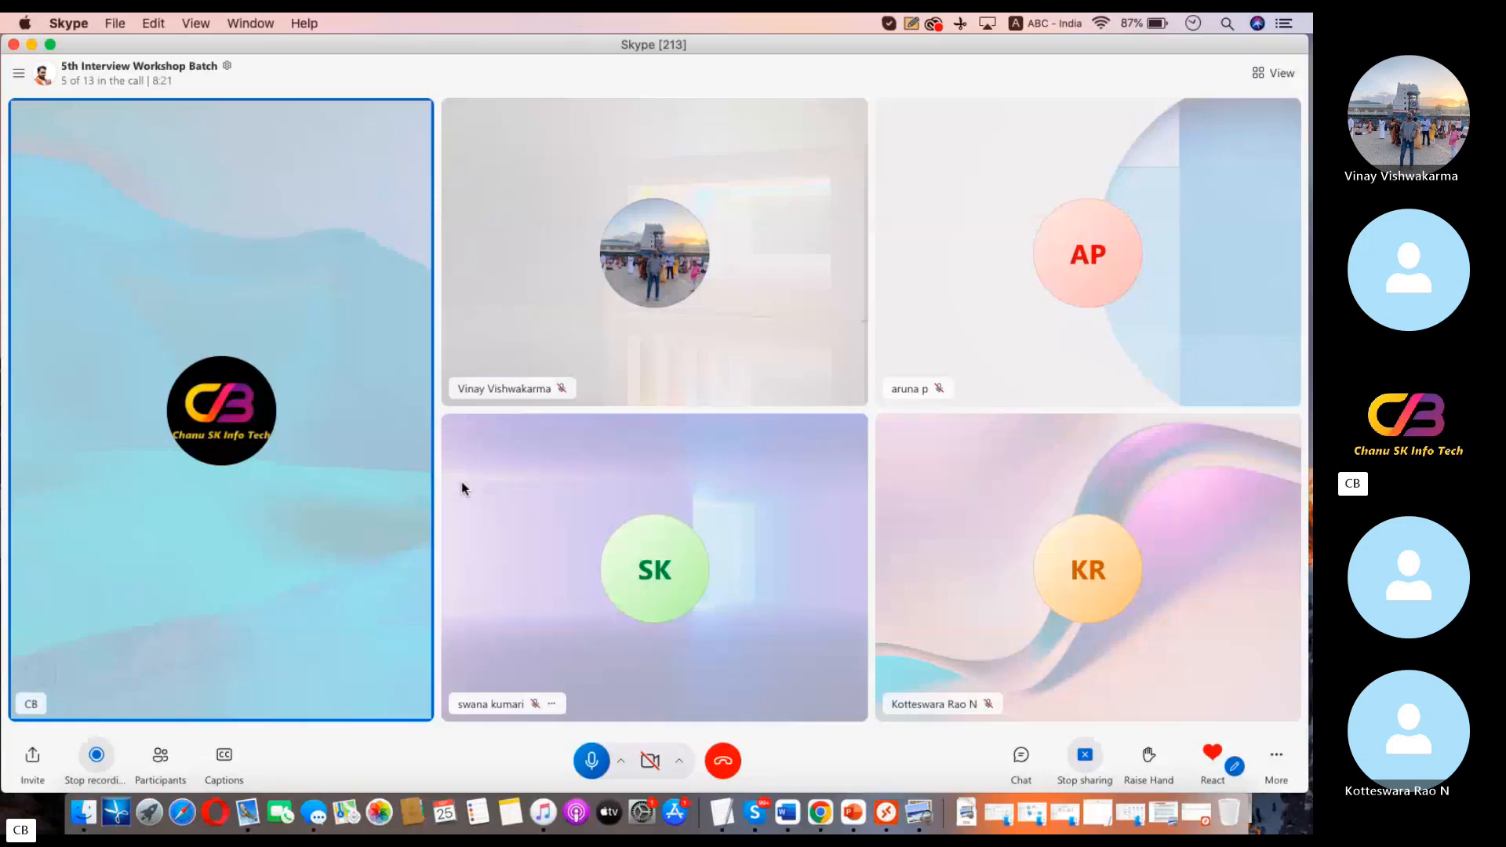
left_click(882, 814)
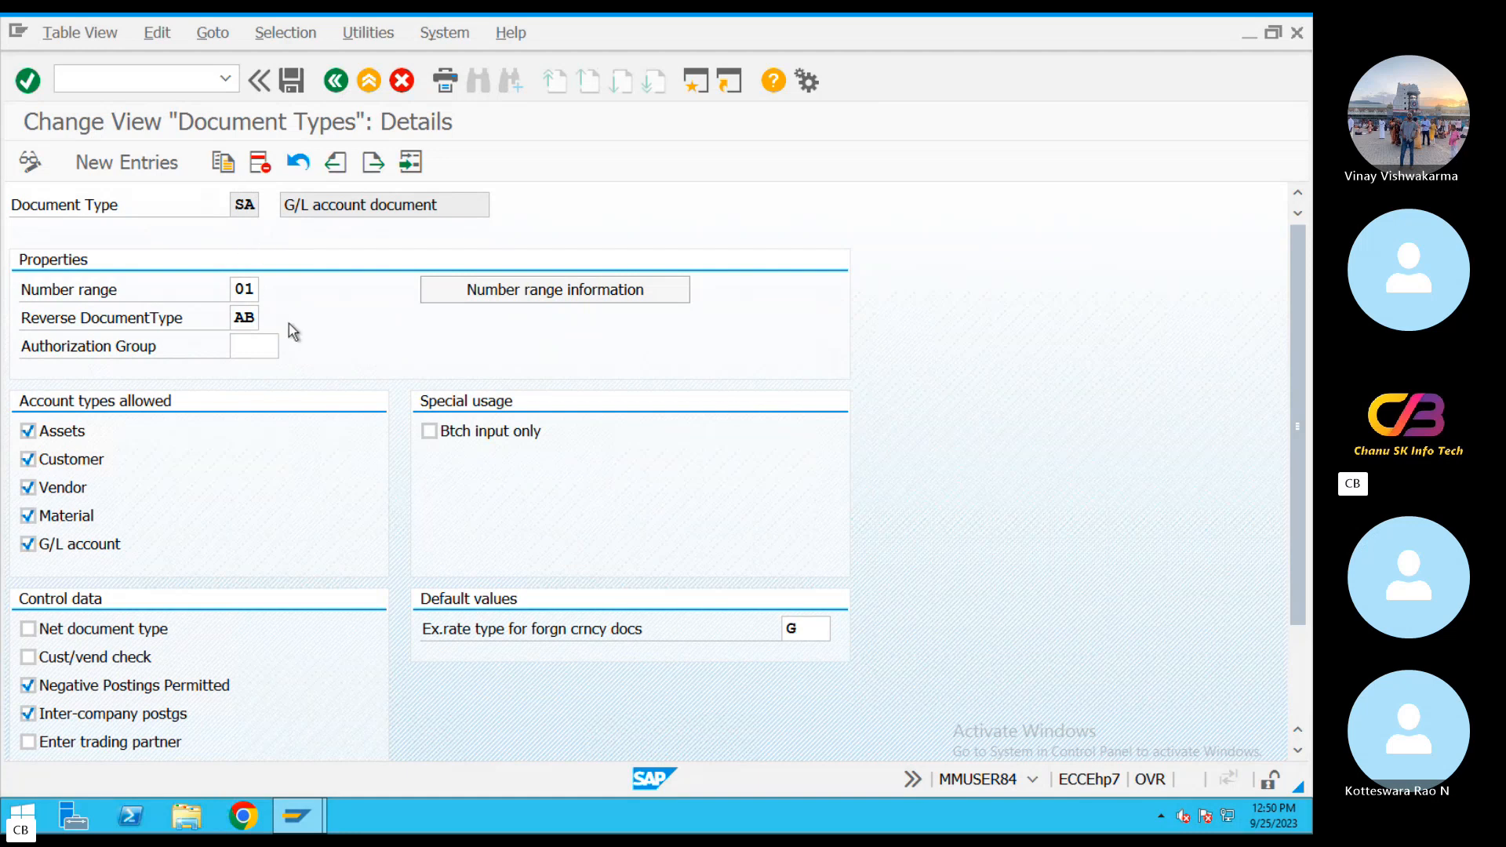
Return to the TextEdit notes and highlight the Case5 line, followed by document type ZP in validation Case 2.
key("ctrl+Left")
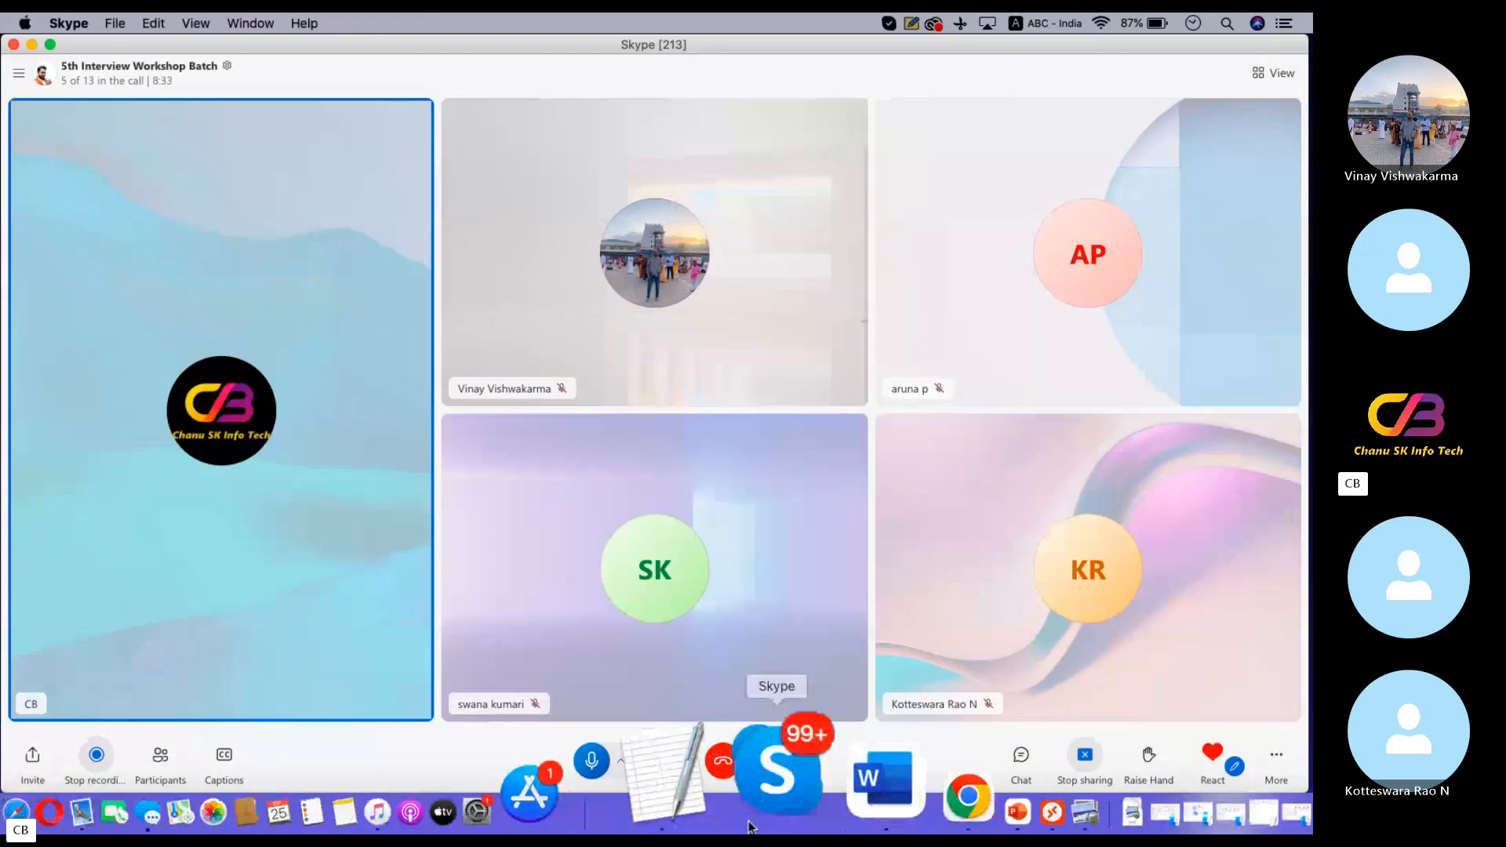
left_click(692, 820)
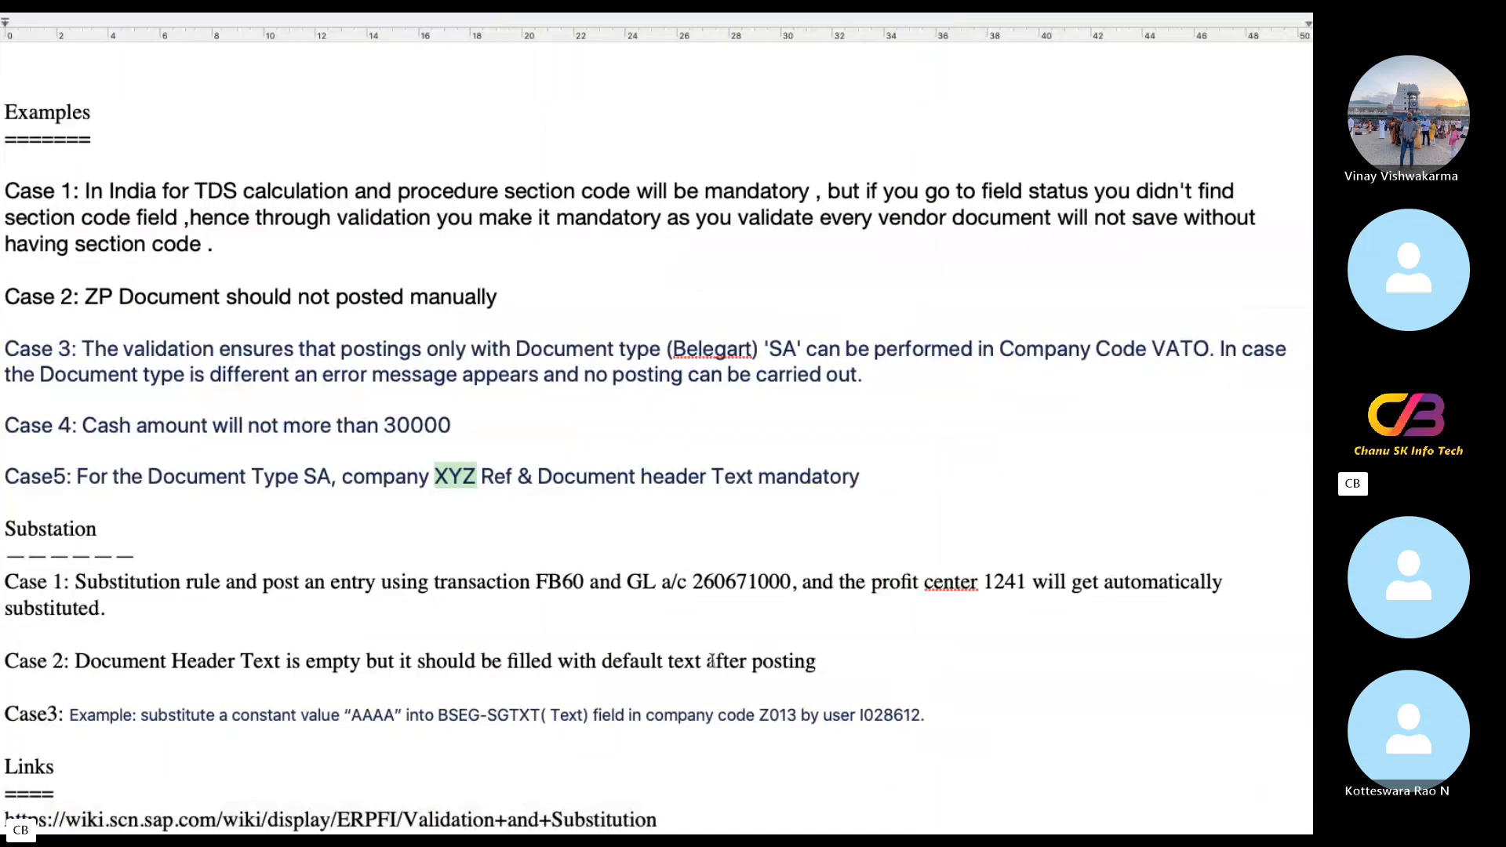
left_click_drag(891, 477, 2, 477)
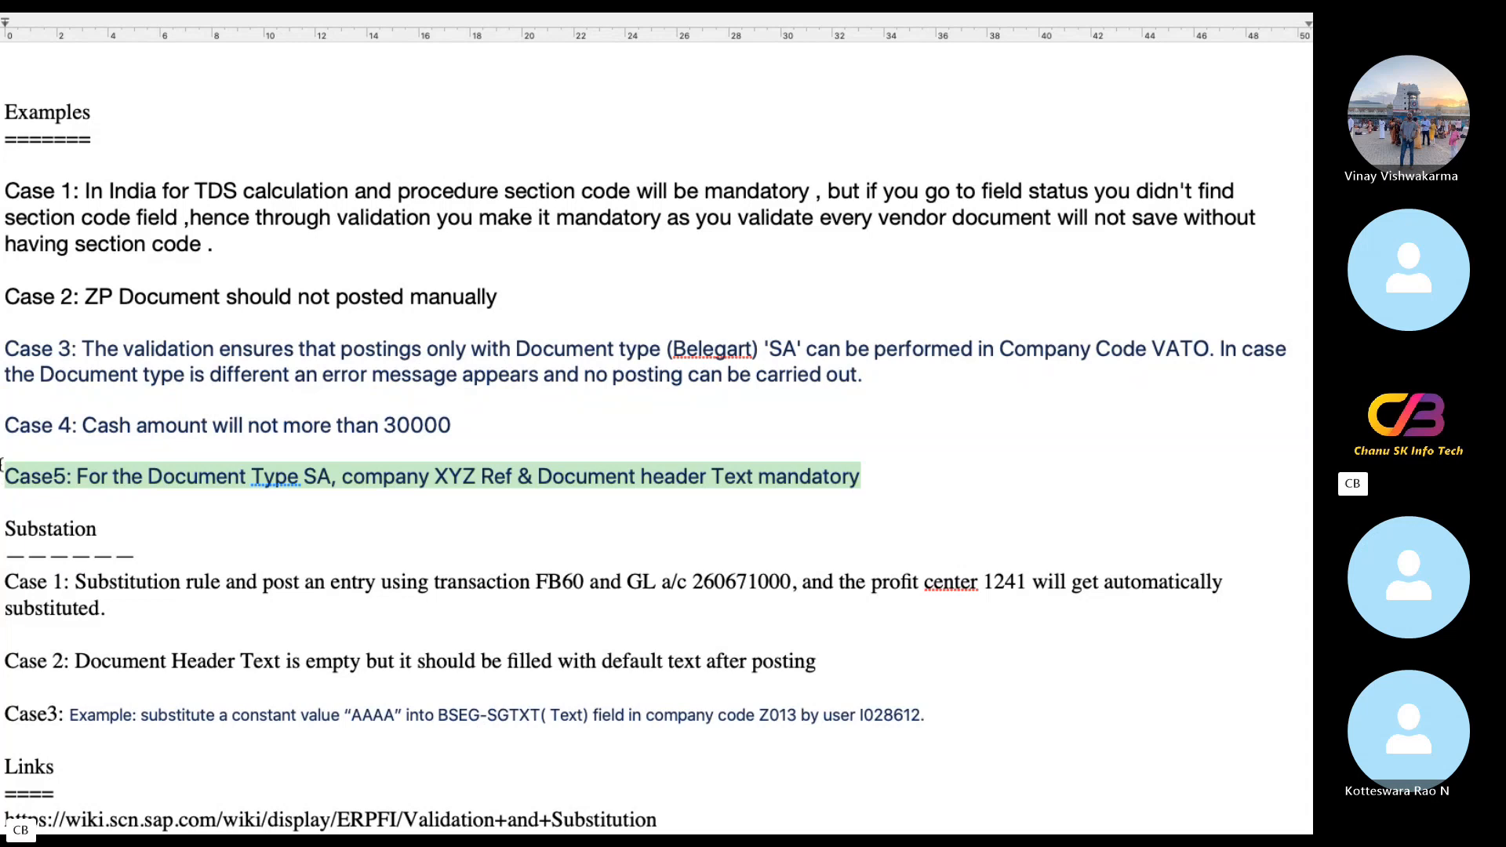
left_click_drag(120, 302, 82, 304)
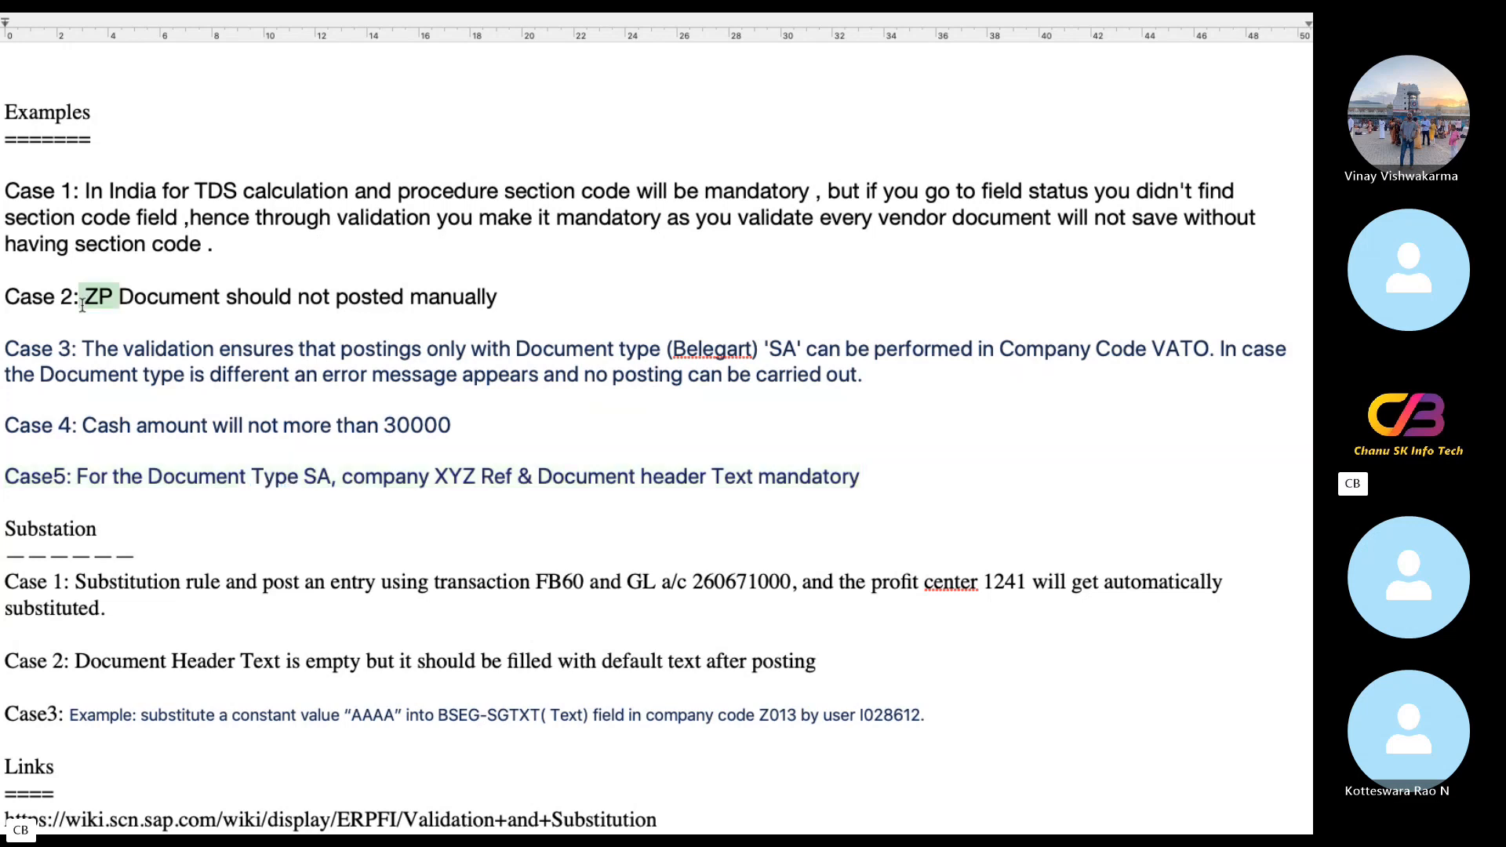
Switch back to the SAP session and exit the document type maintenance without saving the changes to SA.
key("ctrl+Left")
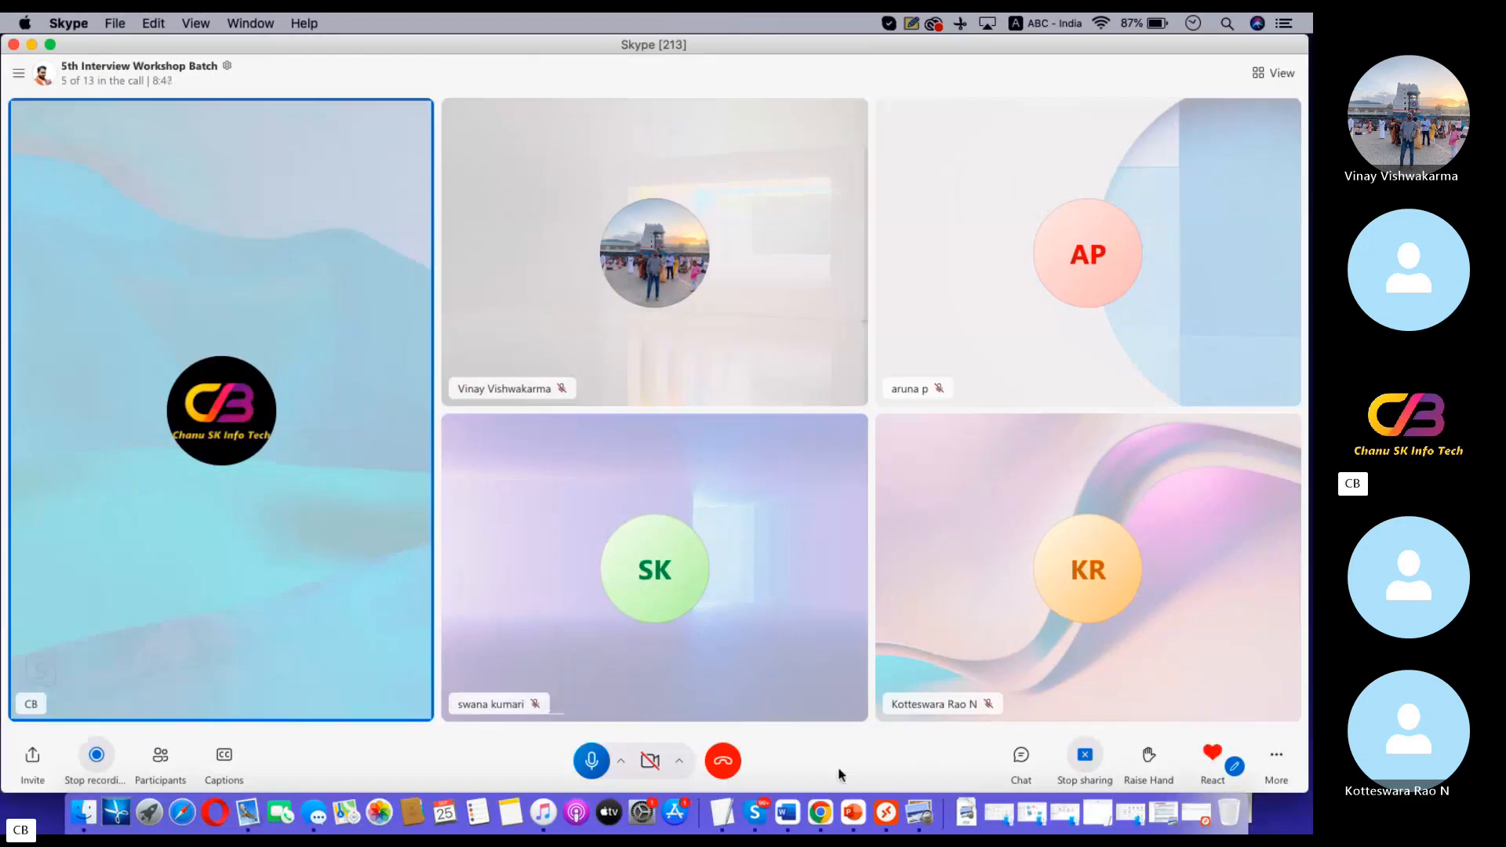
left_click(882, 792)
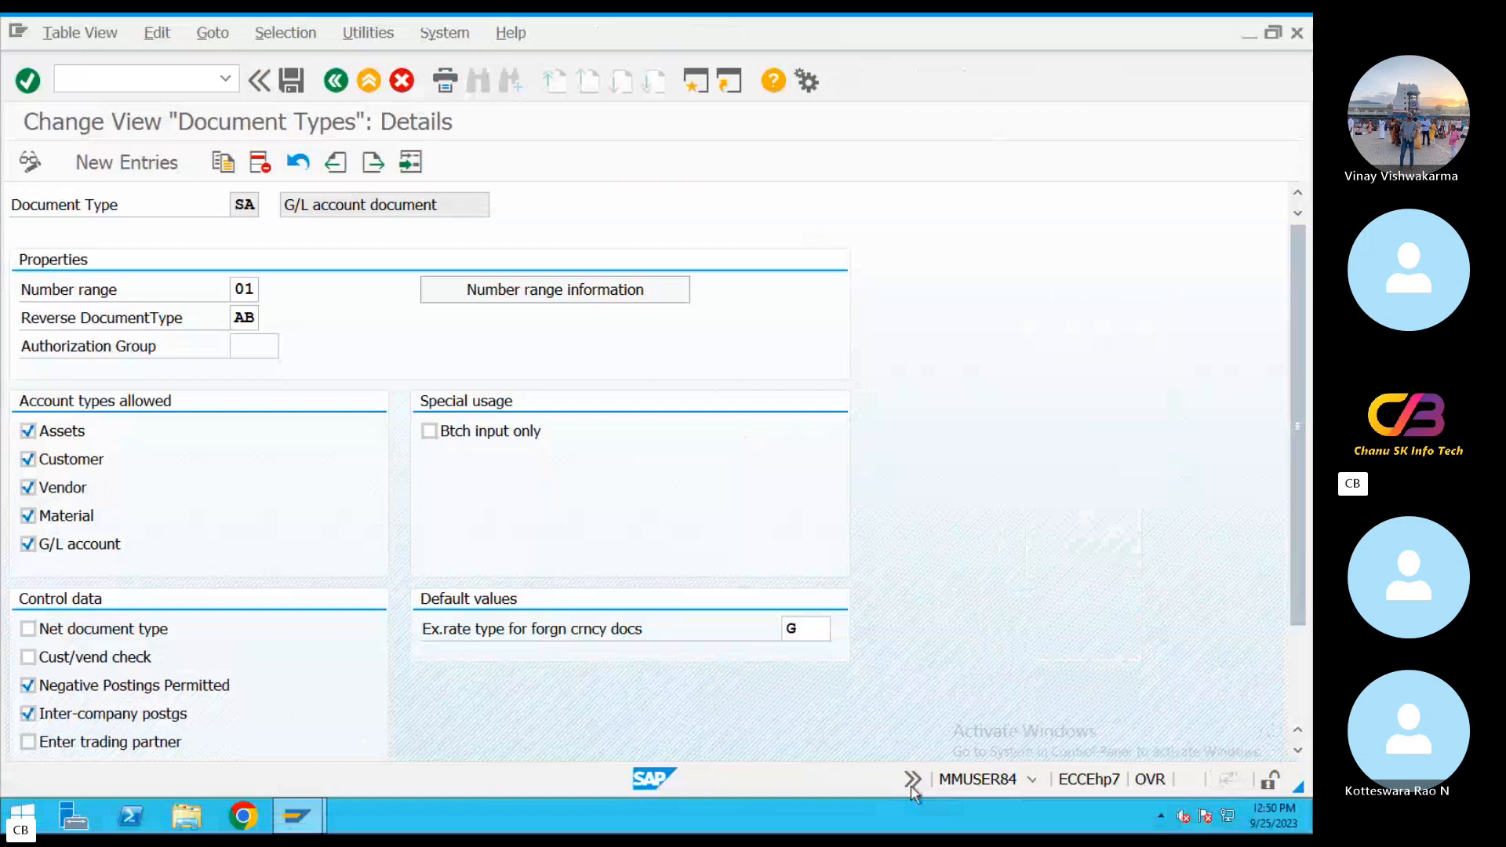
left_click(380, 85)
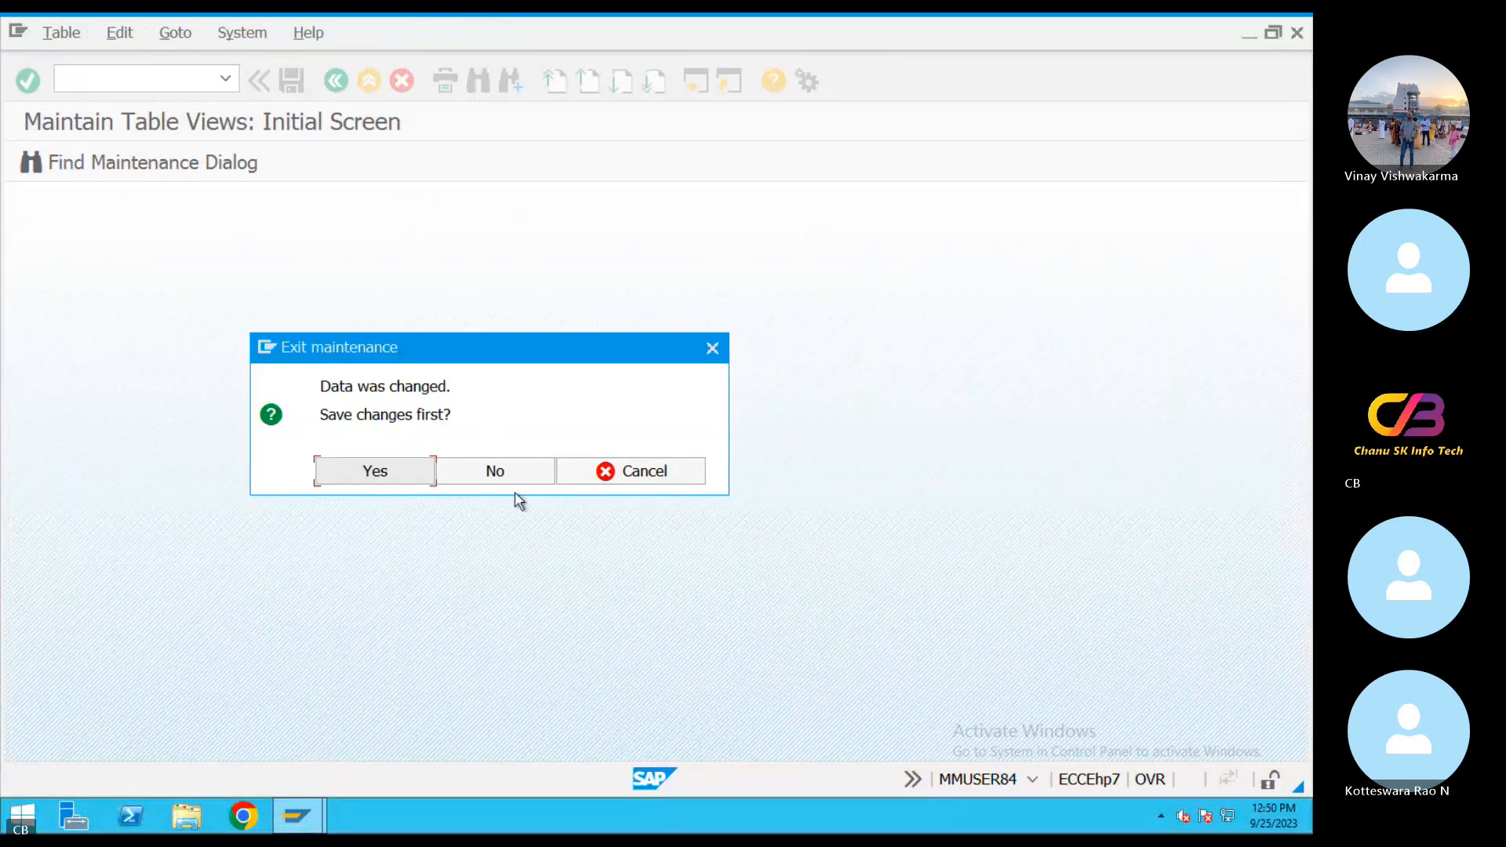
left_click(511, 473)
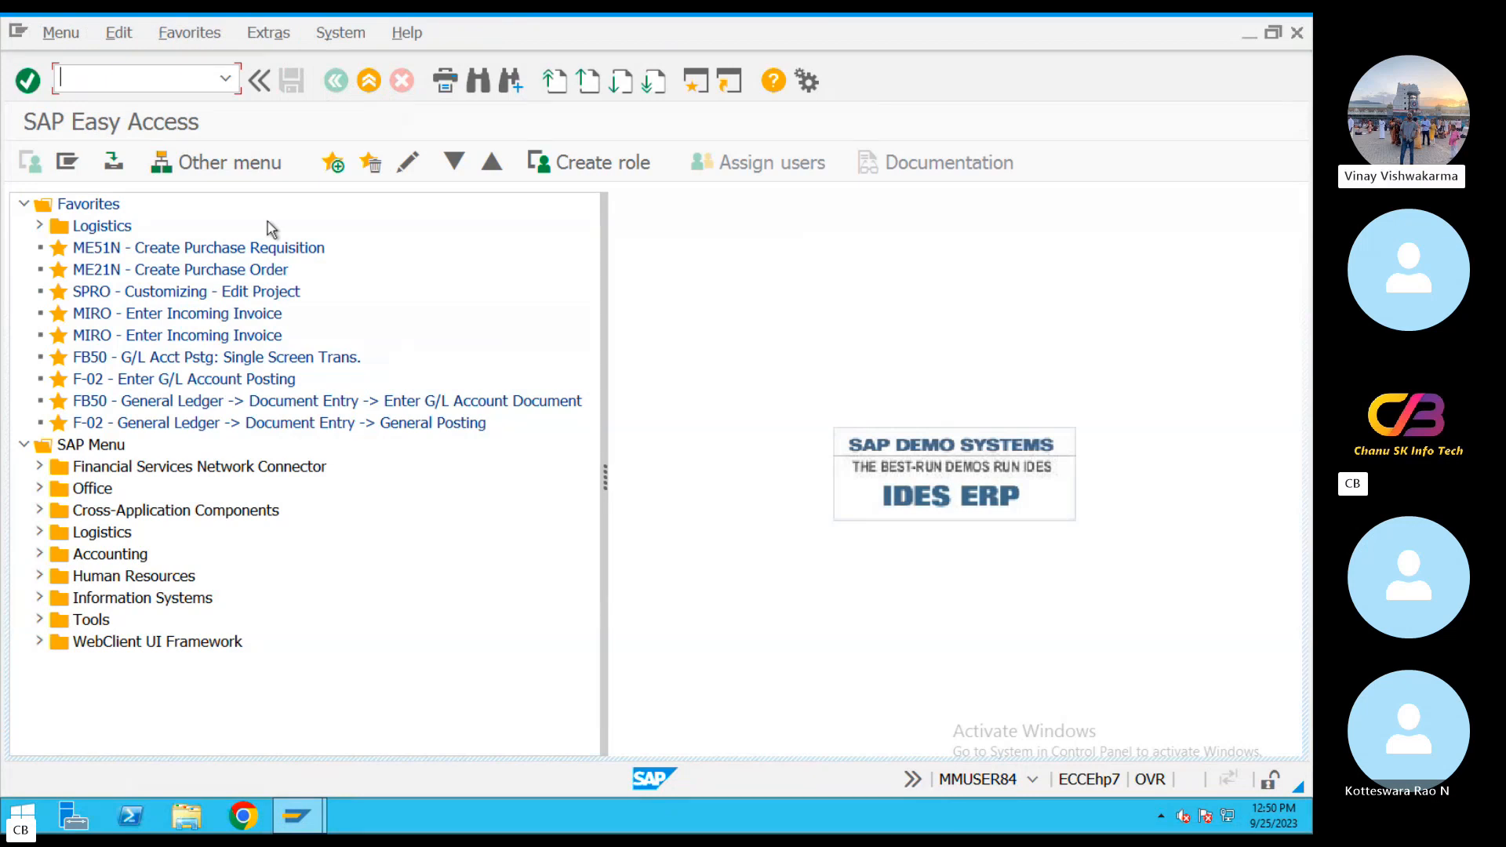
Run transaction OBA7, locate document type ZP, review its details and exit to SAP Easy Access.
type("OBA7")
key("Return")
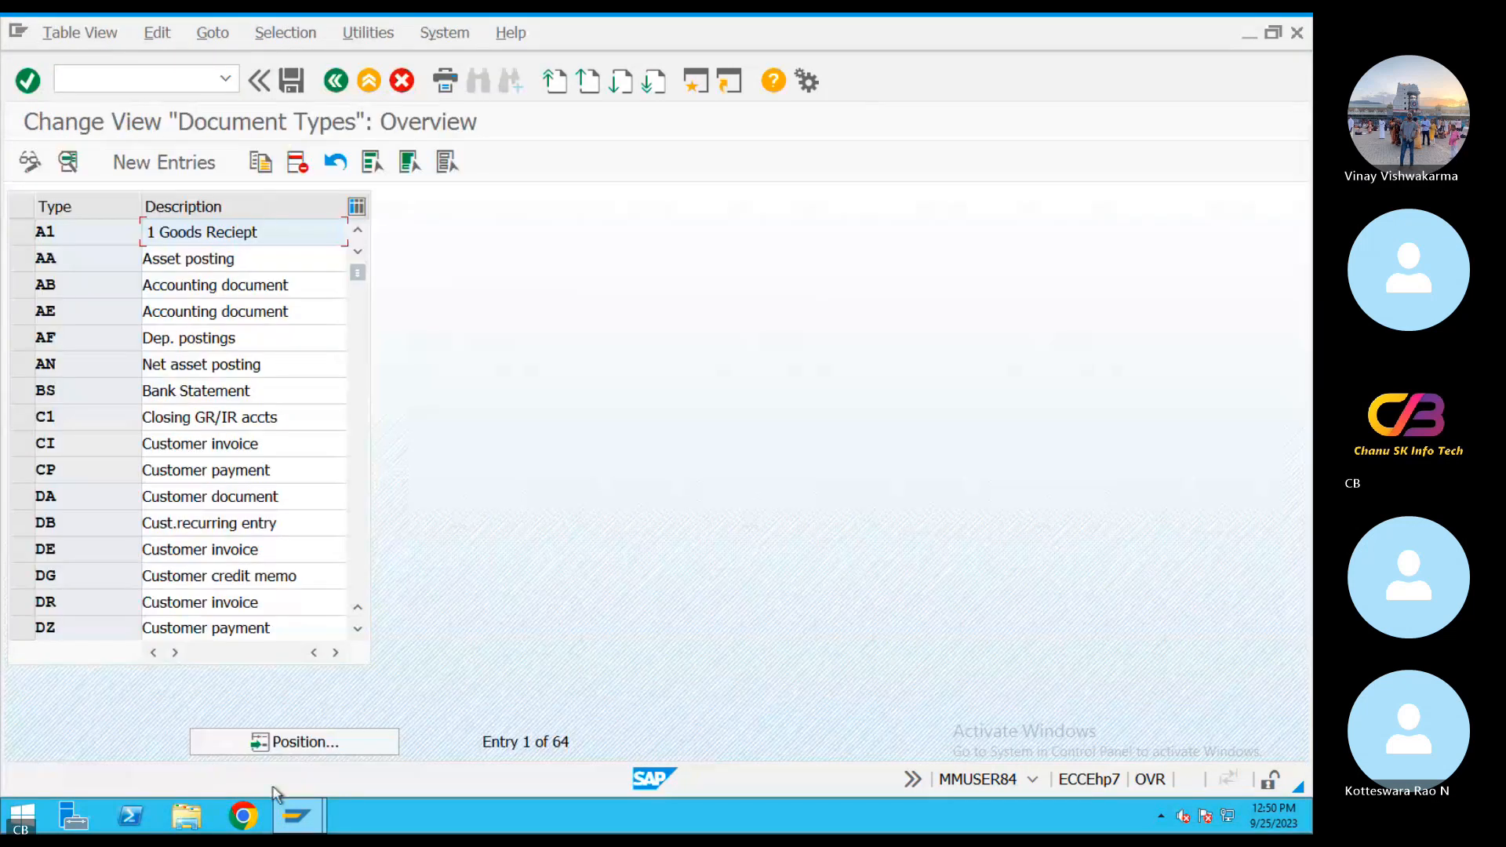
left_click(290, 744)
type("ZP")
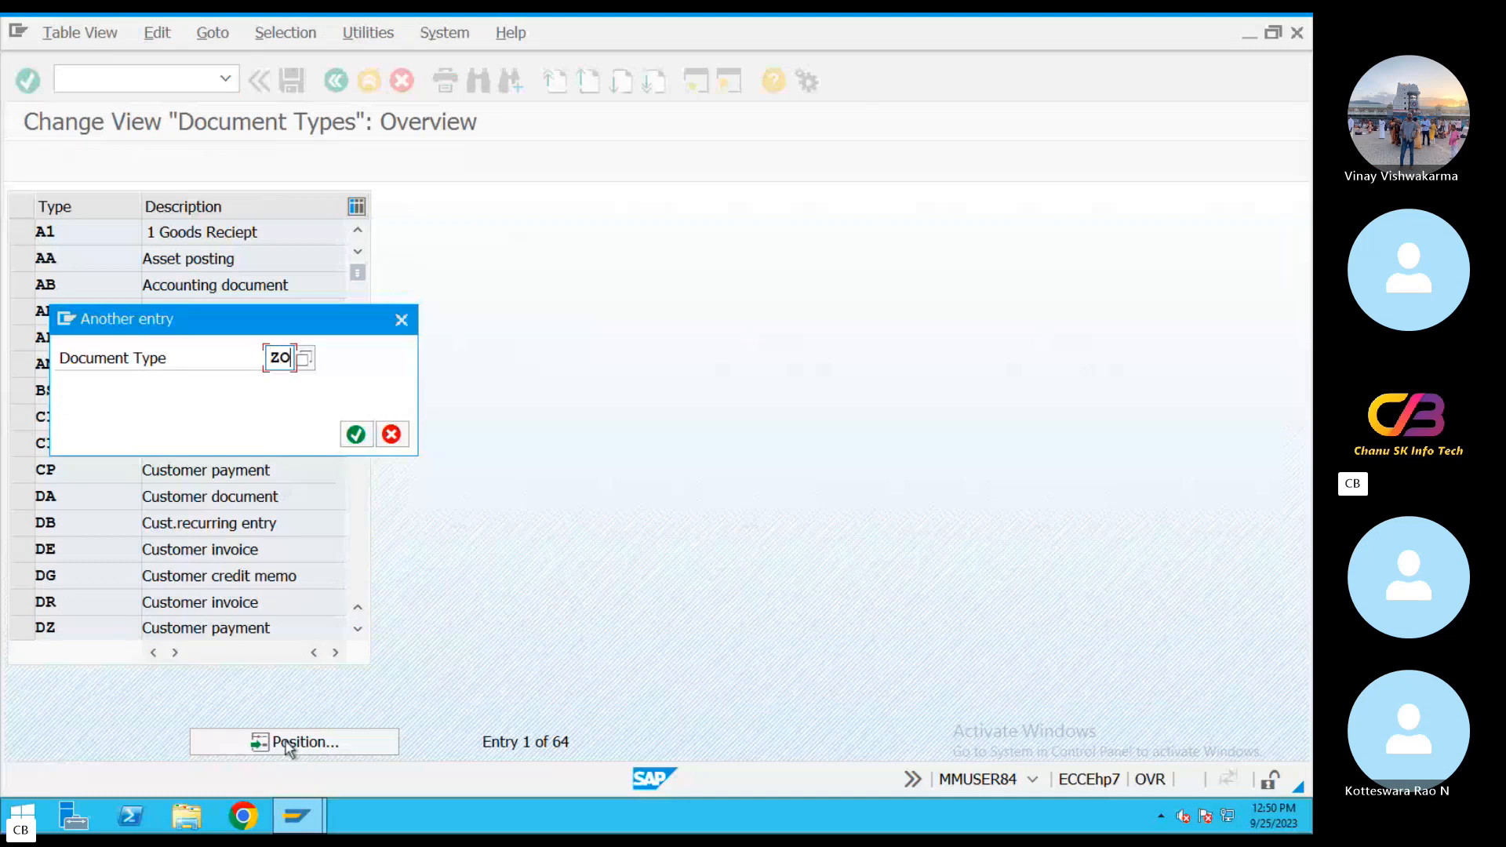
key("Return")
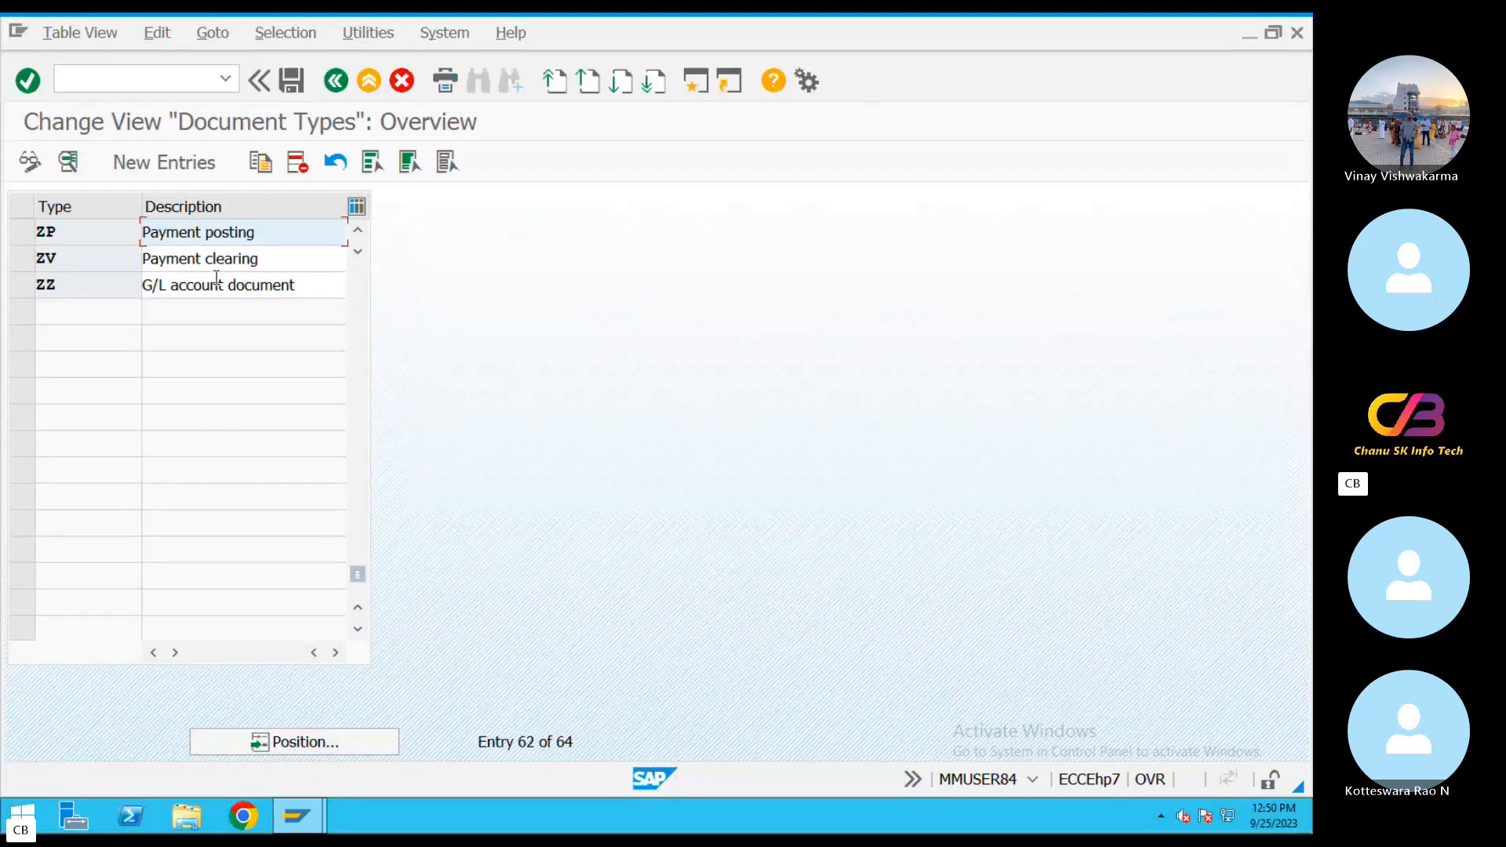
double_click(207, 234)
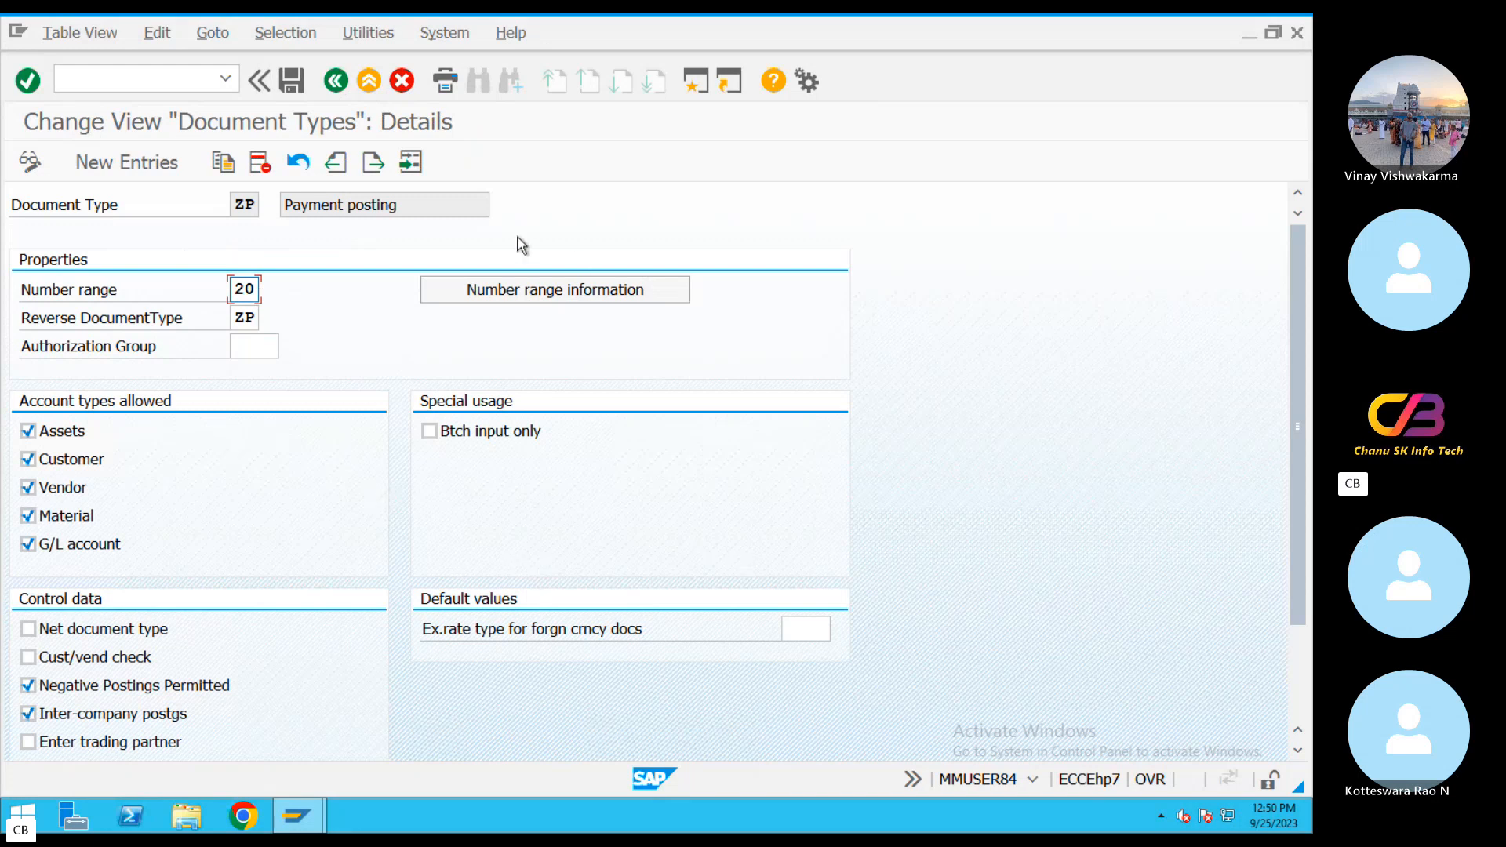
left_click(369, 80)
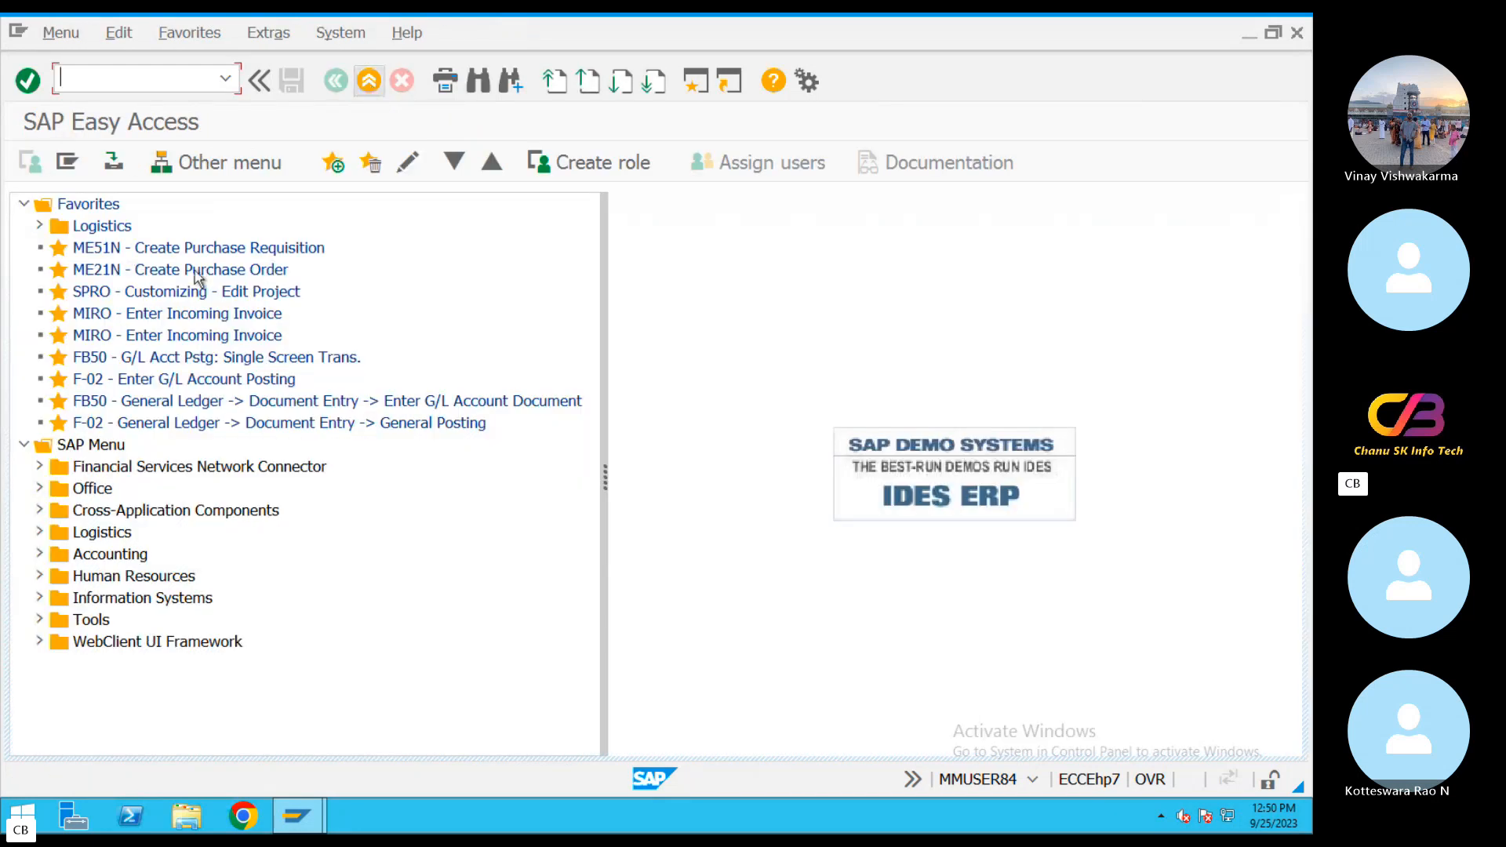
Return to the SAP session and start transaction F-02 for a G/L account posting.
key("ctrl+Left")
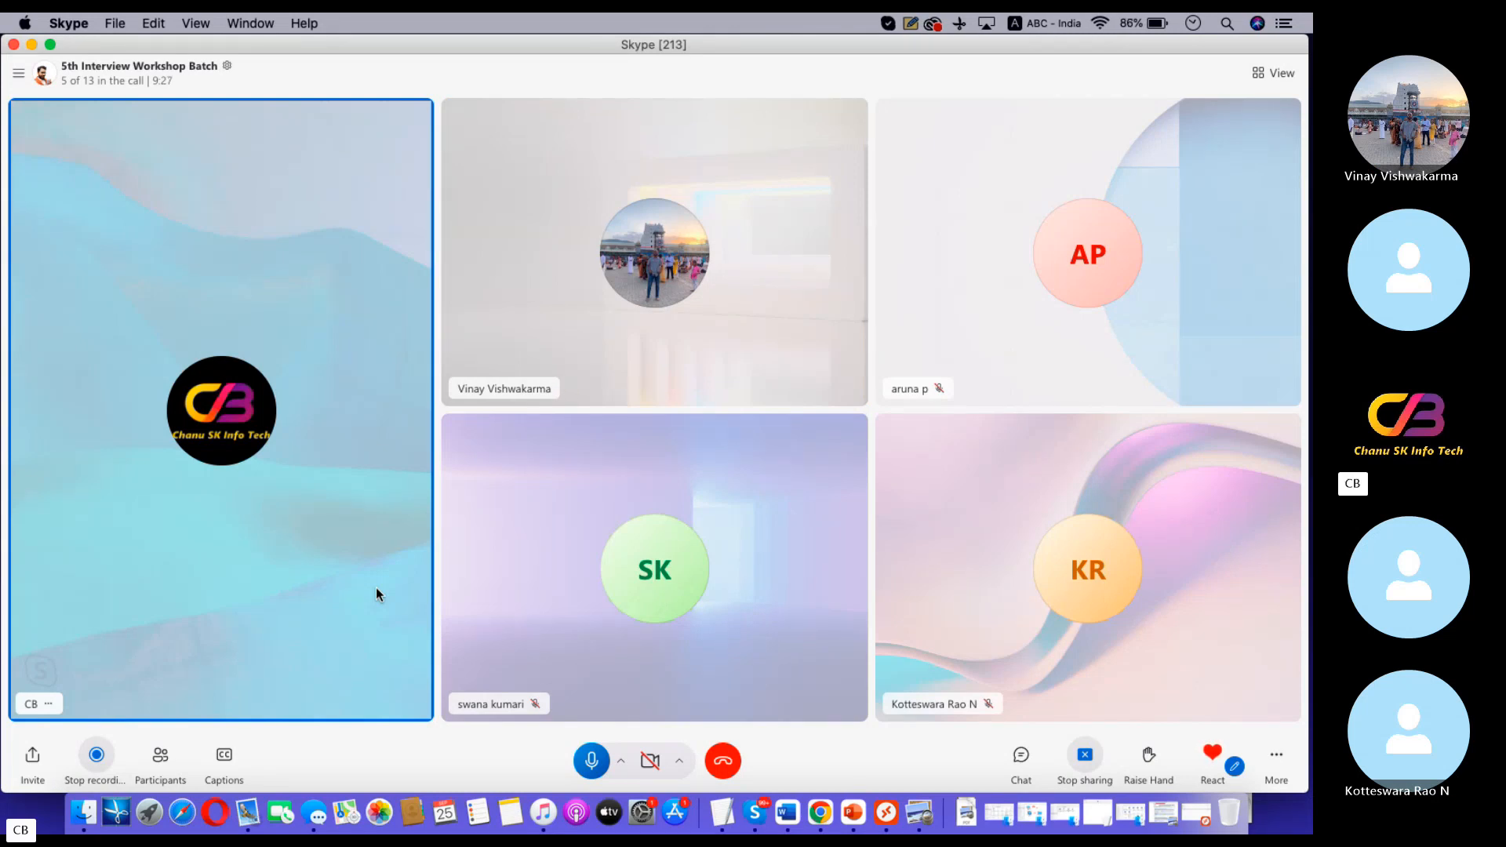
left_click(892, 783)
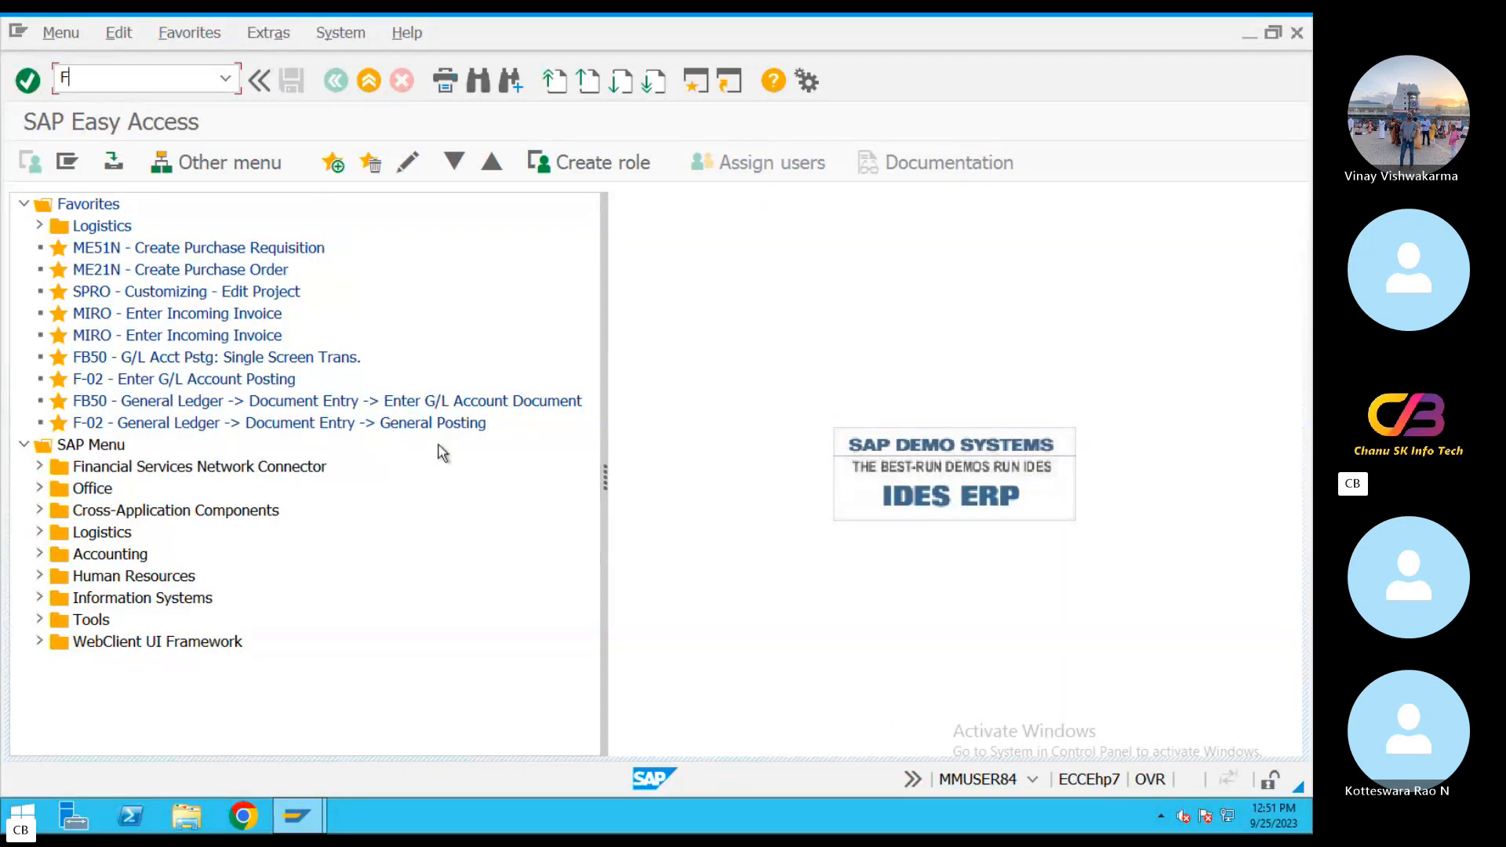
type("F-02")
key("Return")
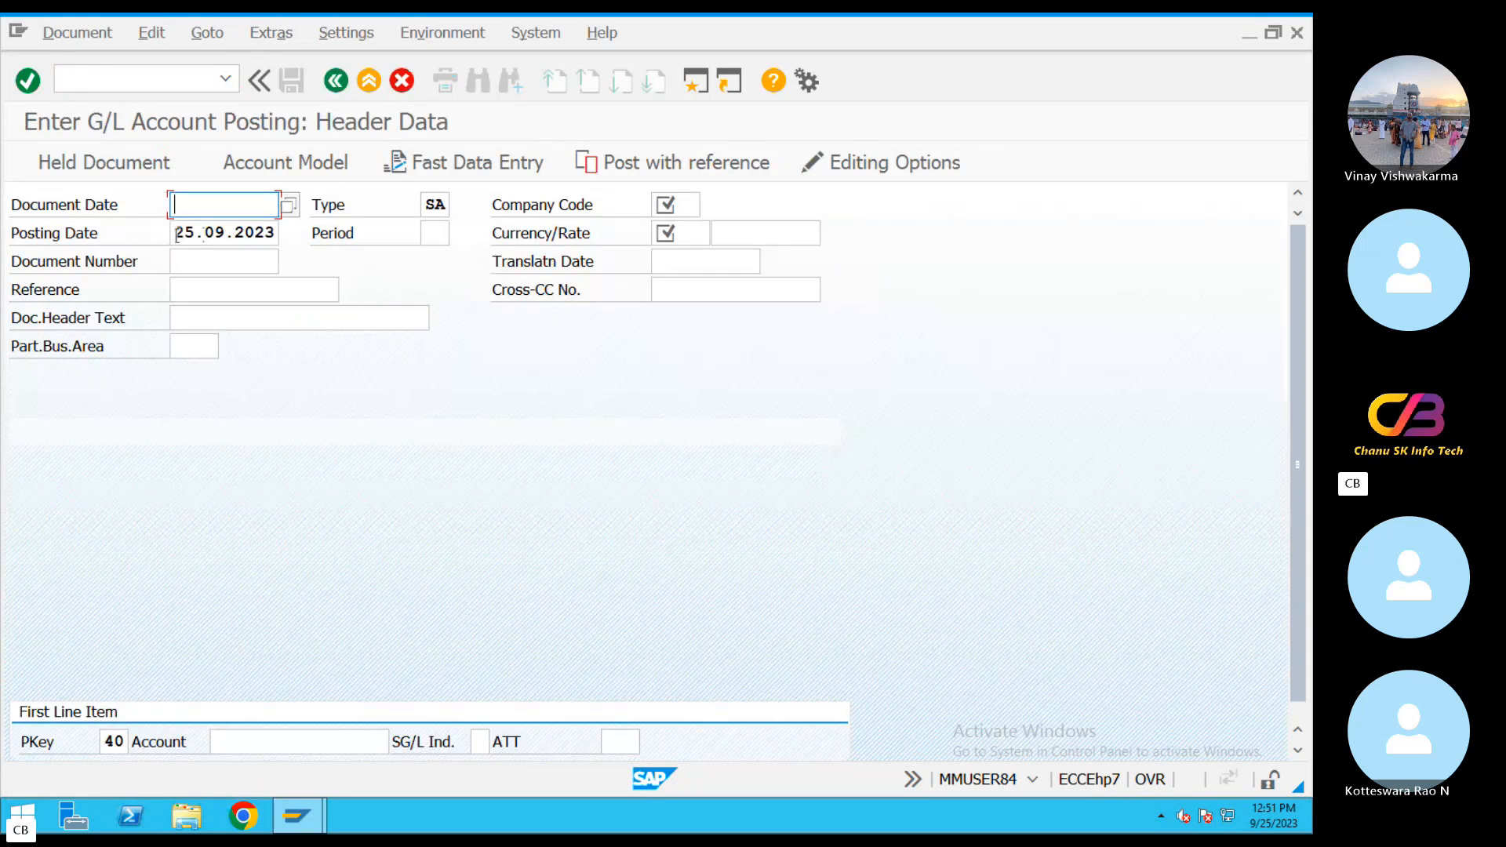
Fill in the posting header with document date 25.09.2023, document type ZP, company code WIP1 and currency INR.
left_click(217, 200)
type("25.09.2023")
double_click(440, 204)
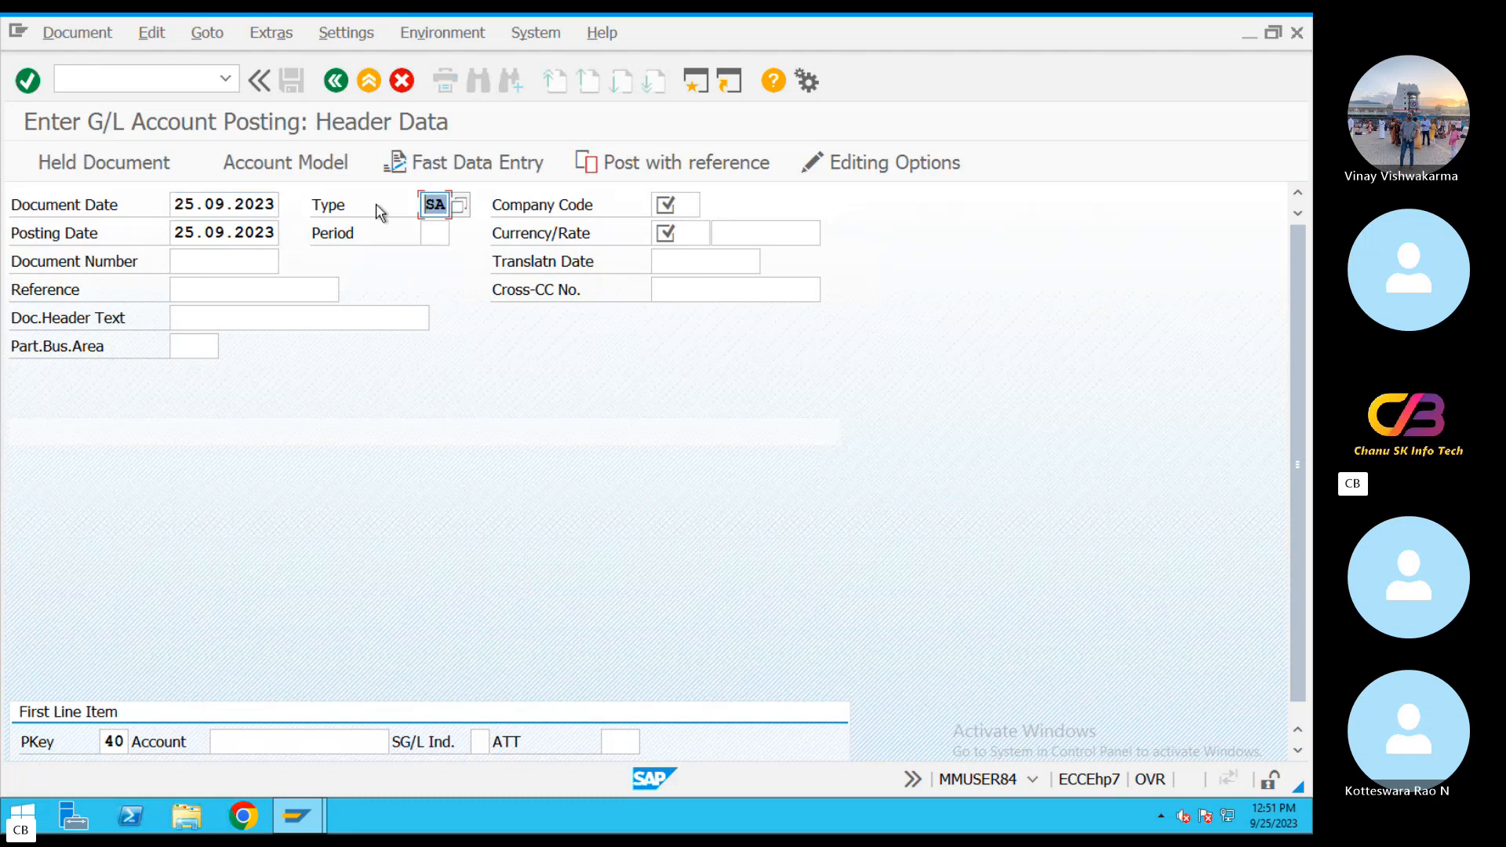
type("ZP")
left_click(693, 203)
type("WIP1")
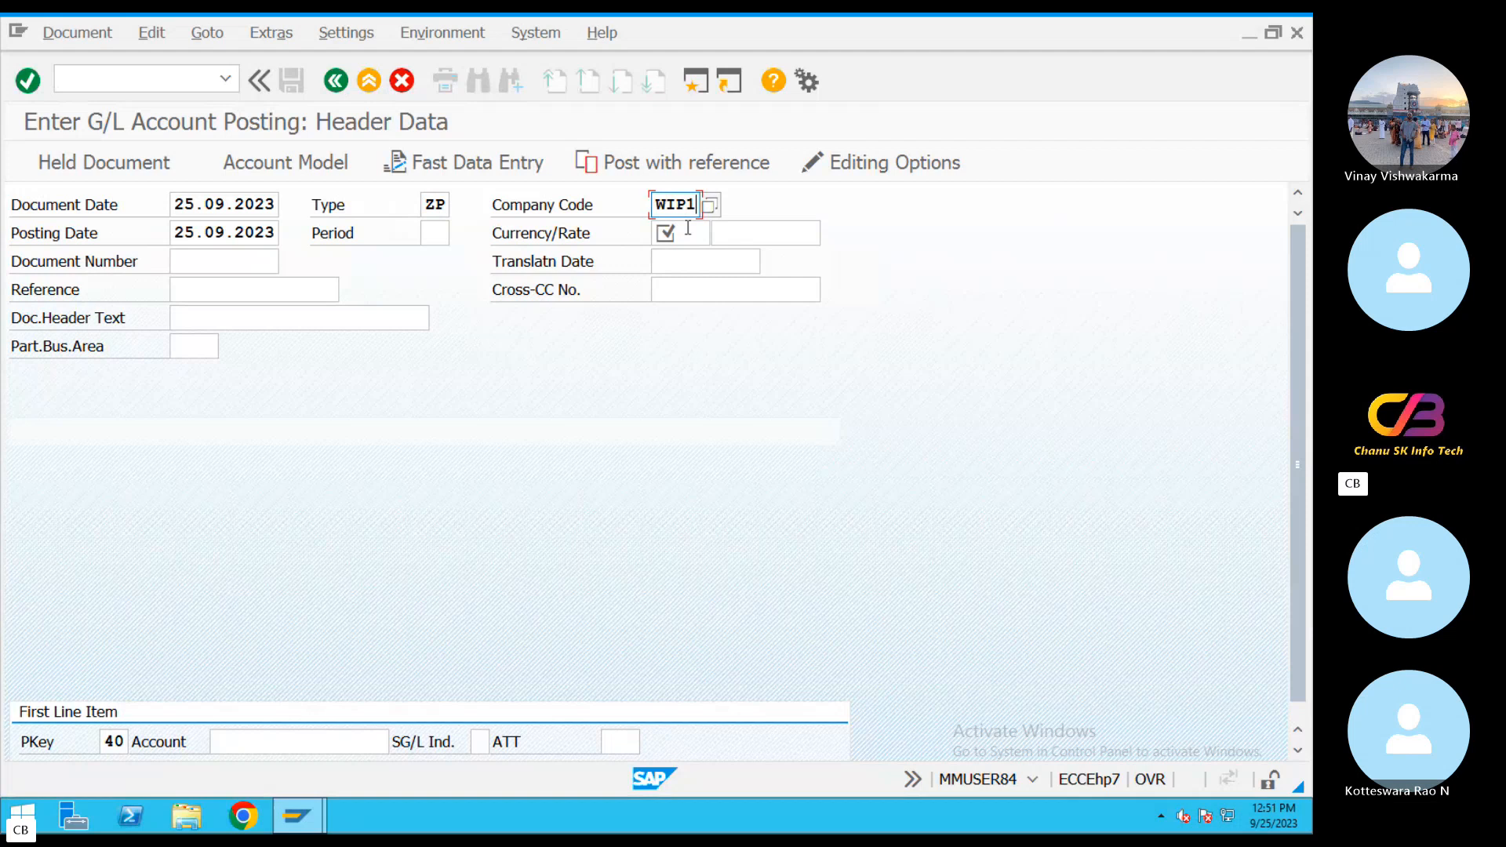
left_click(685, 229)
type("INR")
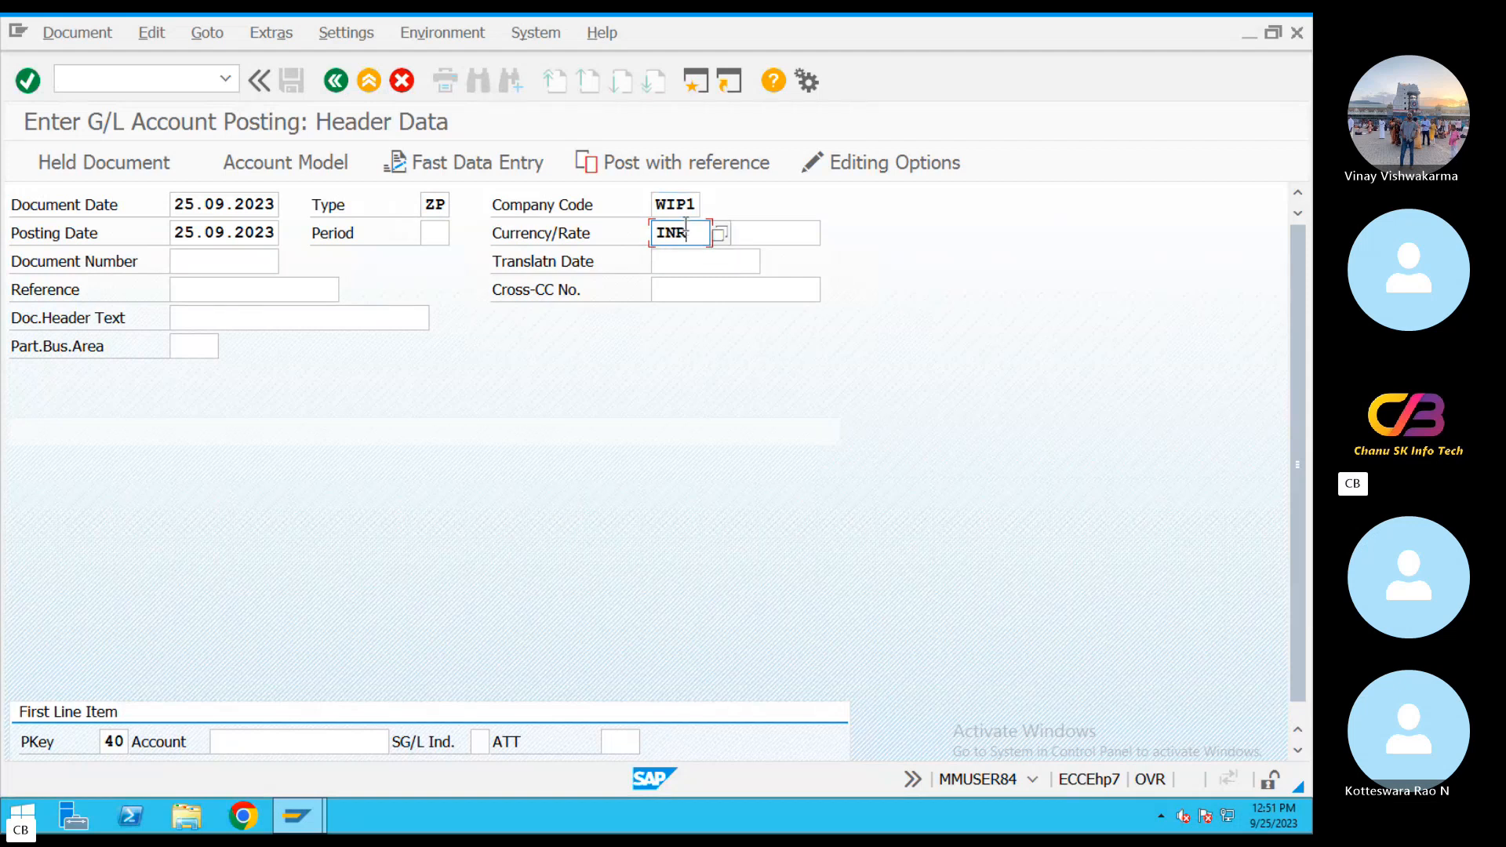
left_click(305, 741)
left_click(400, 743)
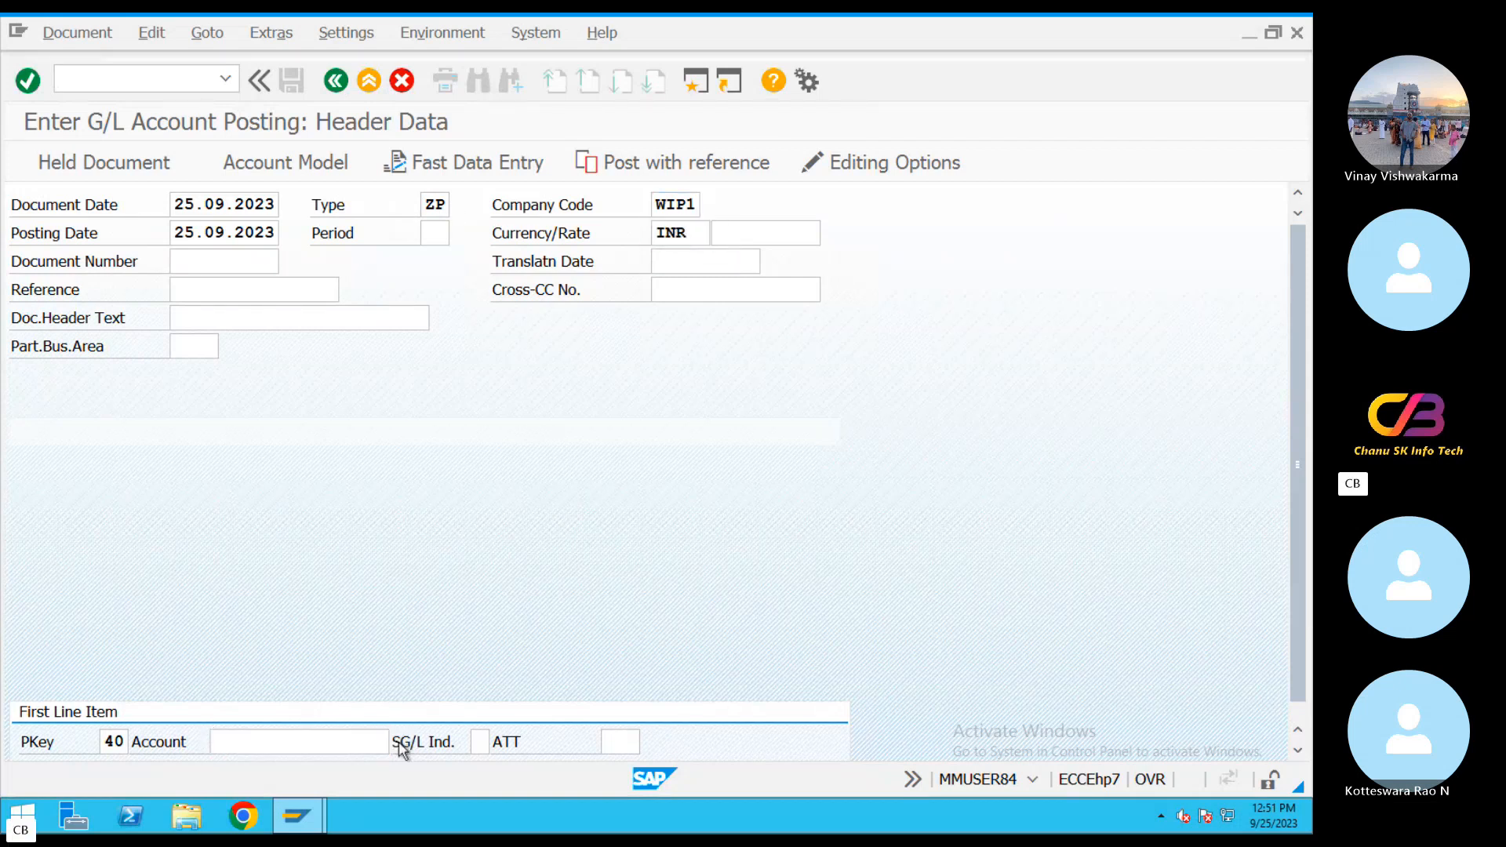
left_click(757, 402)
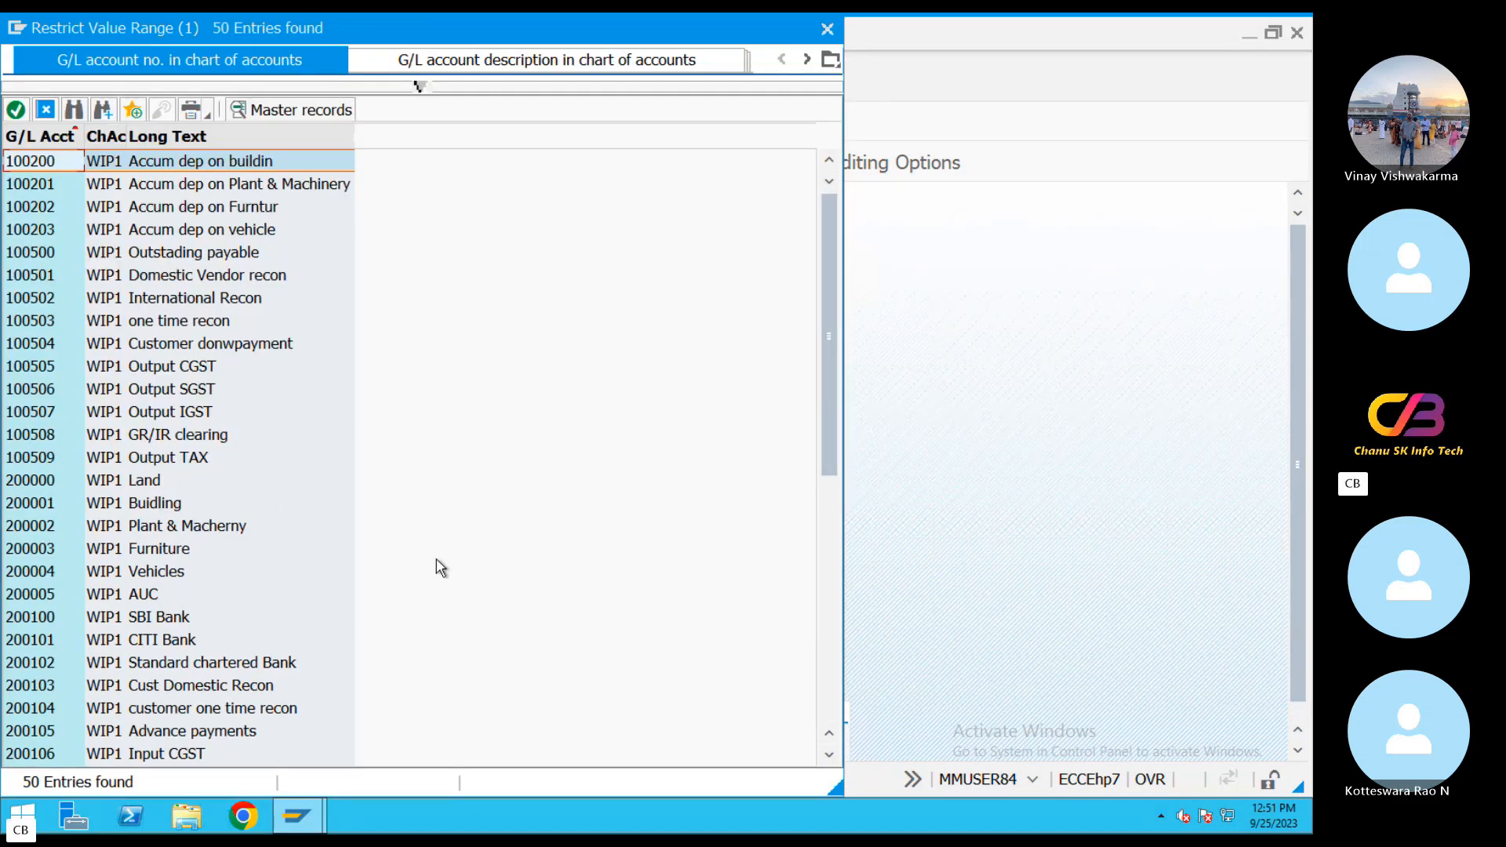
left_click_drag(830, 430, 830, 619)
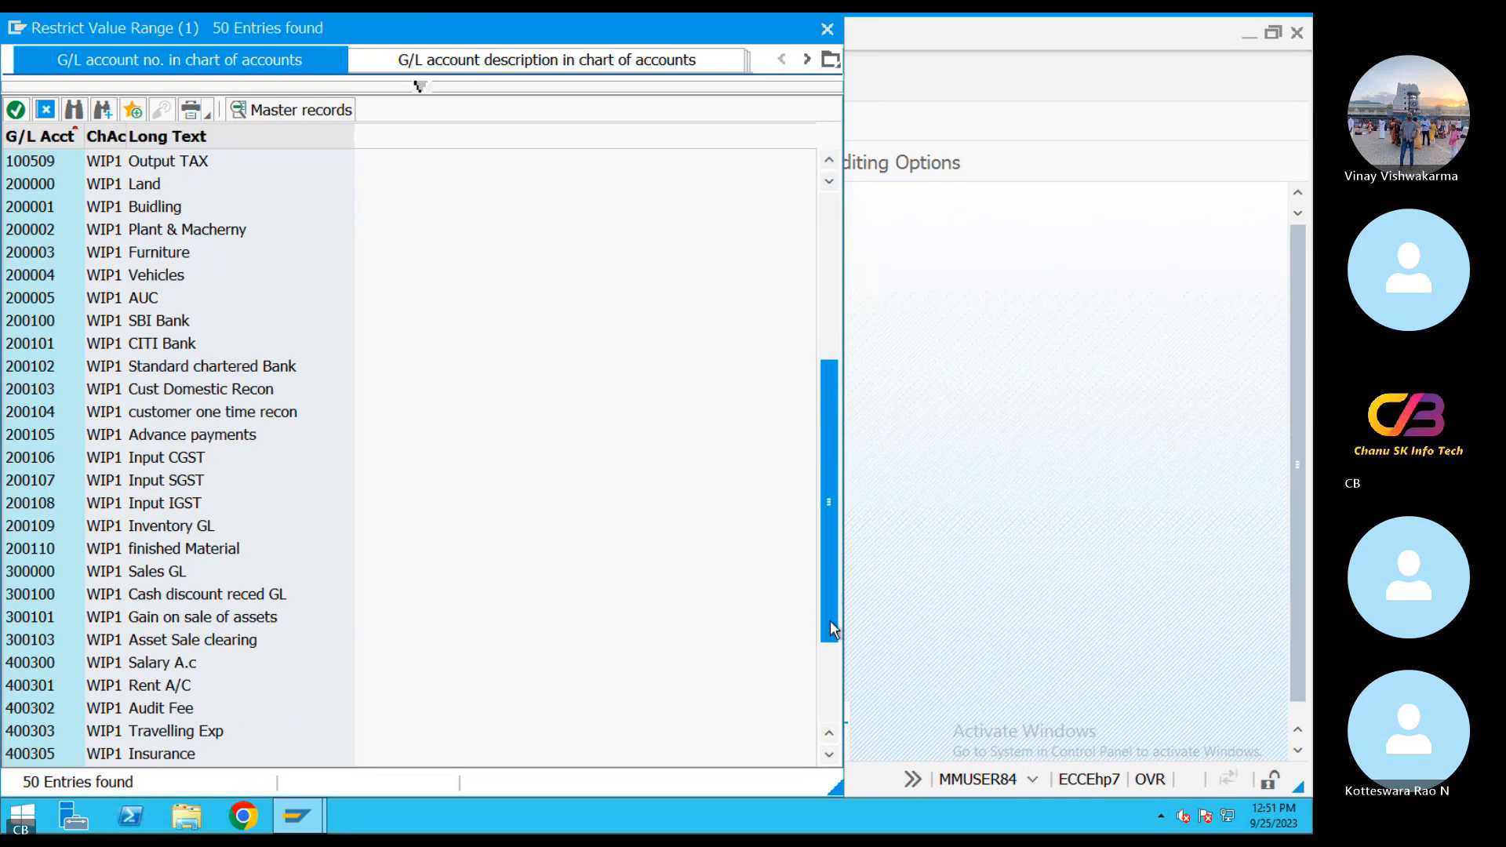
left_click(825, 29)
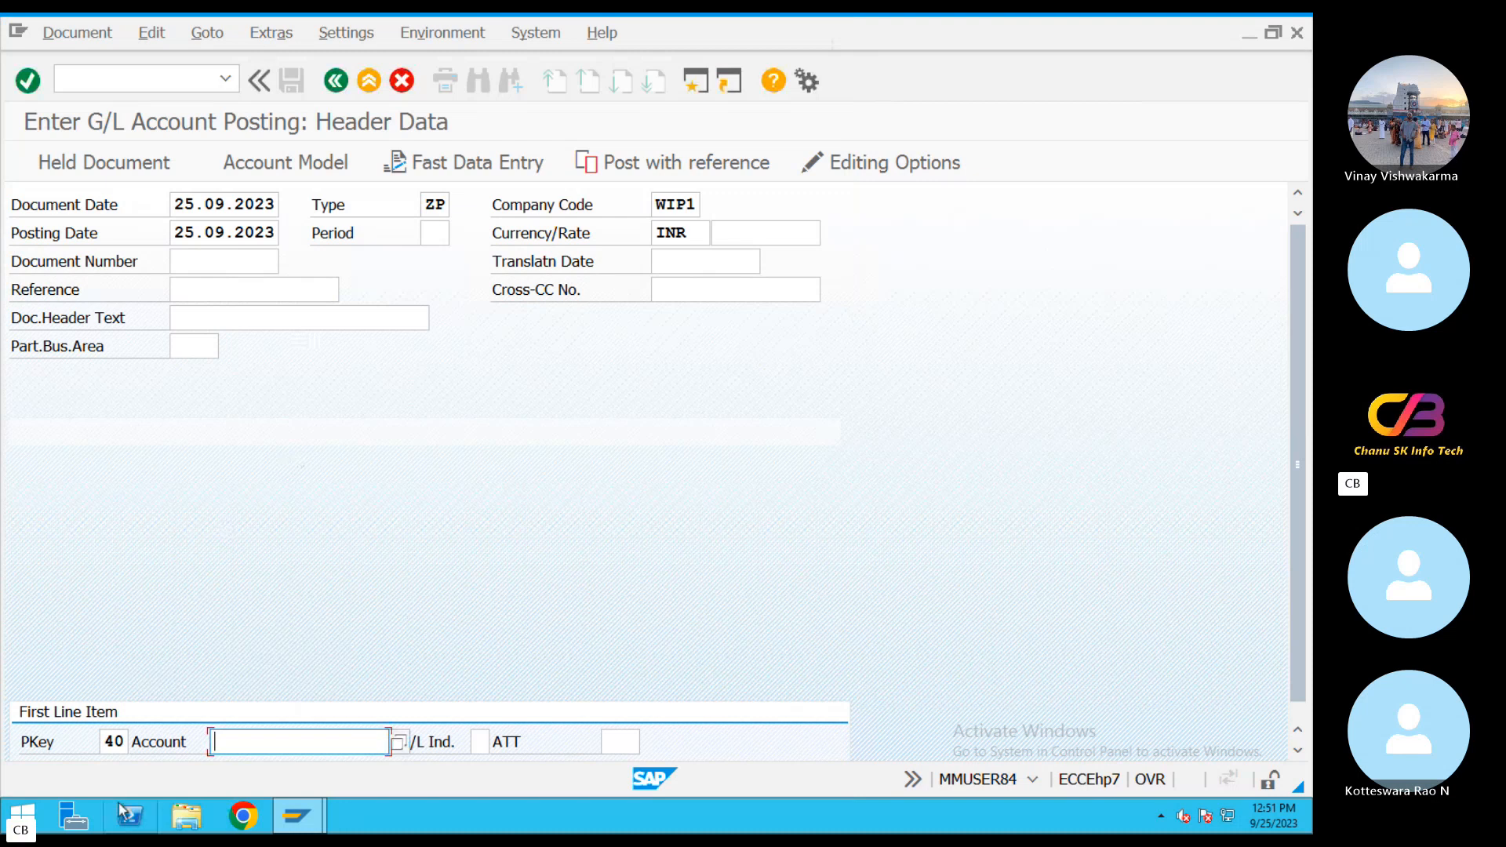
left_click(123, 741)
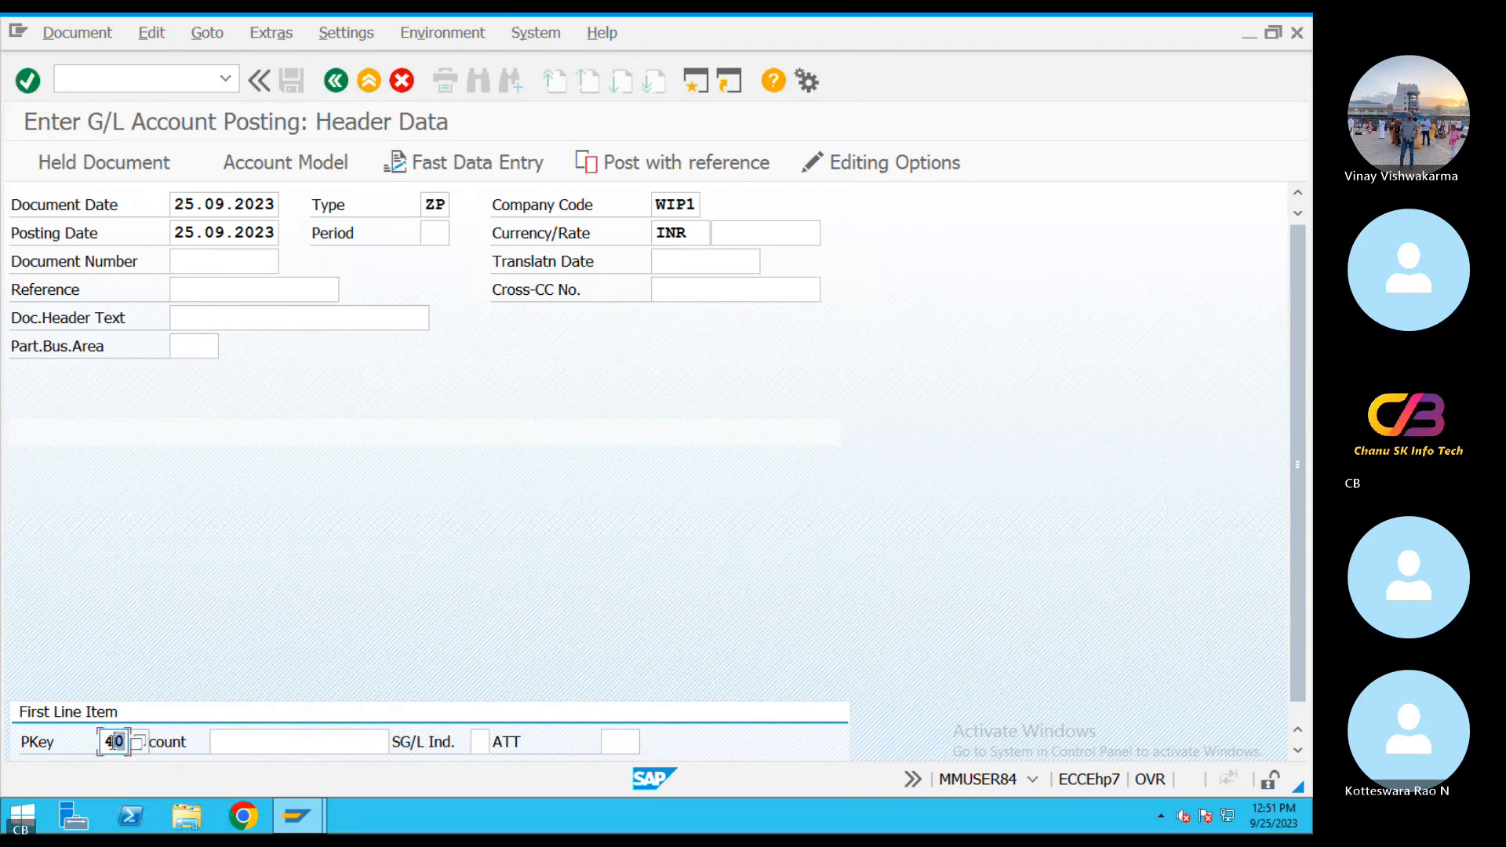
left_click(301, 749)
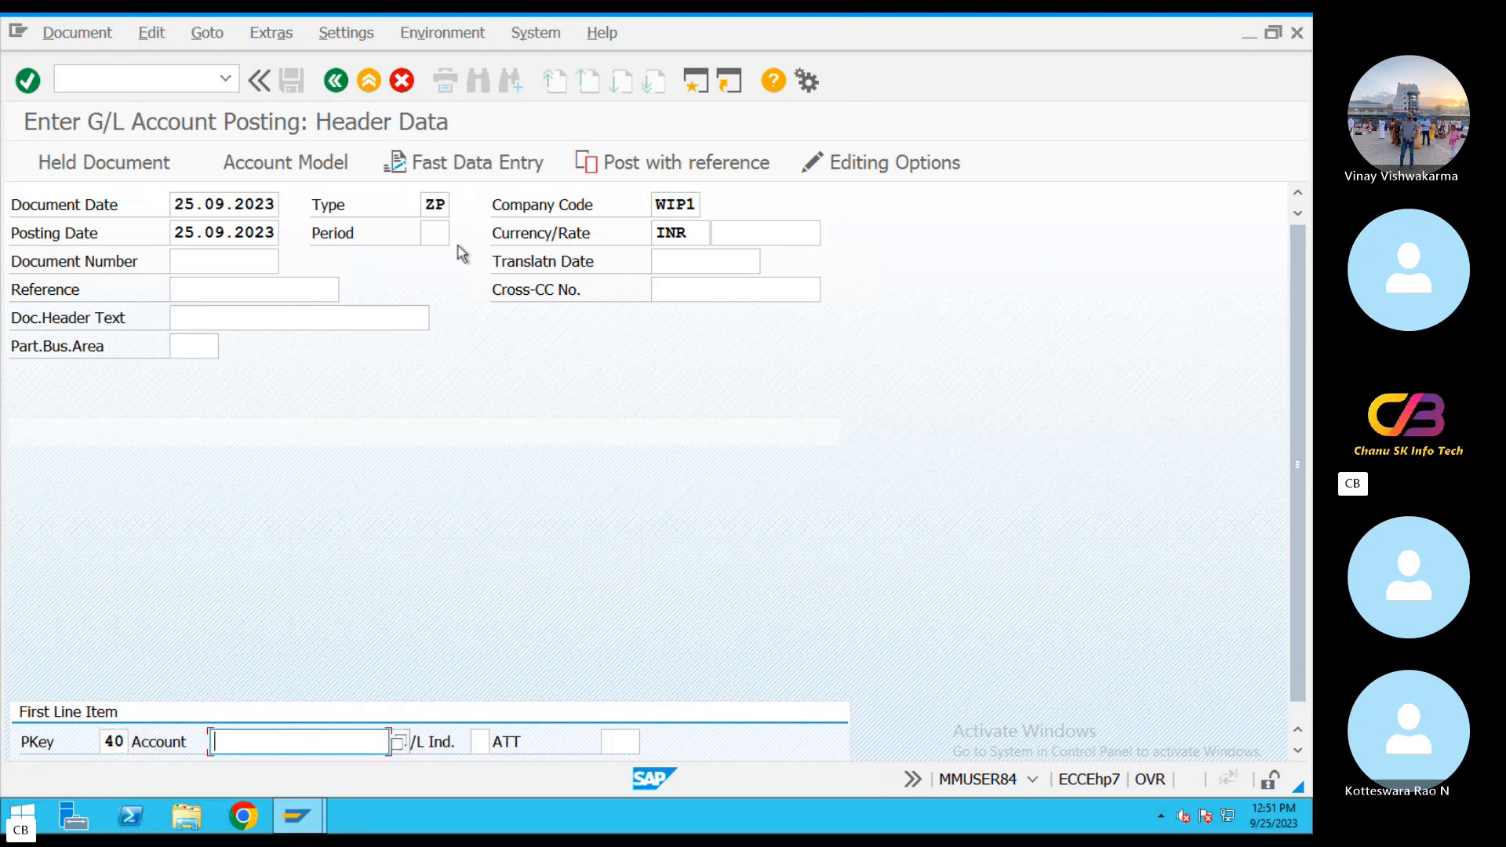
Assign G/L account 400300 (Salary A.c) to the first line item with posting key 40 and set its amount to 10000 INR.
left_click(399, 742)
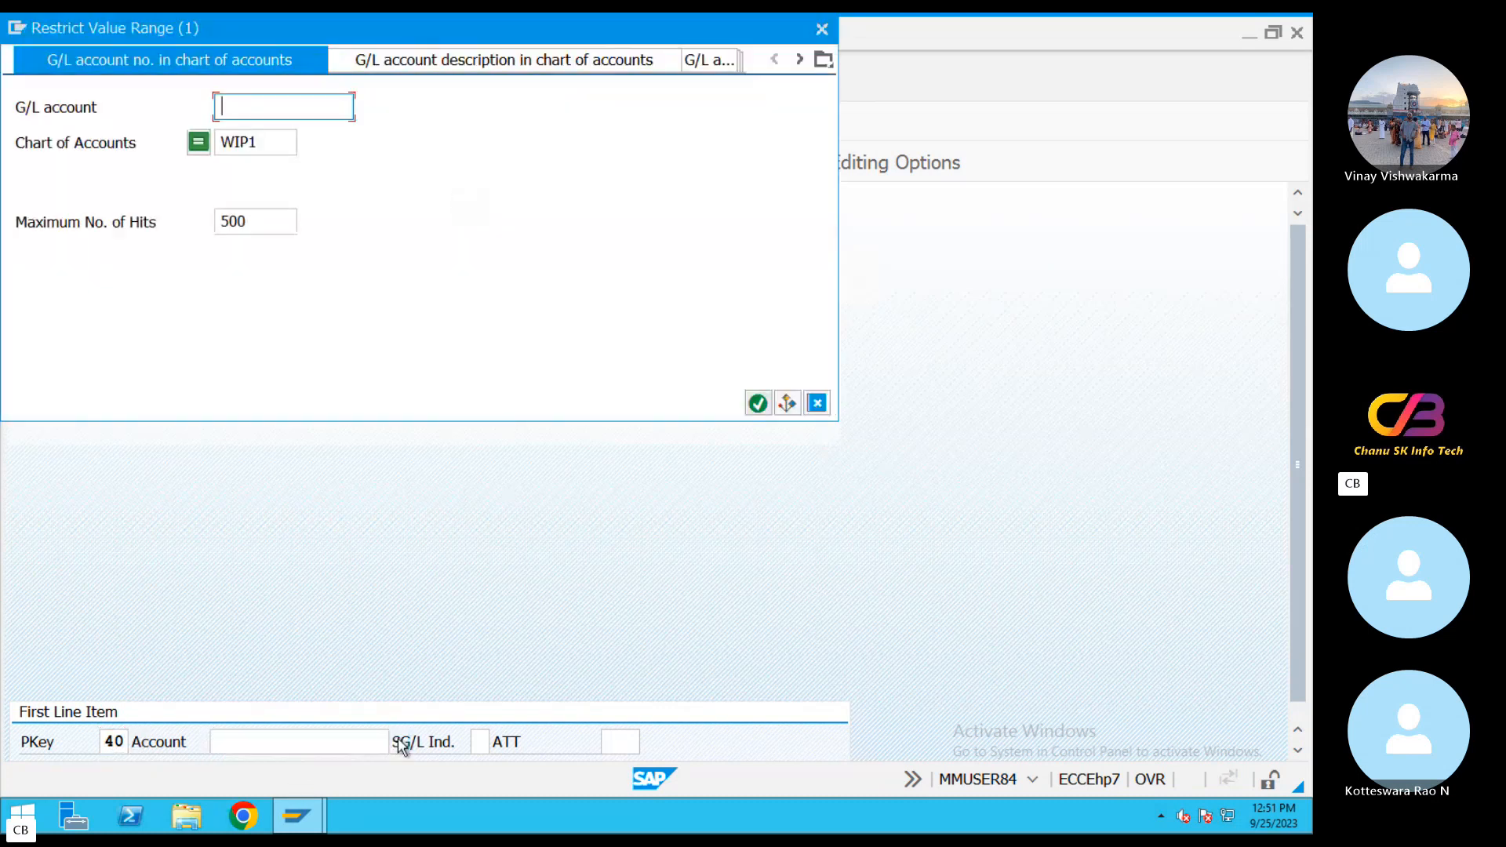
left_click(758, 403)
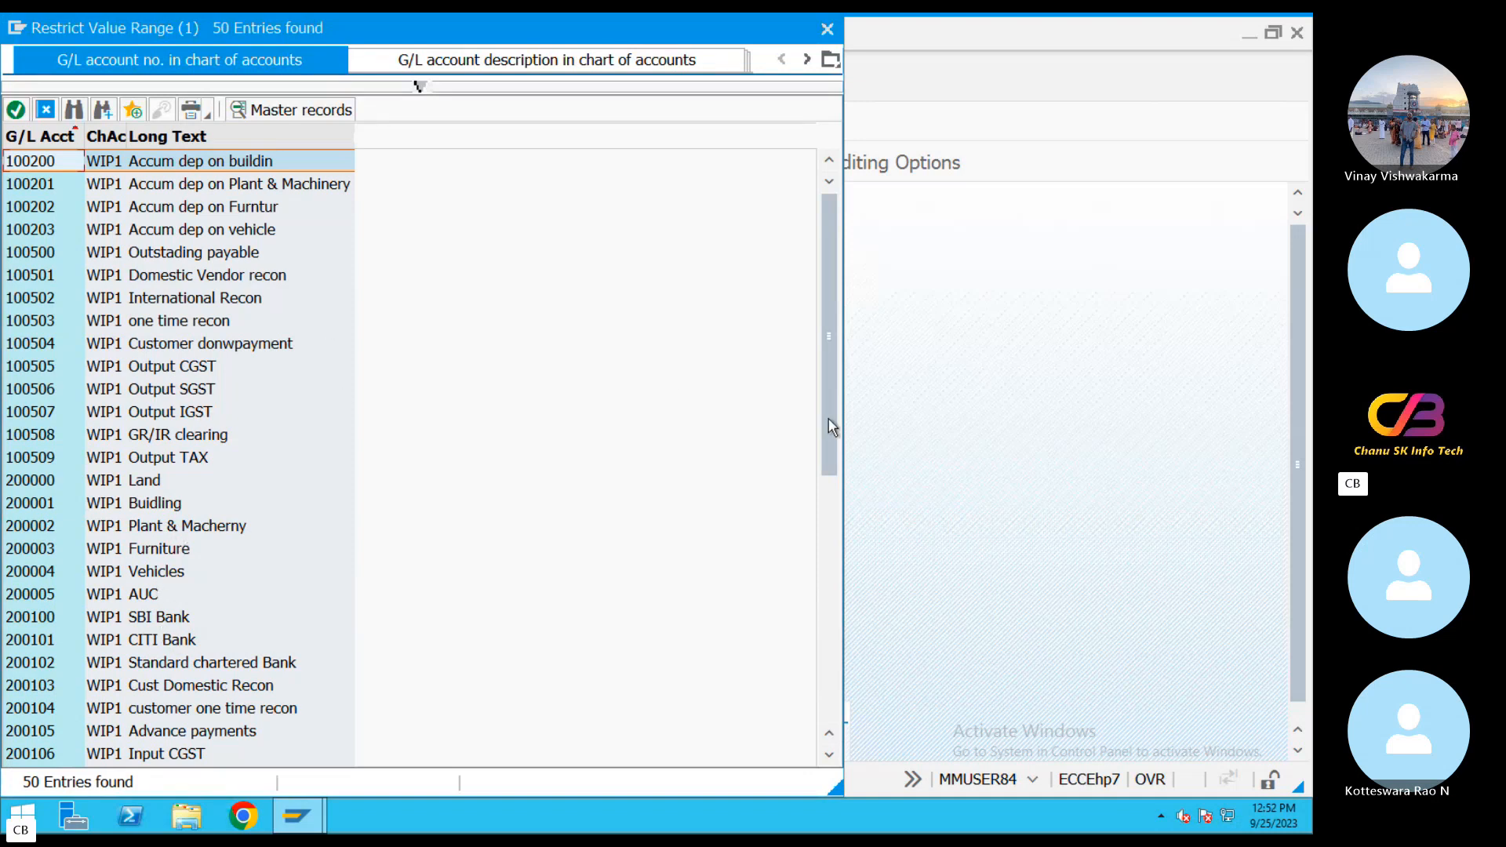
left_click_drag(825, 412, 818, 637)
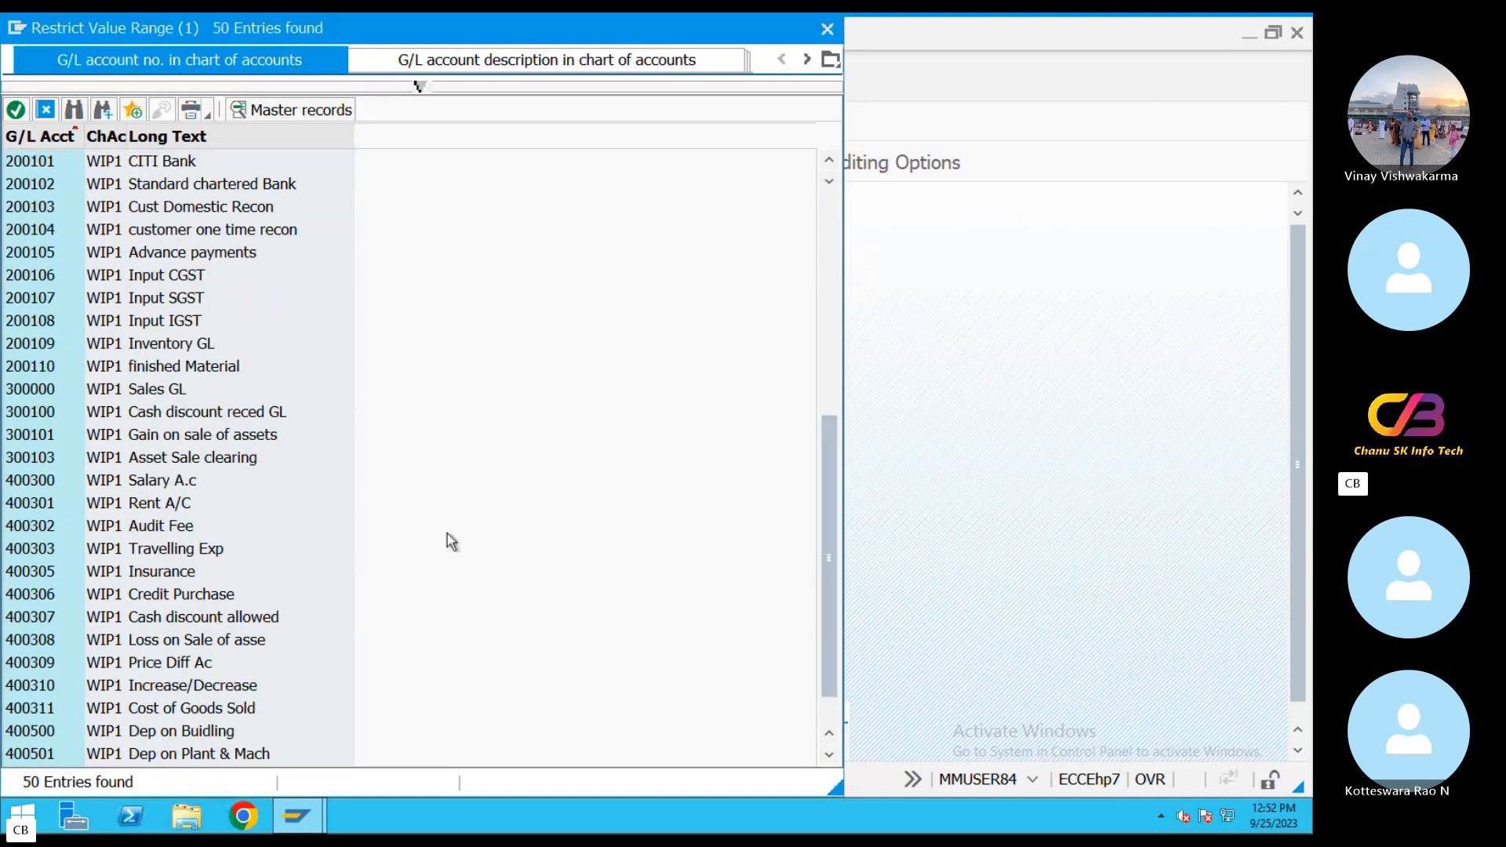
double_click(168, 482)
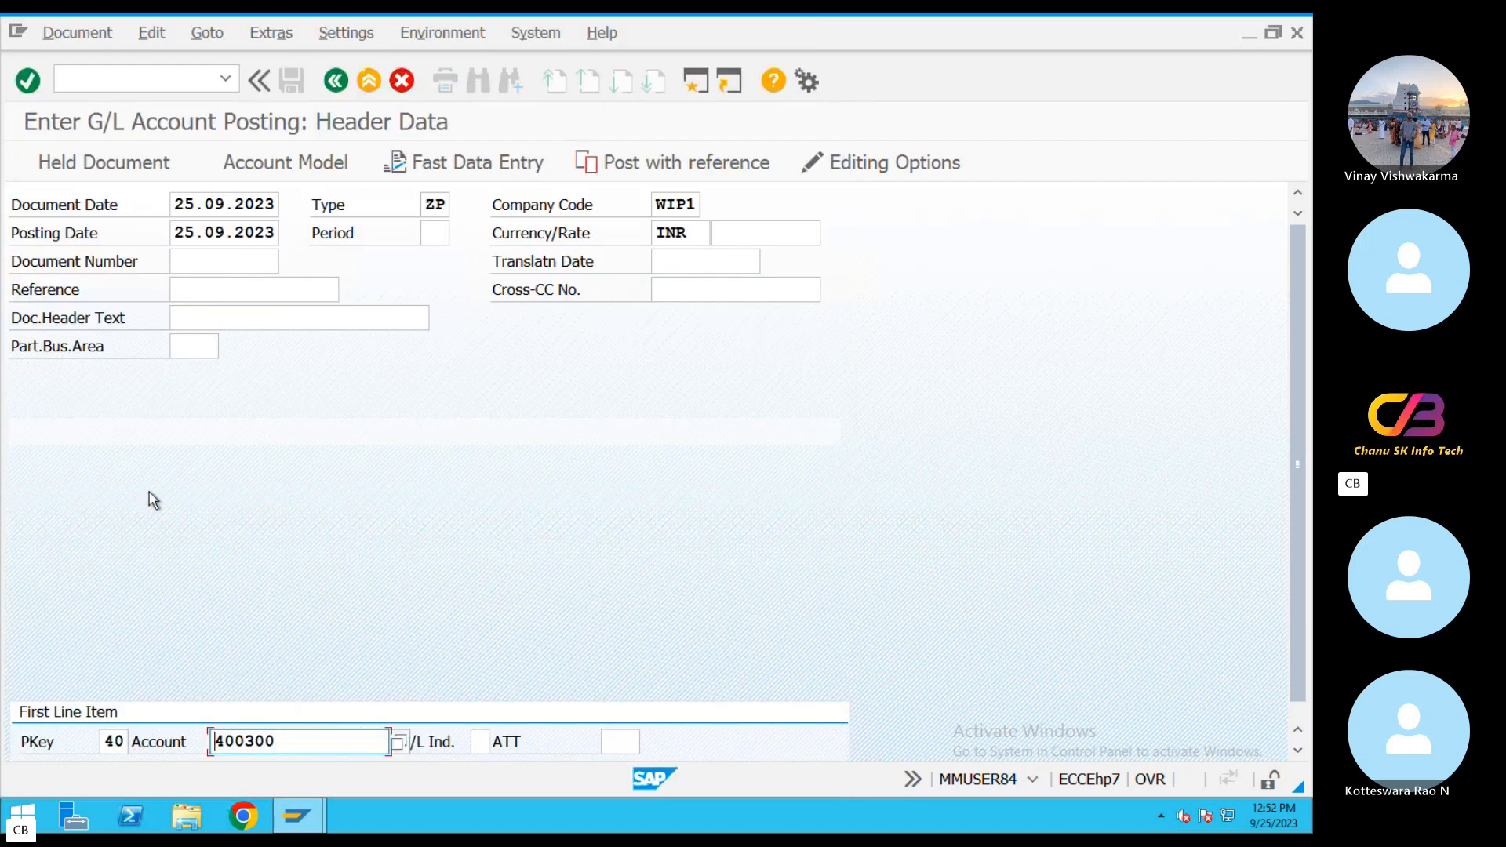
key("Return")
type("10000")
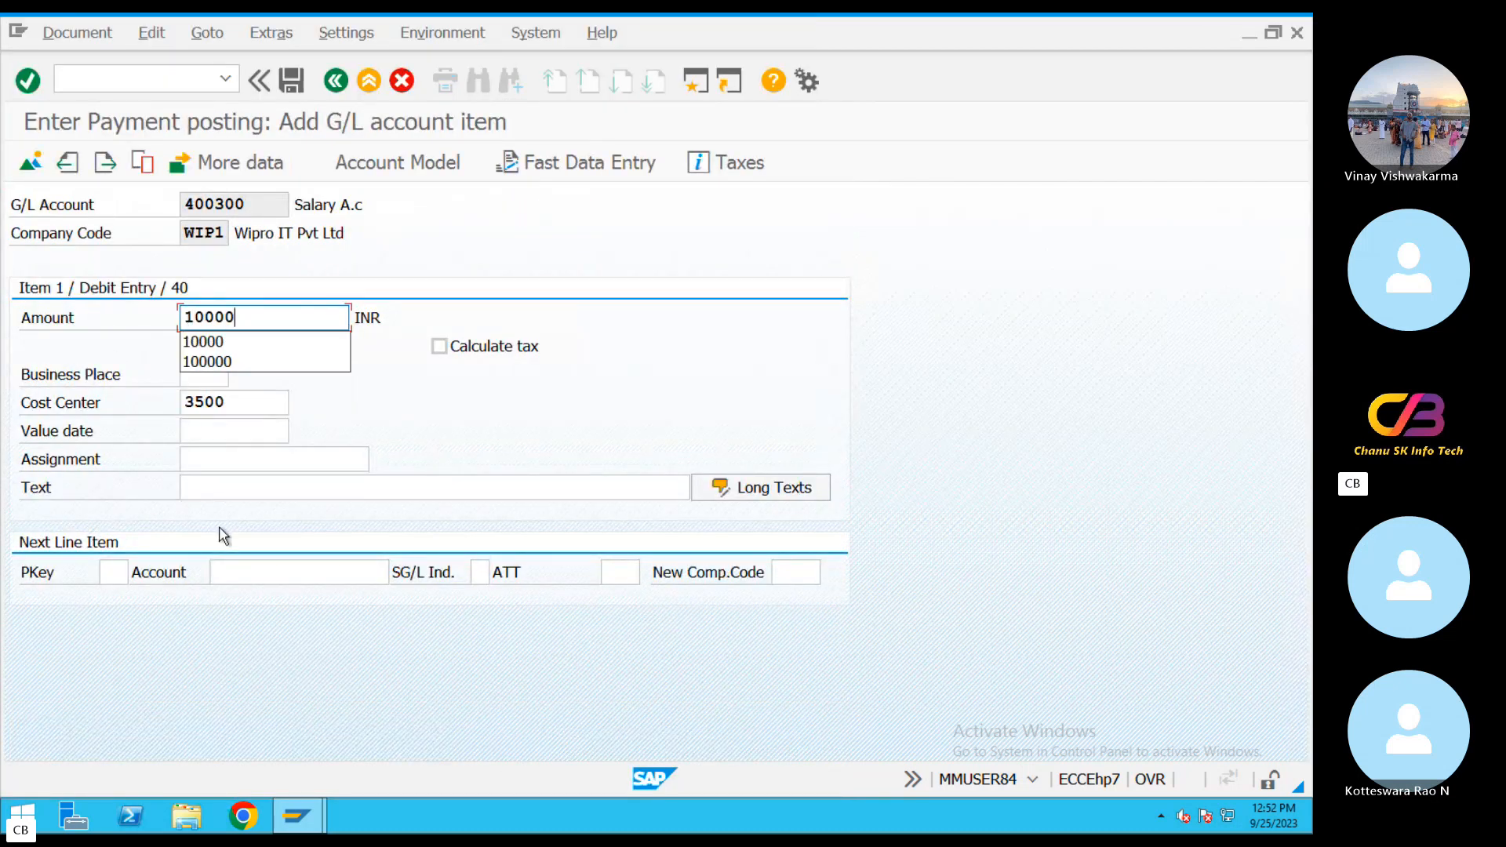
Add the next line item with posting key 50 and G/L account 200100 (SBI Bank), and open its entry screen.
left_click(124, 571)
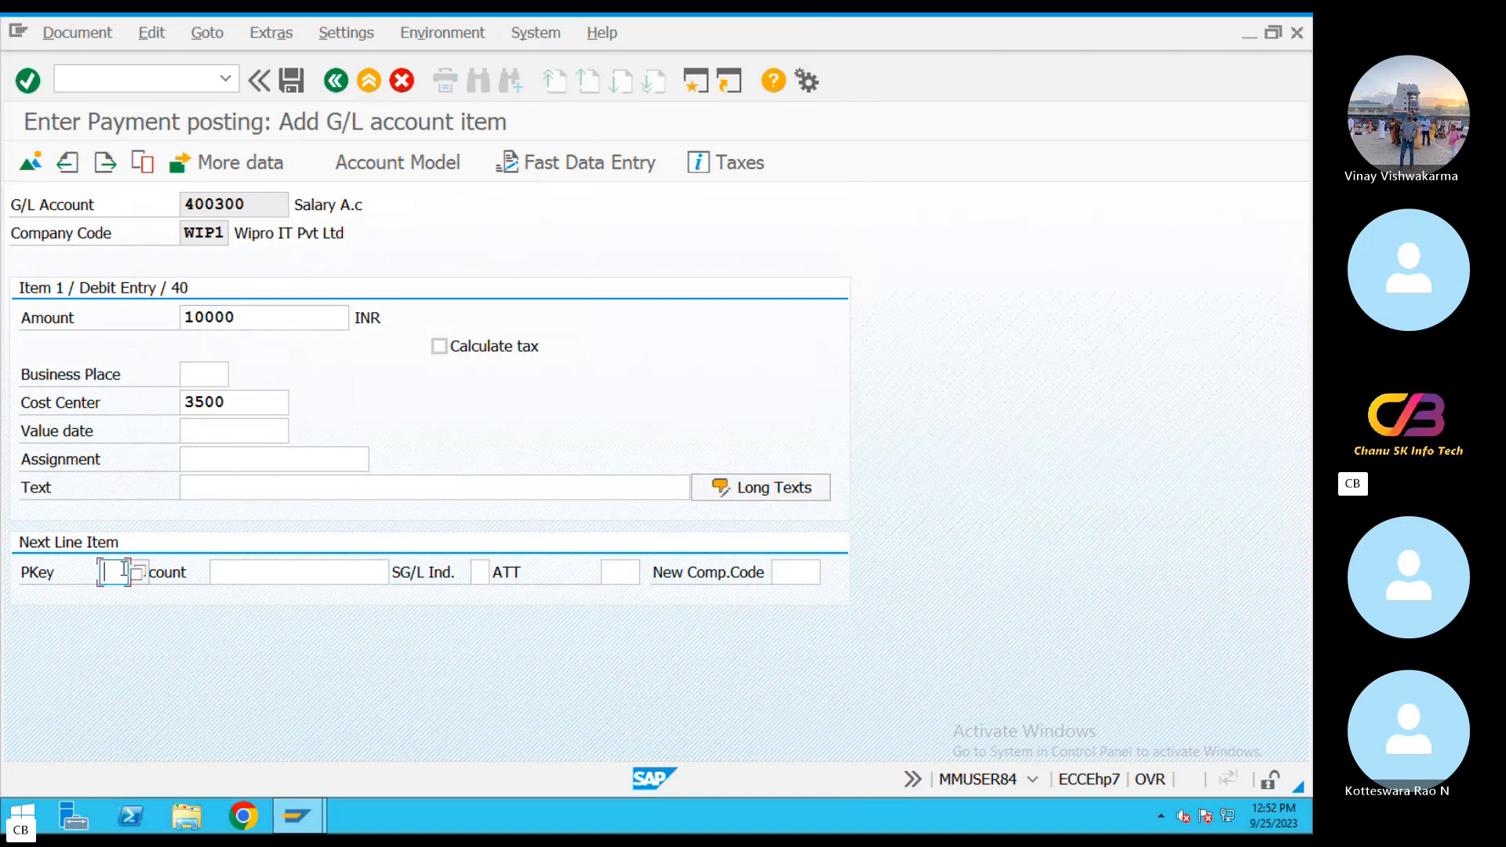
type("50")
left_click(269, 572)
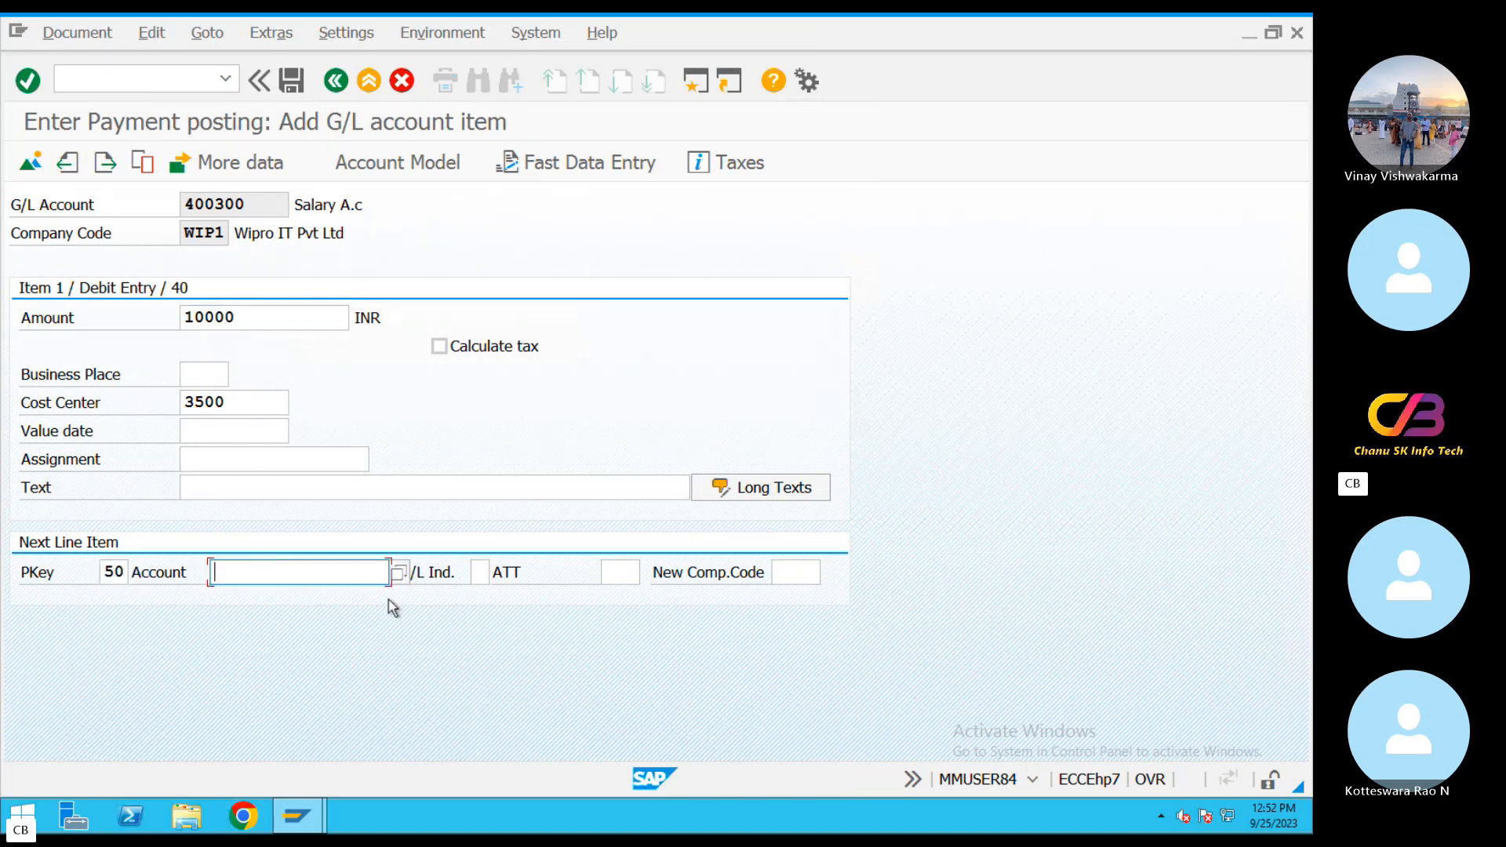
left_click(397, 572)
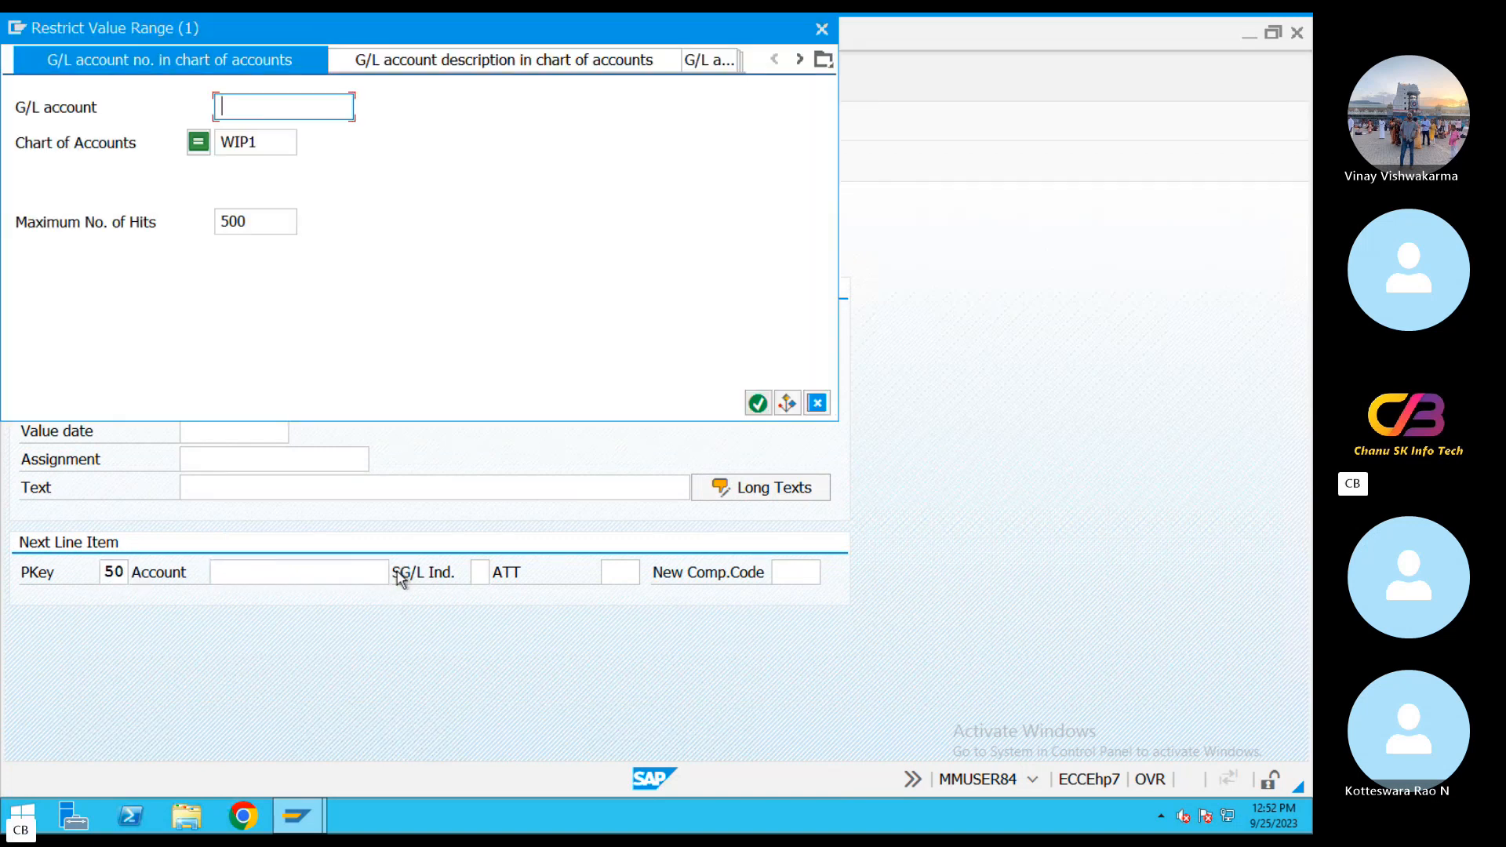
left_click(758, 403)
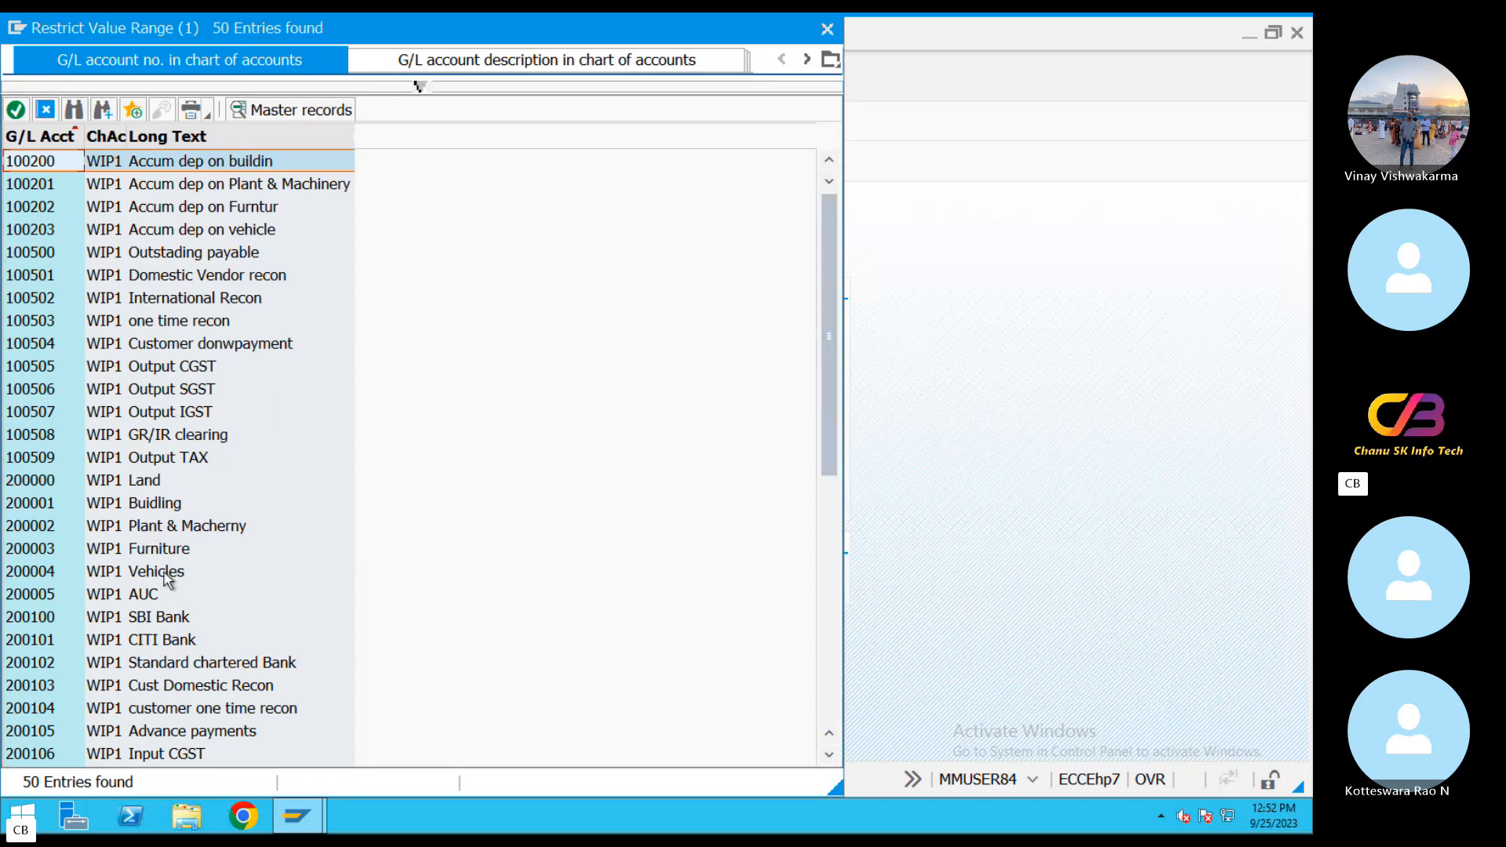
left_click(149, 620)
double_click(149, 619)
key("Return")
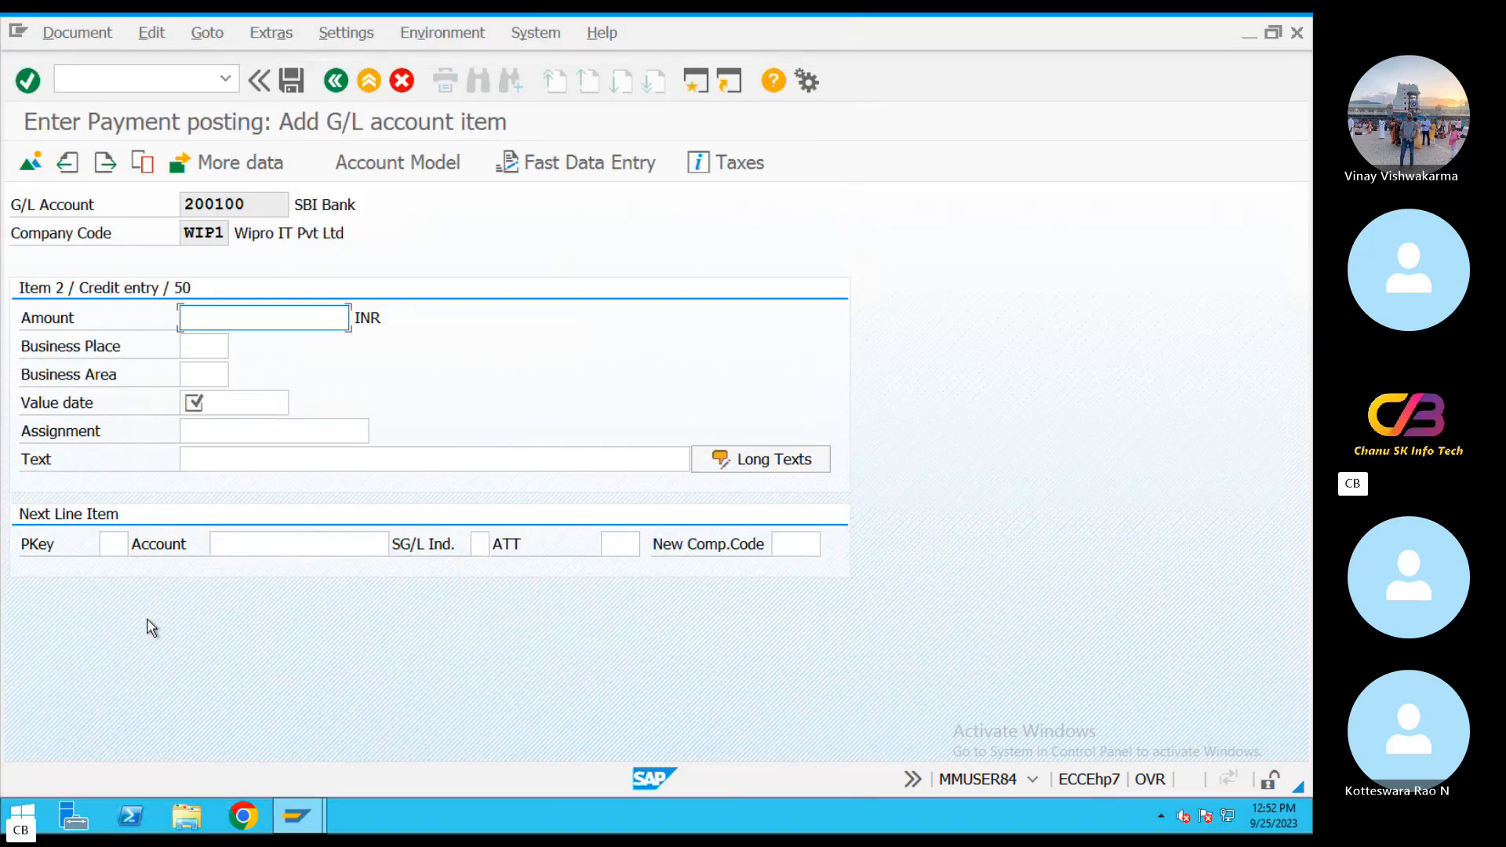
Complete the SBI Bank credit item with amount *, text + and value date 25.09.2023, and post the document.
type("*")
left_click(220, 466)
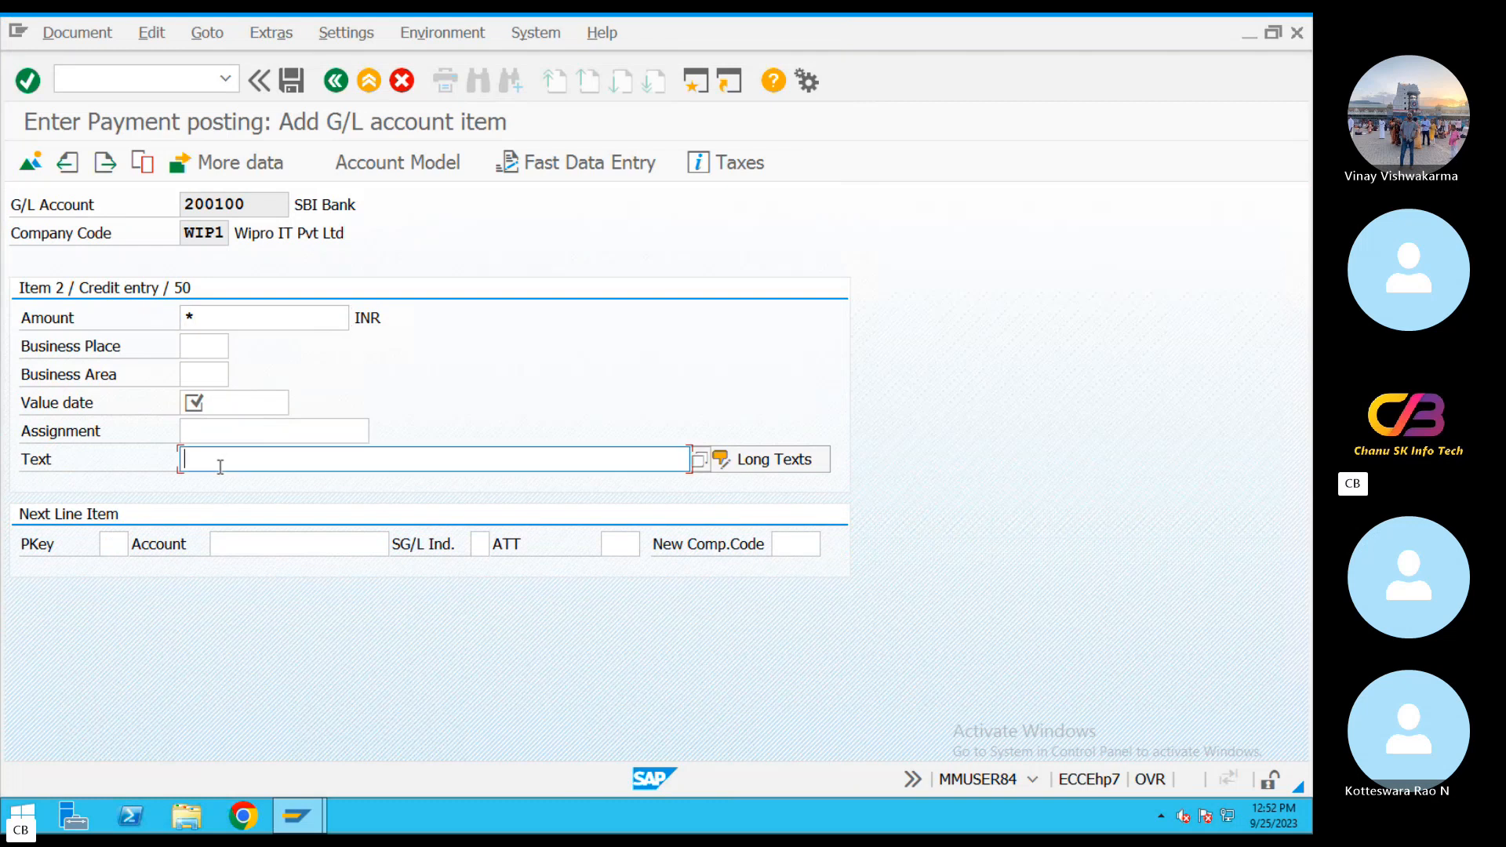
left_click(225, 401)
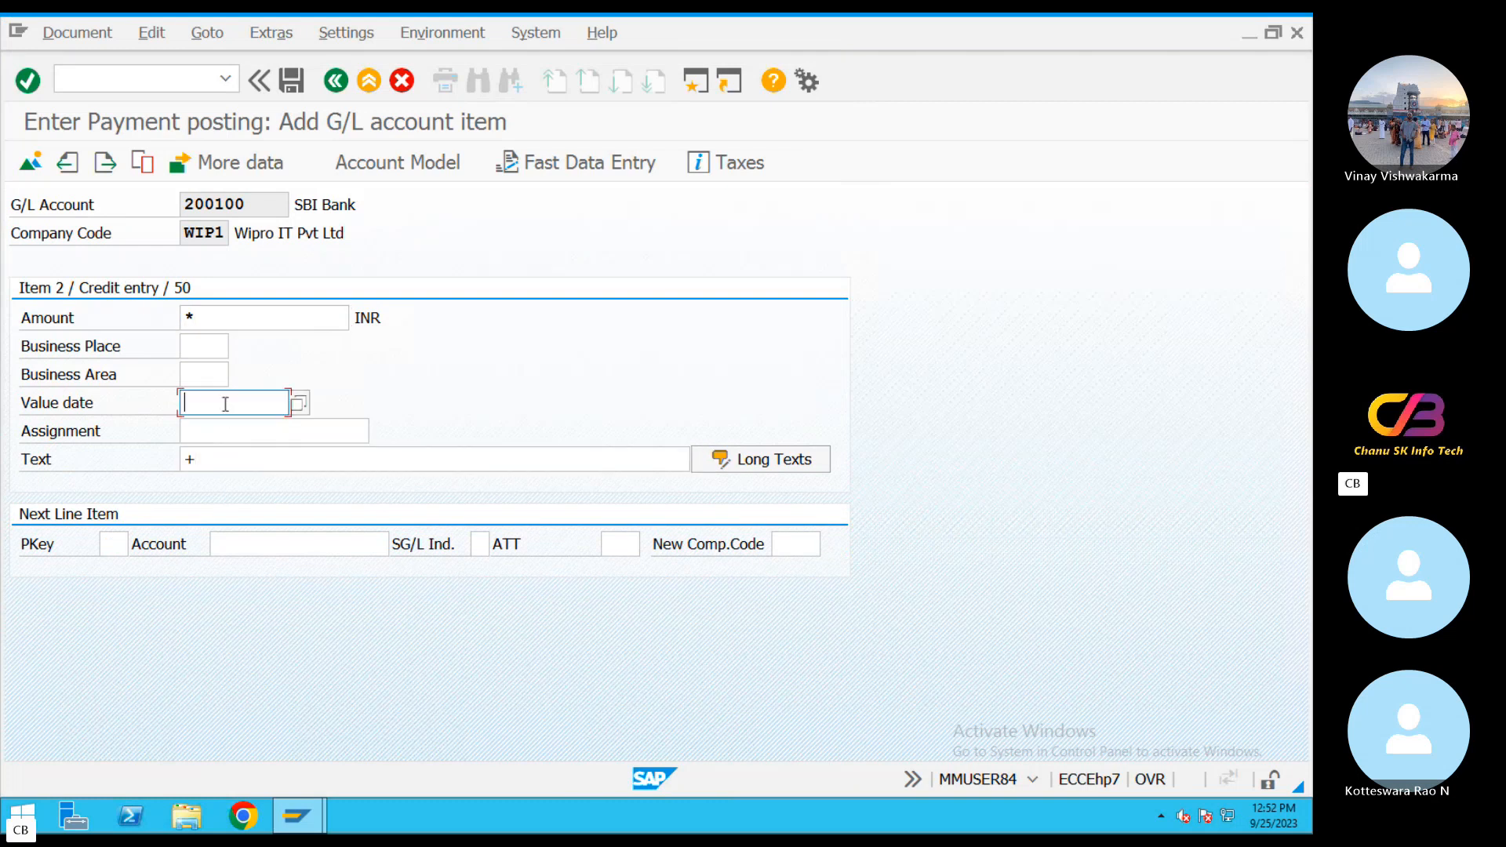
left_click(232, 421)
left_click(290, 85)
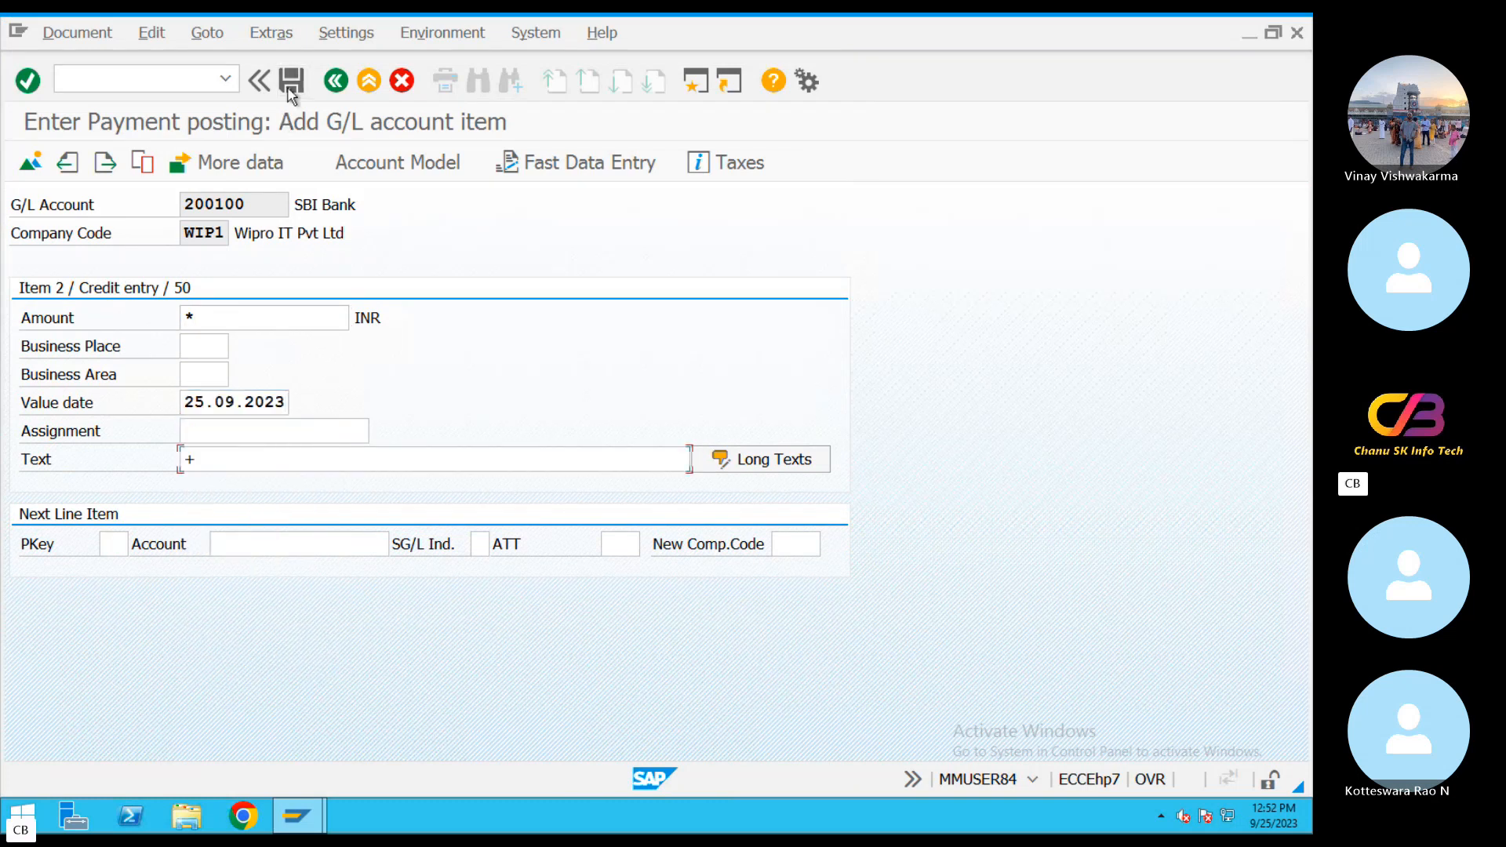
left_click(290, 84)
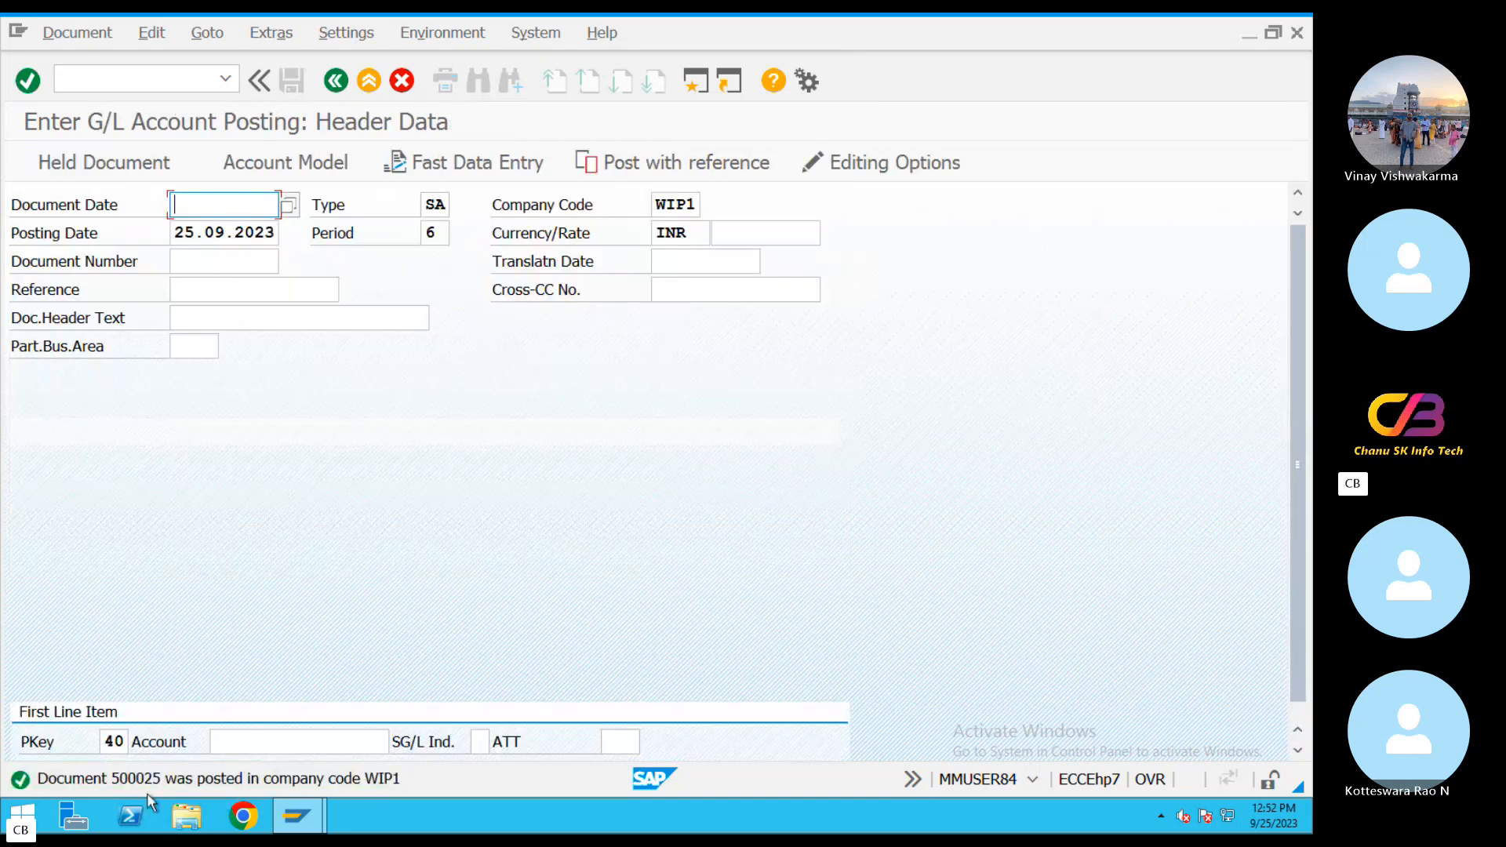
Display the document just posted and open its header details to check the document type.
left_click(86, 33)
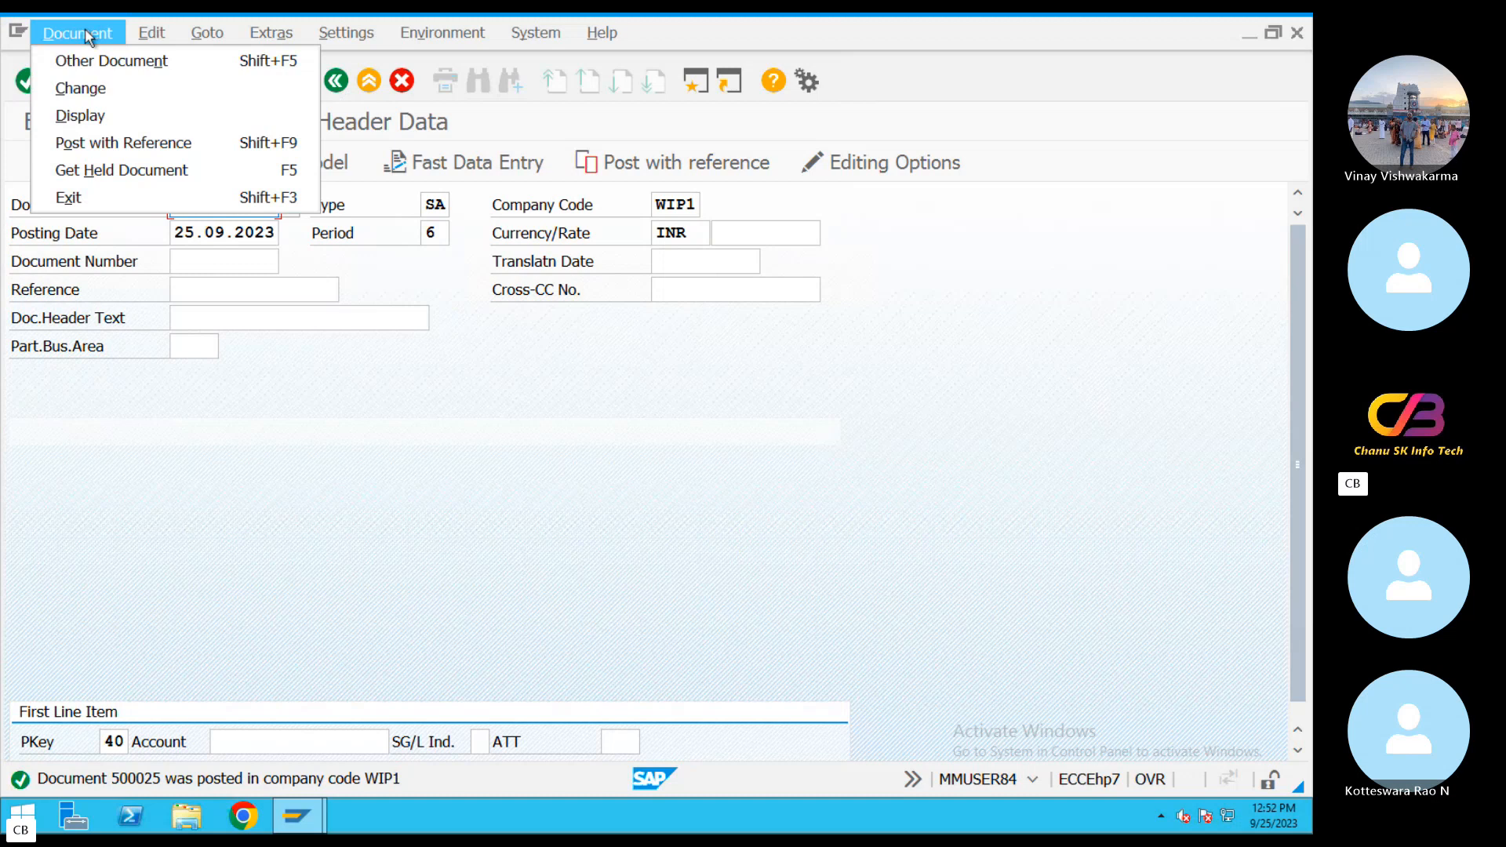
left_click(95, 116)
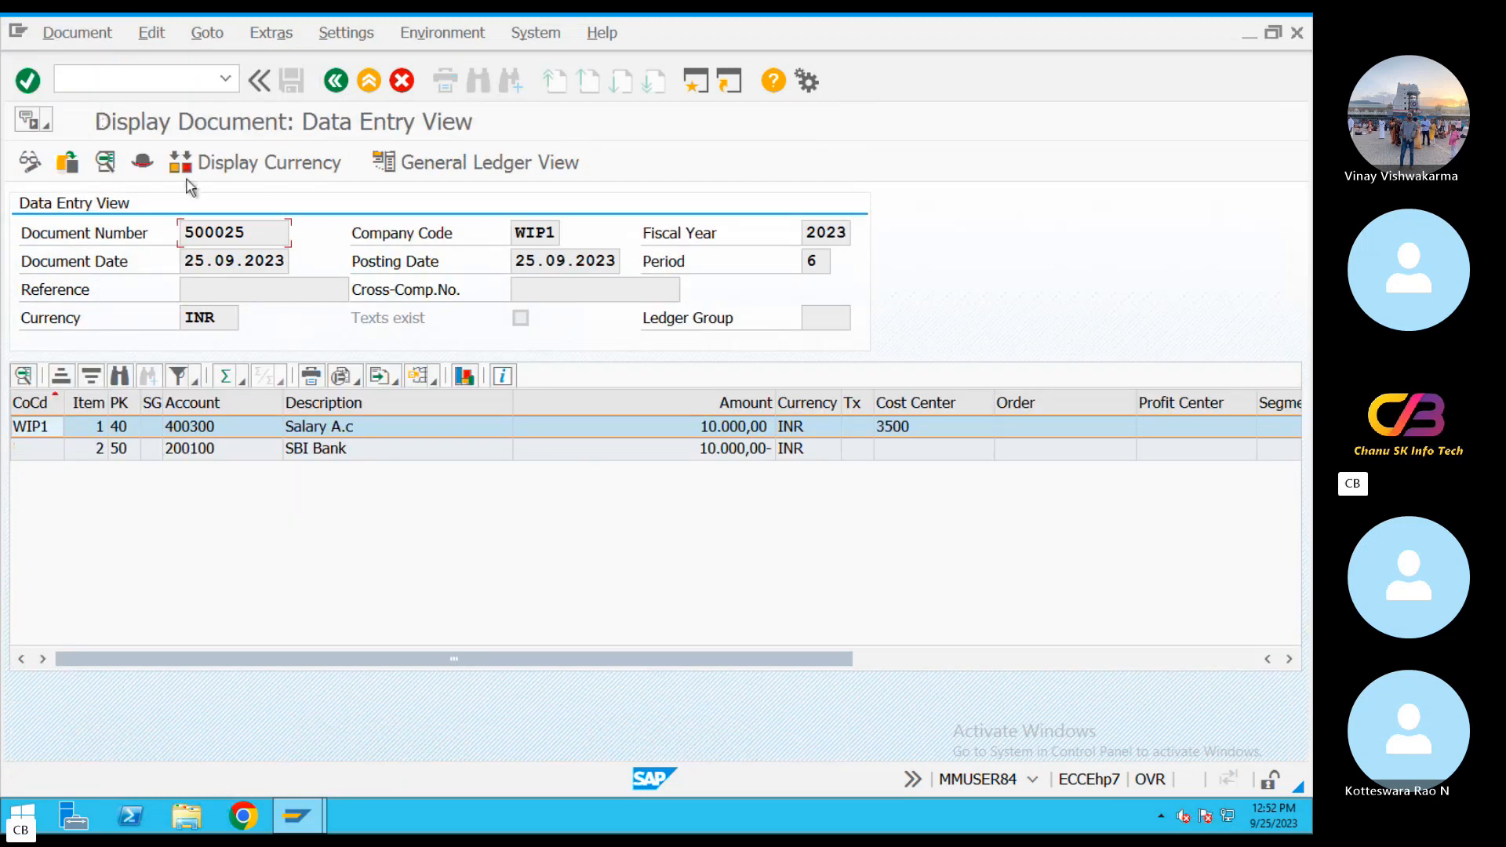
left_click(151, 166)
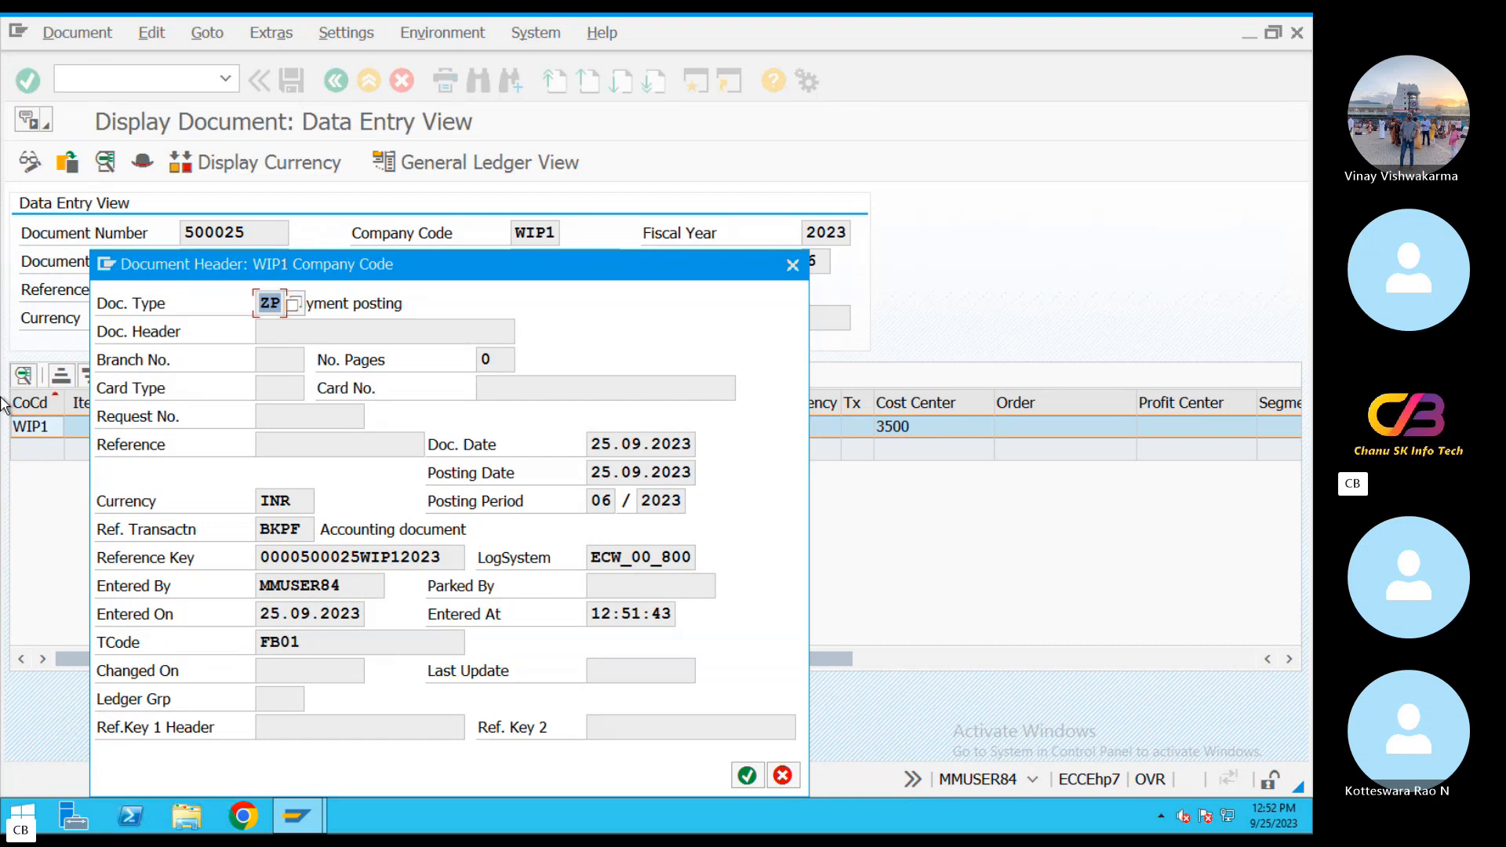
Switch to the notes document and append "—F110" to the Case 2 line about ZP documents not being posted manually.
key("ctrl+Left")
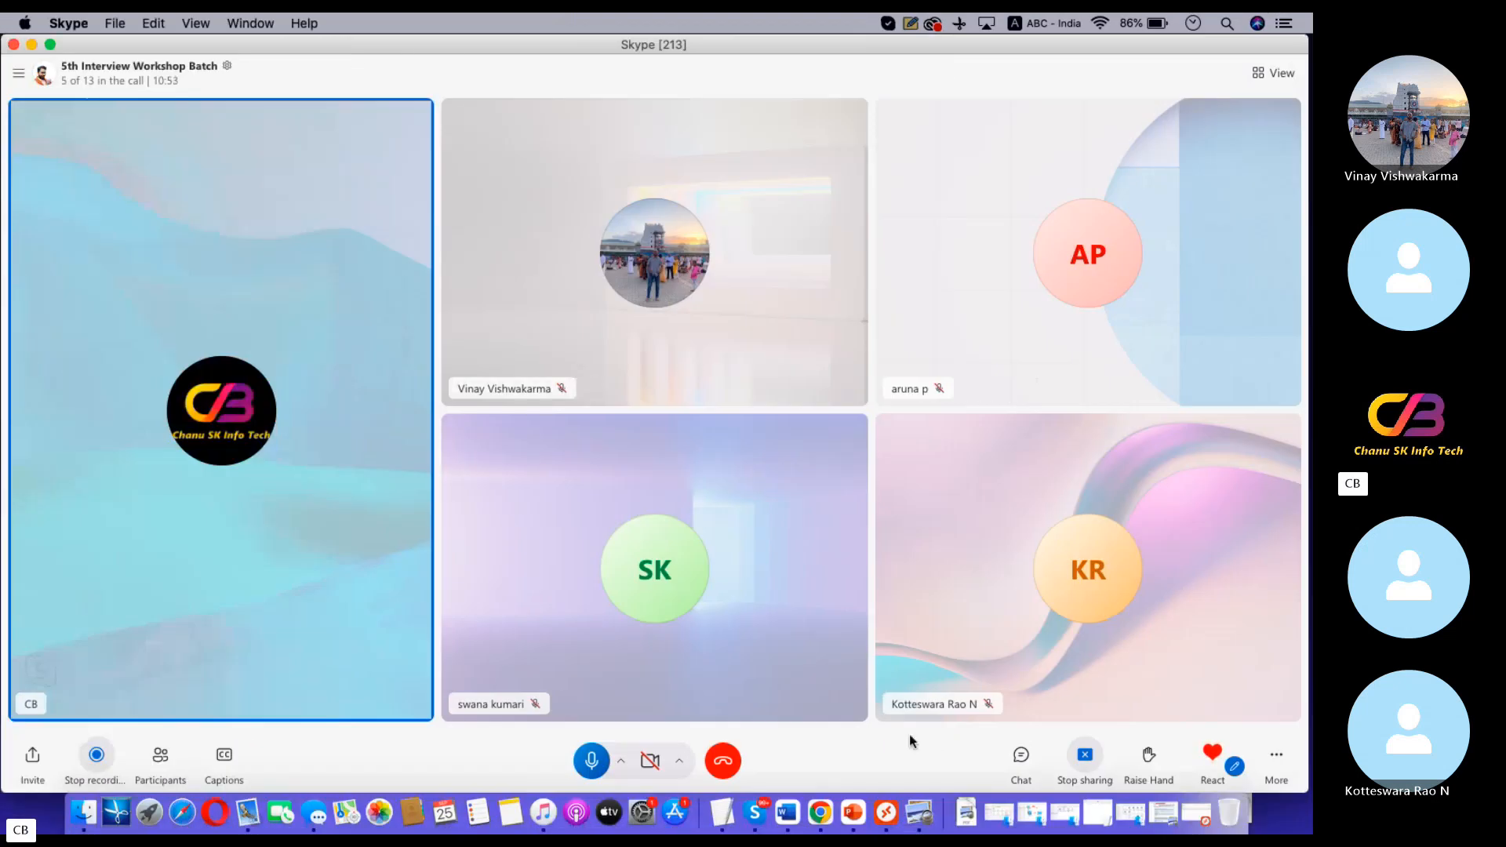
left_click(726, 804)
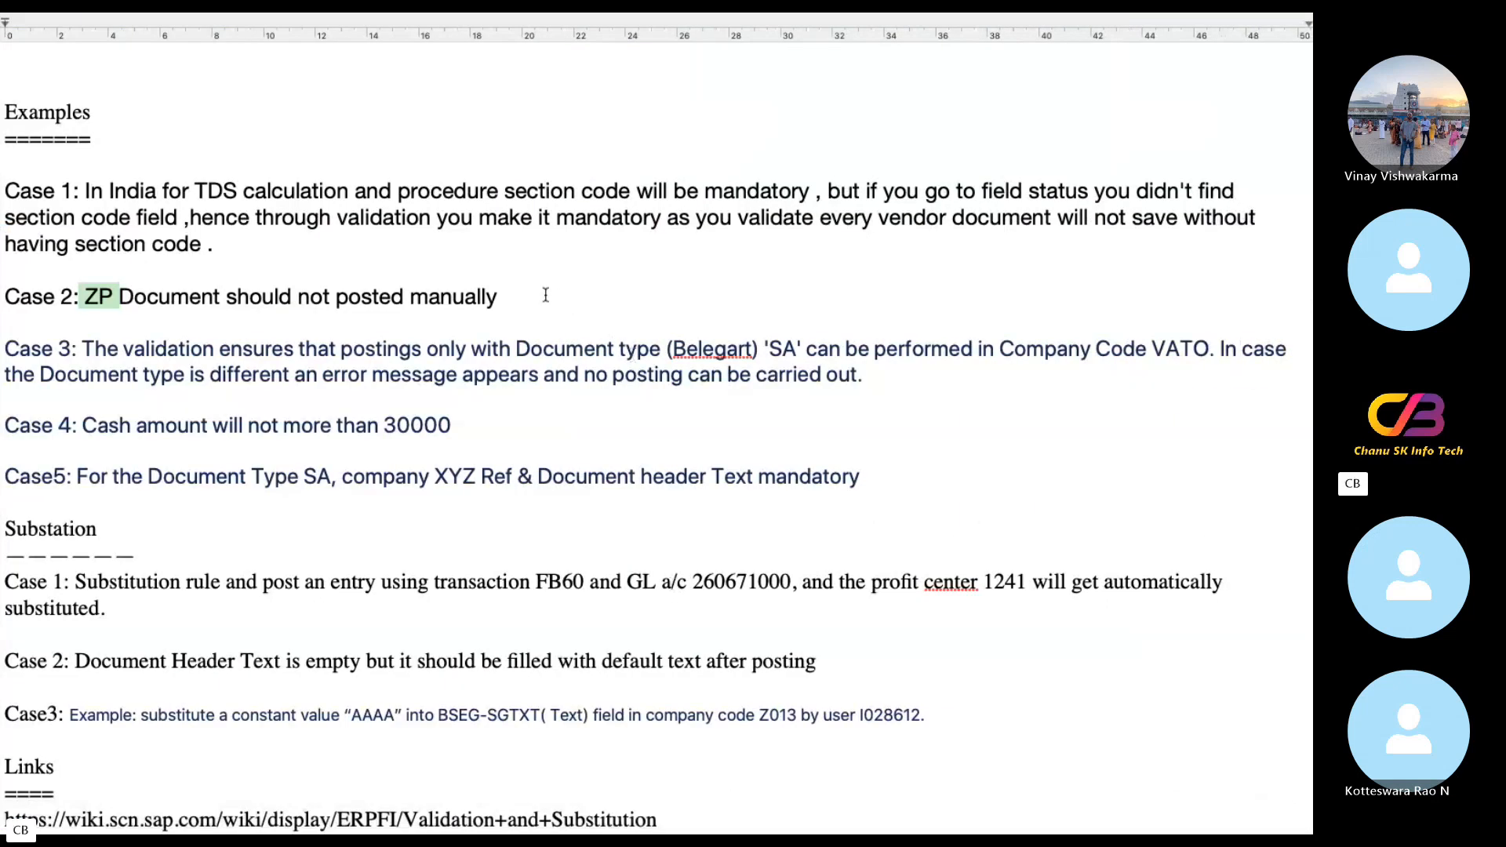
left_click_drag(546, 295, 362, 307)
left_click_drag(218, 315, 79, 285)
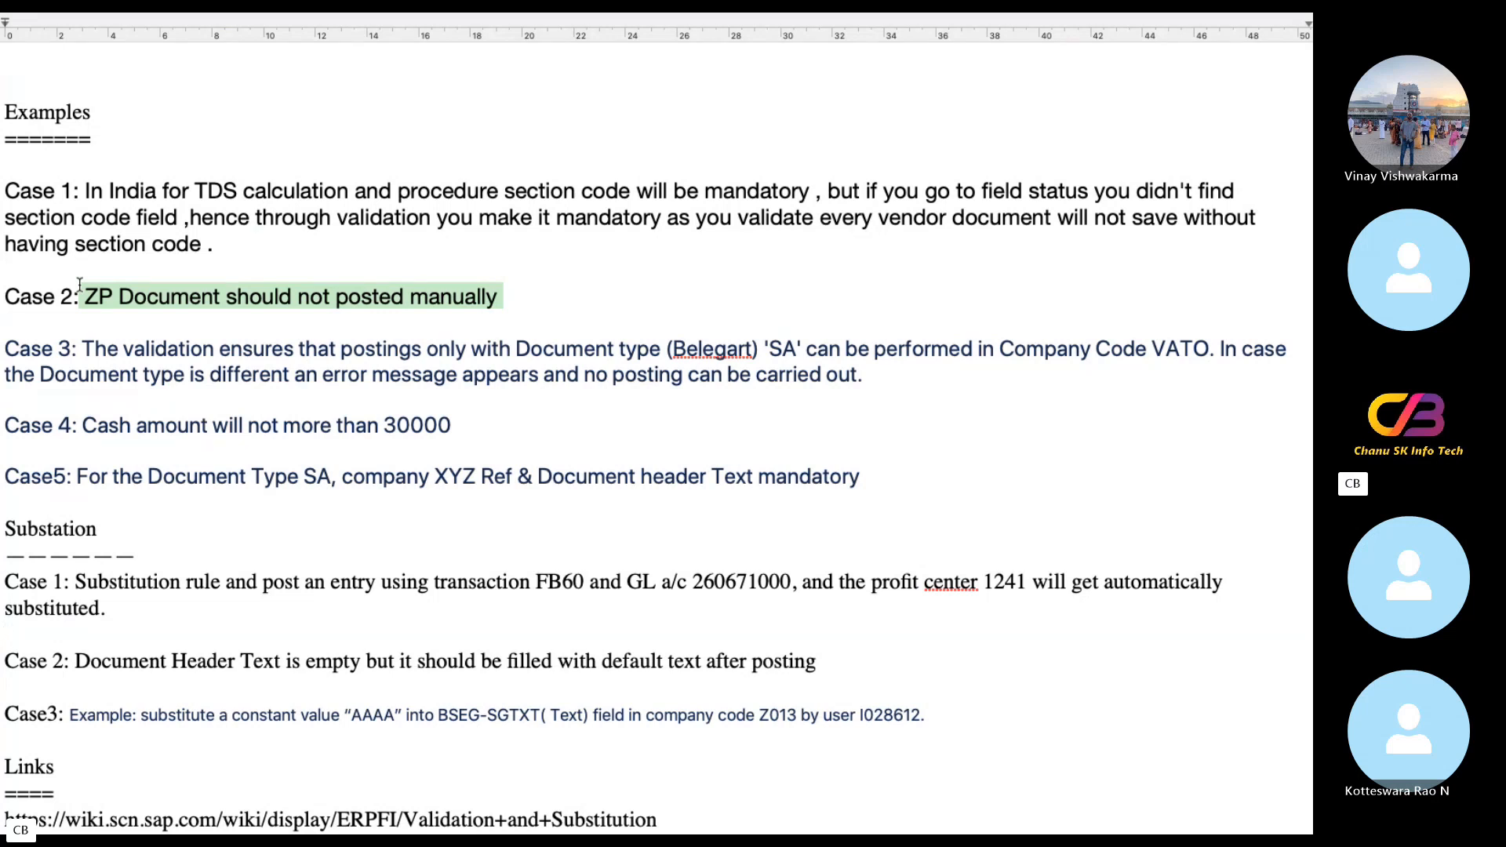
left_click(526, 301)
type("--F")
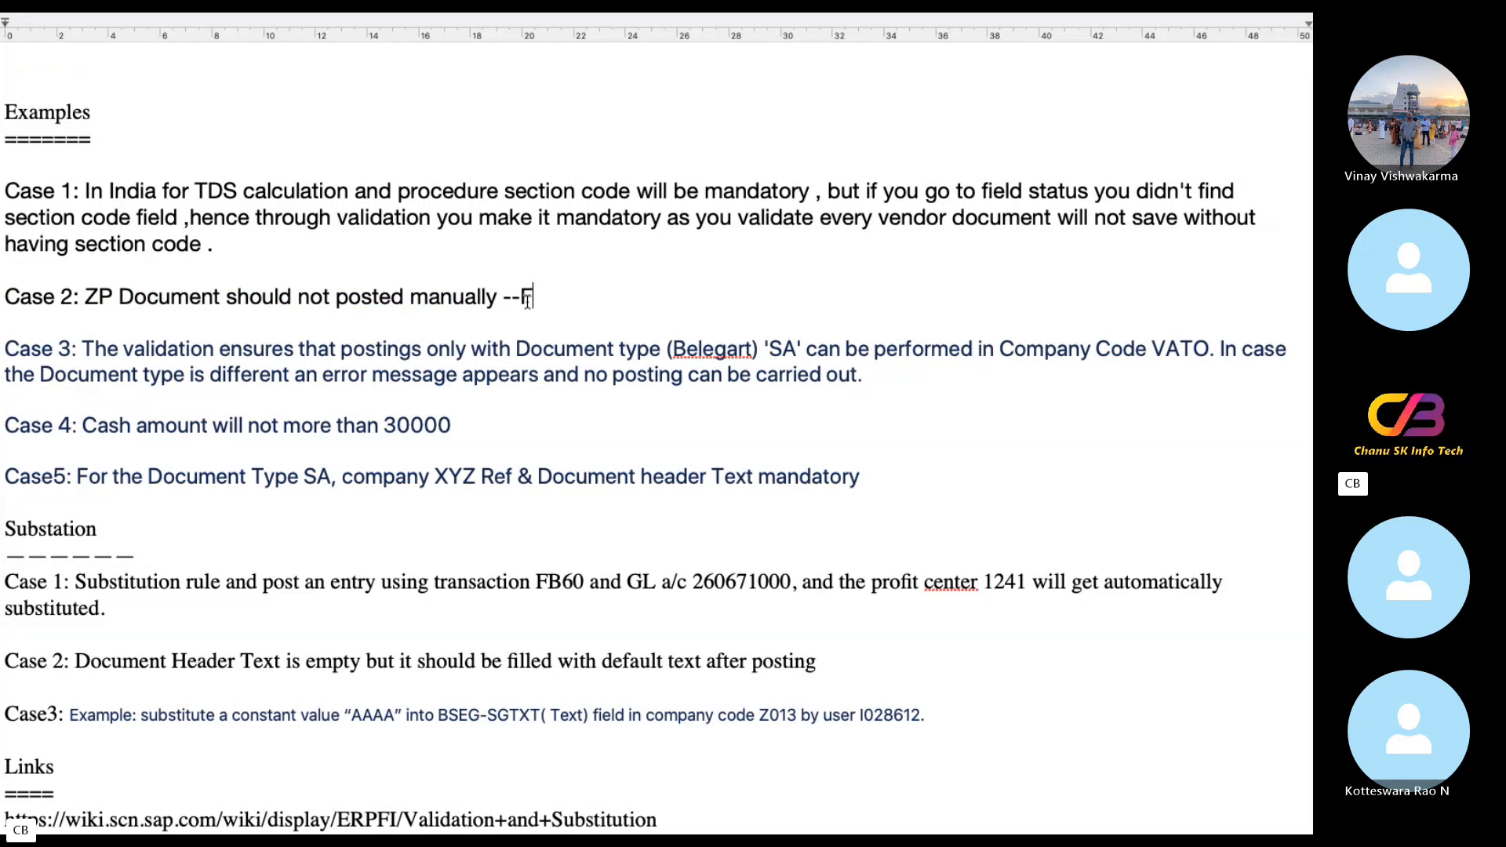
type("110")
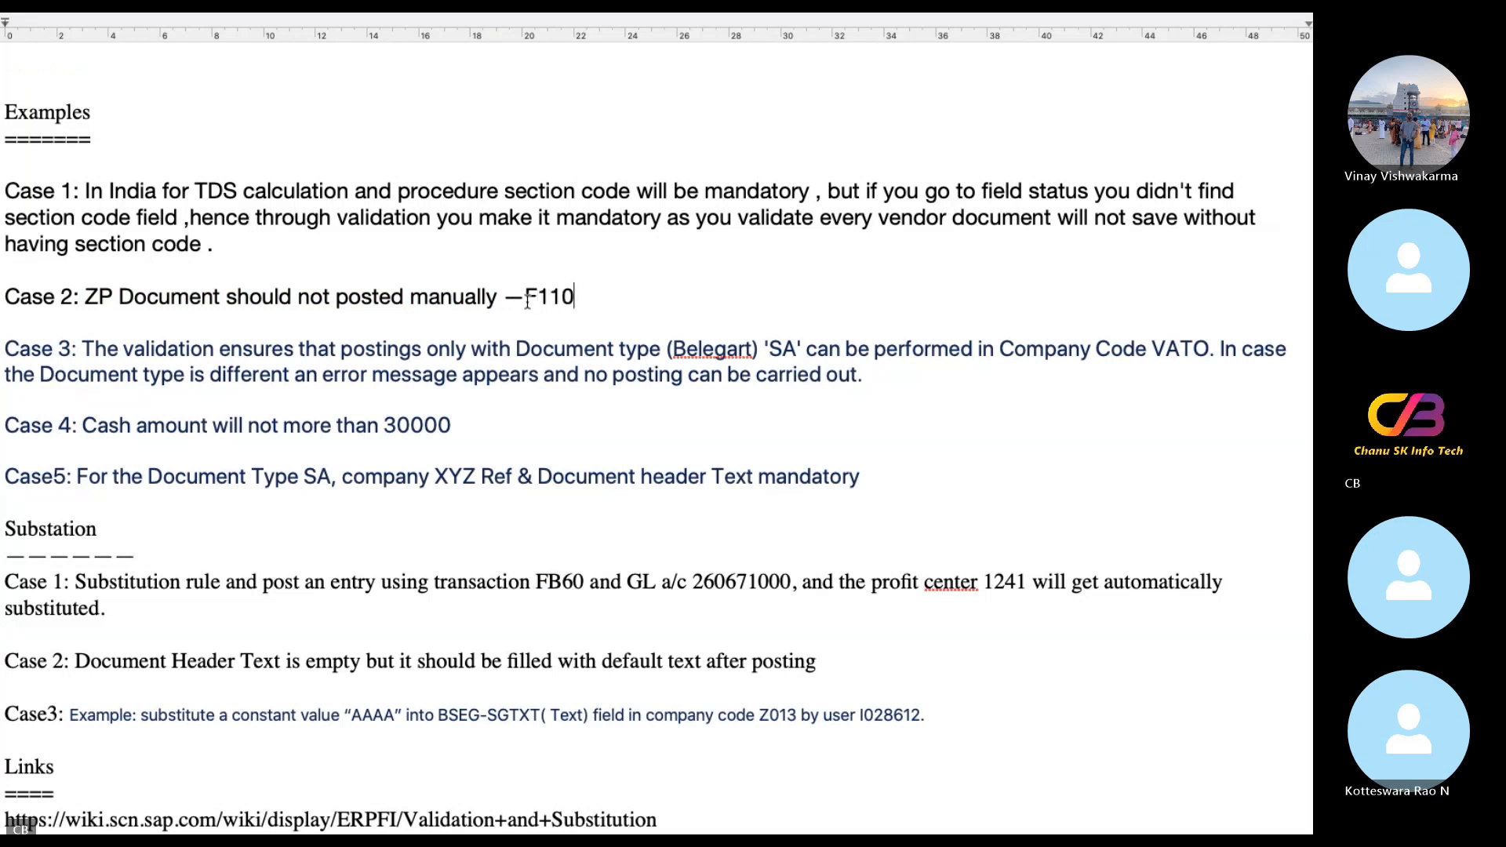
Switch to the Chrome browser, search the YouTube Studio channel for "ZP Document" and open the ZP document validation video on YouTube.
key("super+Tab")
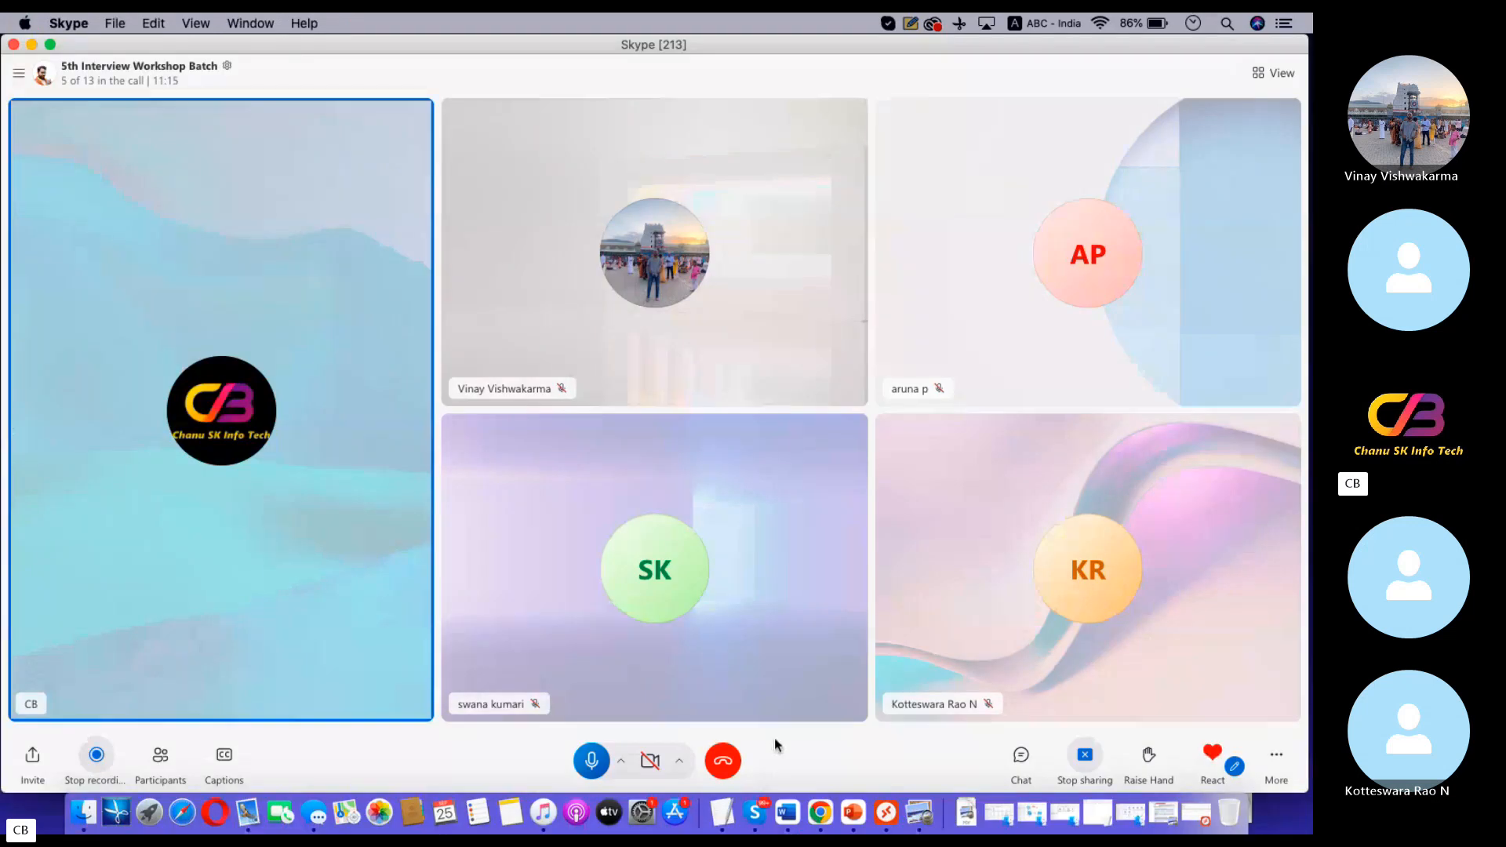
left_click(816, 812)
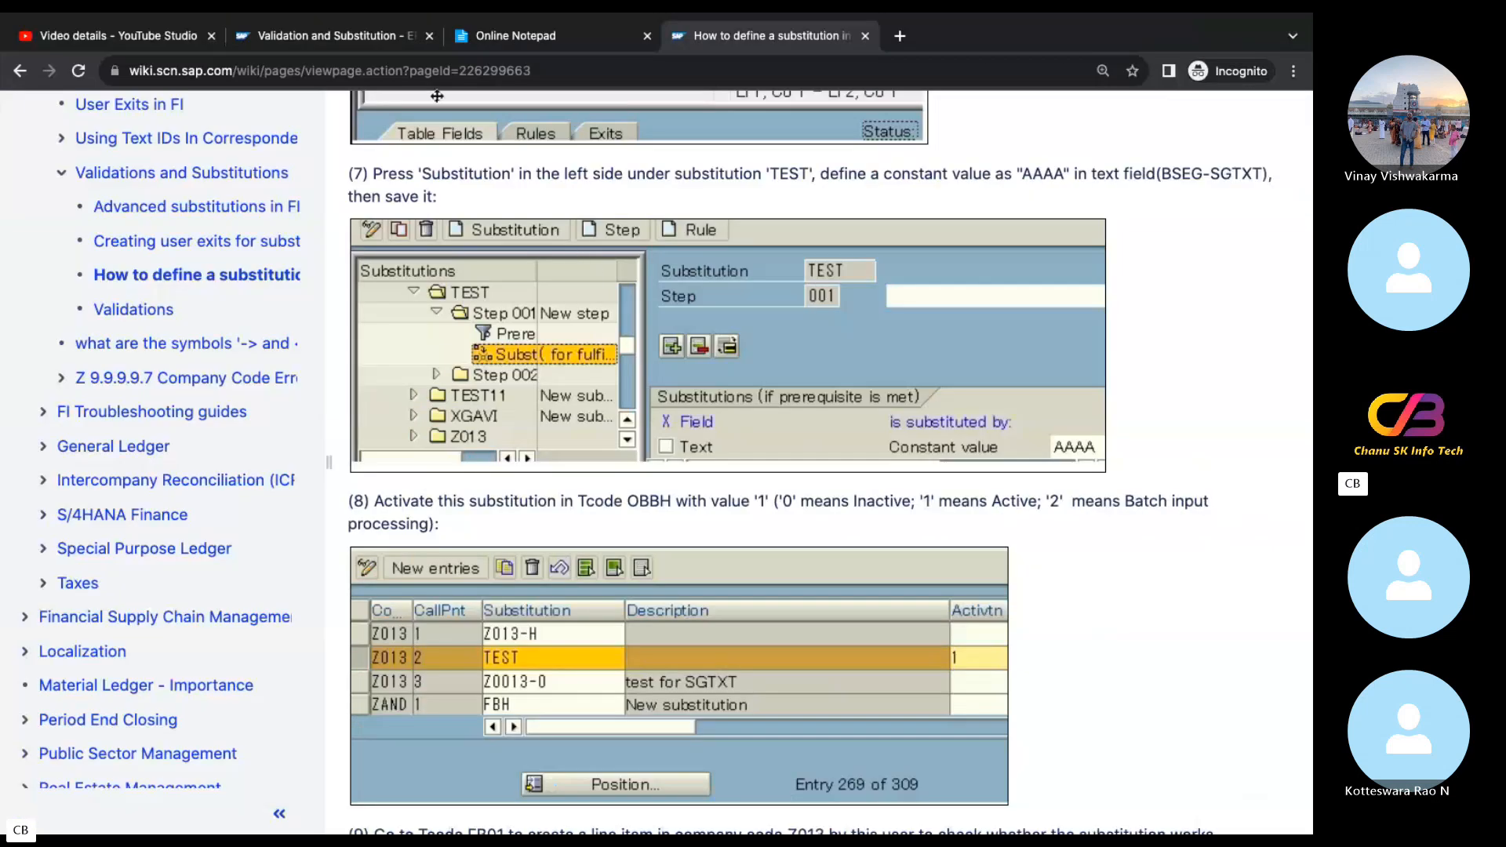
left_click(118, 36)
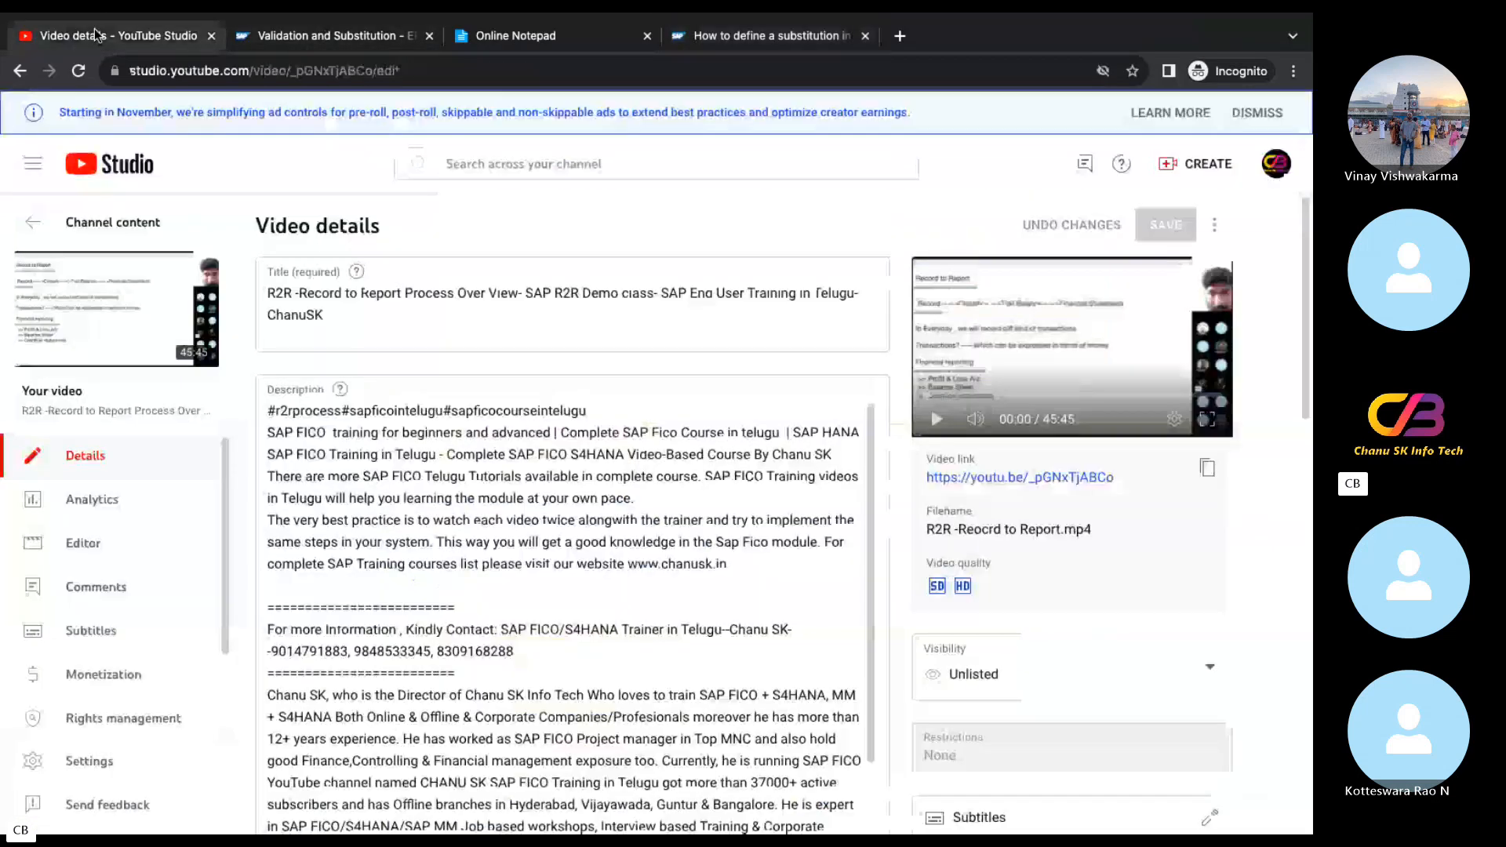
left_click(482, 167)
type("ZP Doru")
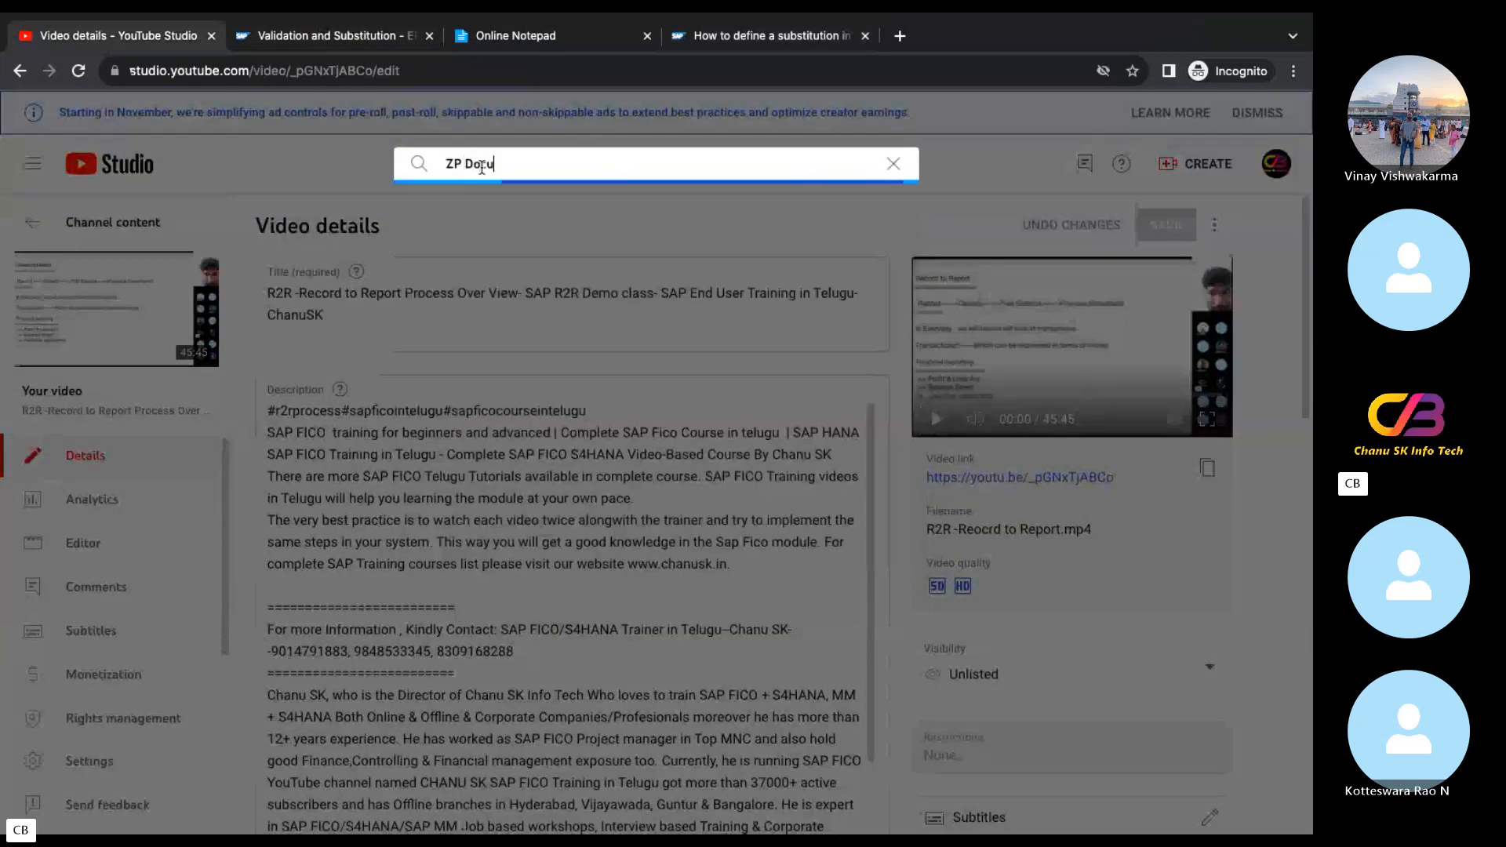
type("ment")
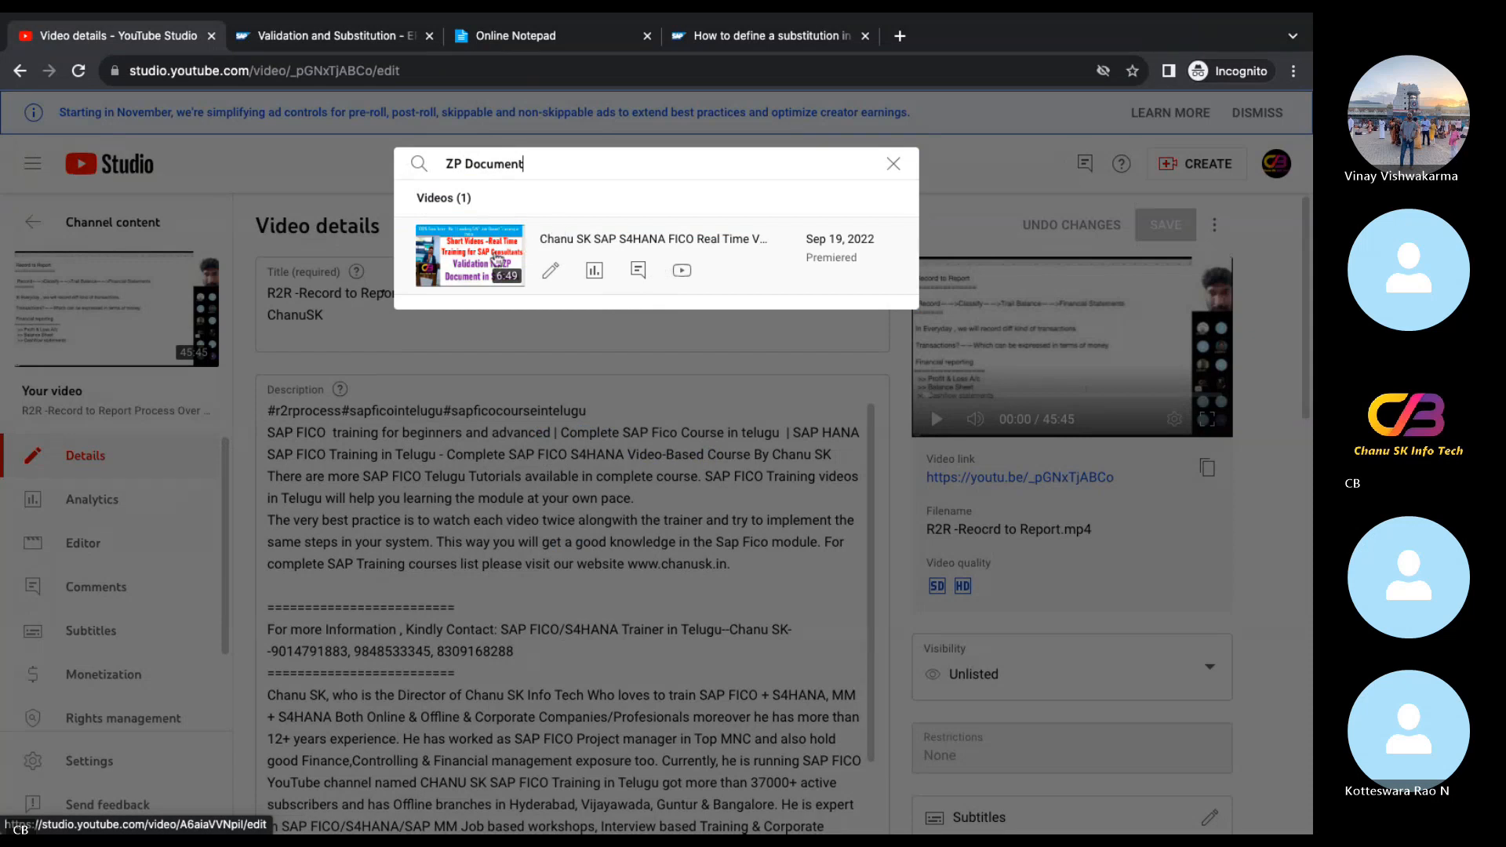
left_click(496, 260)
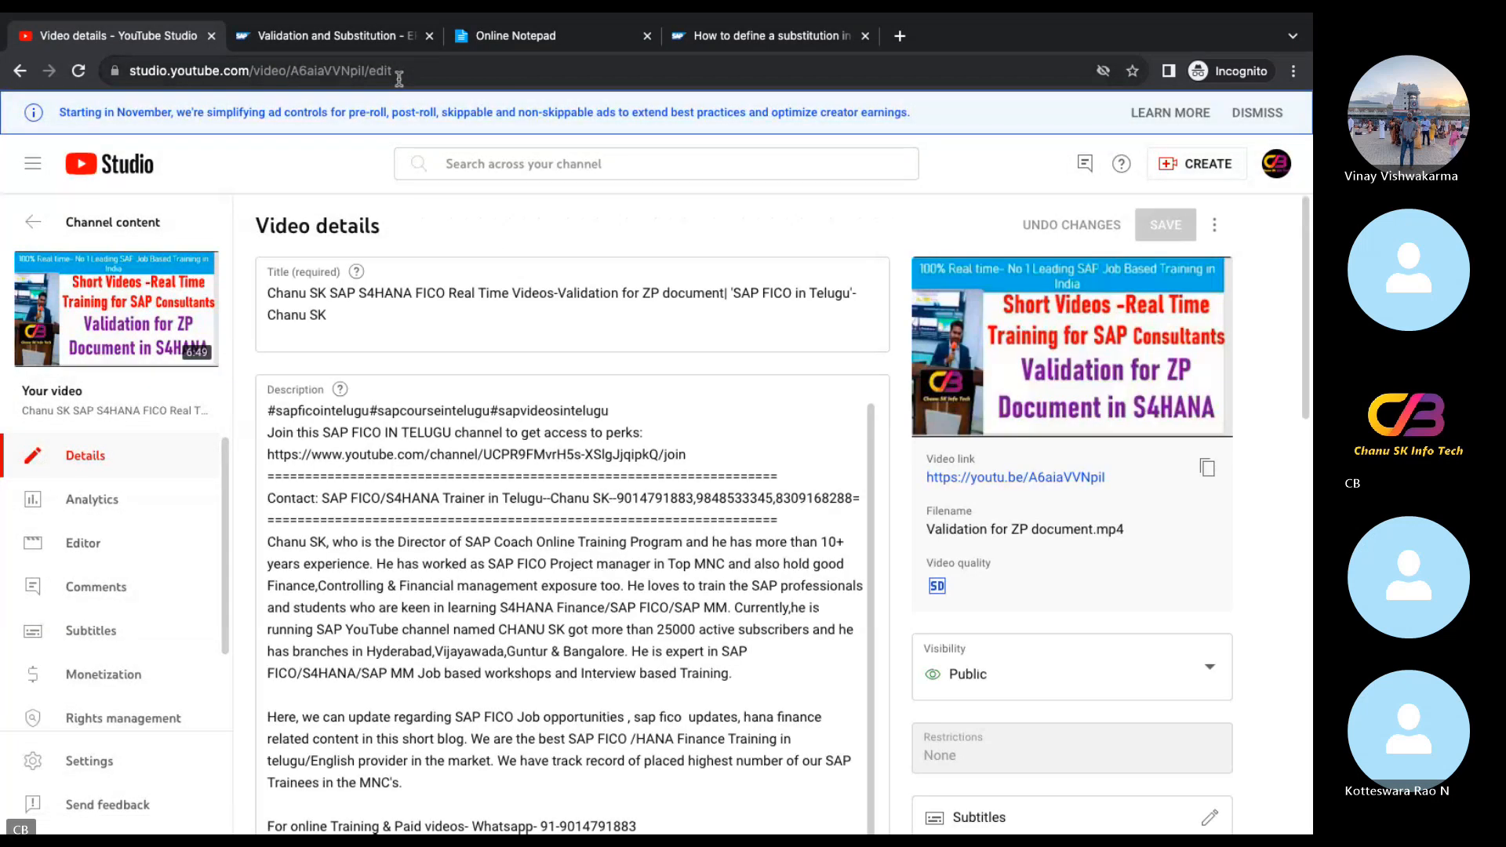
left_click(108, 294)
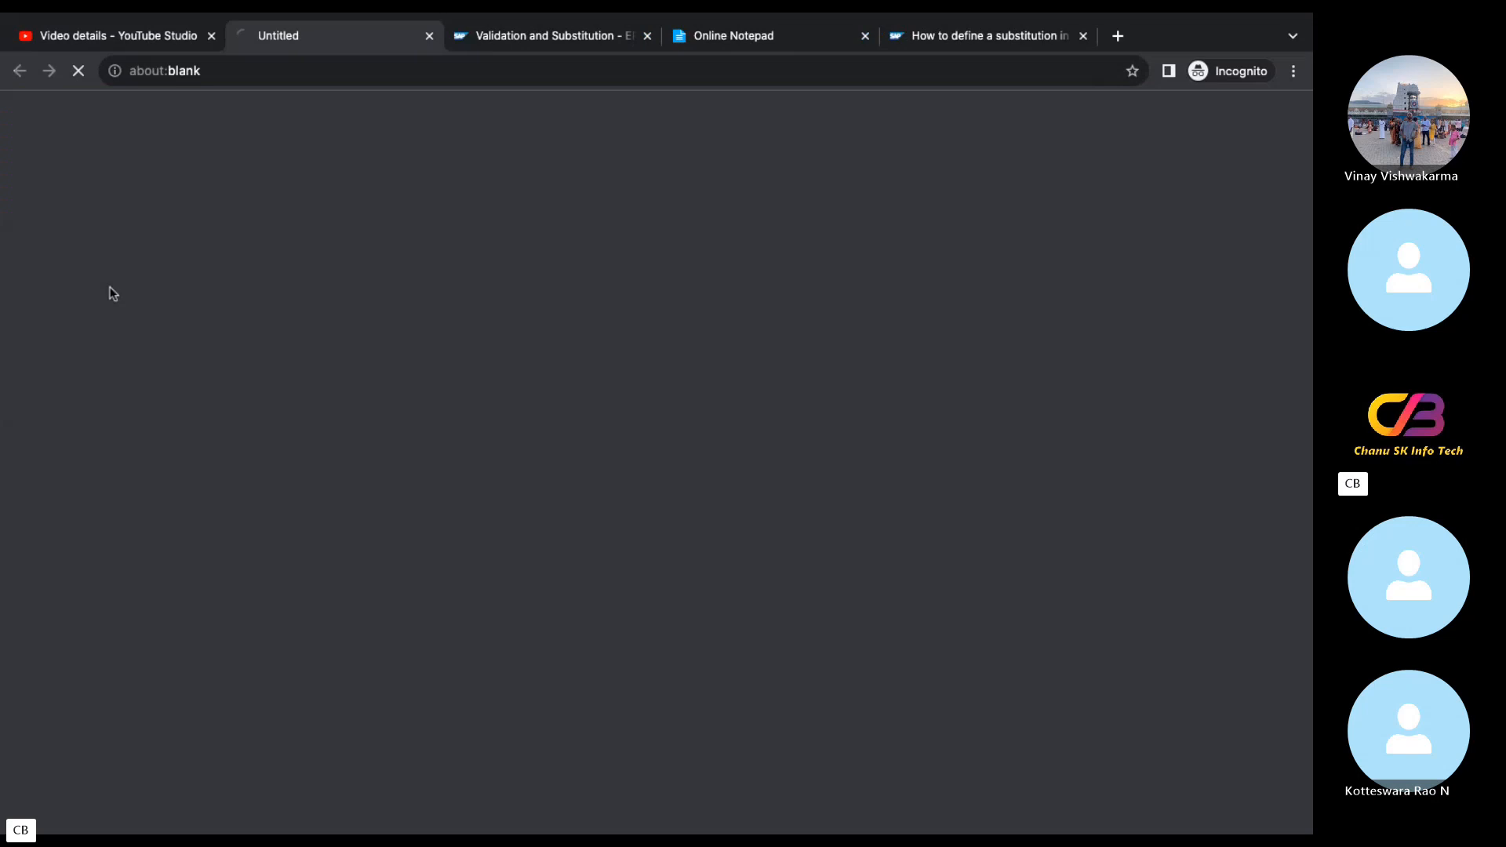
Copy the ZP document validation video's link, pause the video, and send the link in the Skype call chat.
left_click(234, 76)
key("super+c")
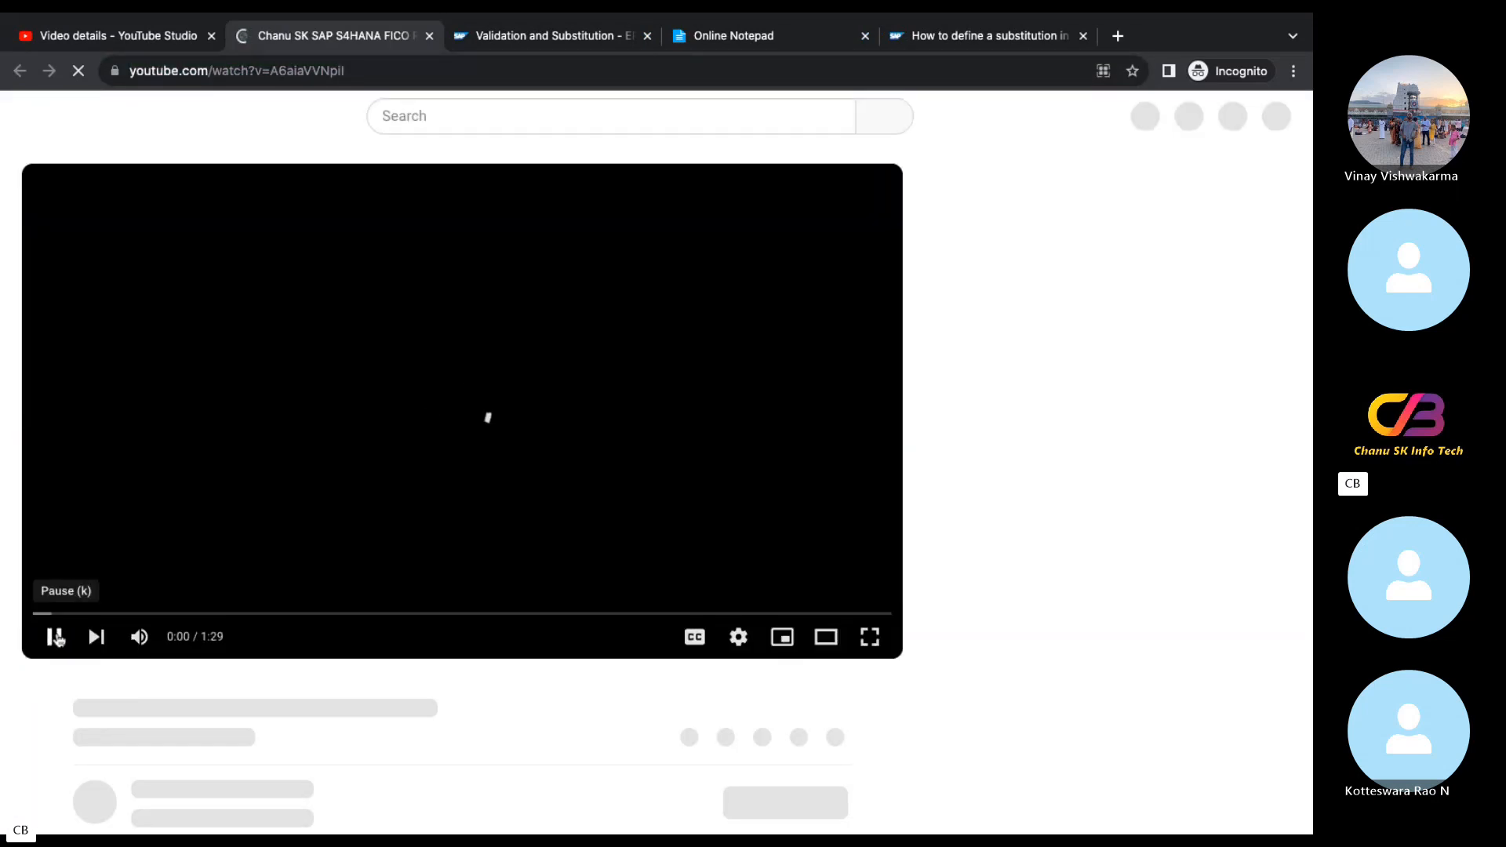
key("ctrl+Left")
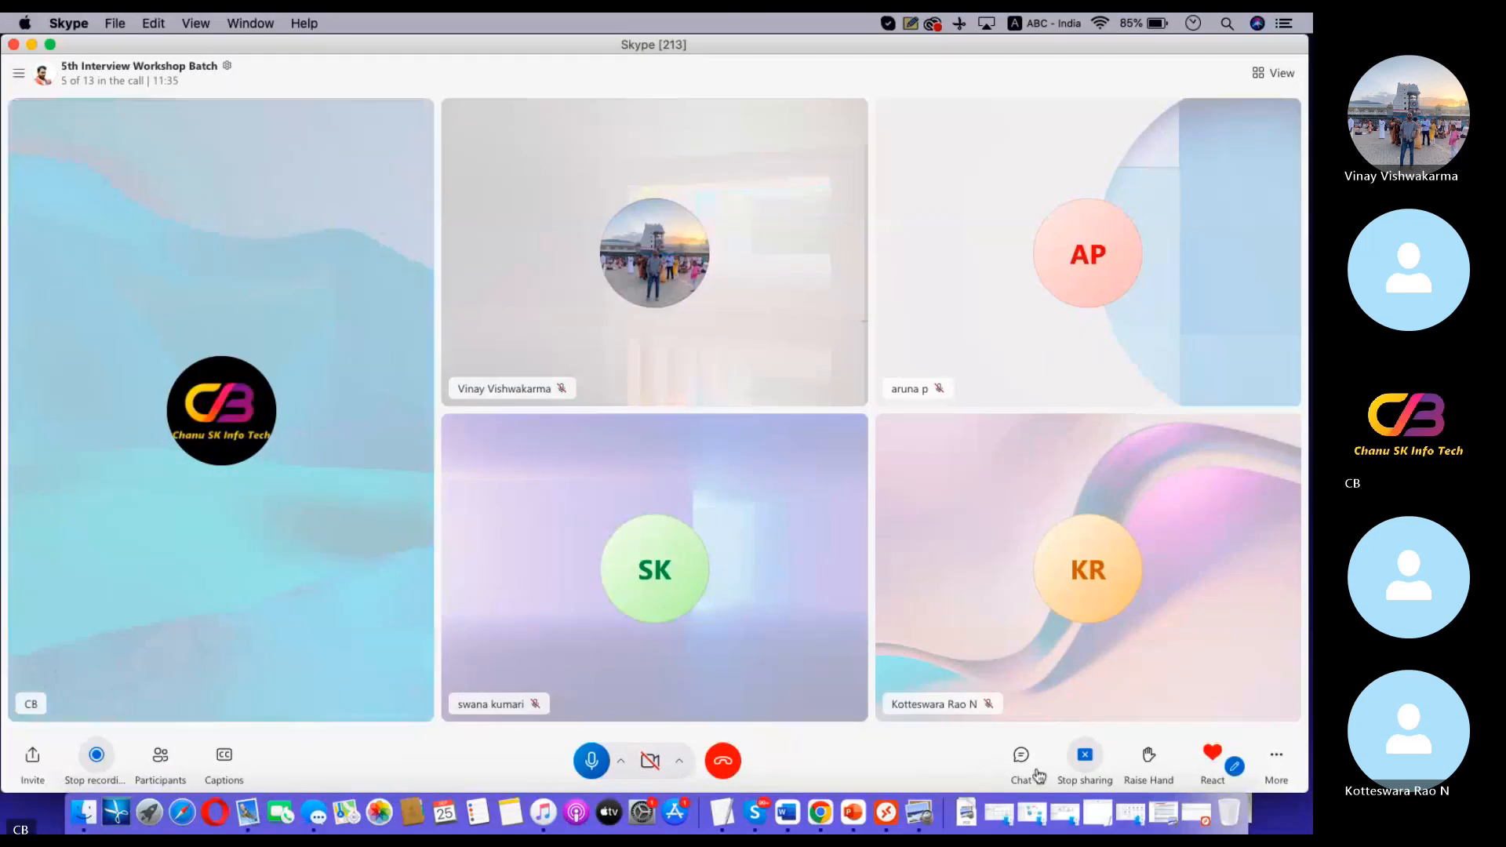
left_click(1037, 773)
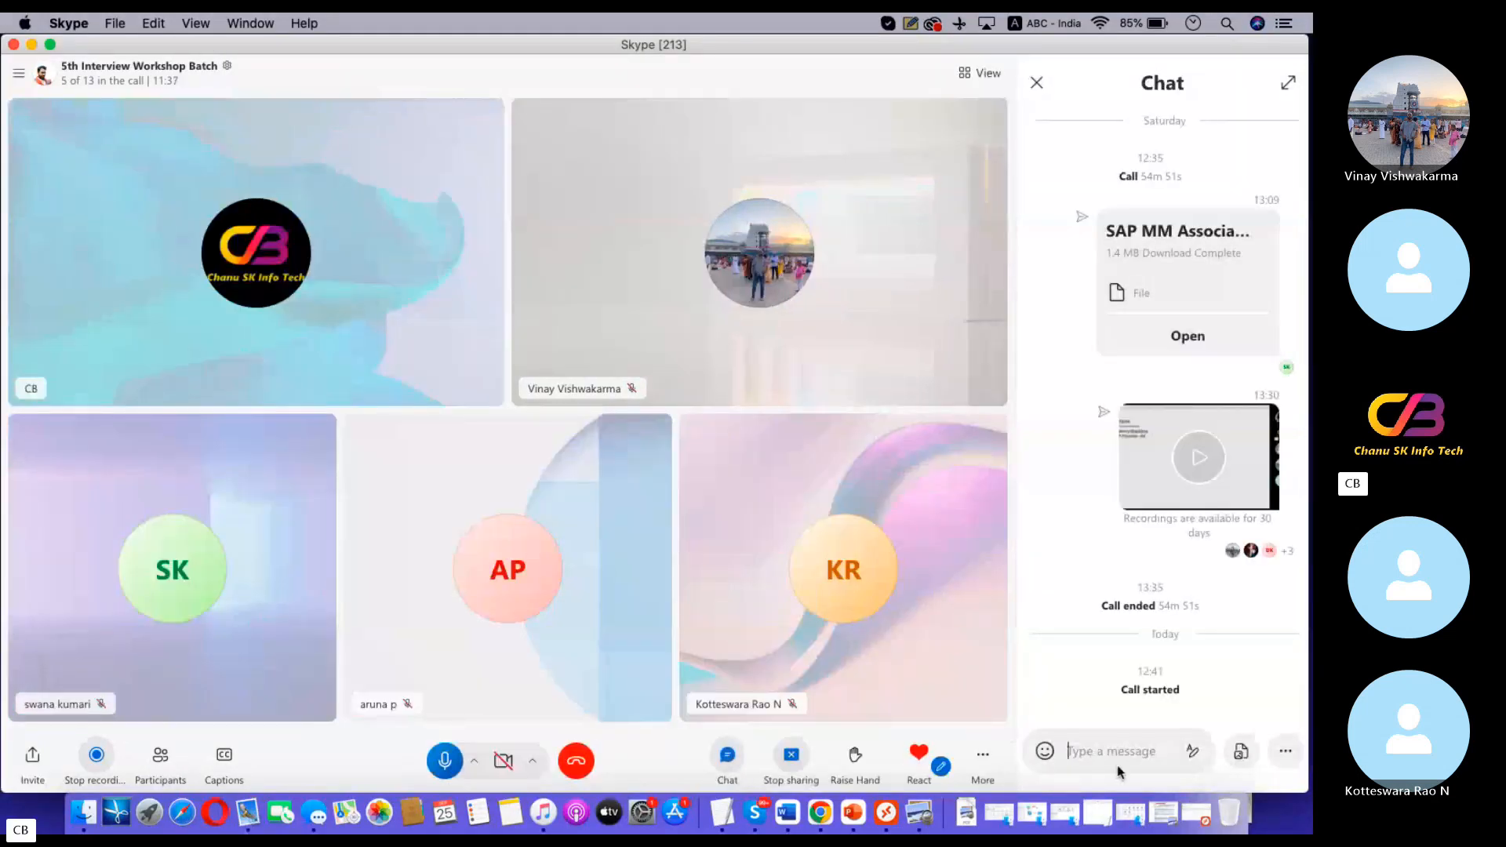
key("ctrl+Right")
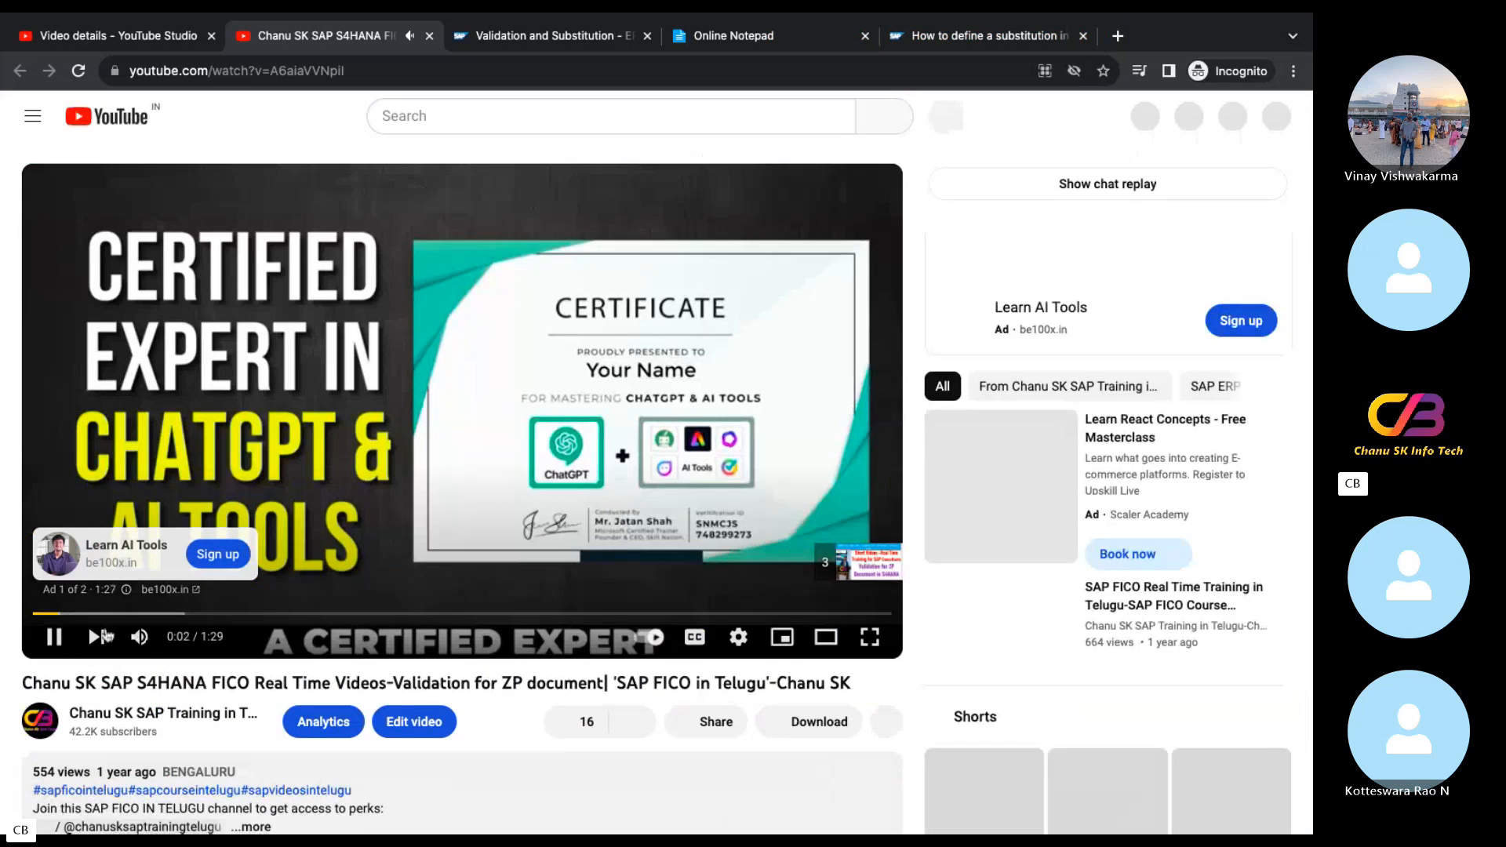
left_click(54, 635)
key("ctrl+Left")
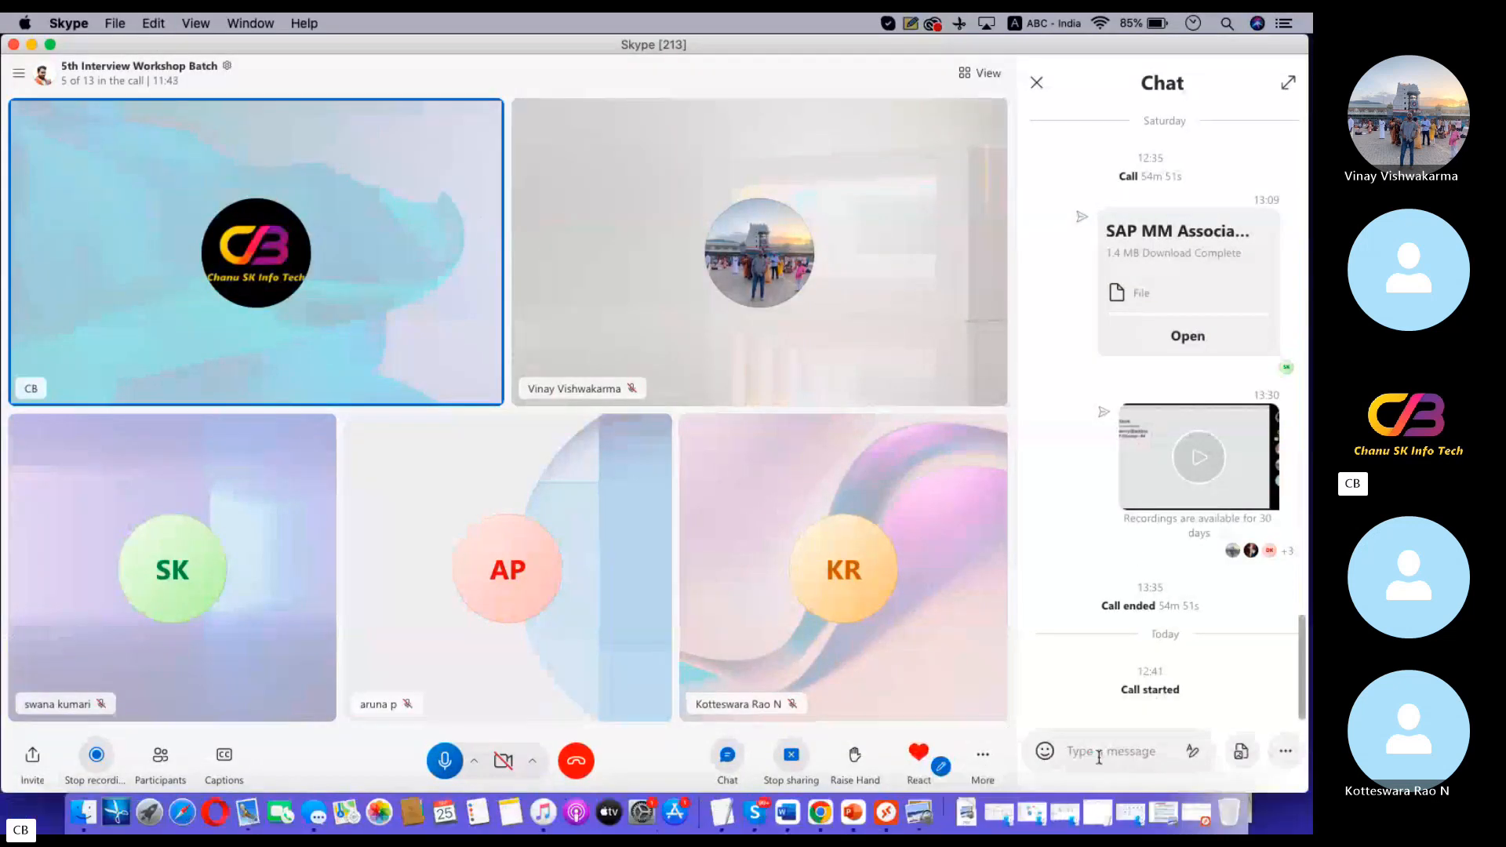
left_click(1099, 758)
key("super+v")
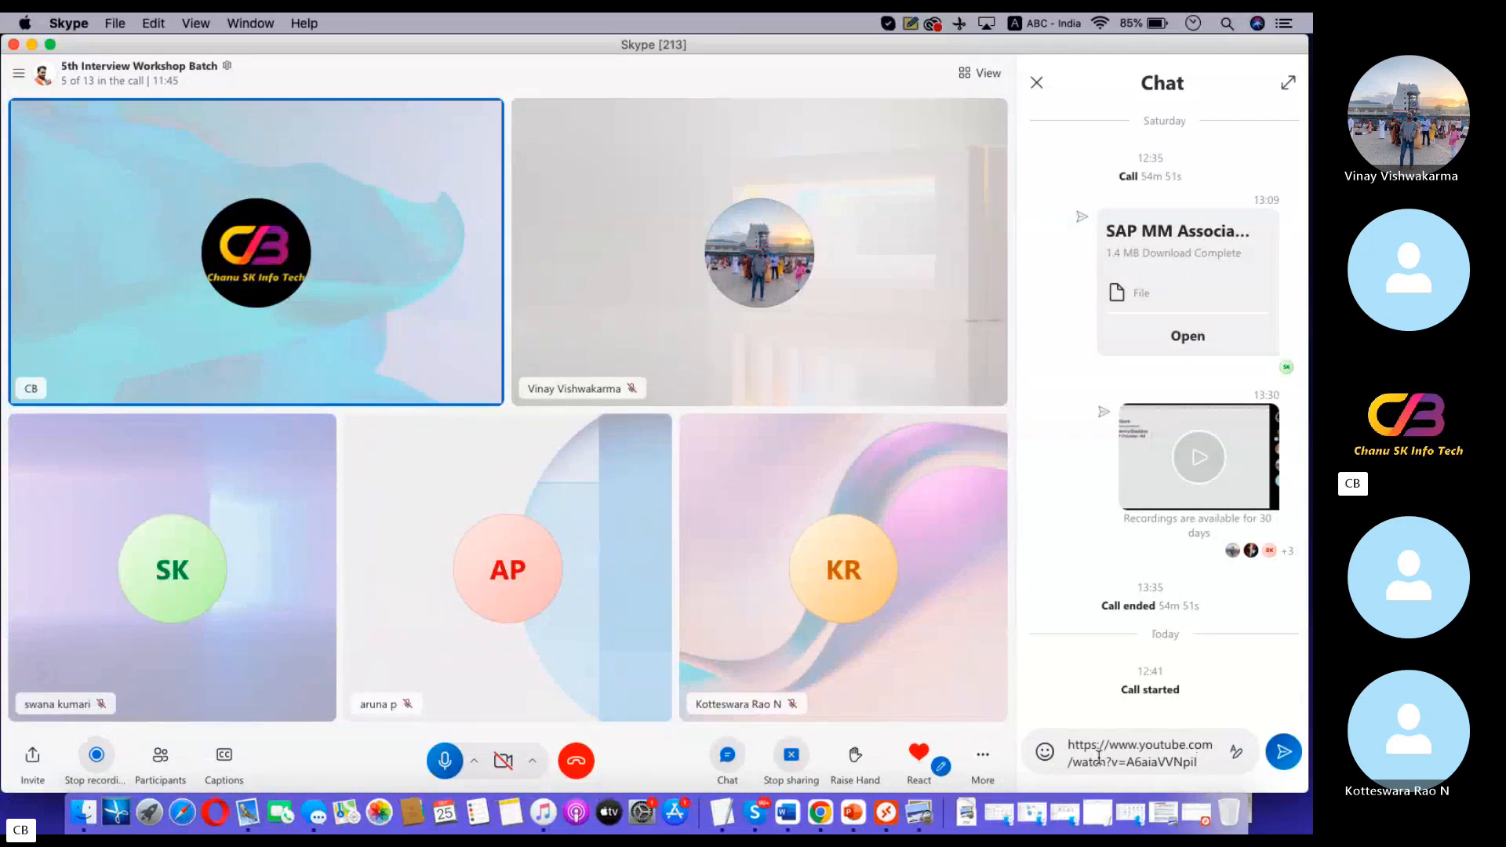
key("Return")
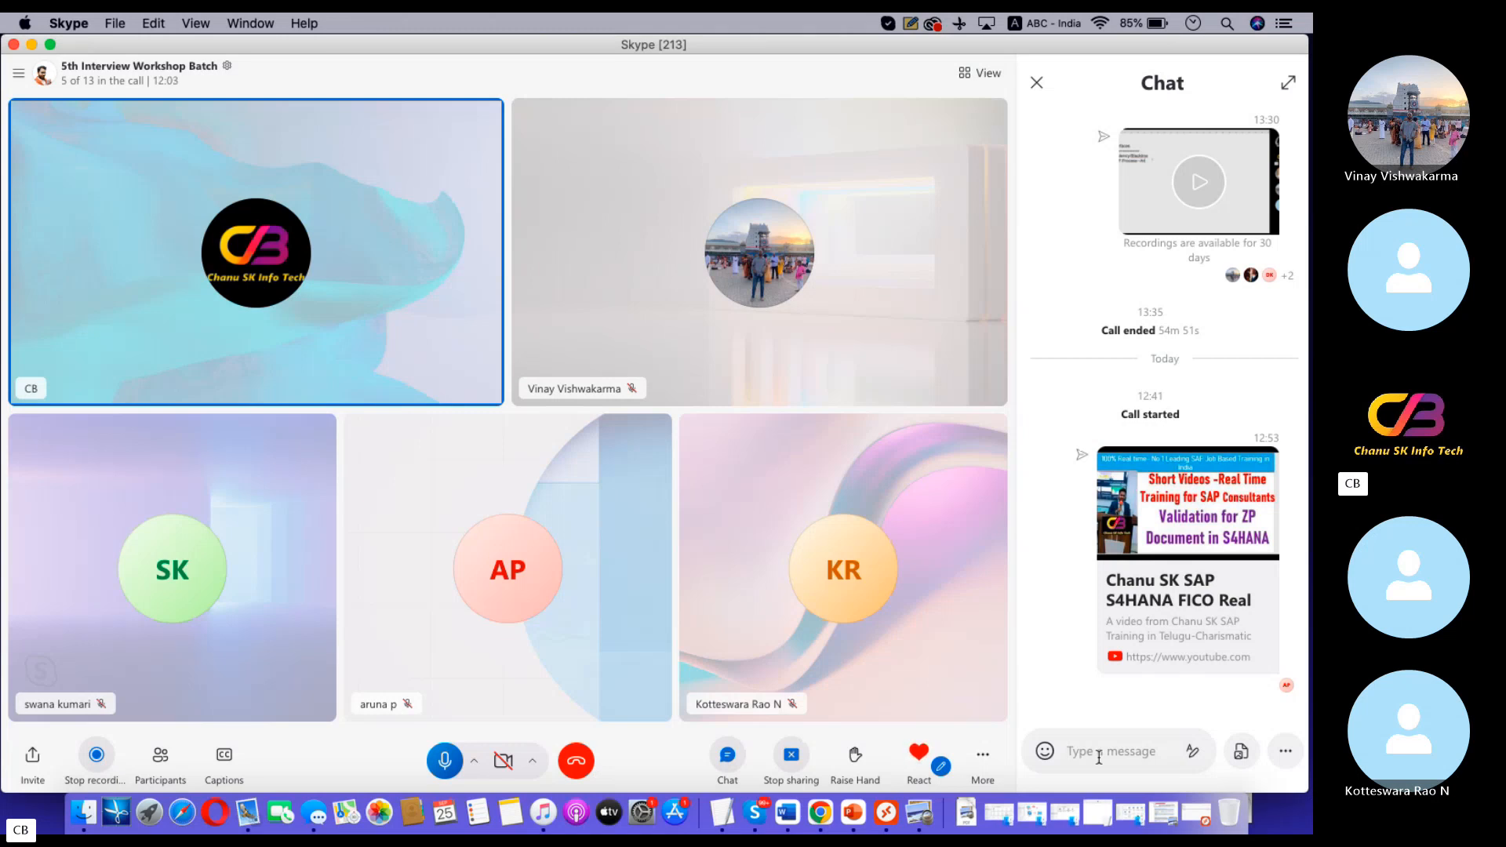
Switch to the notes document, highlight the Case 5 line, and append "—ABC" to the Case 2 line about ZP documents.
key("ctrl+Right")
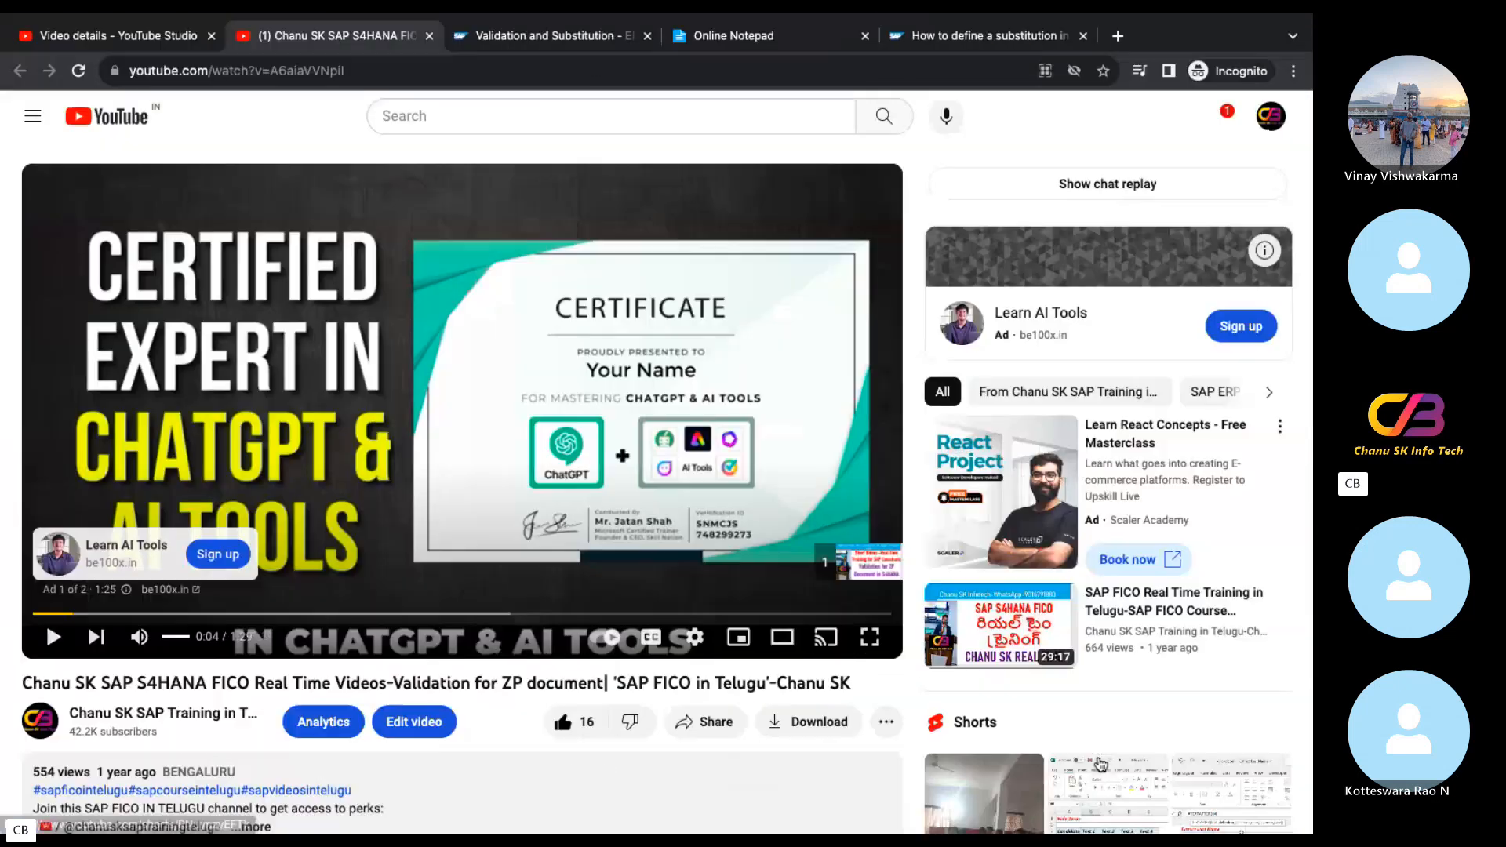
key("ctrl+Left")
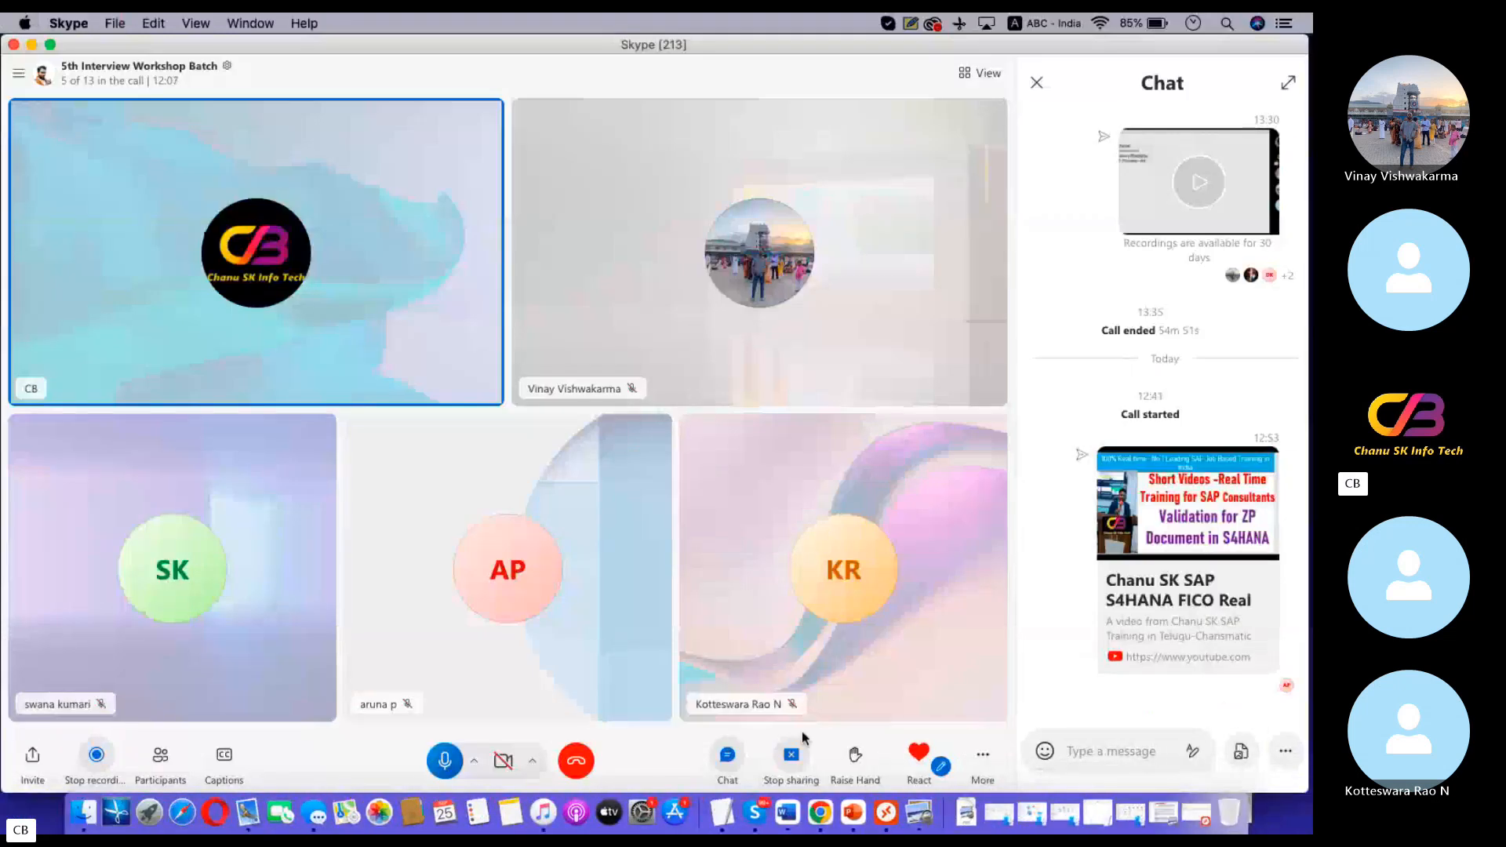
left_click(787, 813)
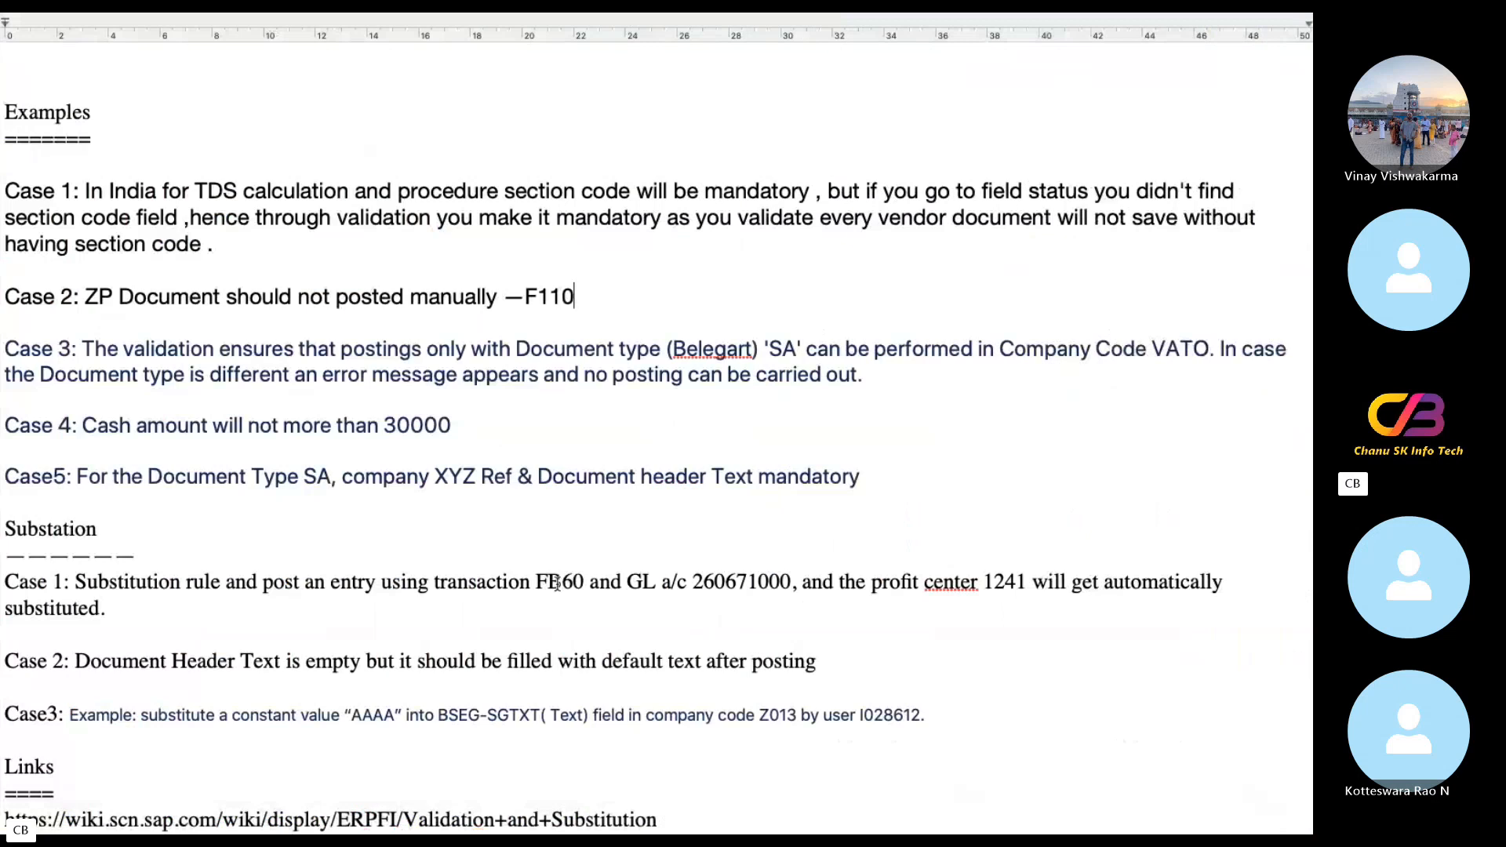
left_click_drag(862, 477, 1, 481)
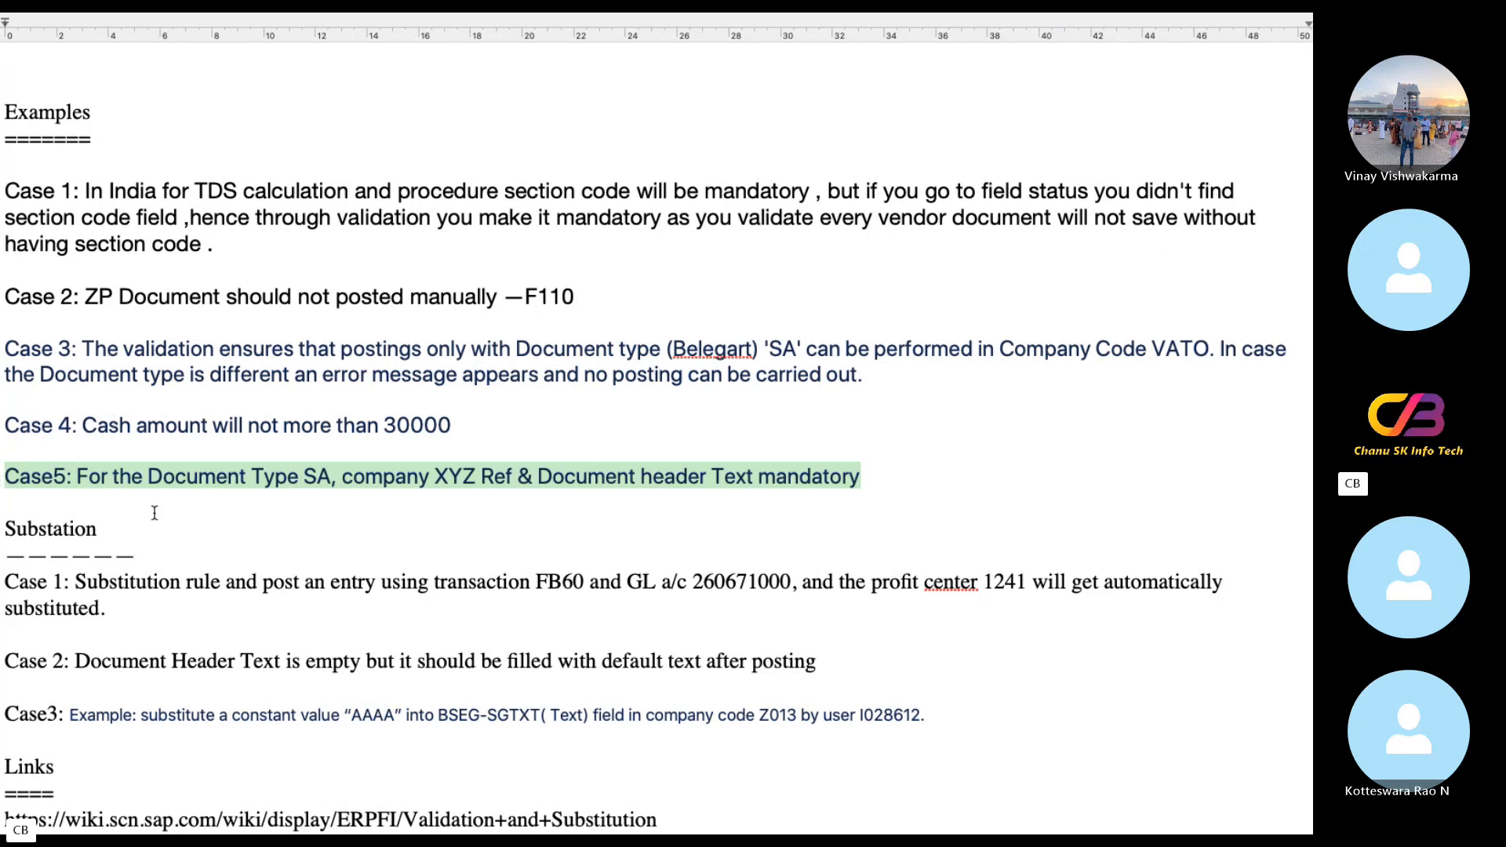
left_click_drag(577, 297, 14, 297)
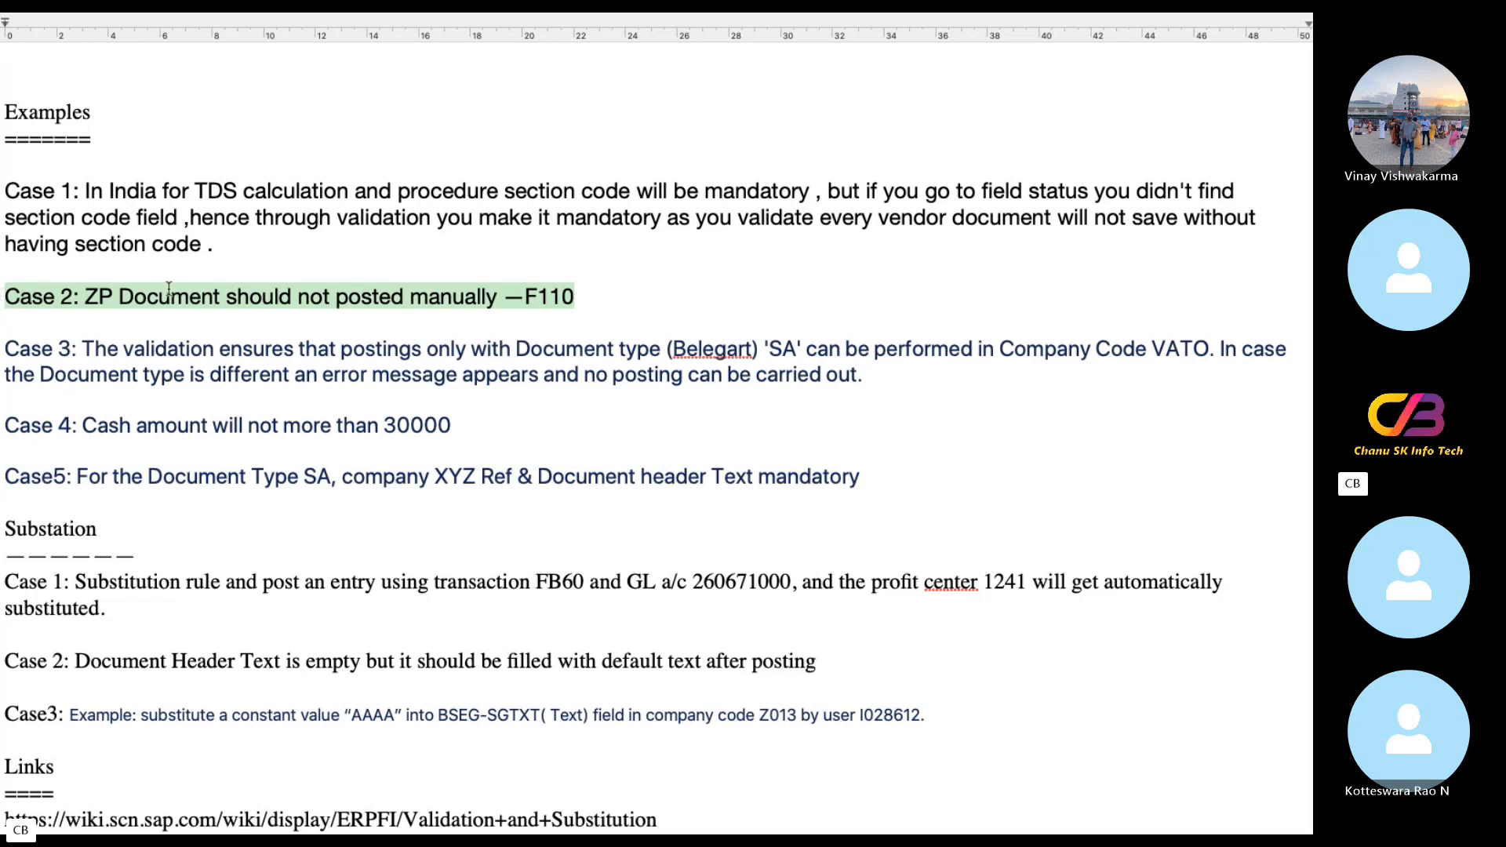
left_click(599, 302)
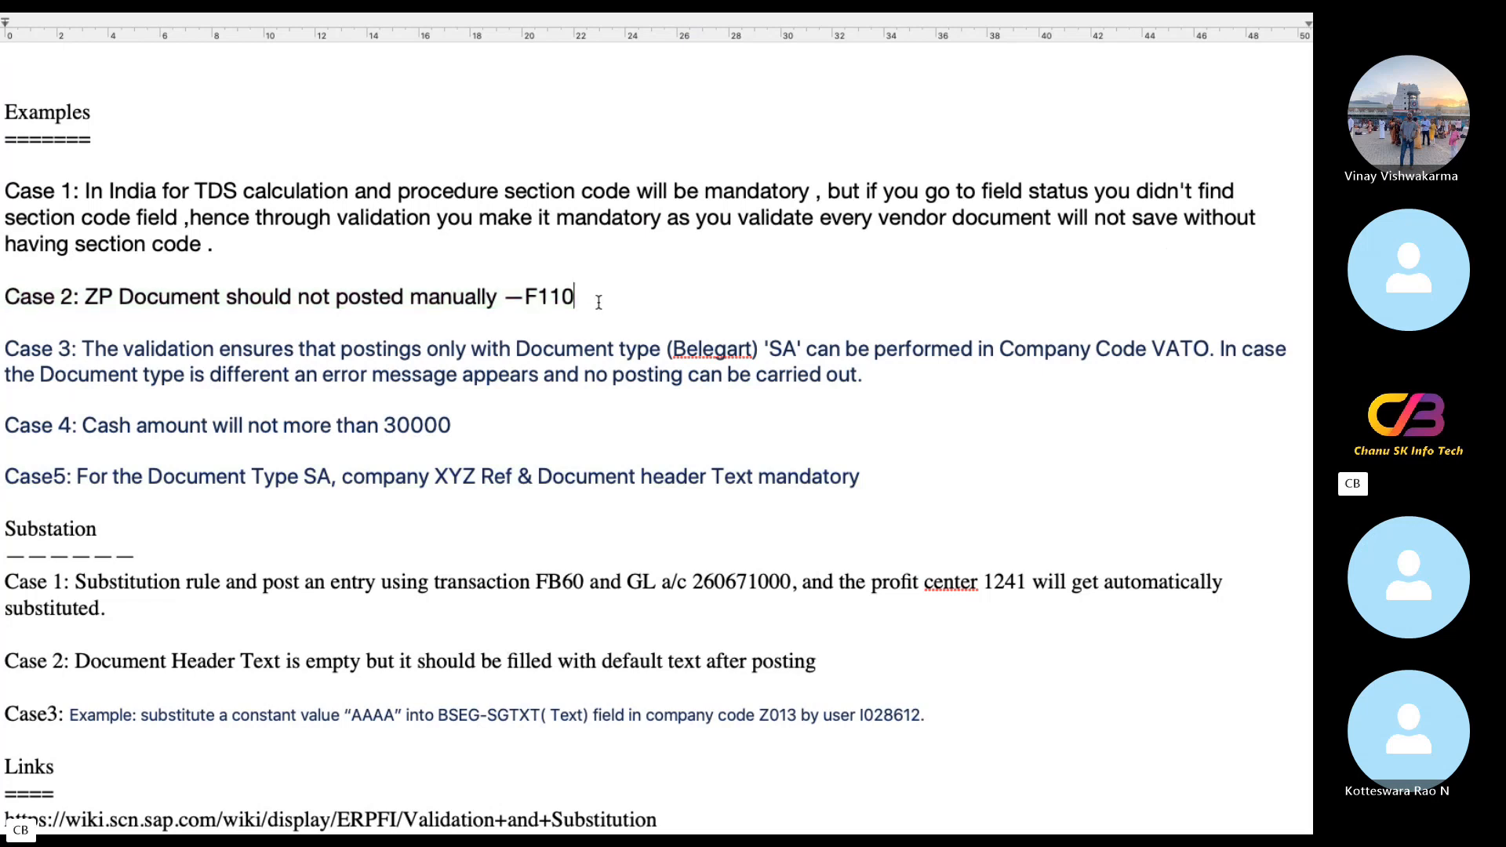
type("—ABC")
Copy the notes from the Examples heading through the wiki link and send them in the Skype call chat.
left_click_drag(8, 114, 658, 824)
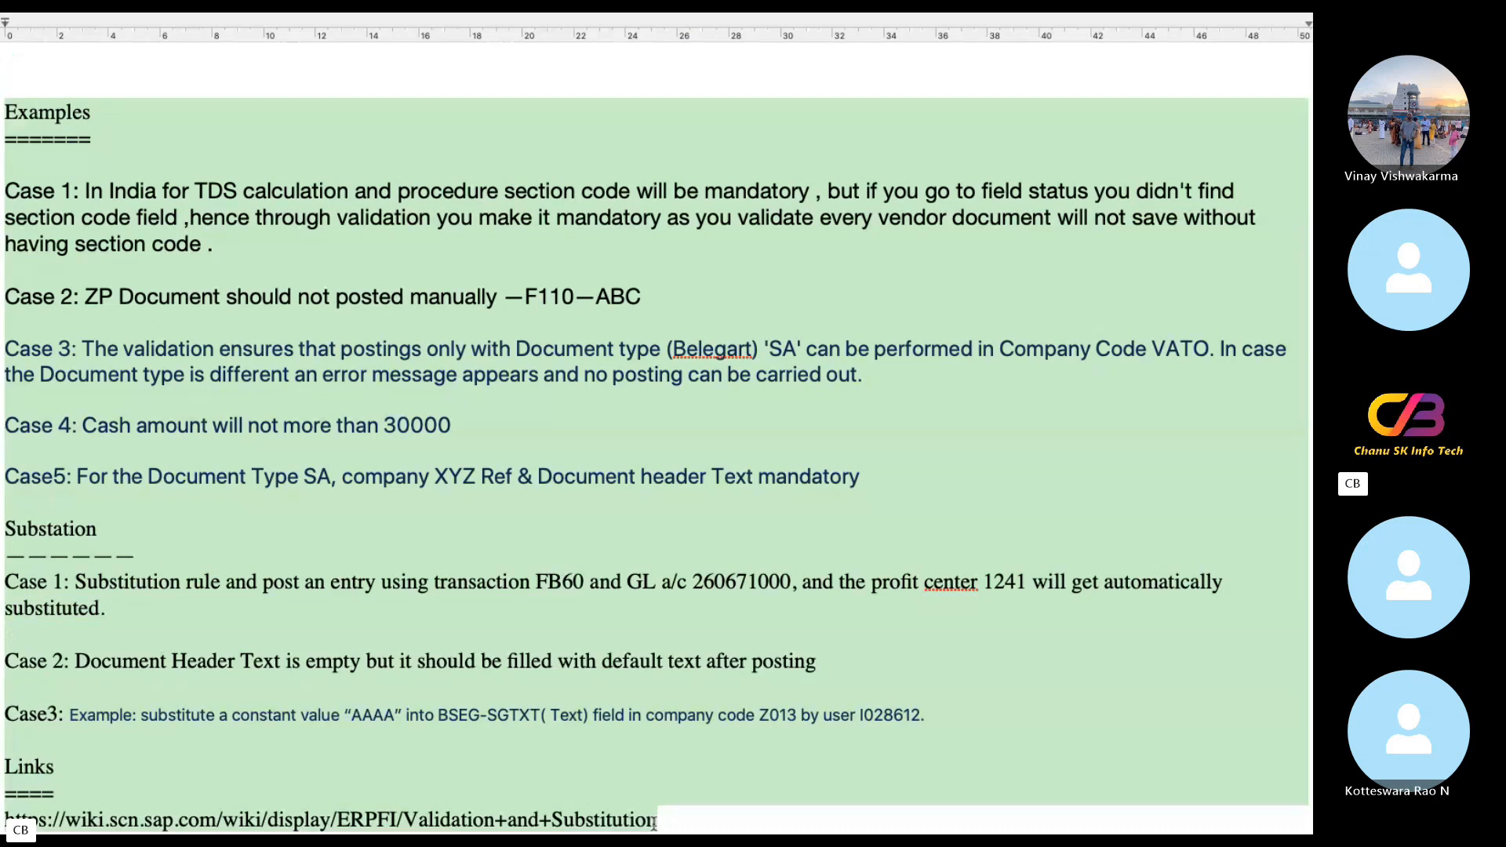
key("super+Tab")
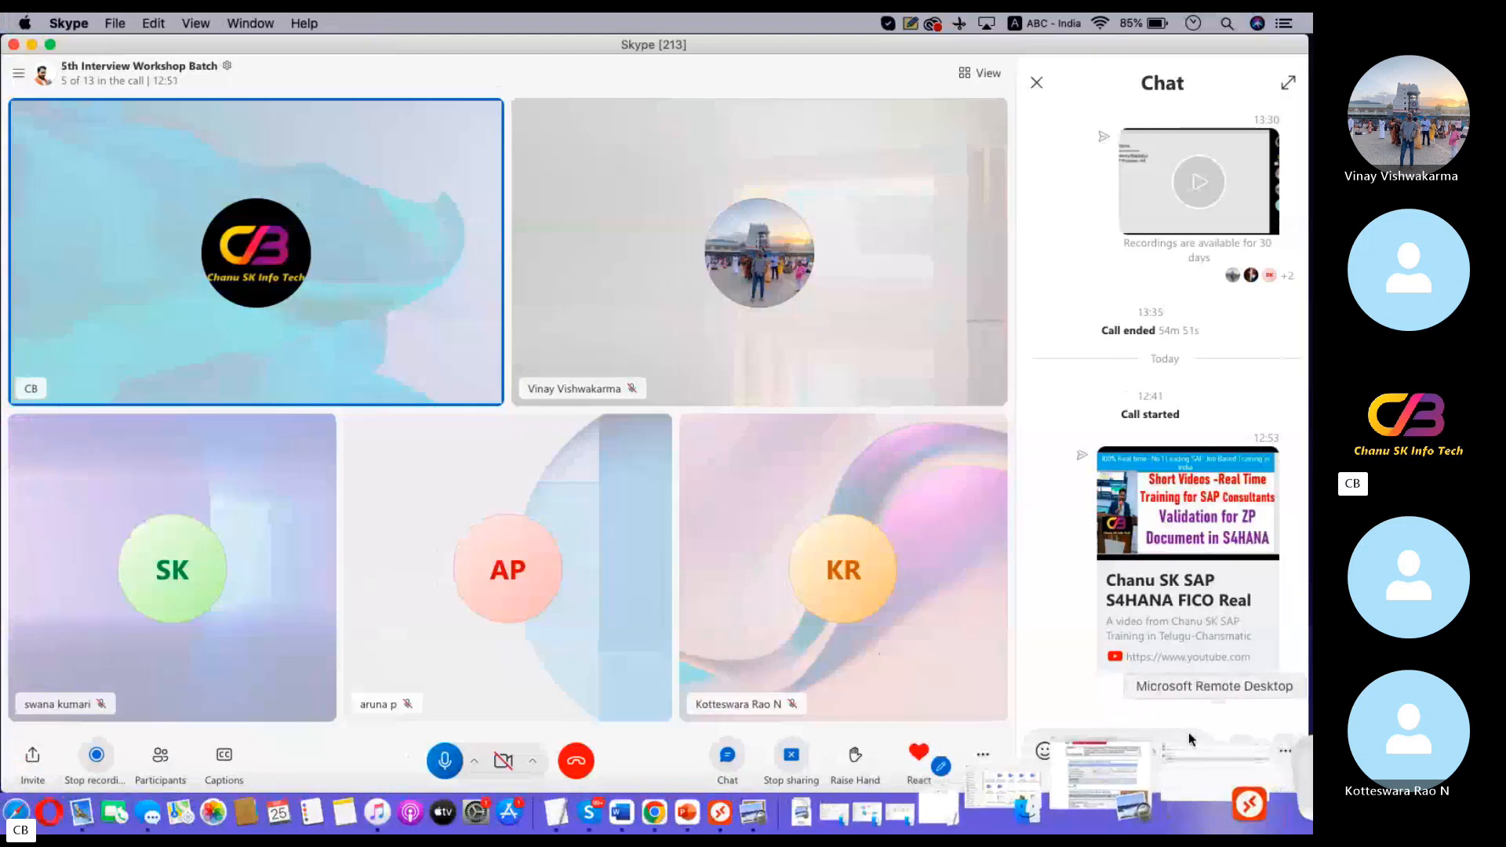
key("super+v")
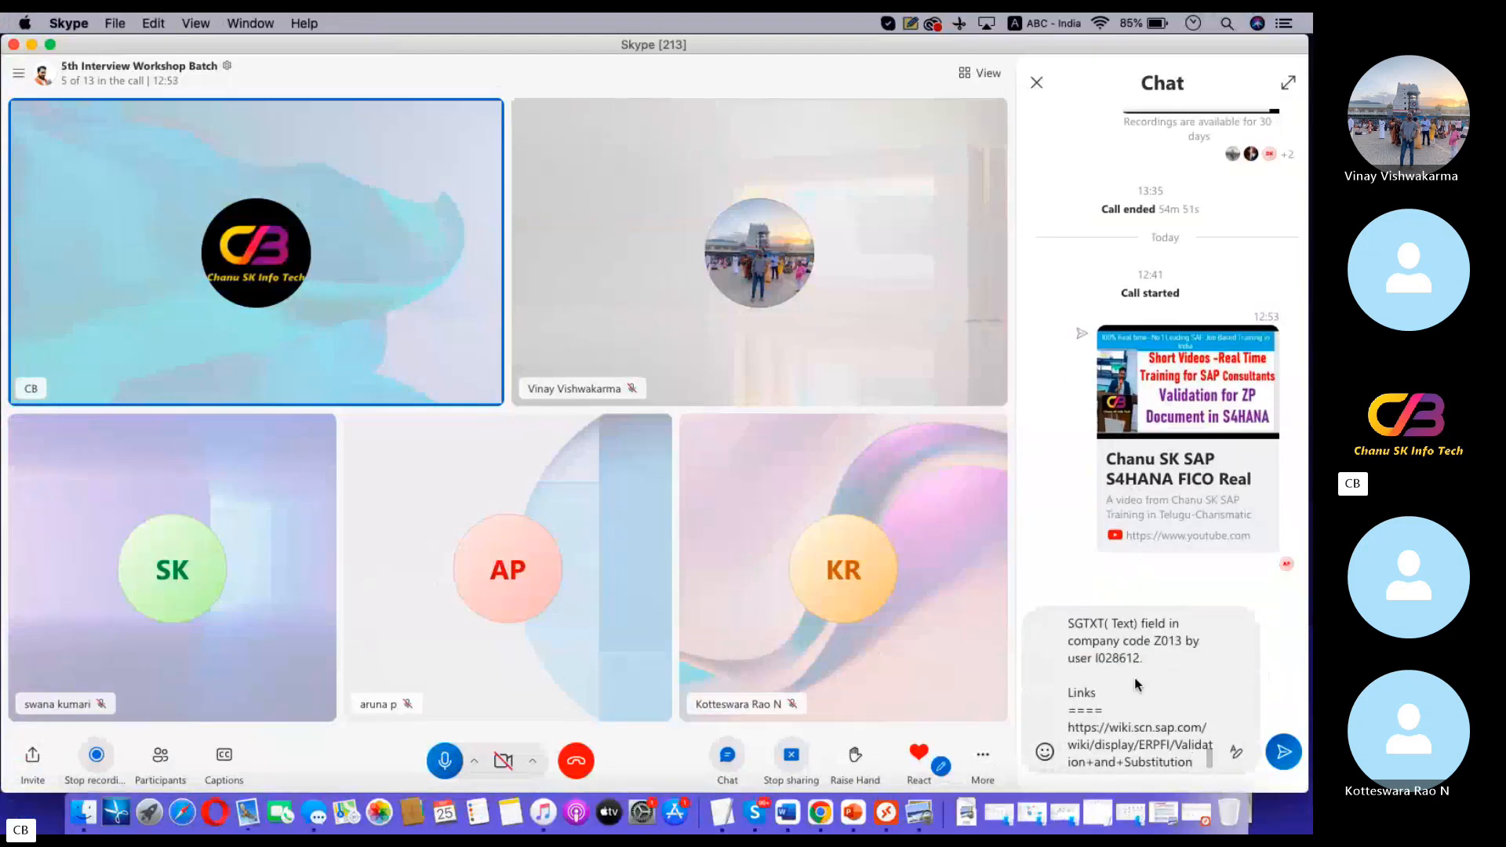
key("super+z")
Return to the notes document and highlight the Case 1 paragraph on the mandatory TDS section code.
key("super+Tab")
left_click(319, 416)
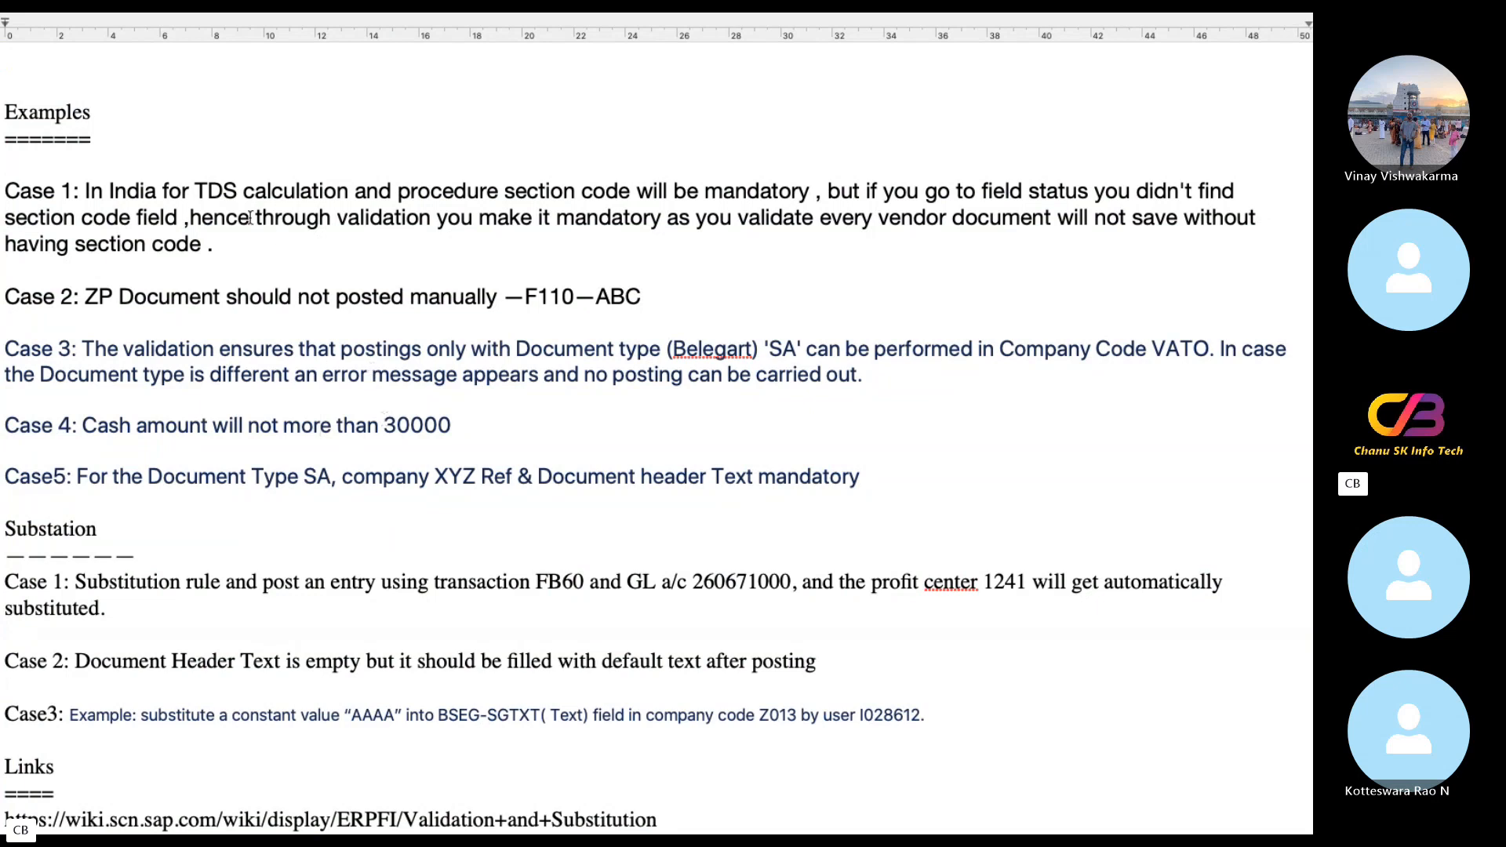
left_click(75, 189)
left_click_drag(214, 244, 2, 190)
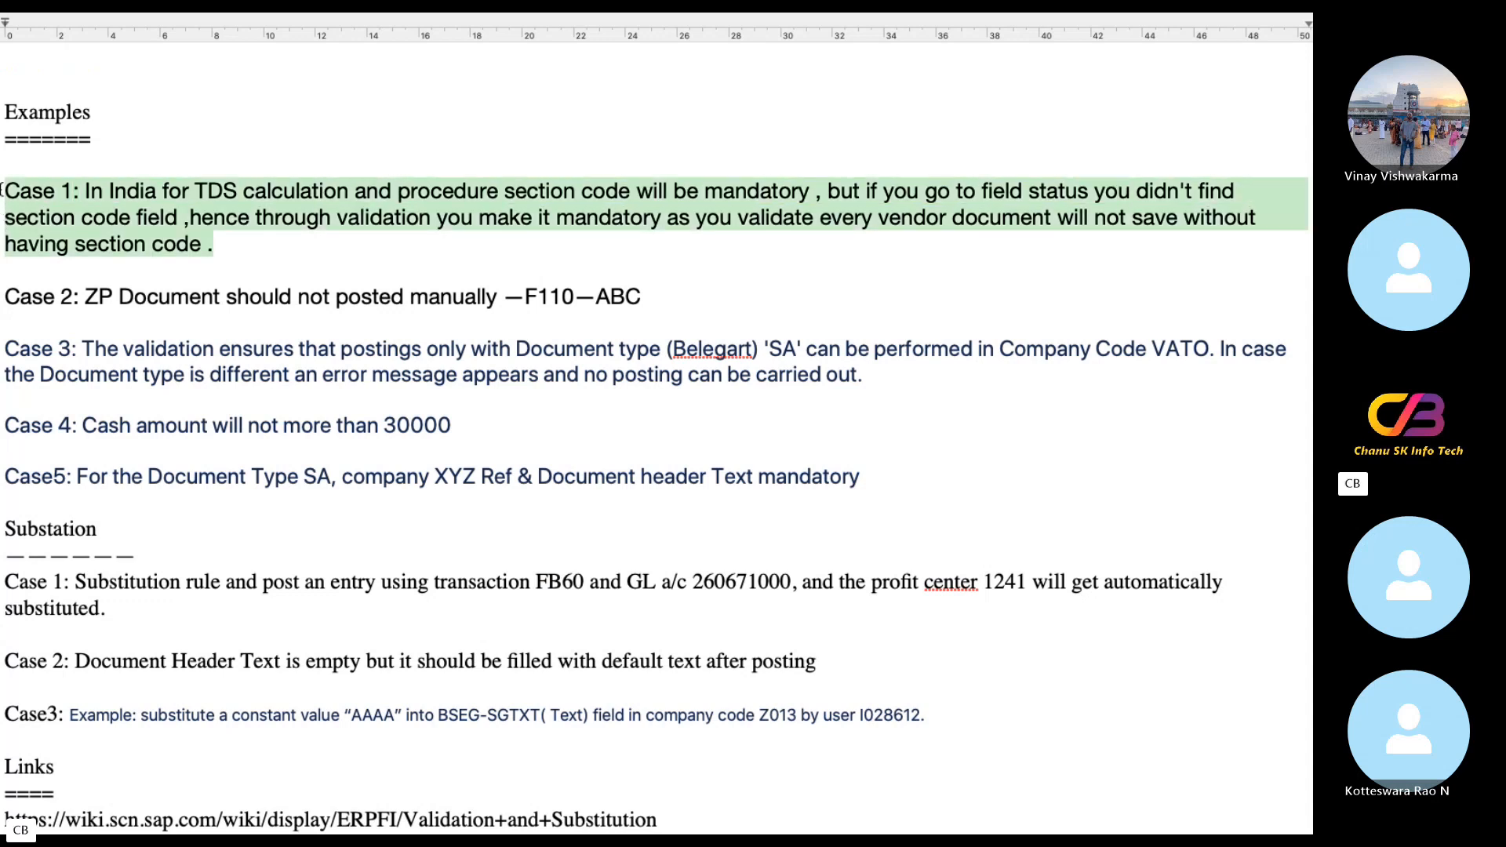
key("ctrl+Left")
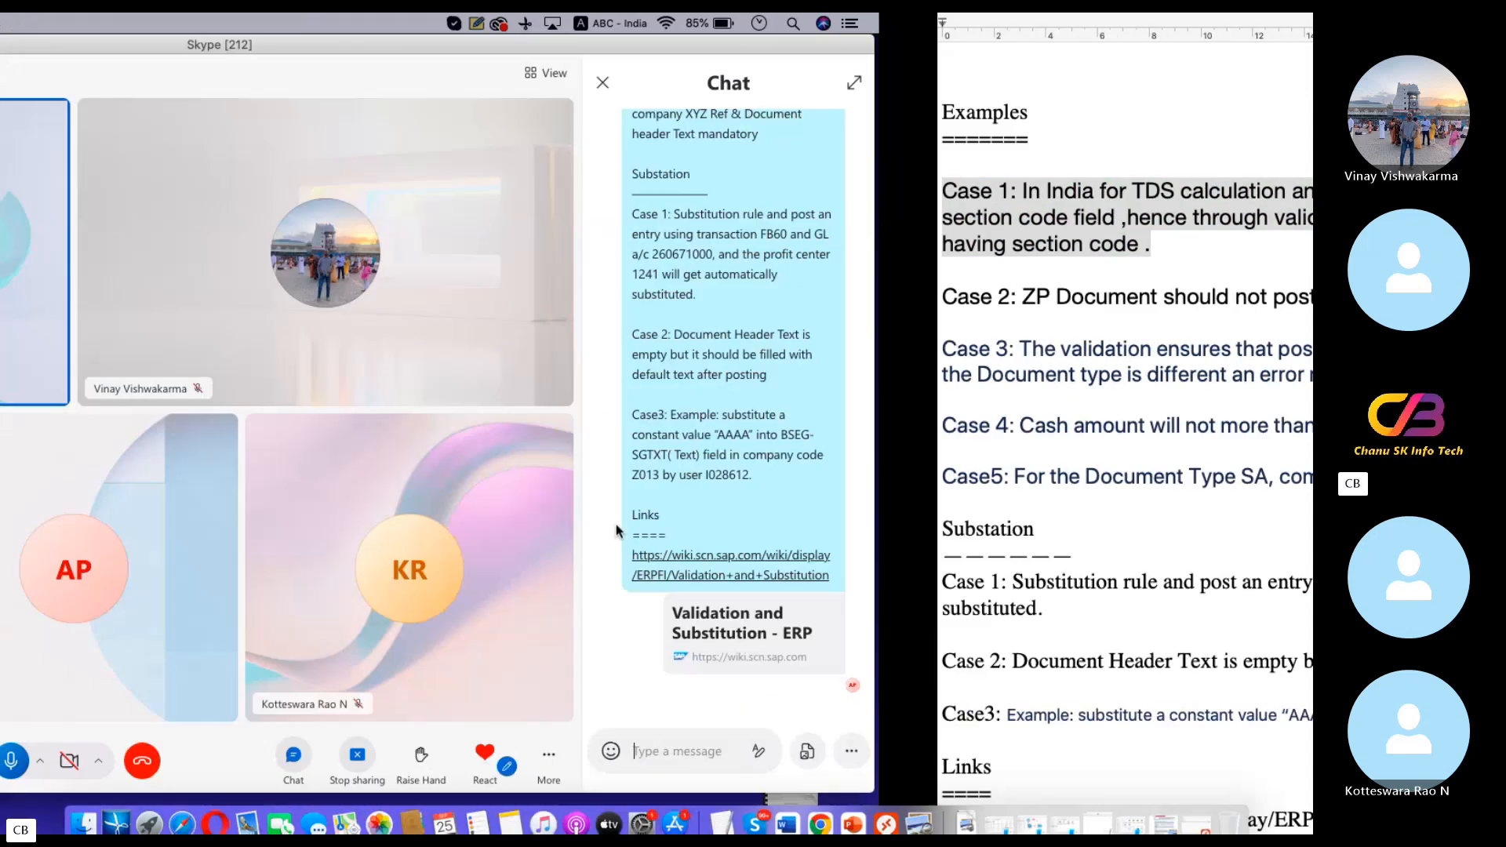
key("ctrl+Right")
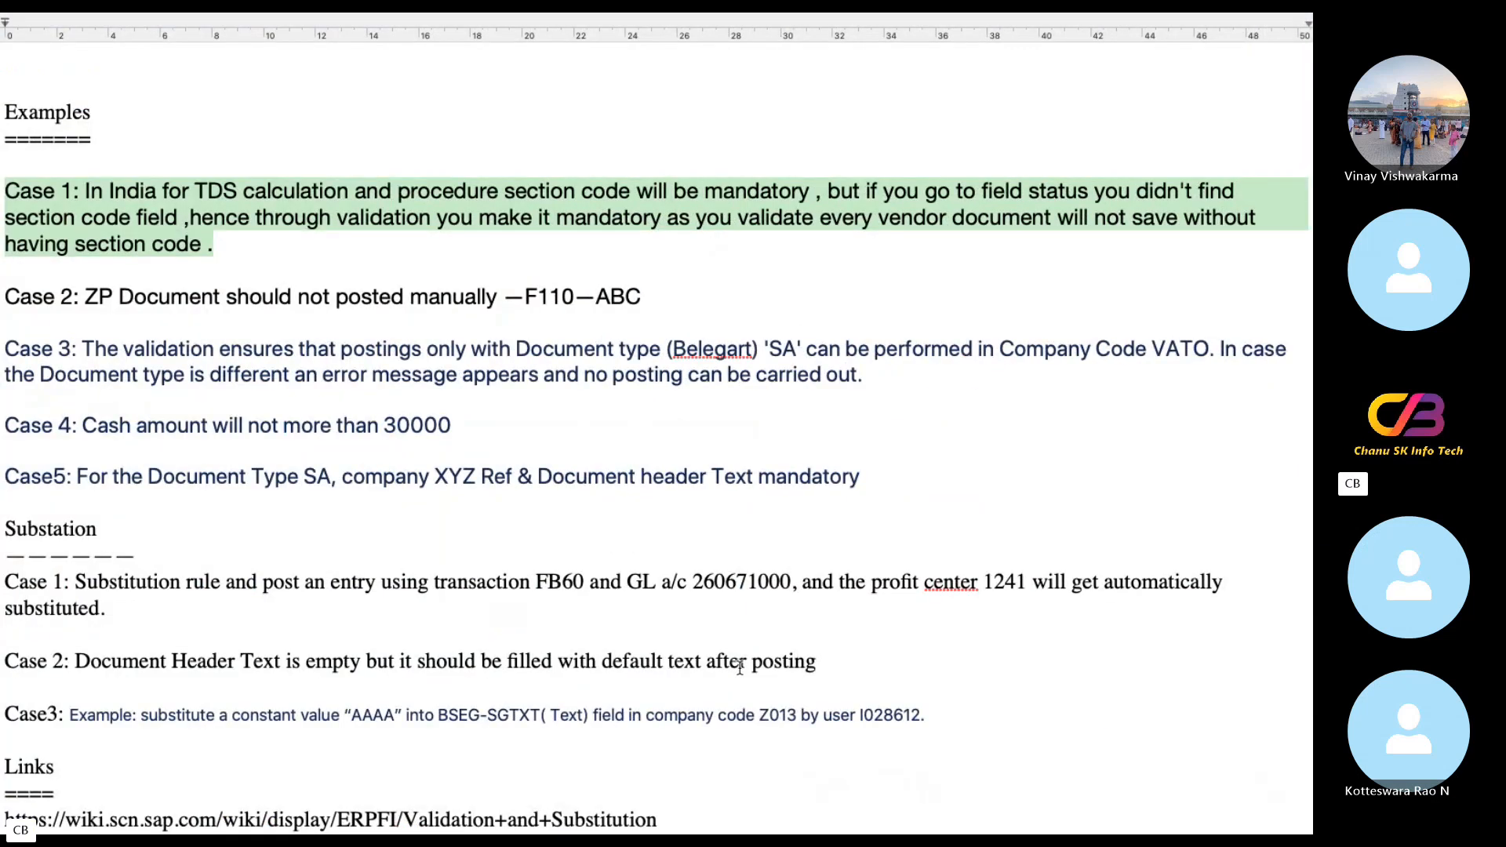
Switch to the SAP session in Microsoft Remote Desktop and exit the document display and G/L posting, discarding the unsaved data.
key("ctrl+Left")
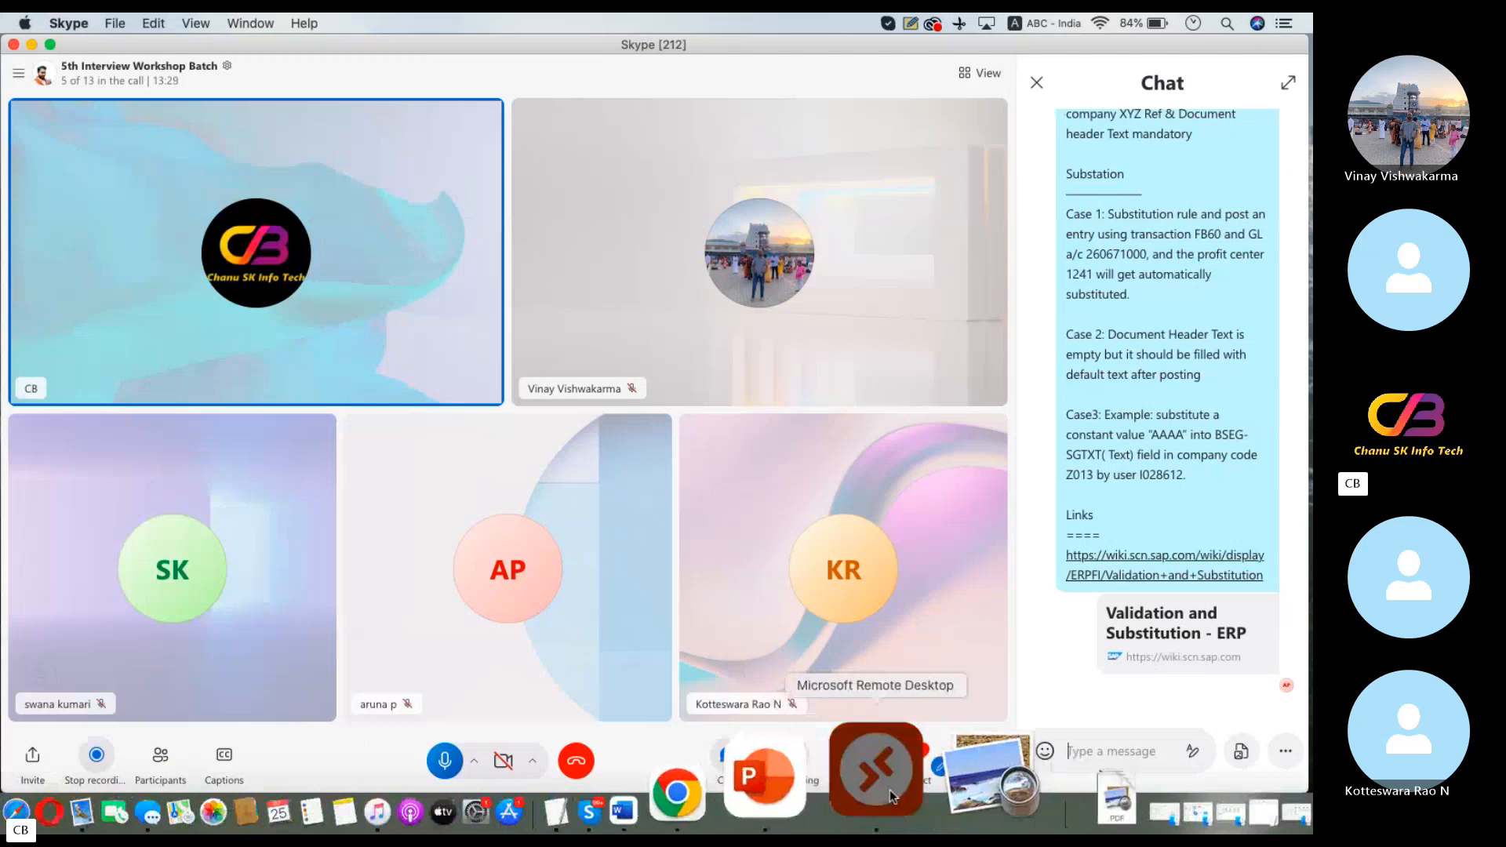
left_click(868, 780)
left_click(792, 265)
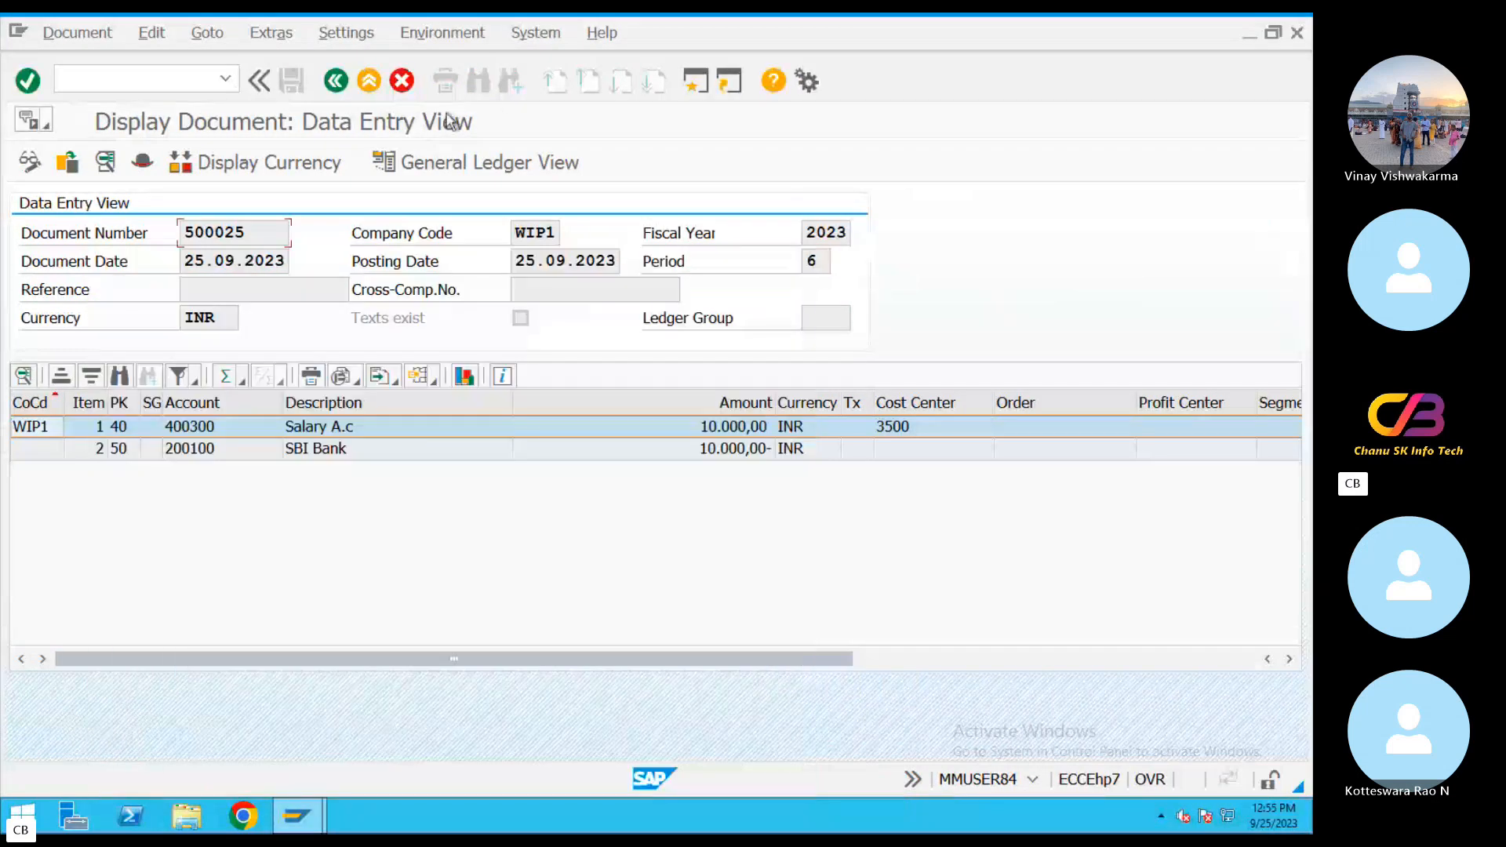
left_click(369, 81)
left_click(369, 81)
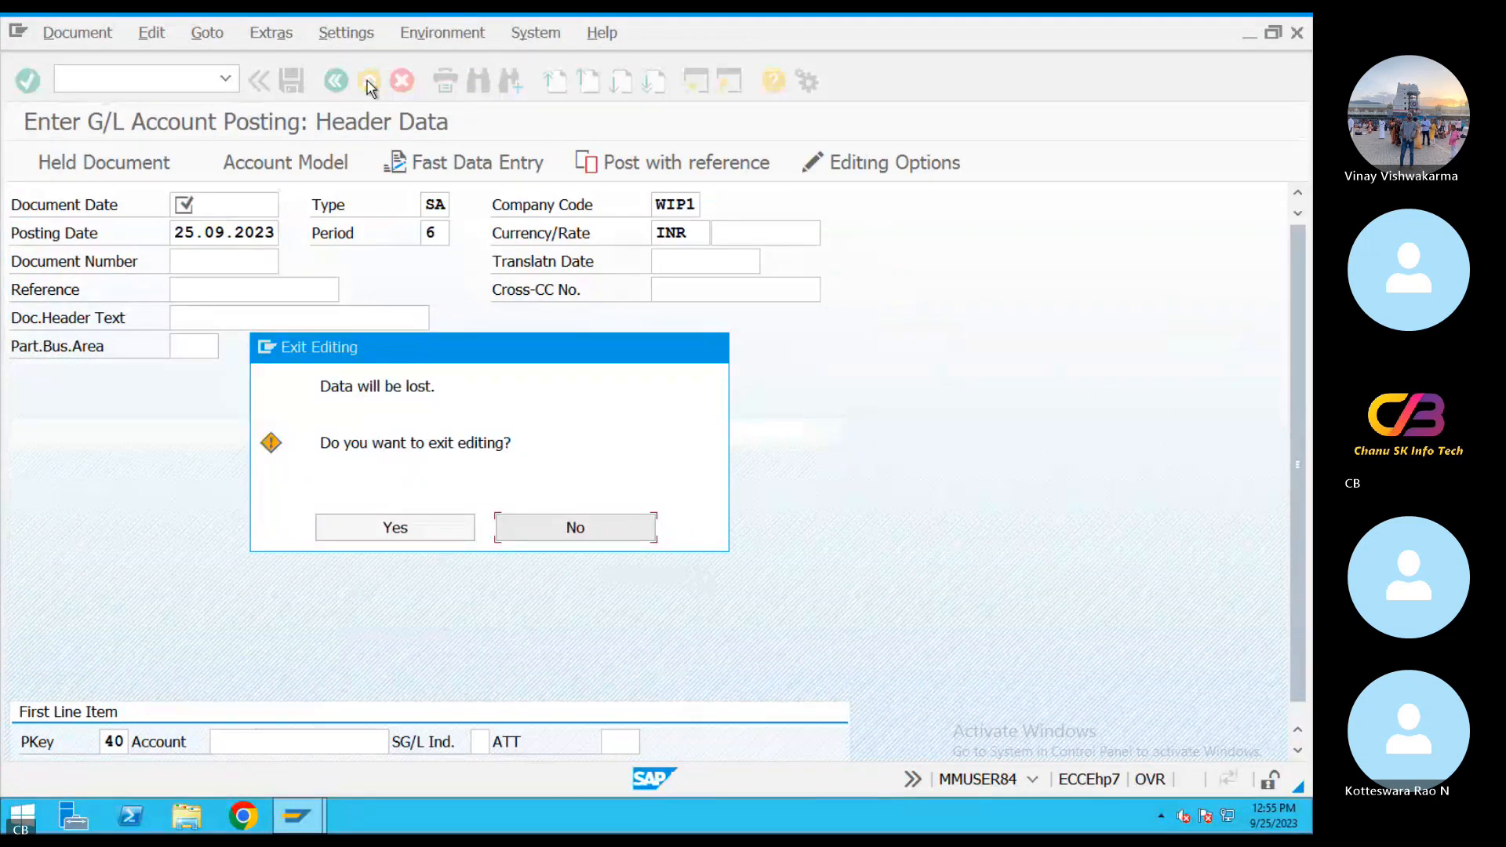
left_click(397, 522)
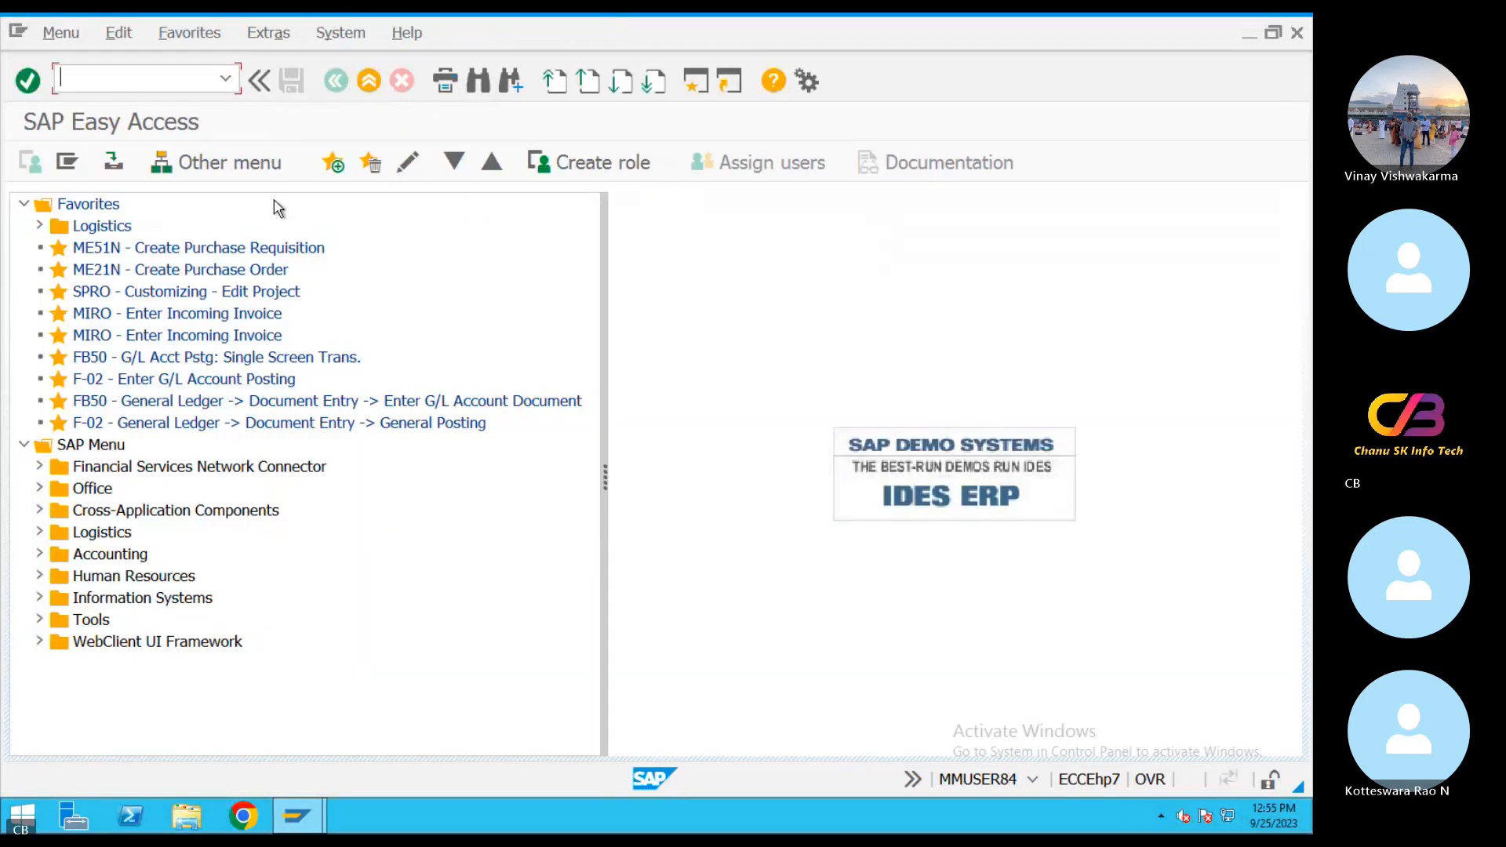
Open transaction FB60 and point out the business place and section code fields in the vendor invoice's basic data.
type("FB60")
key("Return")
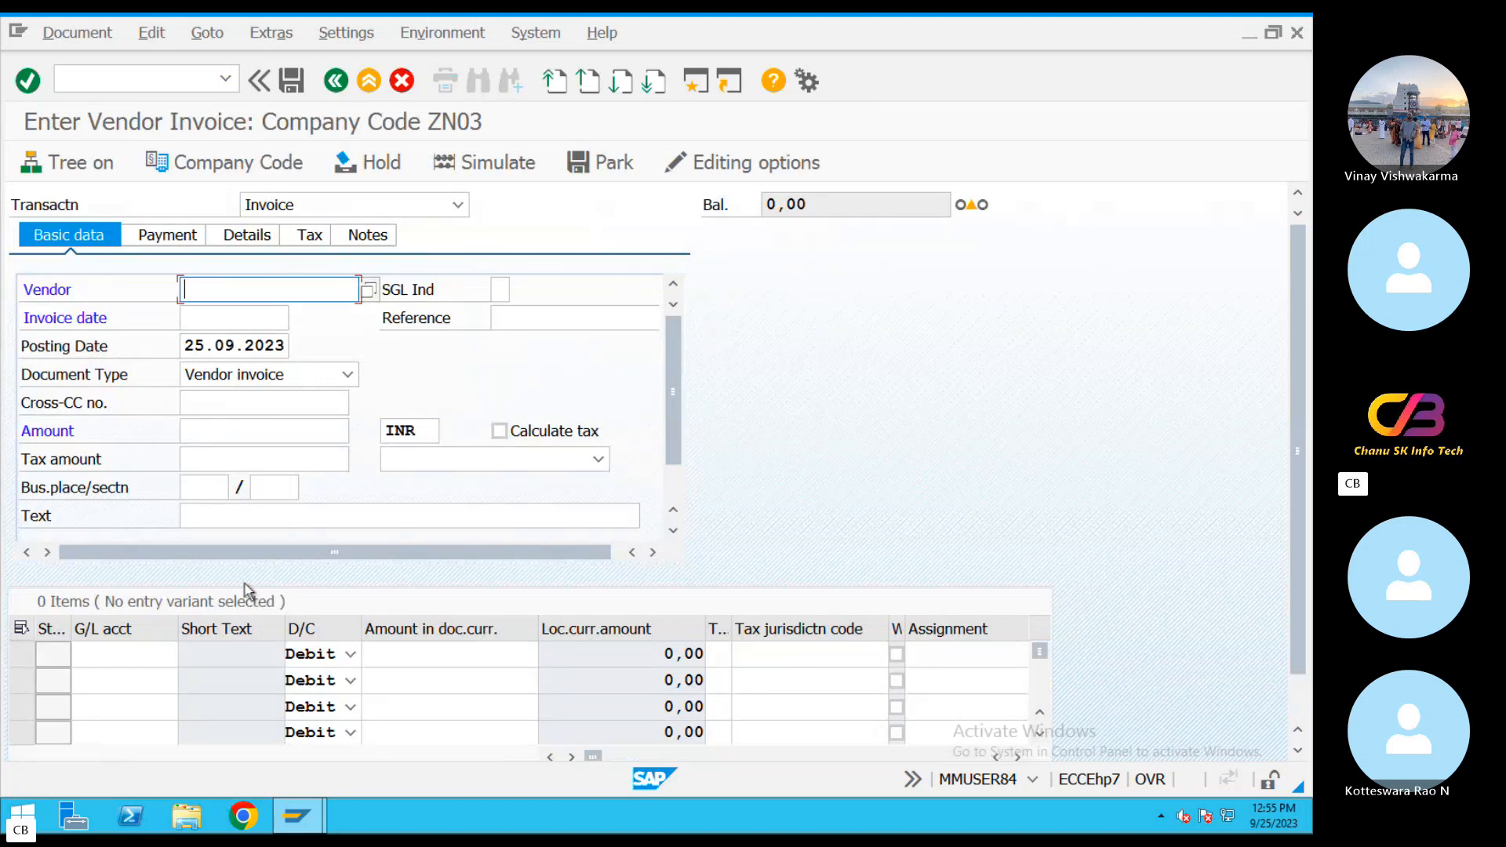
left_click(202, 493)
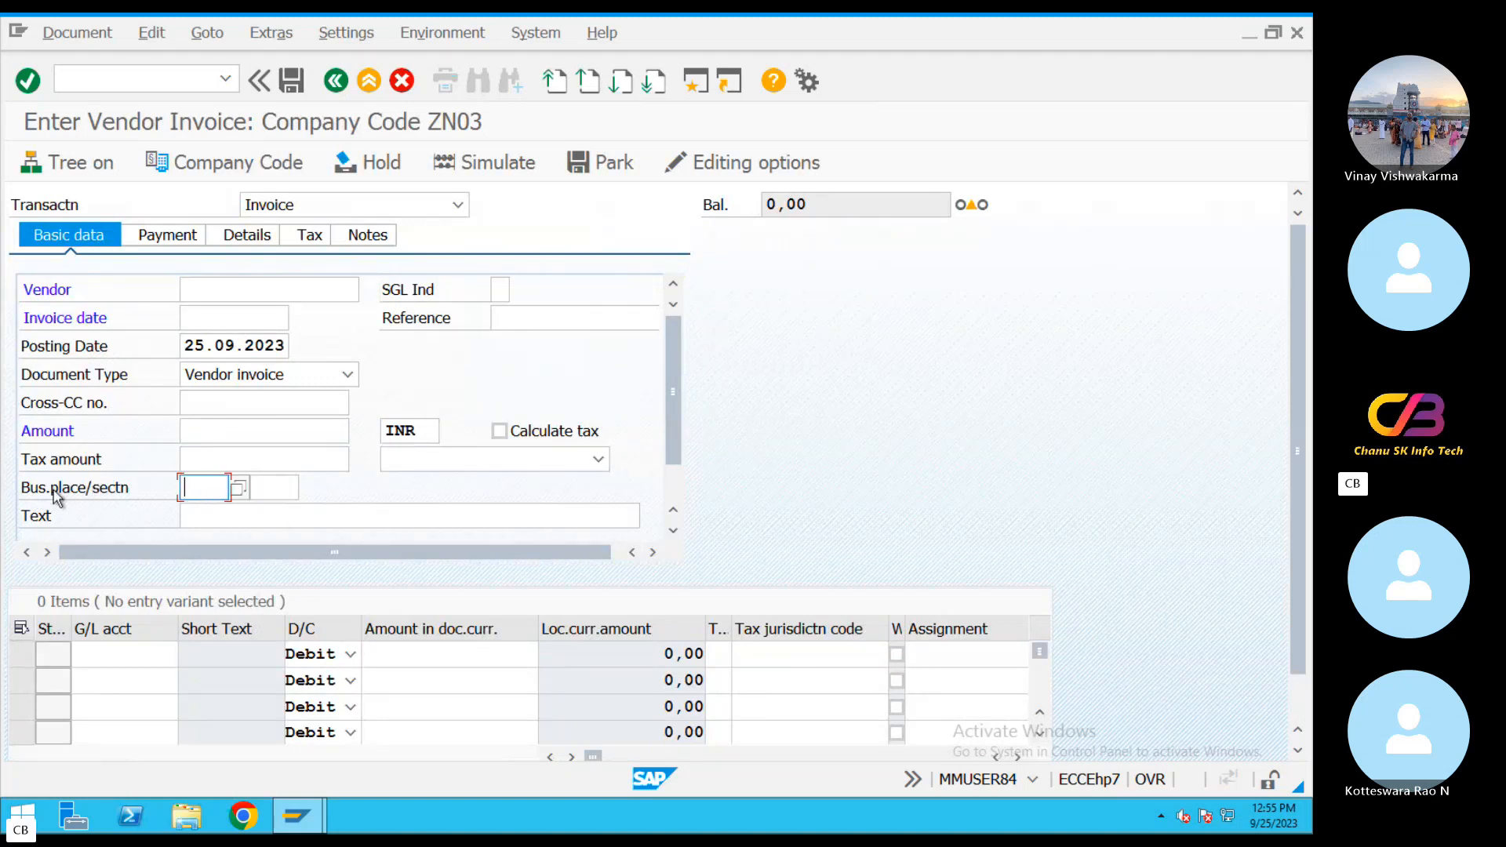
left_click(272, 491)
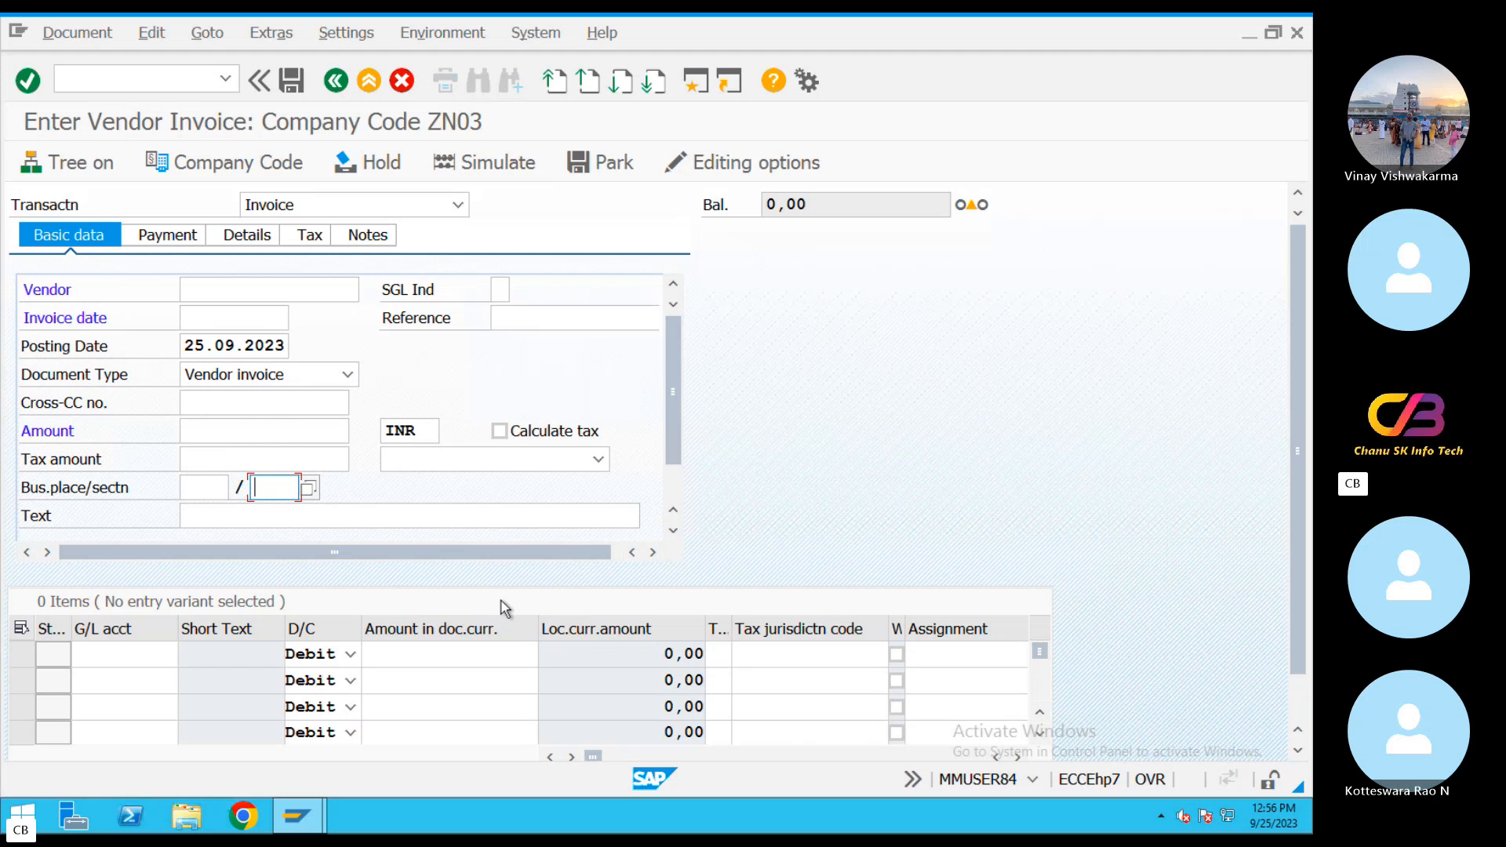
Switch back to the notes document and highlight Case 1, Case 3, and the whole block of validation Cases 1 to 5.
key("ctrl+Left")
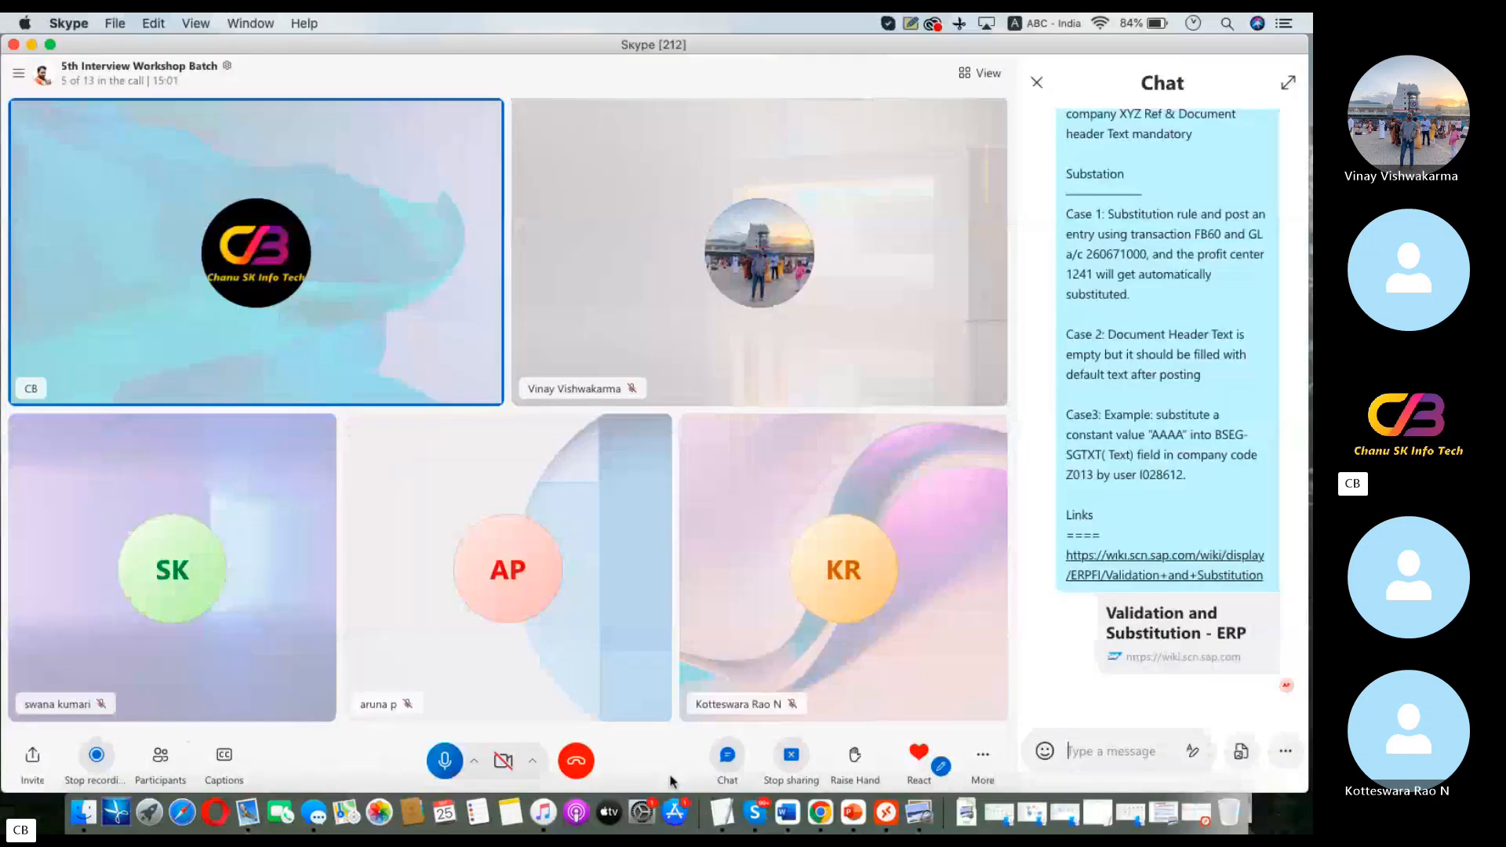
left_click(728, 779)
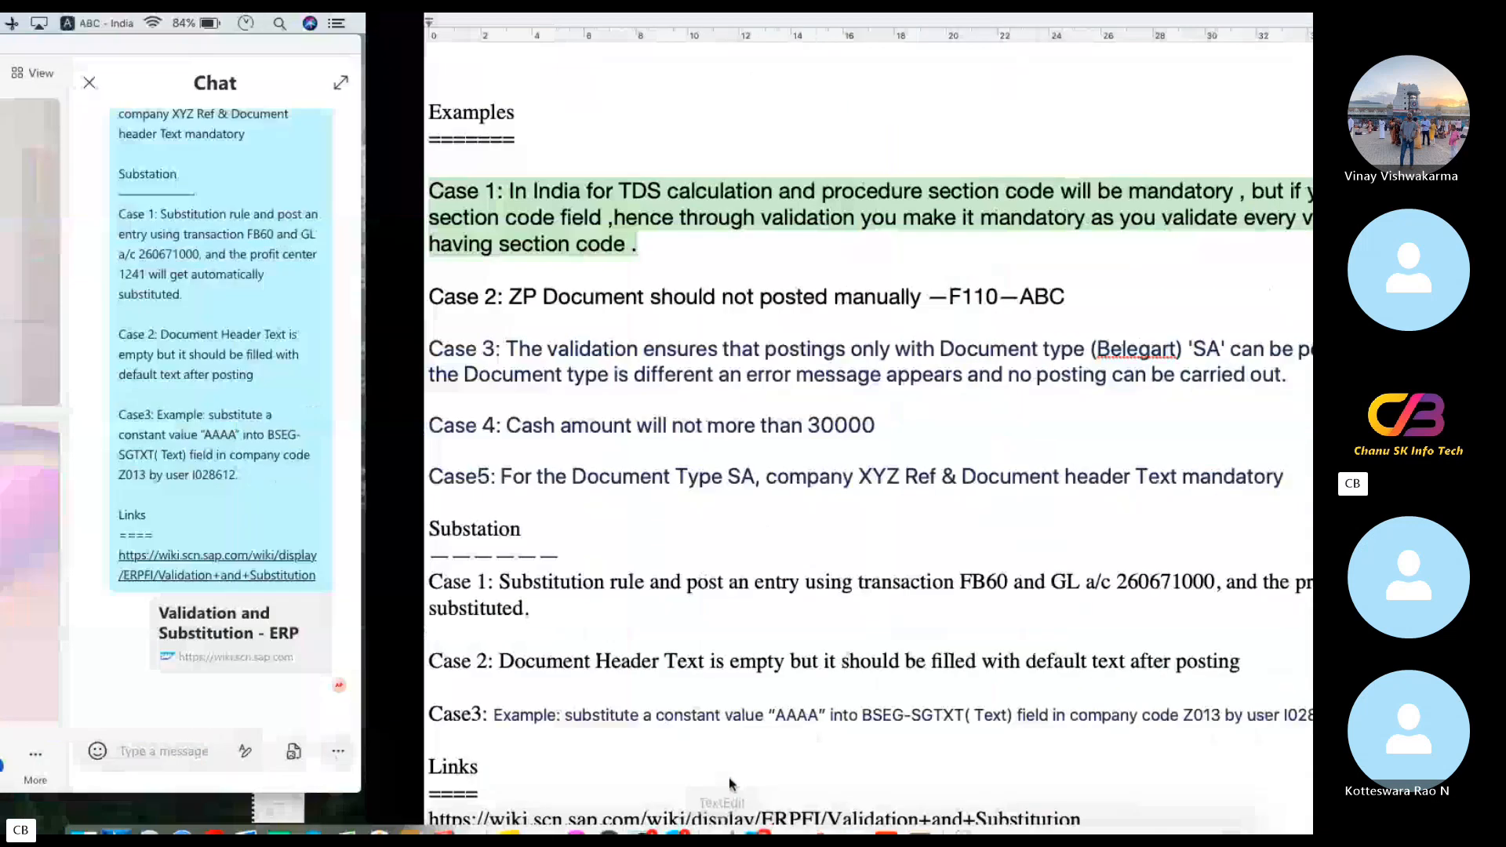
left_click(755, 318)
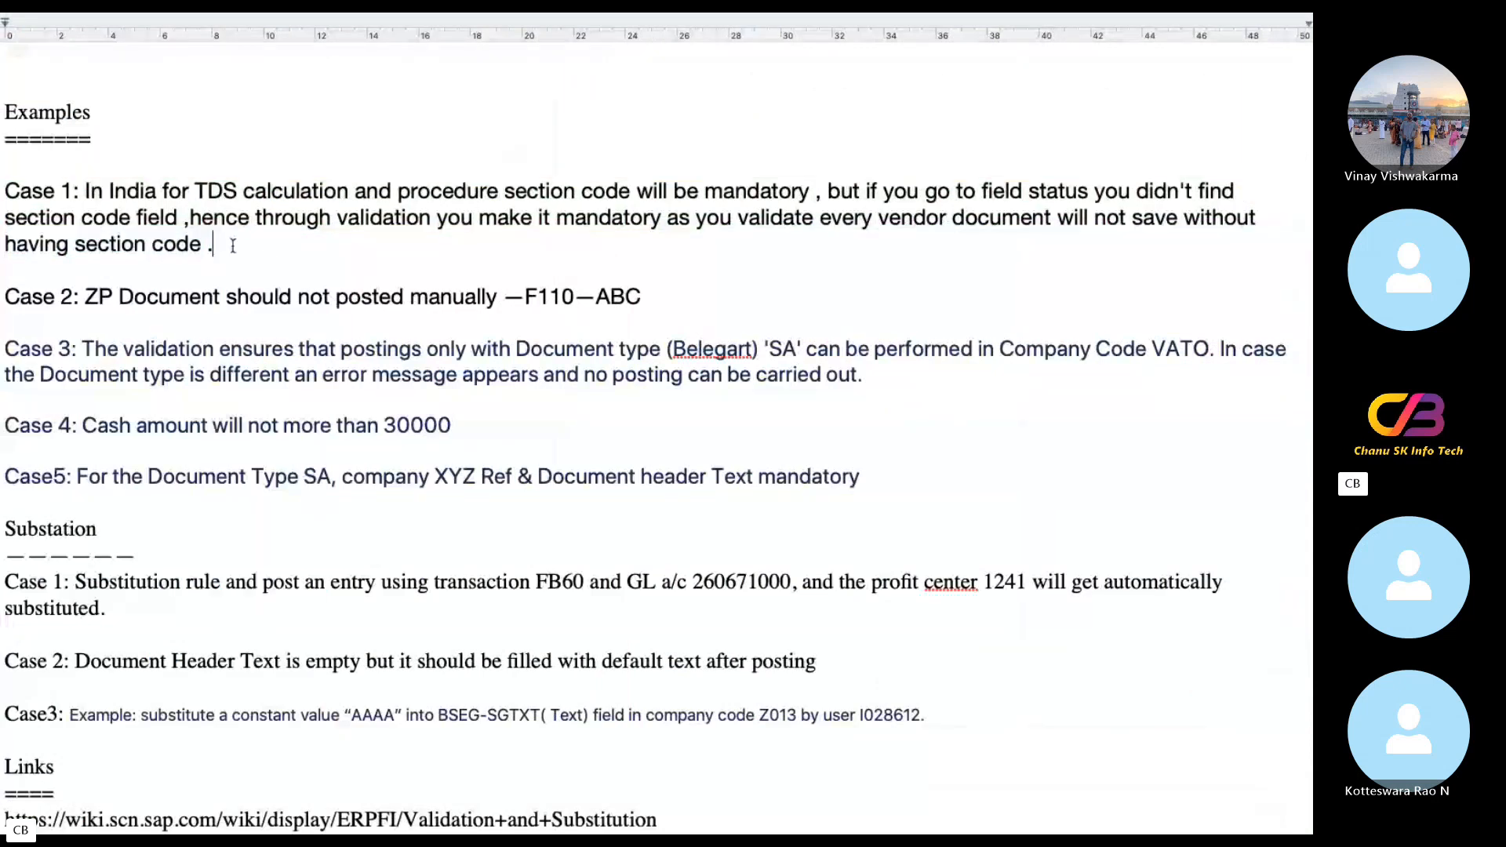
left_click_drag(232, 245, 3, 178)
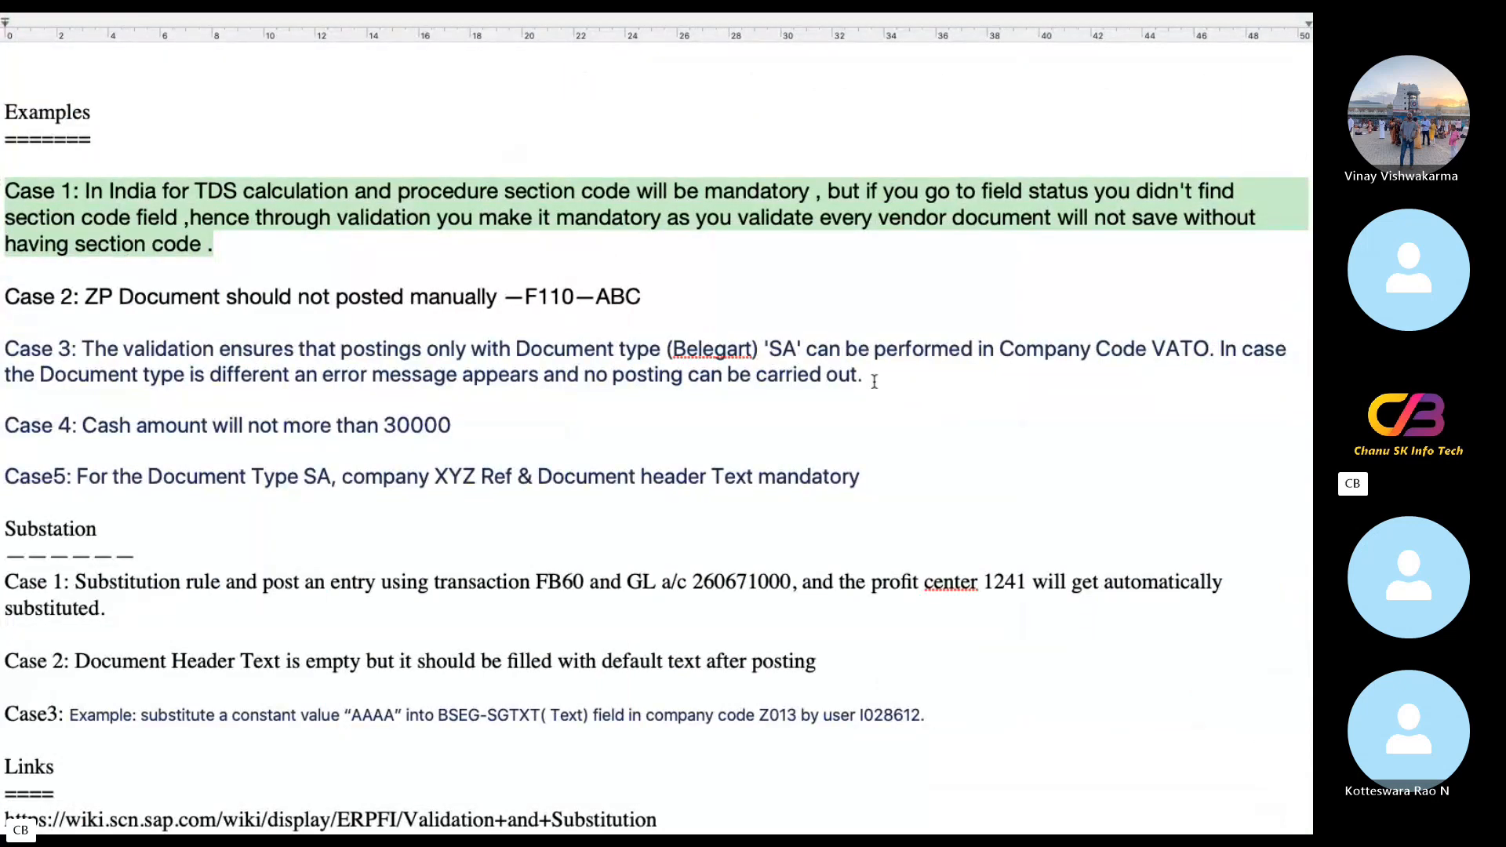
left_click_drag(879, 383, 2, 354)
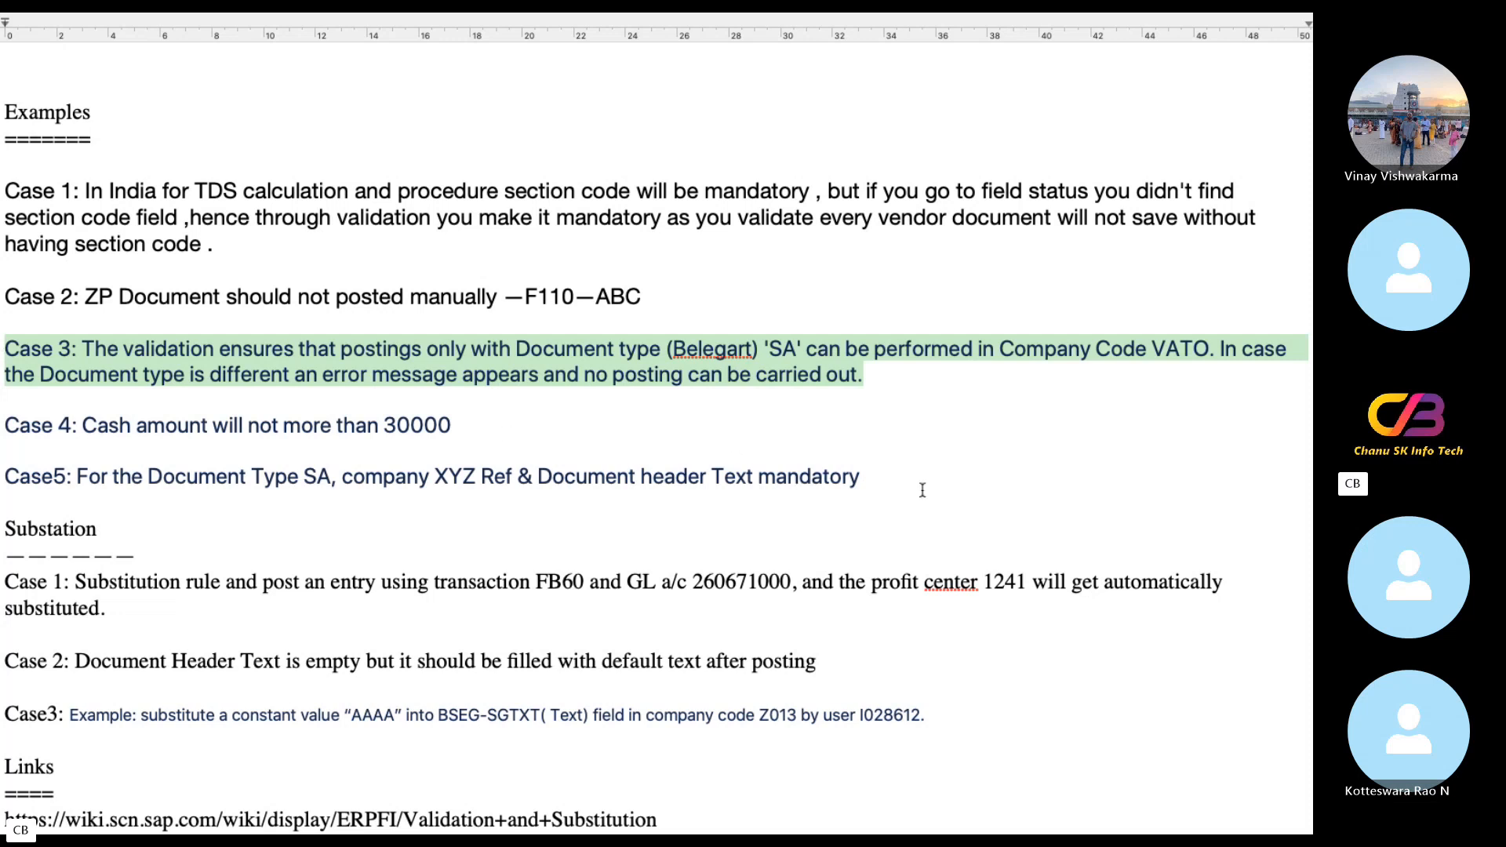
left_click_drag(922, 485, 2, 149)
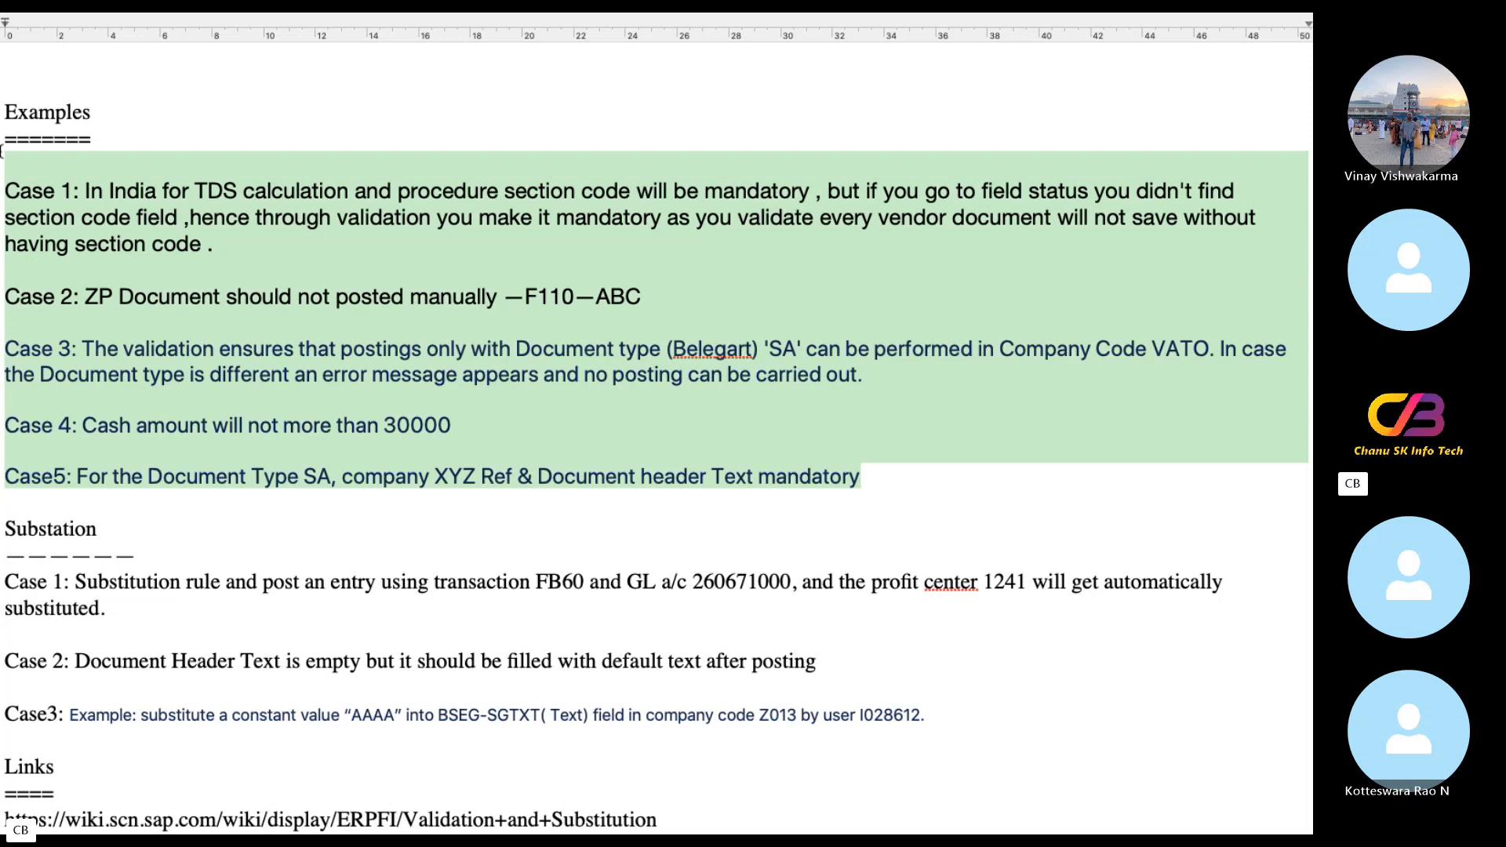
Switch to Google Chrome and bring up the Validation and Substitution wiki page.
key("ctrl+Left")
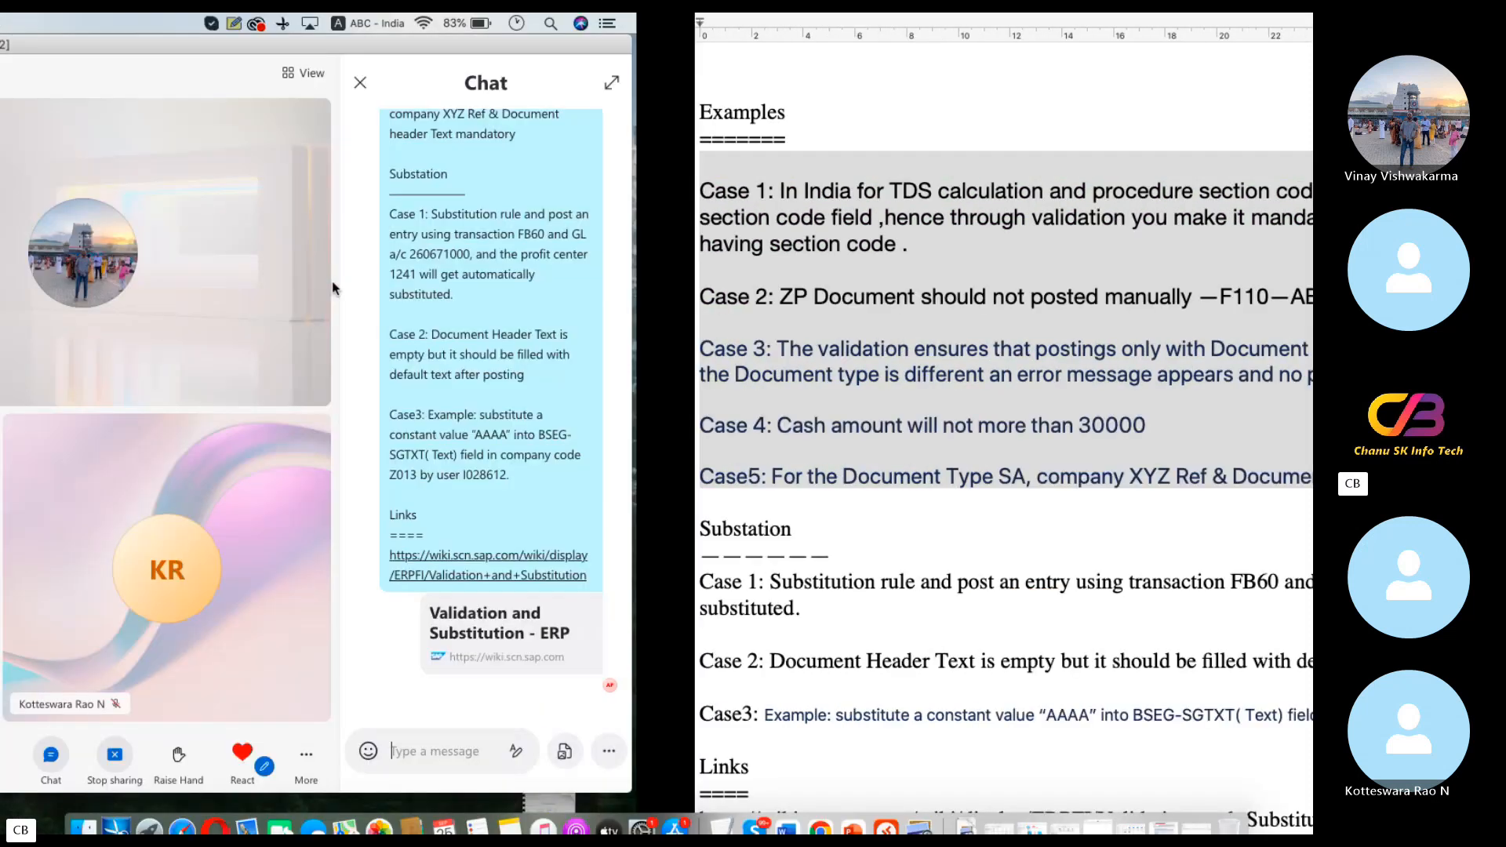
left_click(821, 812)
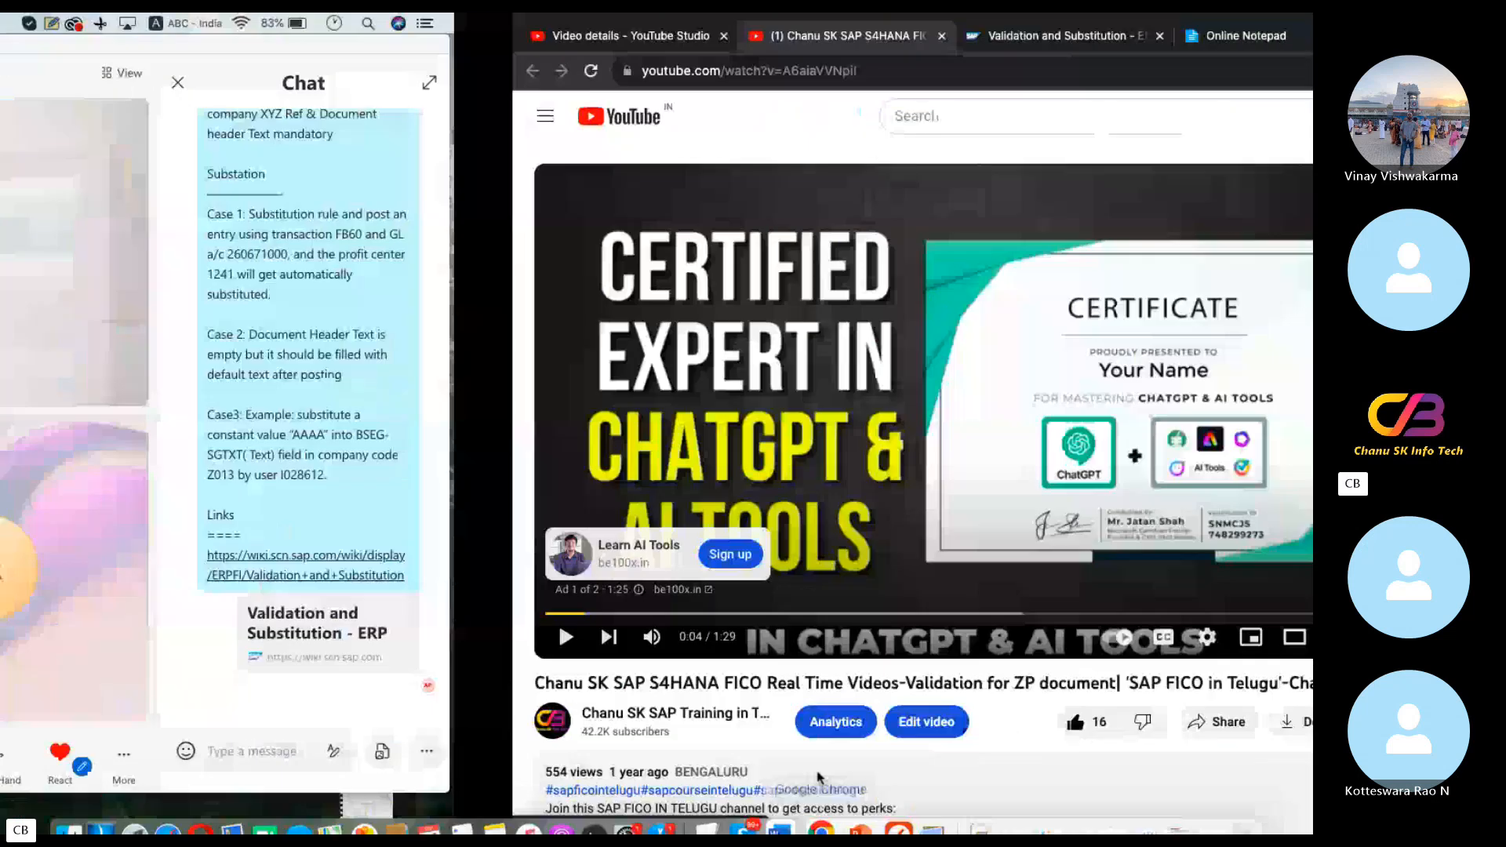
left_click(942, 38)
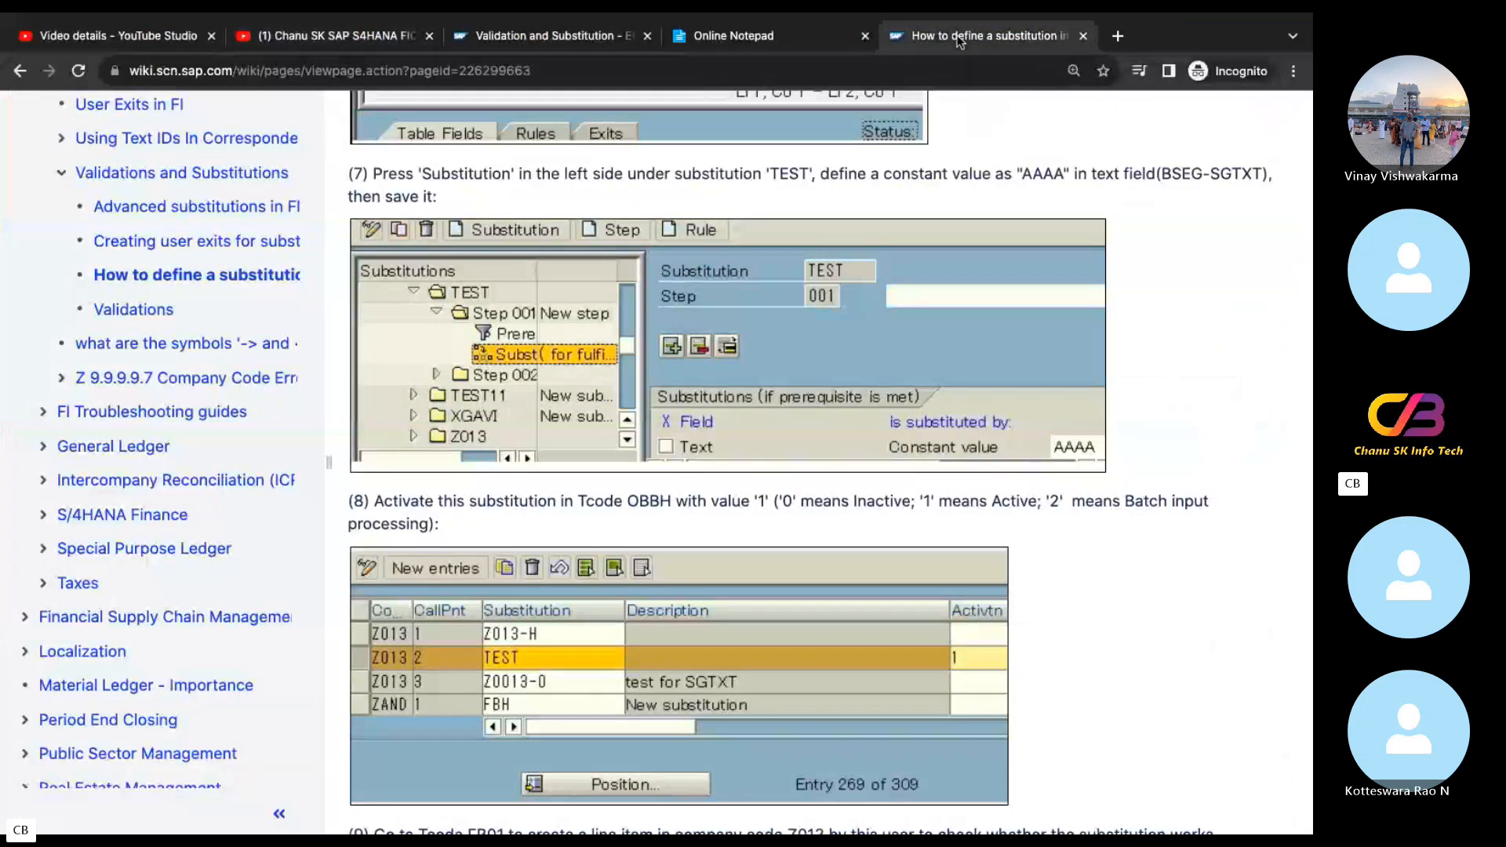
left_click(553, 35)
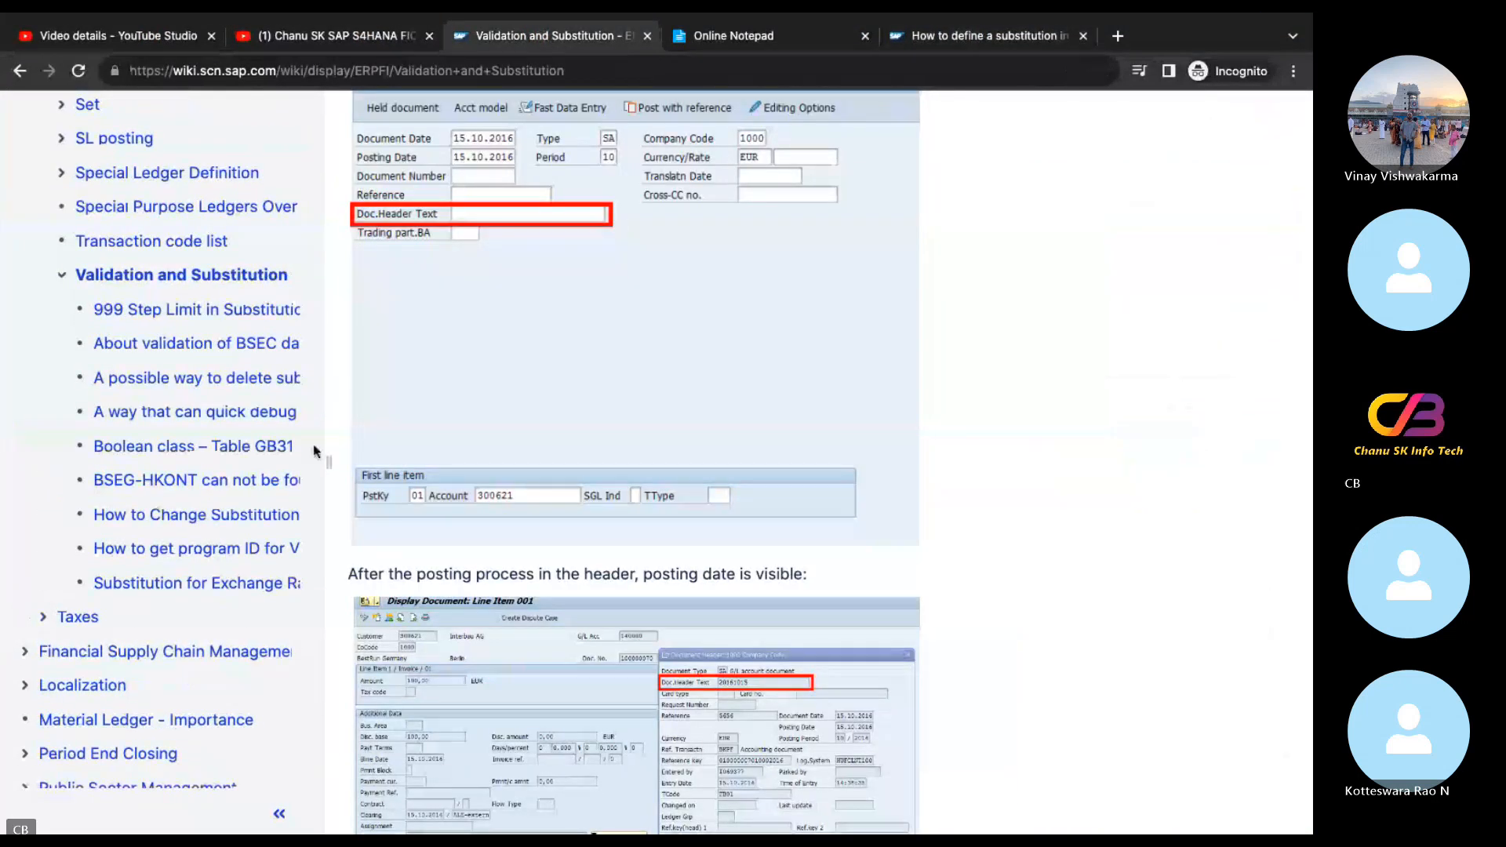
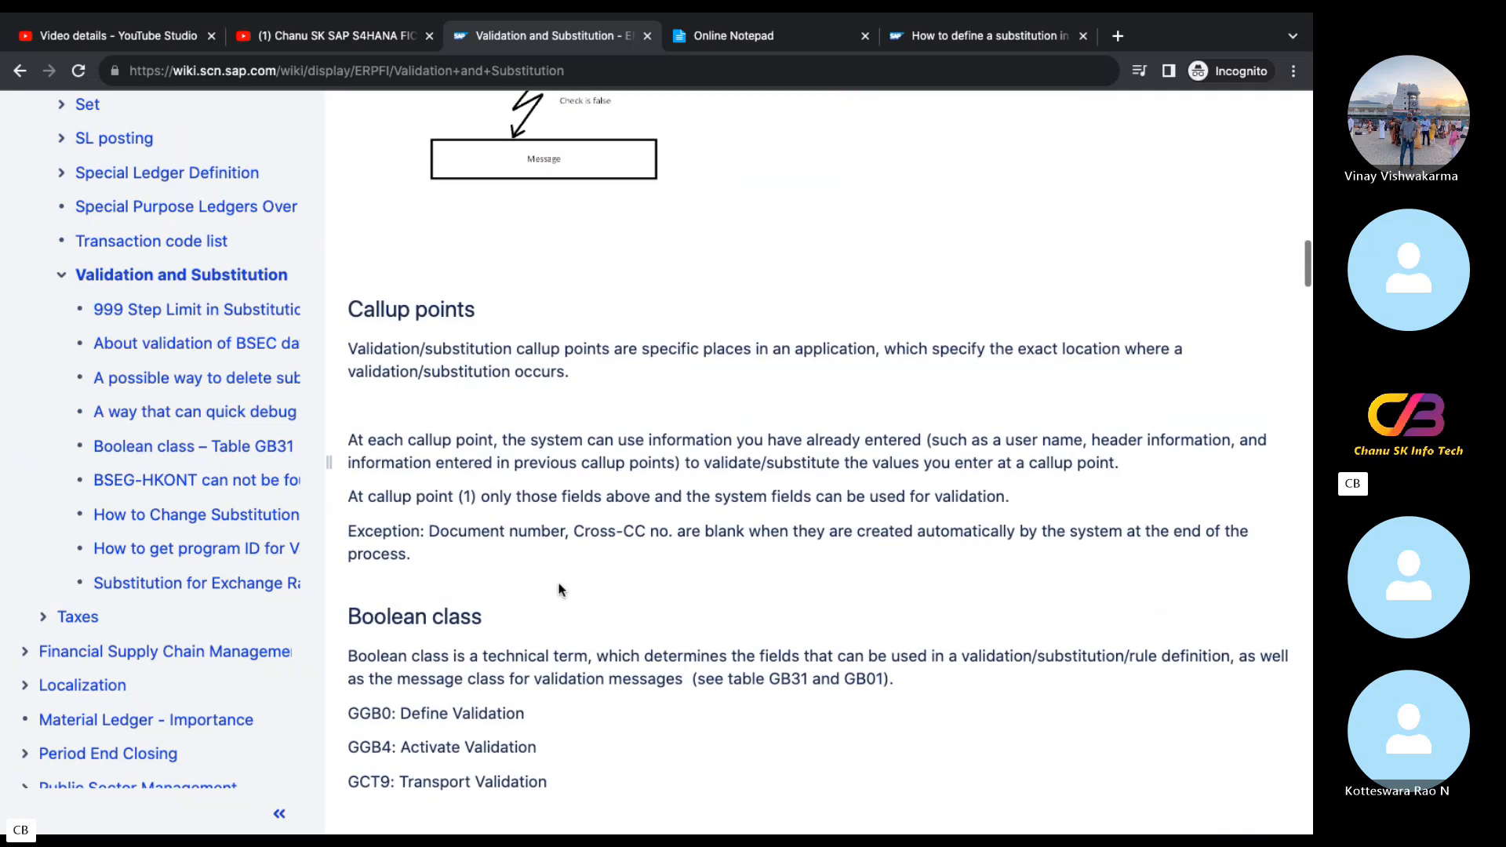
Review the wiki's Boolean class section and the TOMI validation example with its prerequisite, check and message.
scroll(560, 584, "down", 6)
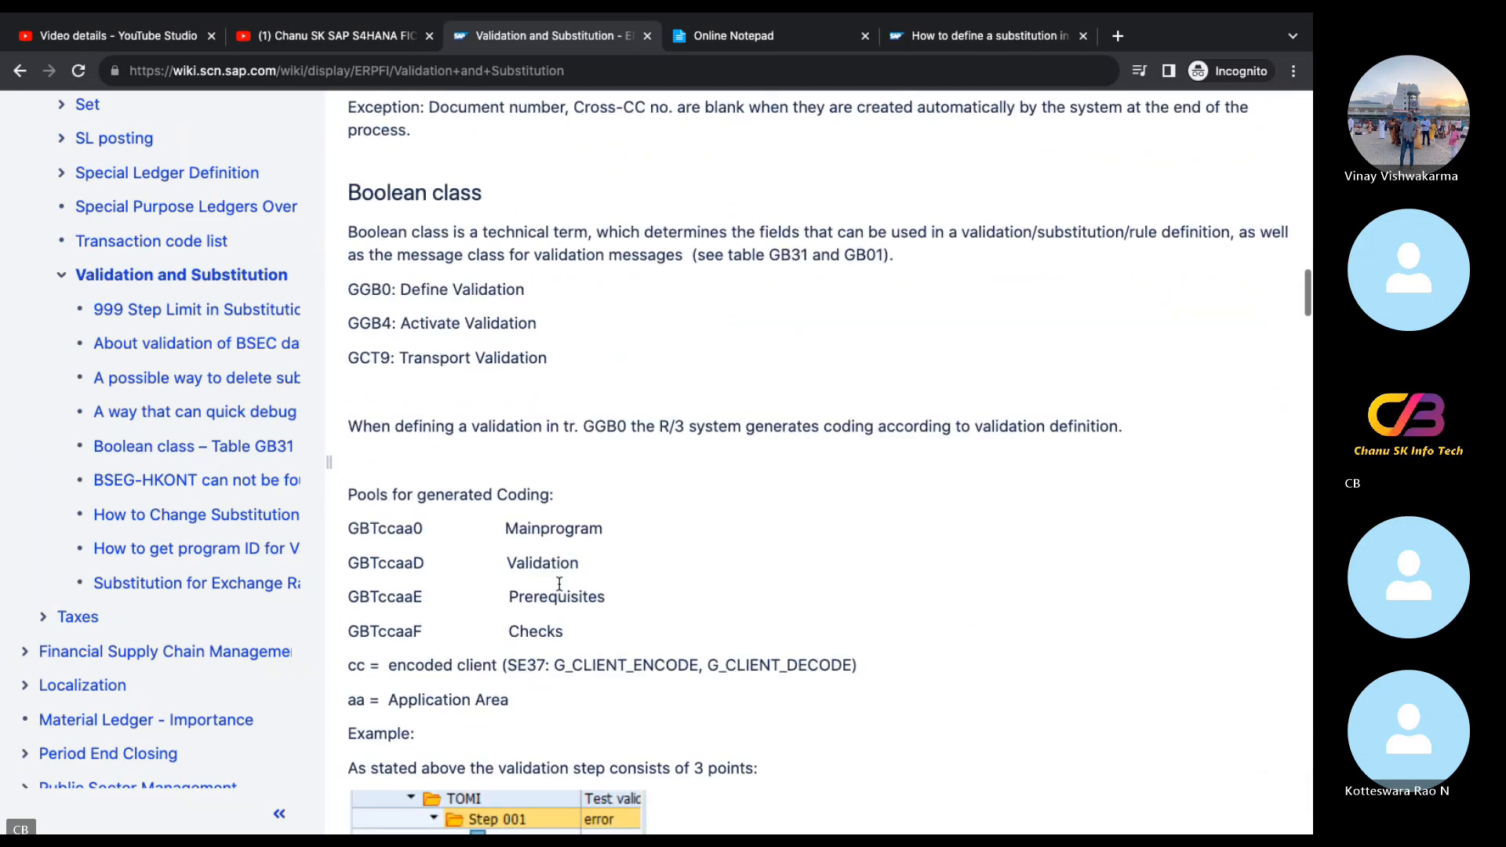
scroll(559, 584, "down", 5)
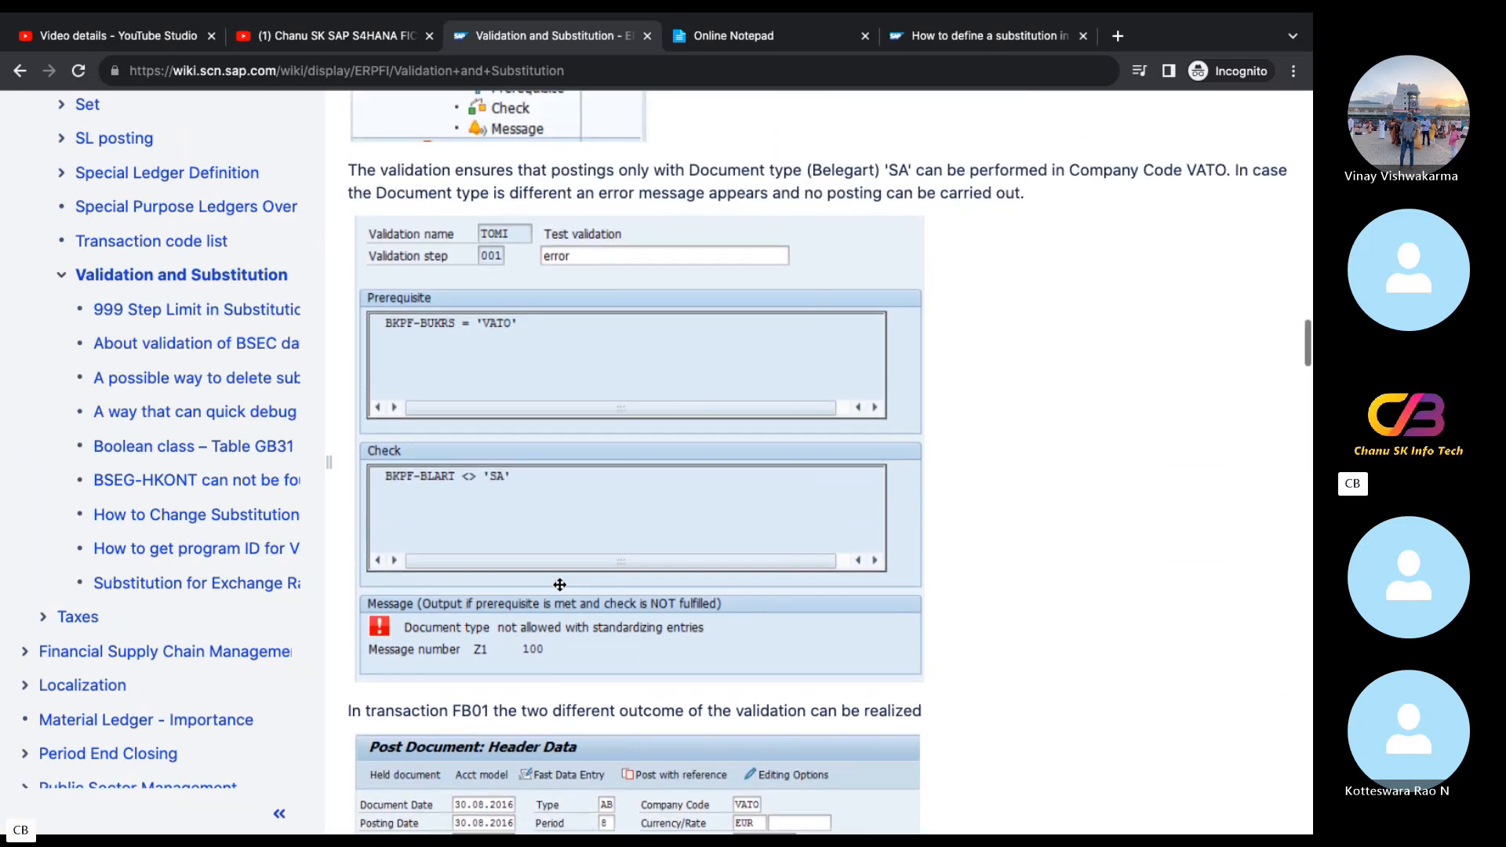
scroll(559, 585, "up", 4)
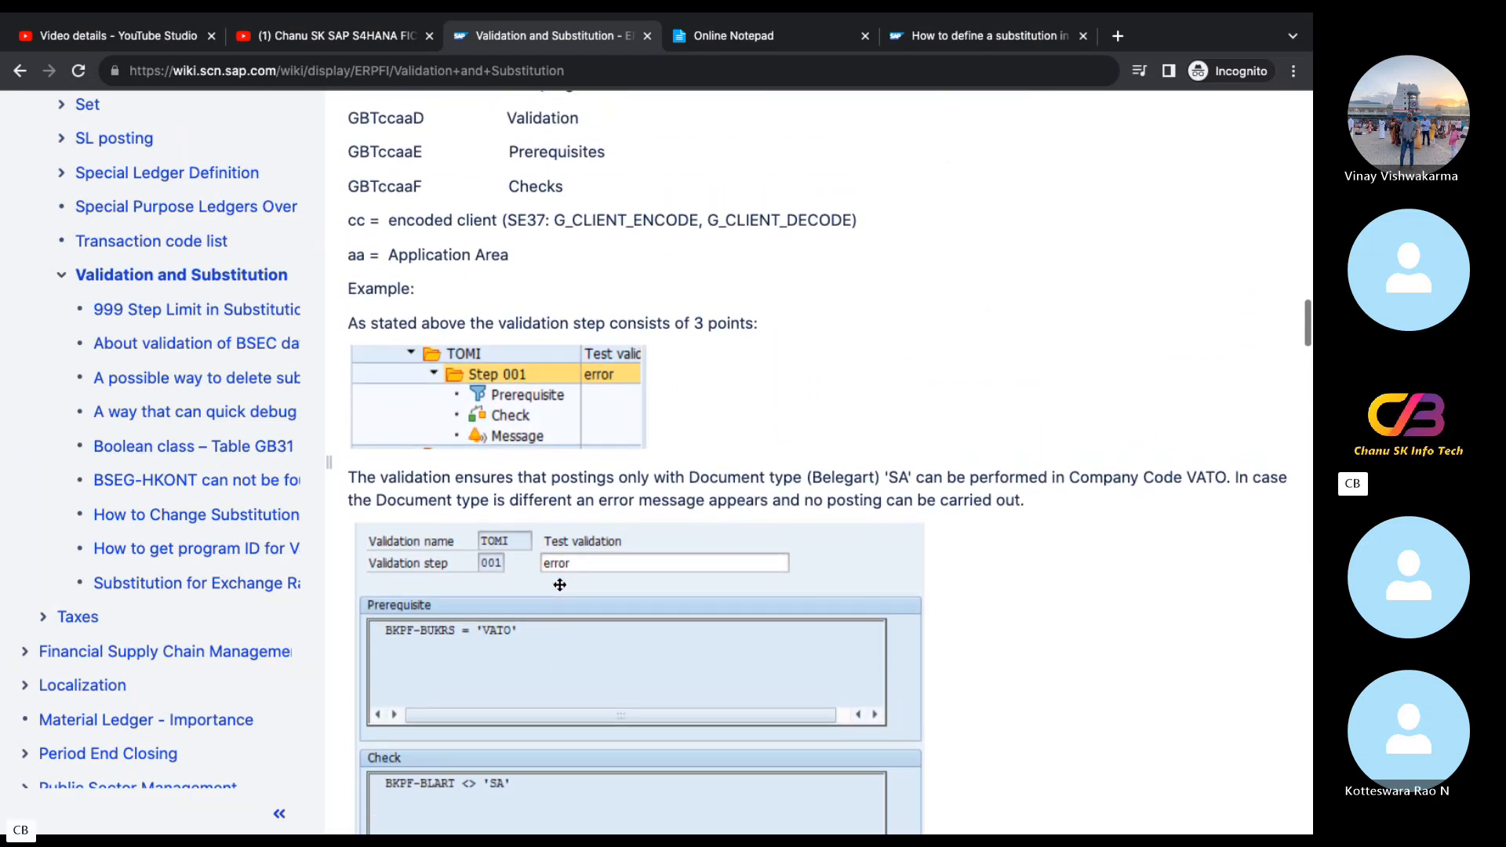
scroll(559, 584, "up", 1)
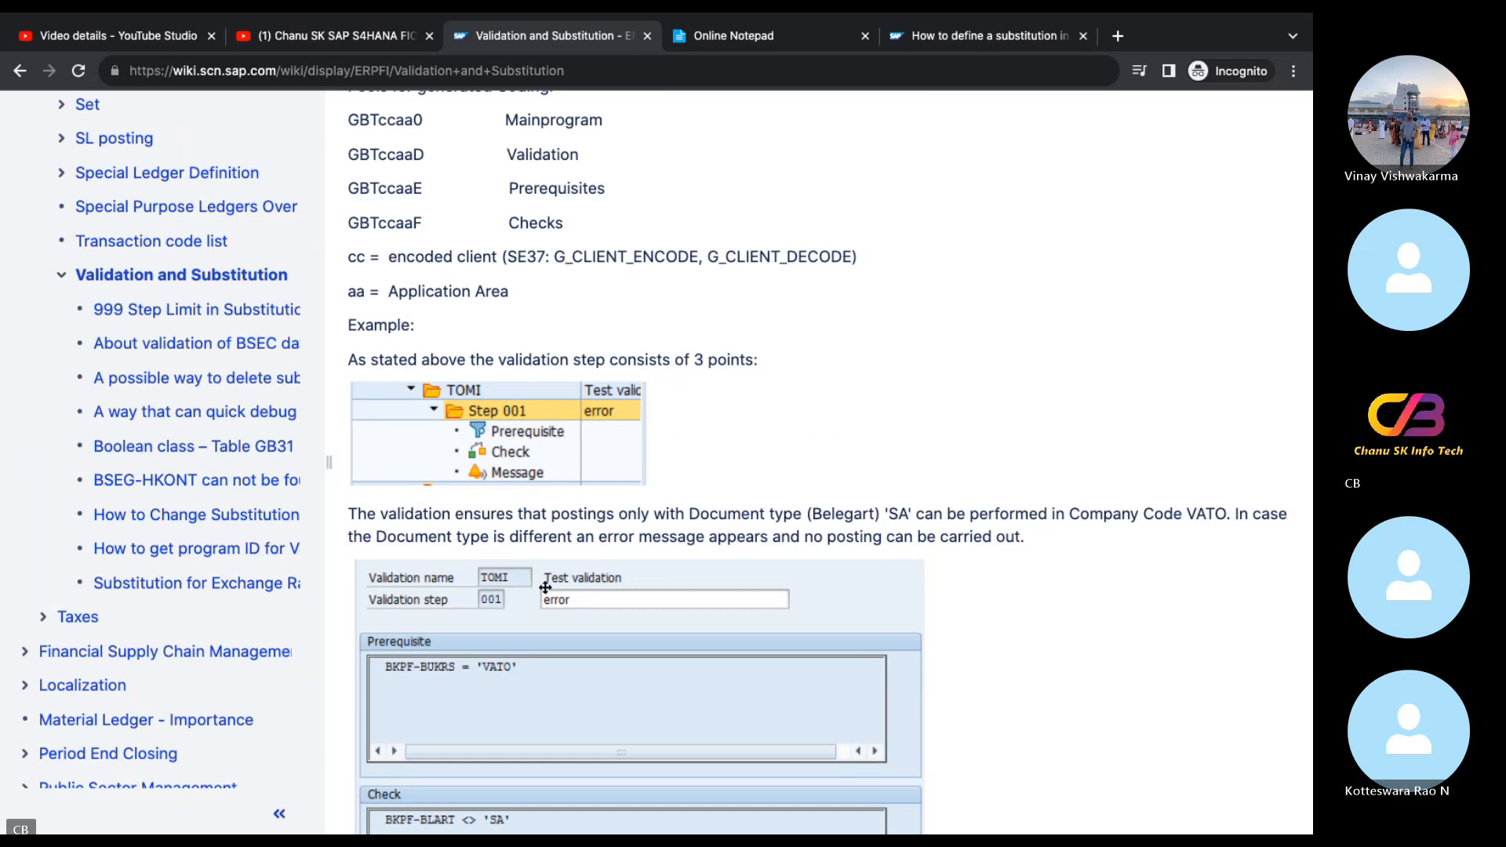
scroll(545, 588, "down", 3)
scroll(545, 588, "down", 3)
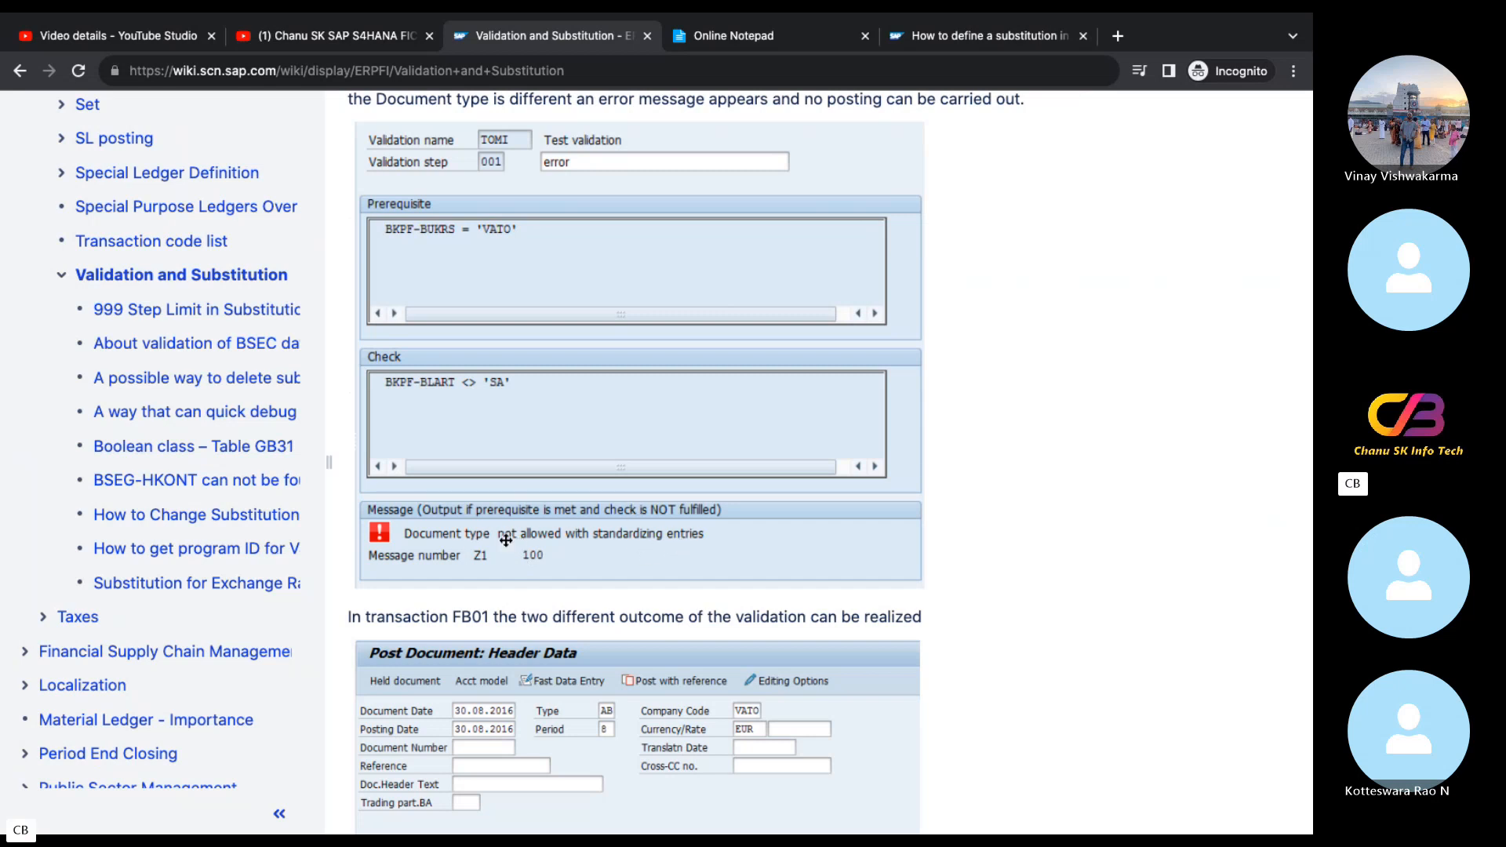
Examine the FB01 posting examples for the TOMI validation, viewing the first header screenshot enlarged and closing it again.
left_click(657, 676)
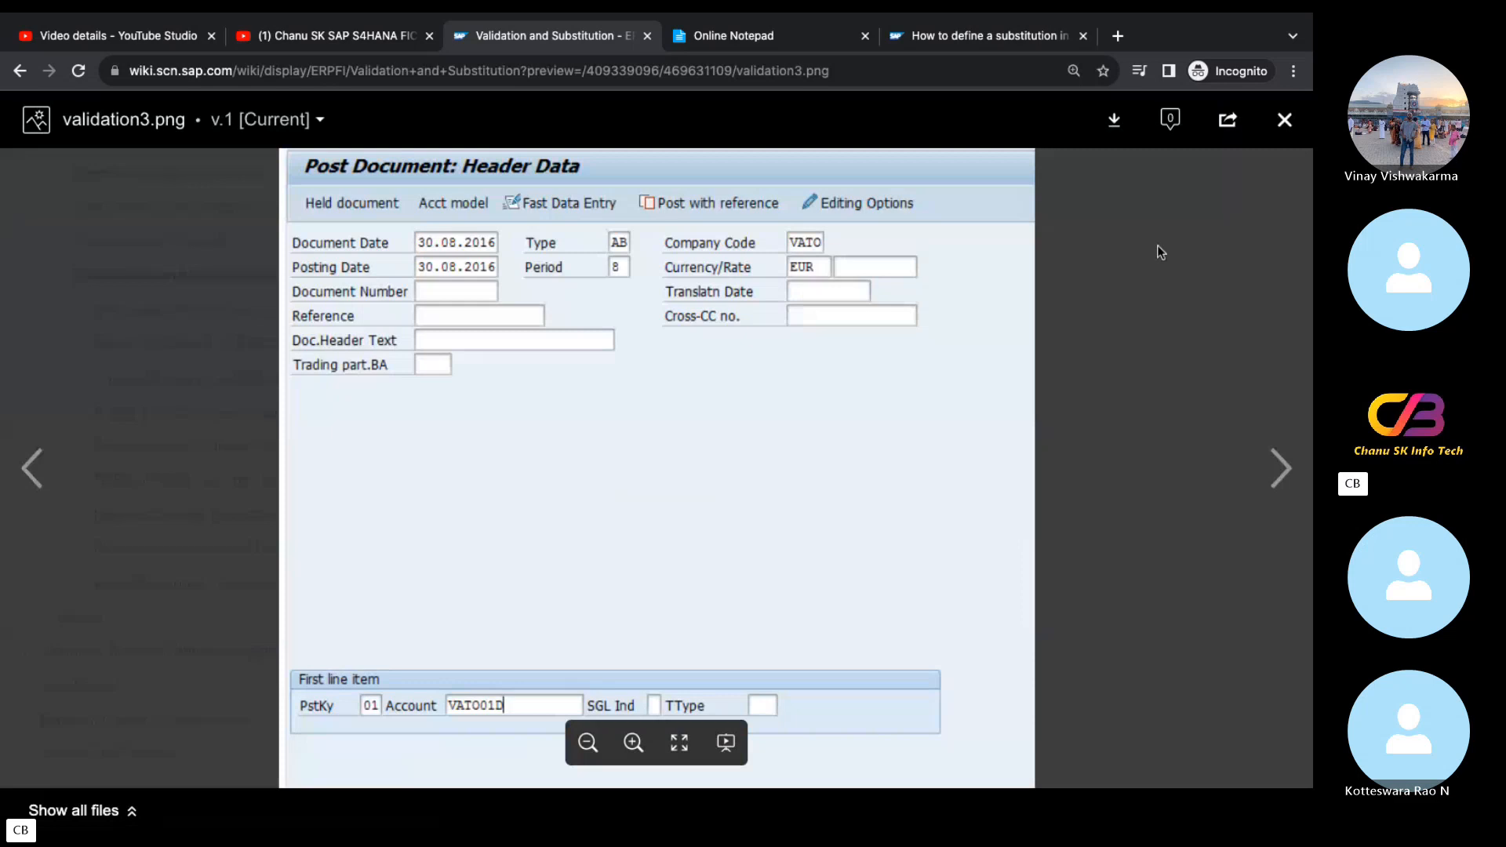
left_click(1284, 119)
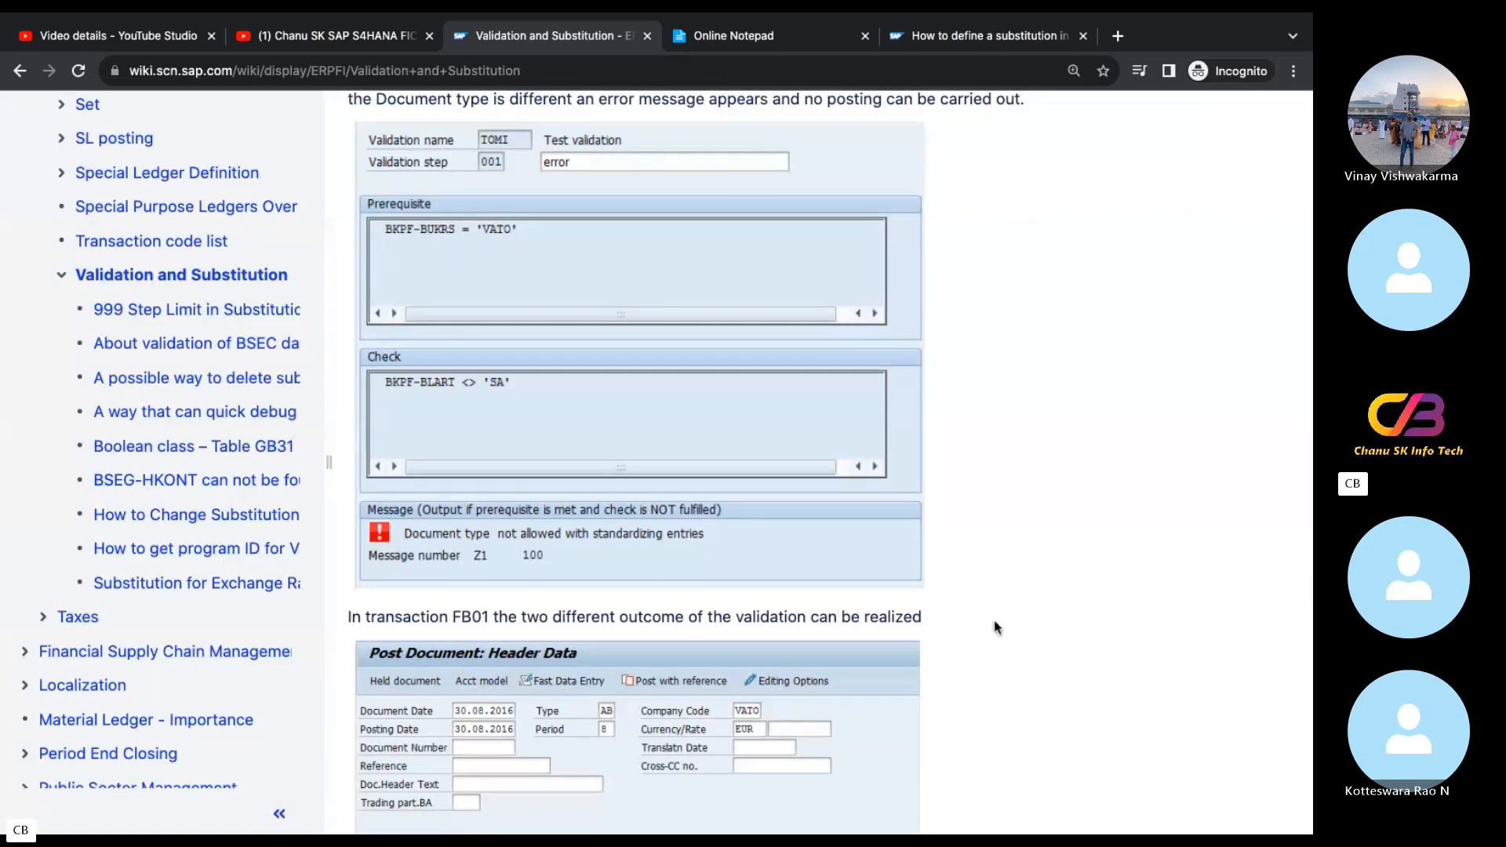
scroll(996, 628, "down", 4)
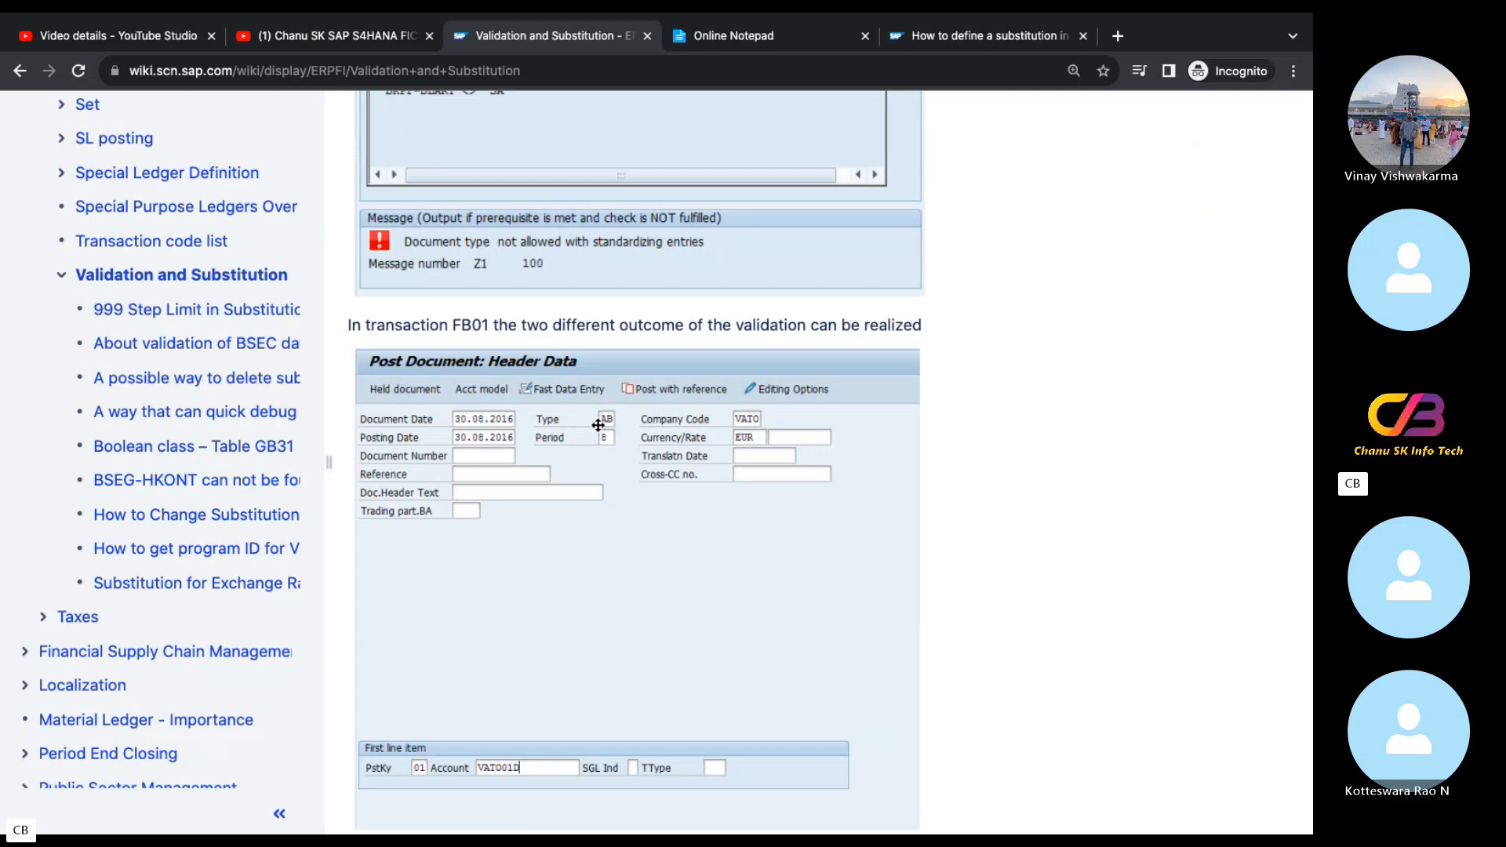
scroll(1096, 659, "down", 1)
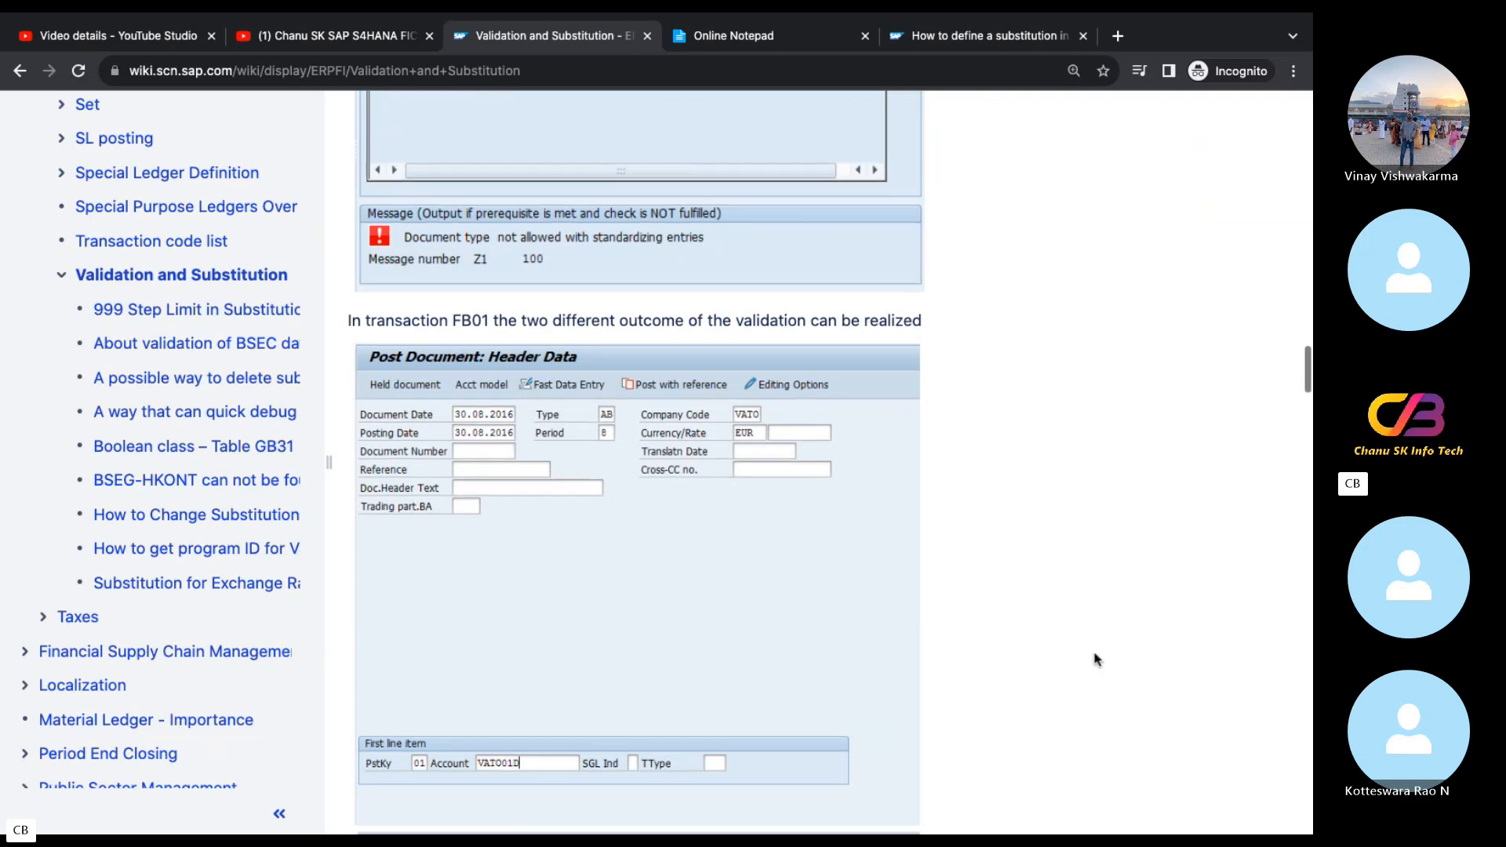
scroll(1096, 659, "down", 8)
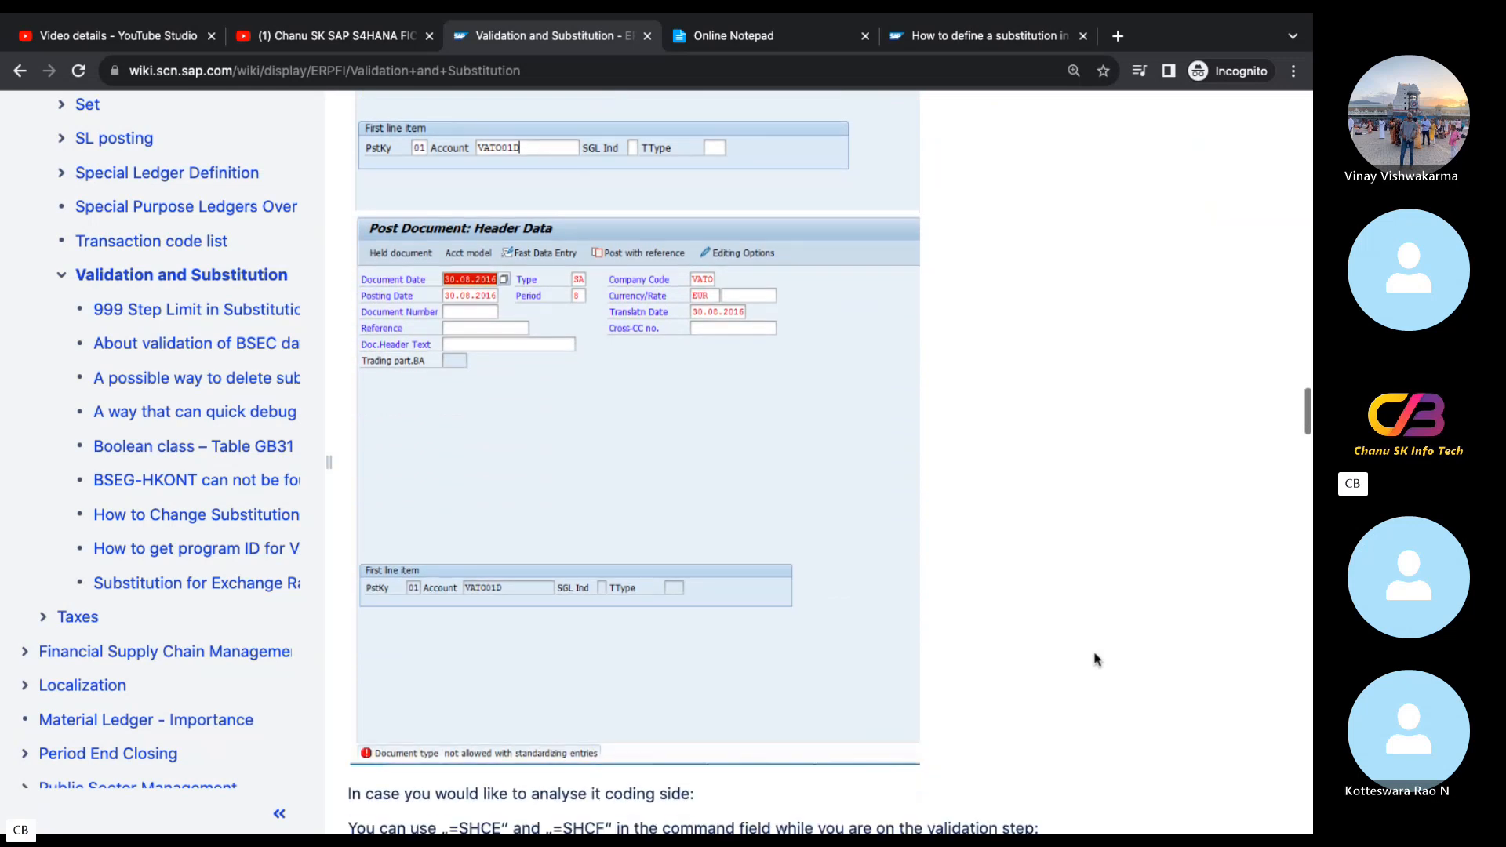
scroll(1096, 659, "down", 2)
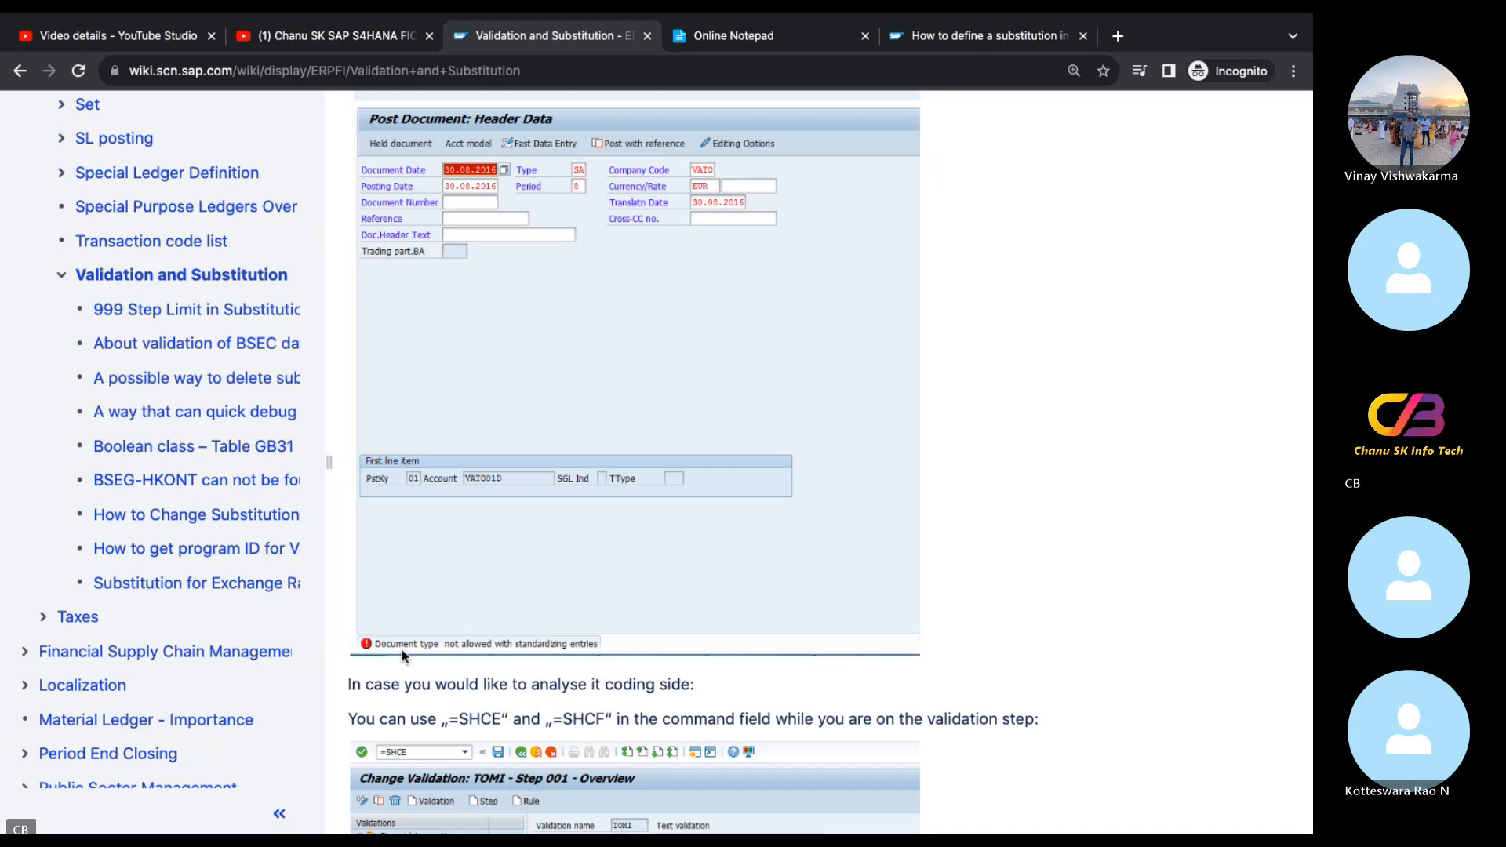
scroll(404, 656, "up", 4)
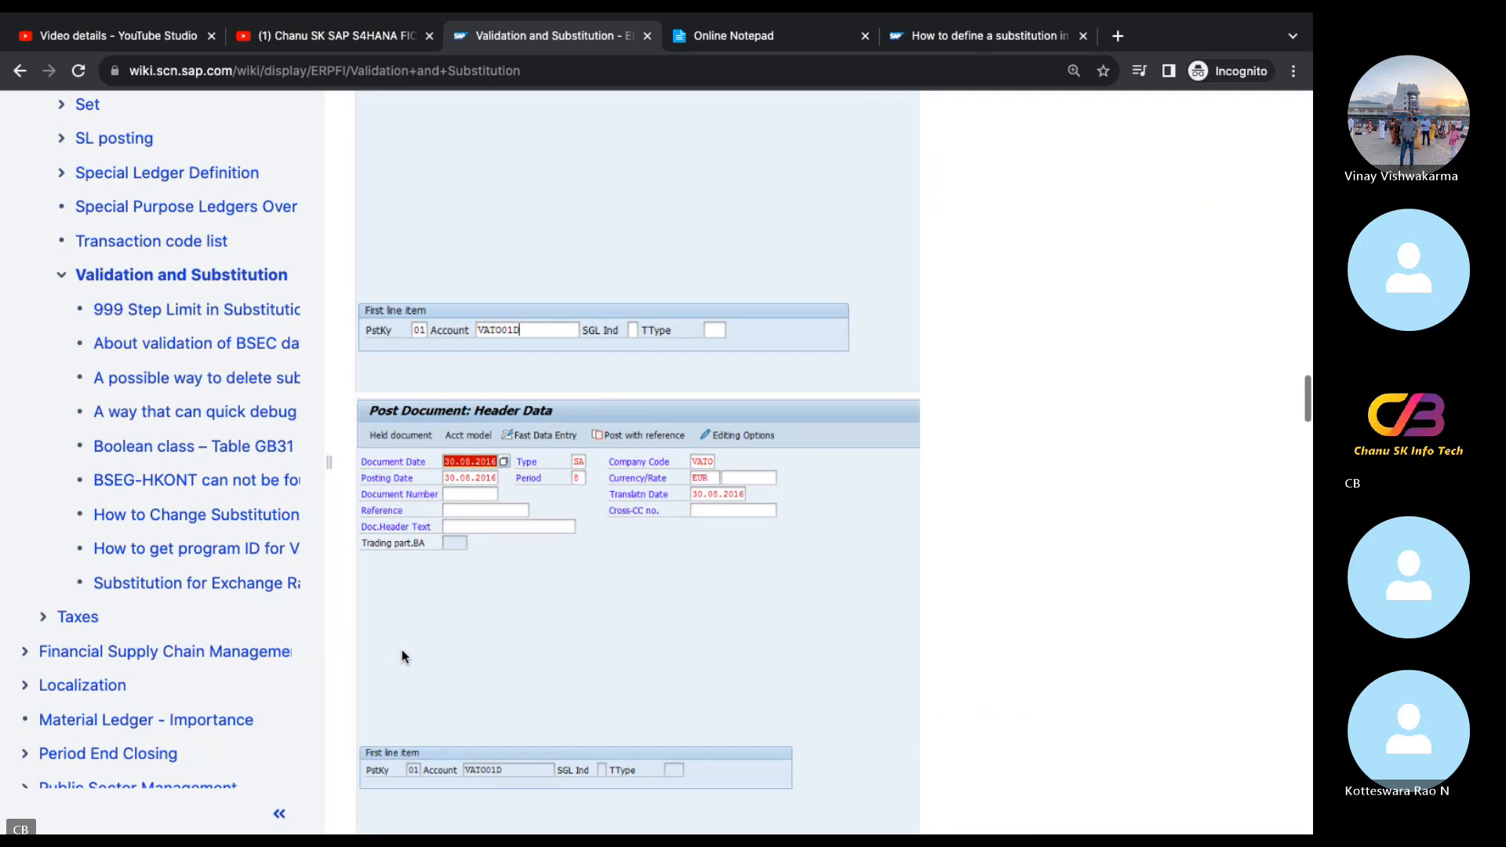
scroll(403, 656, "up", 5)
scroll(401, 656, "down", 8)
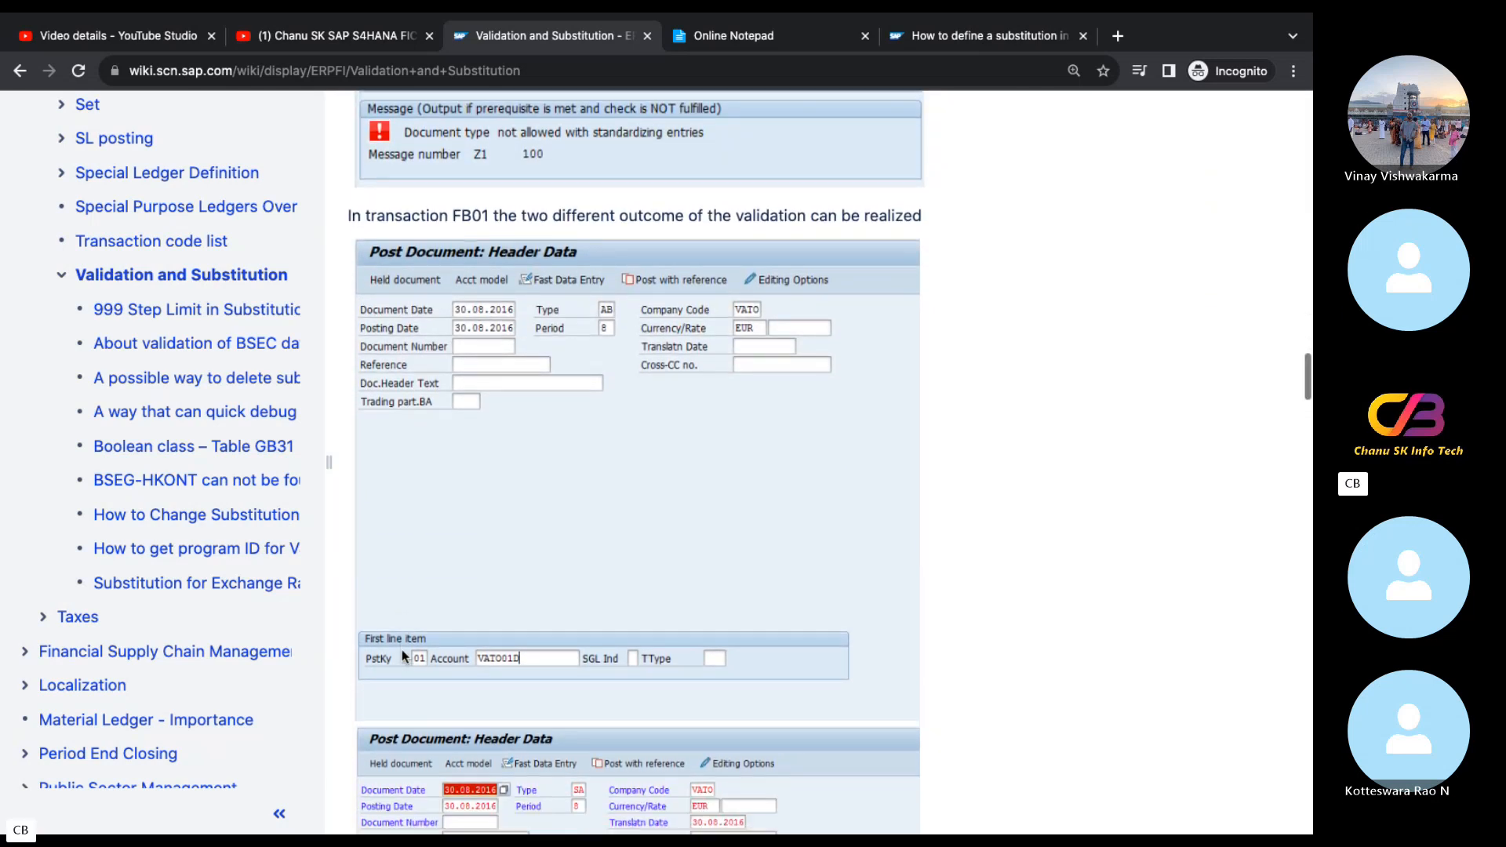
Examine the wiki's coding analysis with the commands =SHCE for the prerequisite and =SHCF for the check.
scroll(403, 657, "down", 5)
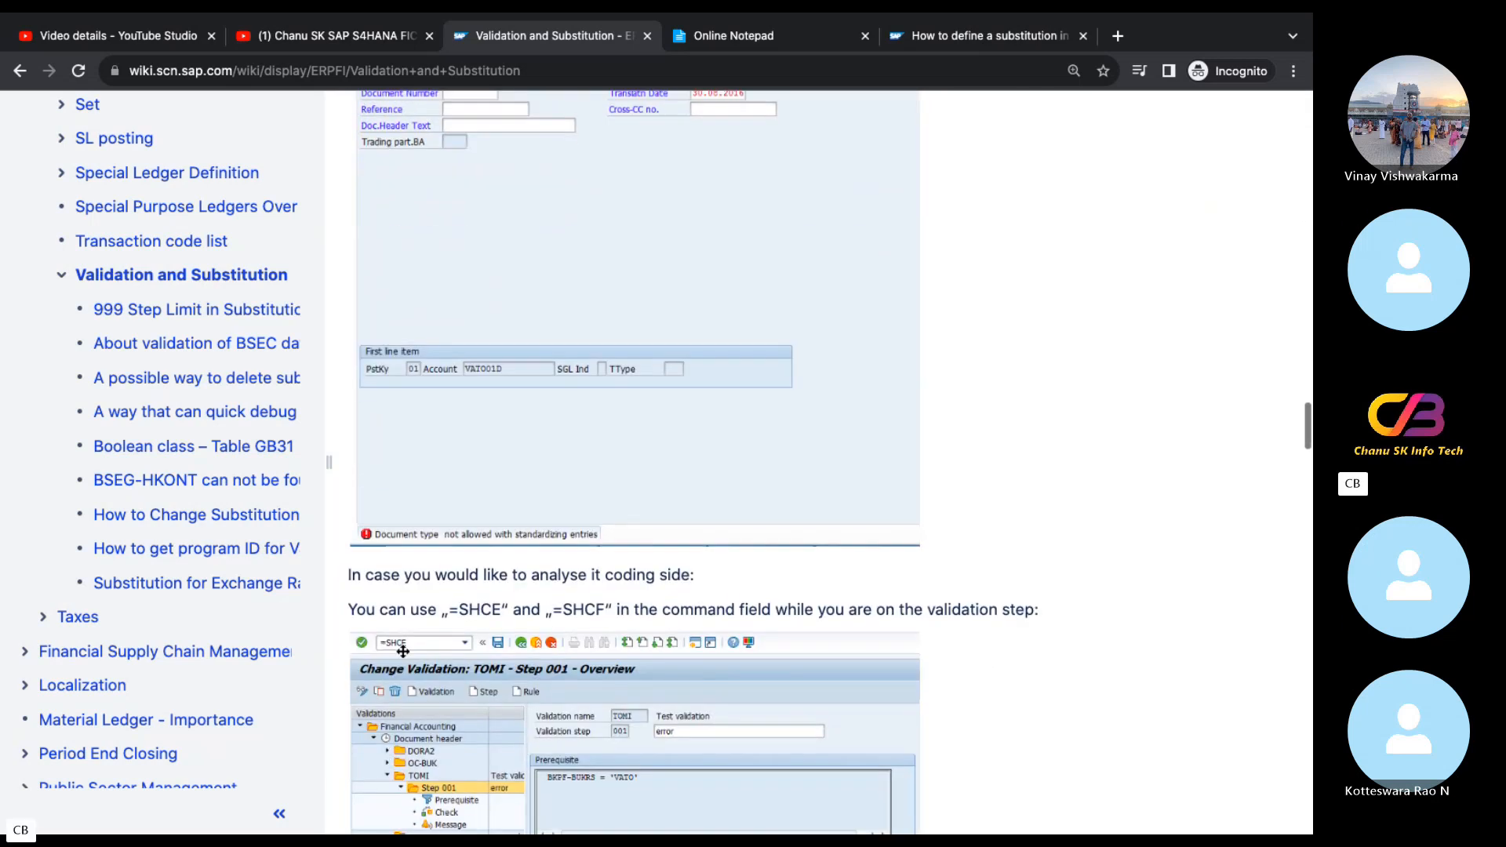
scroll(403, 652, "down", 2)
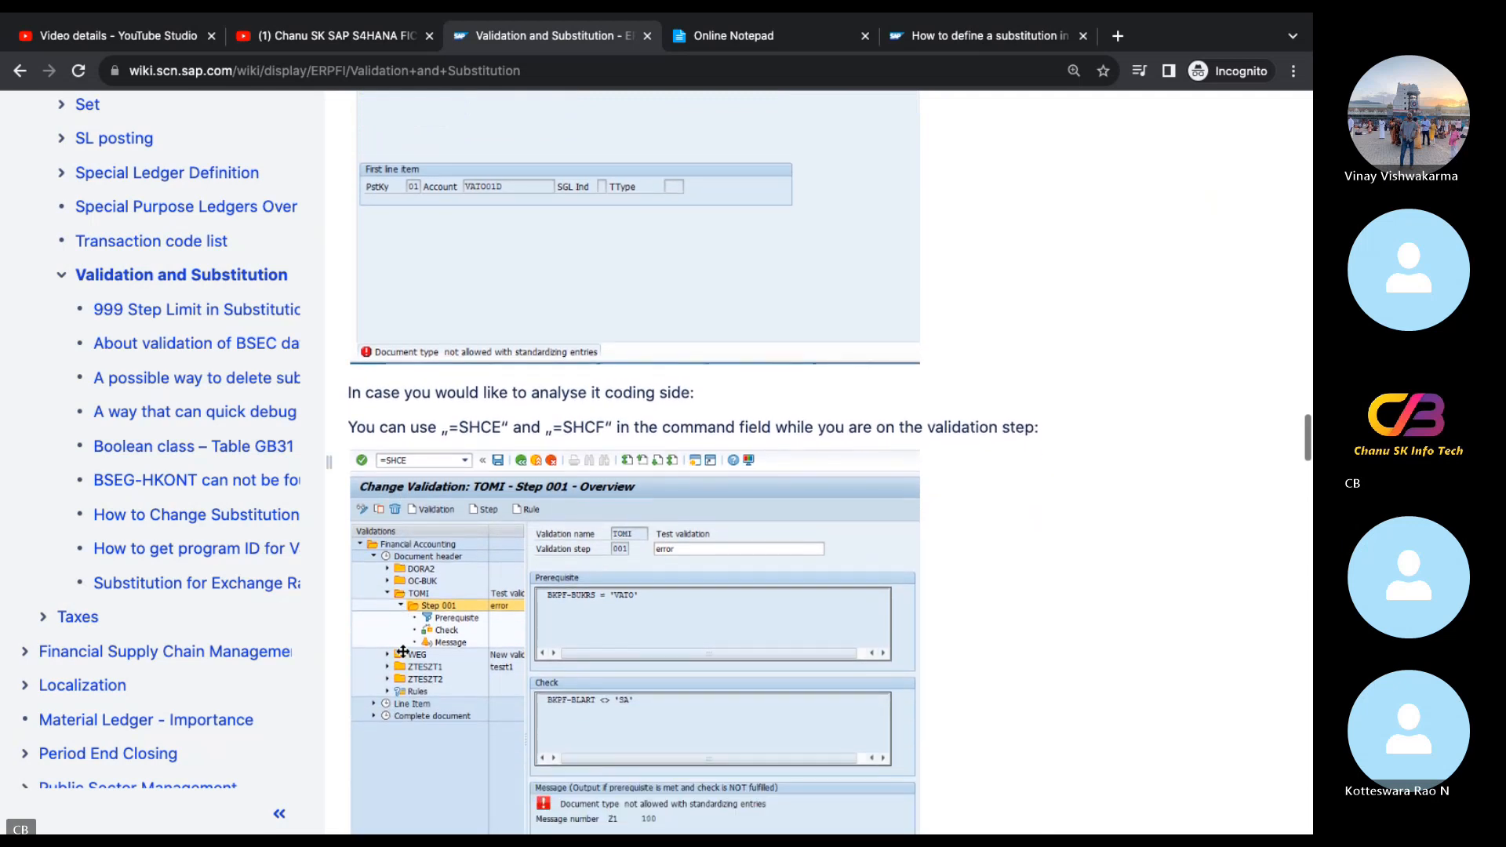
scroll(403, 652, "down", 1)
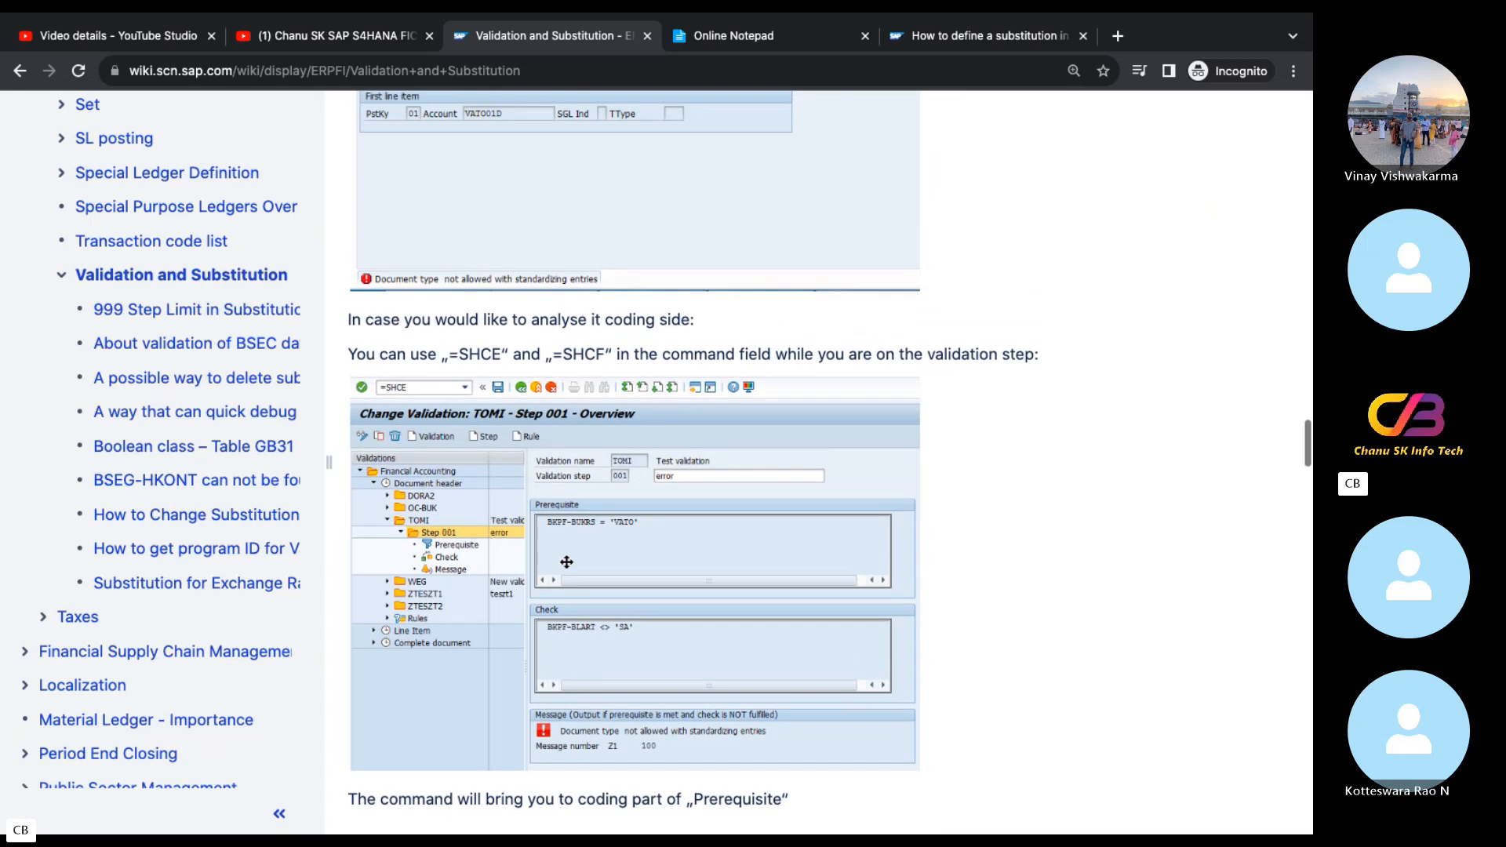
scroll(567, 562, "down", 1)
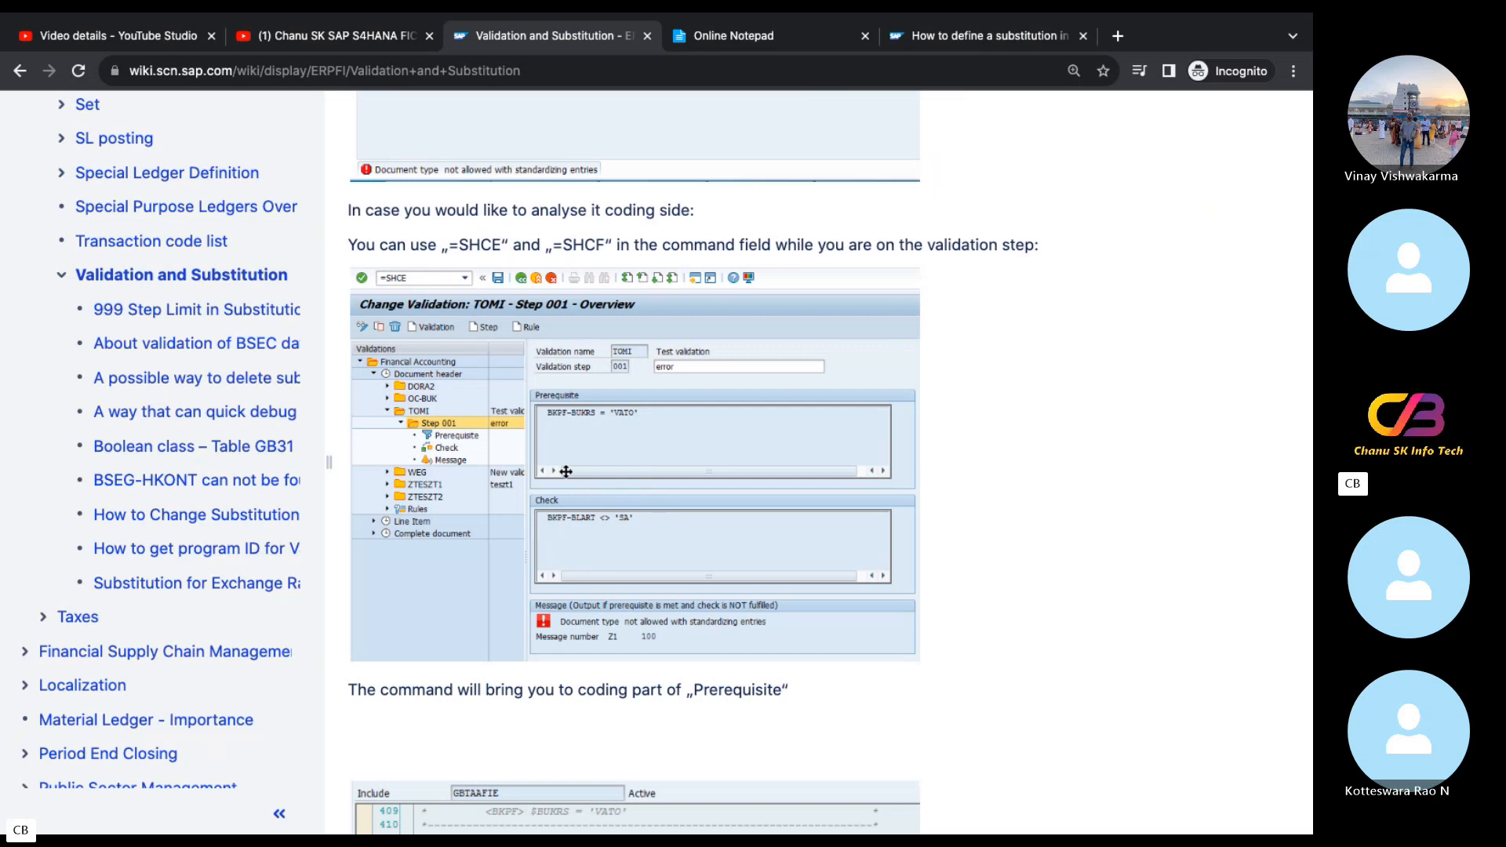
scroll(553, 506, "down", 6)
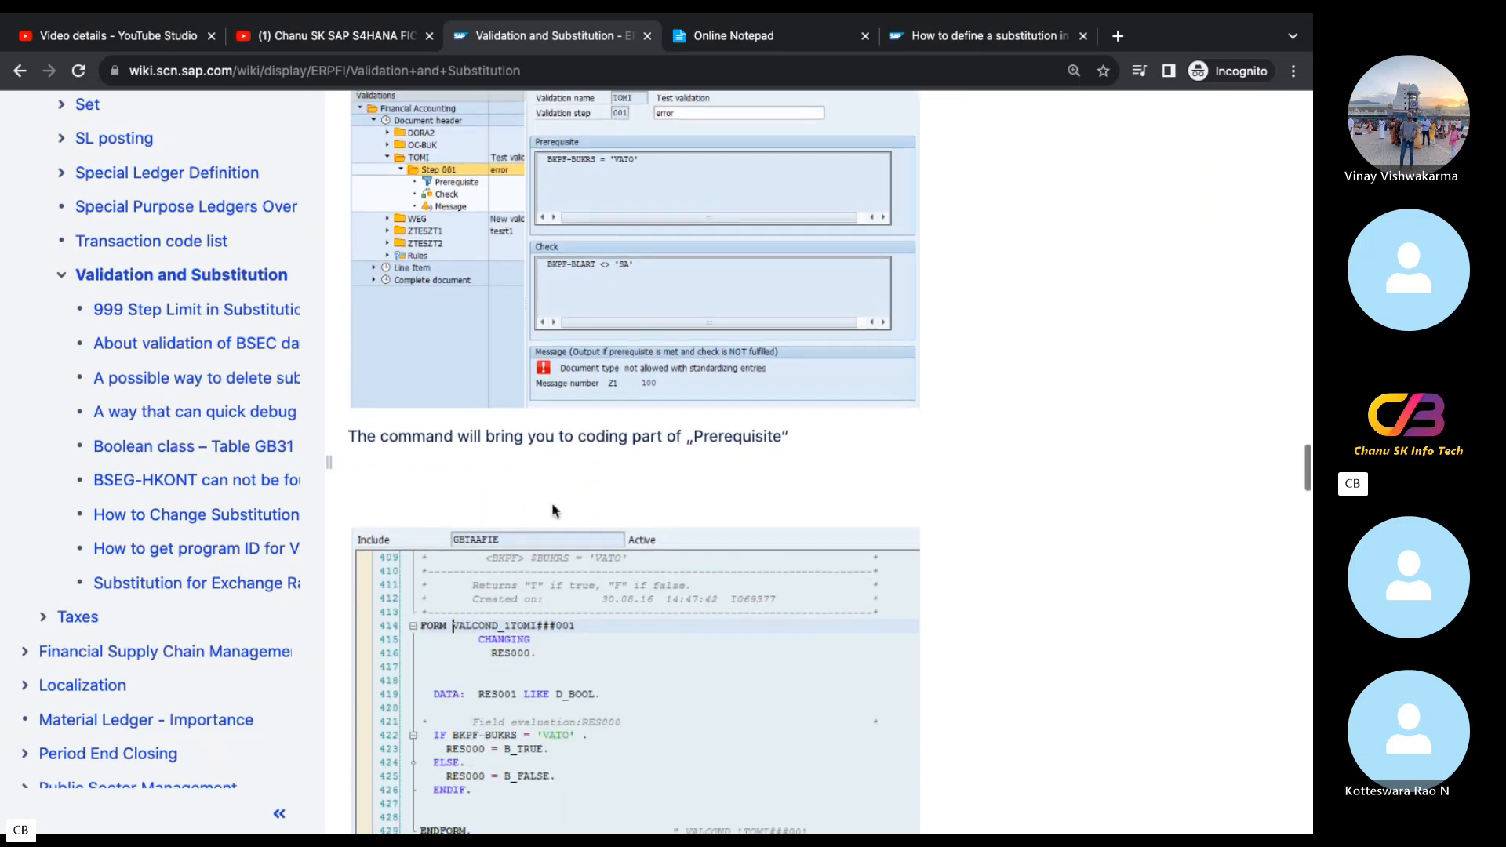
scroll(553, 506, "down", 3)
scroll(549, 502, "up", 2)
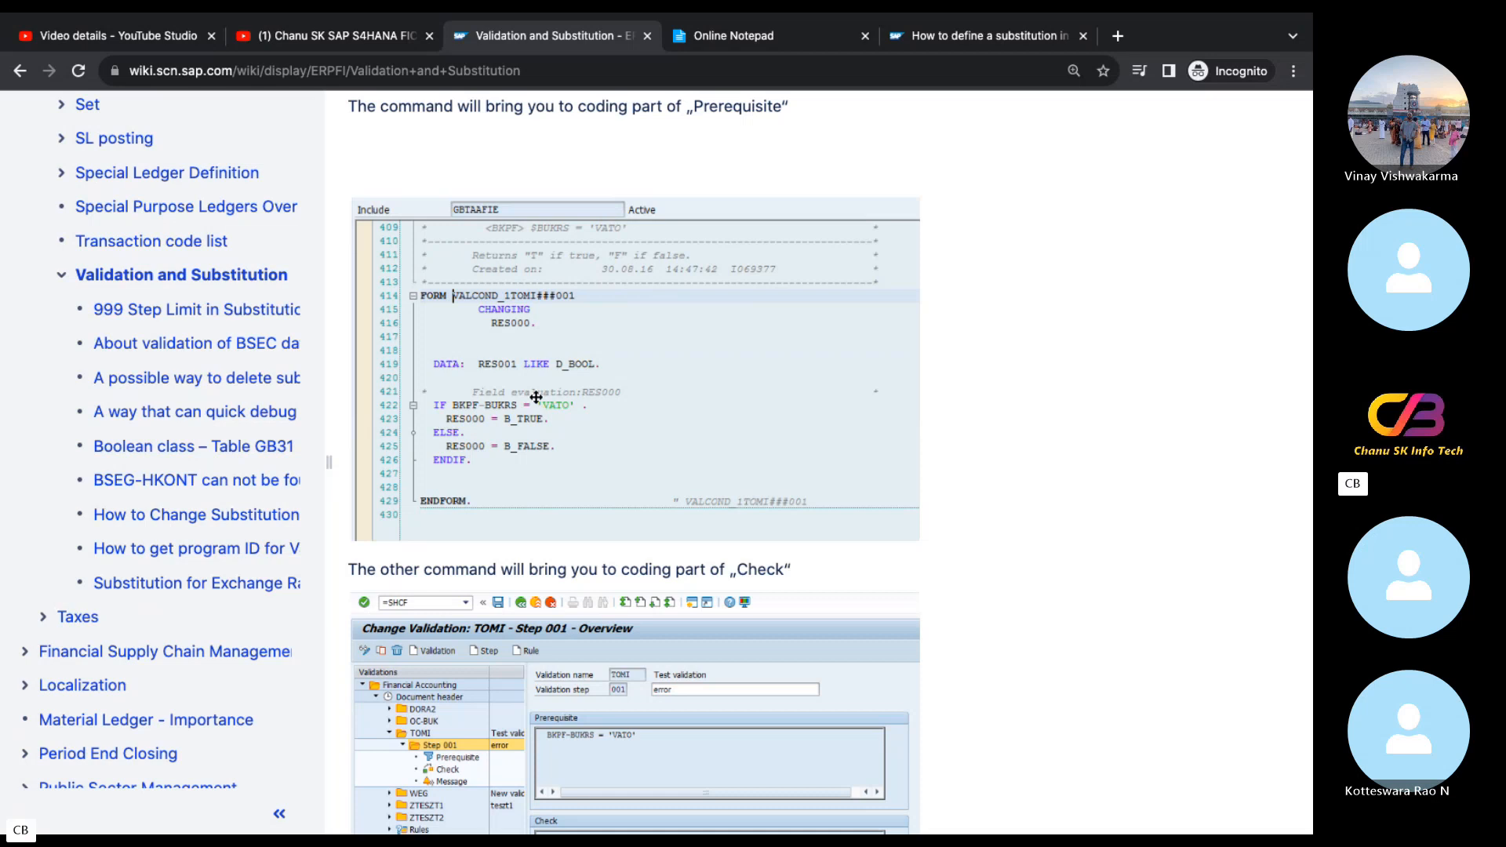
scroll(536, 398, "down", 3)
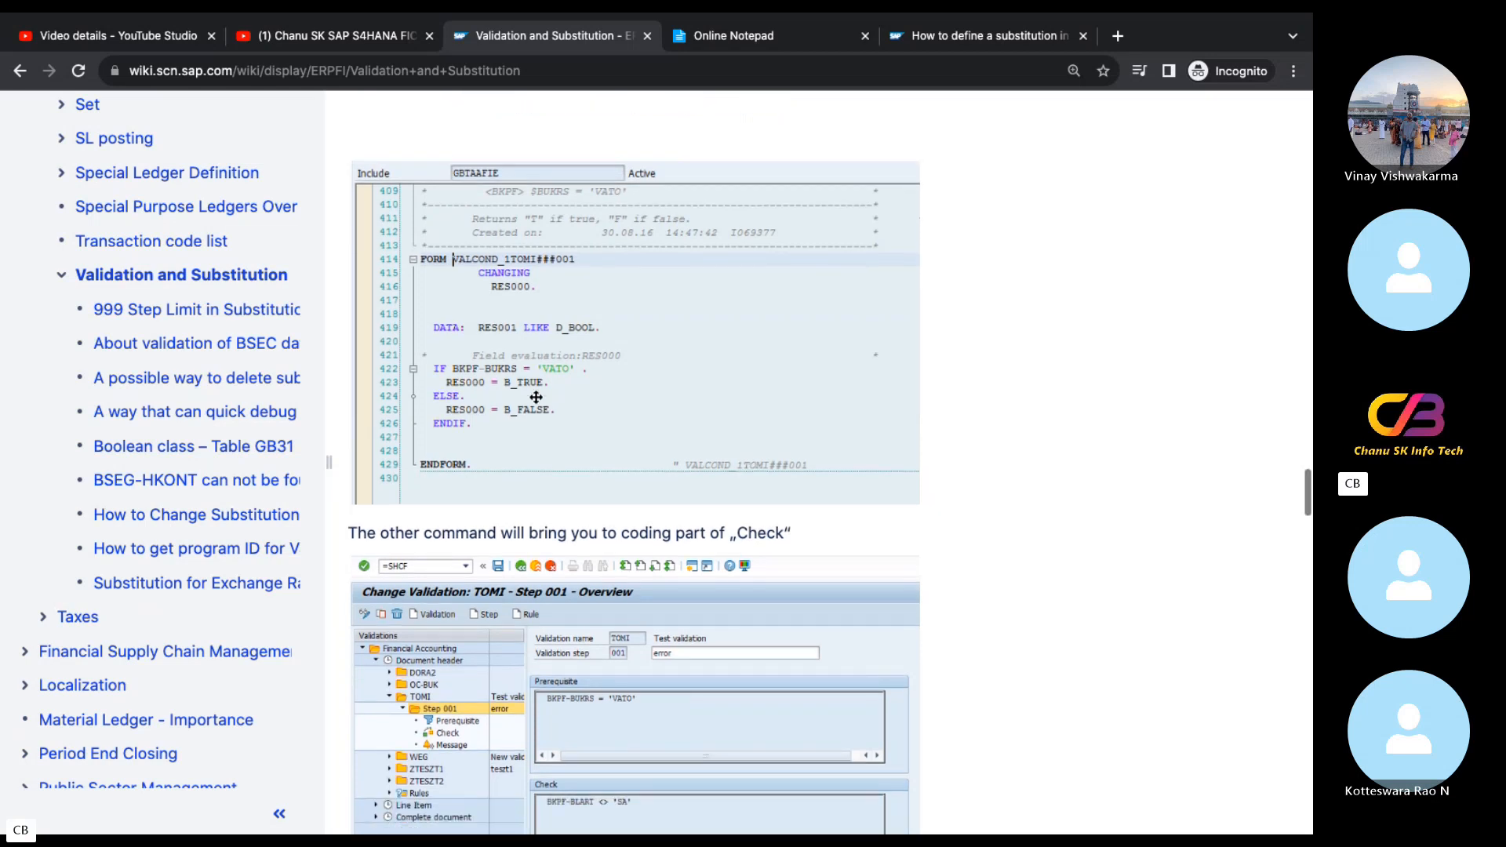
scroll(536, 400, "down", 1)
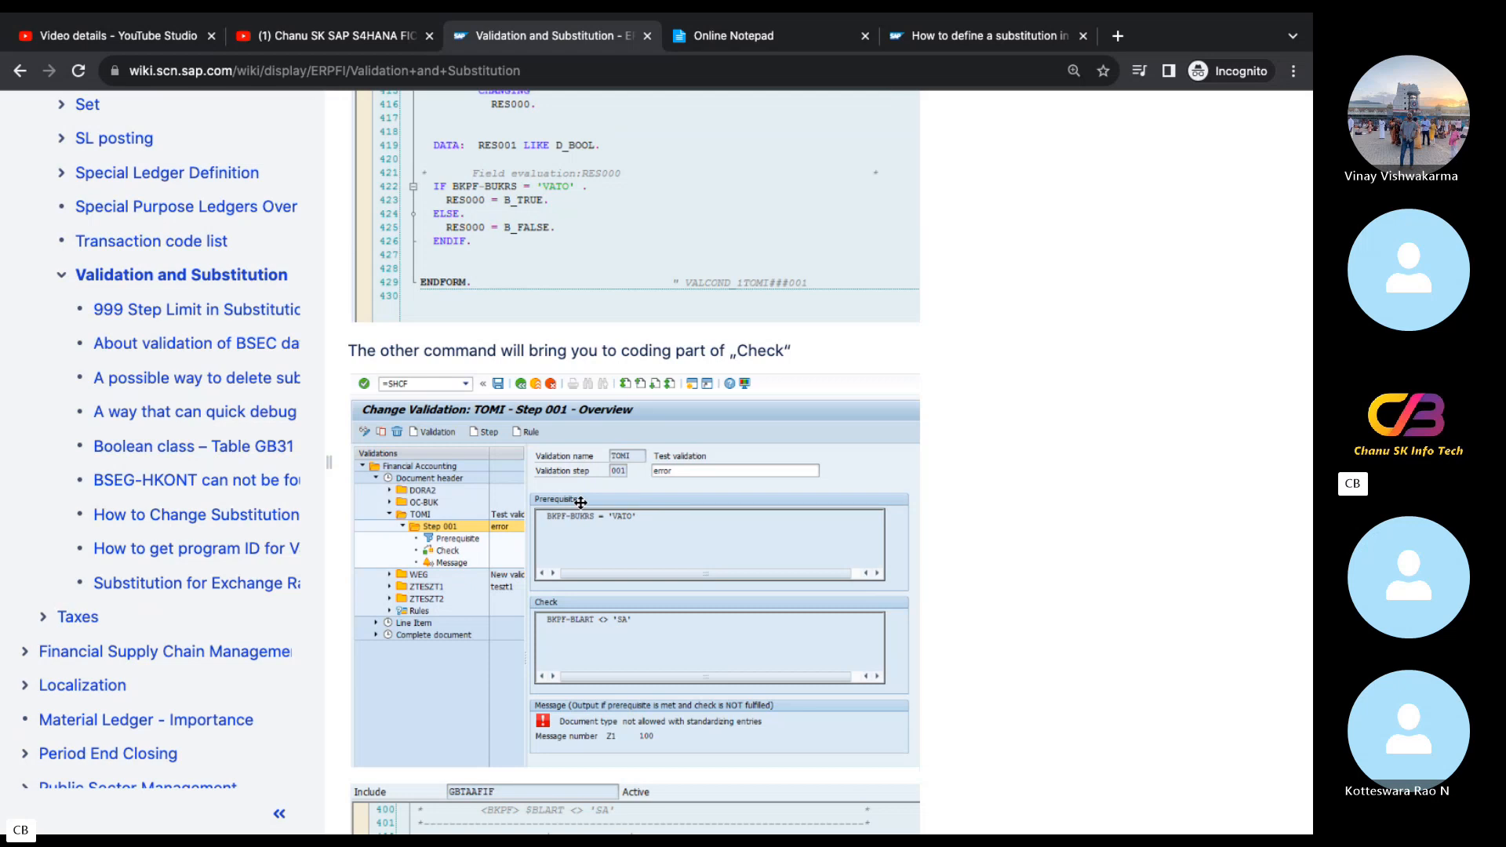
scroll(1033, 655, "down", 7)
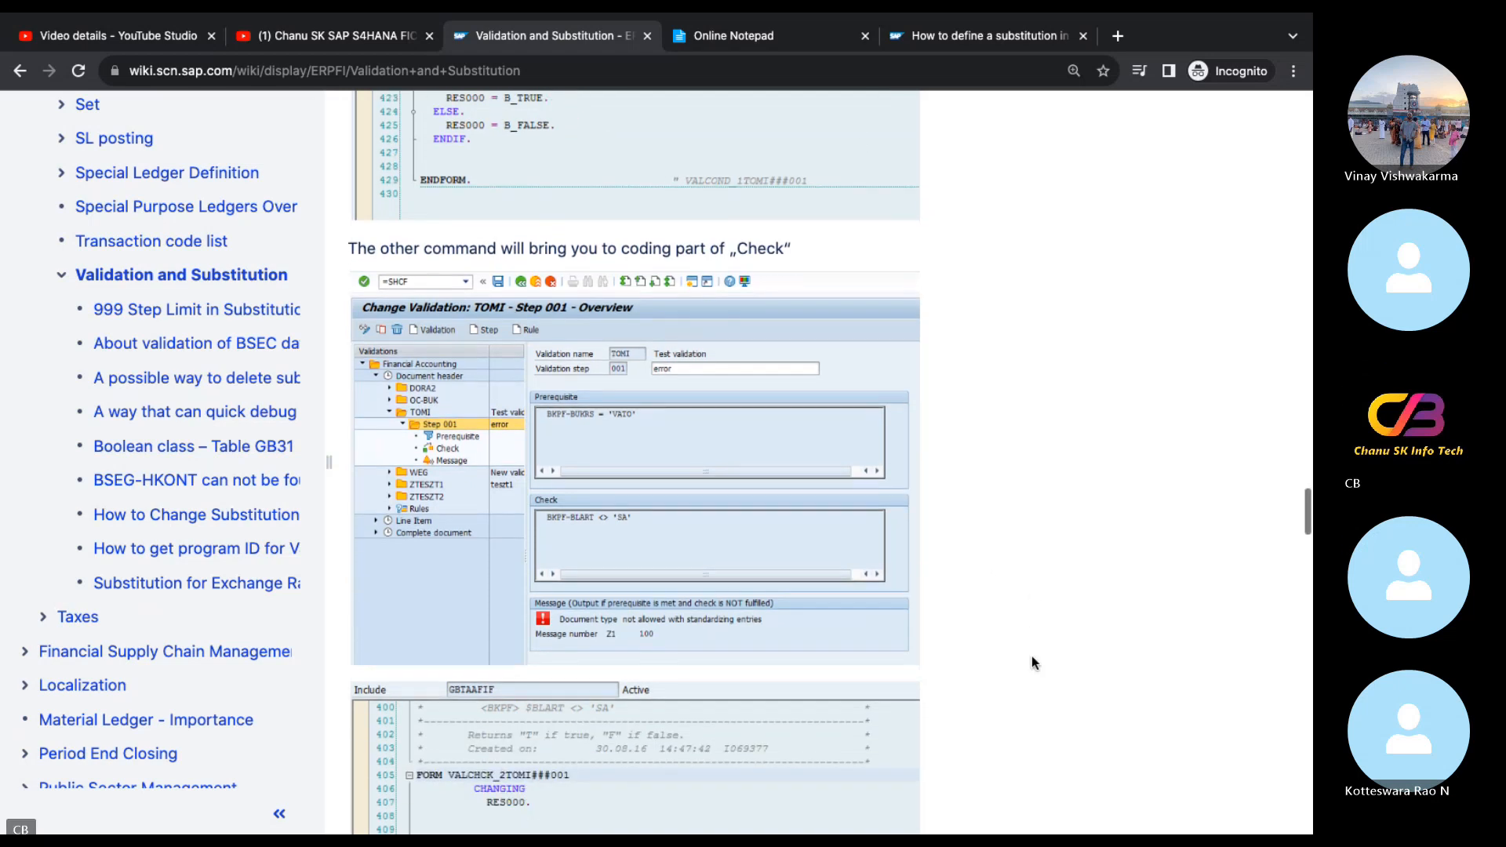
scroll(1033, 656, "up", 4)
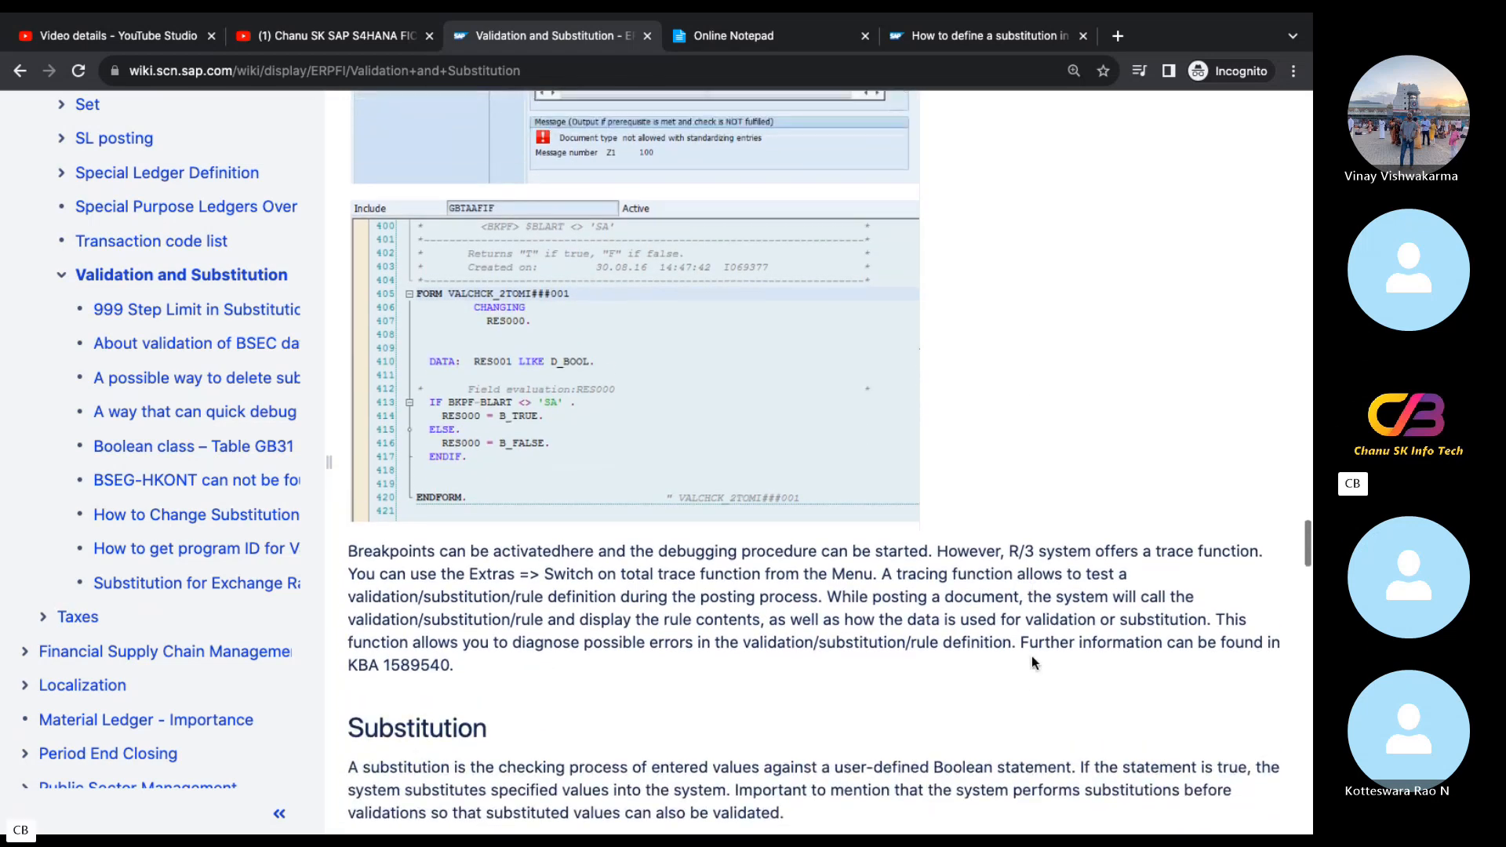
scroll(1033, 659, "up", 3)
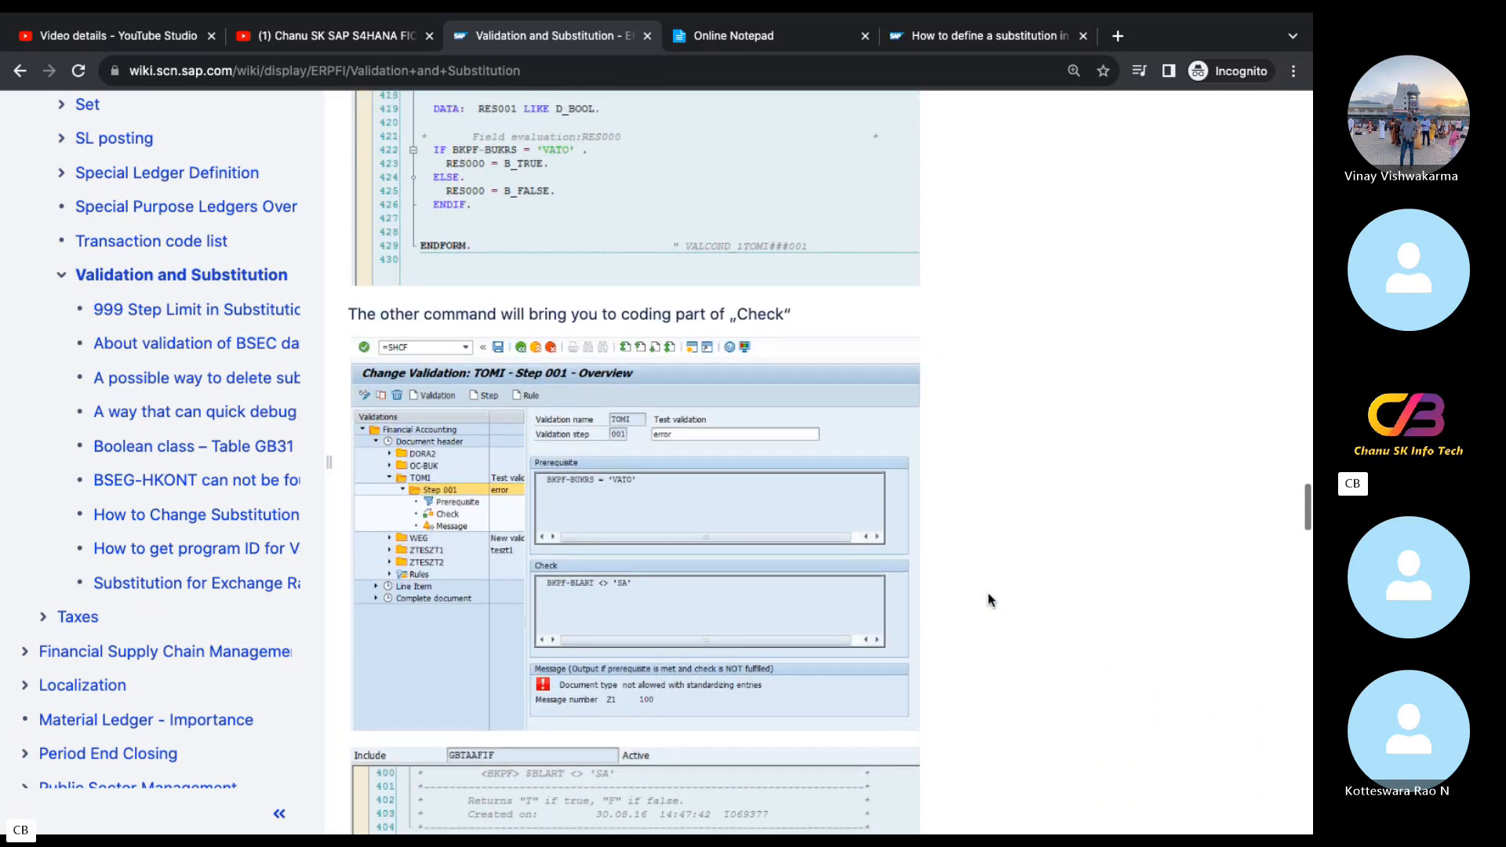
Switch to the SAP session in Microsoft Remote Desktop and log on to client 800 as mmuser84 with the account password.
key("ctrl+Left")
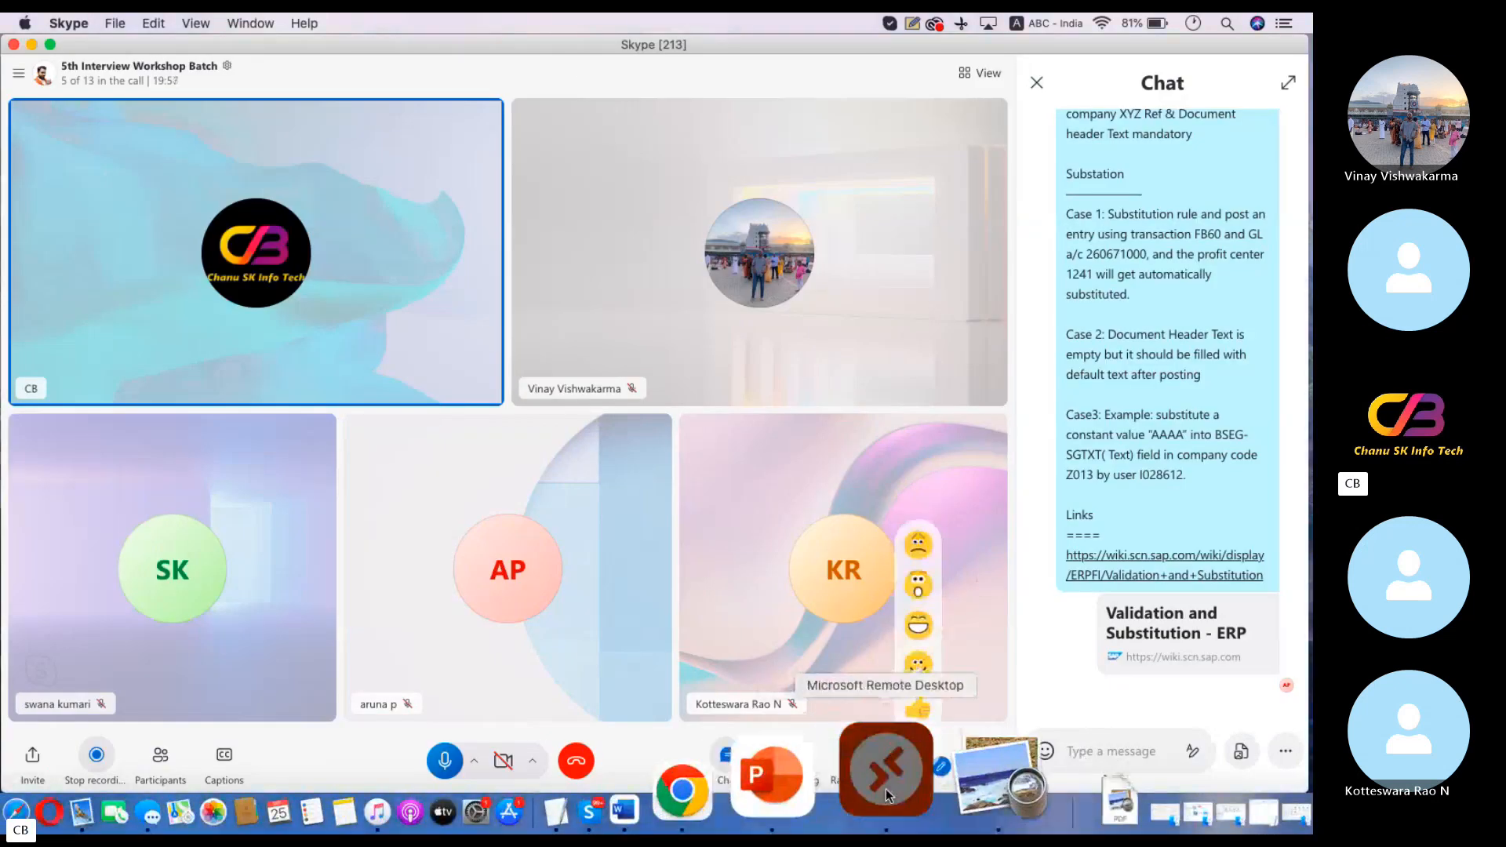
left_click(887, 790)
left_click(822, 504)
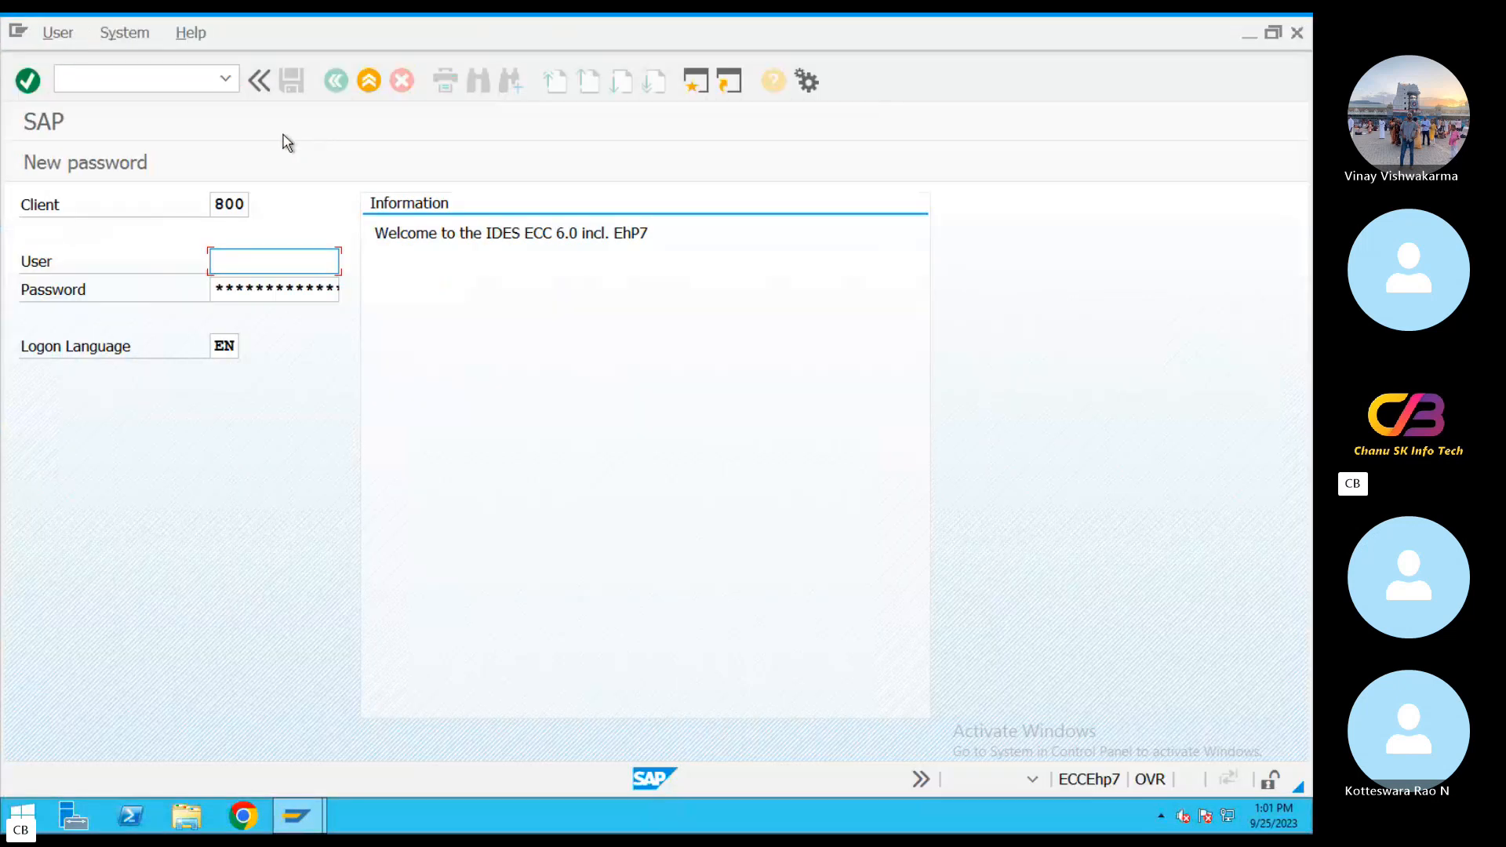
left_click(263, 266)
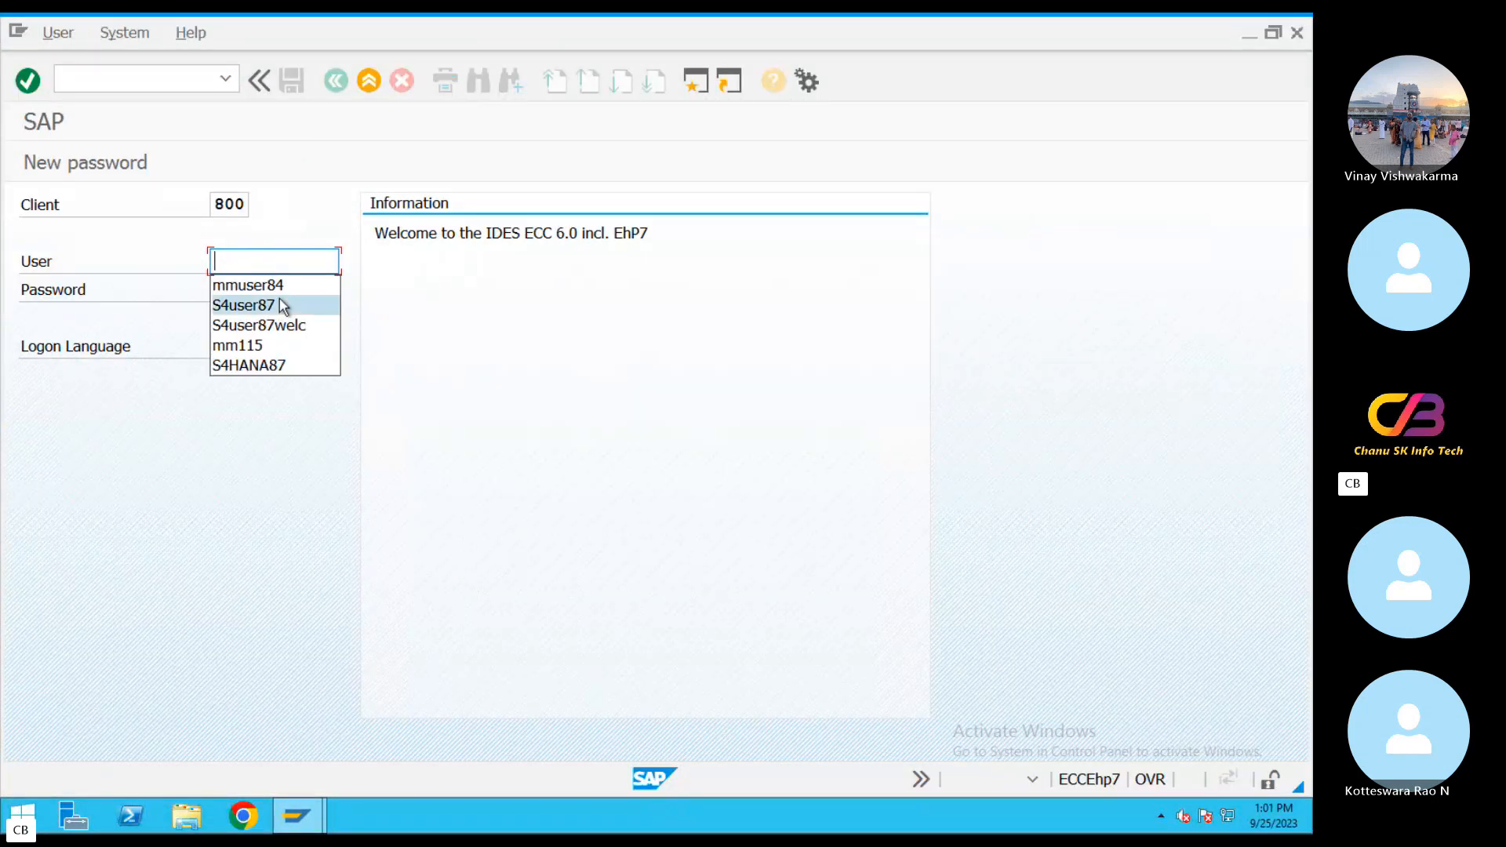
left_click(239, 282)
left_click(239, 291)
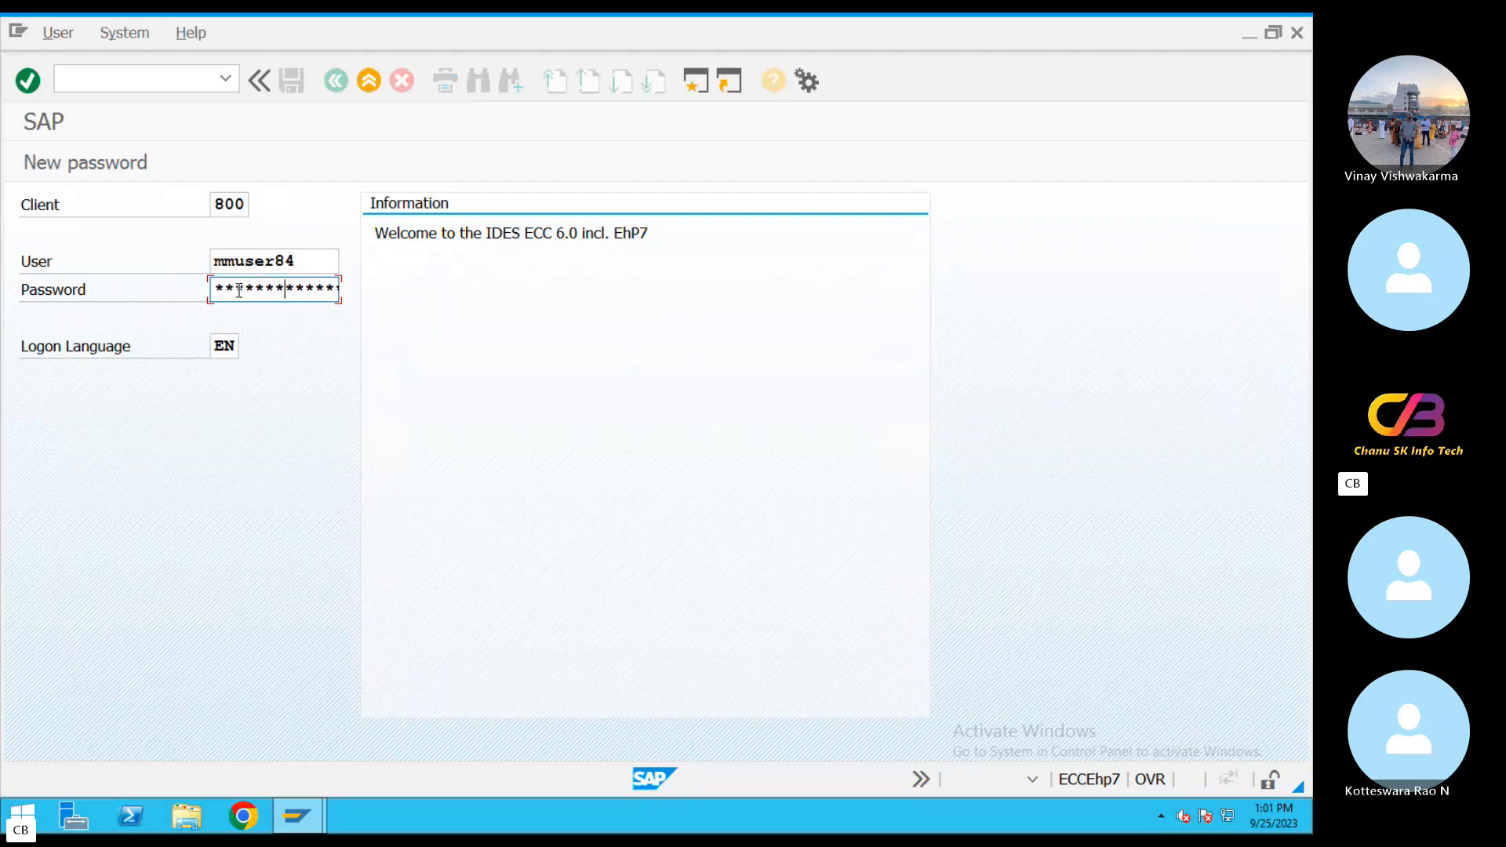
key("Return")
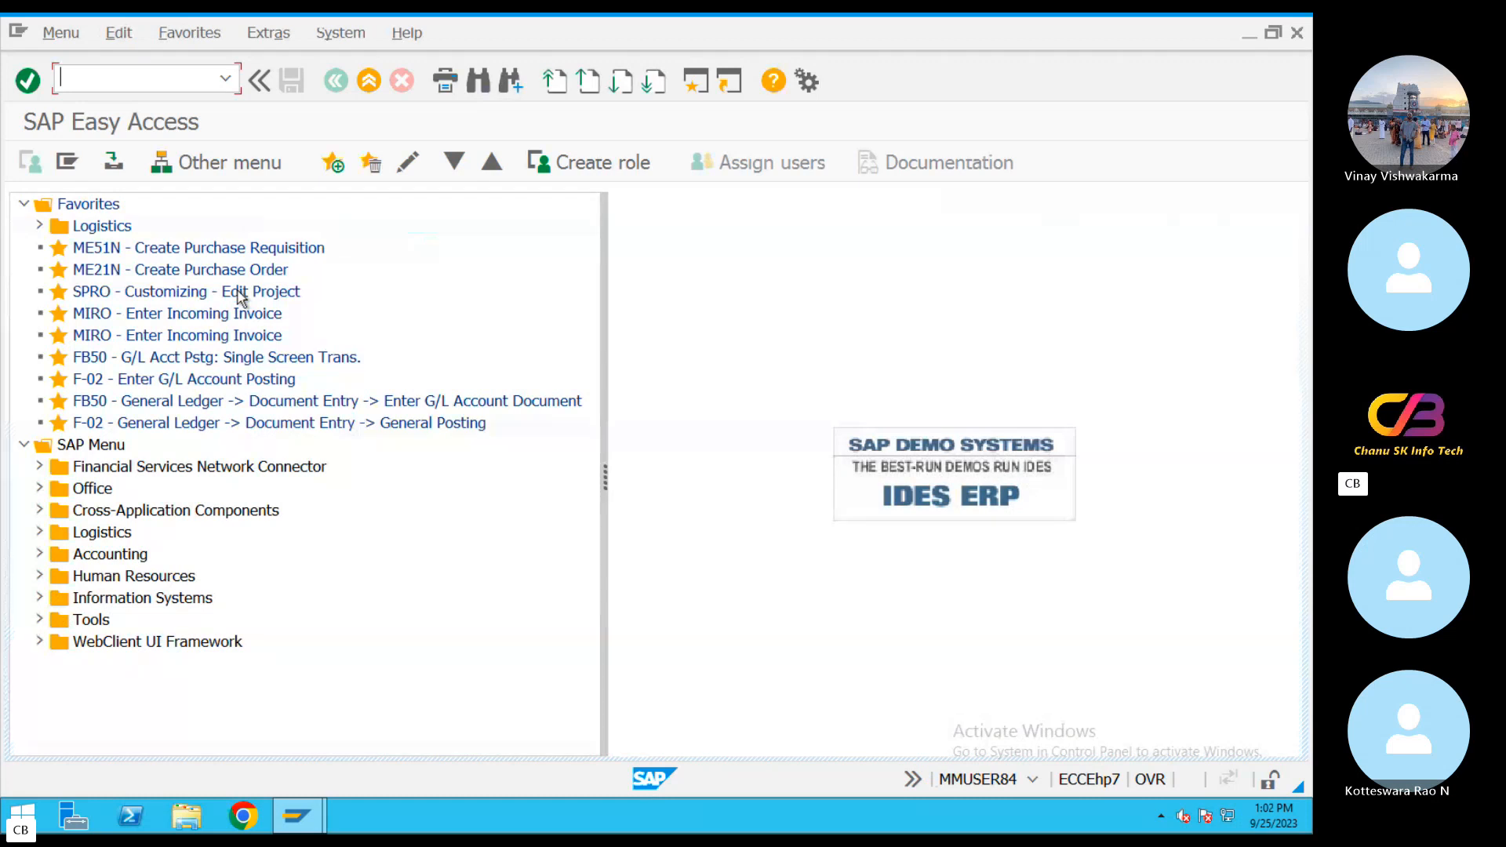
Open transaction OB28 to maintain the validation of accounting documents.
type("OB28")
key("Return")
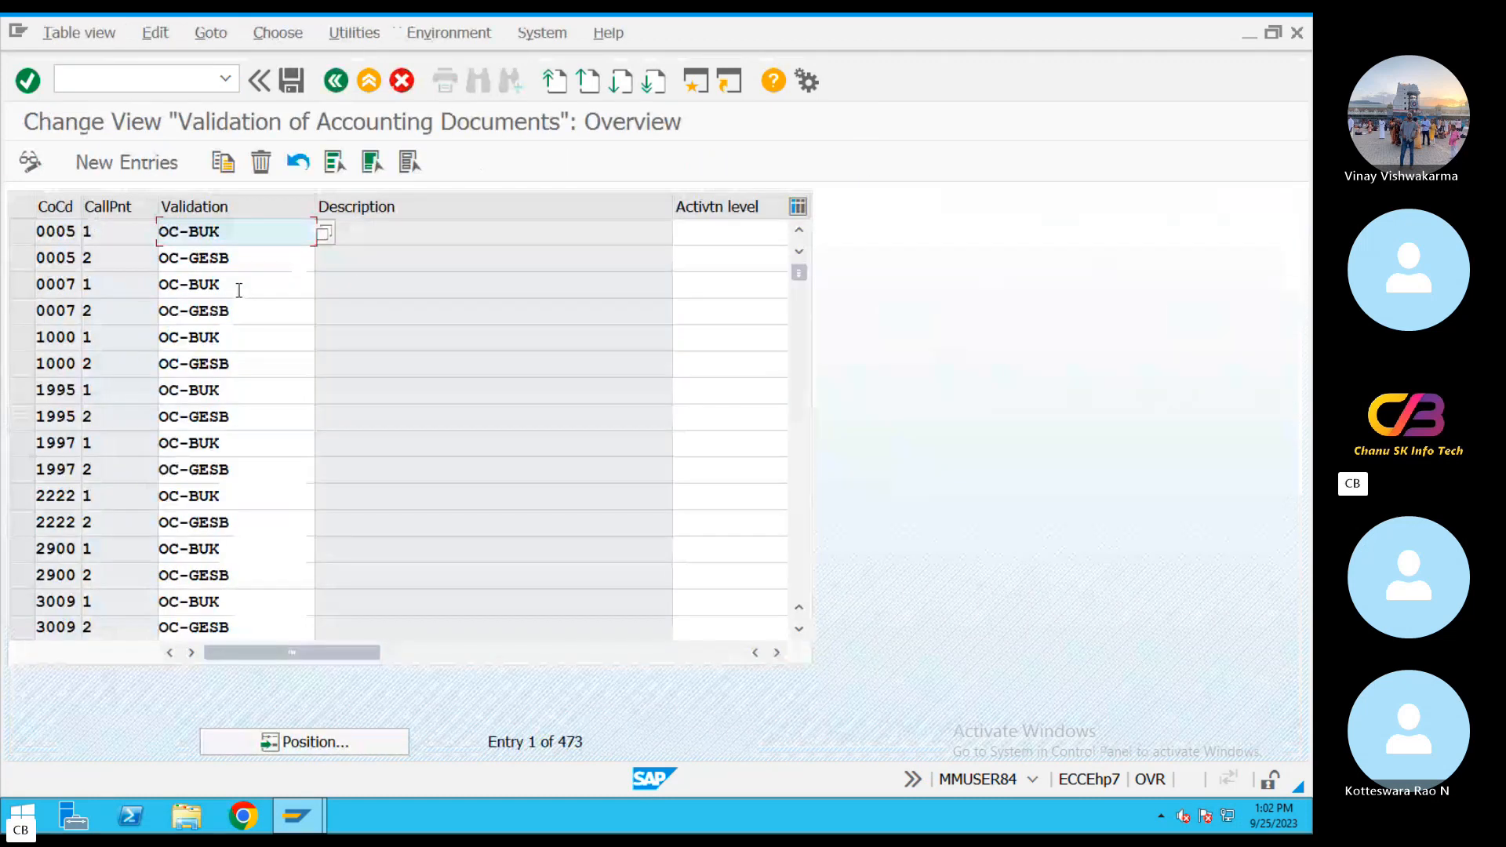
Examine the company code and the call-up point options for the first validation entry of company code 0005.
mouse_move(799, 273)
left_mouse_down()
mouse_move(800, 310)
mouse_move(804, 249)
left_mouse_up()
left_click_drag(76, 233, 14, 226)
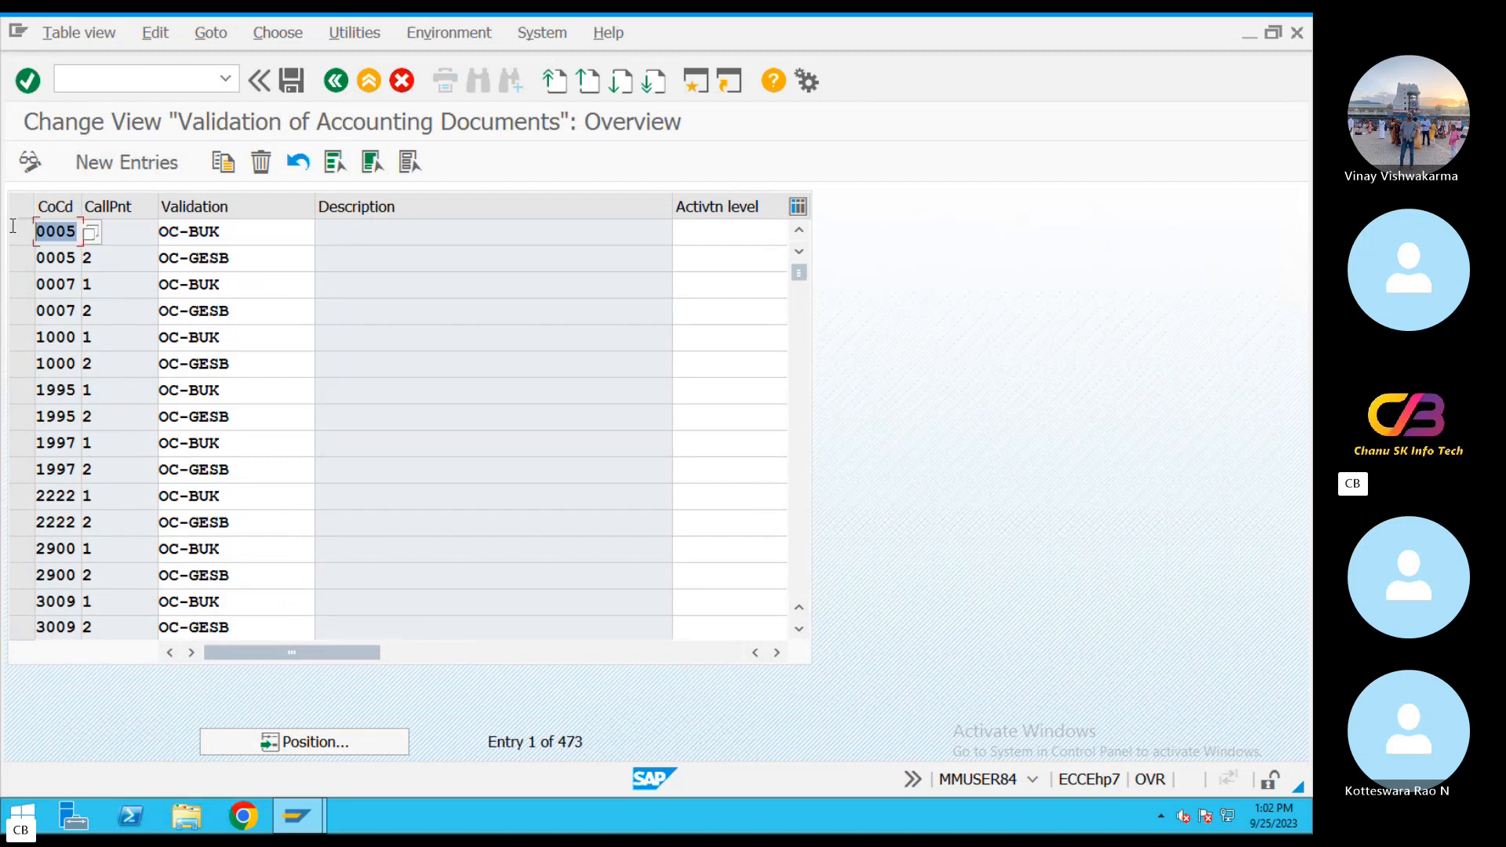
left_click(120, 238)
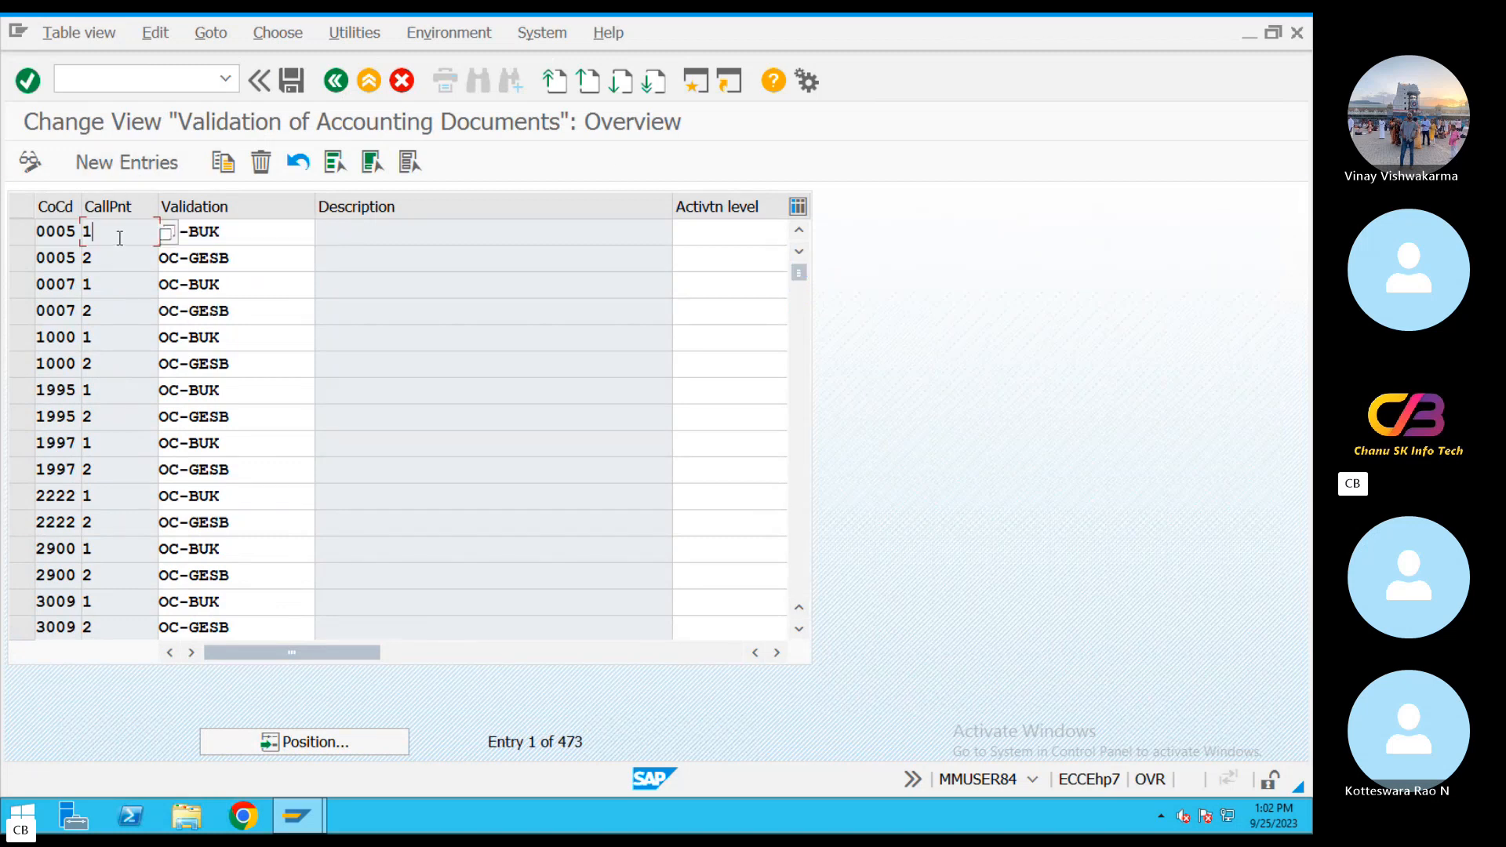
left_click(166, 235)
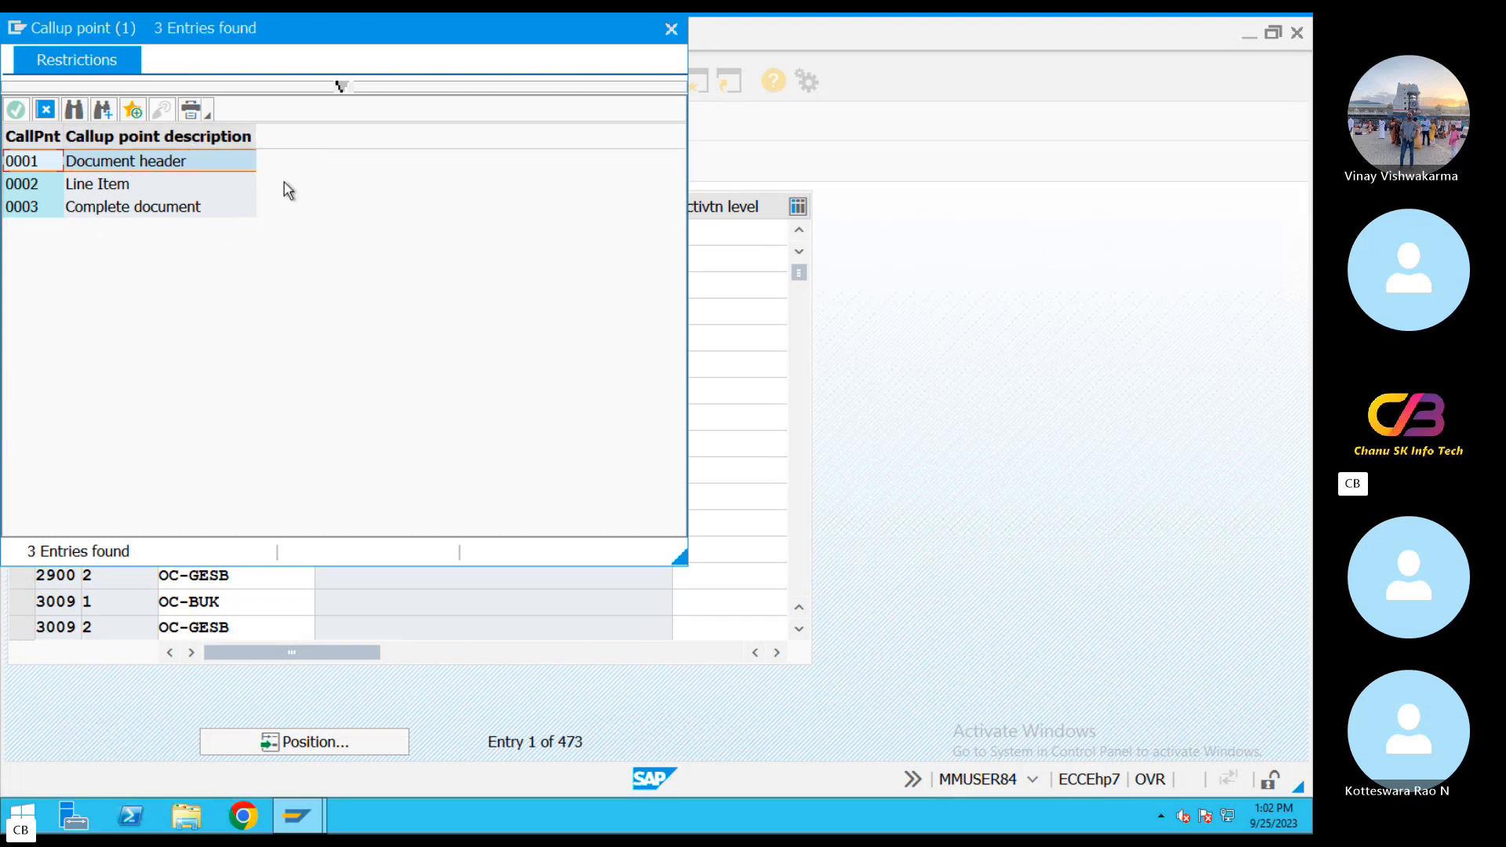
left_click(672, 29)
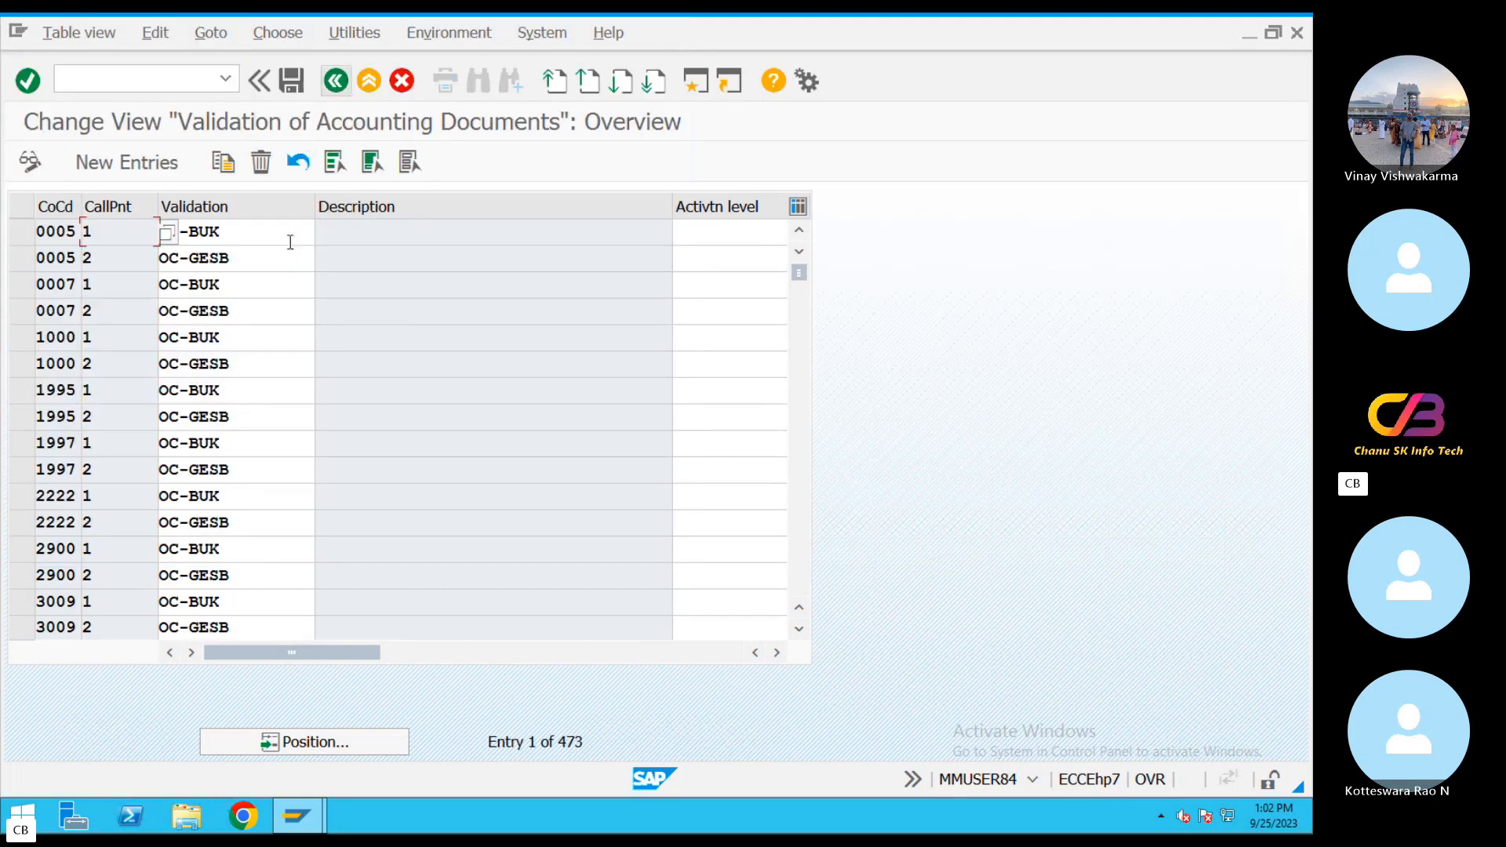
Examine the possible validations for the first entry, its activation level, and the remaining company code entries in the table.
left_click(264, 241)
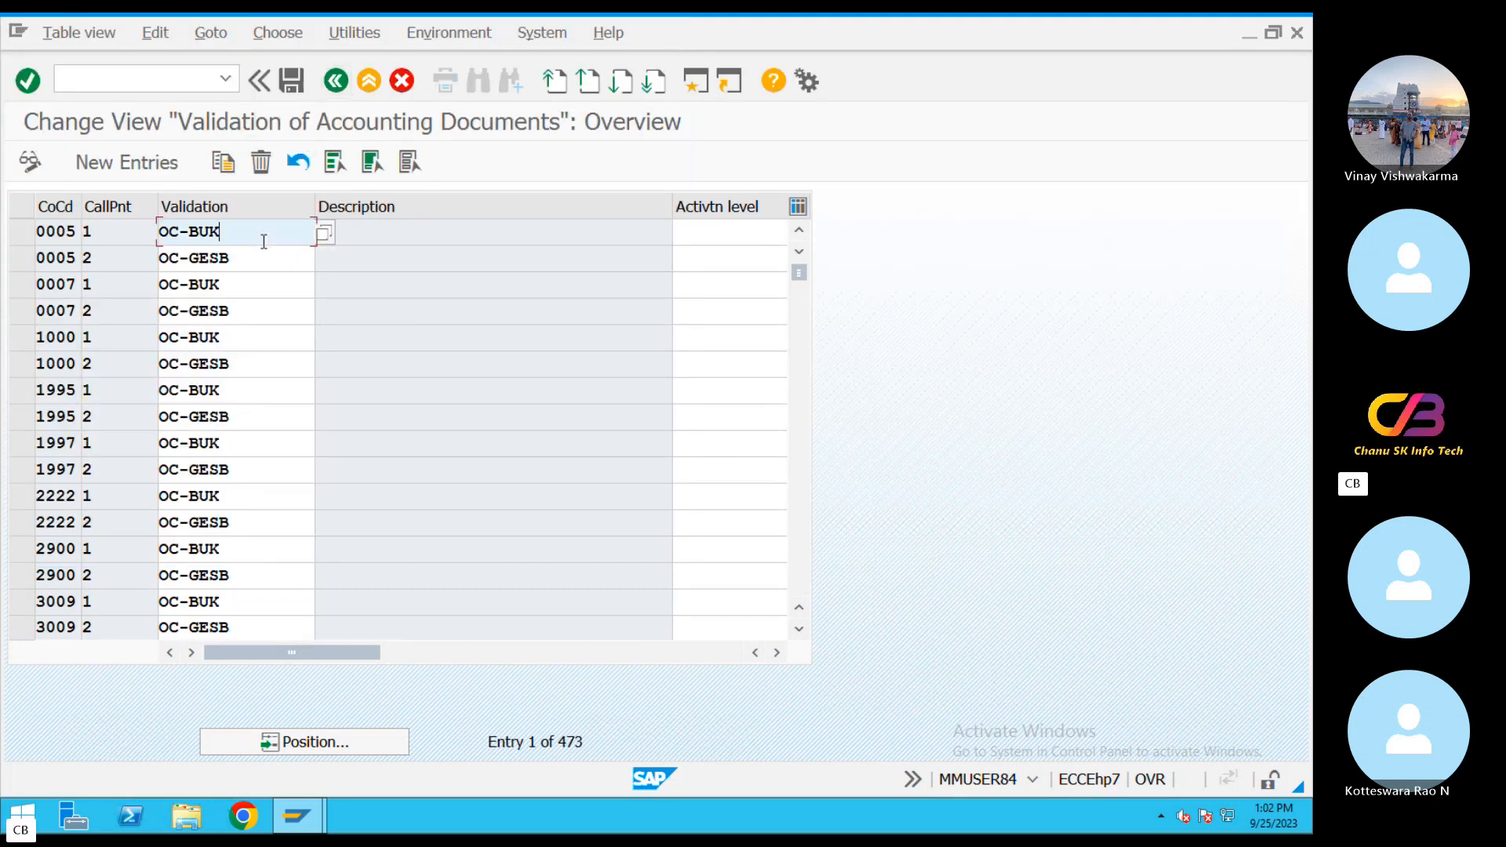
left_click(324, 233)
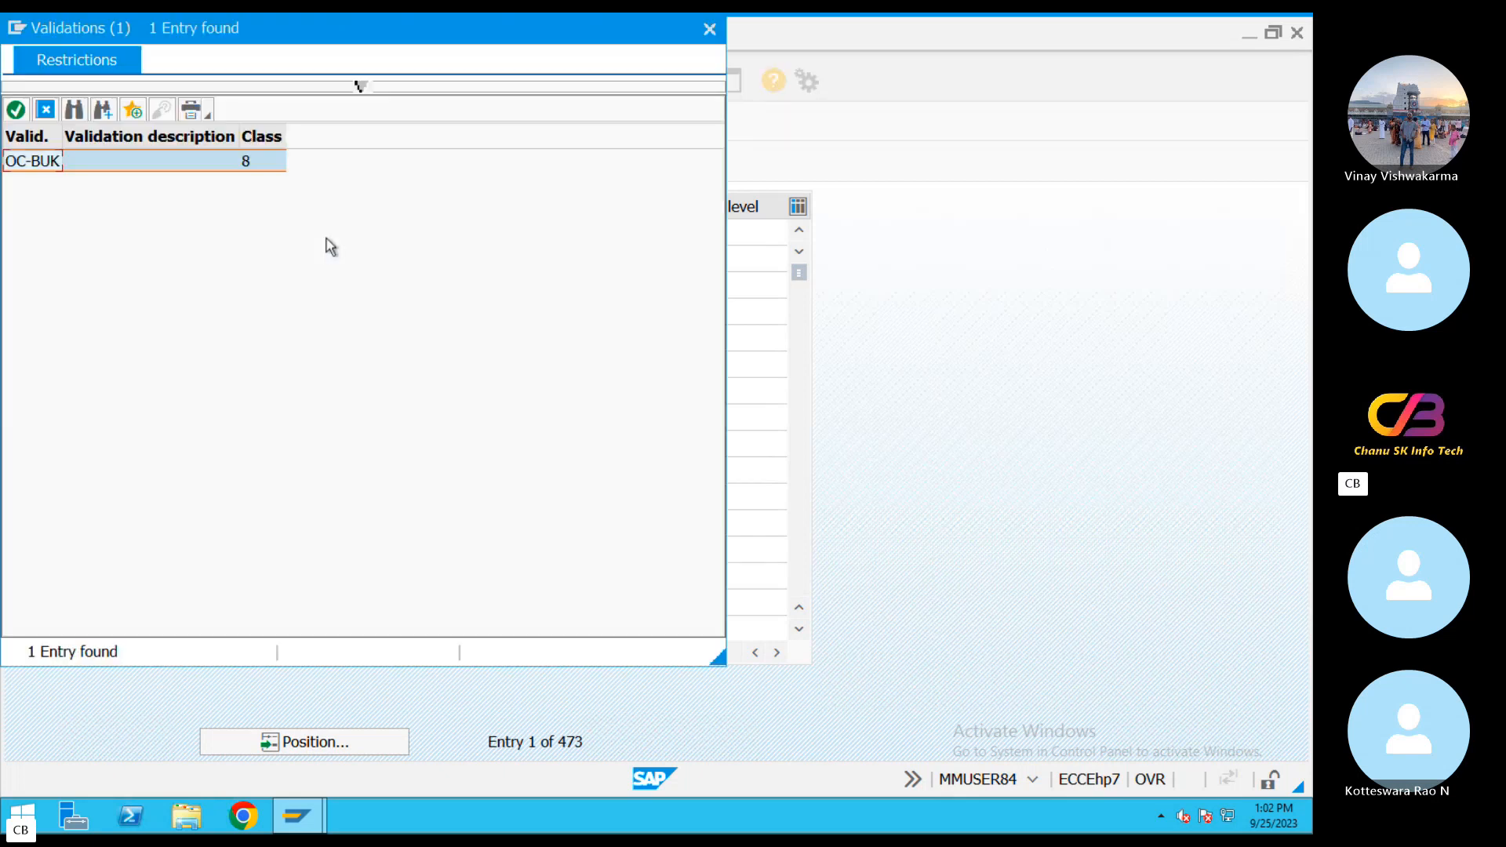
left_click(709, 29)
left_click(695, 248)
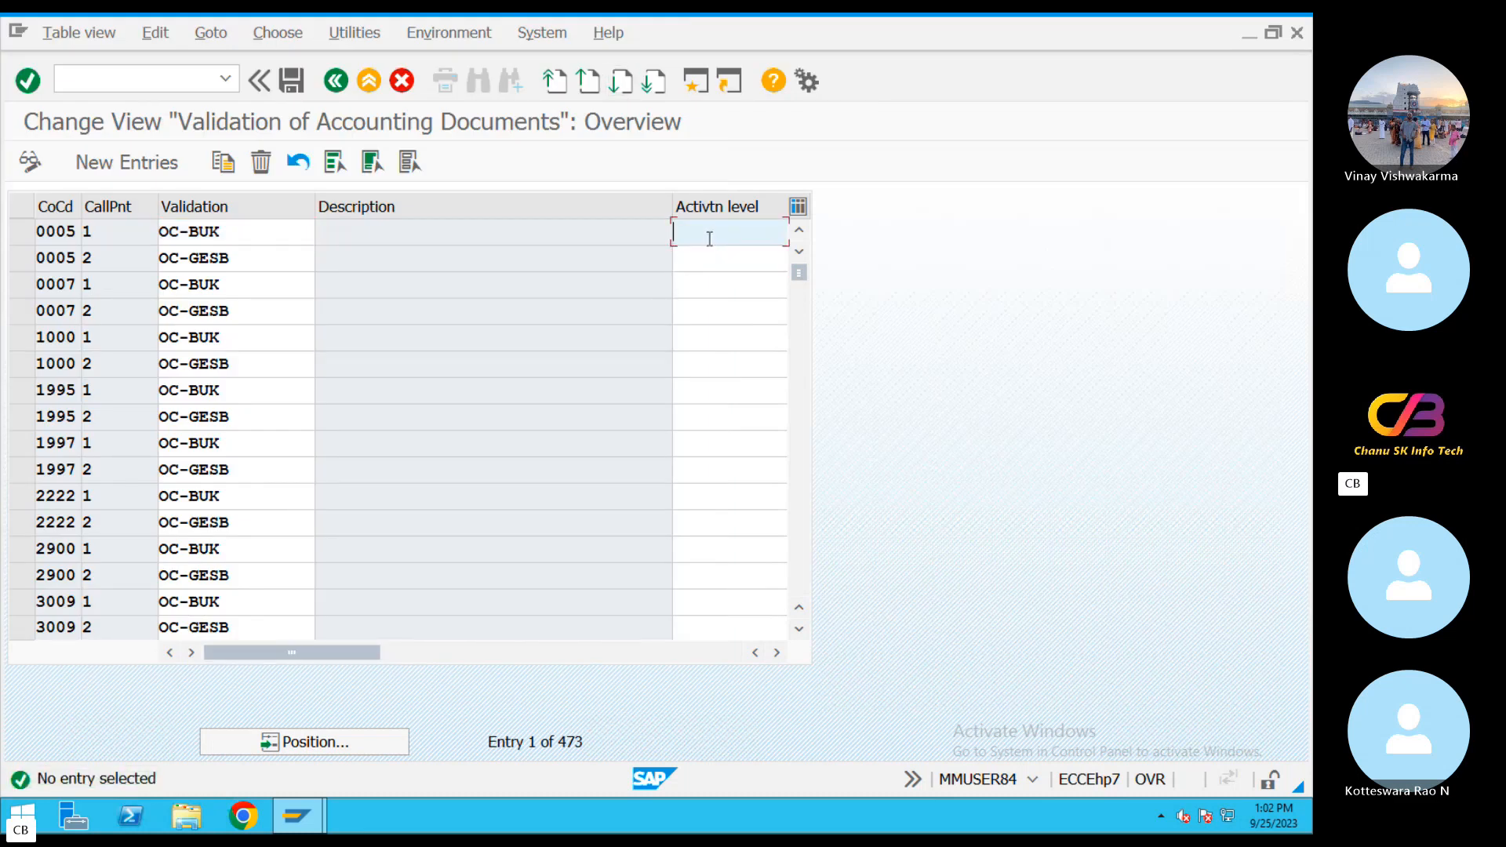
scroll(808, 568, "down", 10)
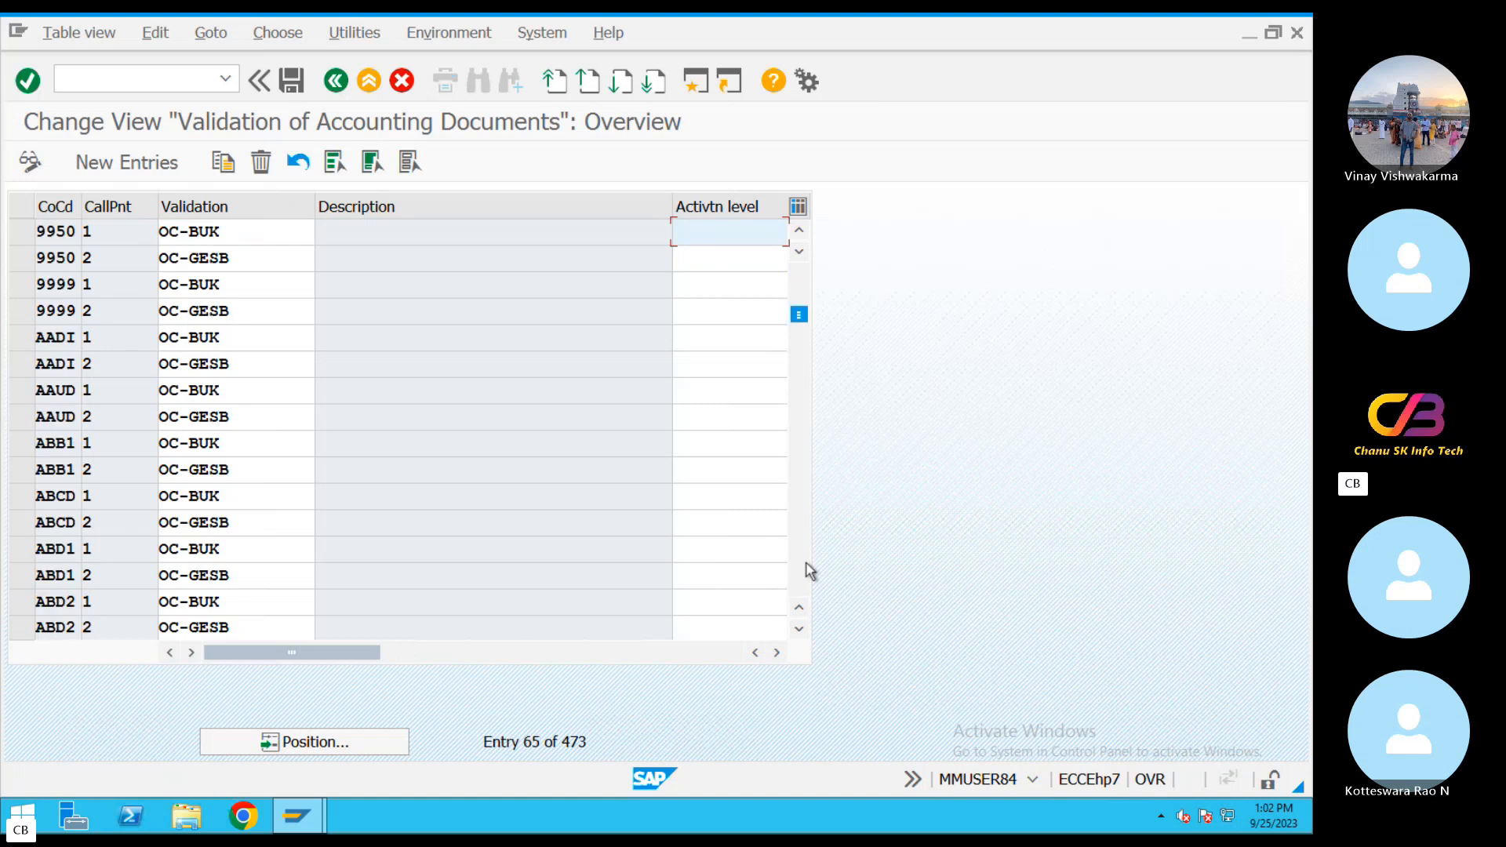
scroll(806, 563, "down", 3)
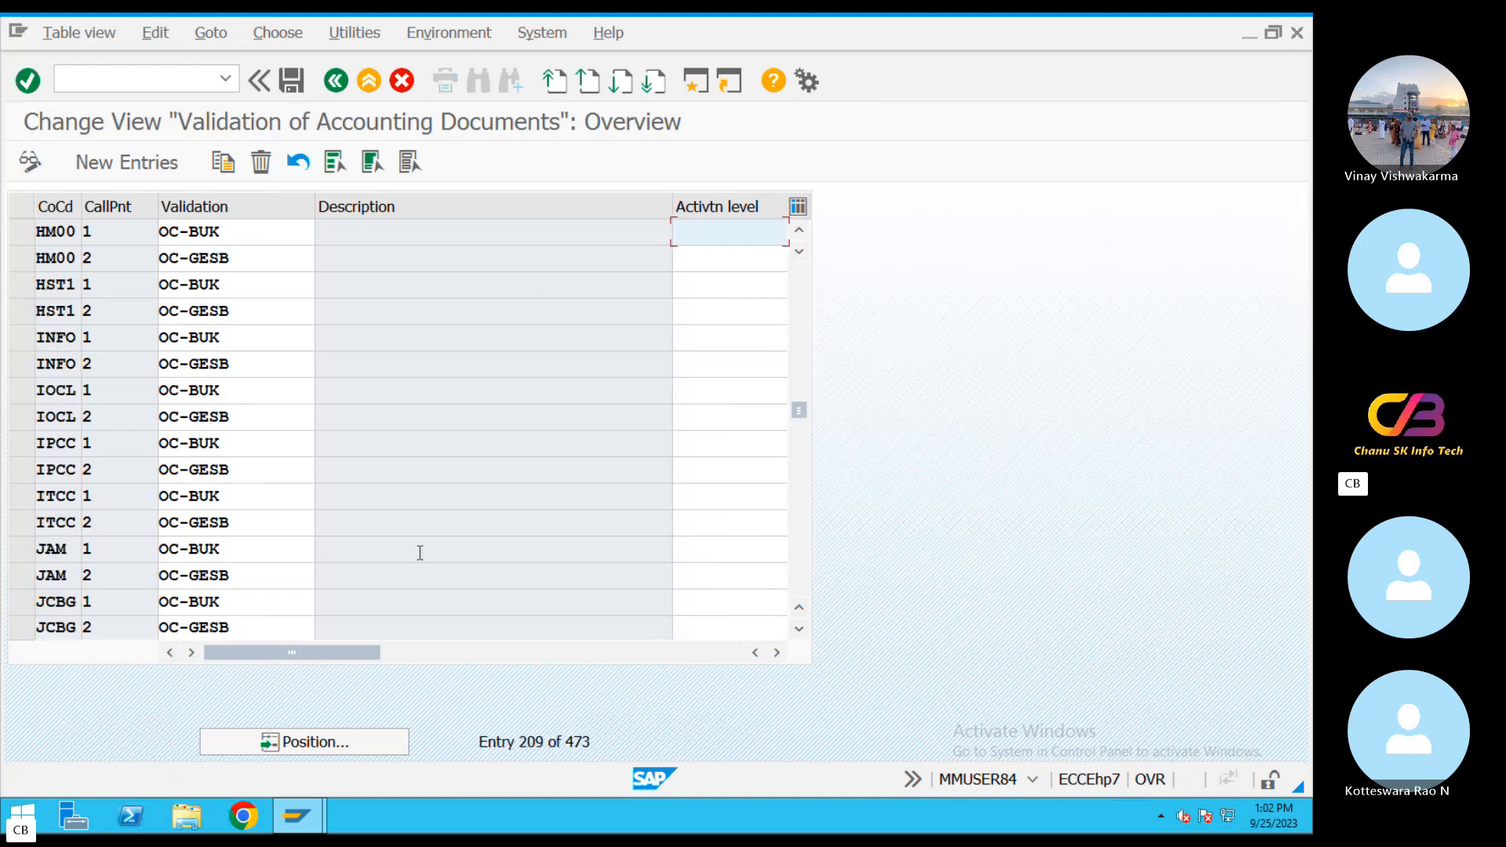
Create a second SAP session and try to open transaction OB28 there, declining to display the locked data.
left_click(696, 82)
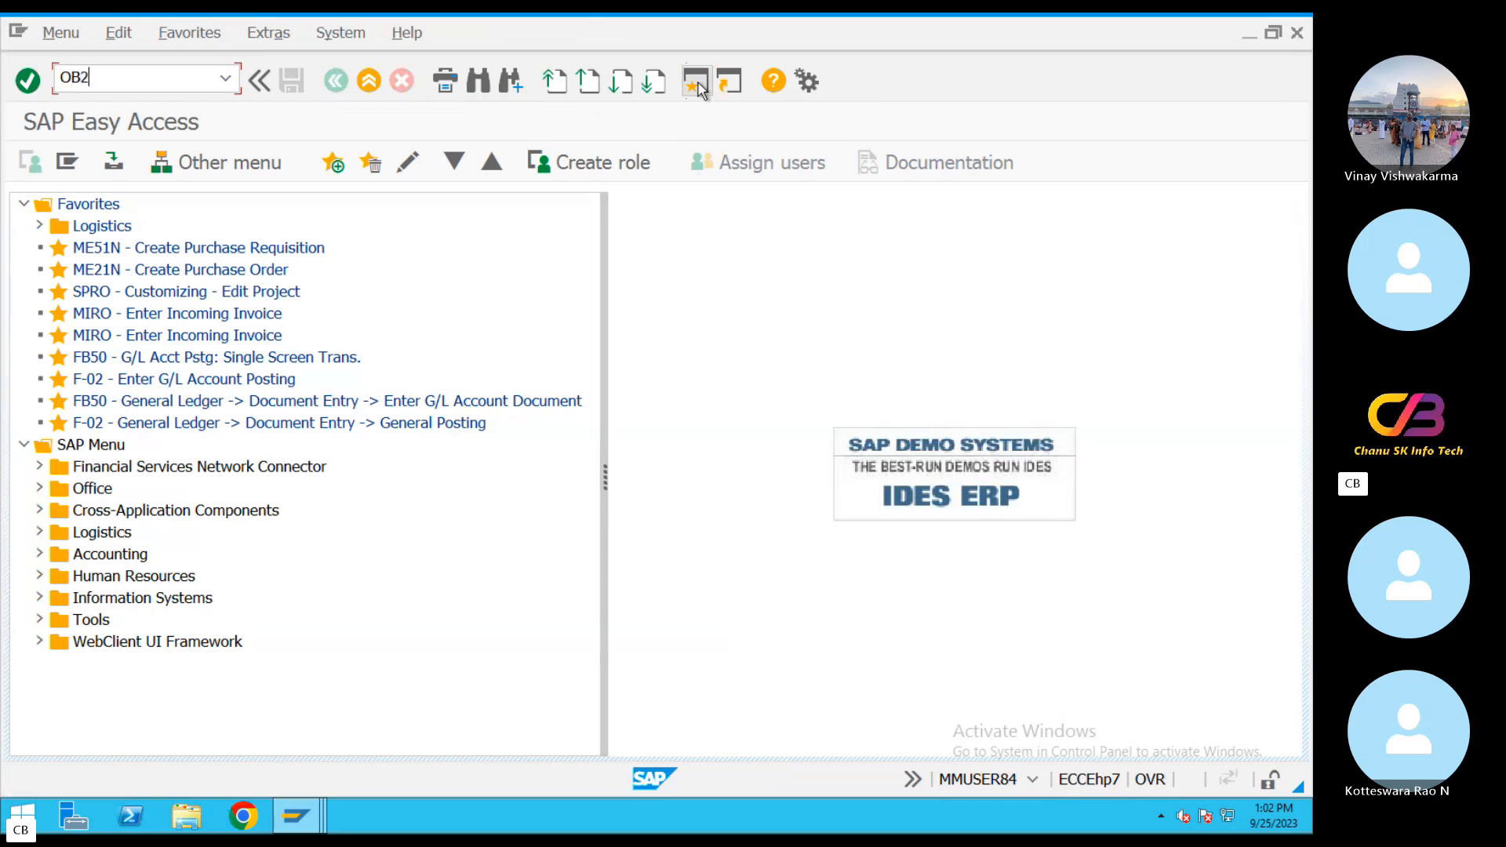
type("OB28")
key("Return")
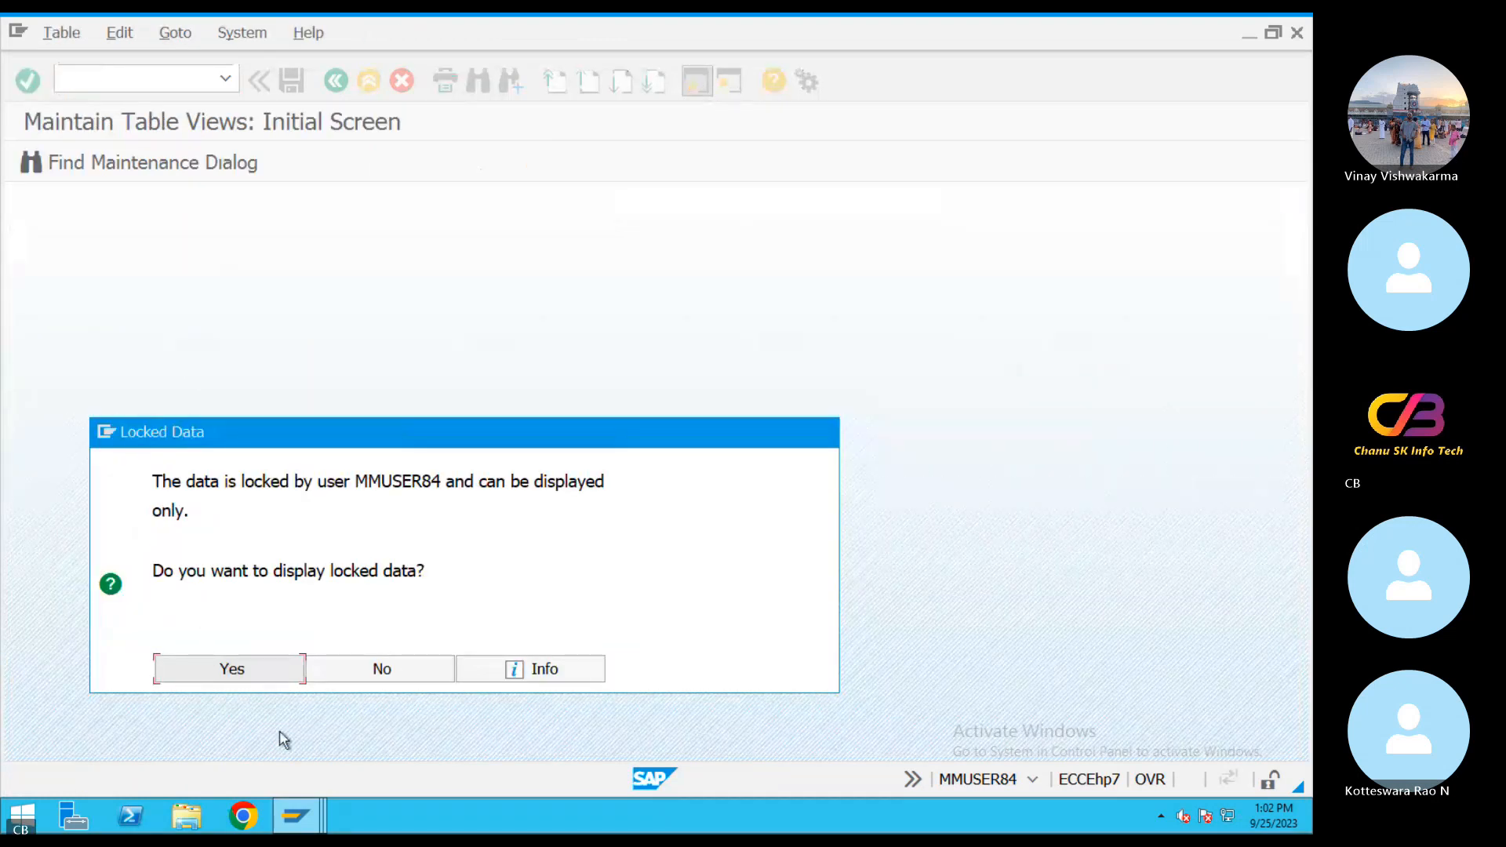
left_click(391, 681)
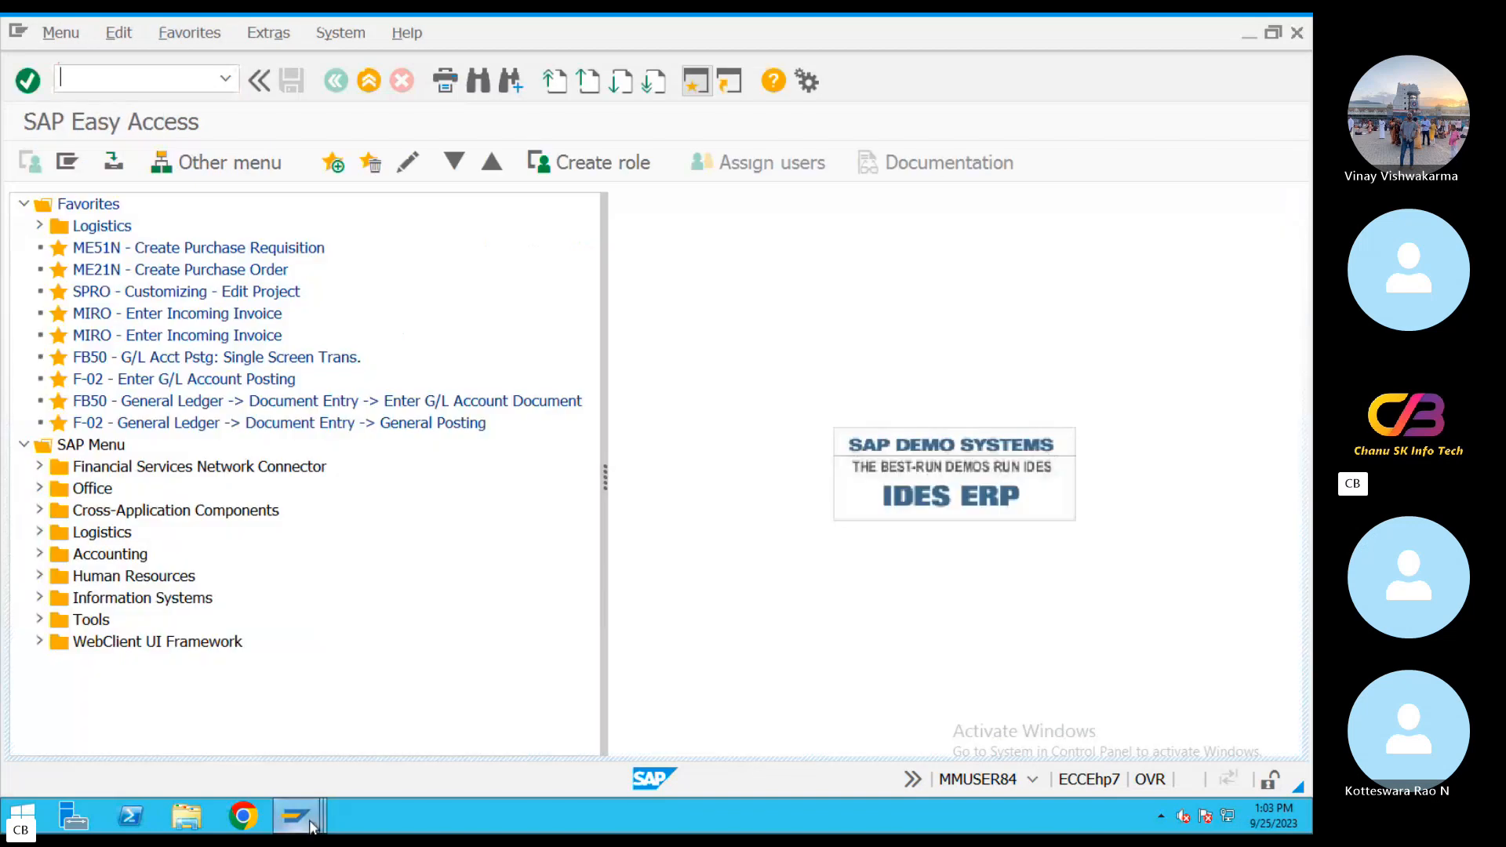
Reopen OB28 in the second session with the locked data displayed, then leave the view for SAP Easy Access.
mouse_move(313, 826)
left_click(319, 746)
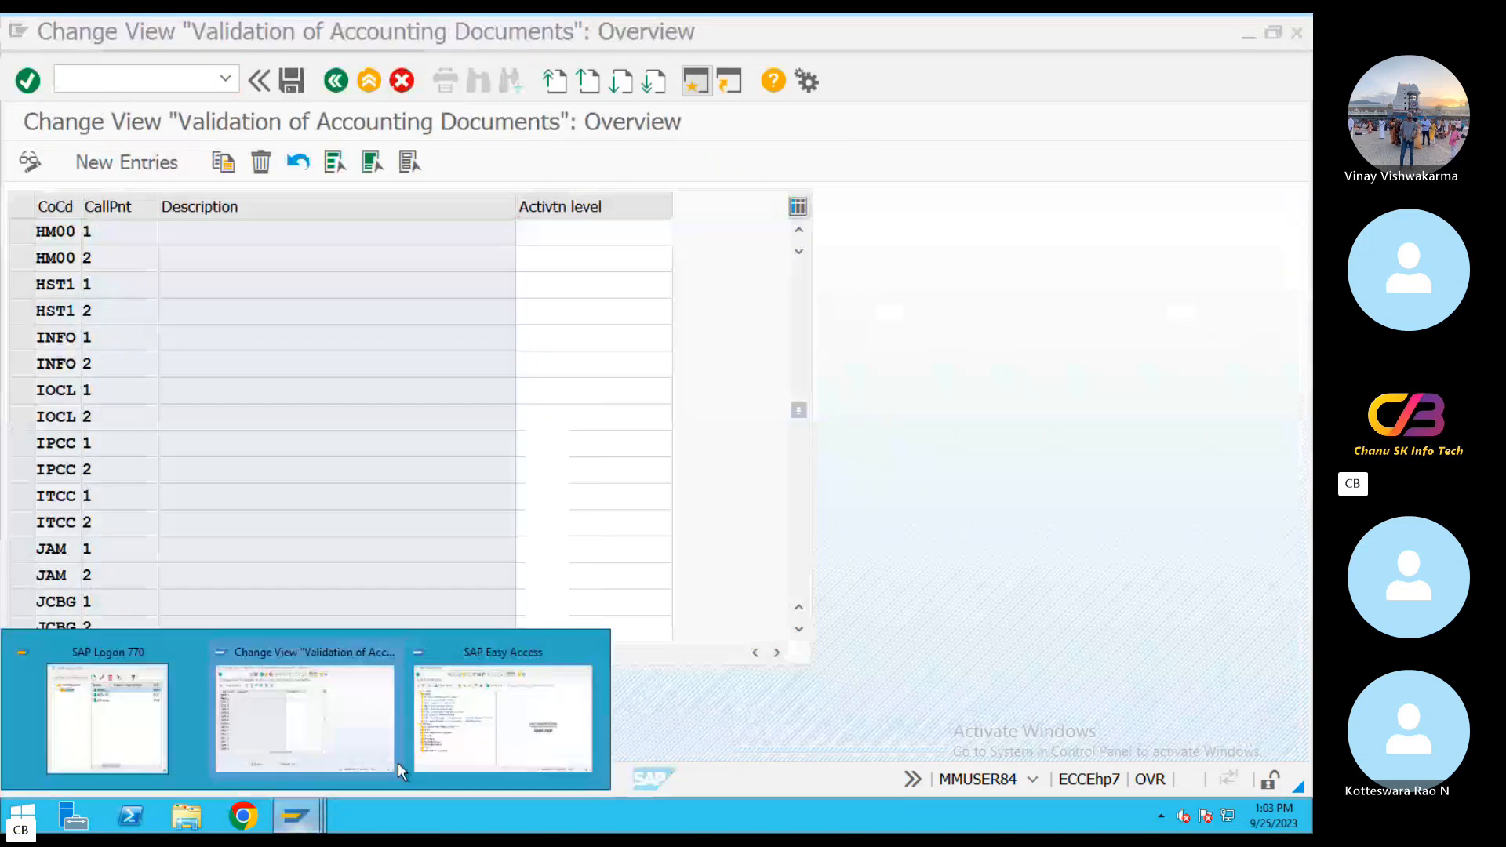
left_click(471, 732)
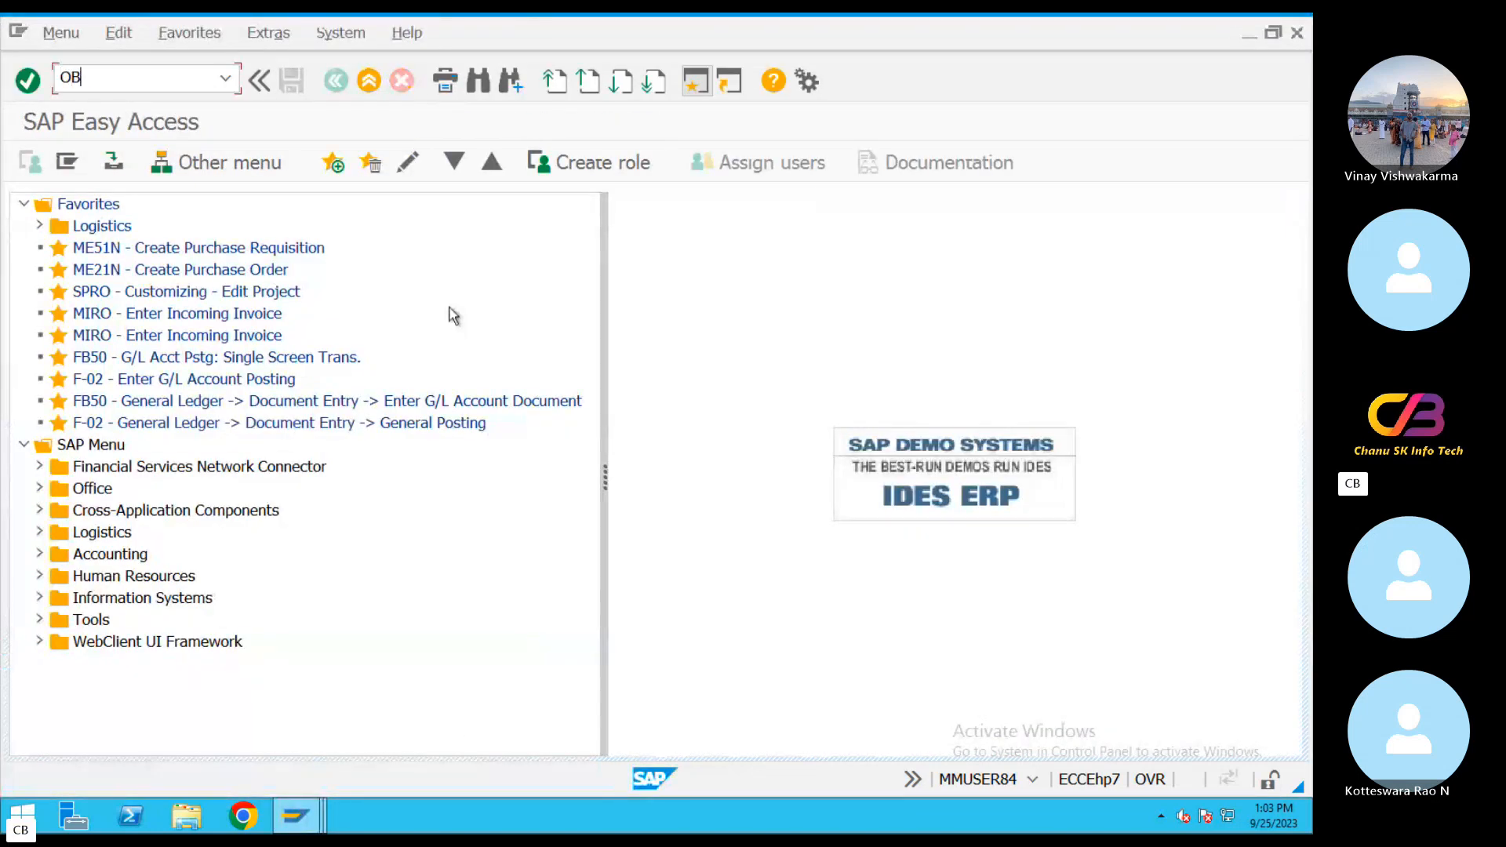
type("OB28")
key("Return")
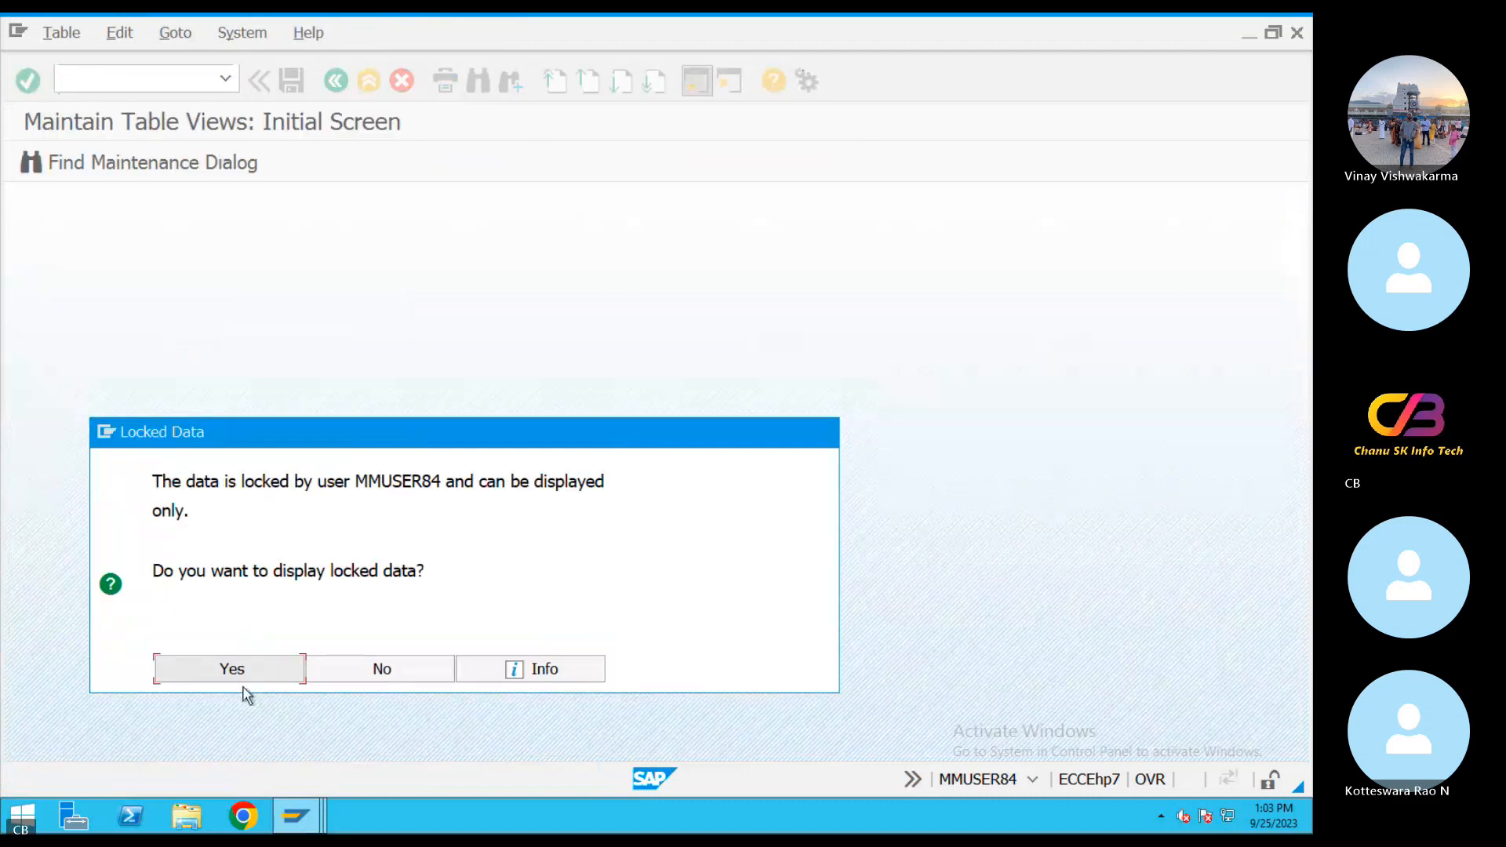
left_click(232, 669)
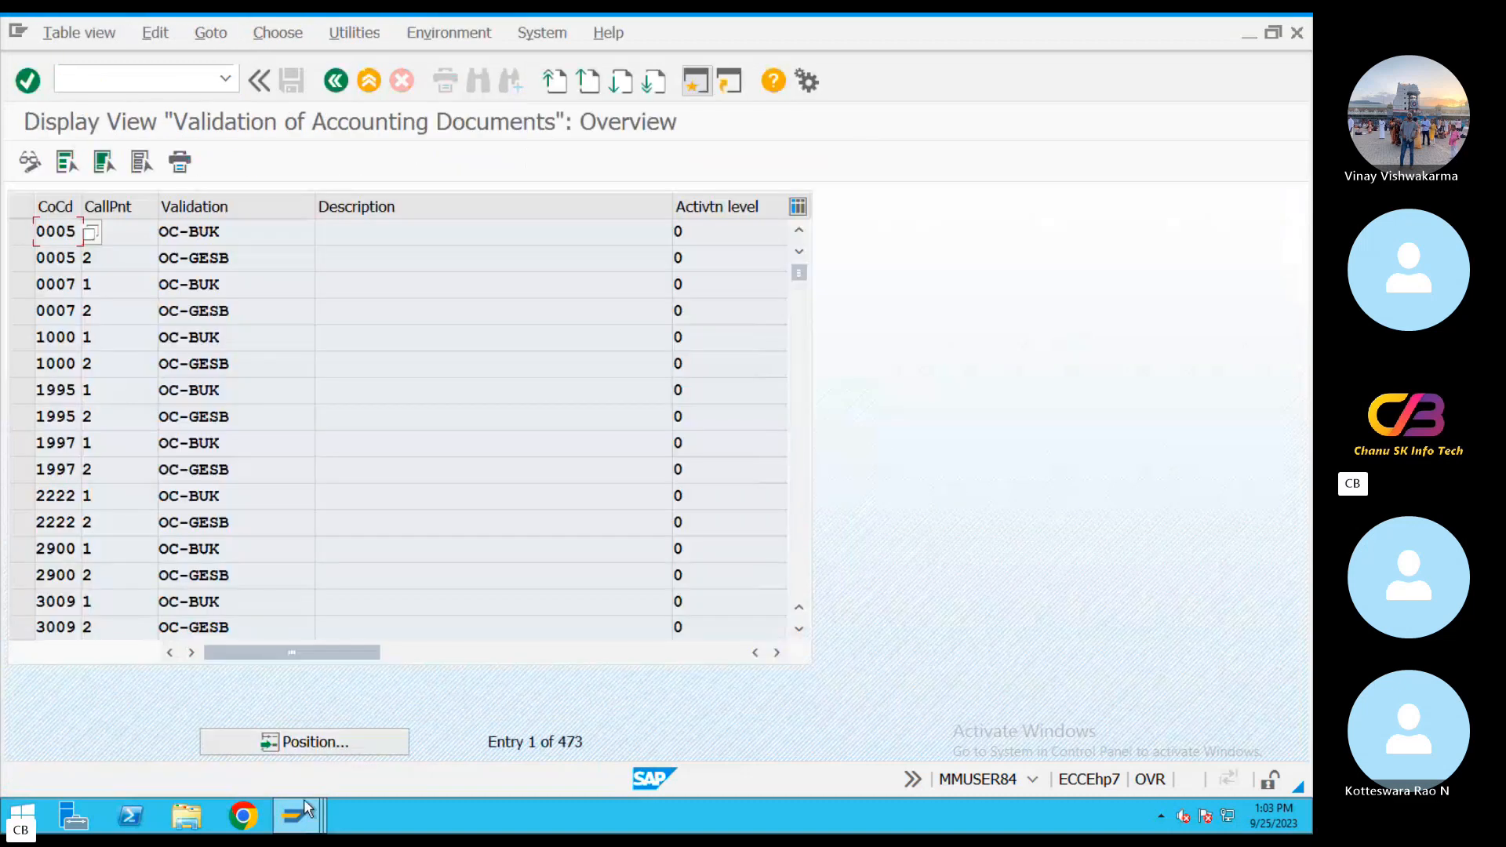
mouse_move(302, 824)
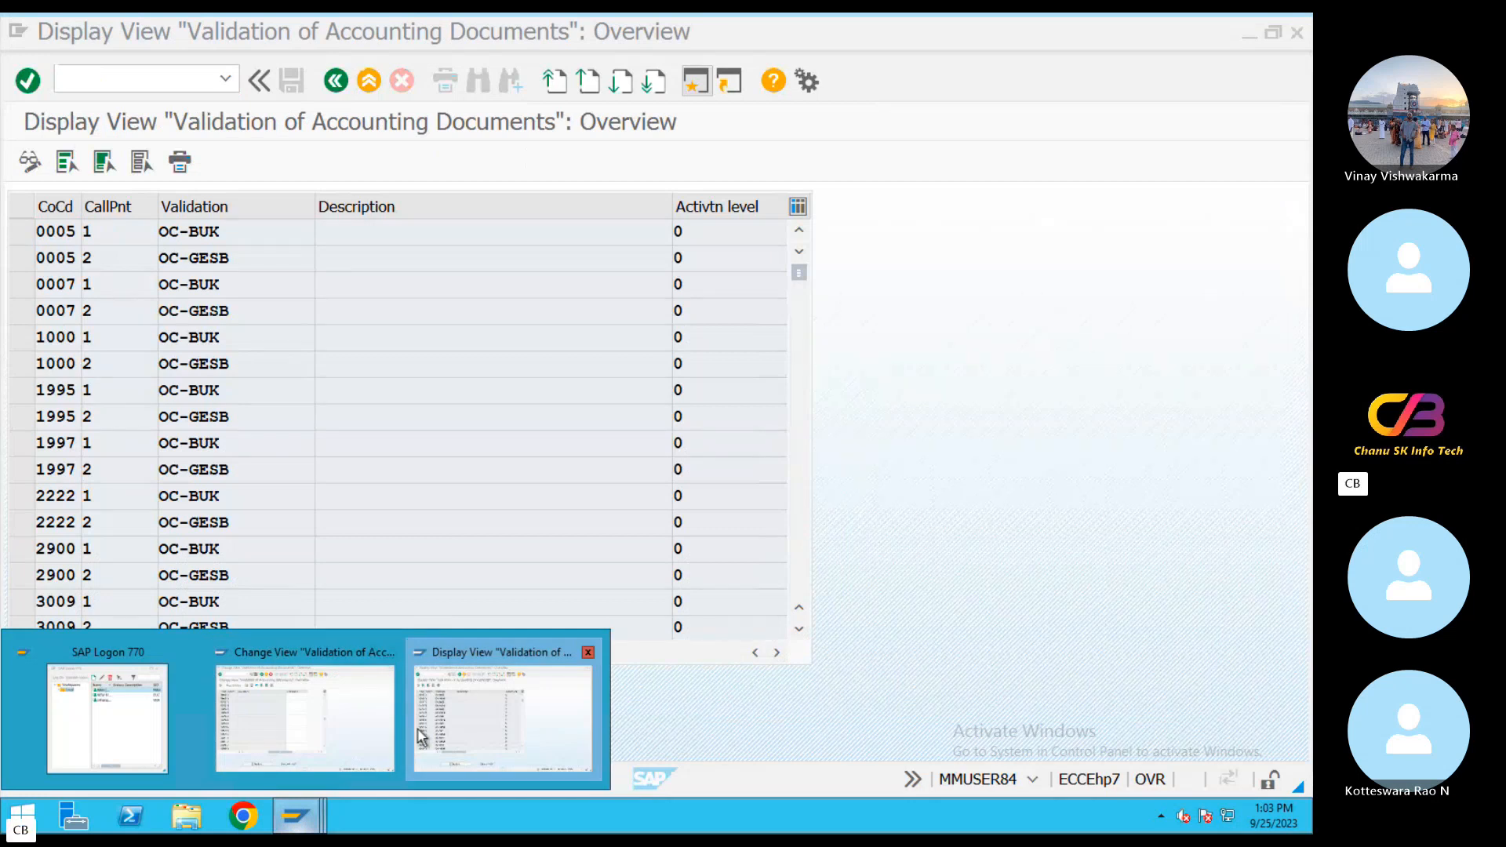
left_click(502, 717)
left_click(336, 80)
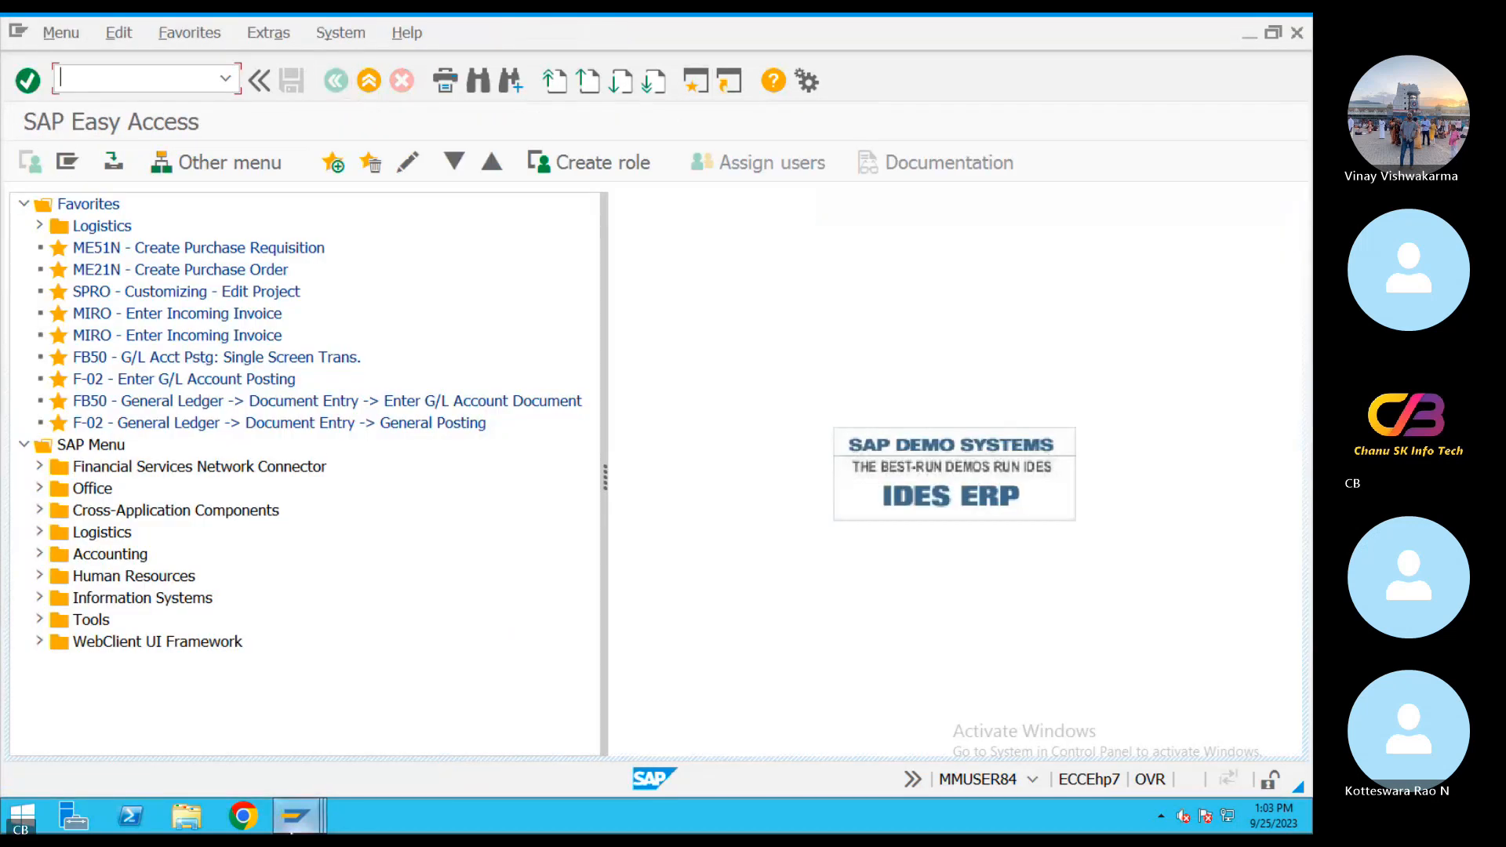
Open transaction GGB0 in the second session to maintain validations.
mouse_move(318, 828)
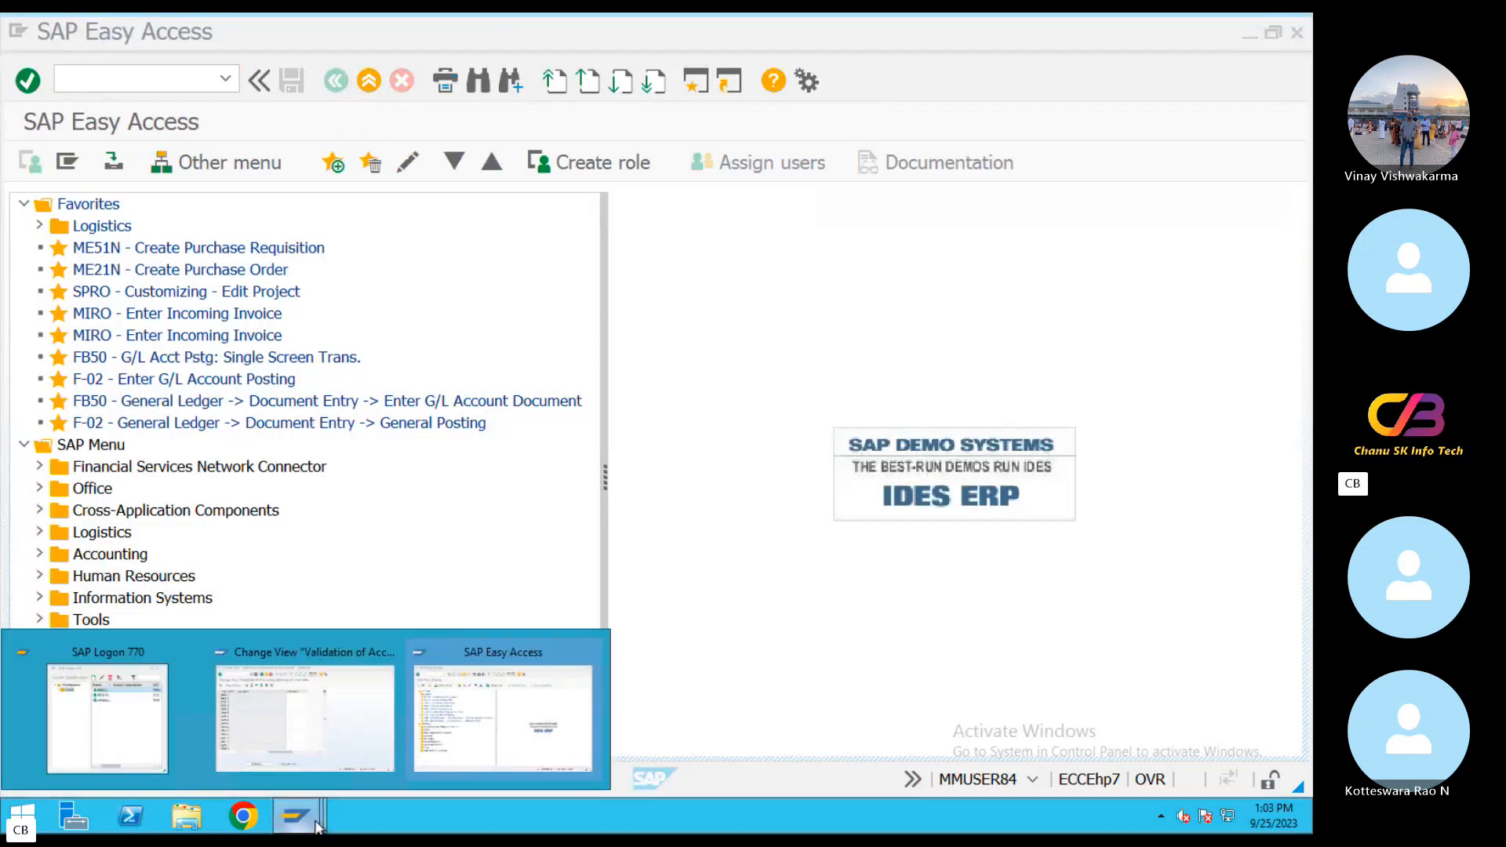
left_click(319, 751)
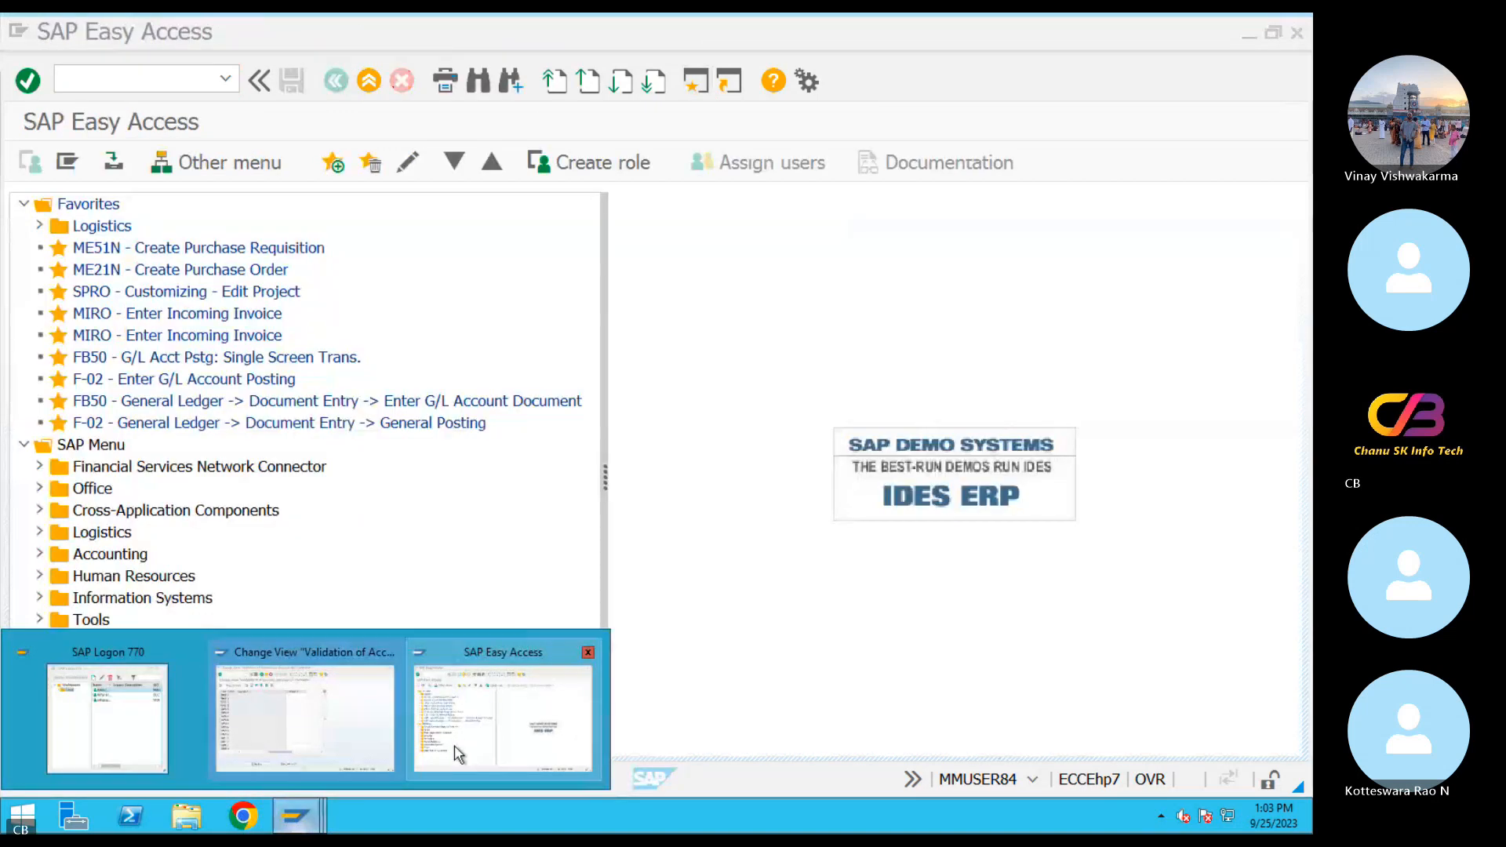
left_click(459, 753)
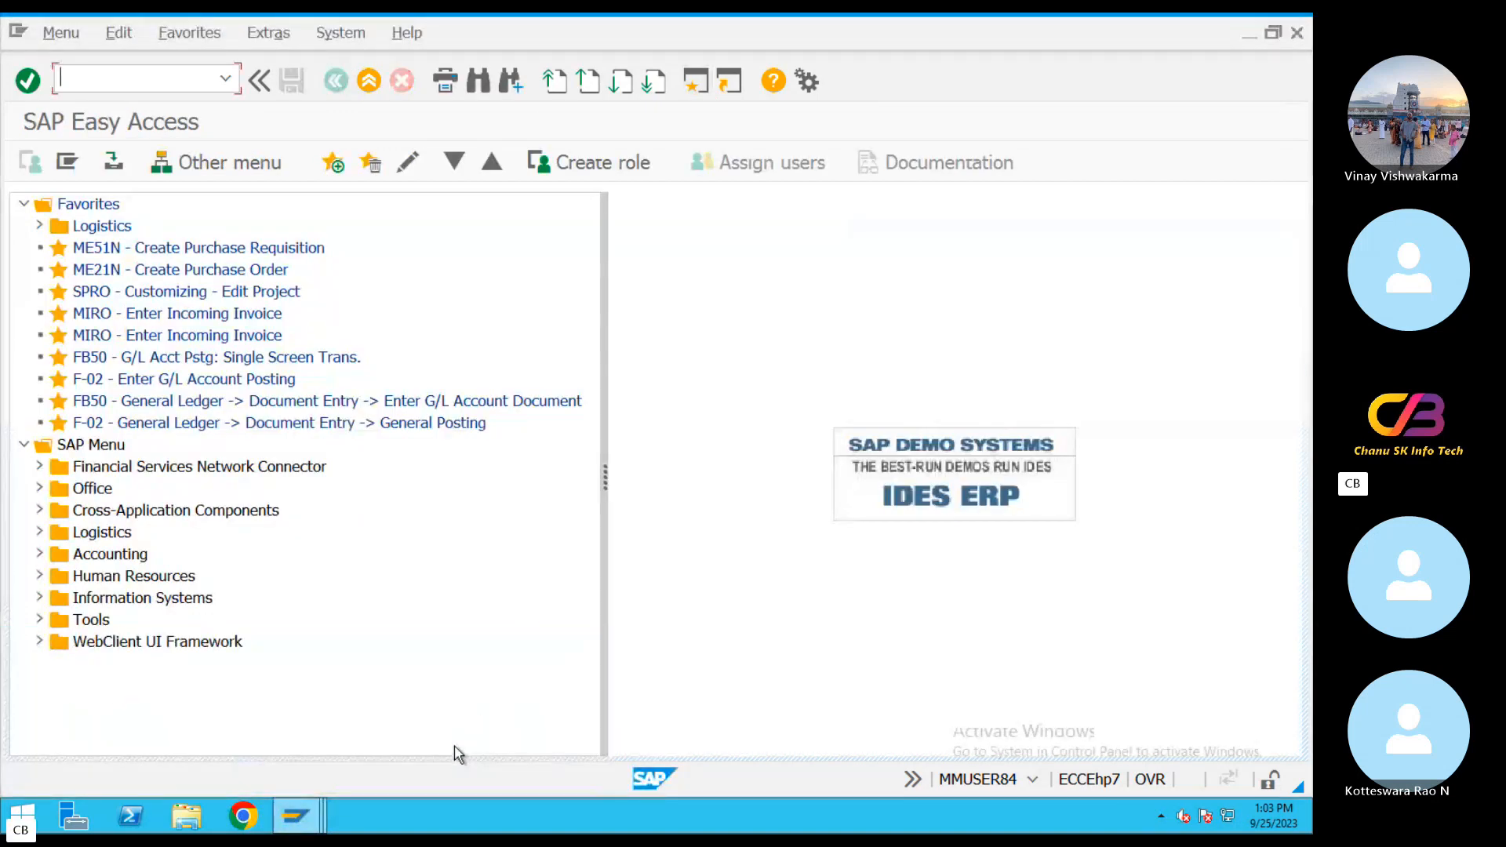
type("GGB0")
key("Return")
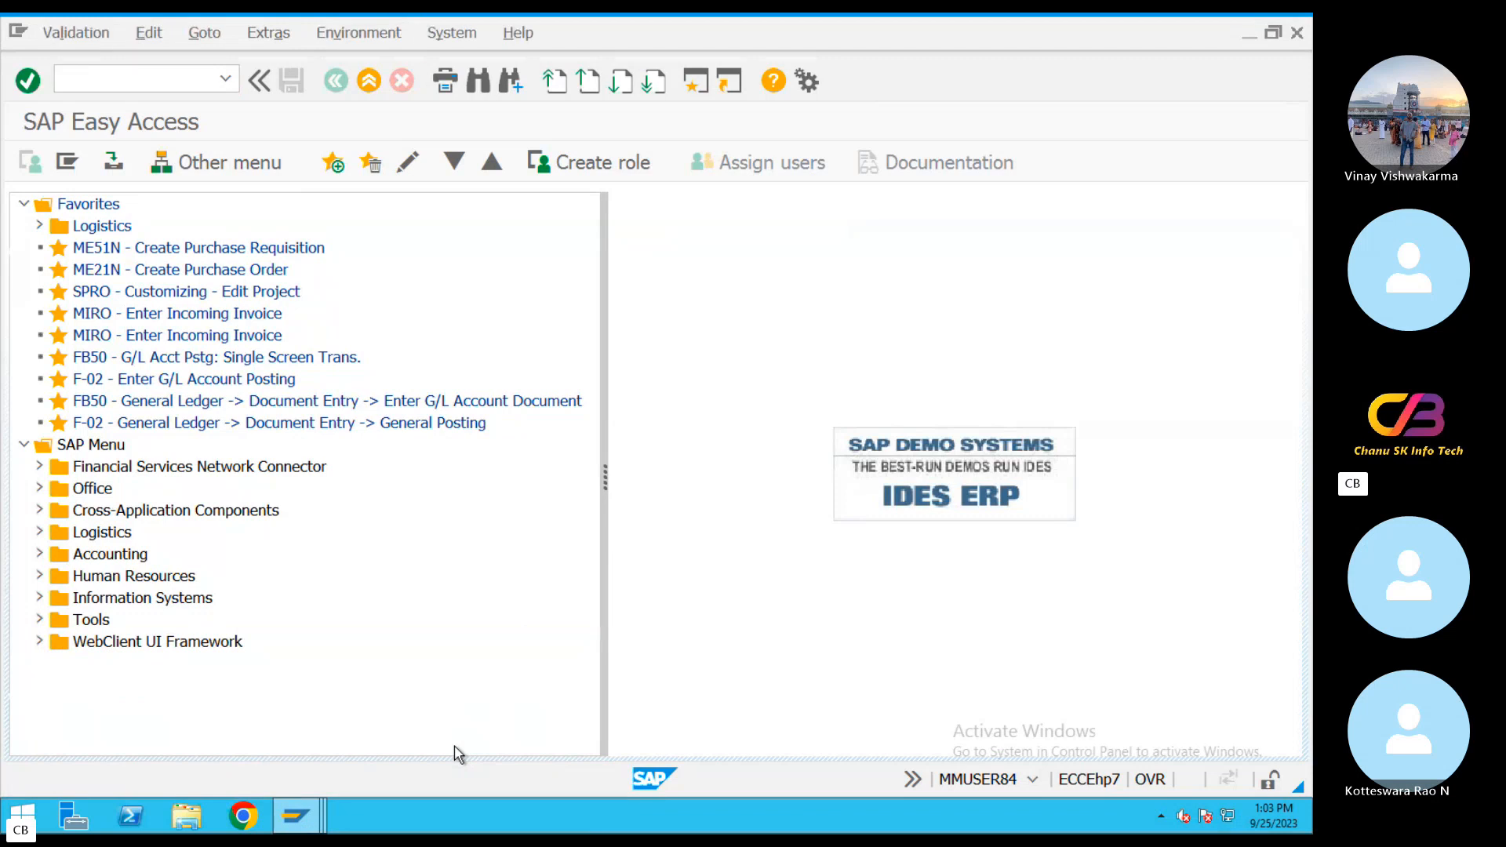
Switch to the wiki in Chrome and examine the prerequisite and check coding of the TOMI validation again.
left_click(253, 828)
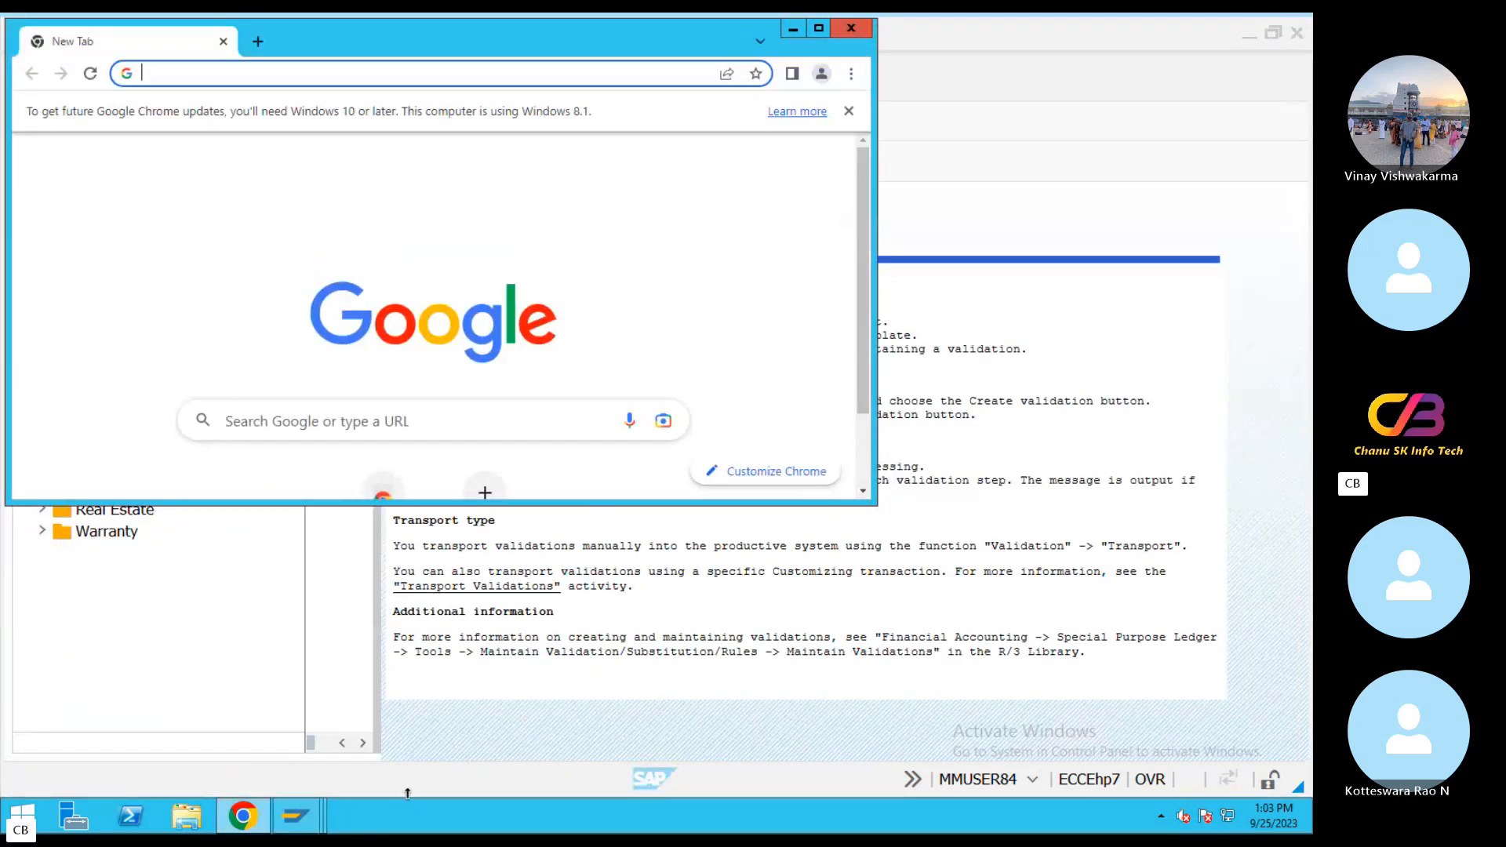
key("ctrl+Left")
left_click(827, 810)
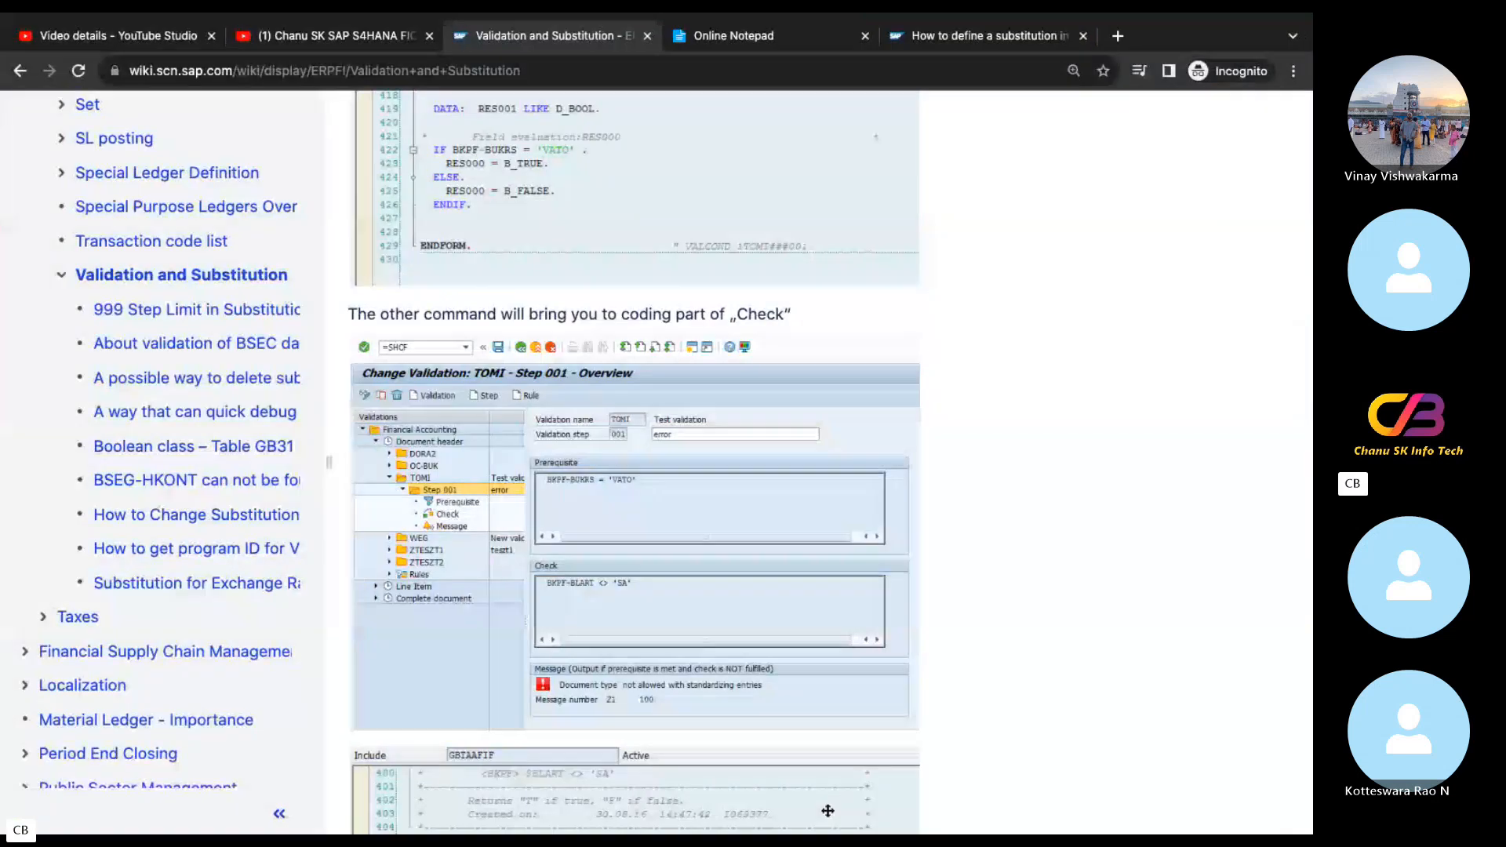
scroll(828, 811, "down", 2)
scroll(827, 810, "down", 5)
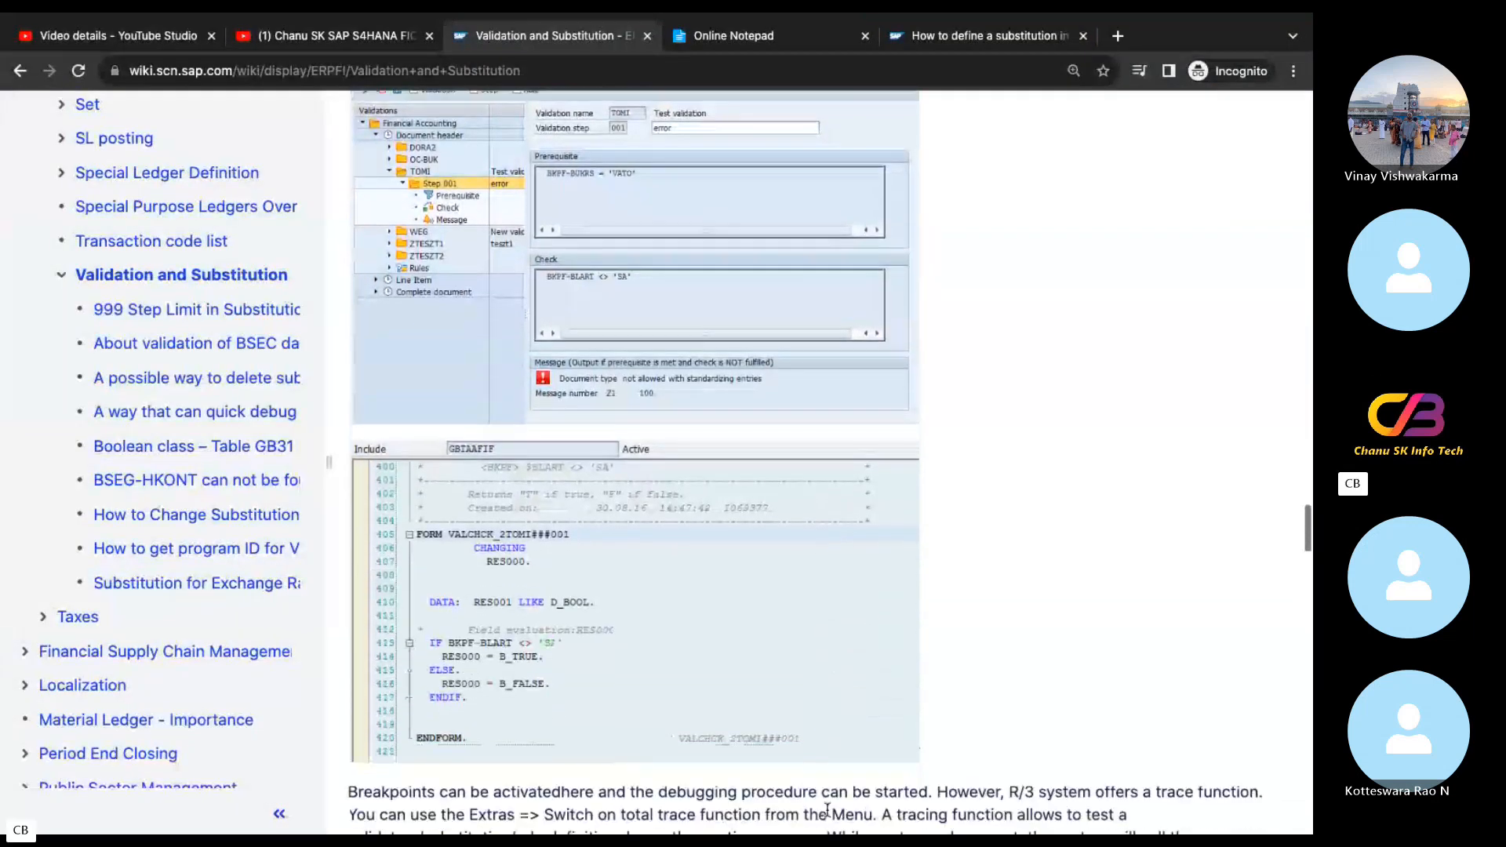
scroll(827, 816, "up", 7)
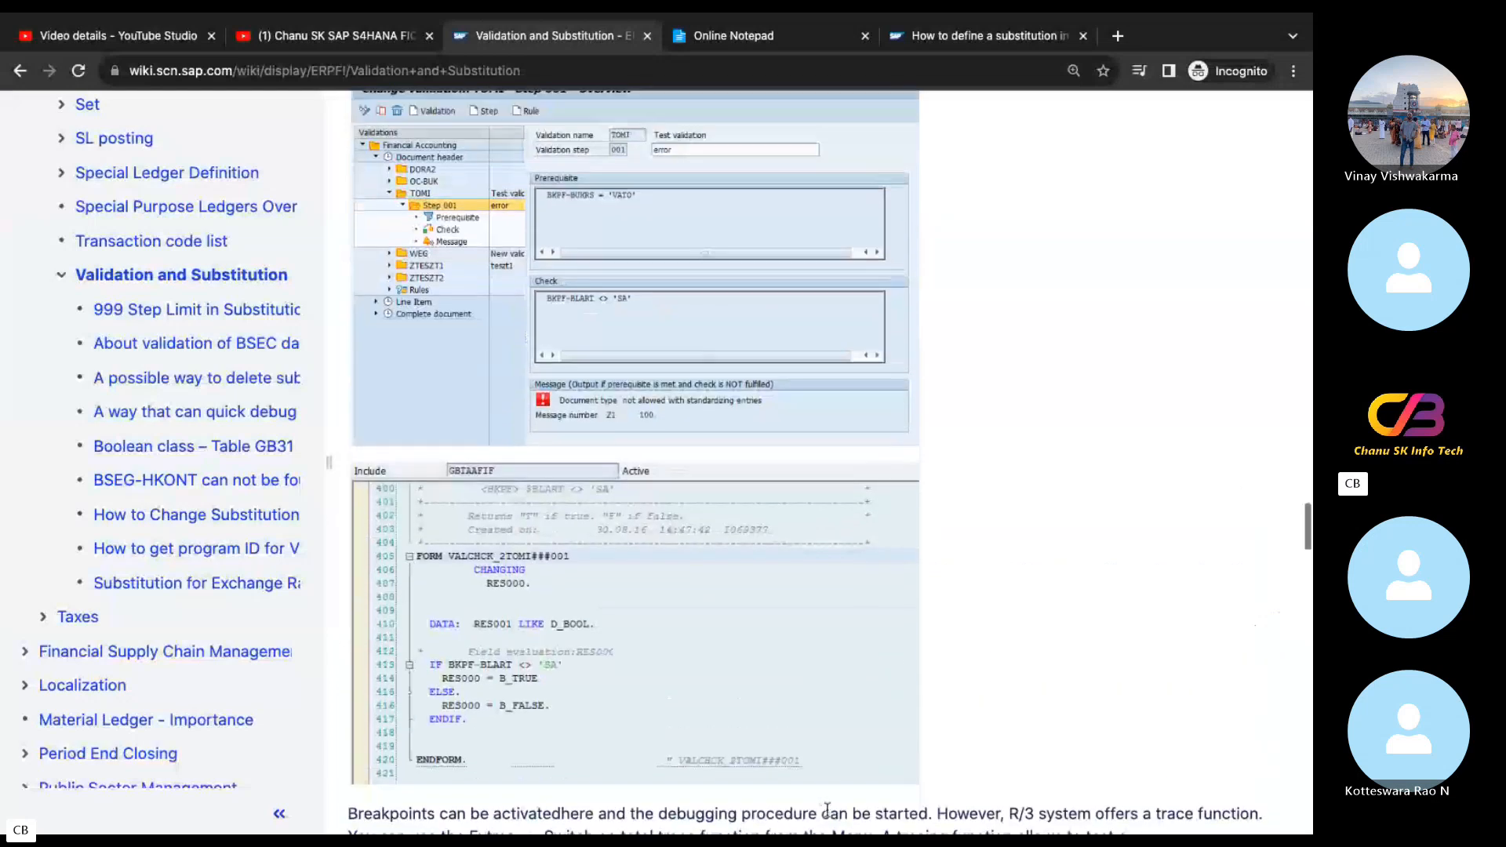
scroll(828, 811, "up", 4)
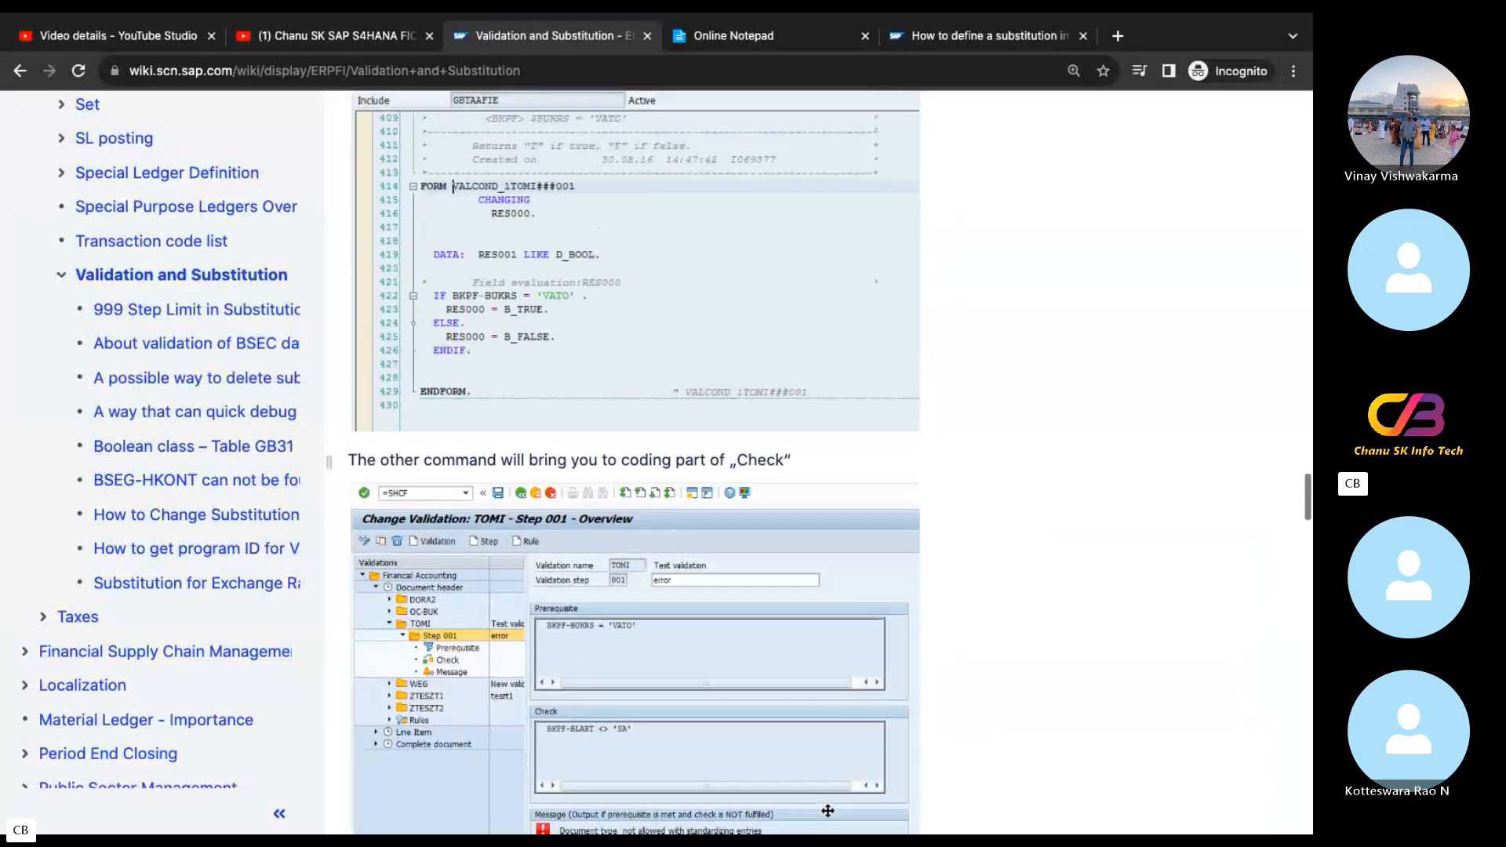
Return to the SAP session in Microsoft Remote Desktop and close the blank Chrome window covering it.
key("super+Tab")
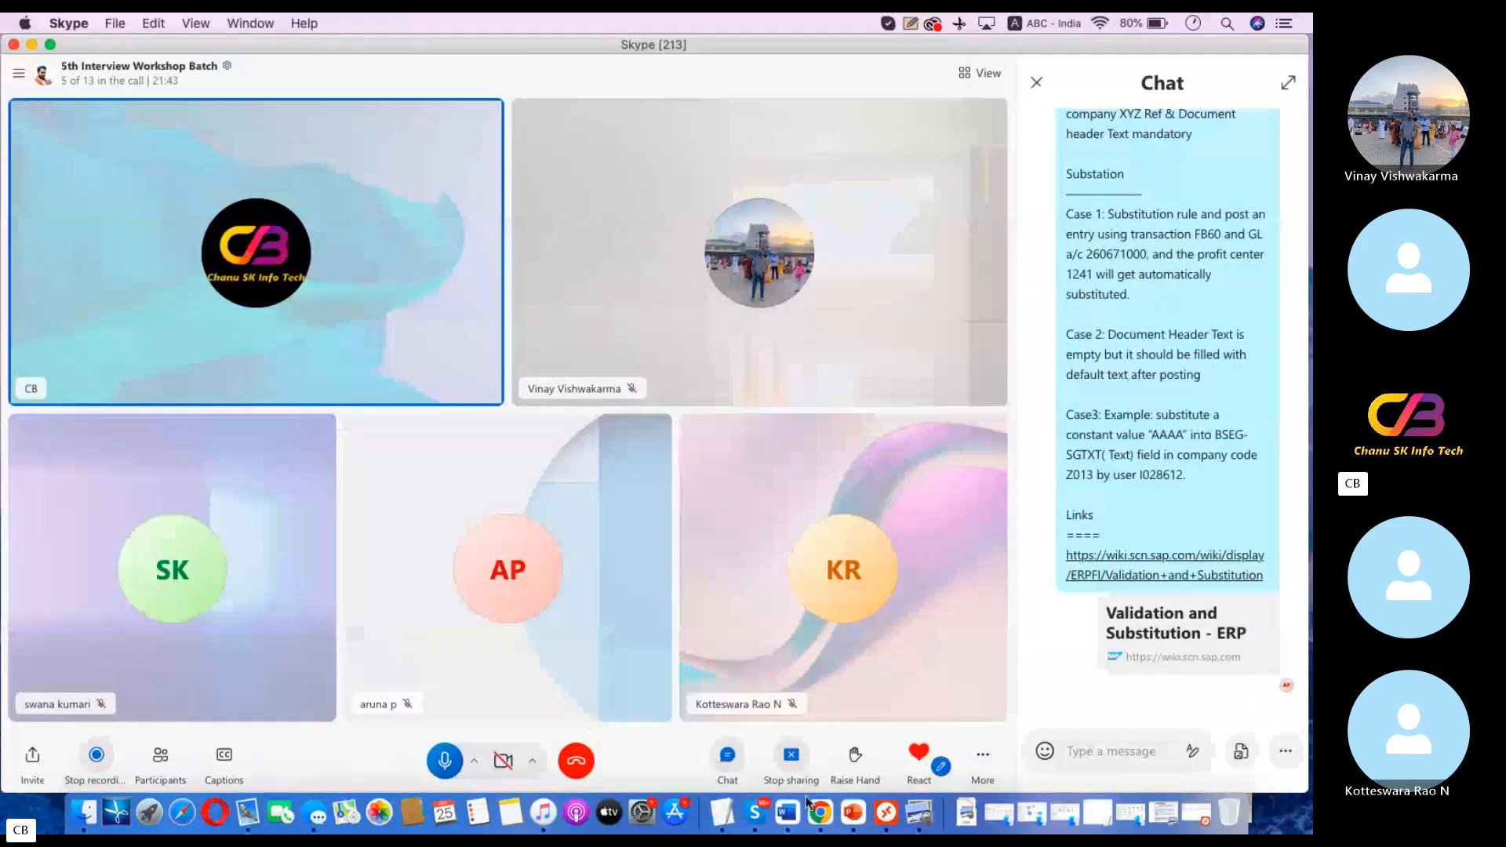
left_click(886, 785)
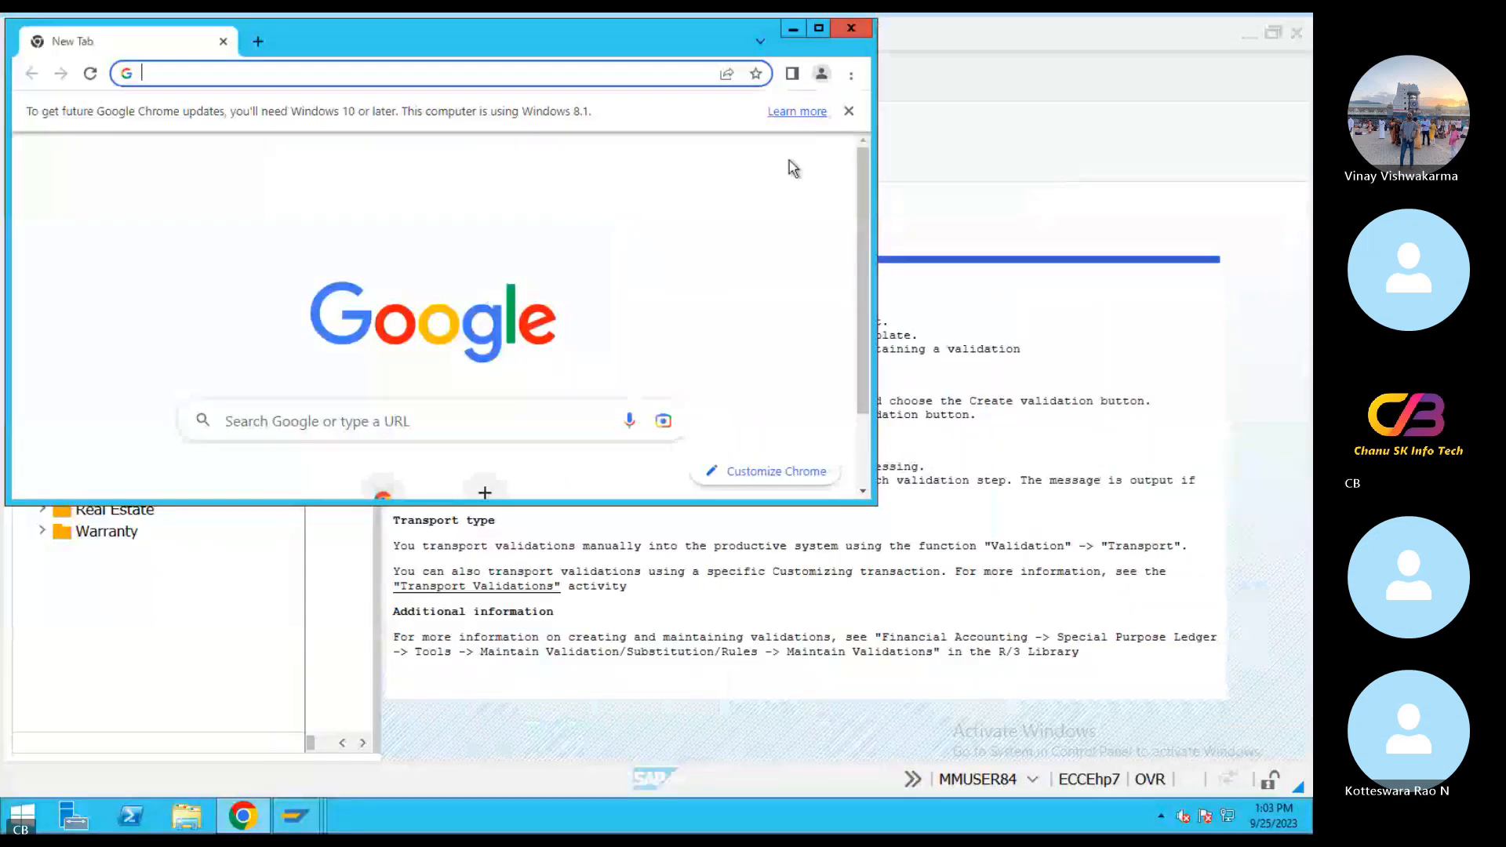
key("super+Tab")
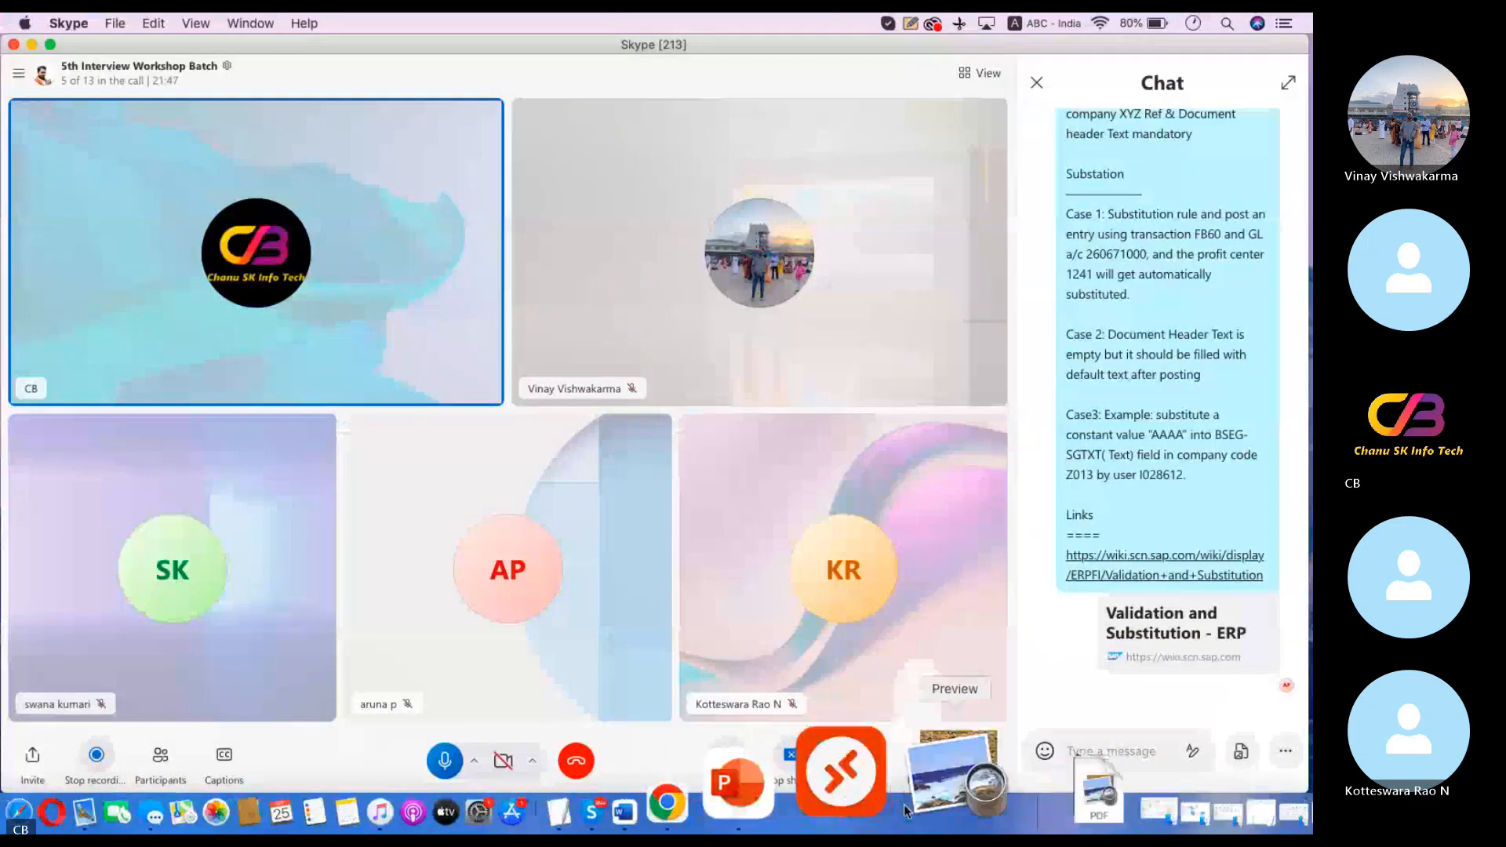
left_click(894, 797)
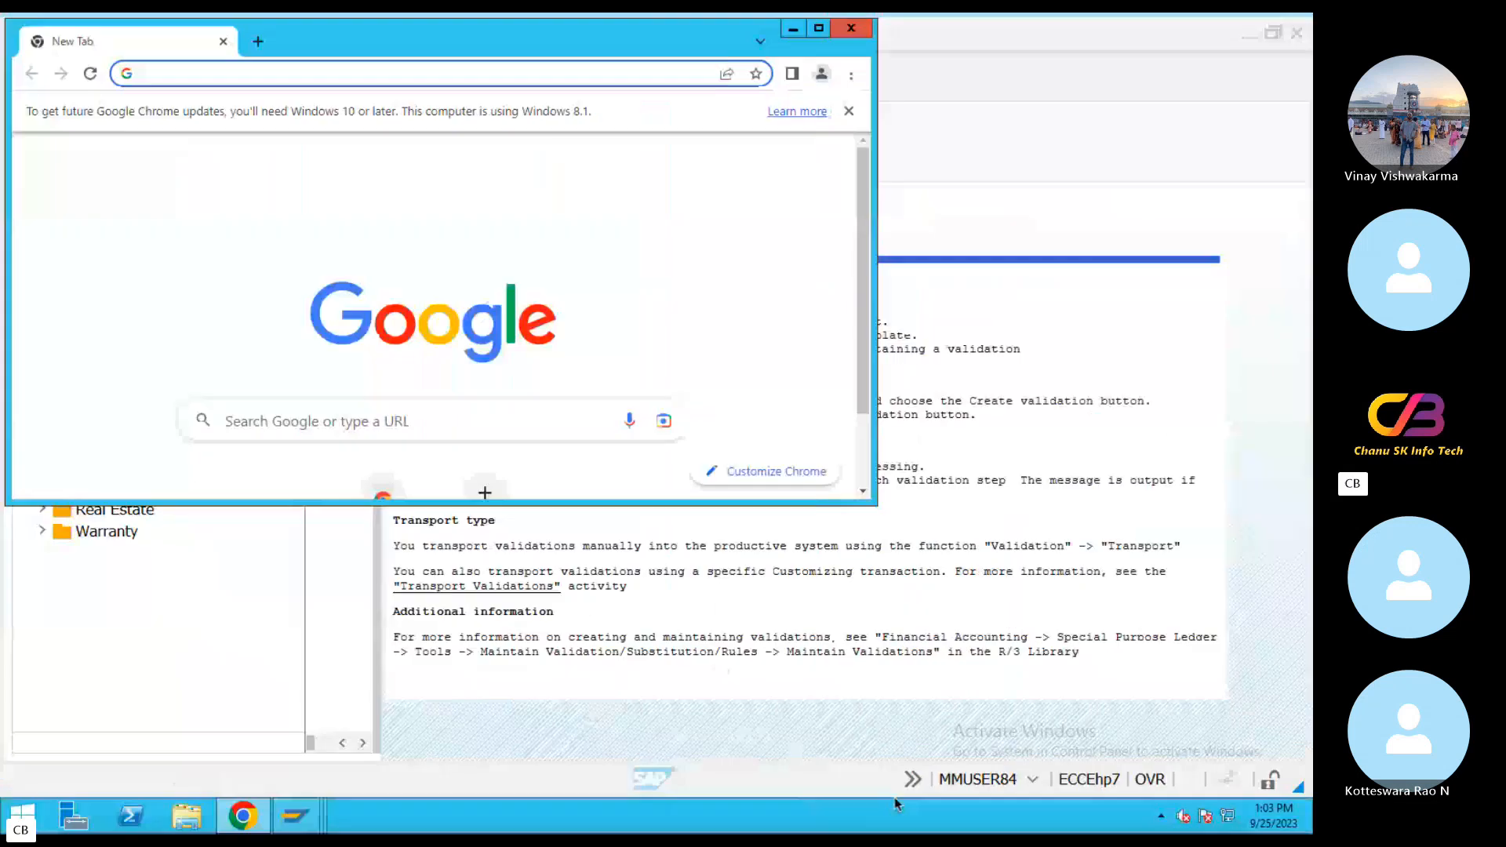
left_click(861, 33)
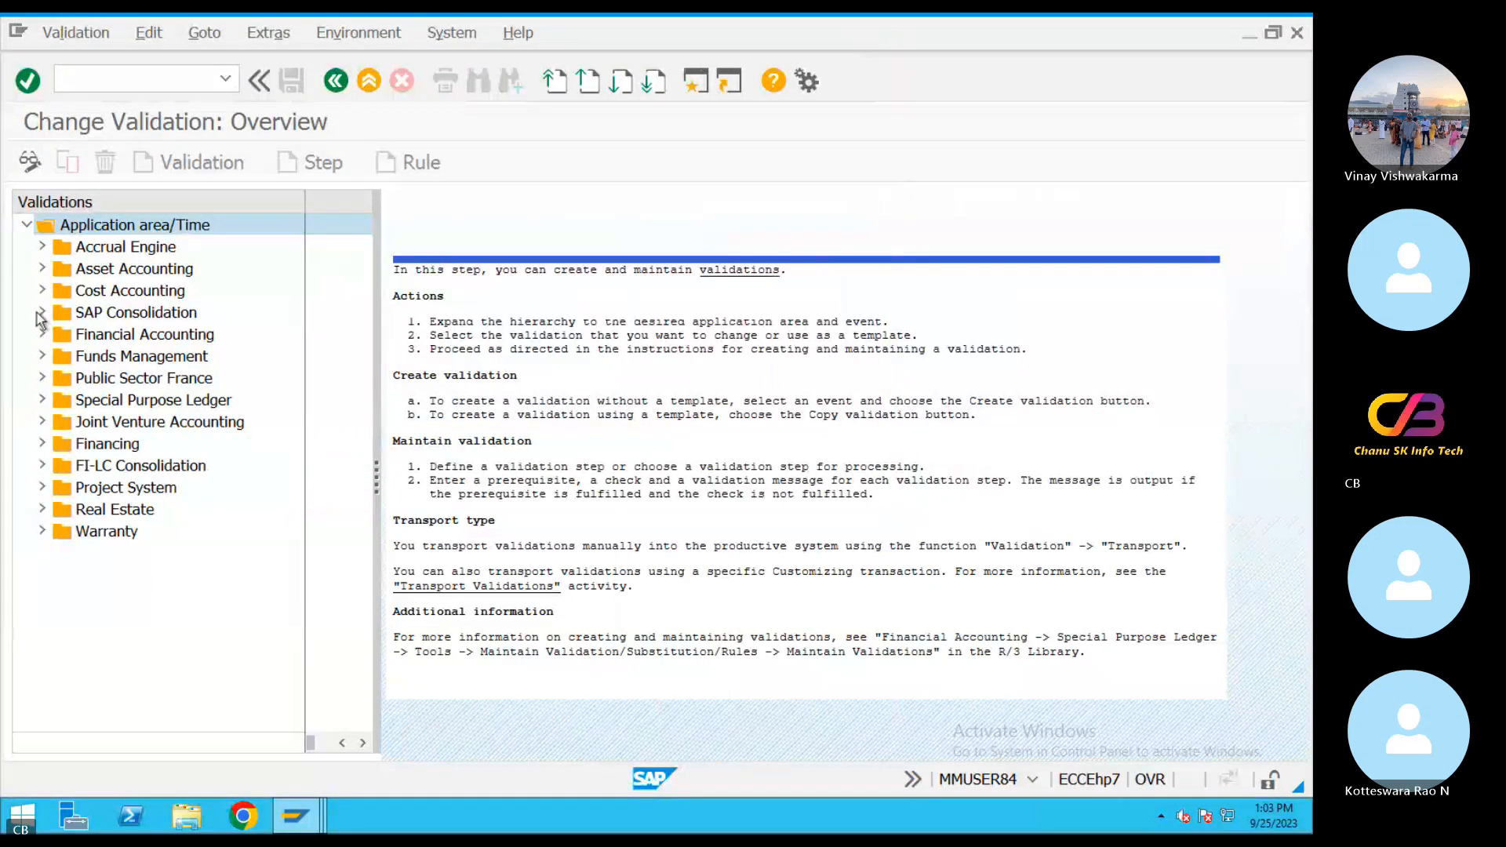
Expand Financial Accounting, Document header and validation OC-BUK down to the components of Step 001.
left_click(39, 336)
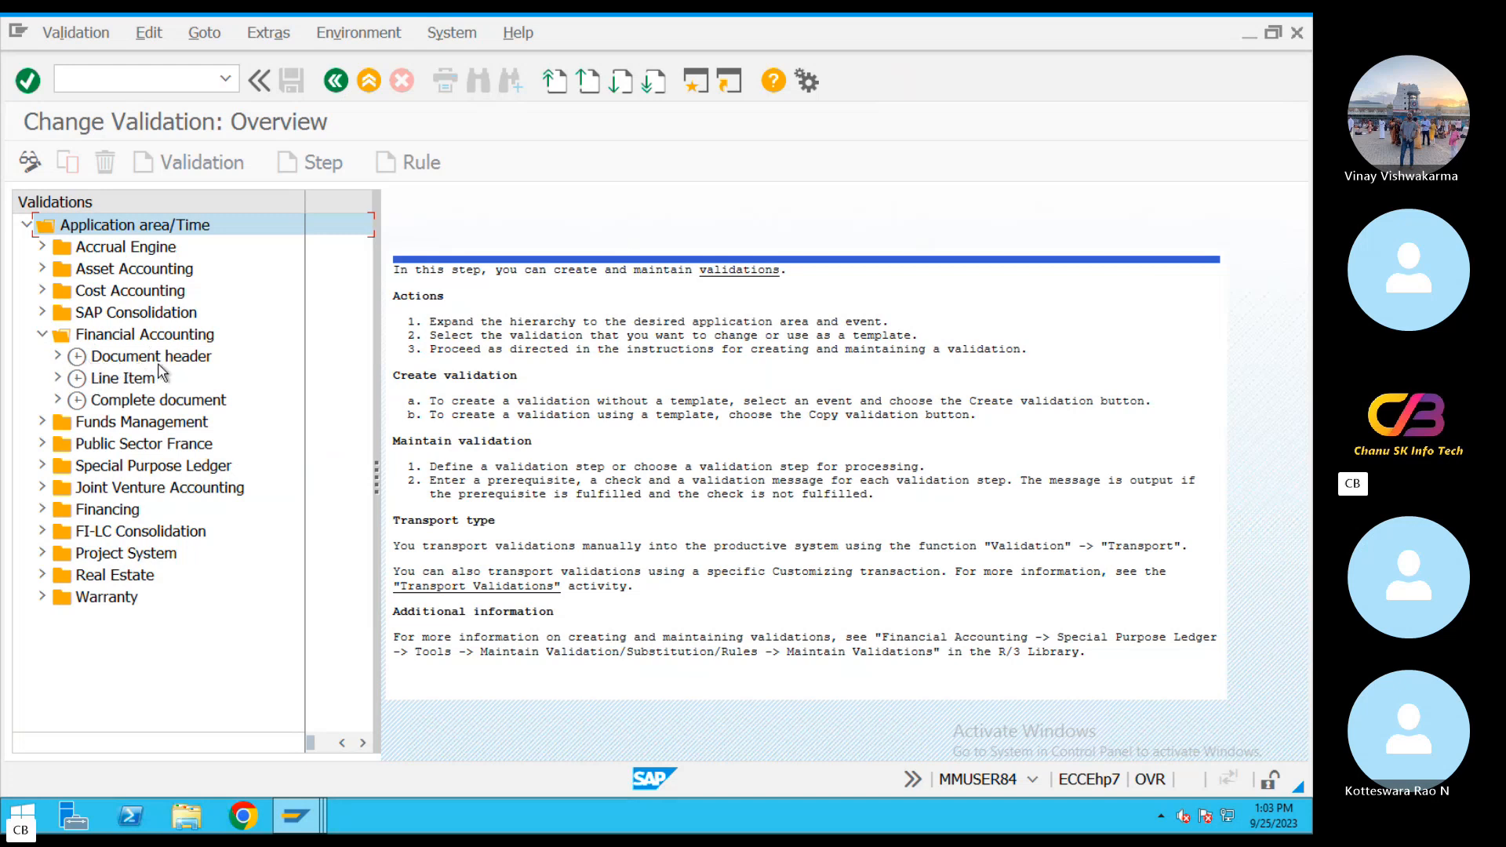
left_click(58, 357)
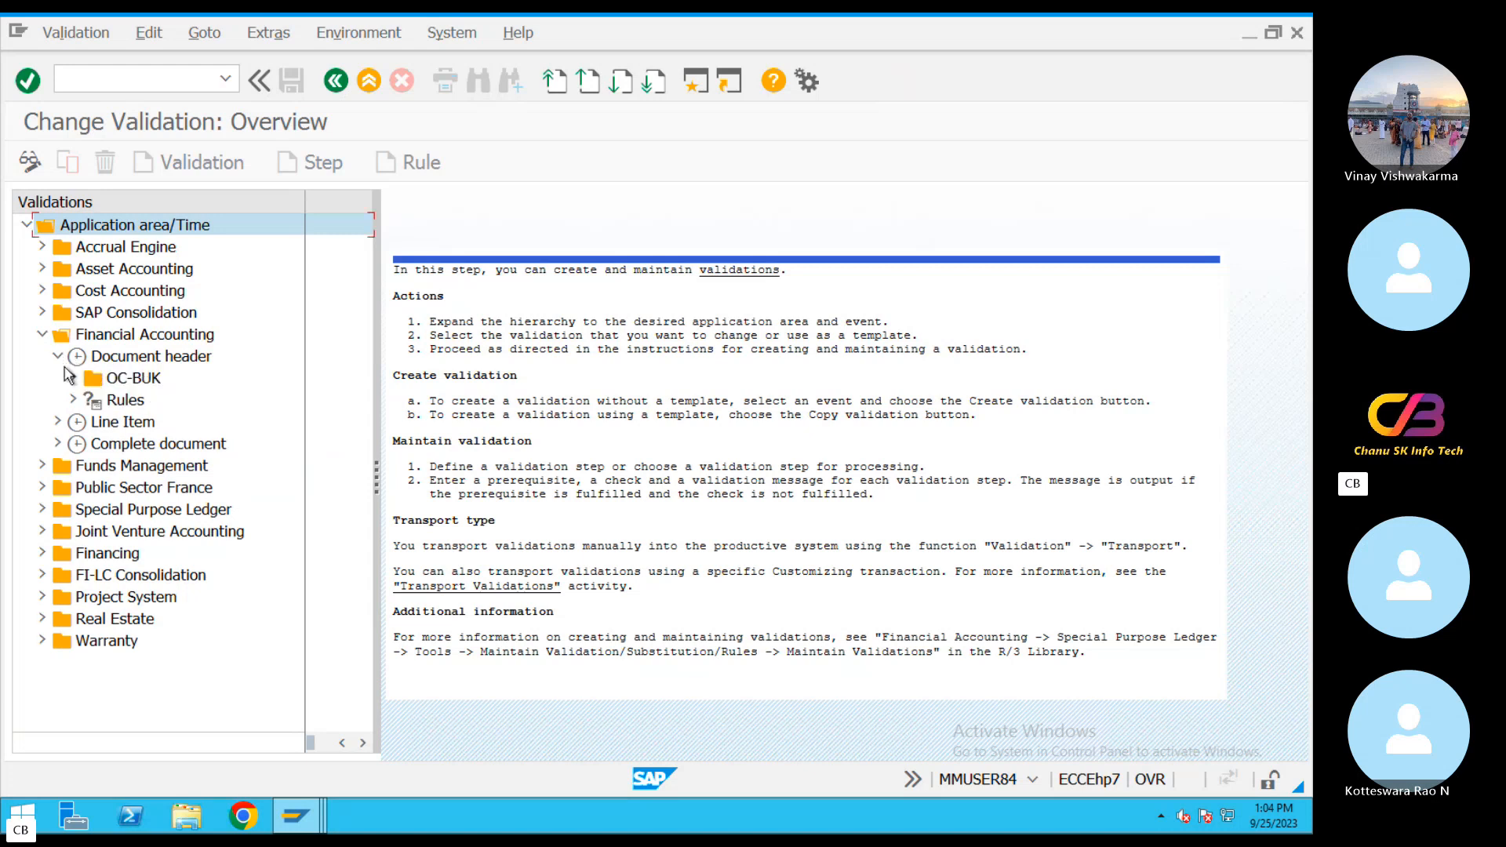
left_click(70, 378)
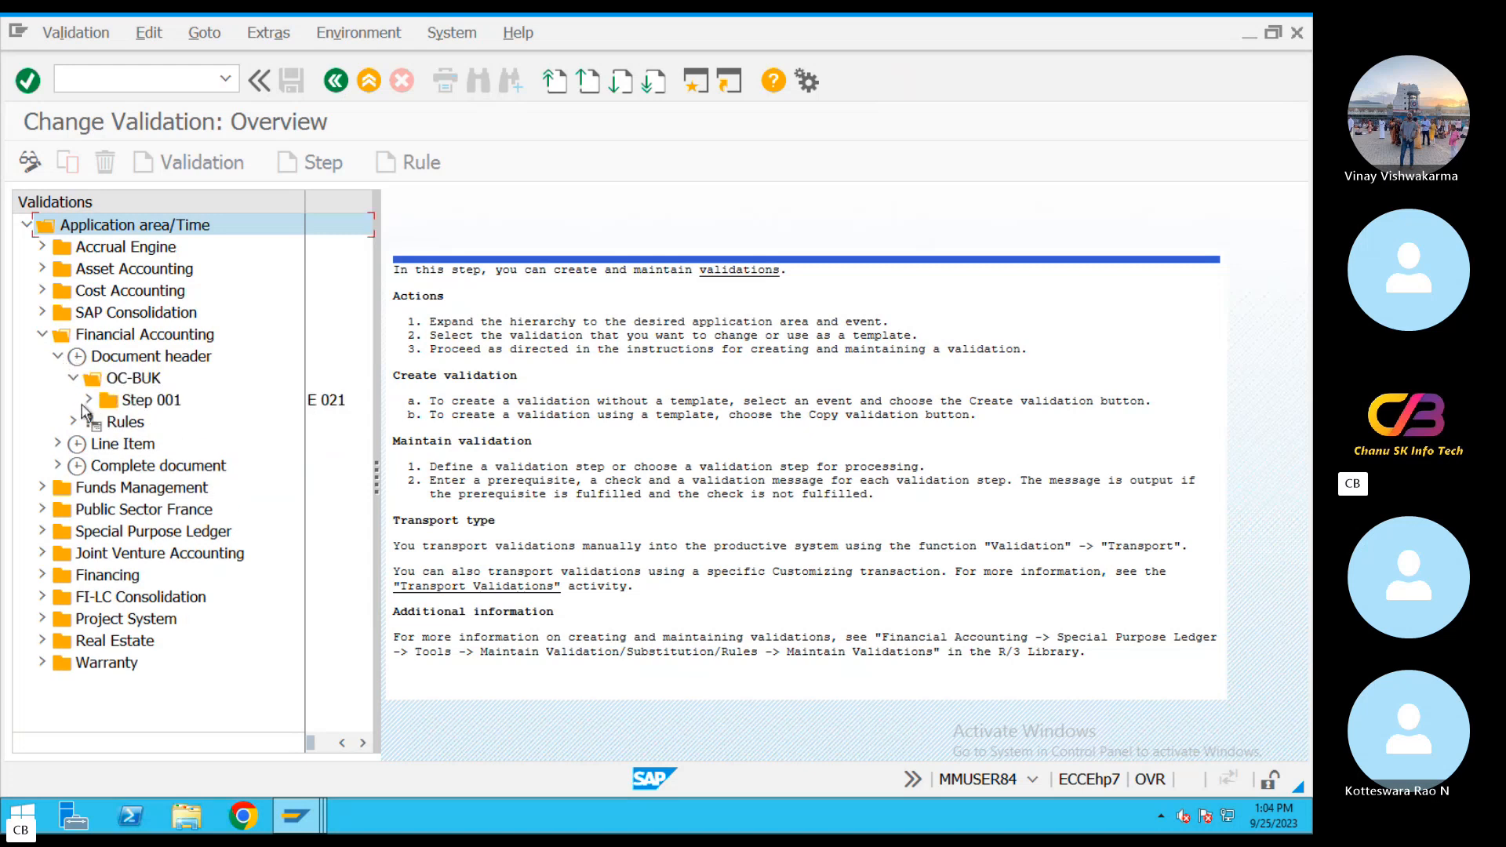
left_click(89, 400)
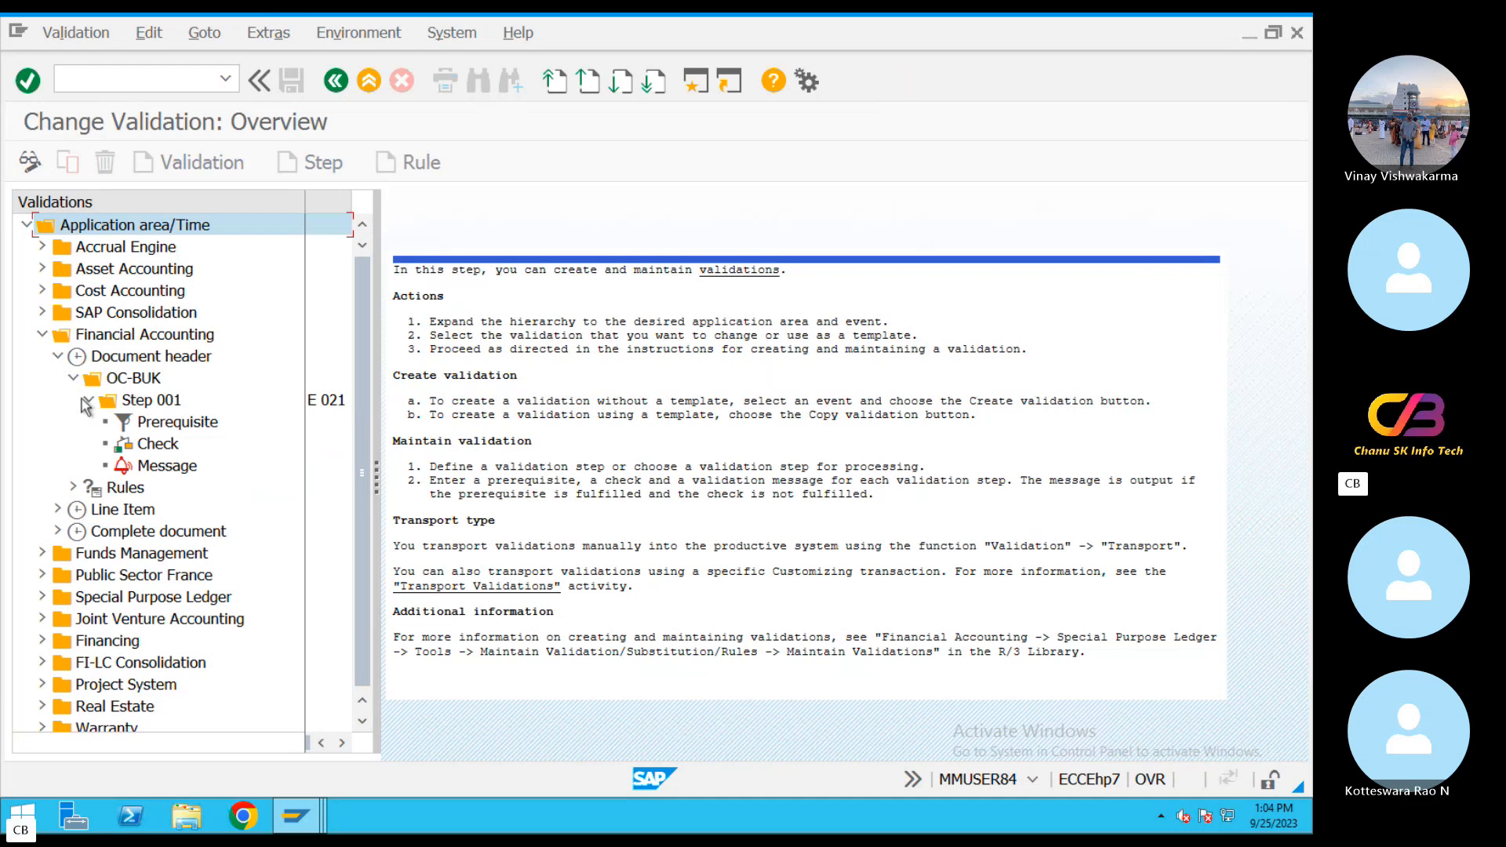
Expand the Line Item and Complete document callup points and display the header data of validation FI_VAL.
left_click(57, 509)
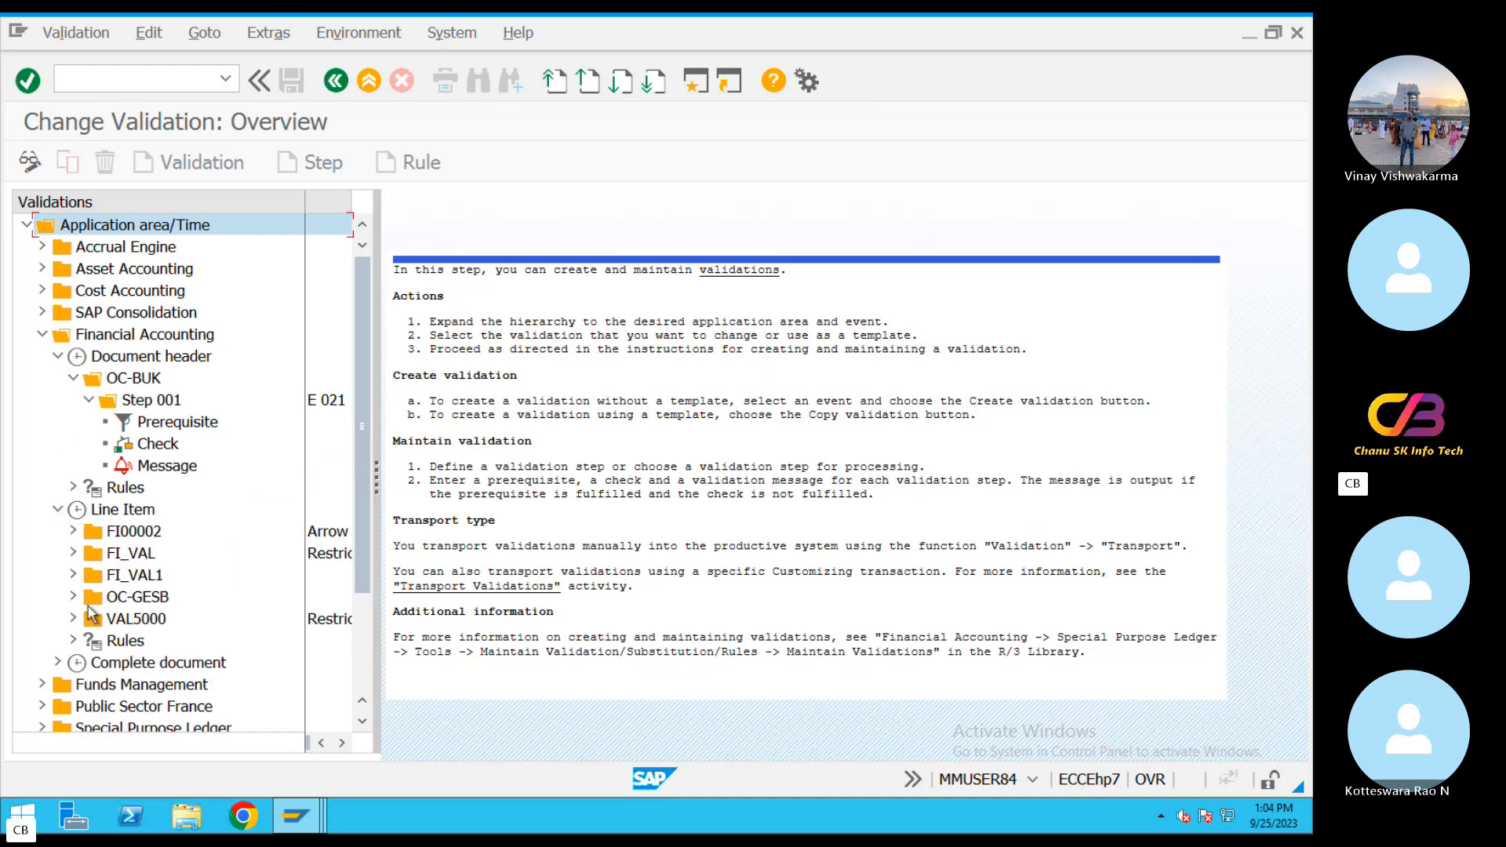
double_click(373, 552)
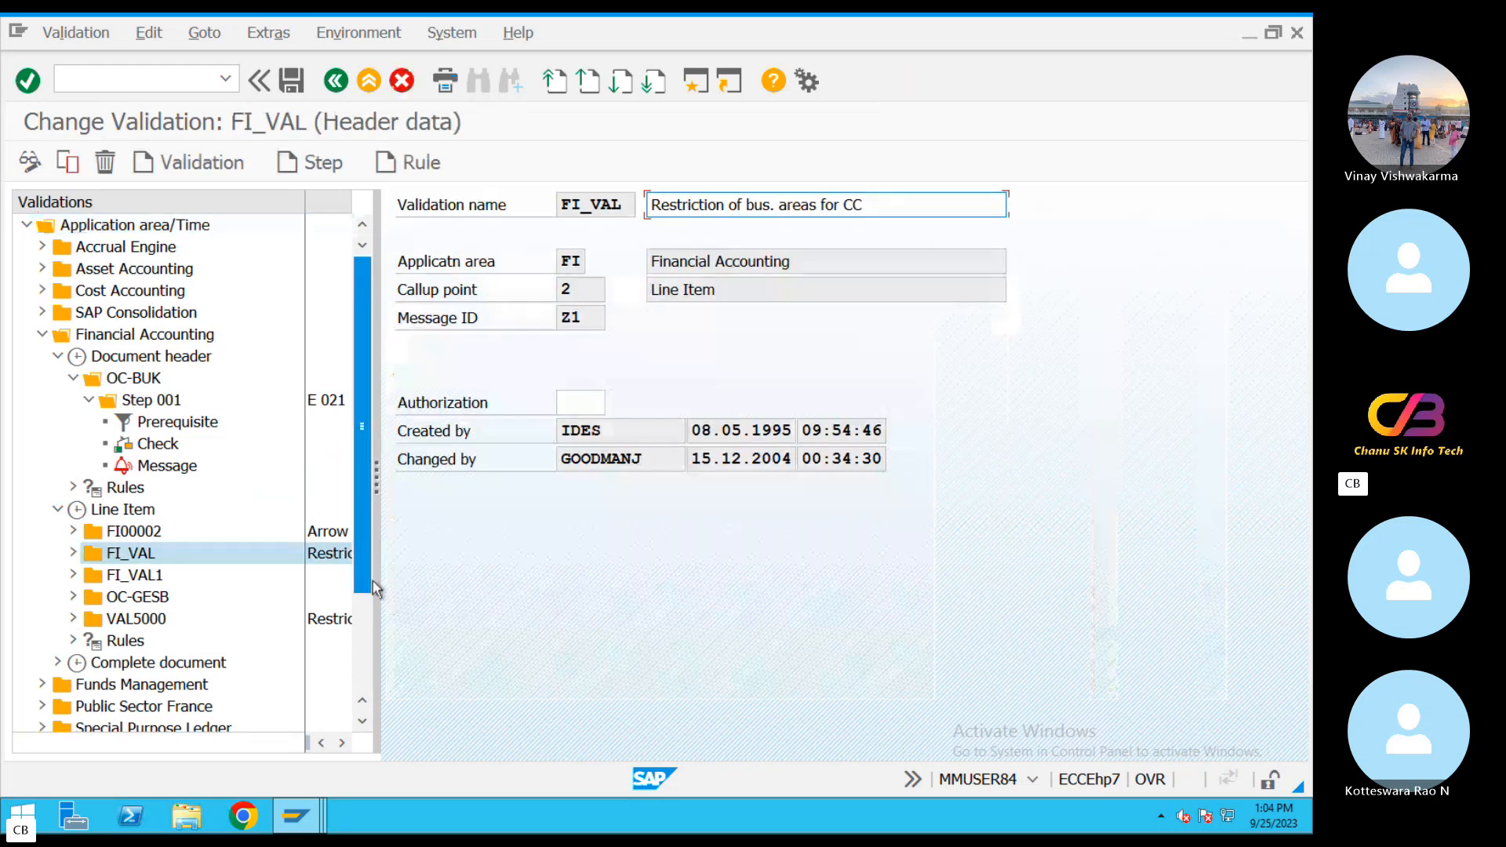
left_click_drag(363, 577, 360, 626)
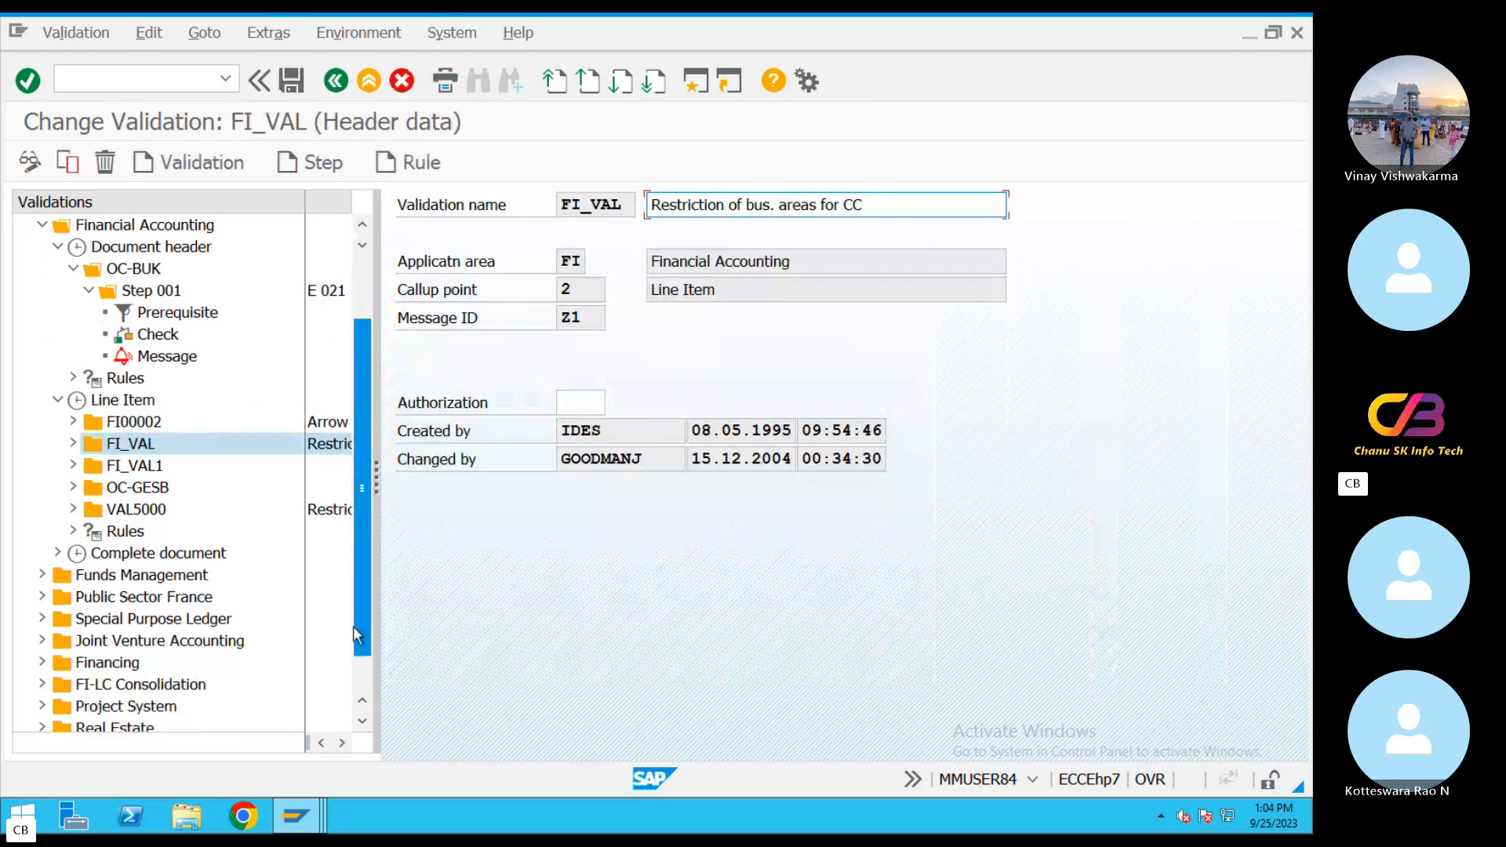
left_click(57, 553)
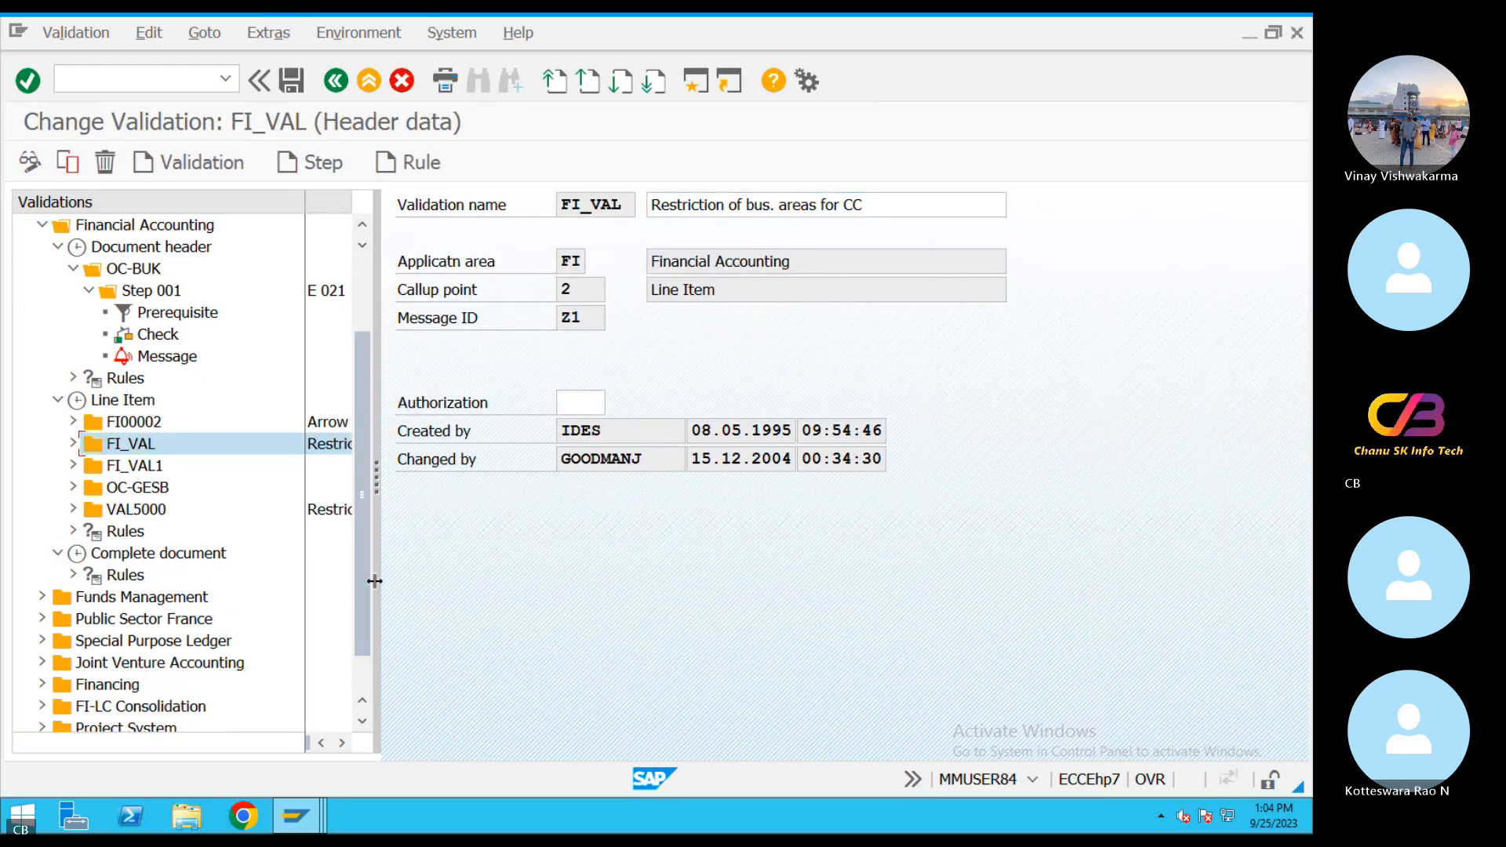
left_click_drag(364, 572, 359, 515)
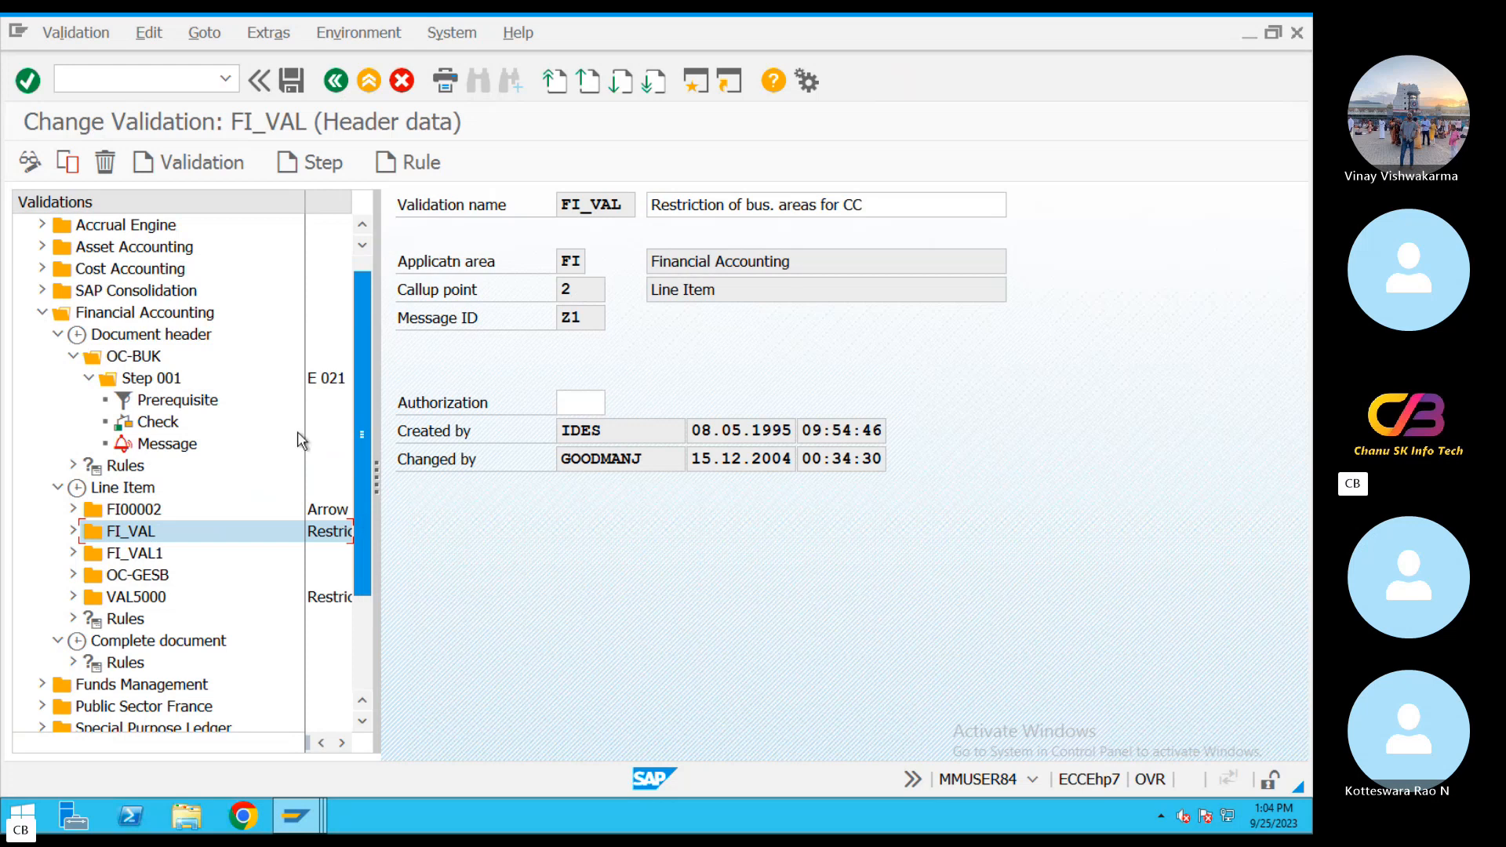
Open the prerequisite, check and message of OC-BUK Step 001 one after another.
double_click(162, 404)
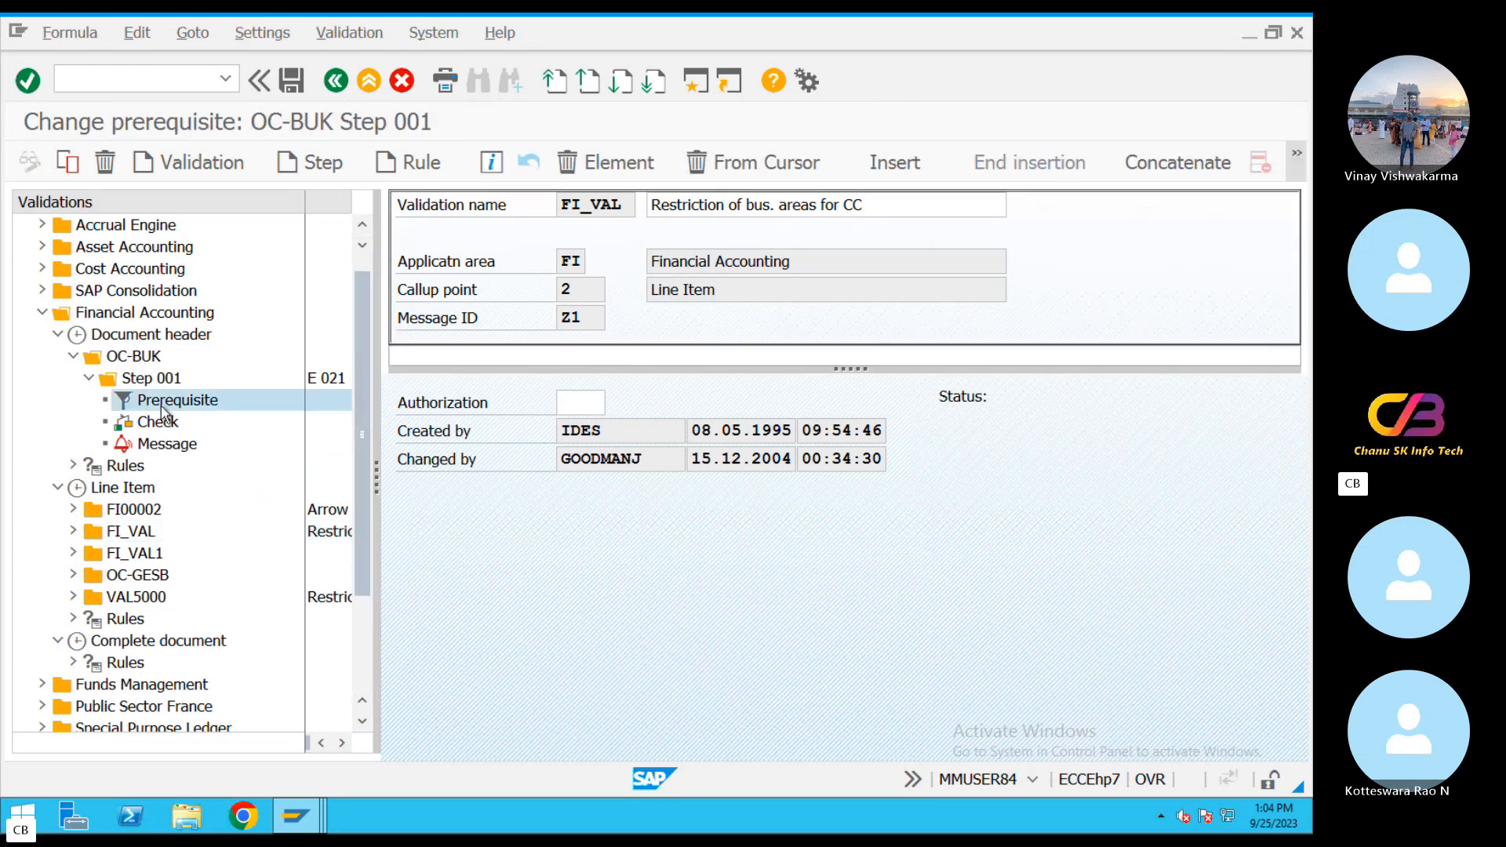
double_click(159, 423)
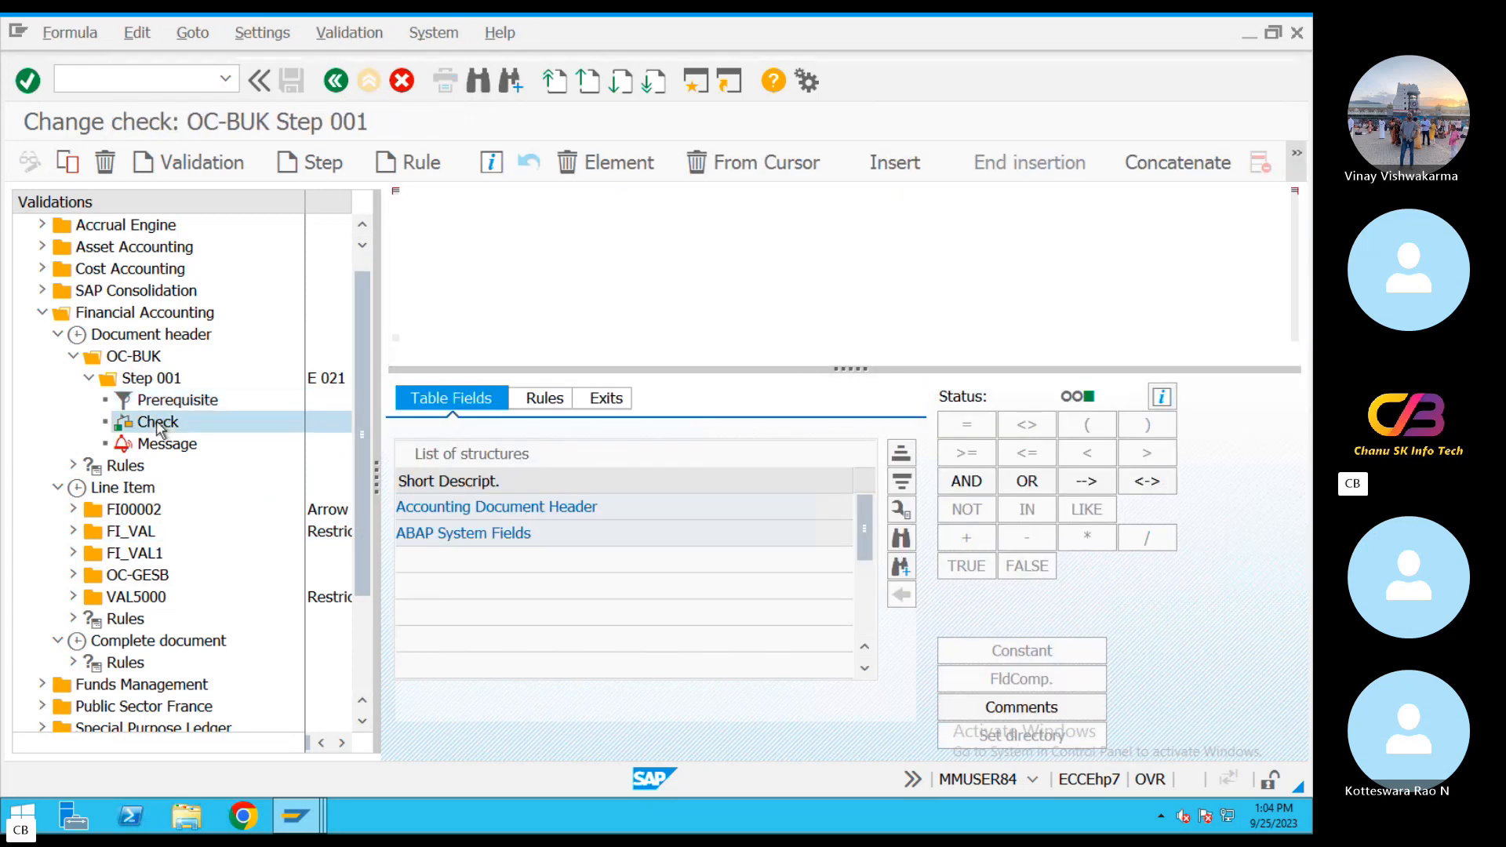
double_click(167, 446)
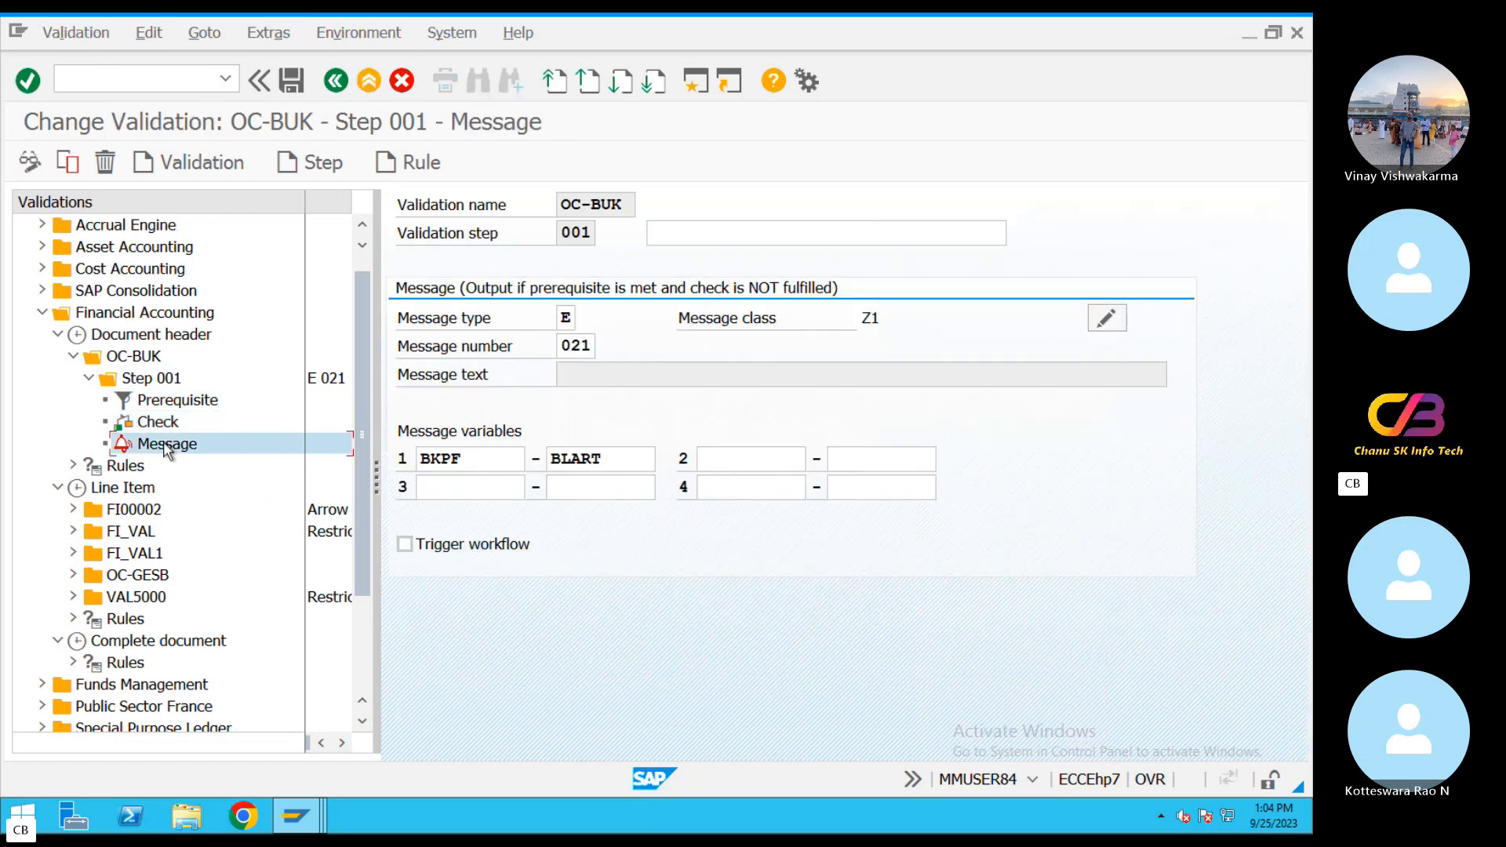
double_click(165, 422)
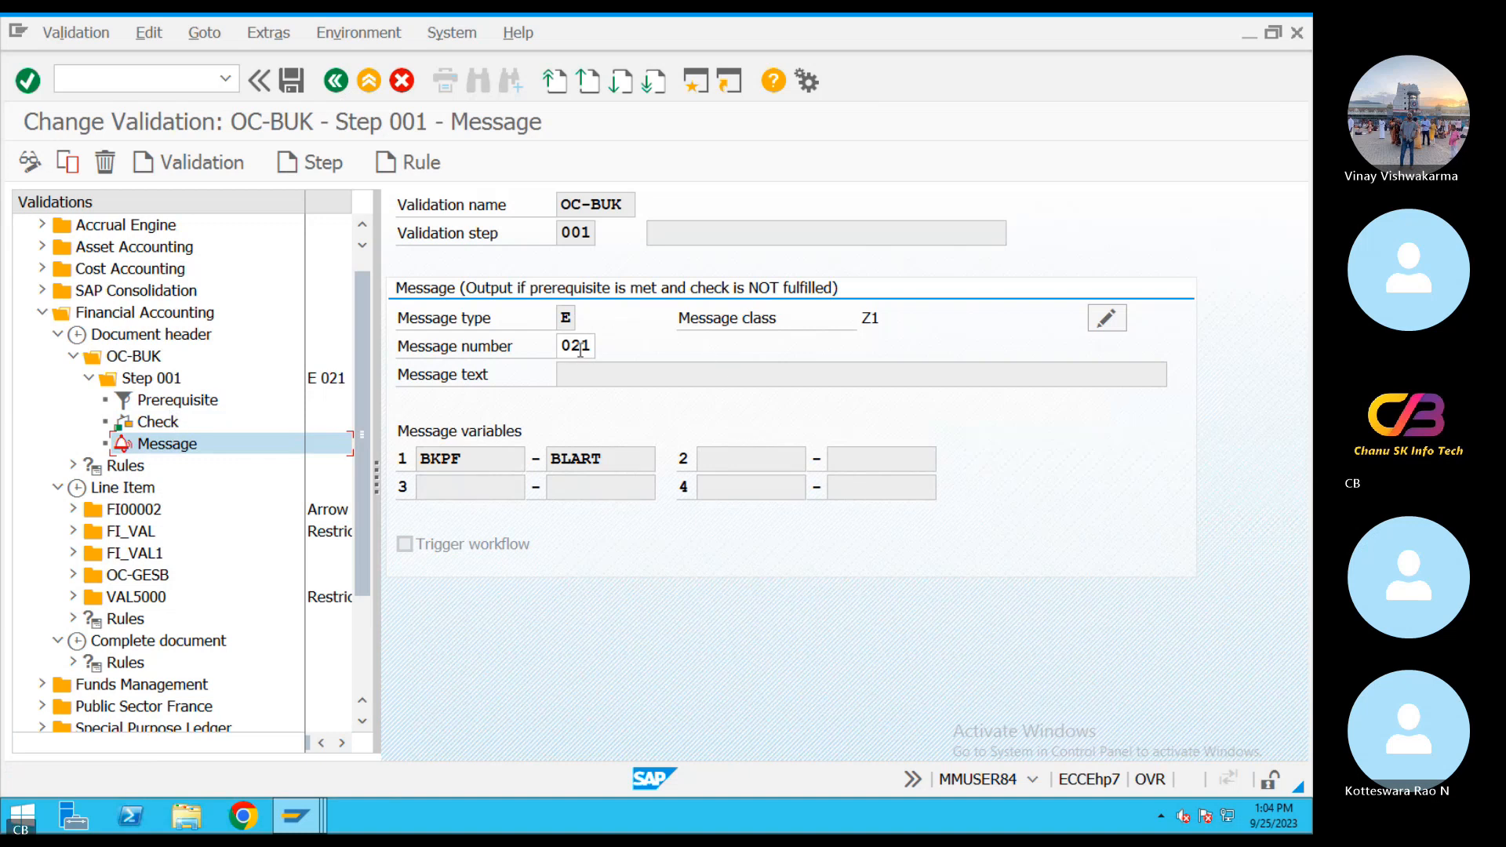
Review the available message types for the OC-BUK Step 001 message and close the list without choosing one.
left_click(566, 317)
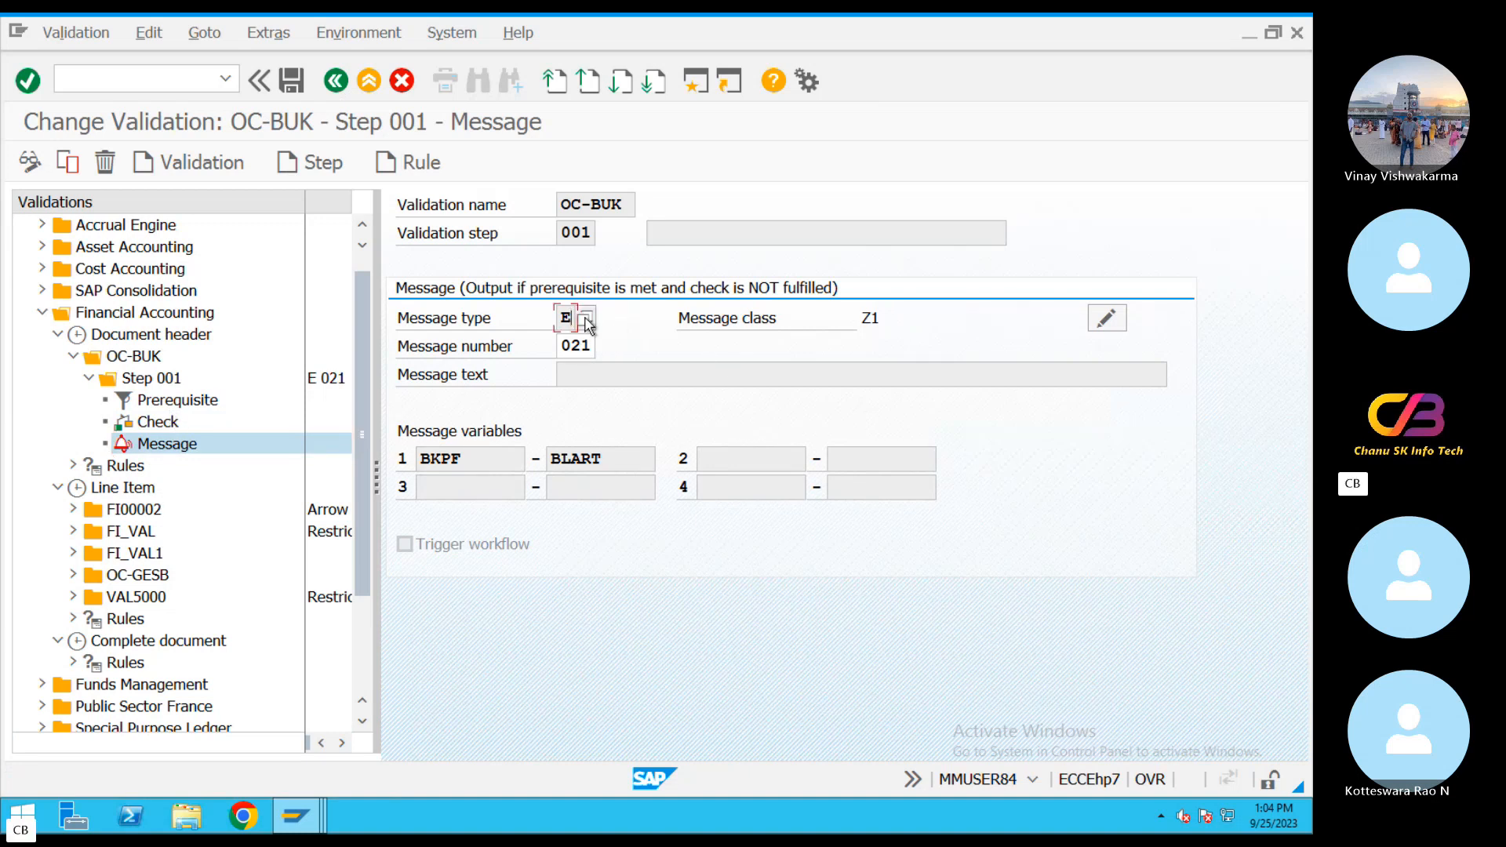
left_click(586, 320)
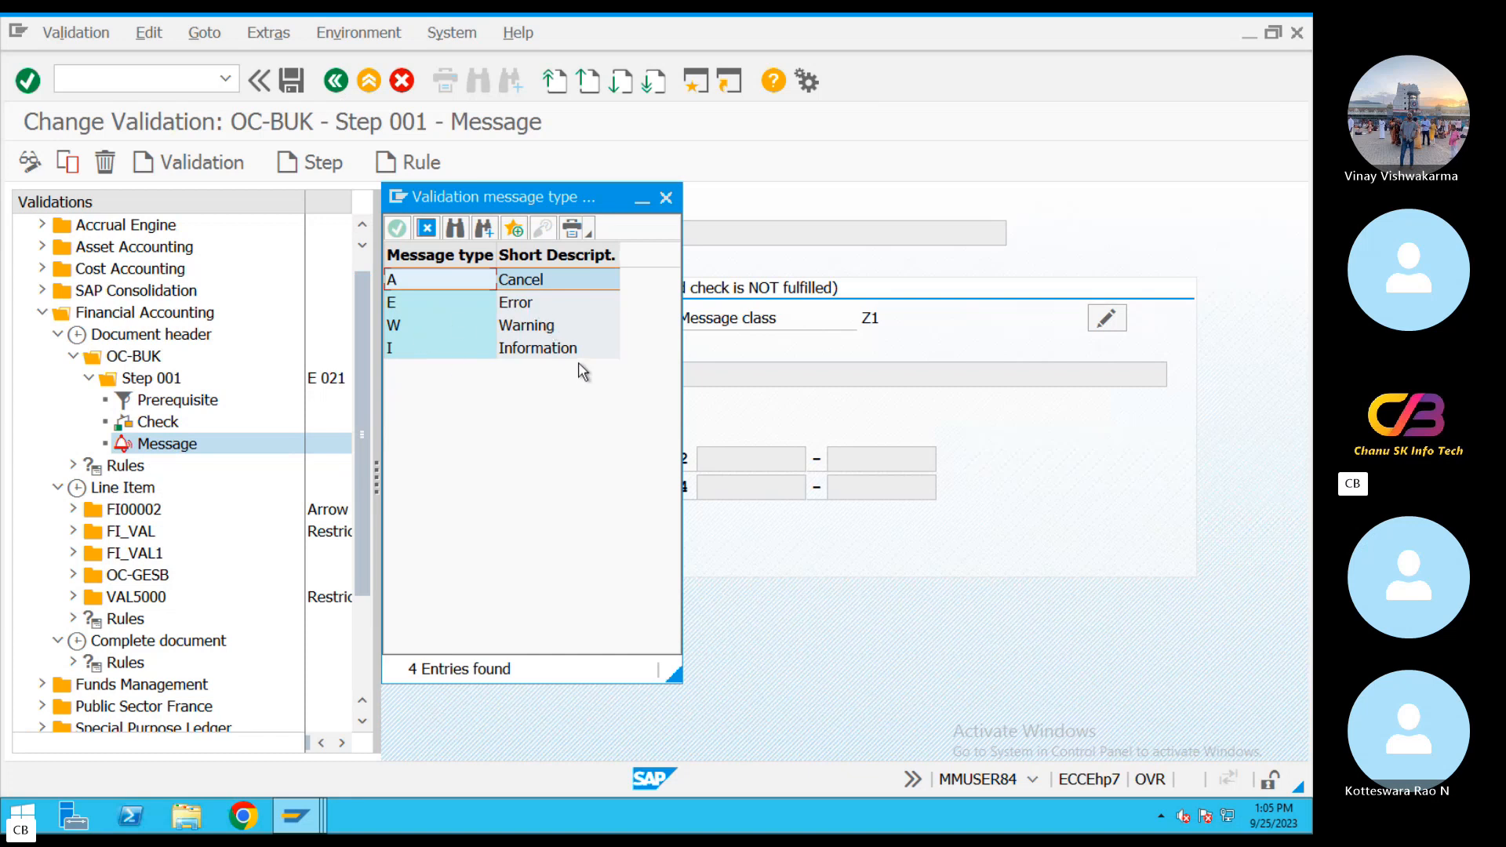
left_click(666, 198)
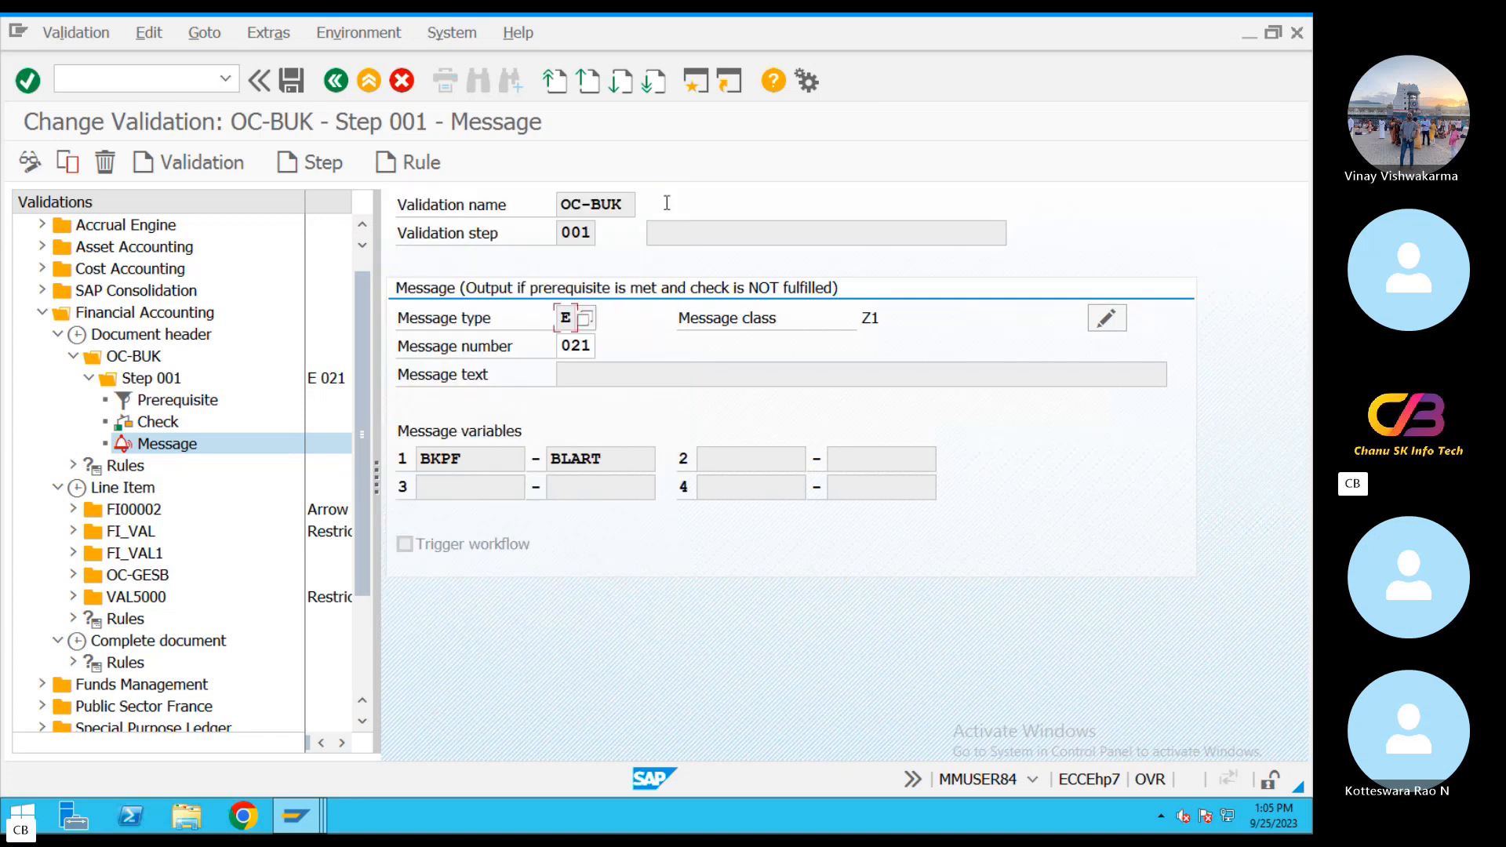
left_click(588, 329)
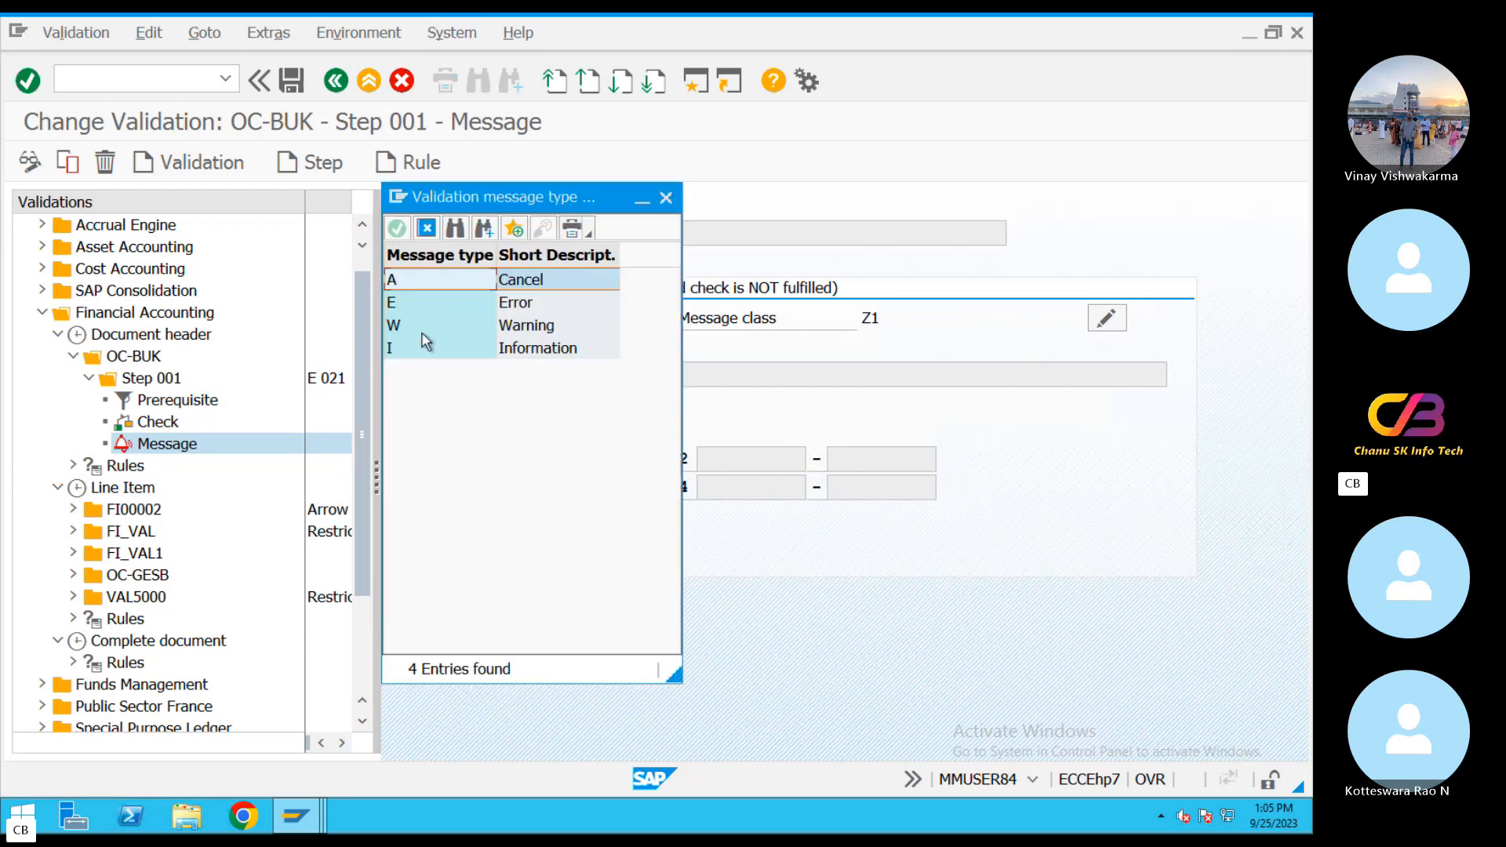
left_click(527, 303)
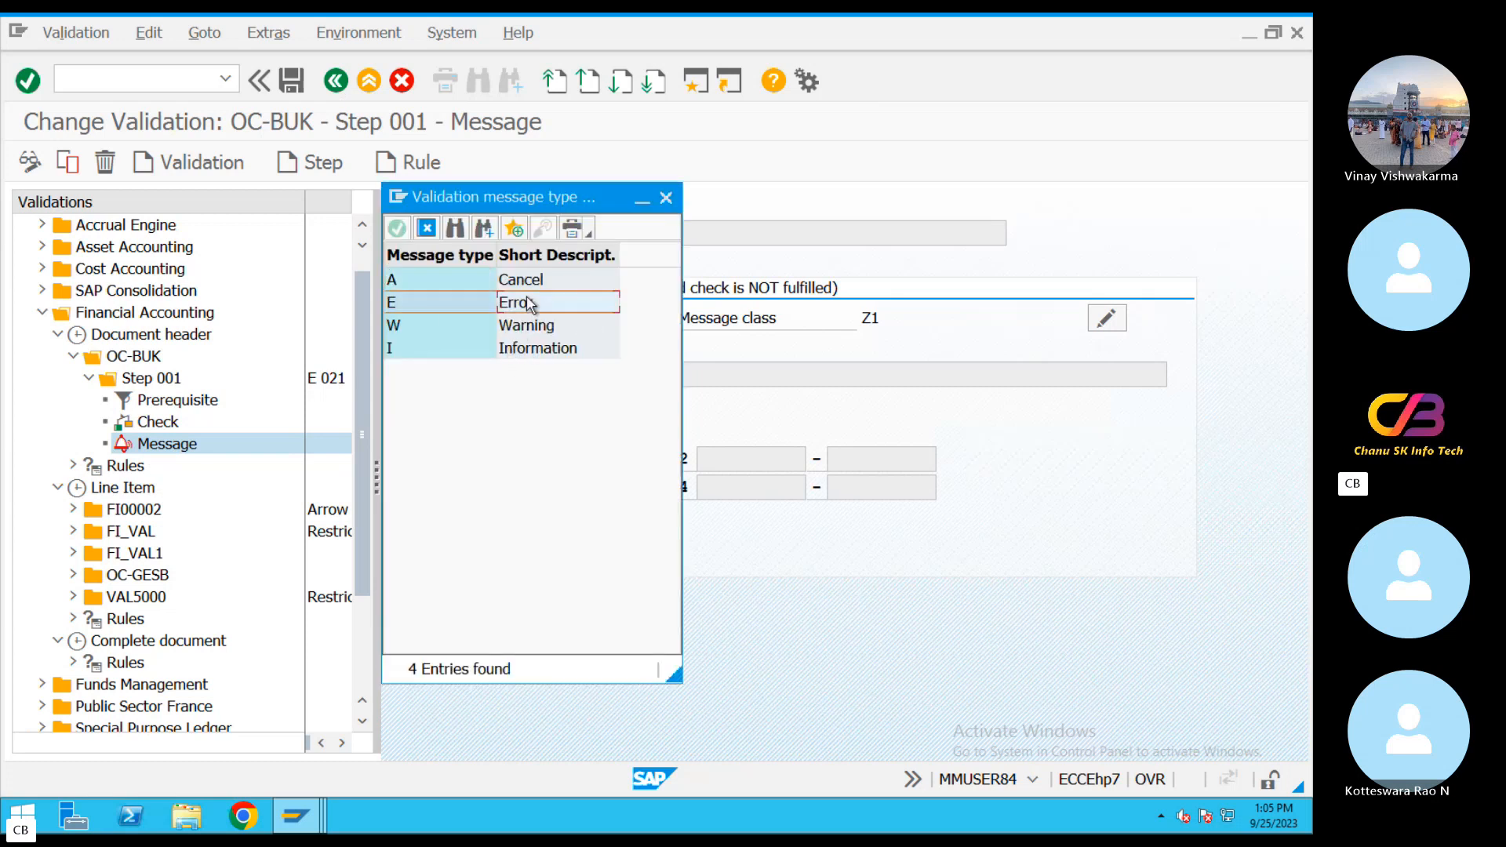
left_click(666, 198)
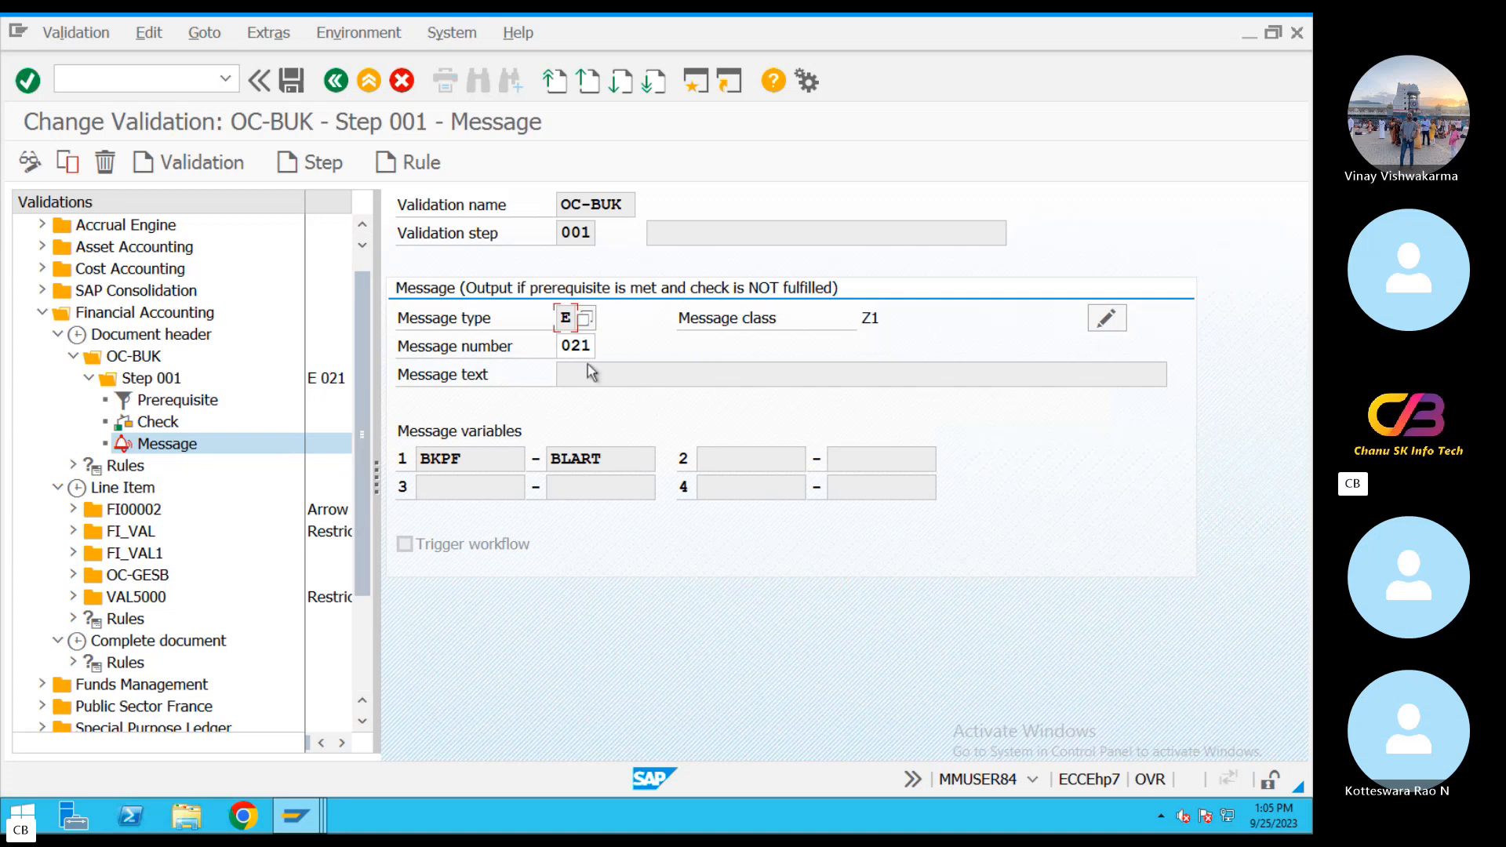
Try to open the message maintenance for class Z1 from OC-BUK Step 001.
left_click(1107, 318)
left_click(870, 317)
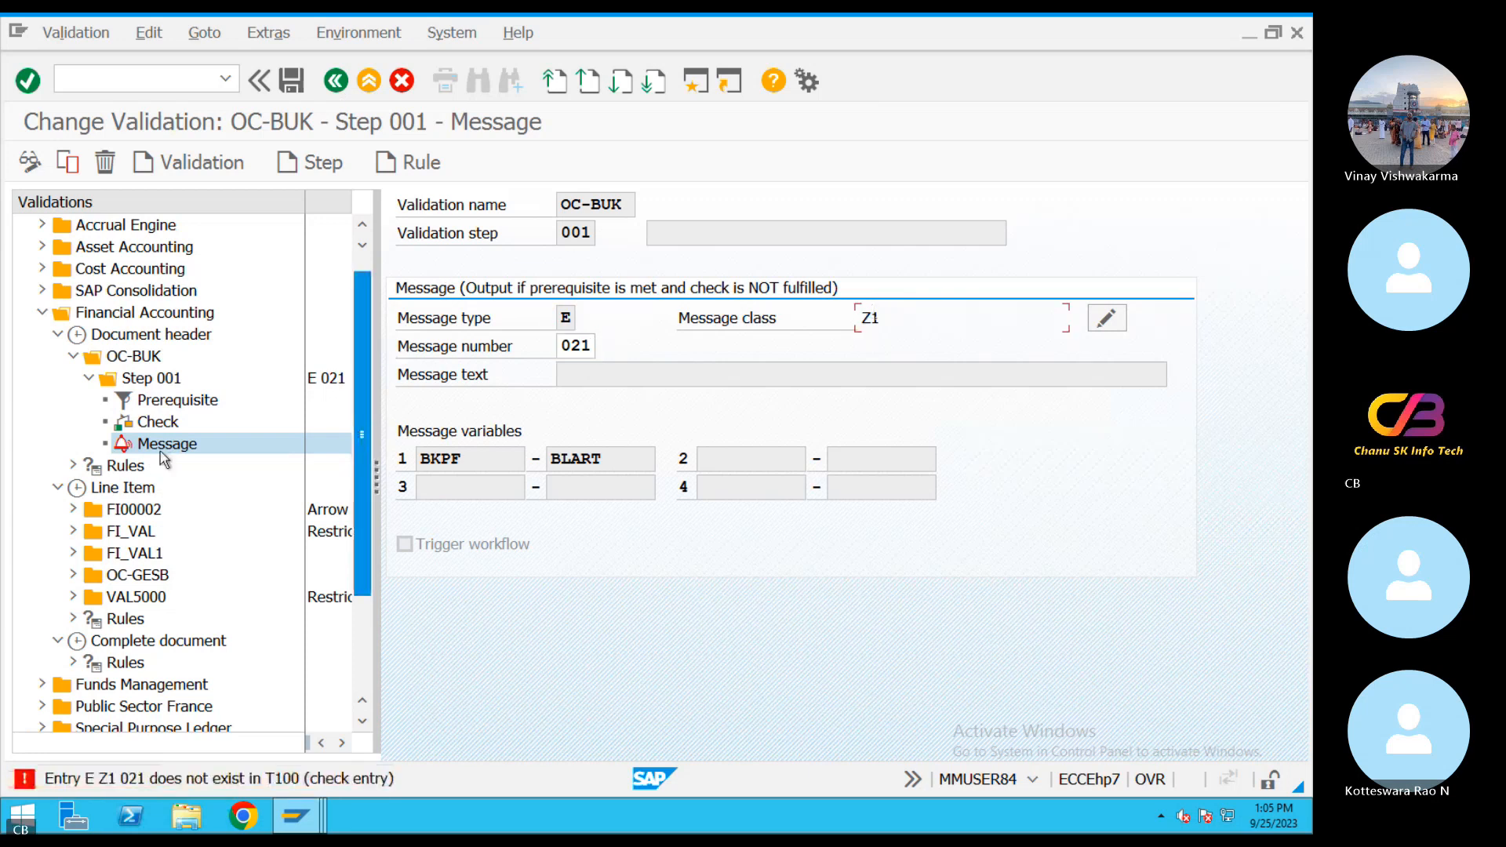
left_click(158, 425)
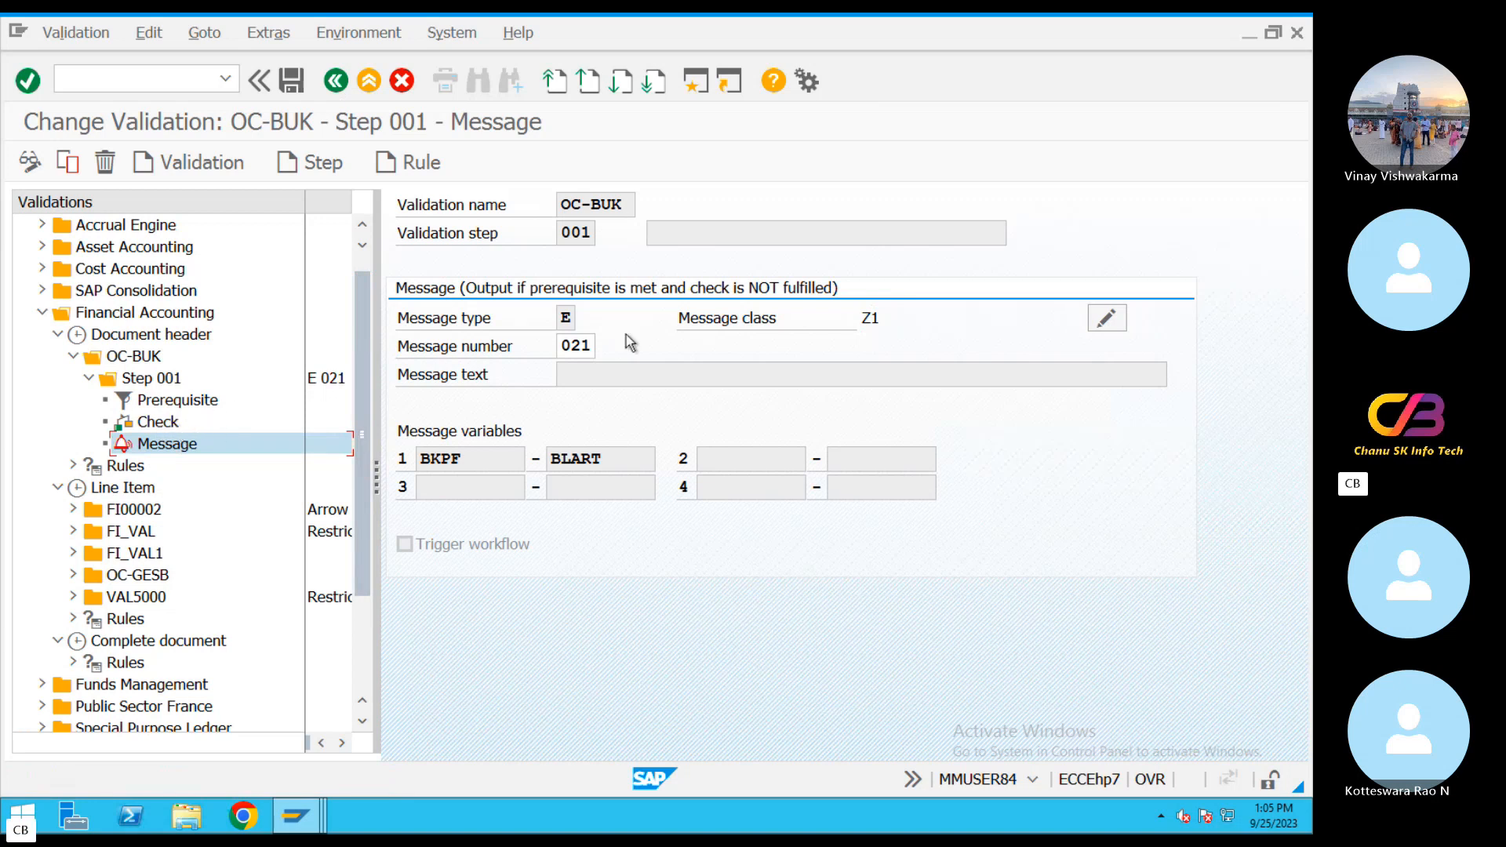
Browse the message numbers of class Z1 for OC-BUK Step 001 and close the list without choosing one.
left_click(589, 346)
left_click(608, 353)
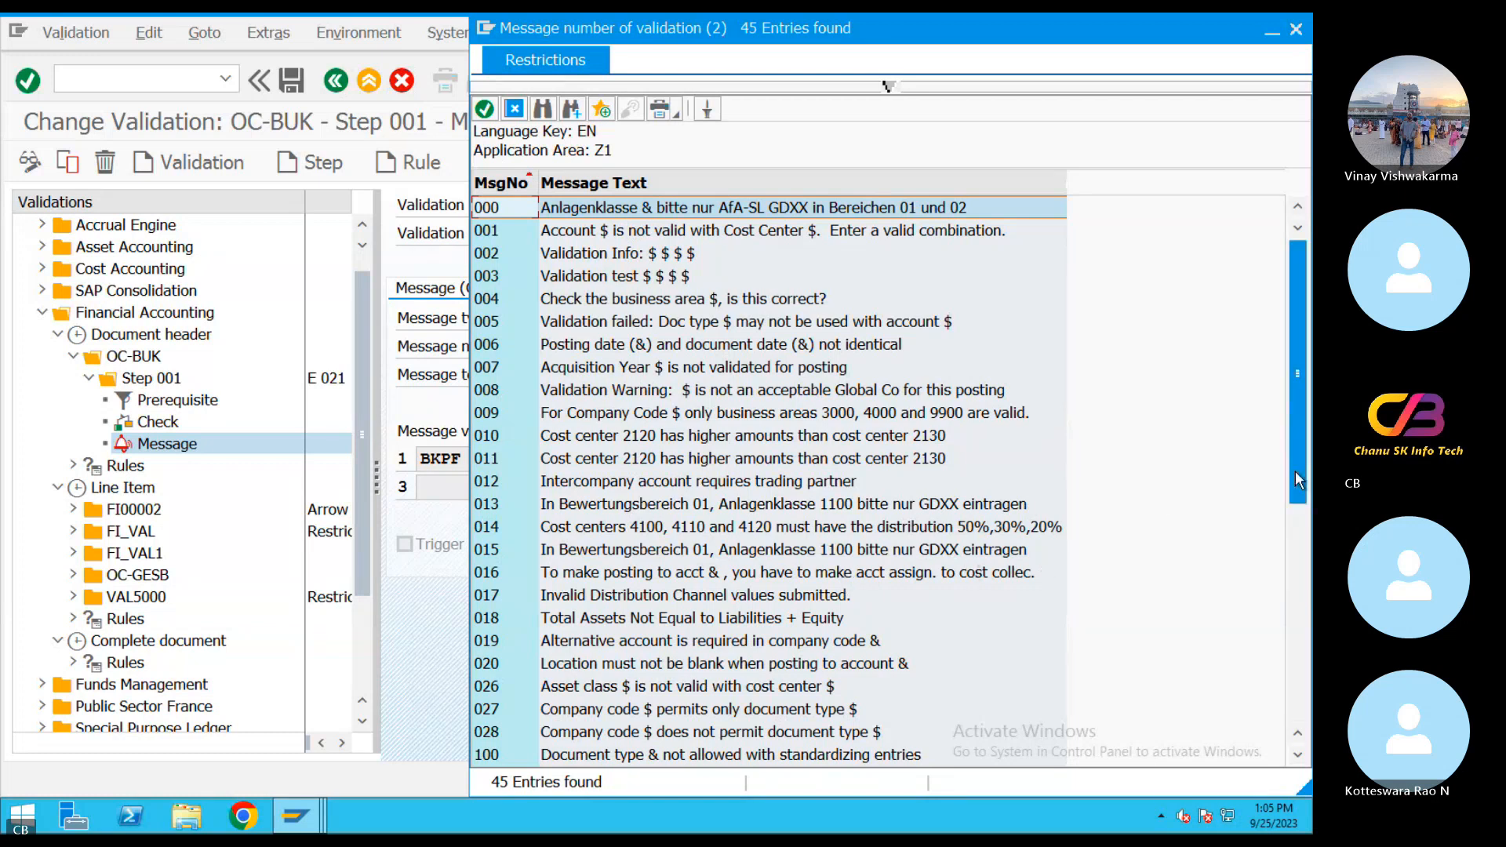
left_click_drag(1301, 422, 1296, 601)
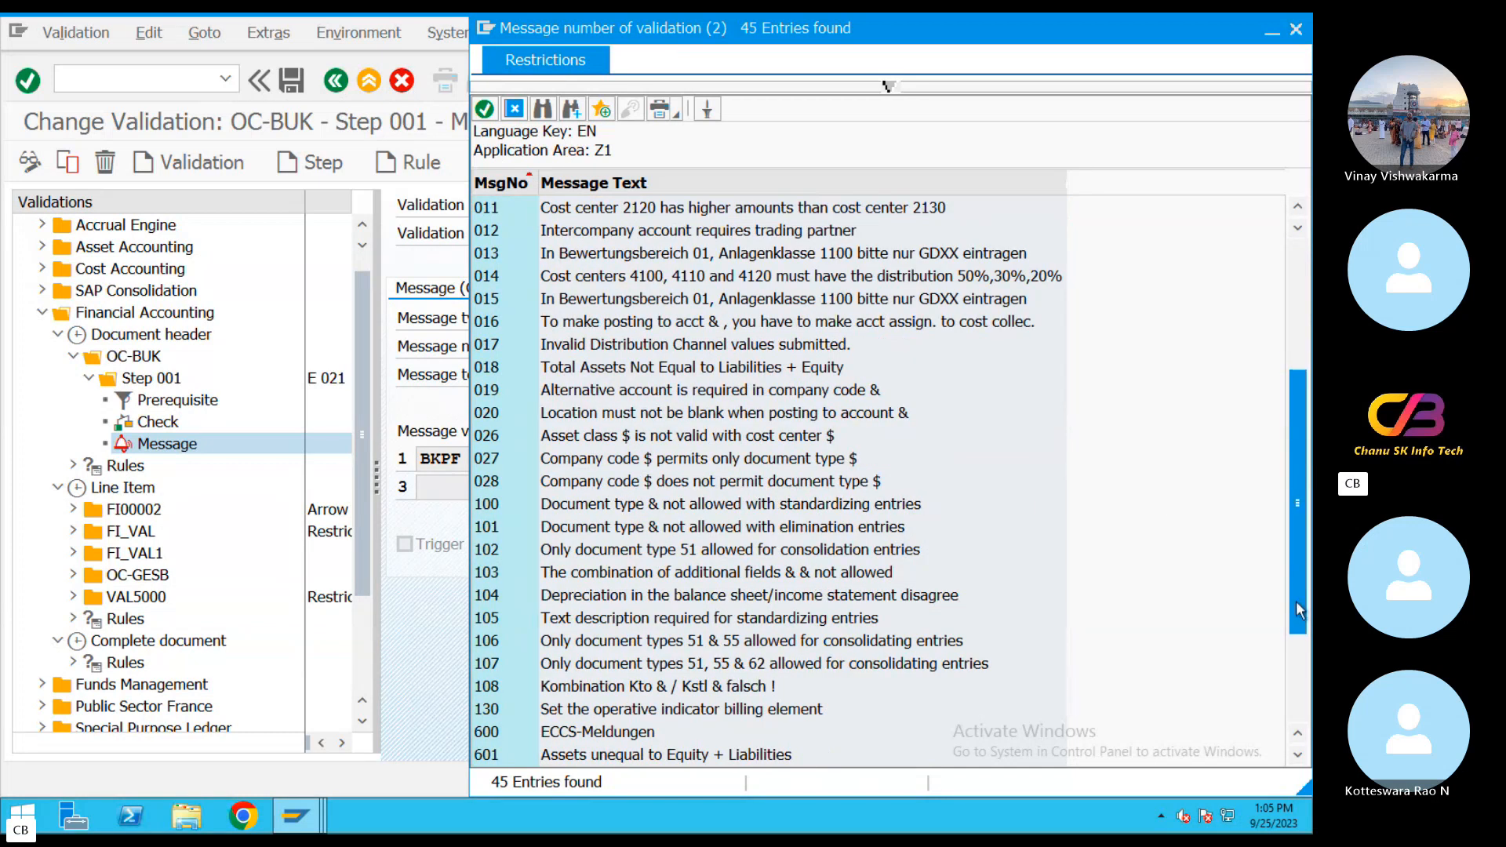
left_click_drag(1297, 610, 1296, 656)
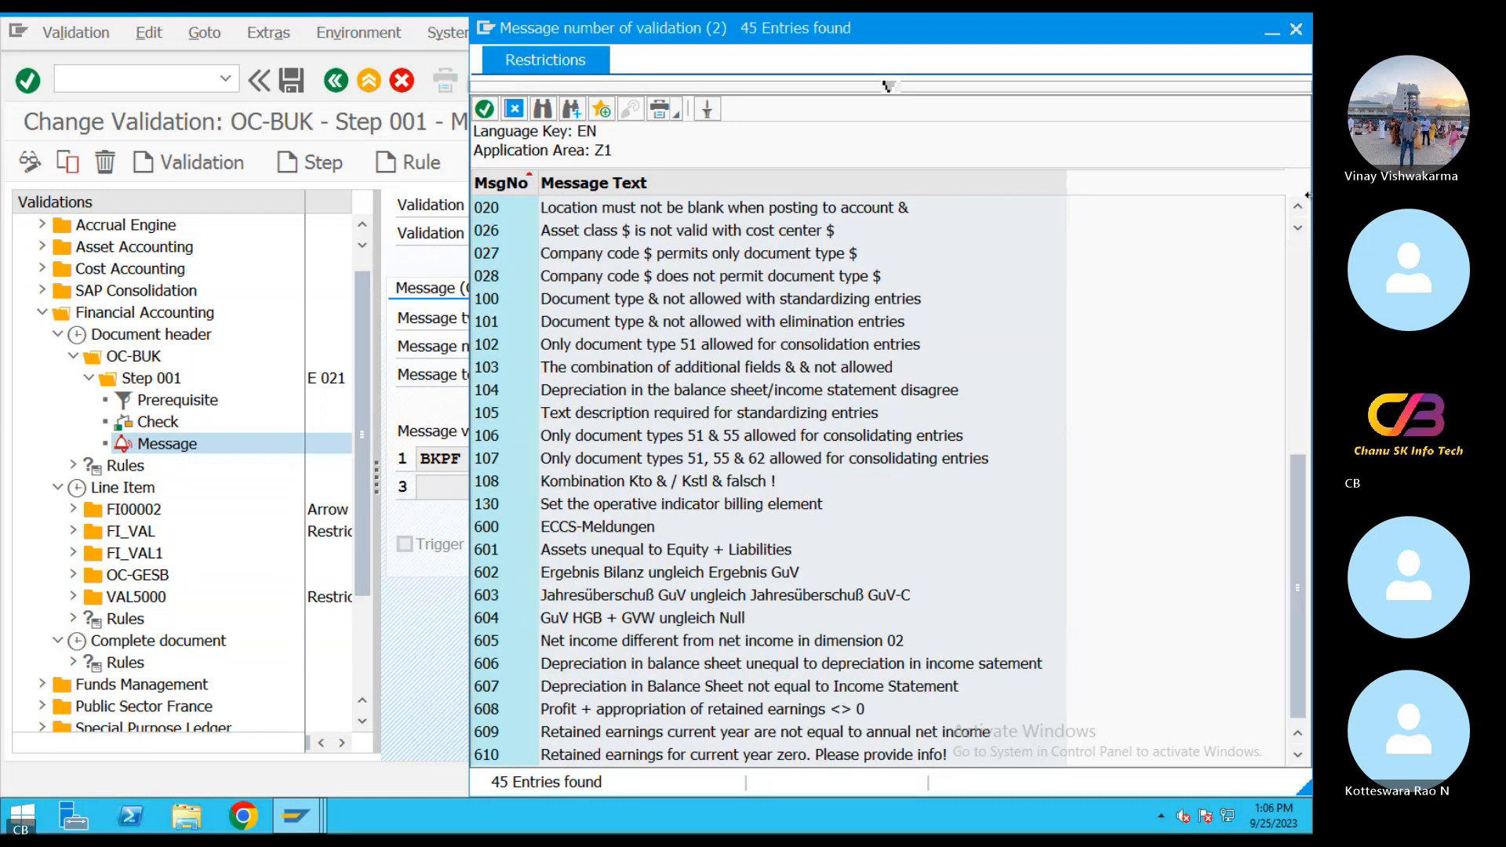
left_click(515, 110)
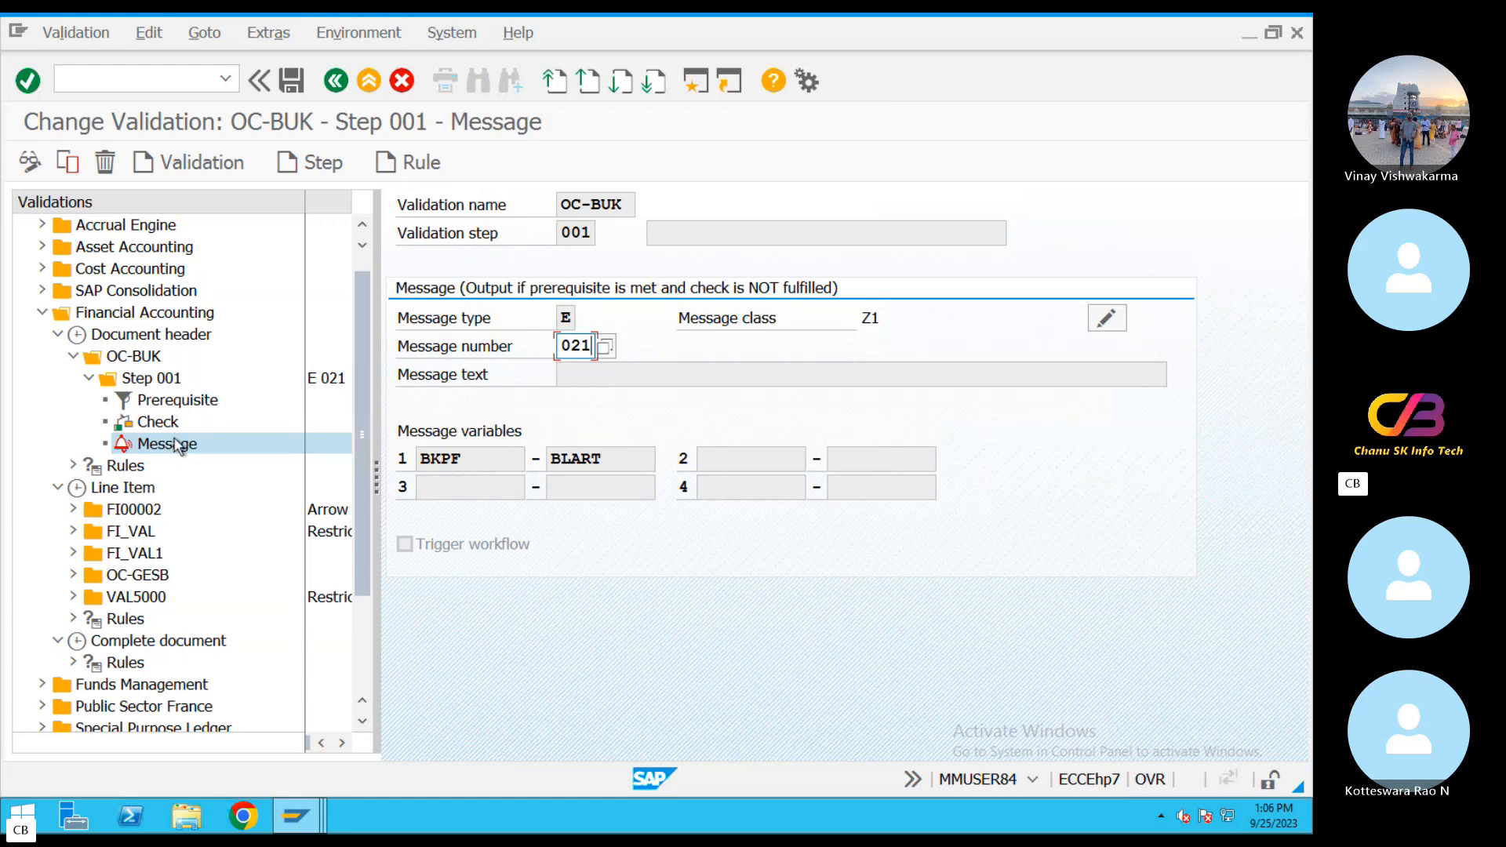
Expand the line item validation FI00002 down to the prerequisite, check and message of Step 001.
left_click(73, 510)
left_click(88, 532)
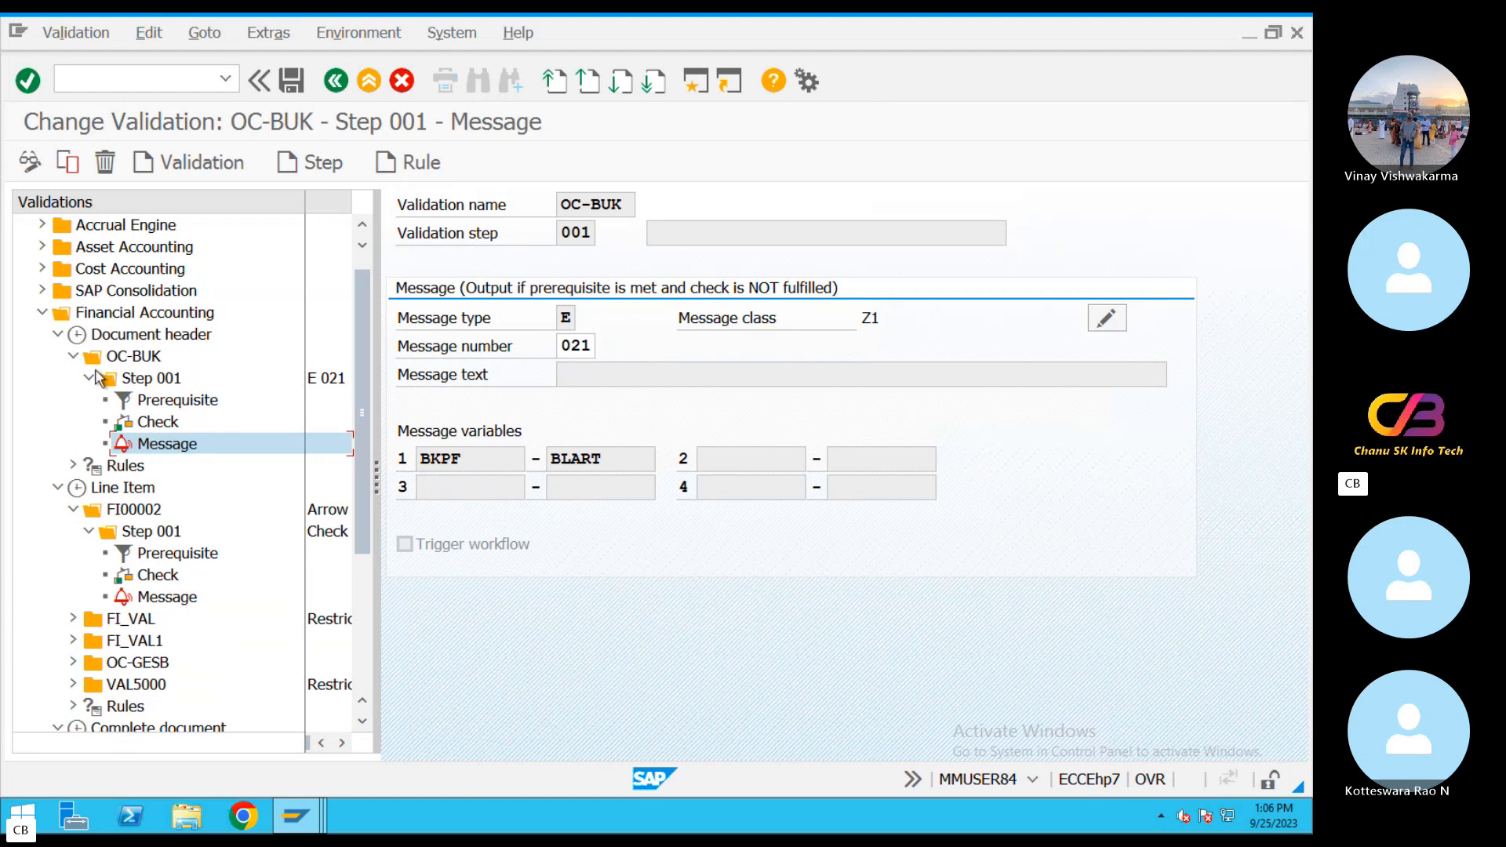
scroll(76, 362, "up", 1)
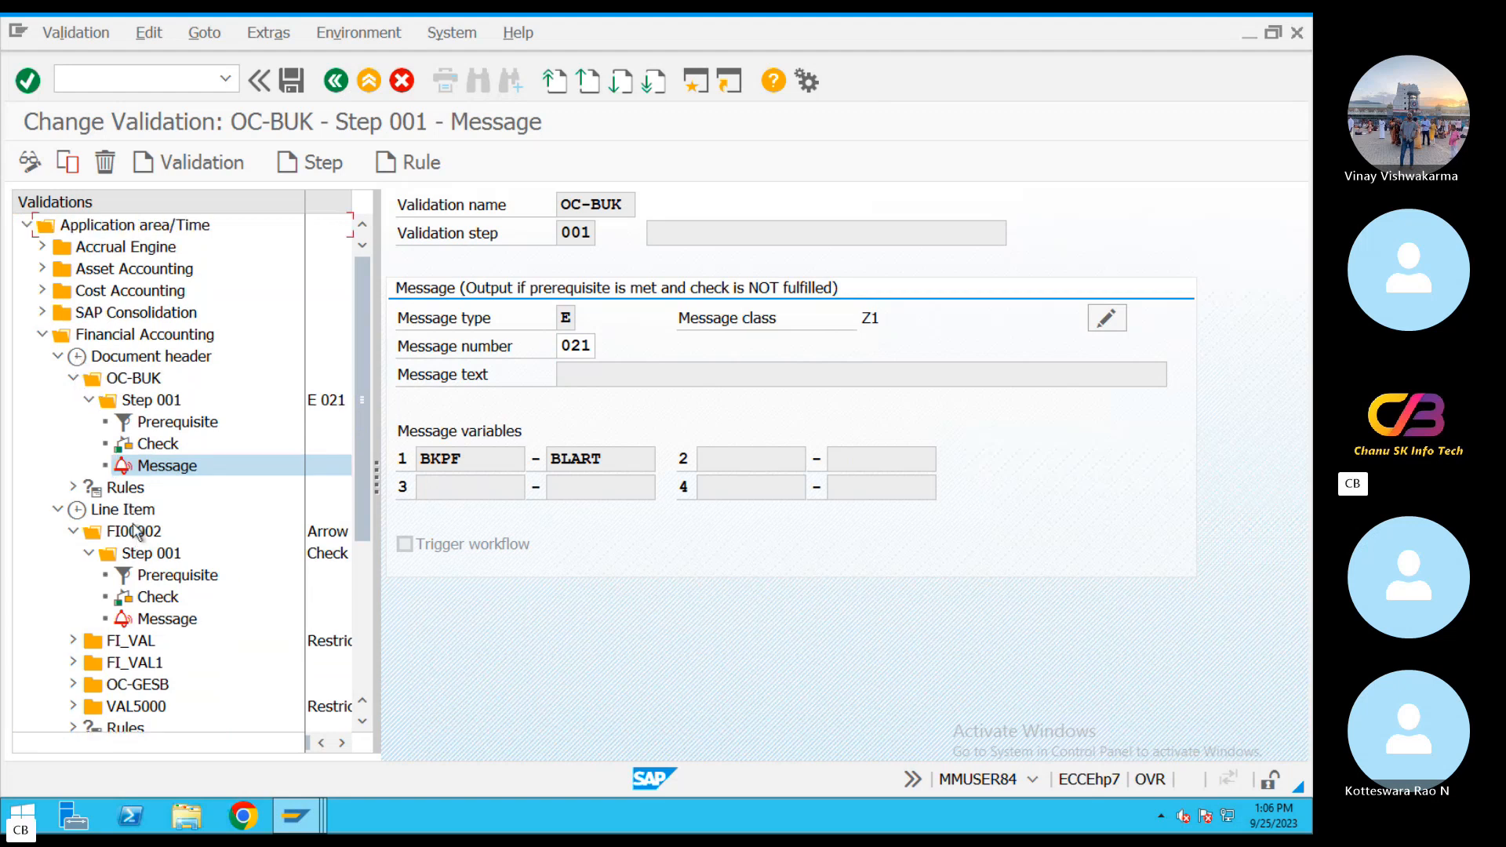
Leave the validation overview and restart transaction GGB0.
left_click(334, 82)
left_click(372, 80)
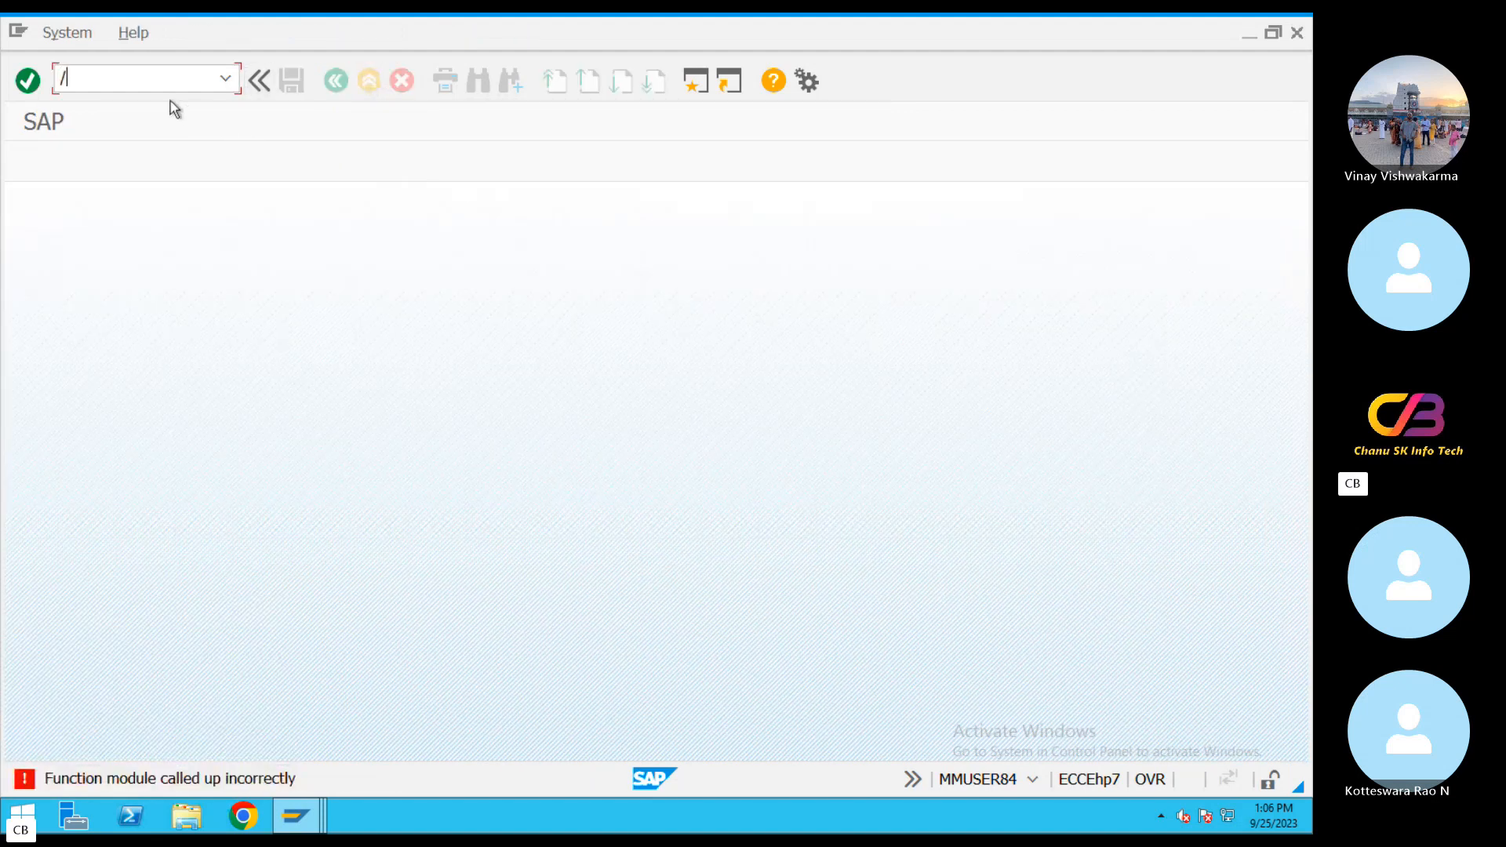
type("/nggb0")
key("Return")
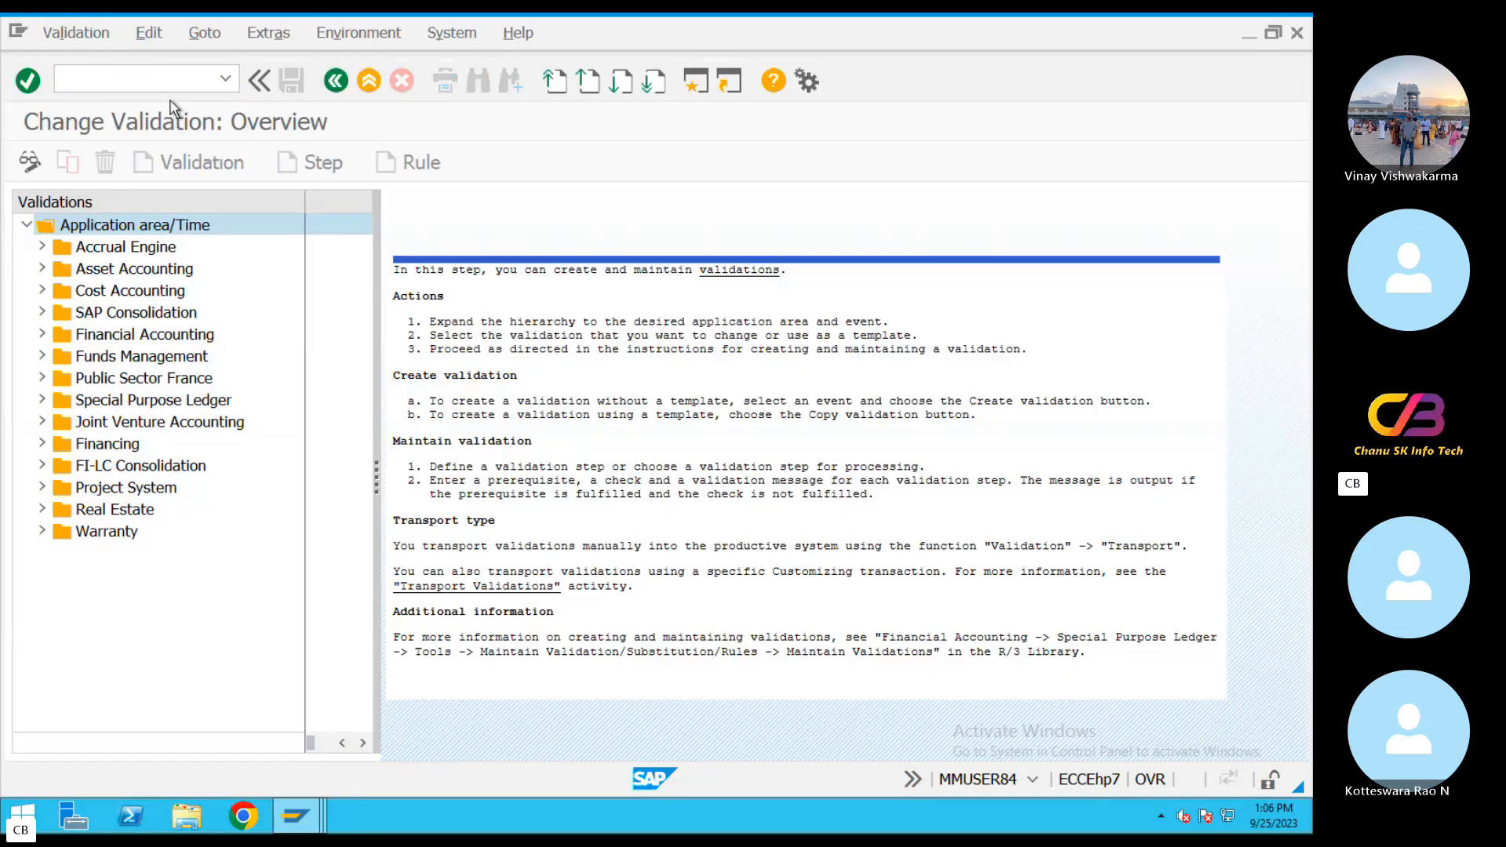
Expand the Financial Accounting line item validation FI_VAL and open the message of its Step 001.
left_click(42, 335)
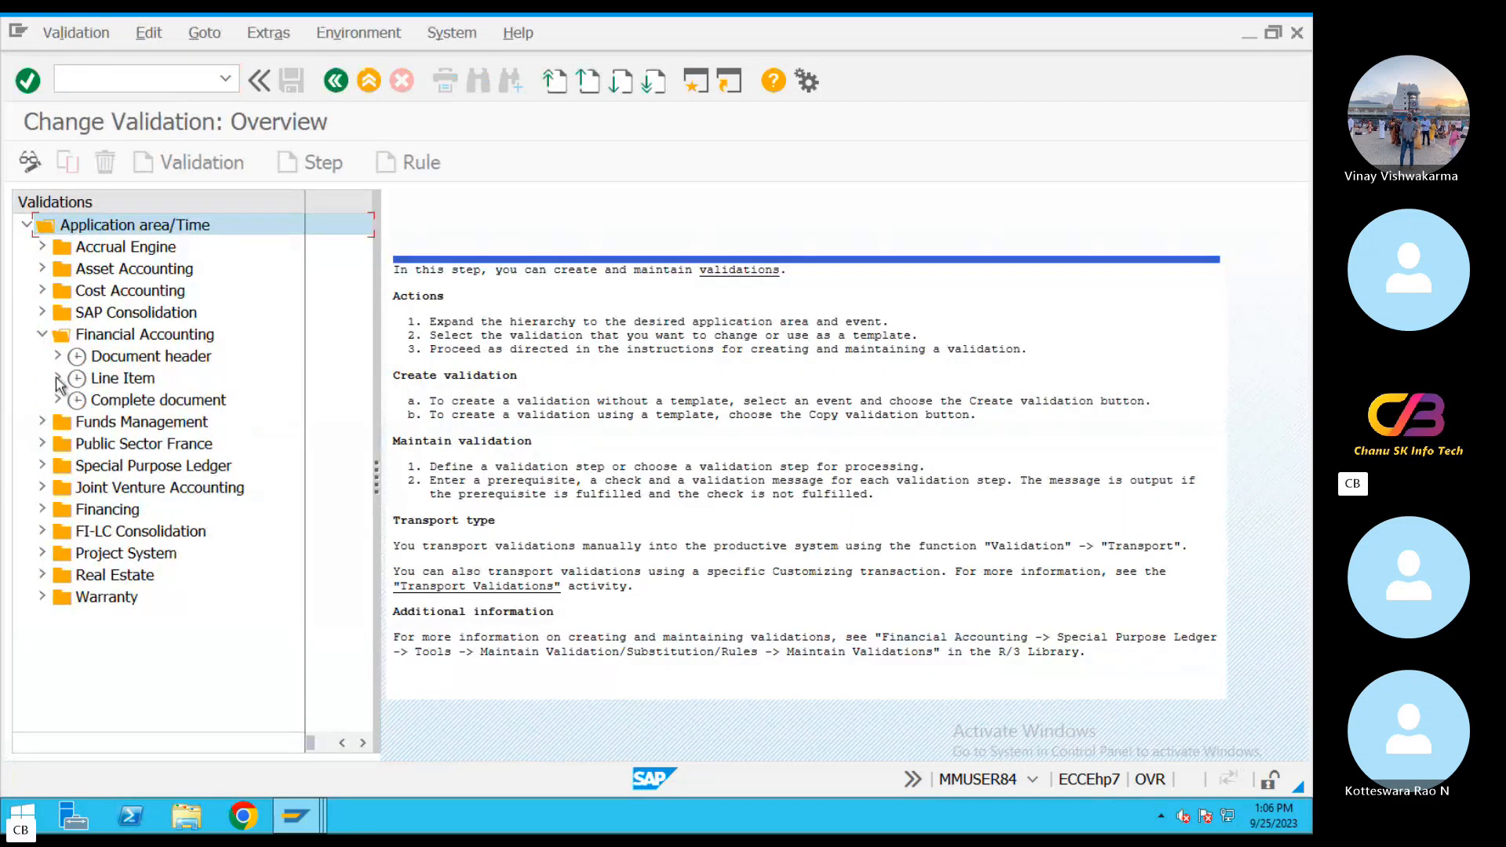
left_click(58, 379)
left_click(73, 421)
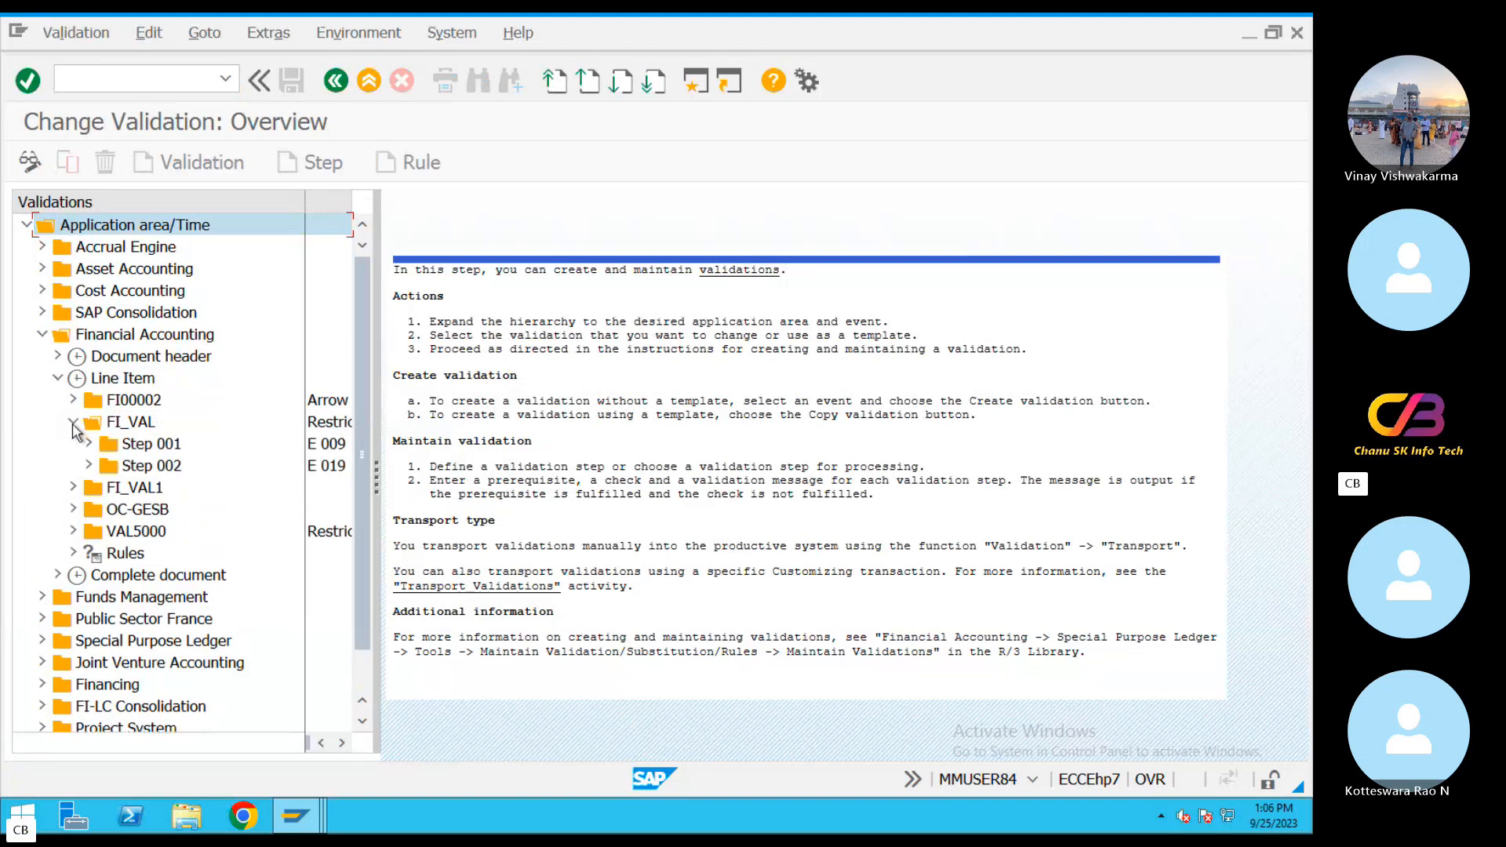
left_click(89, 444)
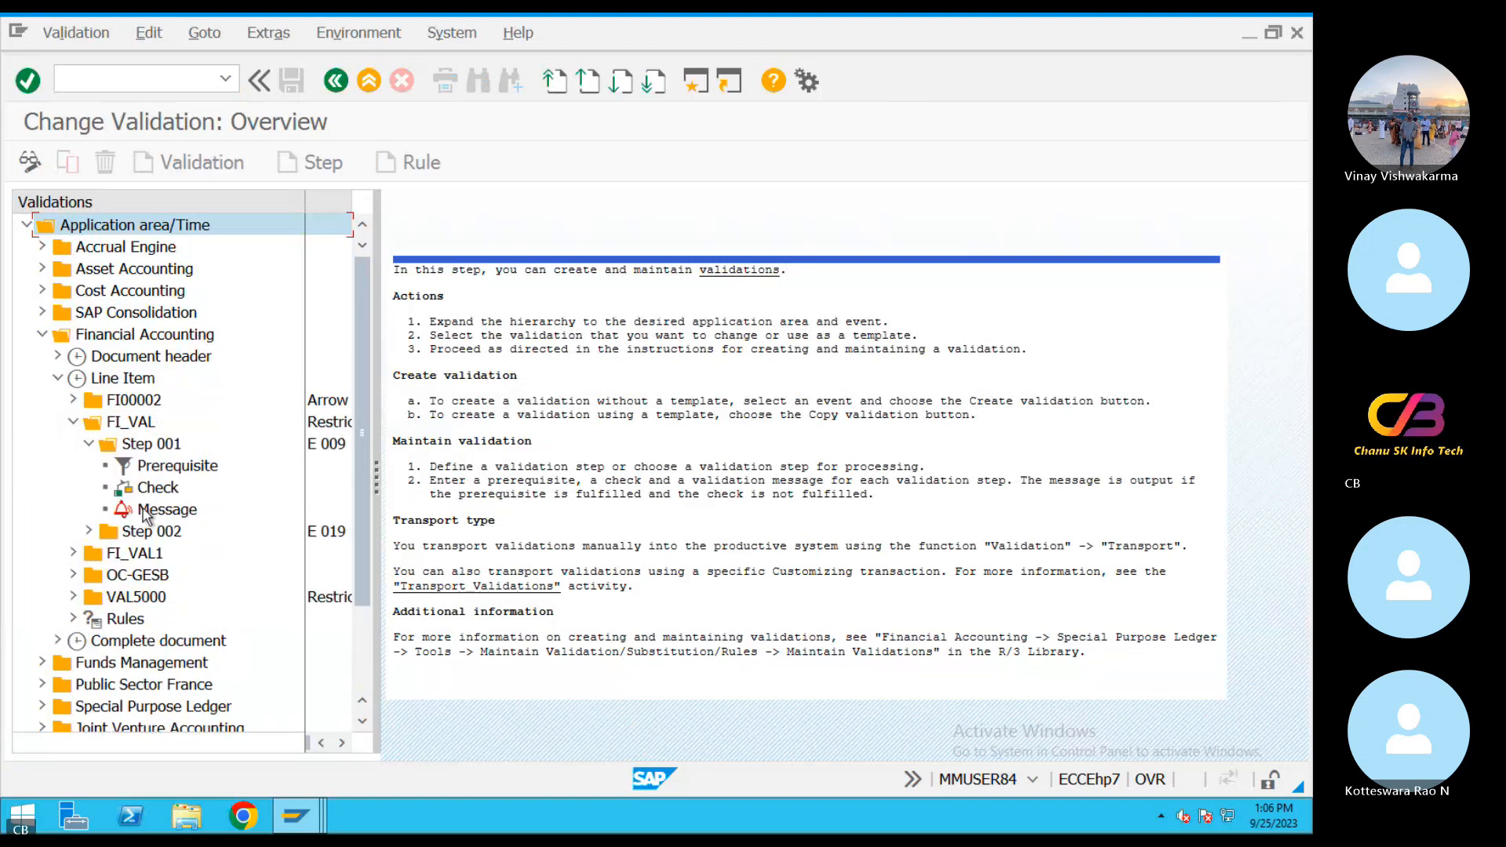
left_click(145, 514)
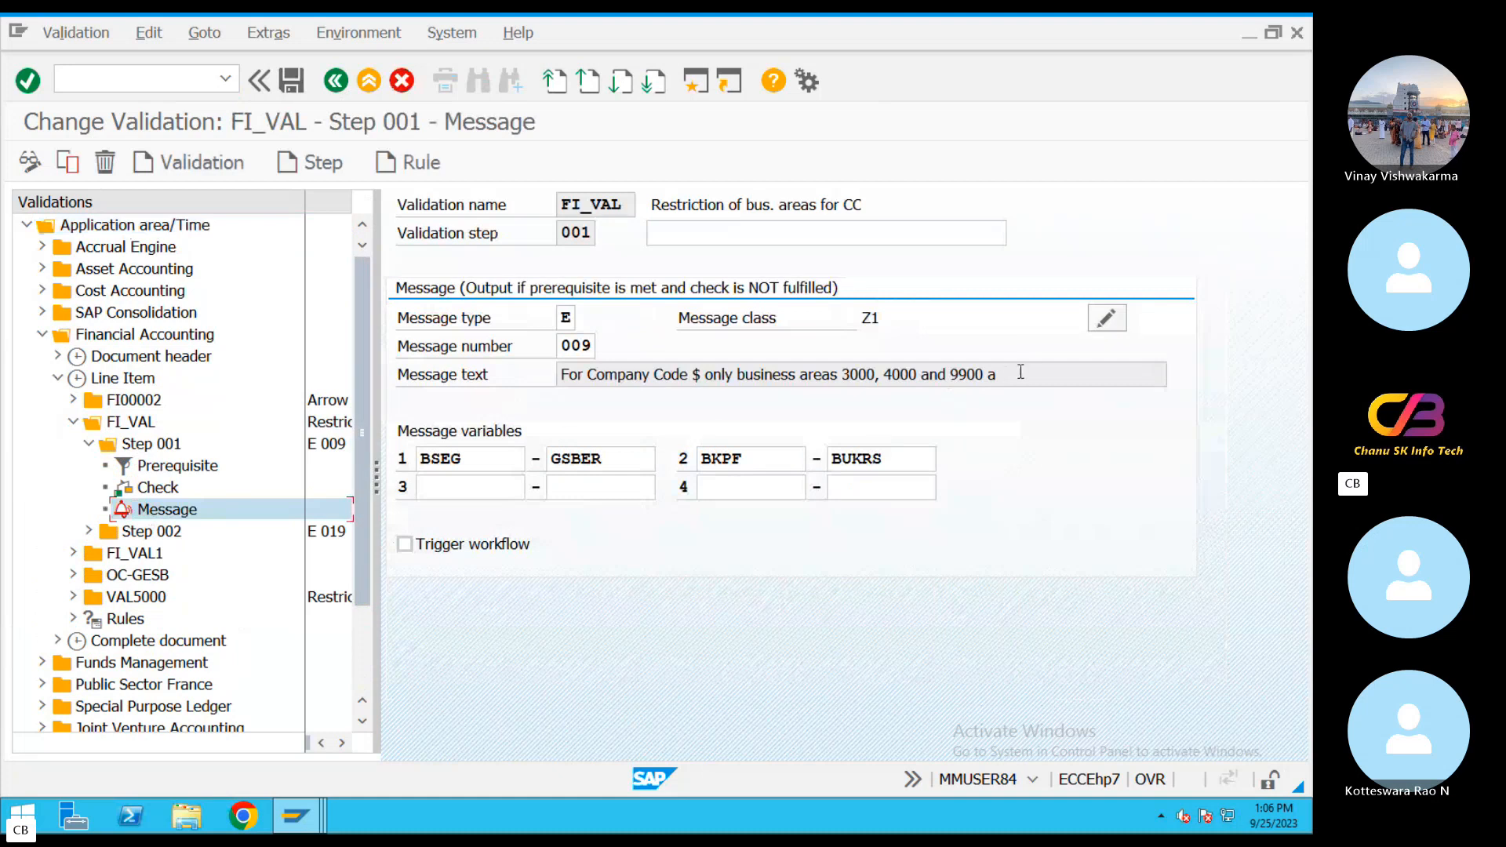
Highlight the FI_VAL Step 001 message text, including the business areas it names.
left_click_drag(1032, 375, 557, 382)
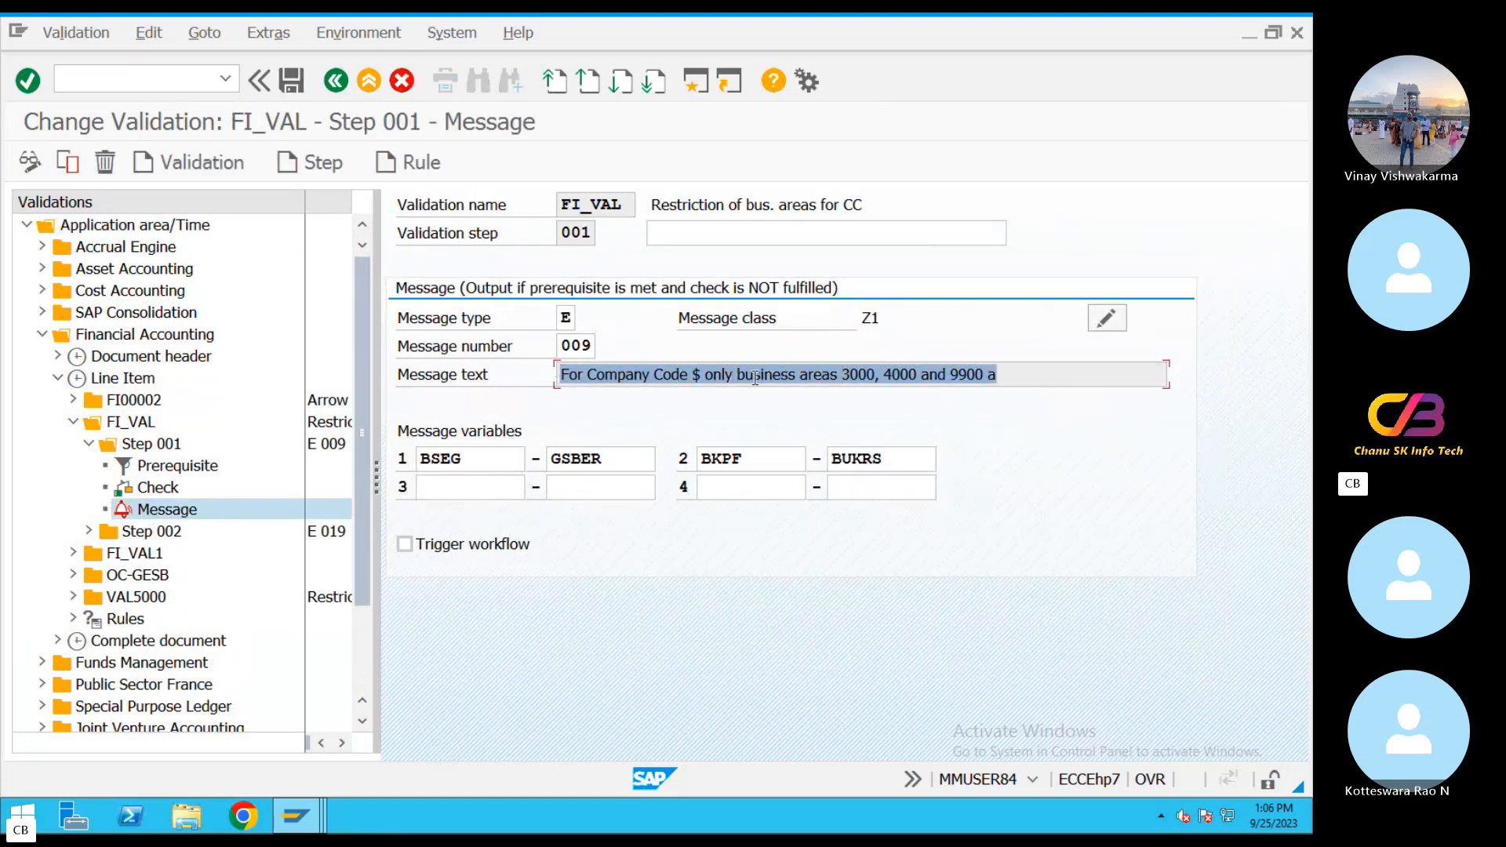
left_click(708, 379)
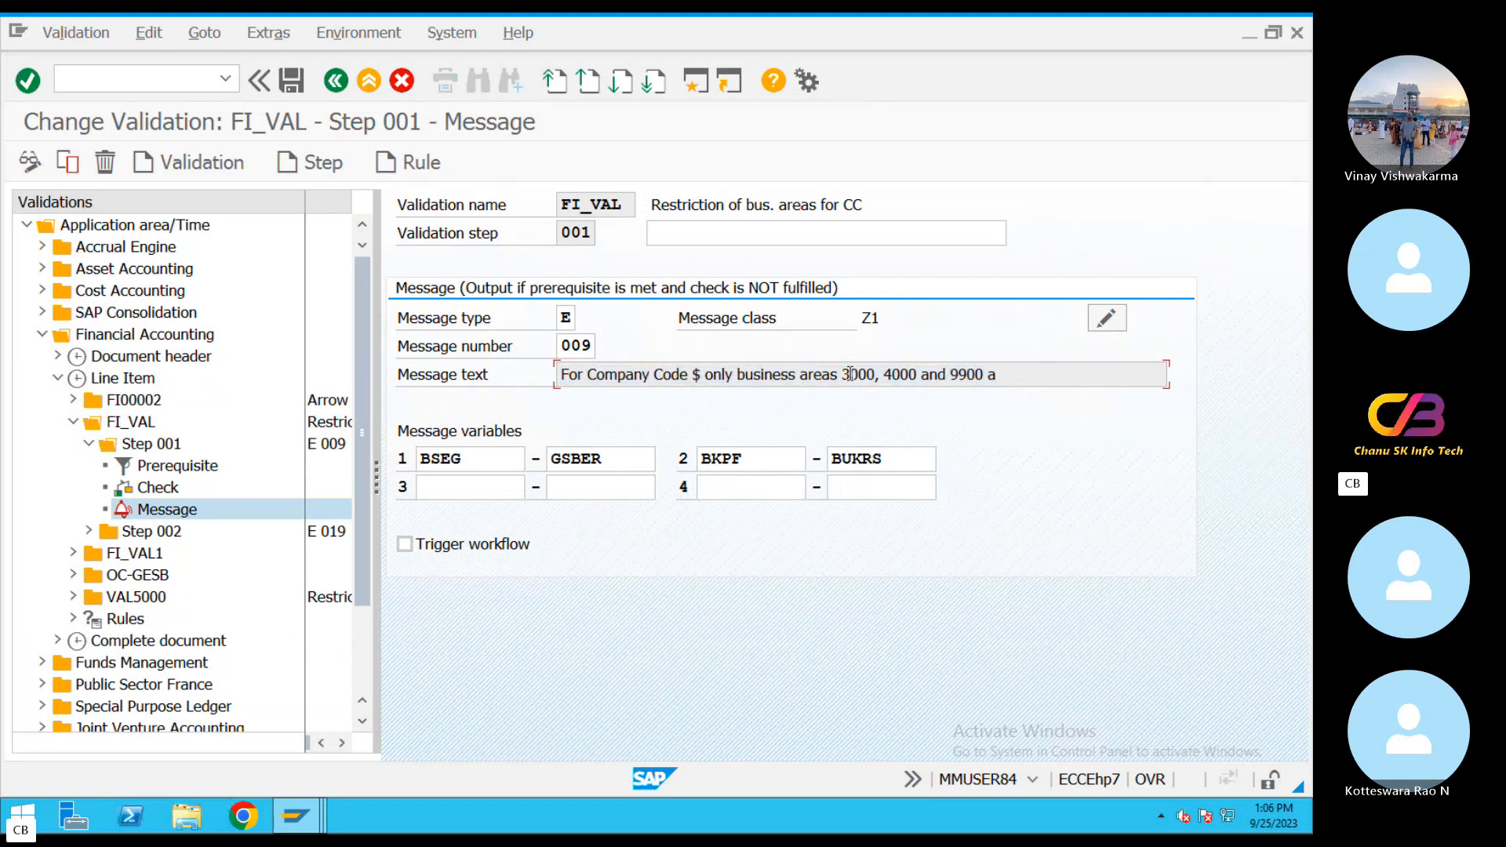
left_click_drag(849, 374, 994, 377)
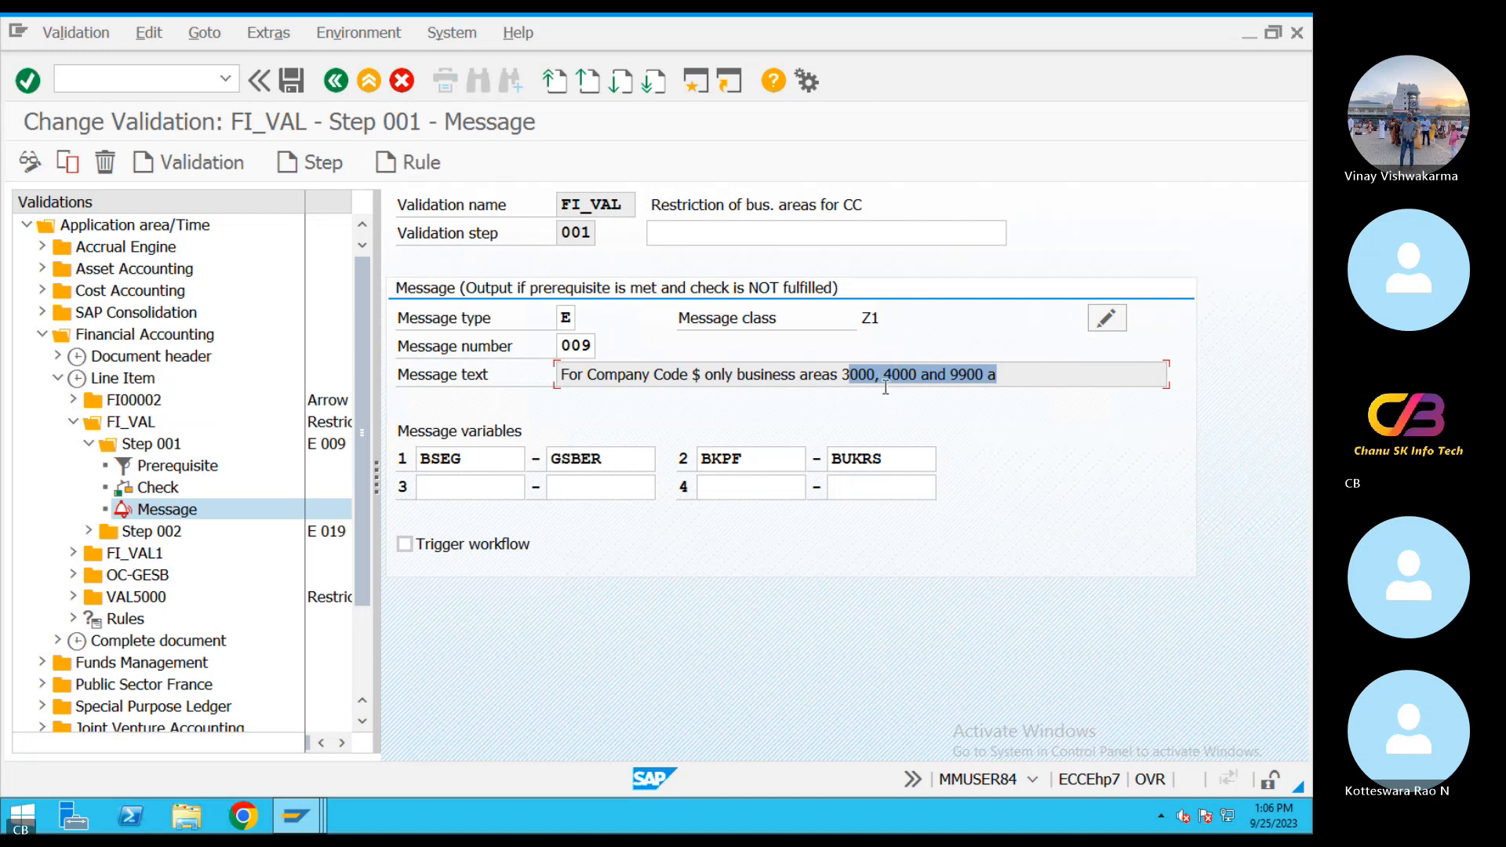
Look up message 009 in the message number list for FI_VAL Step 001 and close the list.
left_click(581, 346)
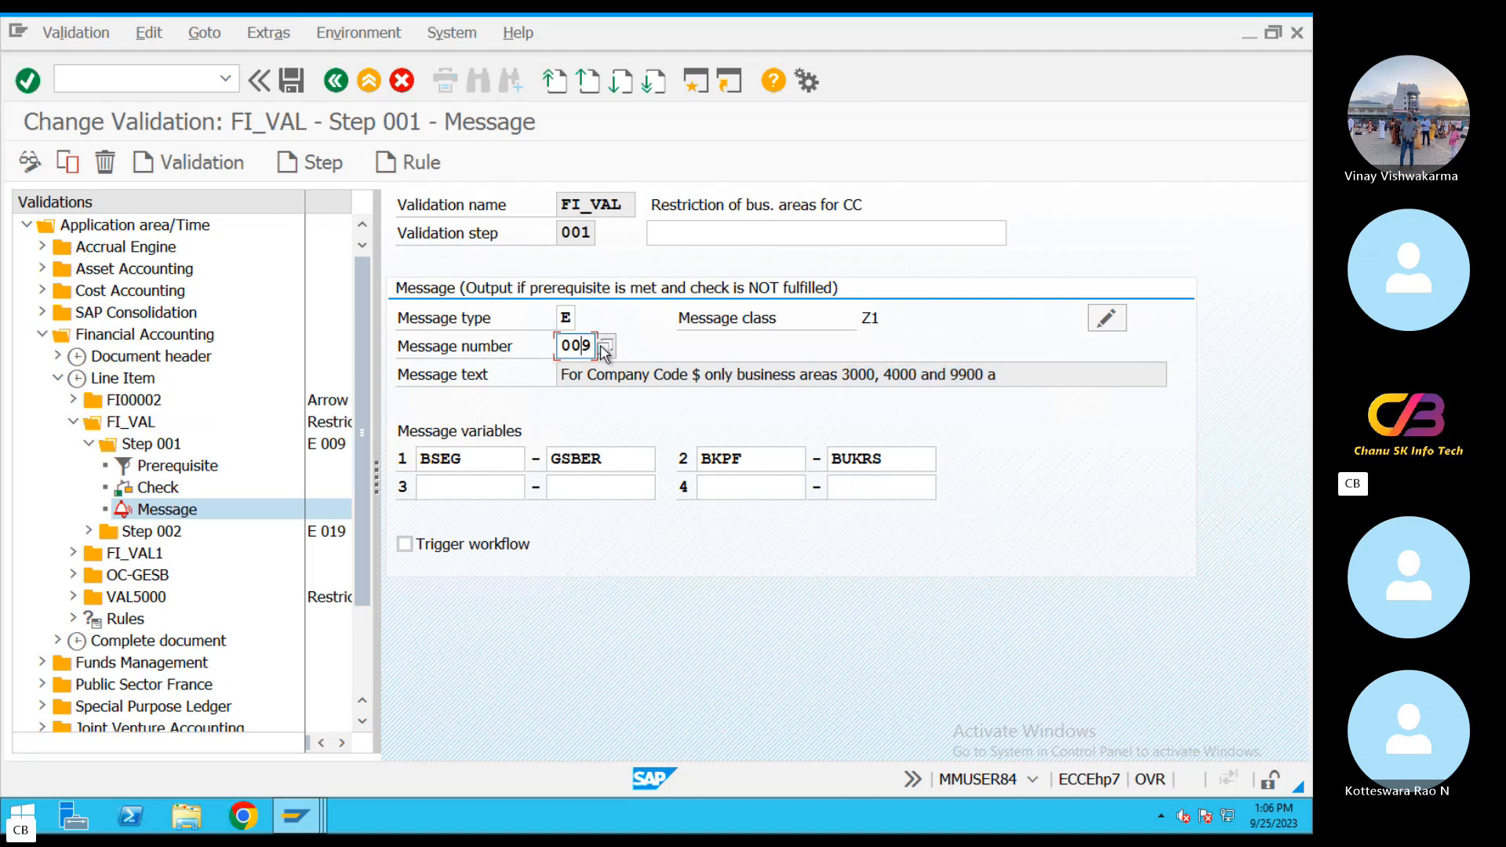
left_click(600, 346)
left_click(638, 416)
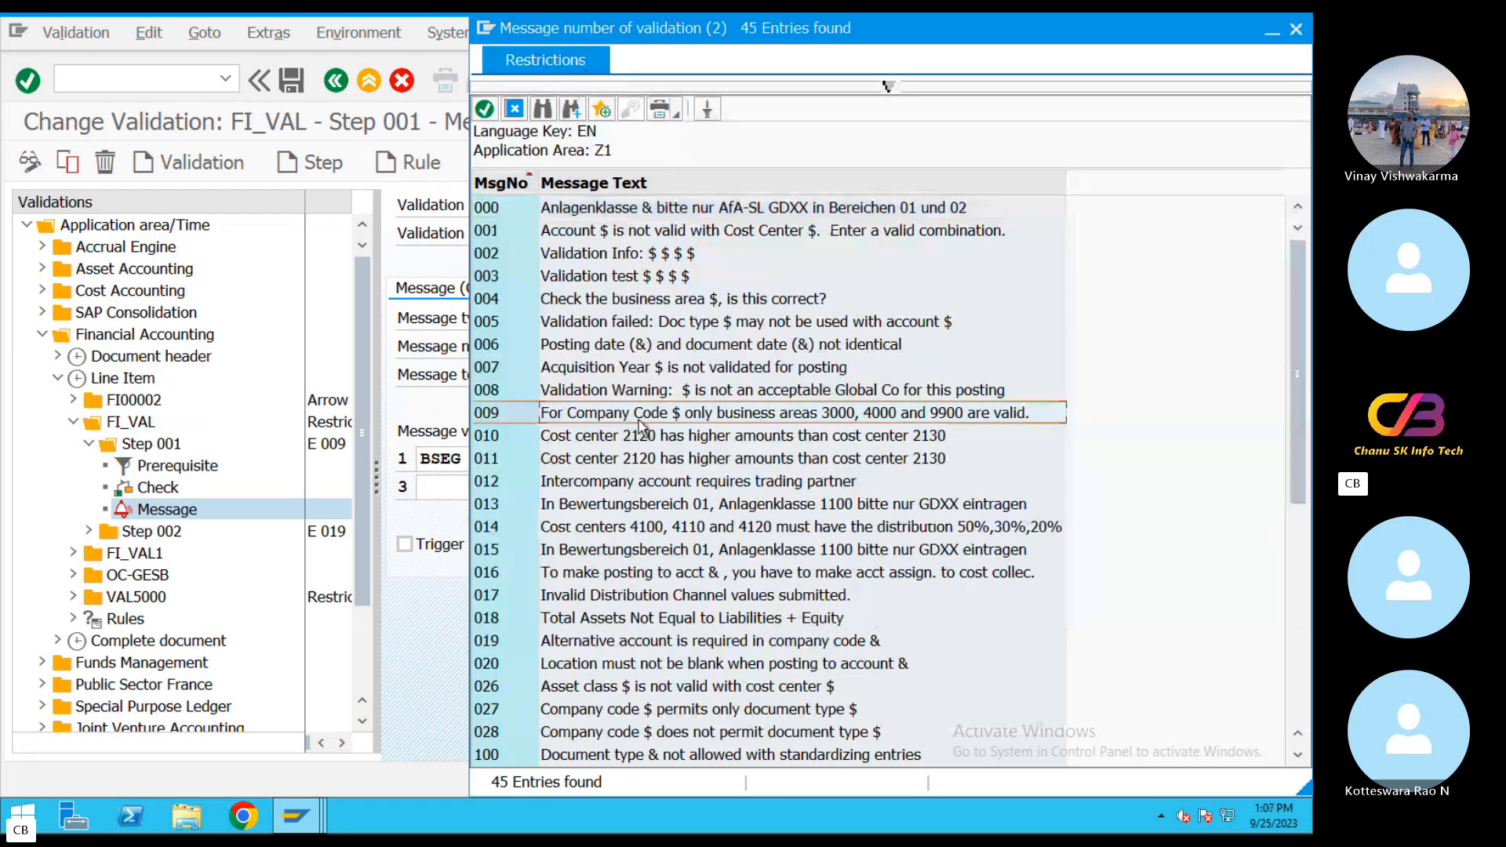
left_click(514, 109)
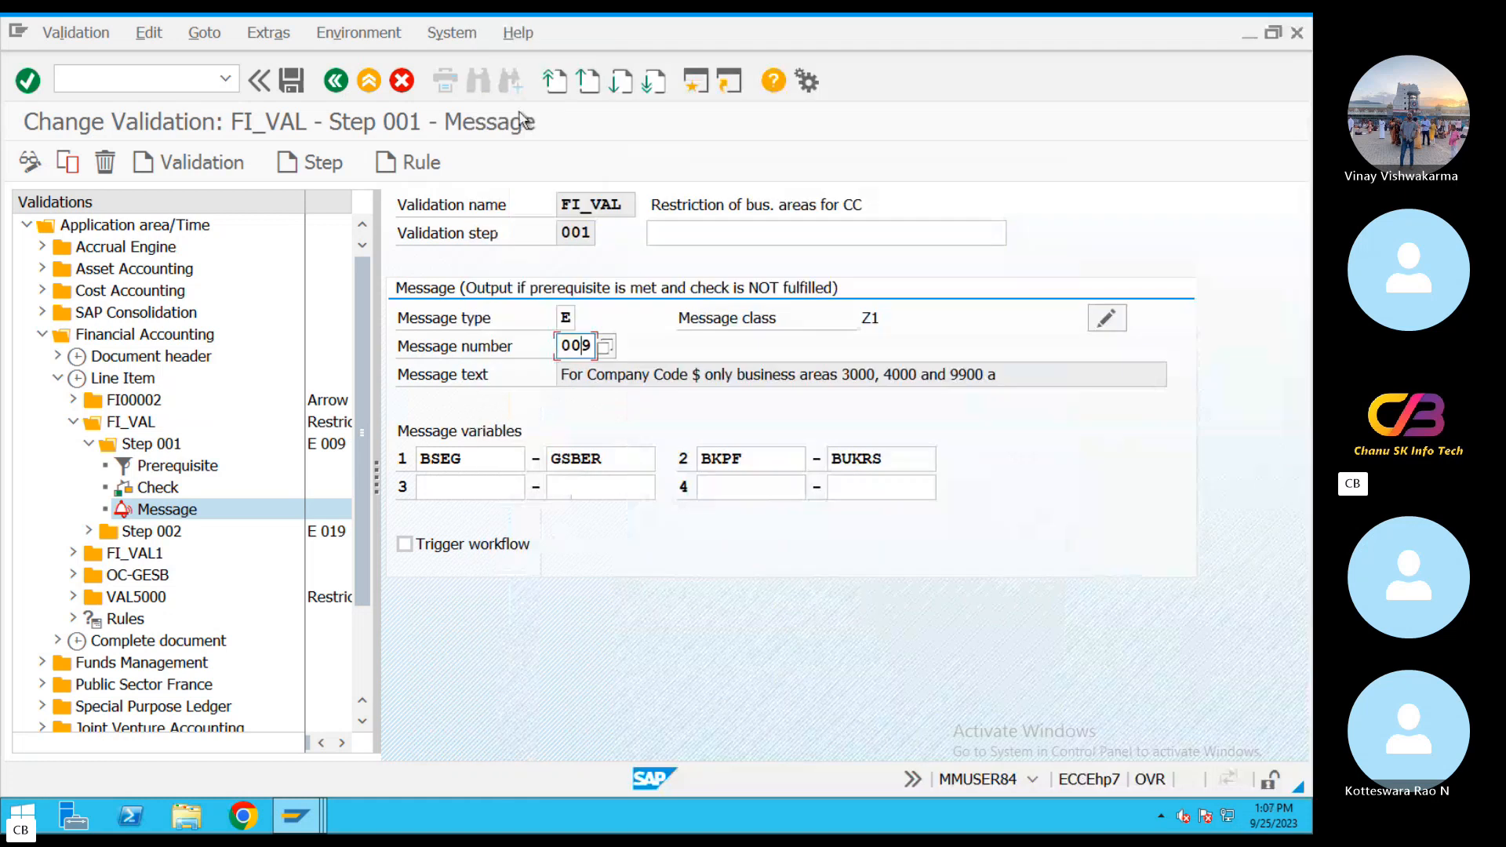
Open the prerequisite of FI_VAL Step 001.
left_click(174, 470)
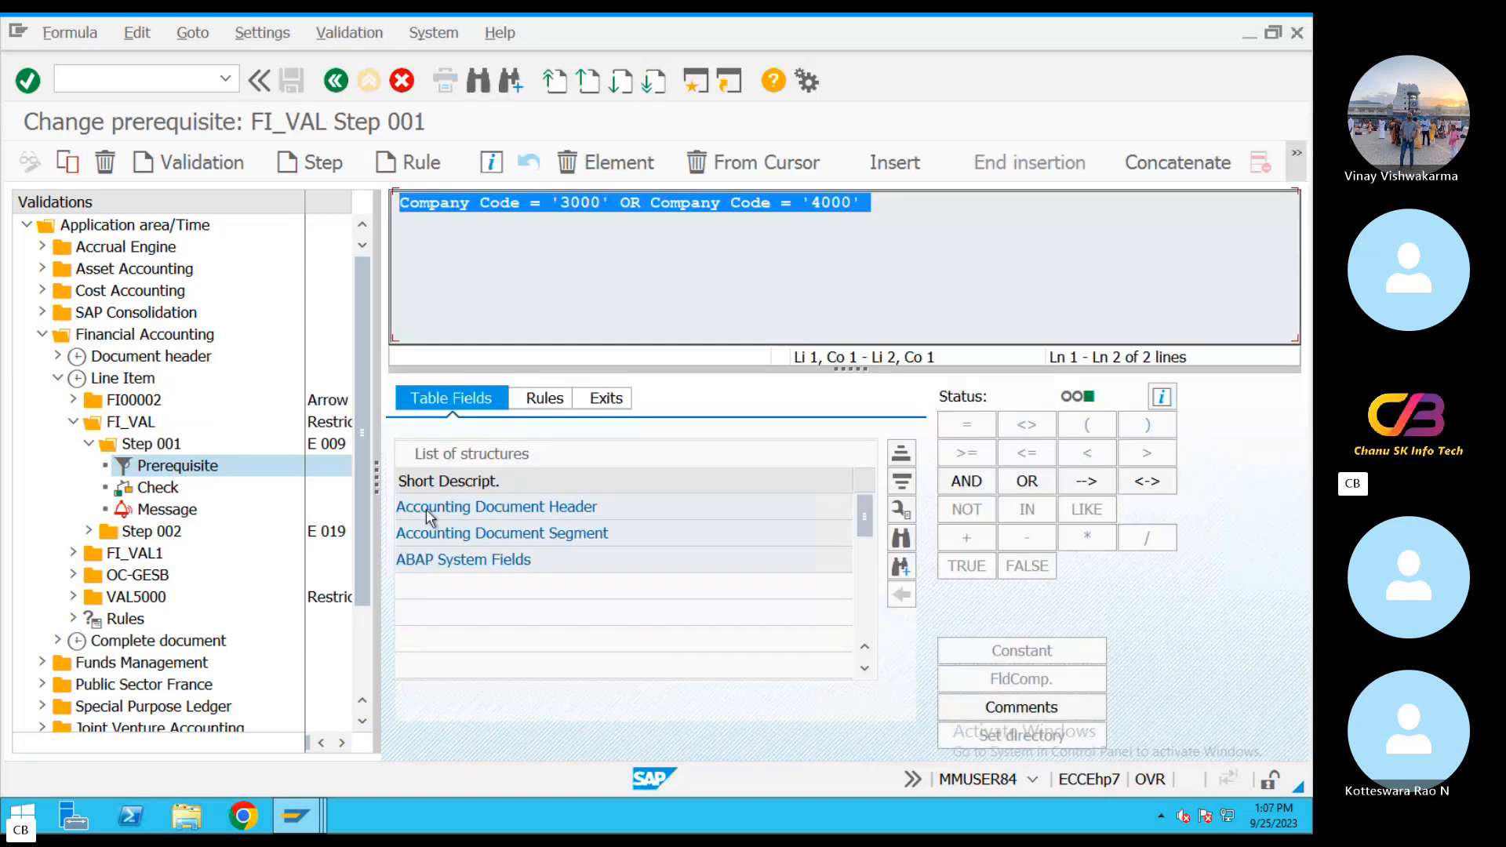
Review the prerequisite formula, the check formula and the message definition of FI_VAL Step 001.
left_click(737, 276)
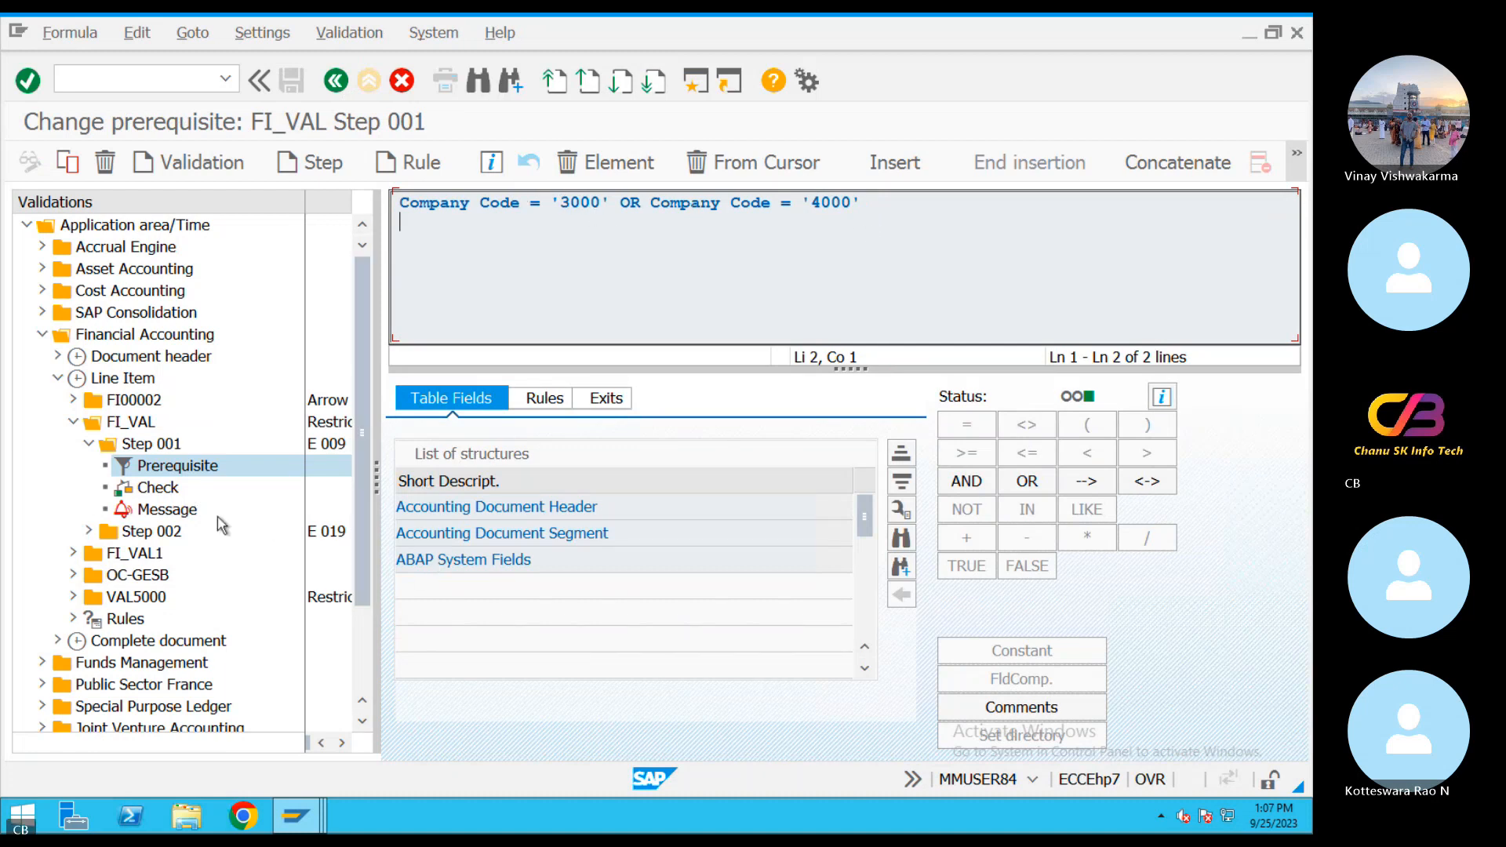
left_click(500, 511)
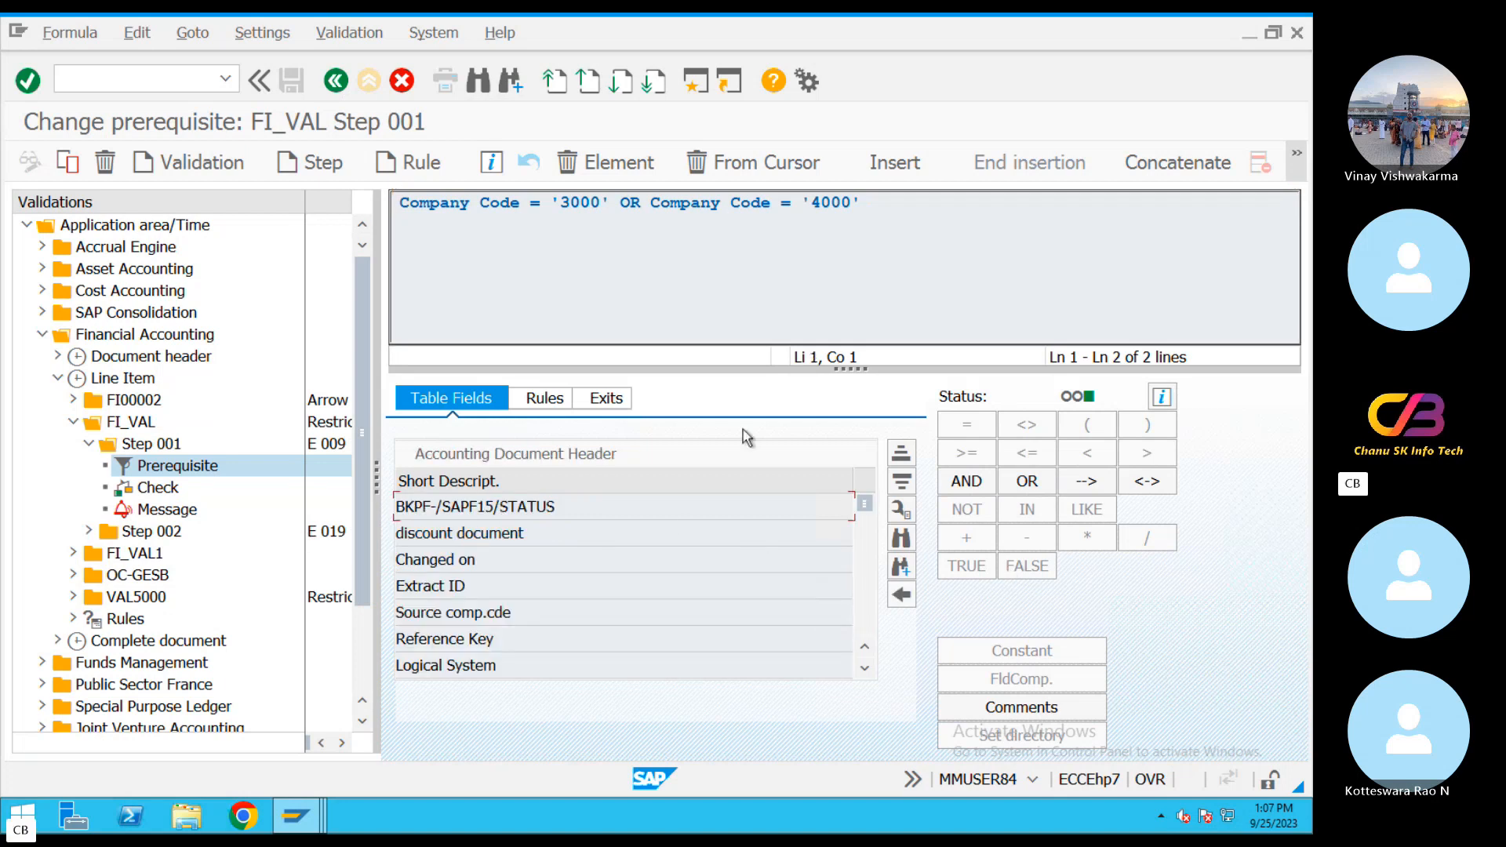
left_click(160, 489)
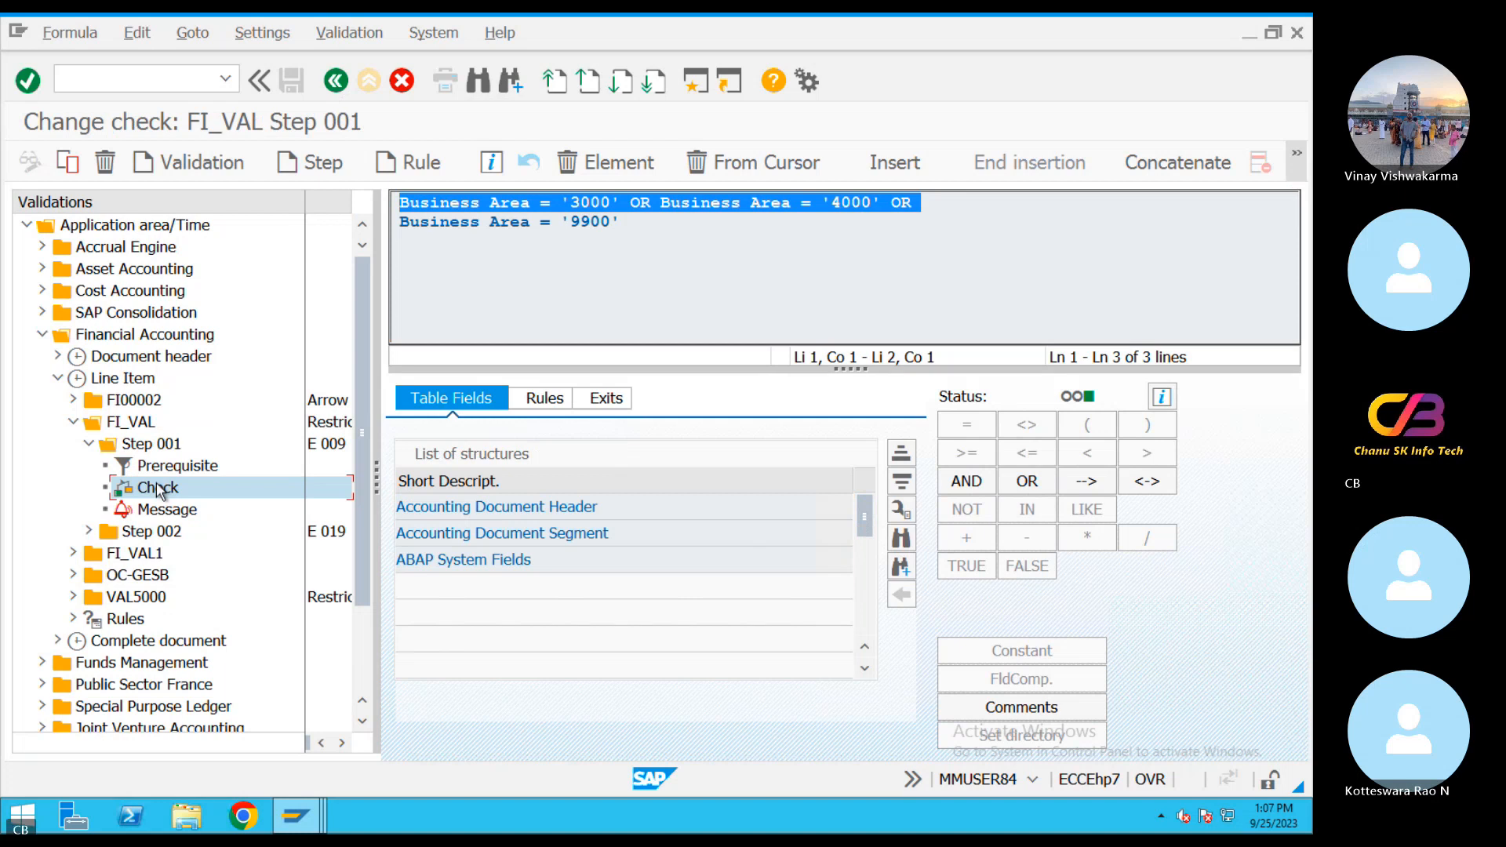
left_click(567, 280)
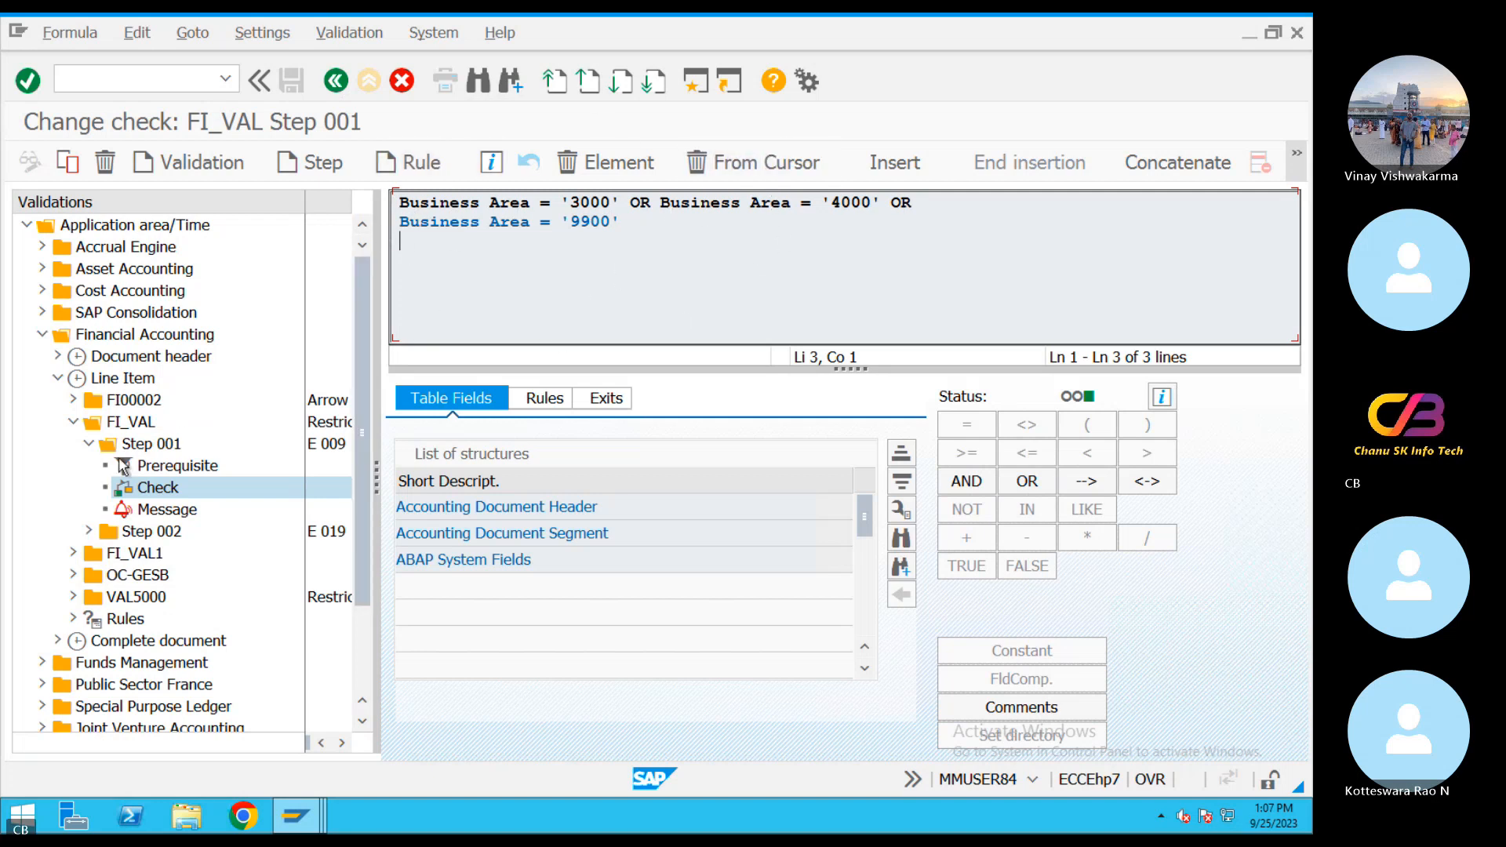
left_click(166, 514)
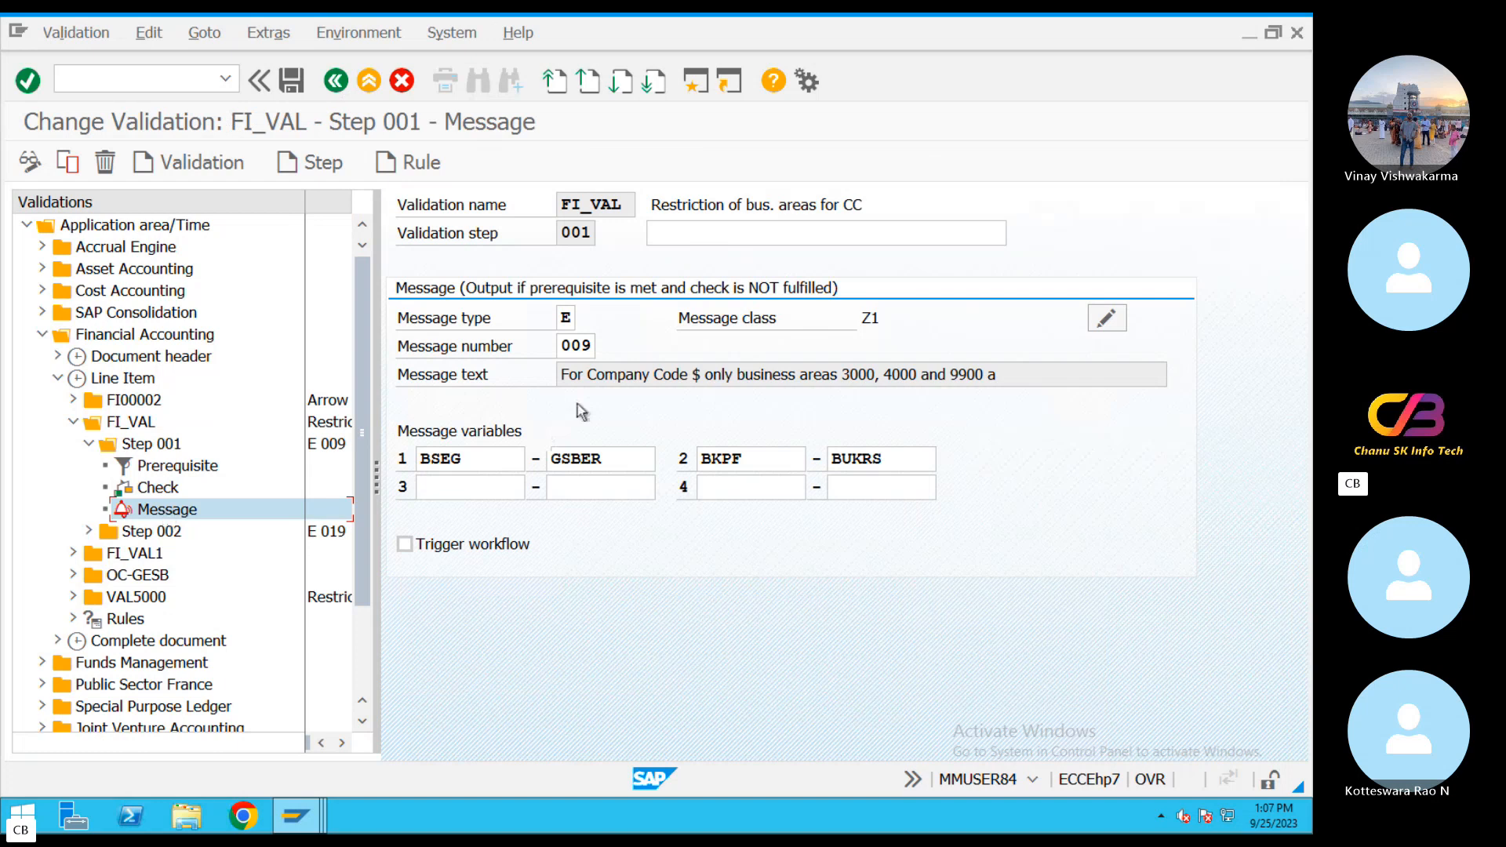
left_click(590, 348)
In a new session, display the locked Validation of Accounting Documents view, look through its company code entries and exit the view.
left_click(694, 85)
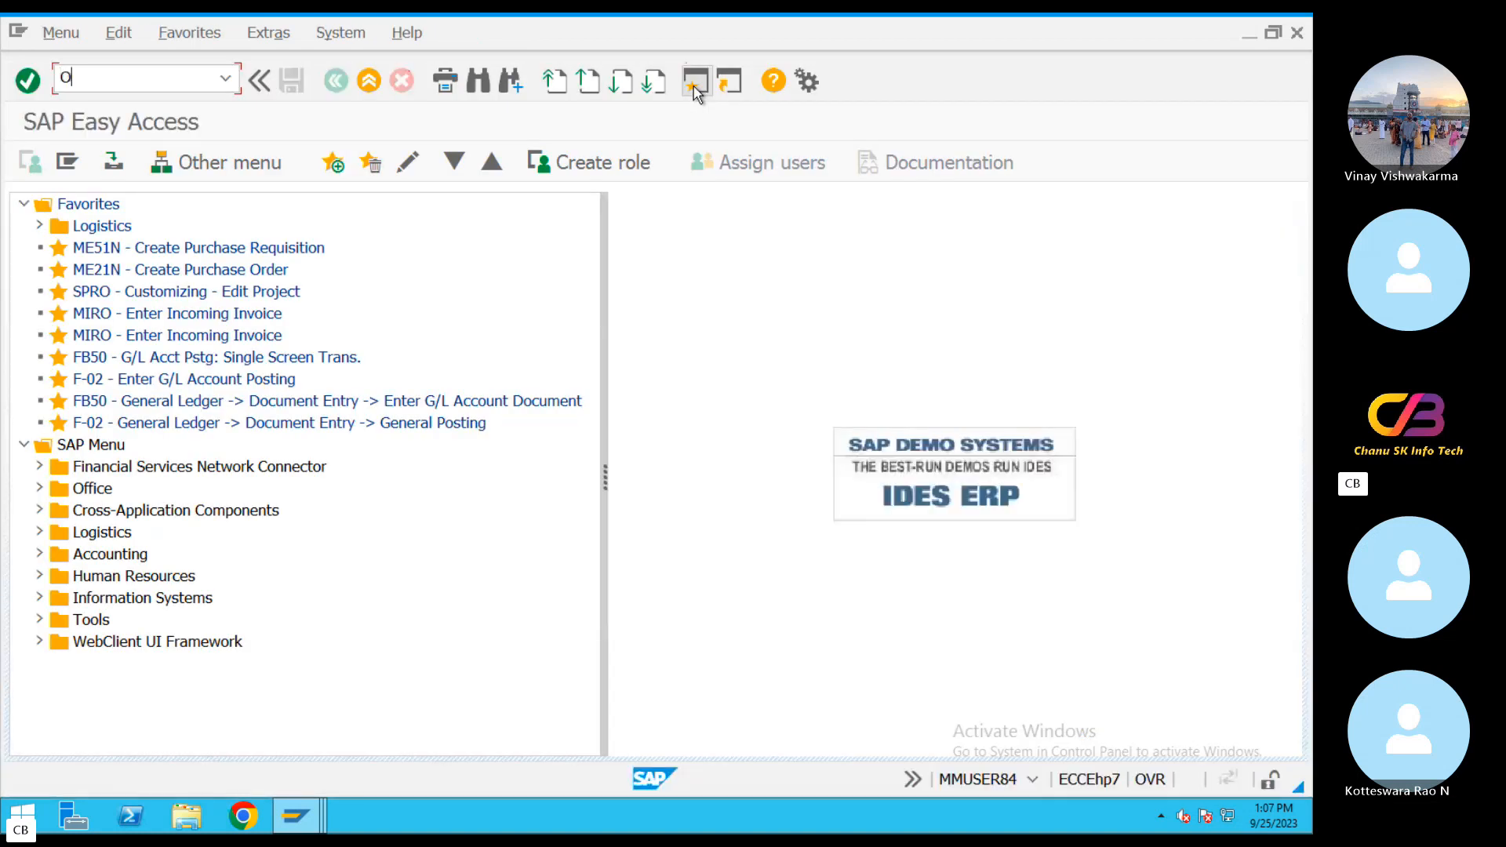
key("Return")
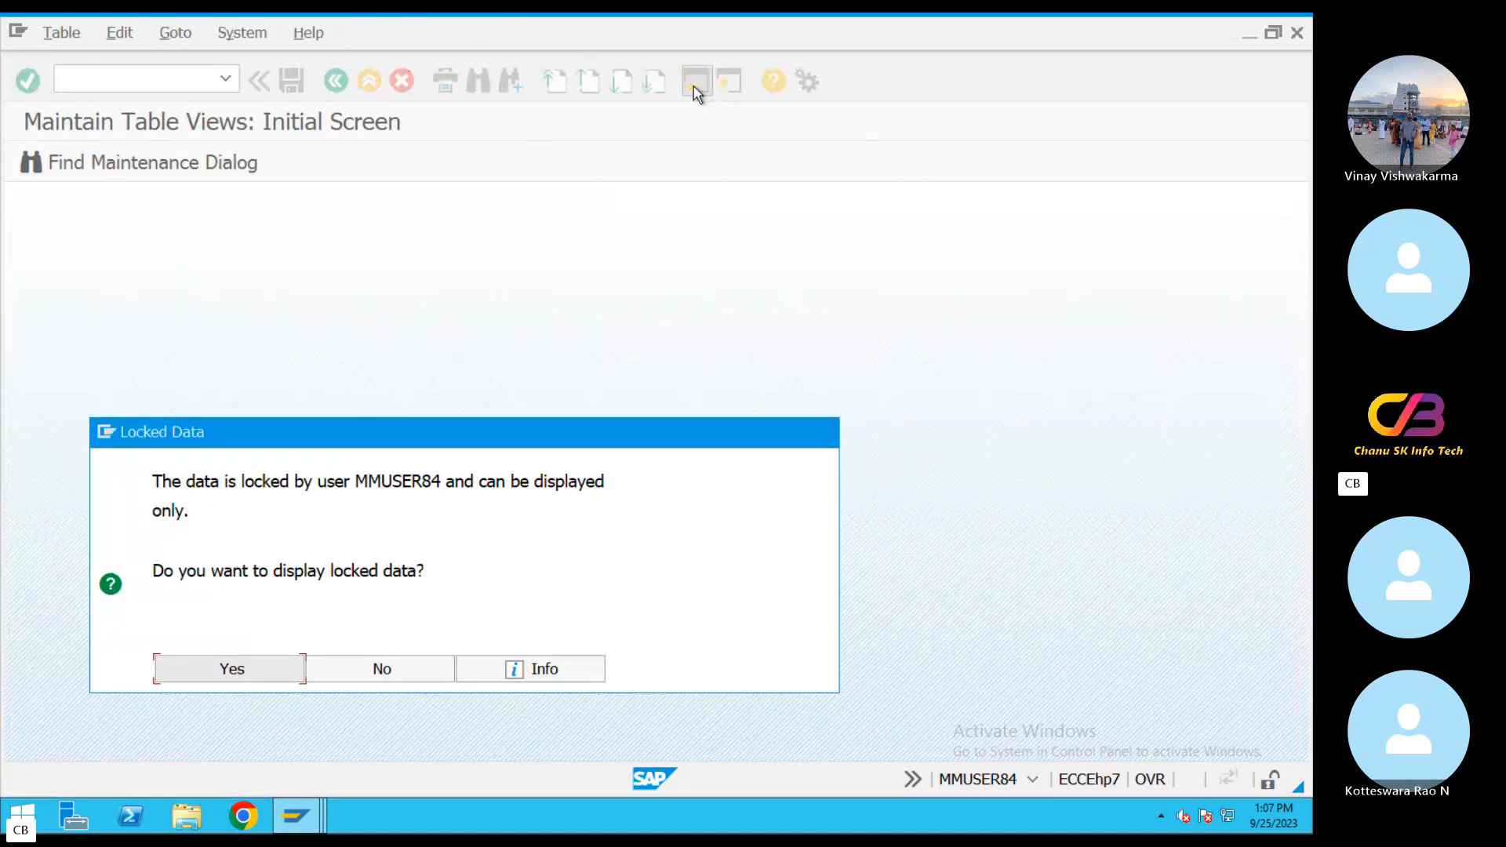
left_click(269, 659)
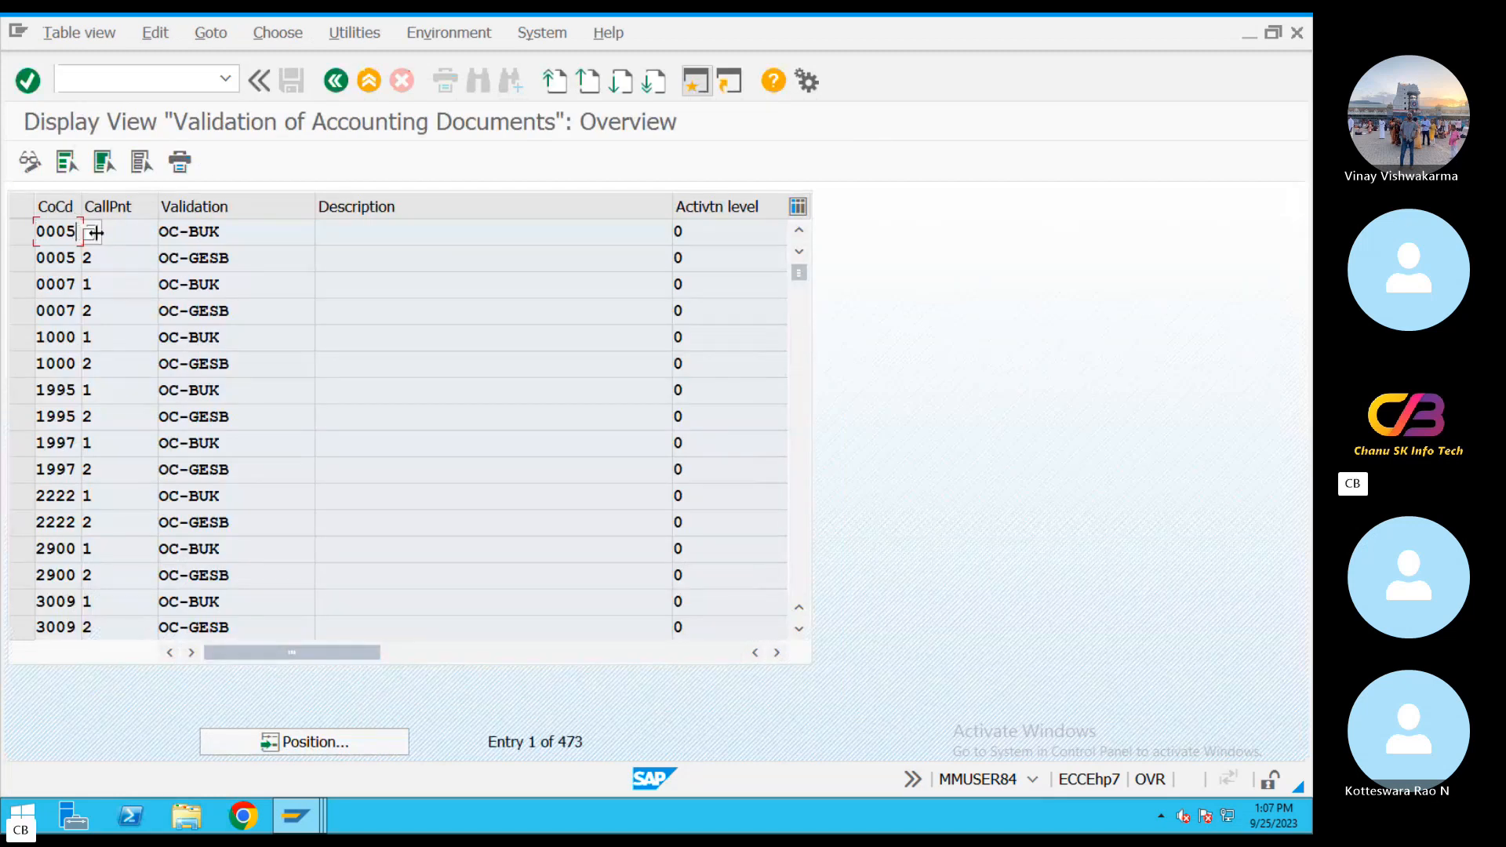
key("Tab")
key("Tab")
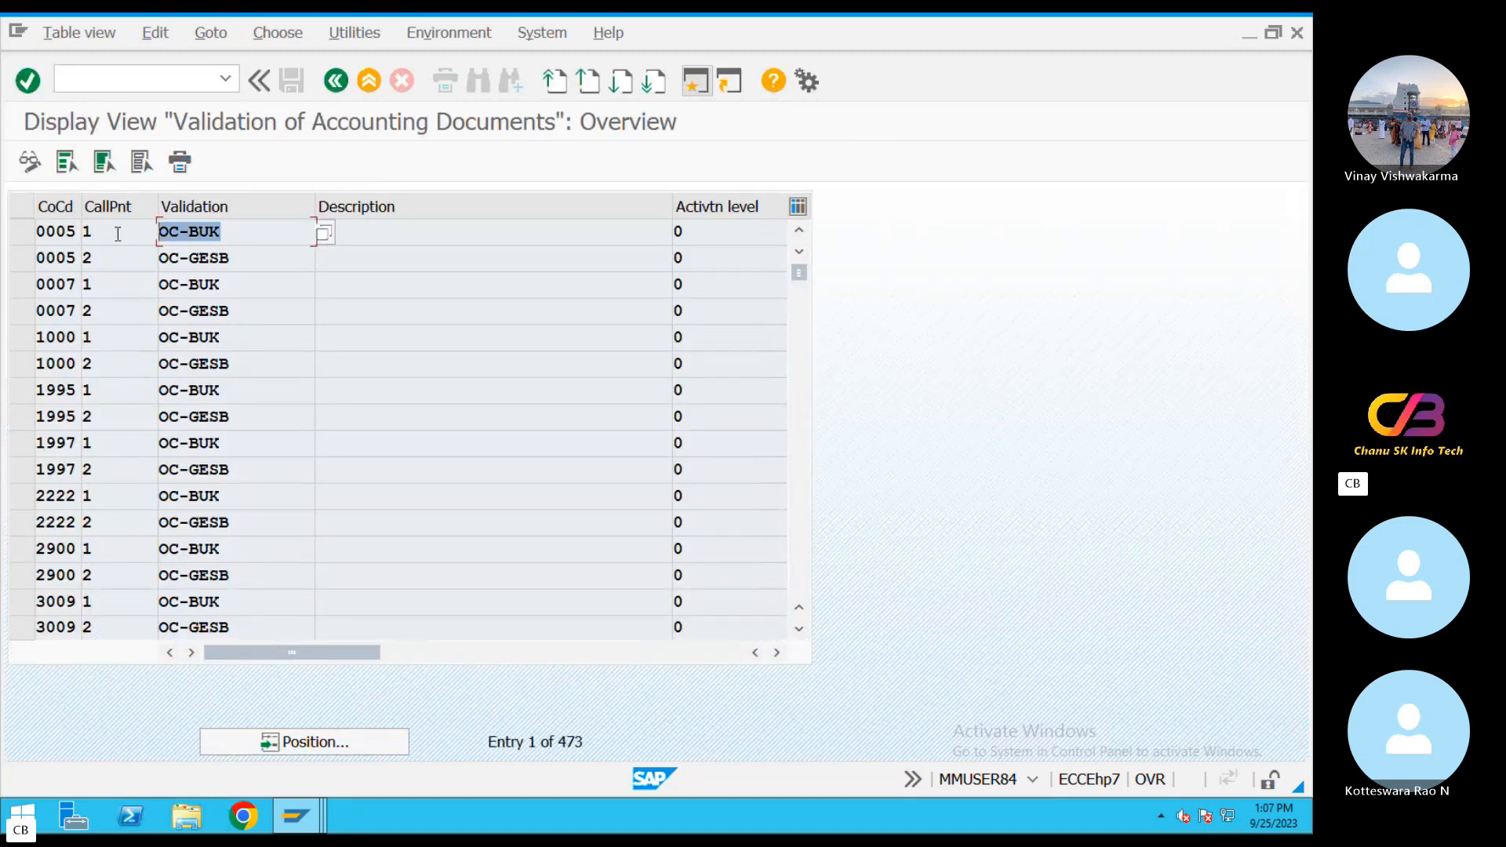
scroll(806, 573, "down", 4)
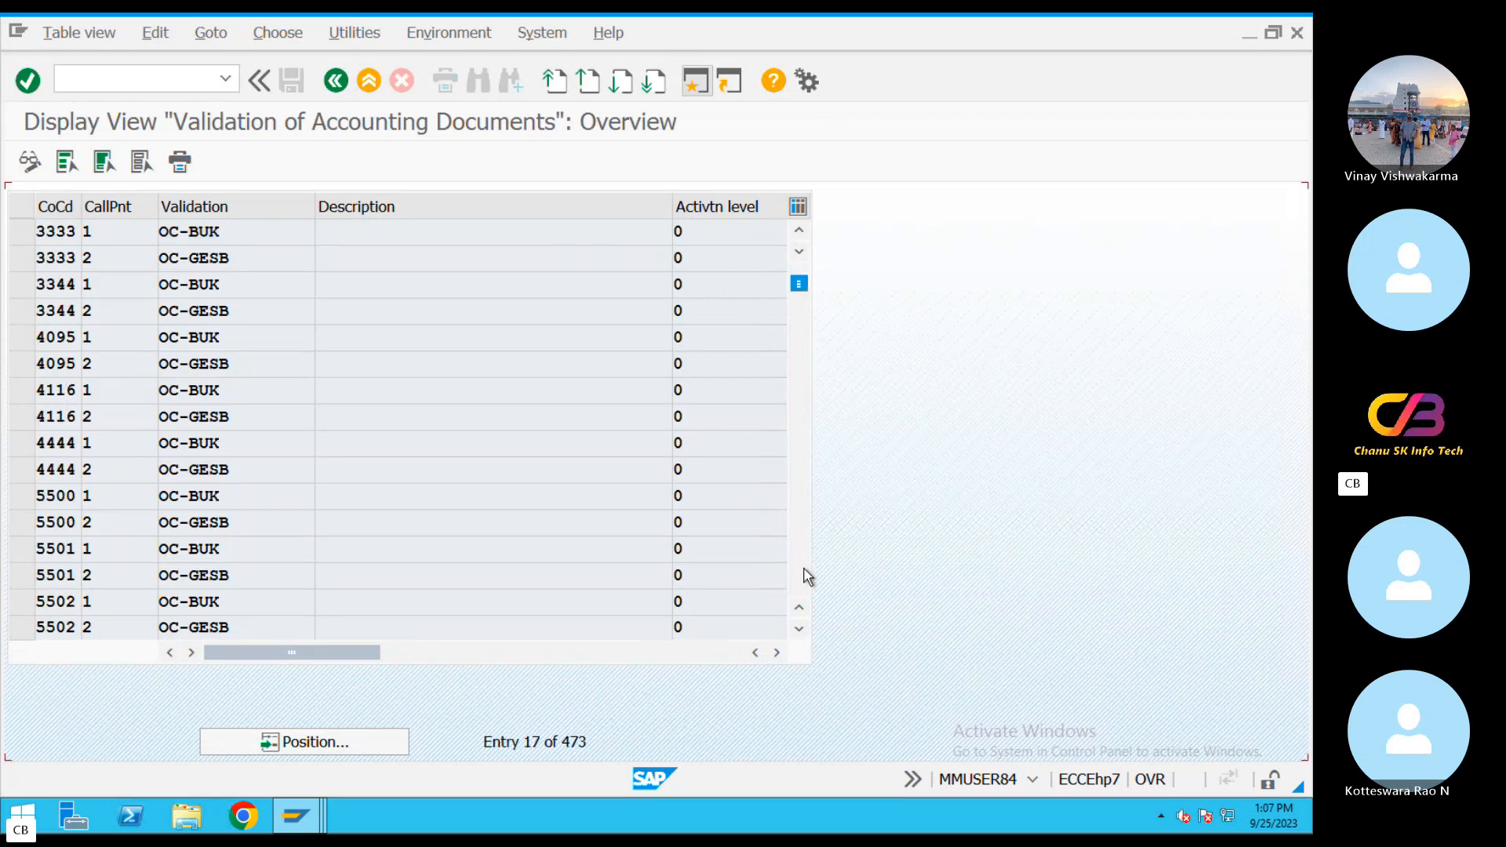
left_click(345, 88)
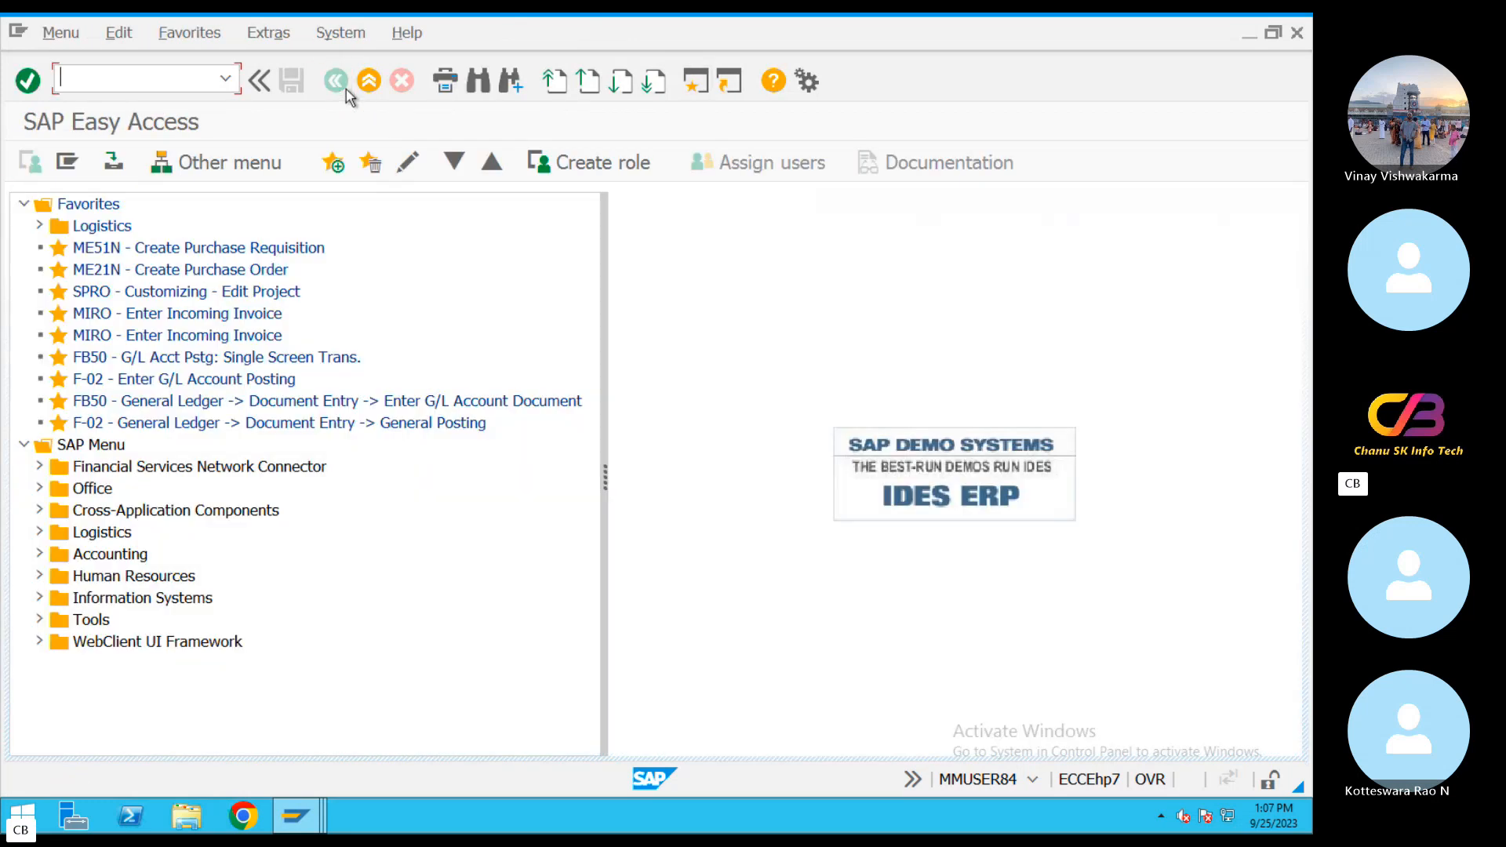
Return to the FI_VAL validation session and go through Step 001's prerequisite, check and message again.
left_click(300, 817)
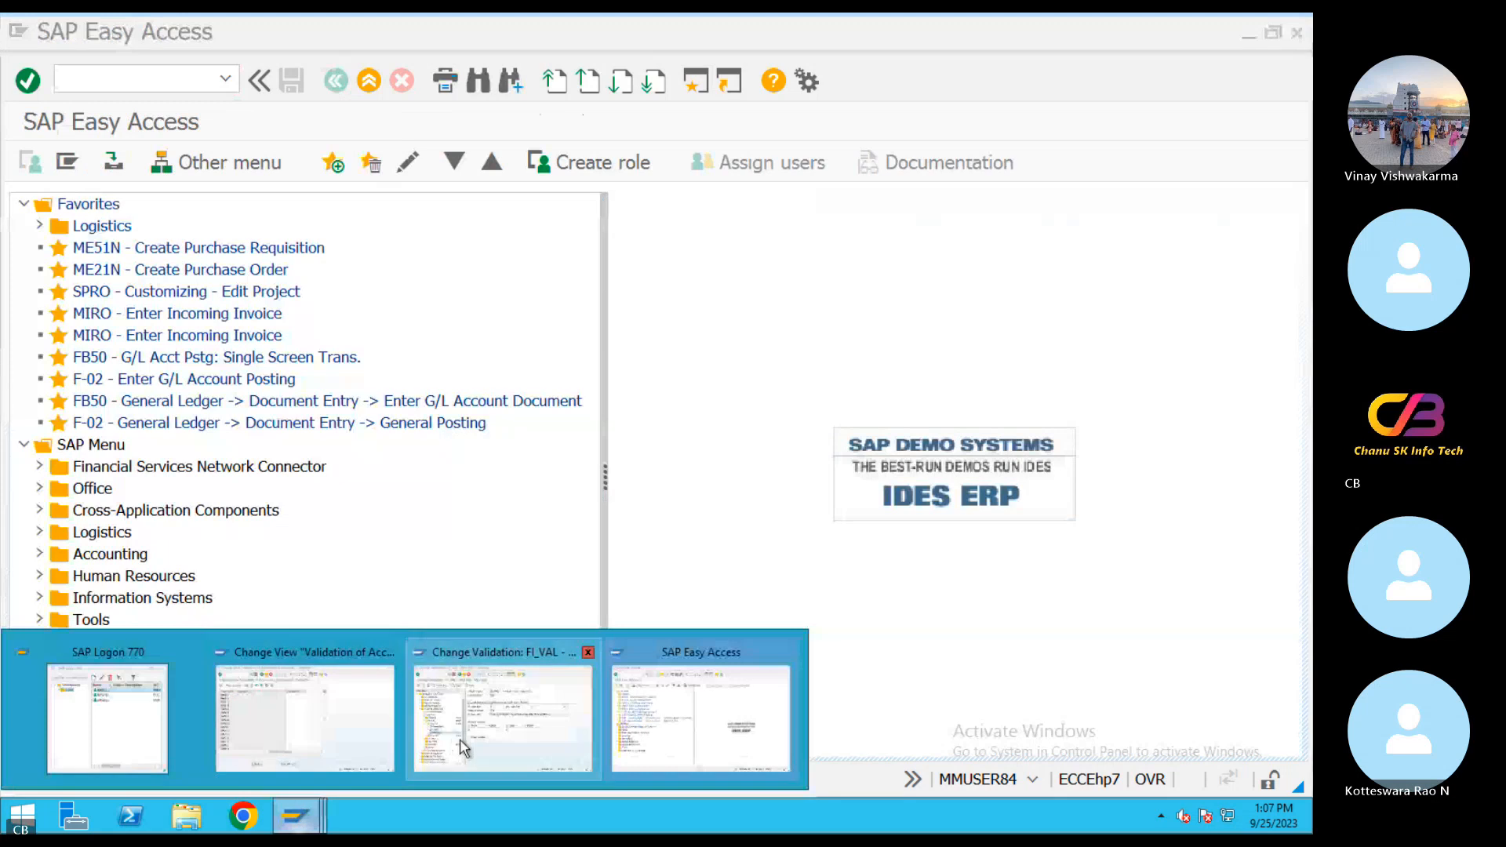
left_click(503, 710)
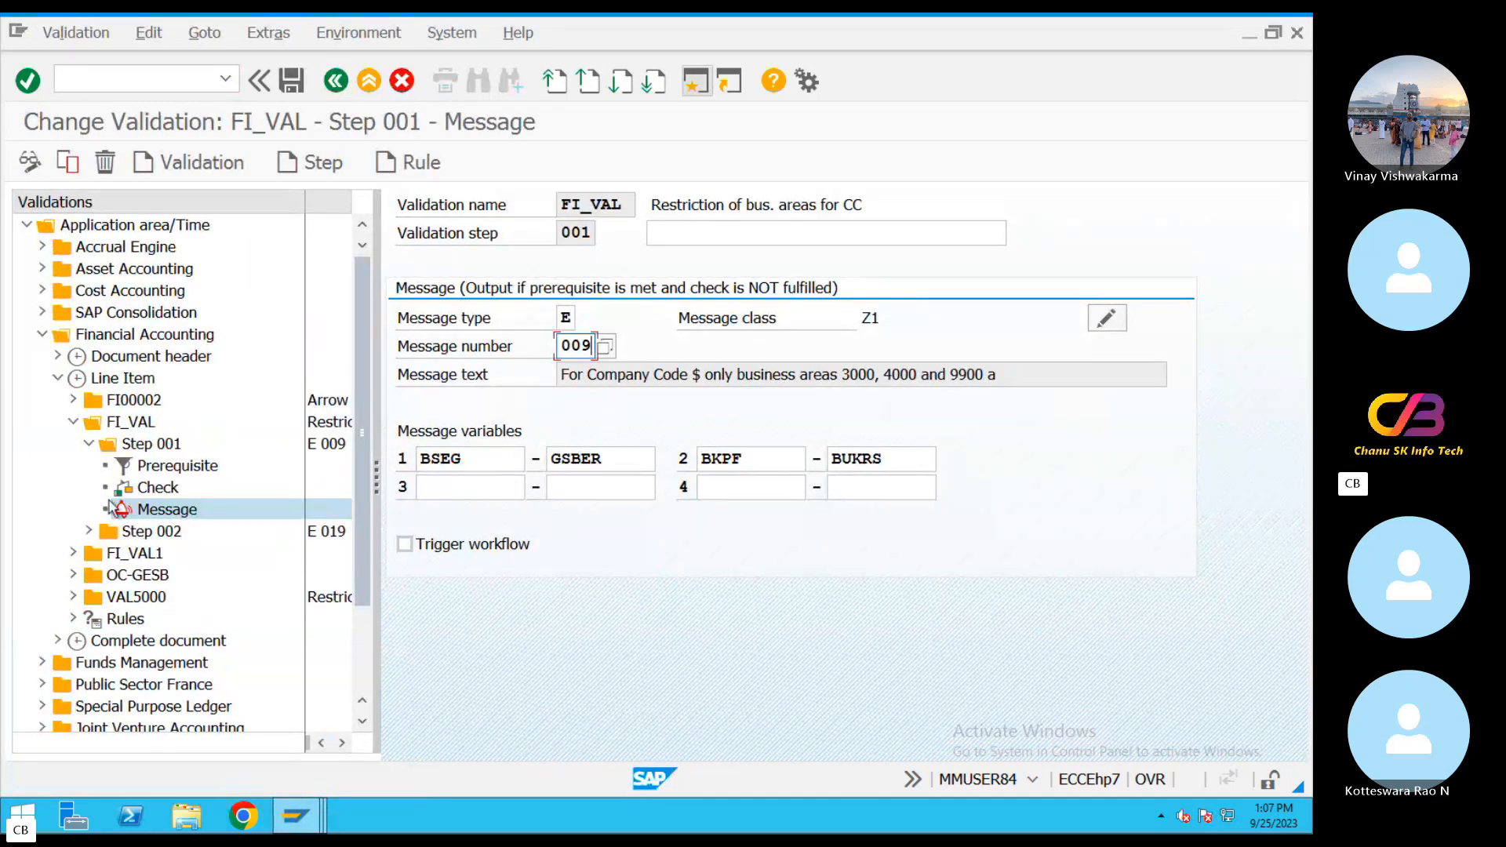
left_click(161, 468)
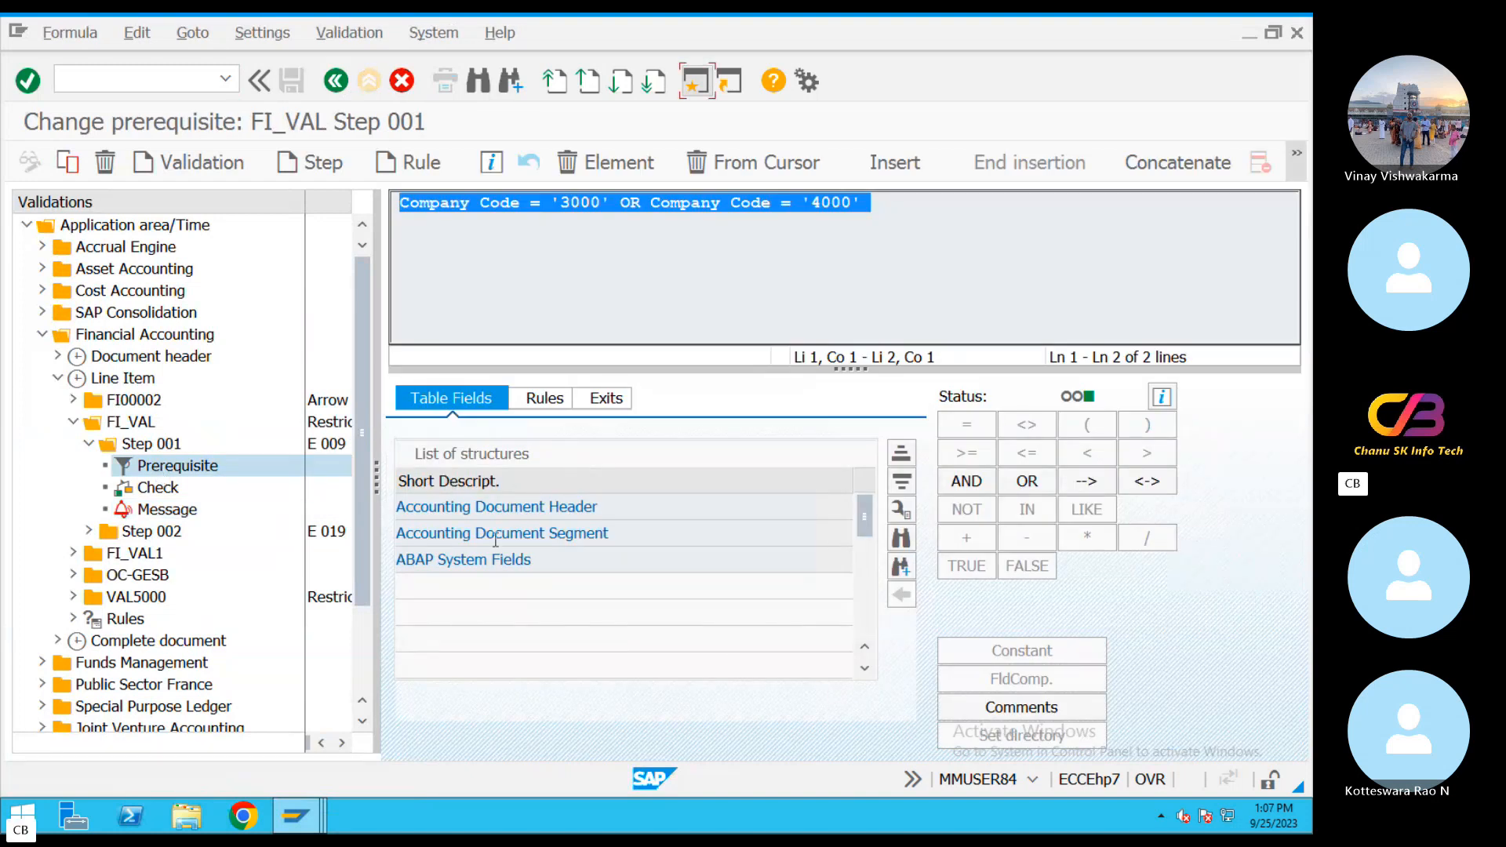
left_click(159, 491)
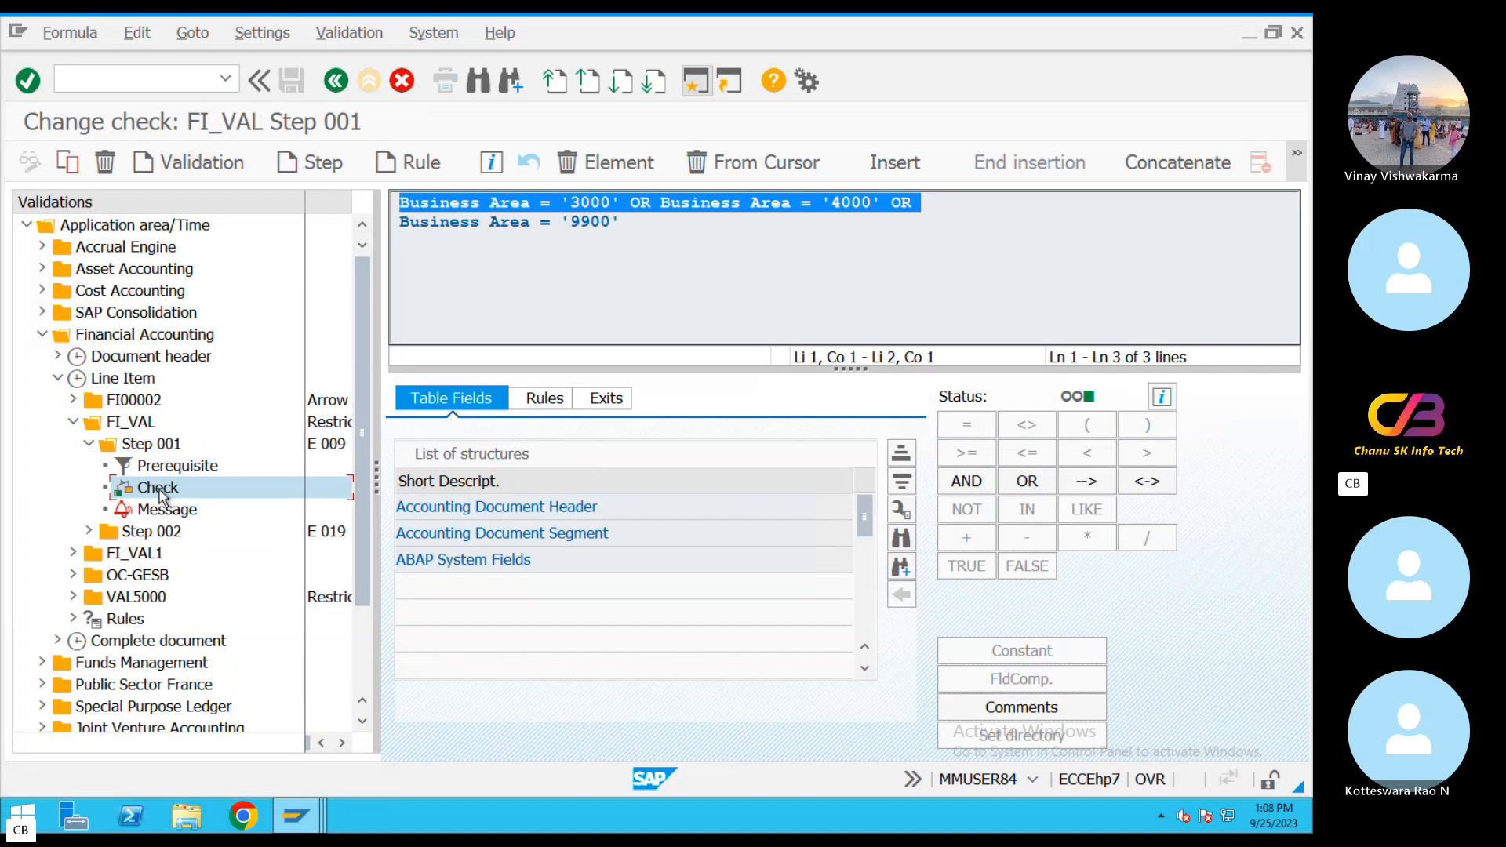
left_click(160, 512)
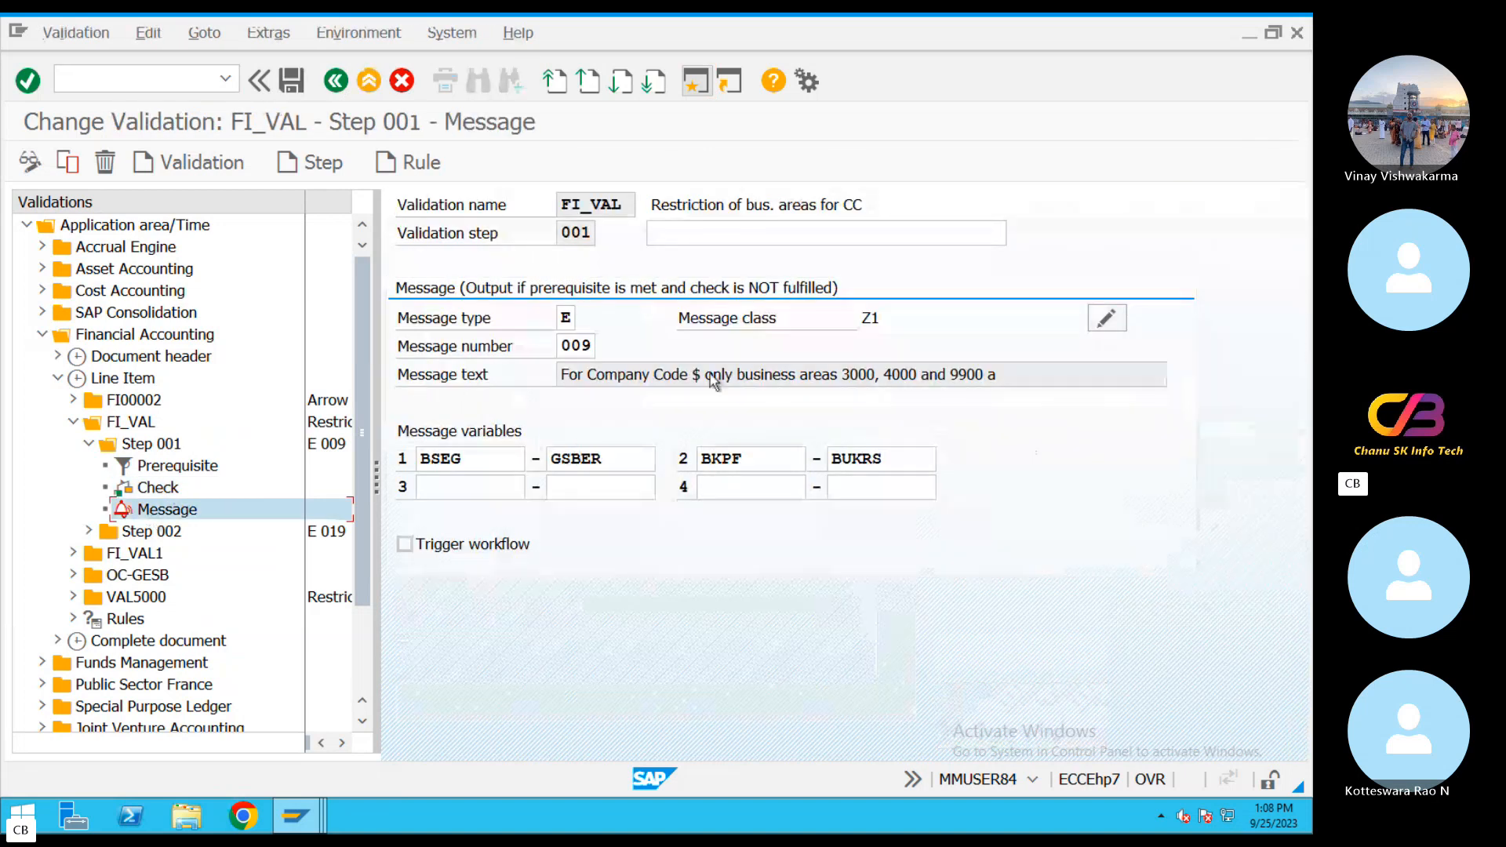
Collapse FI_VAL, expand FI00002 and examine the message, prerequisite and check of its Step 001.
left_click(73, 422)
left_click(74, 401)
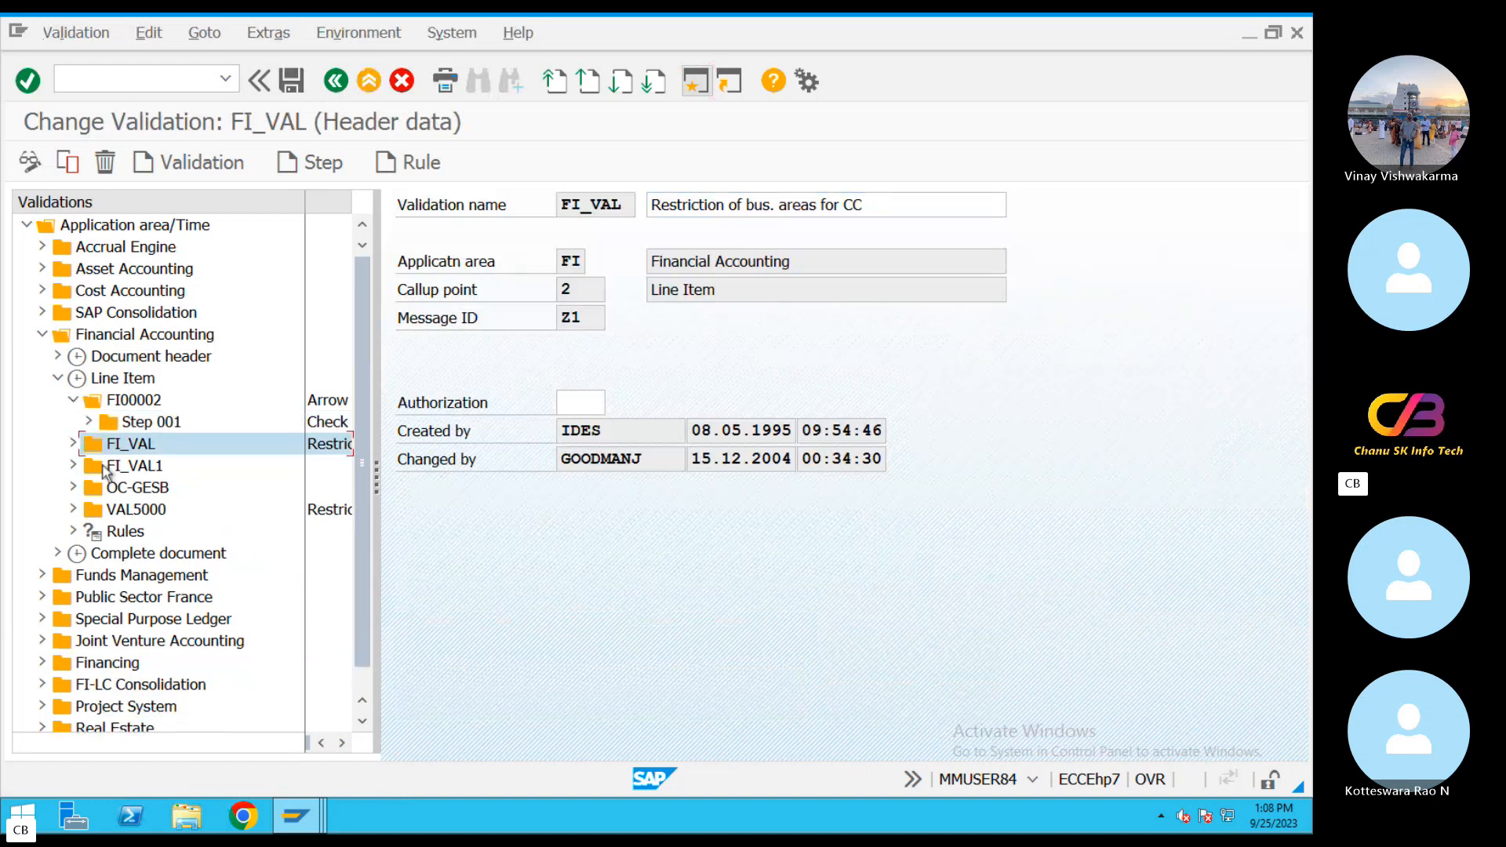
left_click(89, 423)
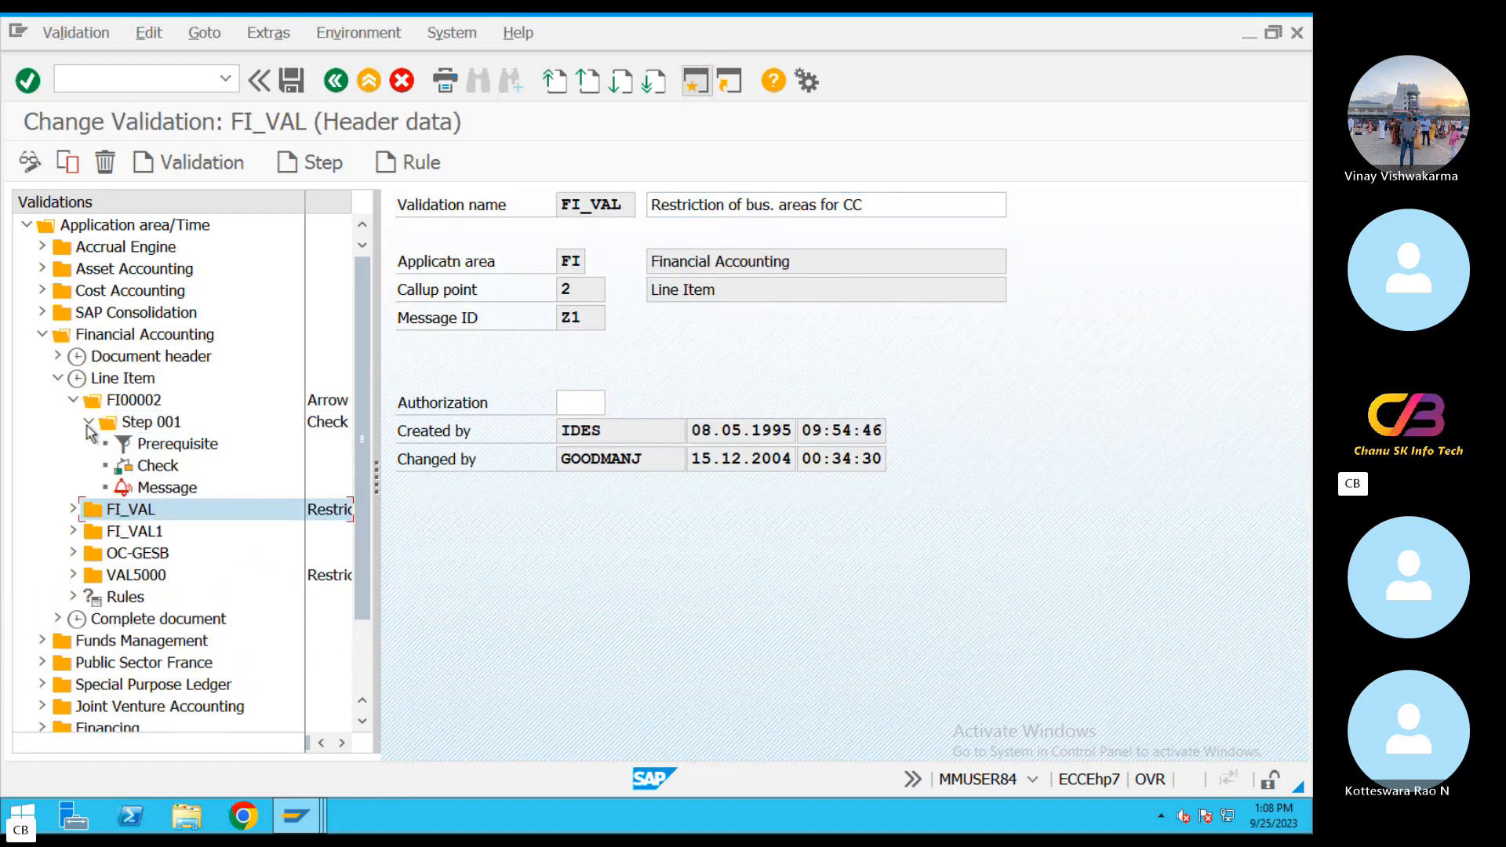
left_click(149, 488)
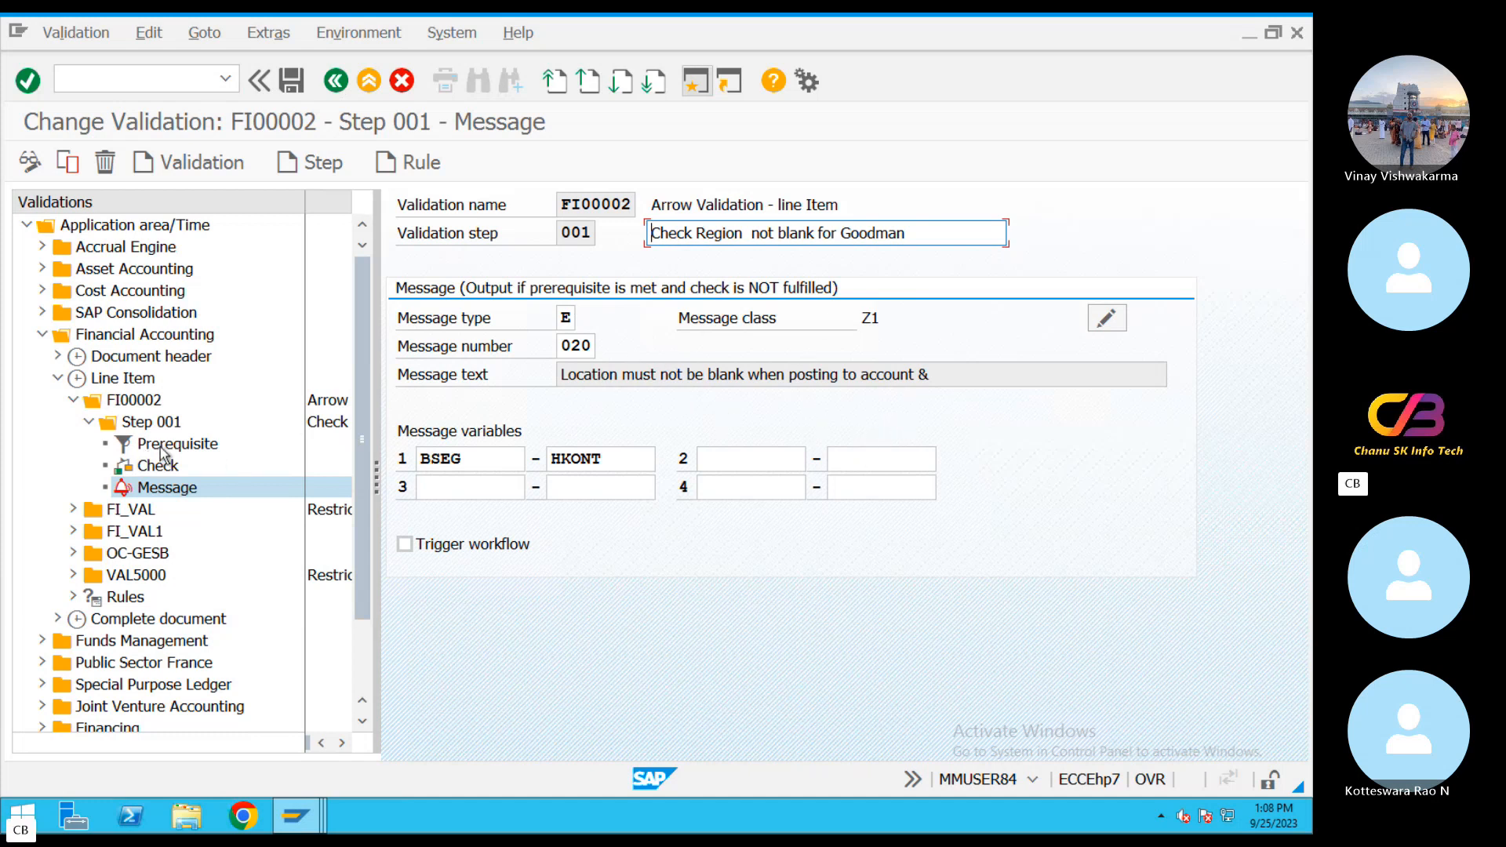
left_click(164, 447)
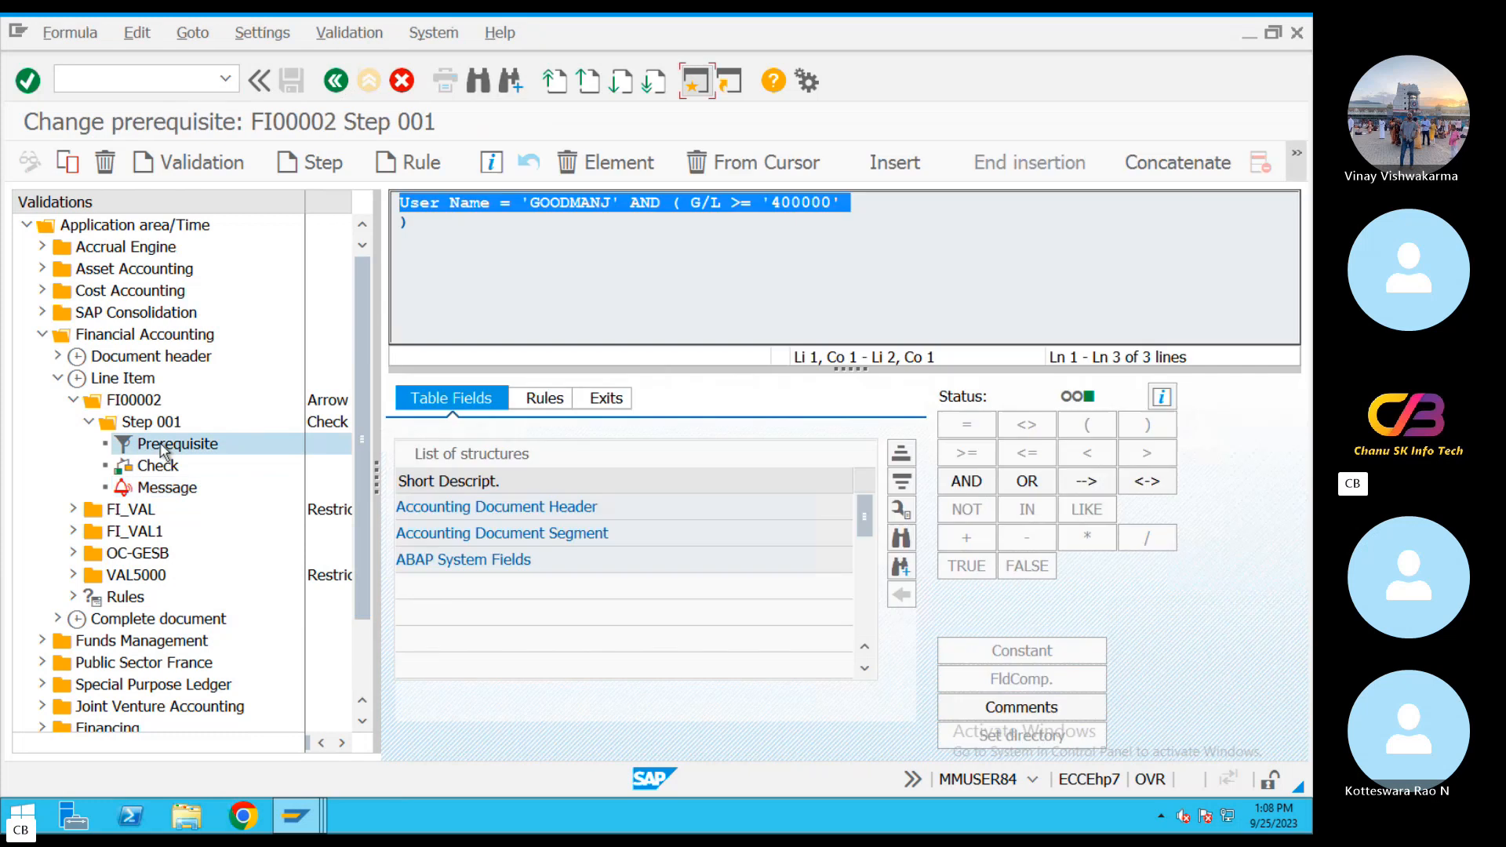
left_click(683, 294)
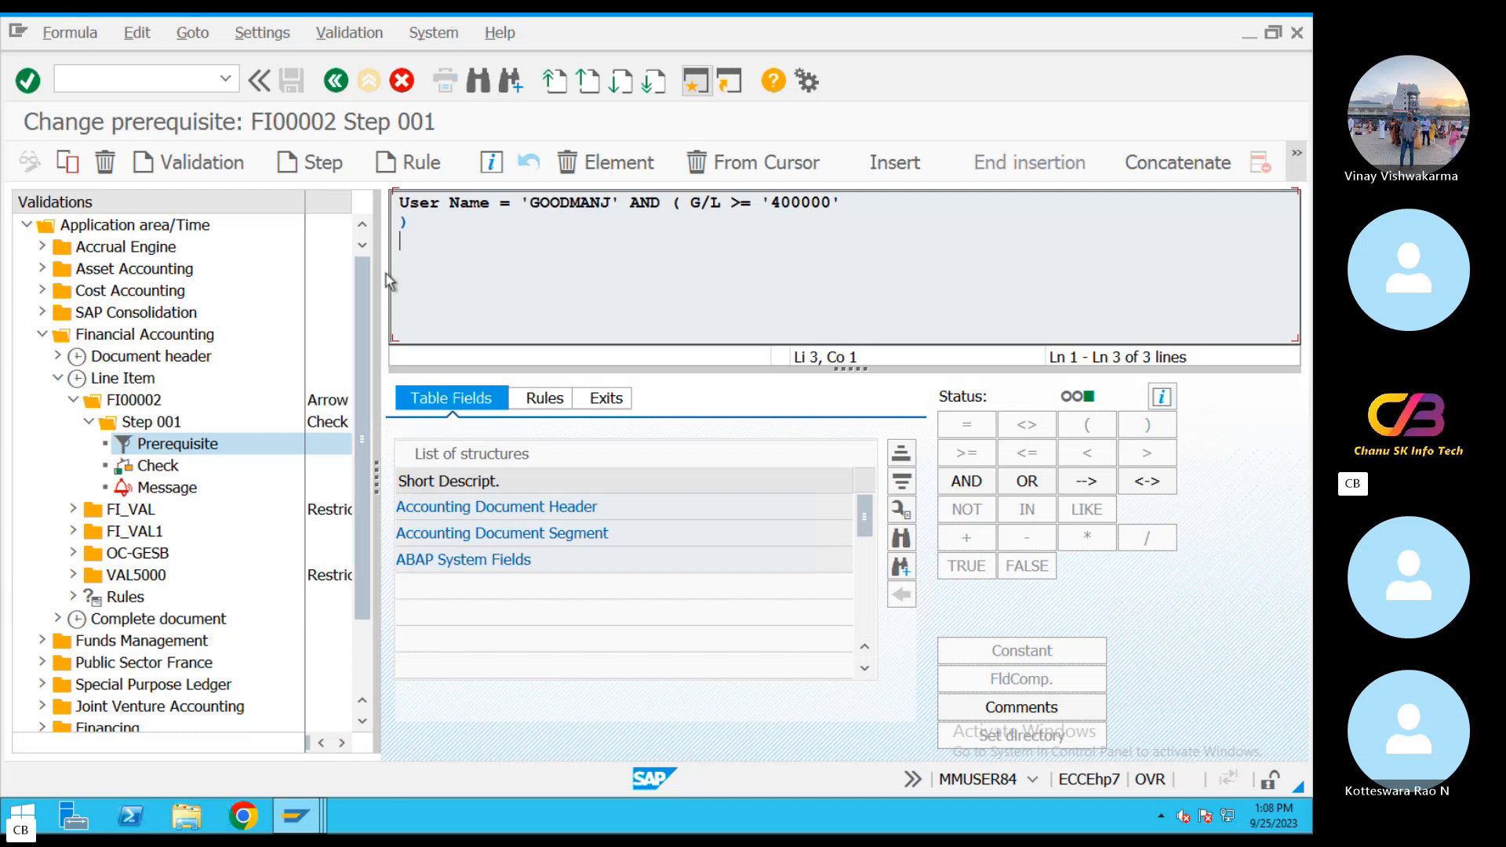
left_click(153, 471)
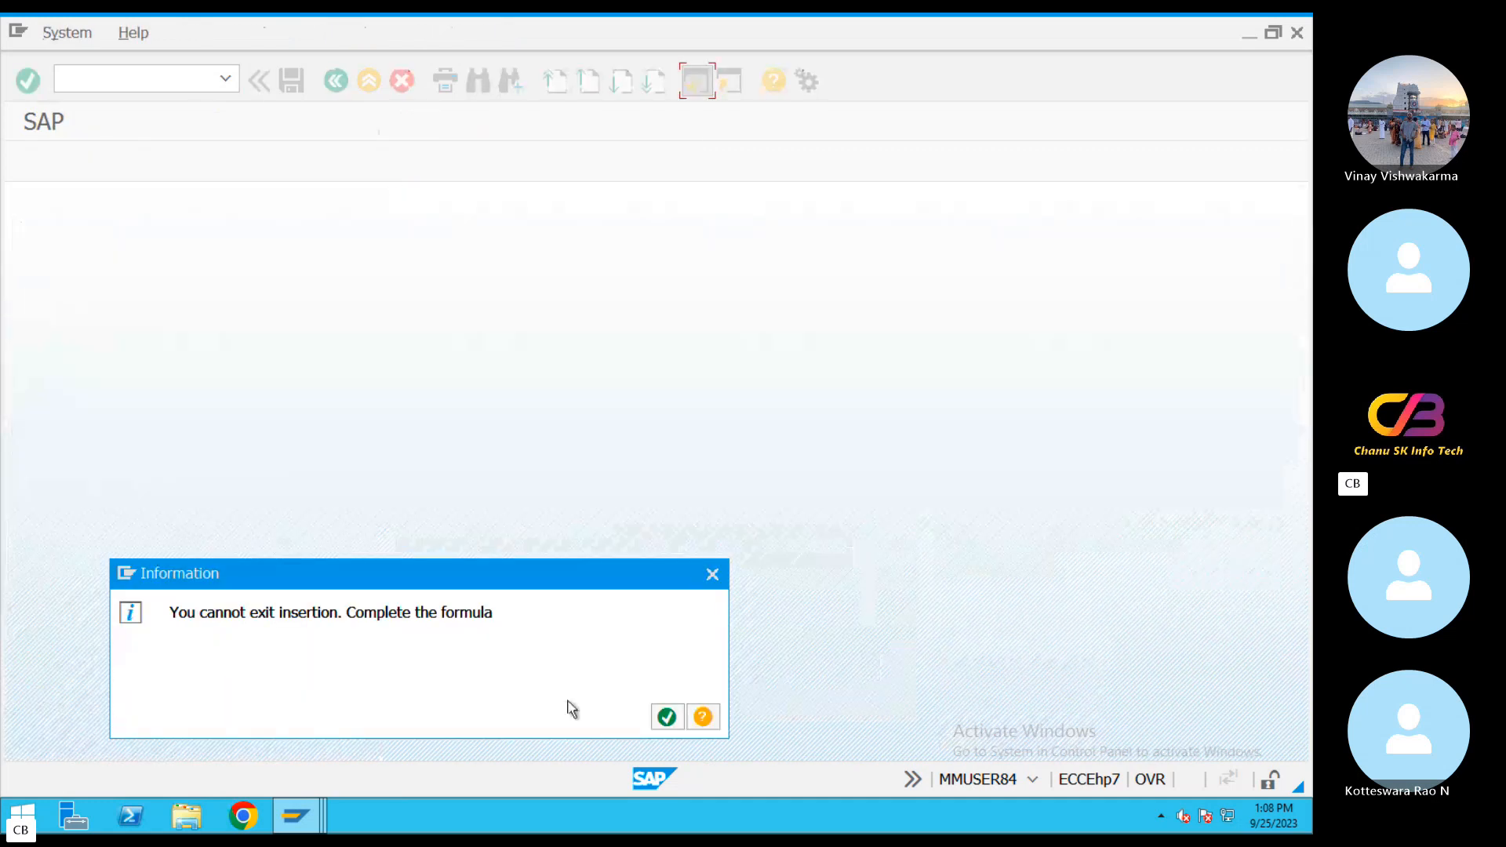
left_click(666, 717)
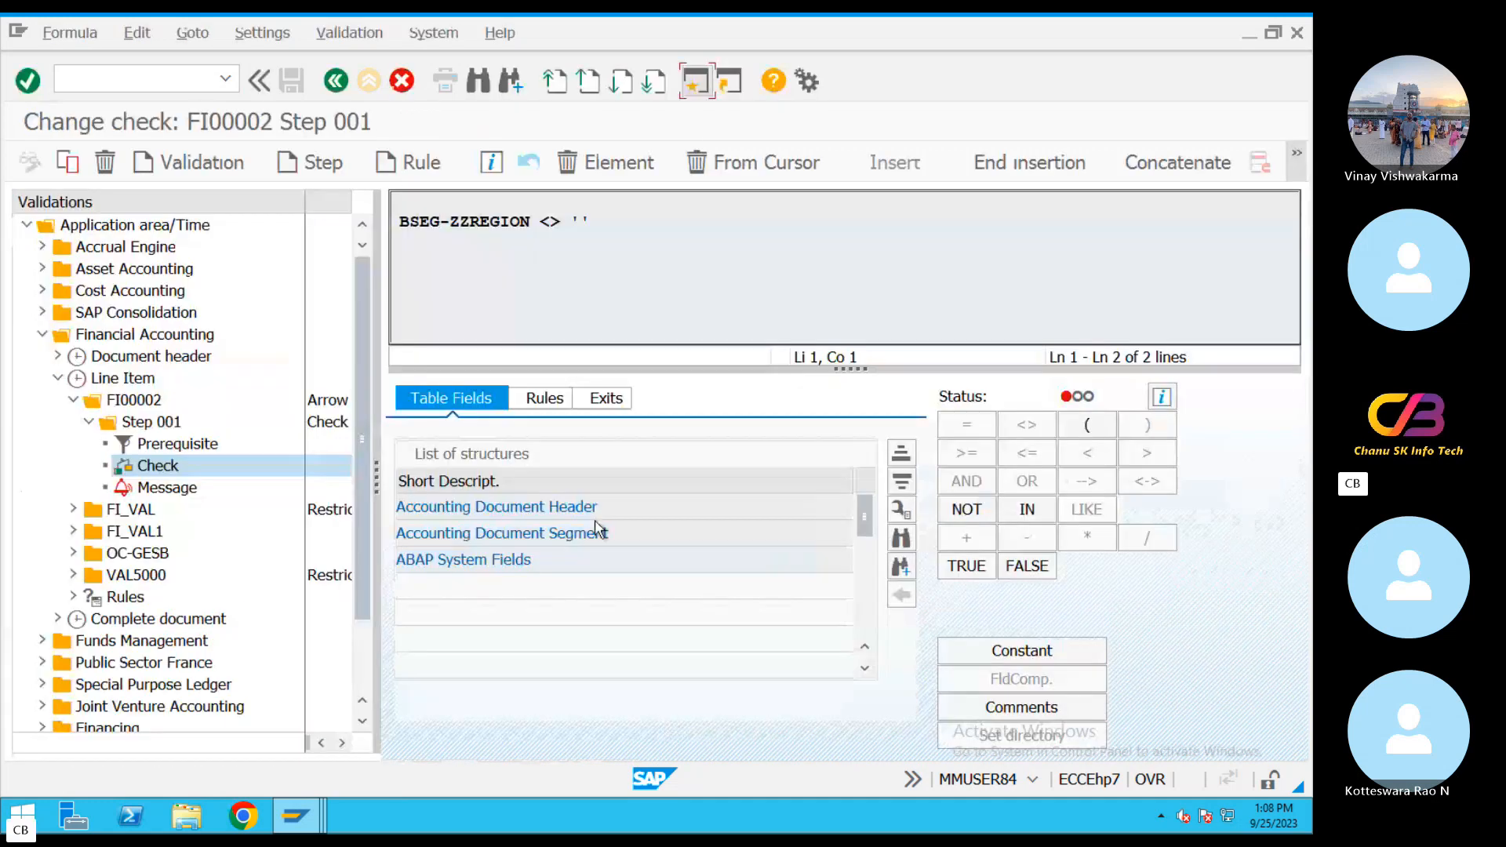
Expand the FI_VAL1 and OC-GESB validations and inspect the message of OC-GESB Step 001.
left_click(72, 533)
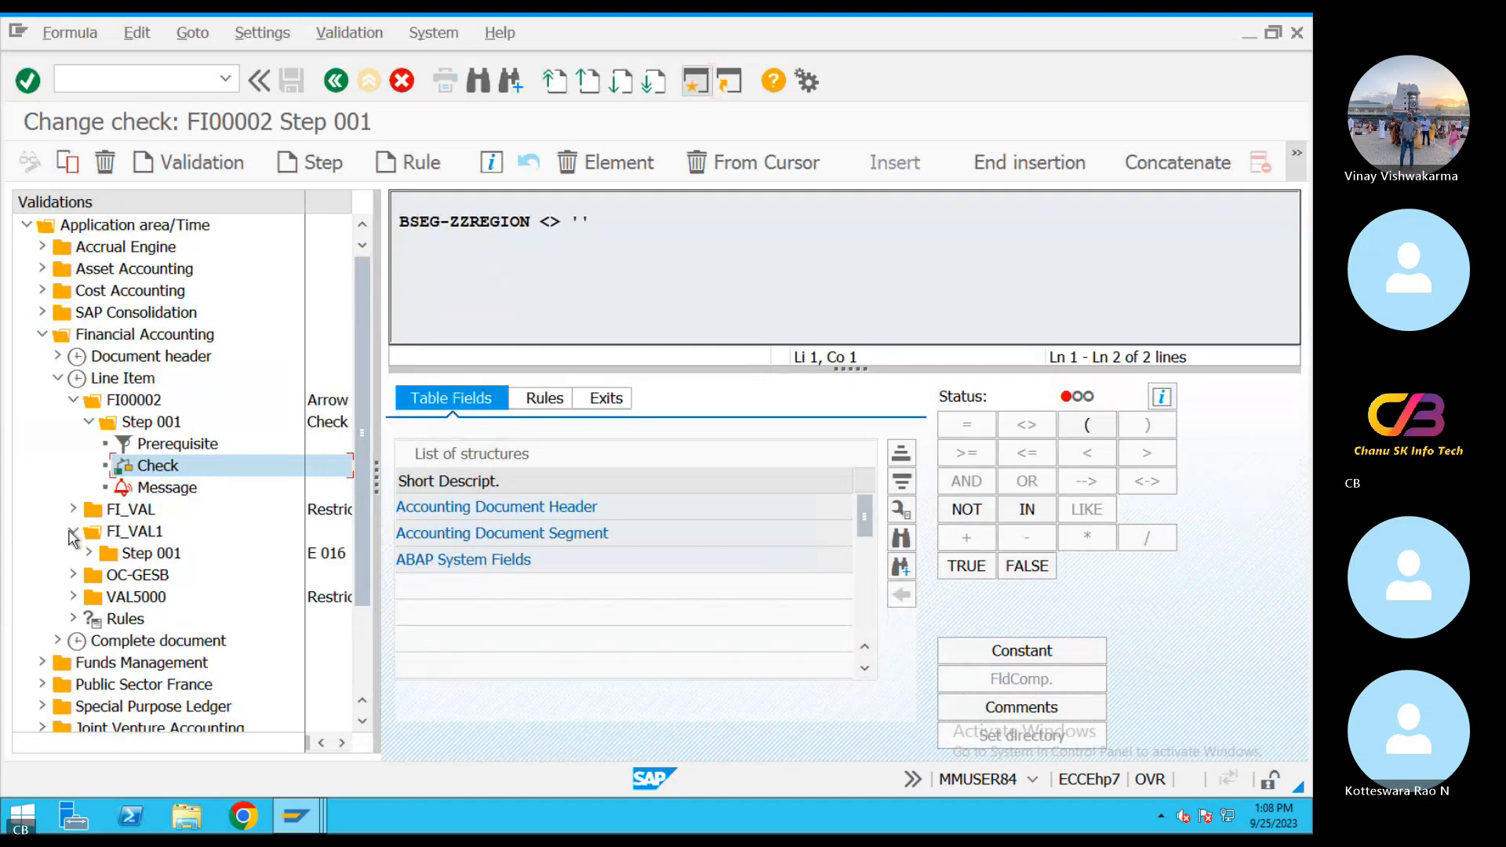
left_click(73, 576)
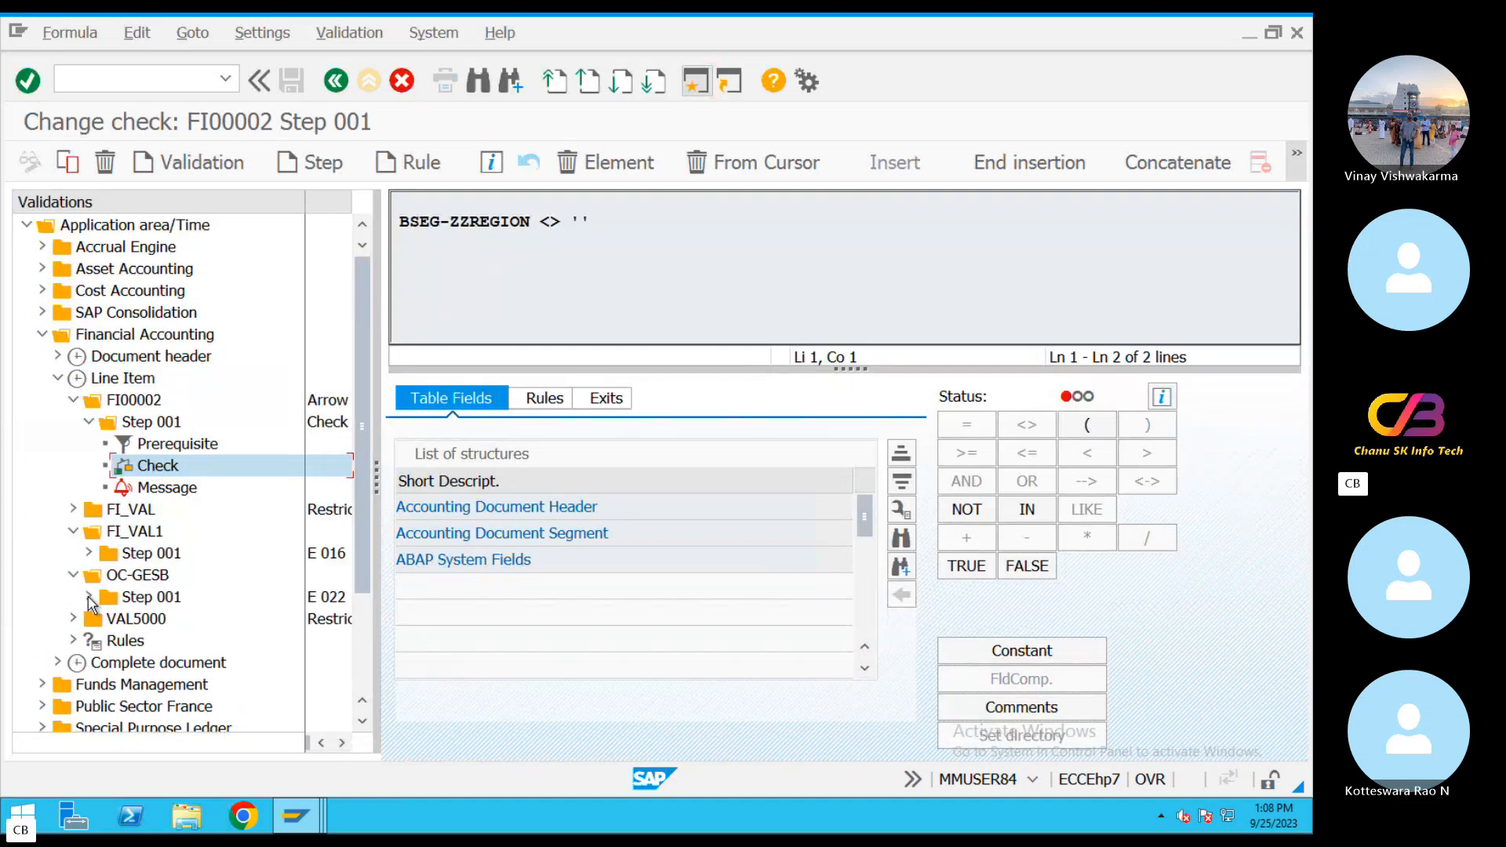
left_click(88, 597)
left_click(160, 663)
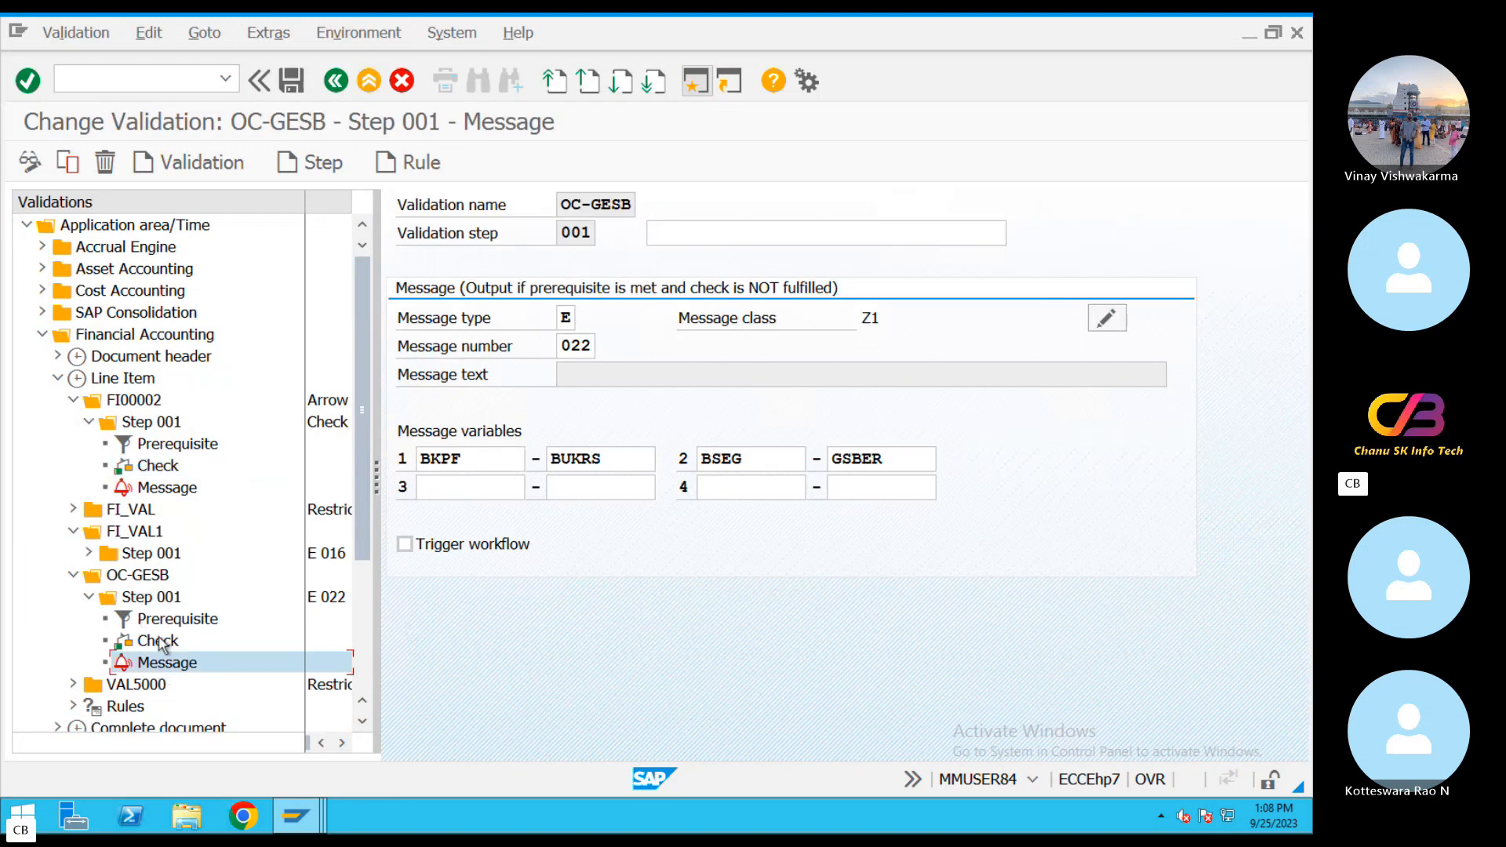
left_click(159, 641)
left_click(164, 620)
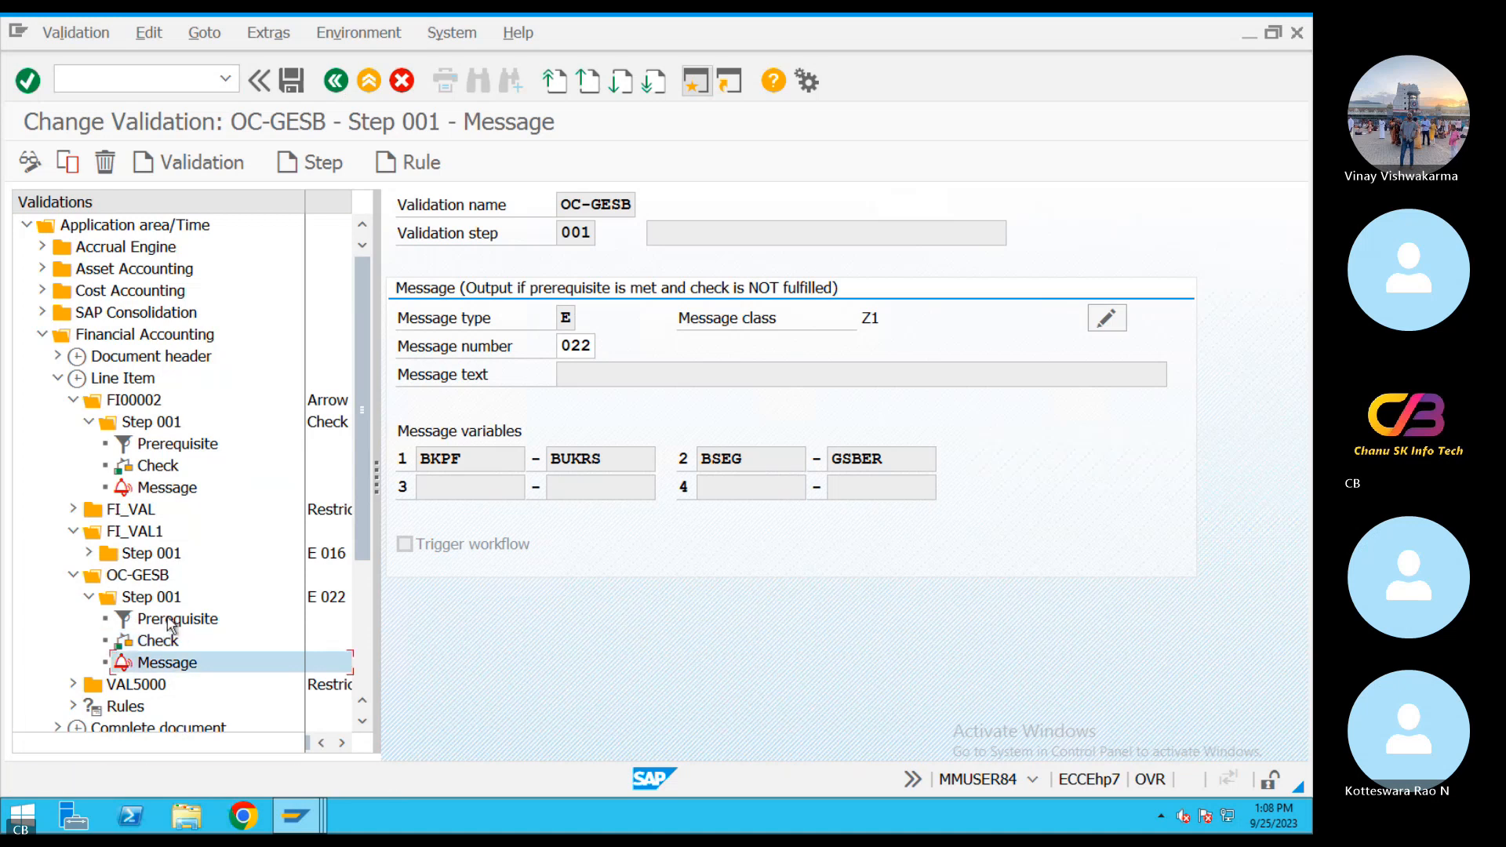
Expand the VAL5000 validation and its Step 001 to show the prerequisite, check and message nodes.
left_click(76, 684)
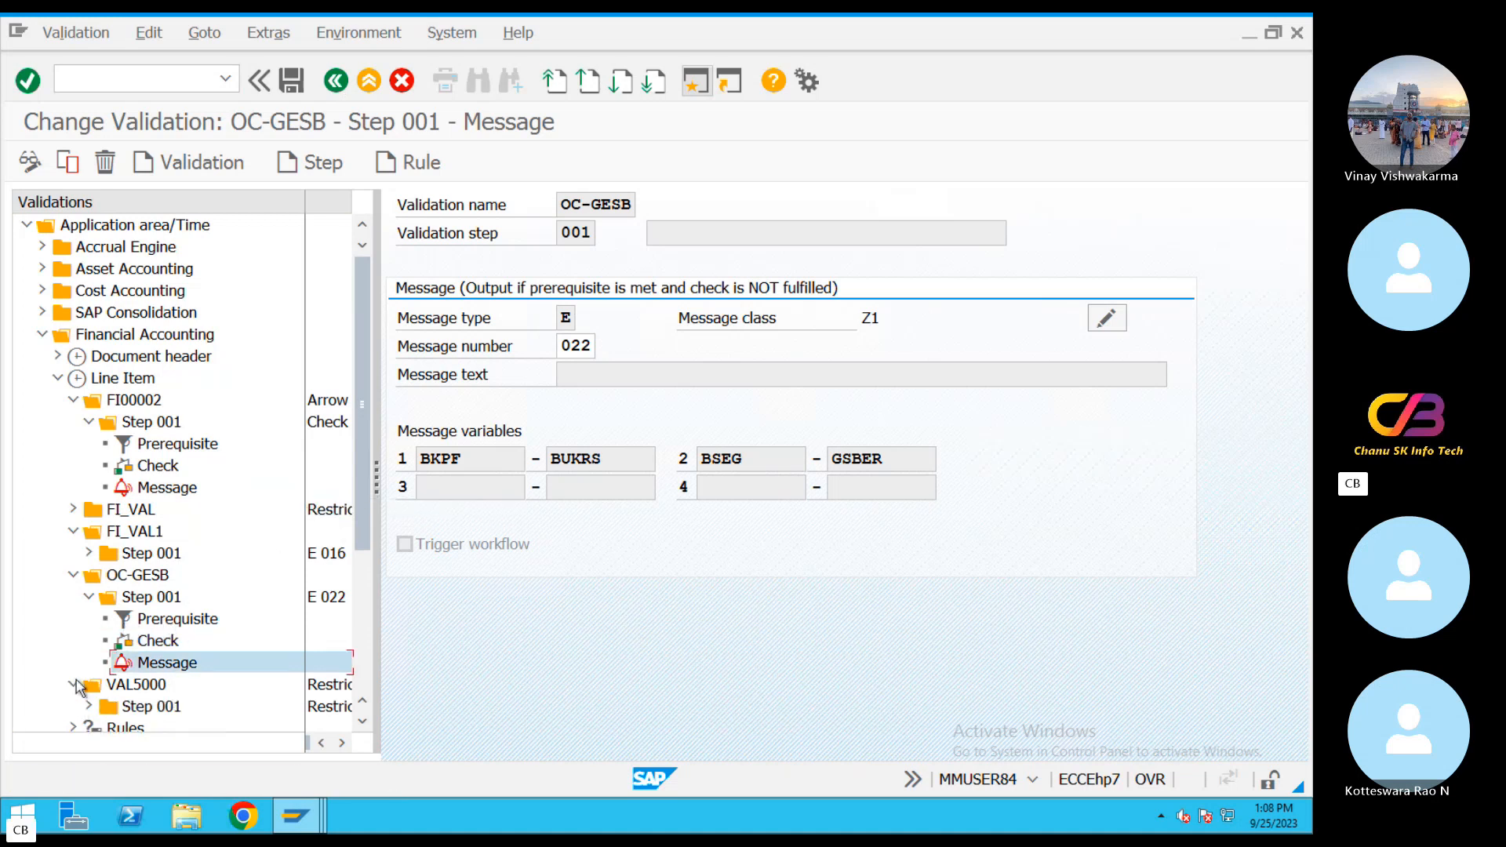
scroll(366, 565, "down", 3)
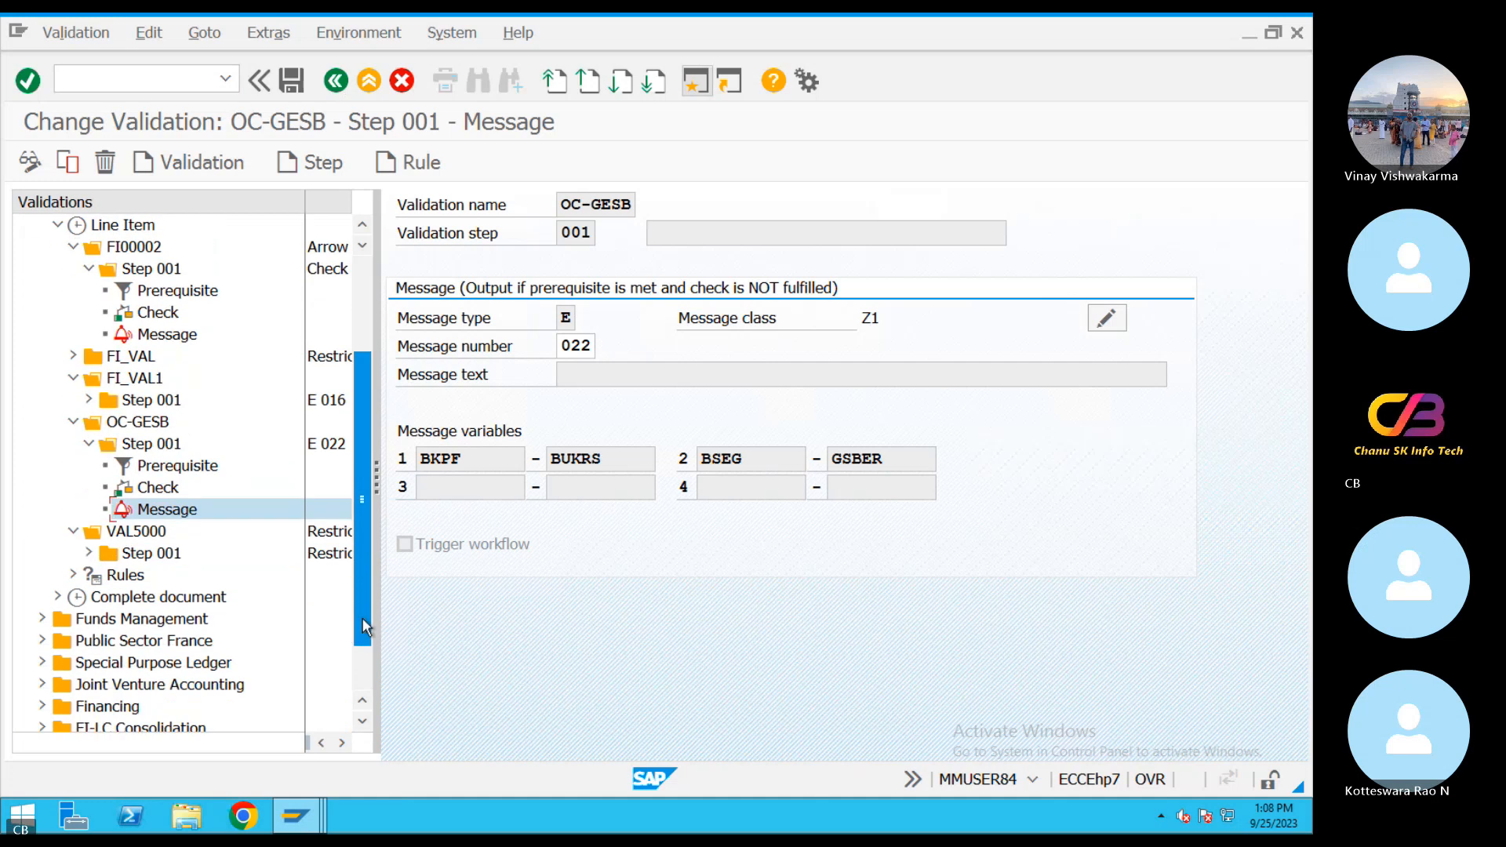
left_click(86, 554)
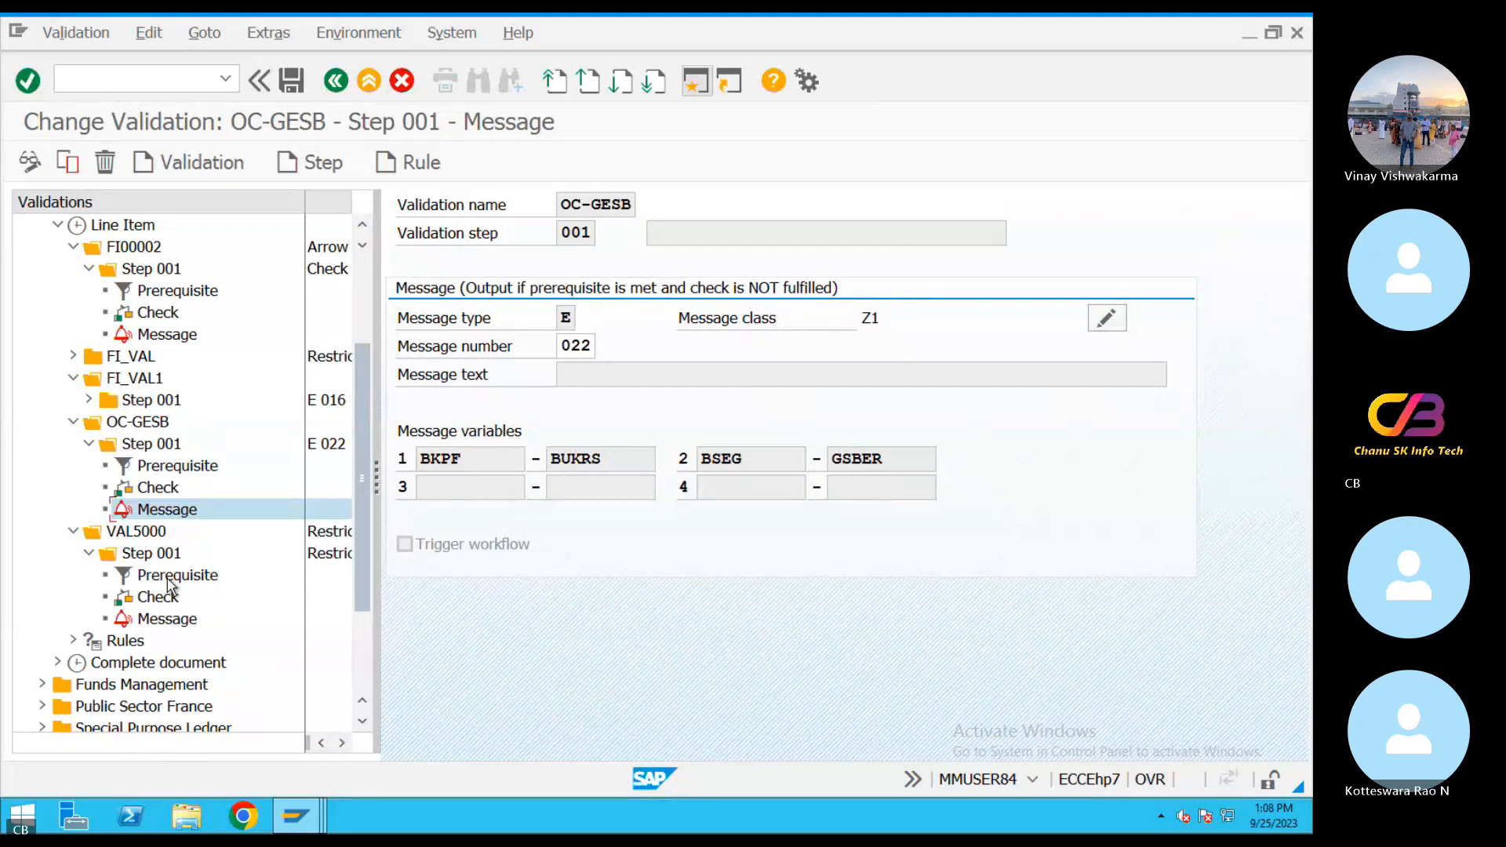
Switch to the Skype call and compare the substitution cases in its chat with the SAP validation tree.
key("ctrl+Left")
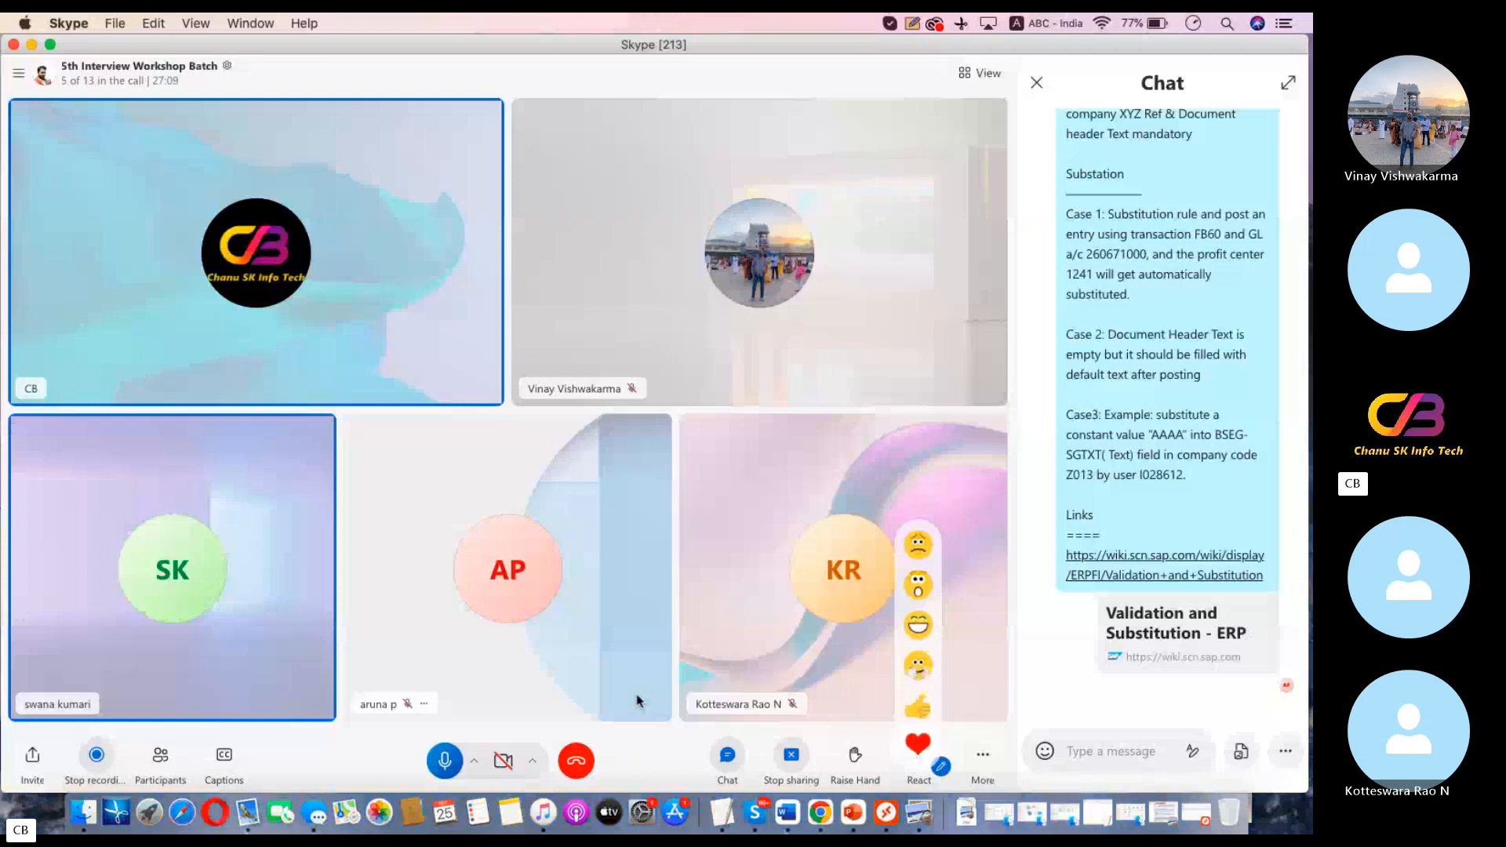
key("ctrl+Right")
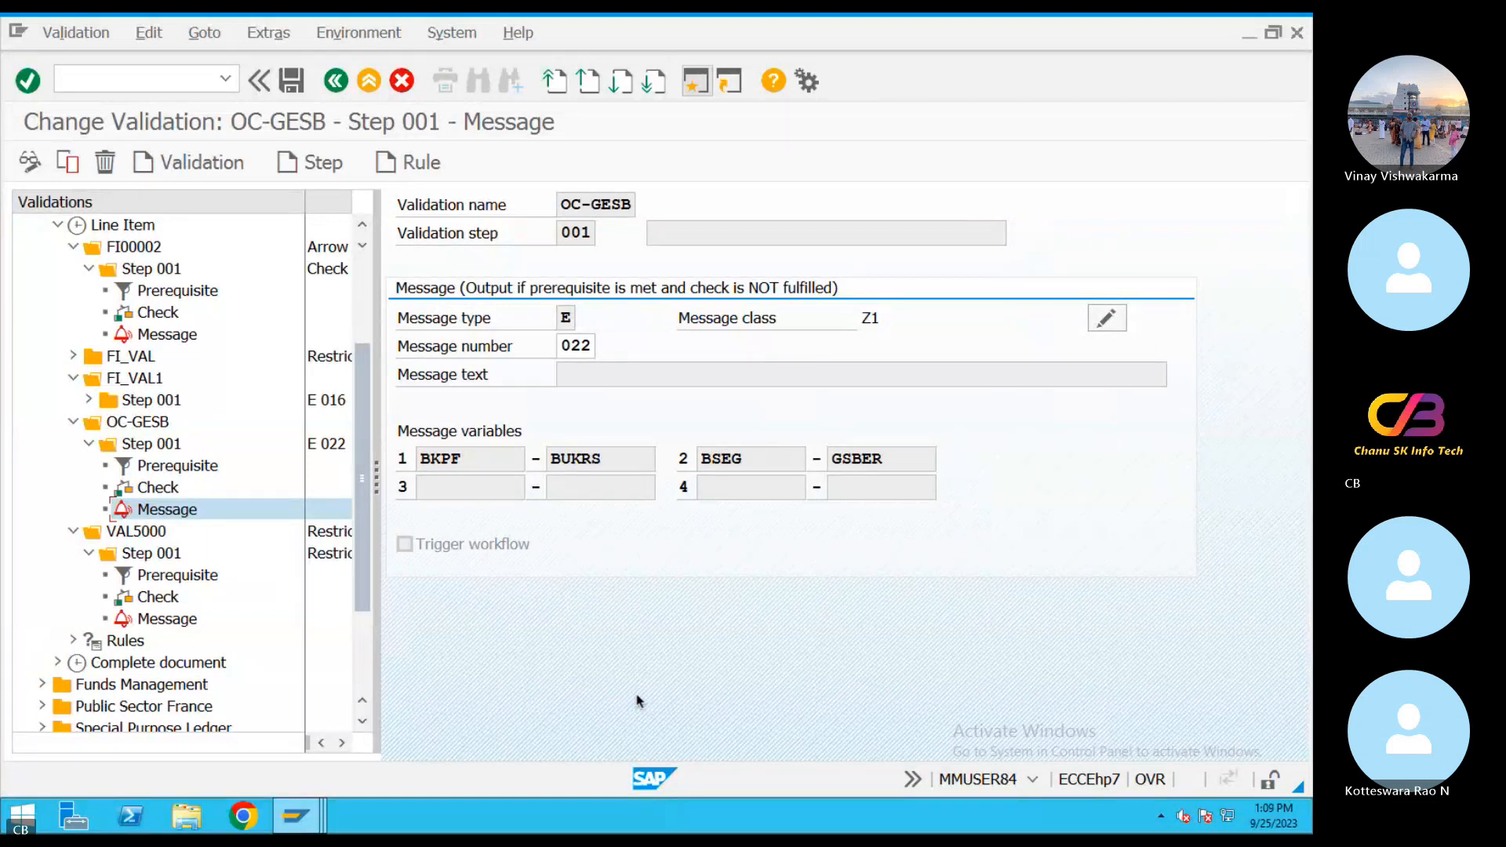
key("ctrl+Left")
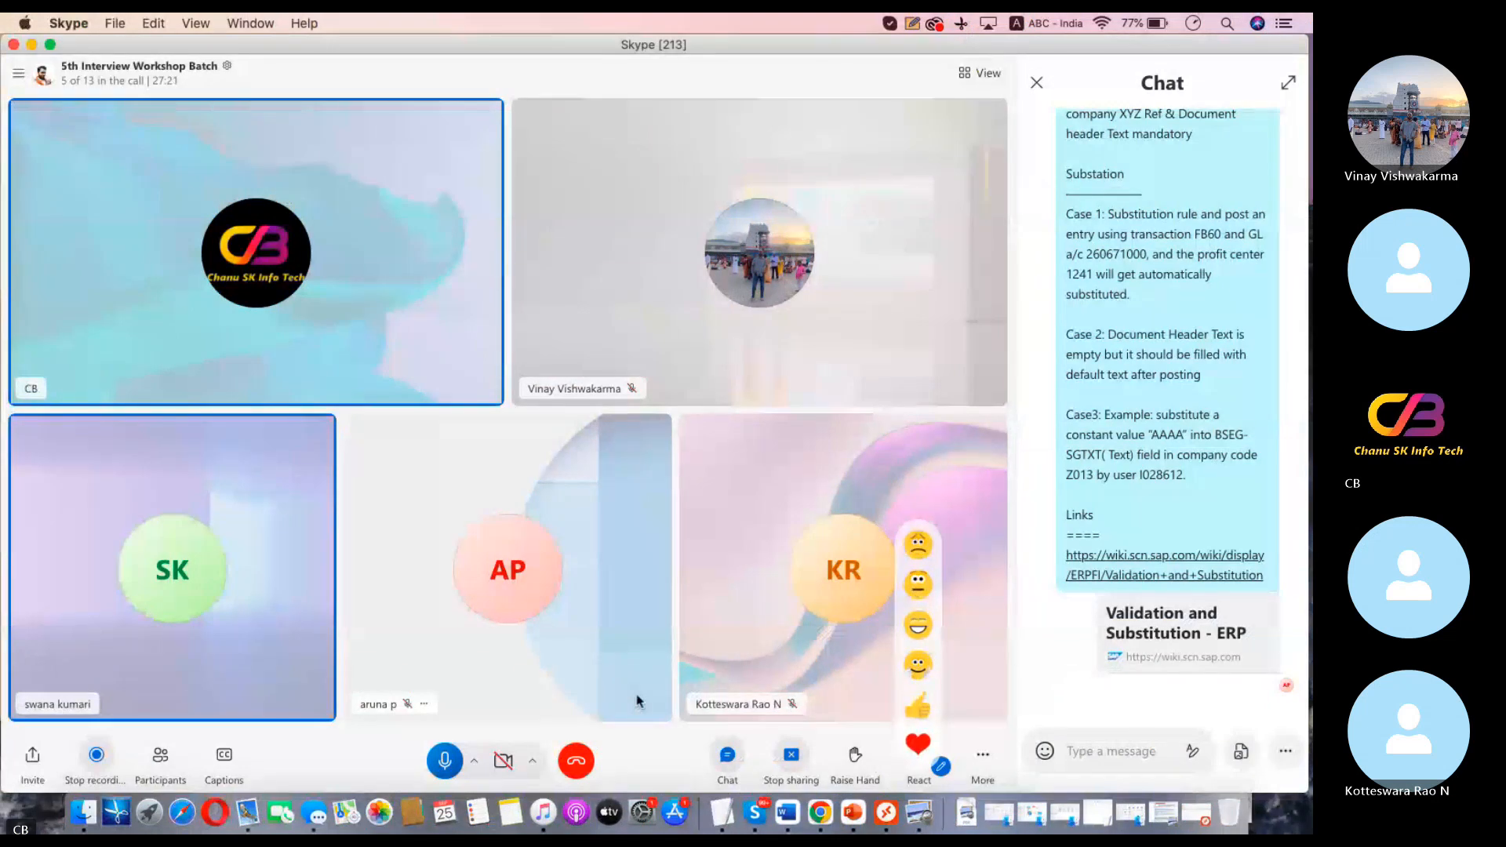
key("ctrl+Right")
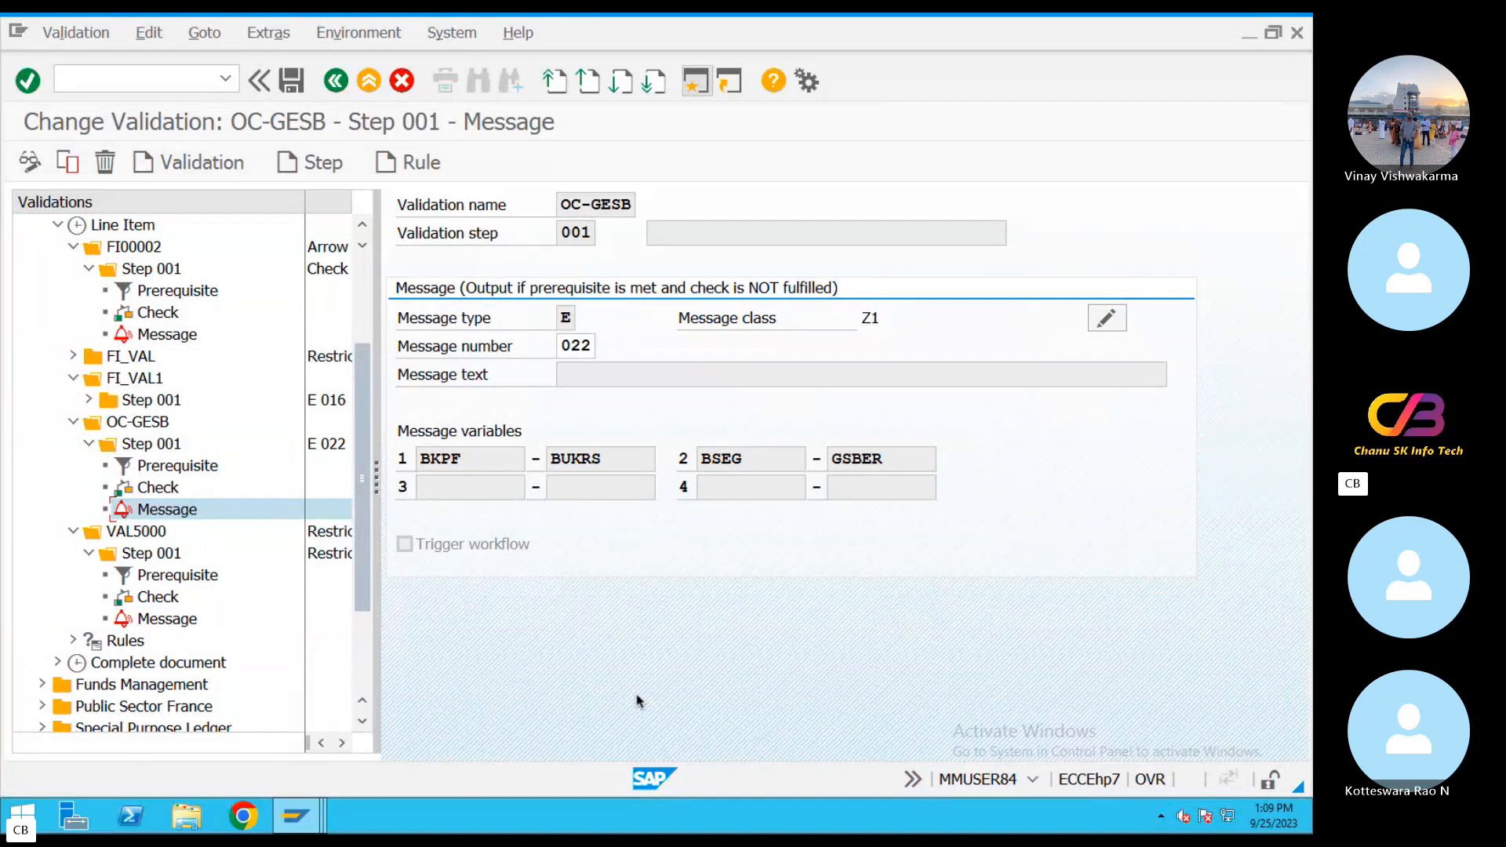
key("ctrl+Left")
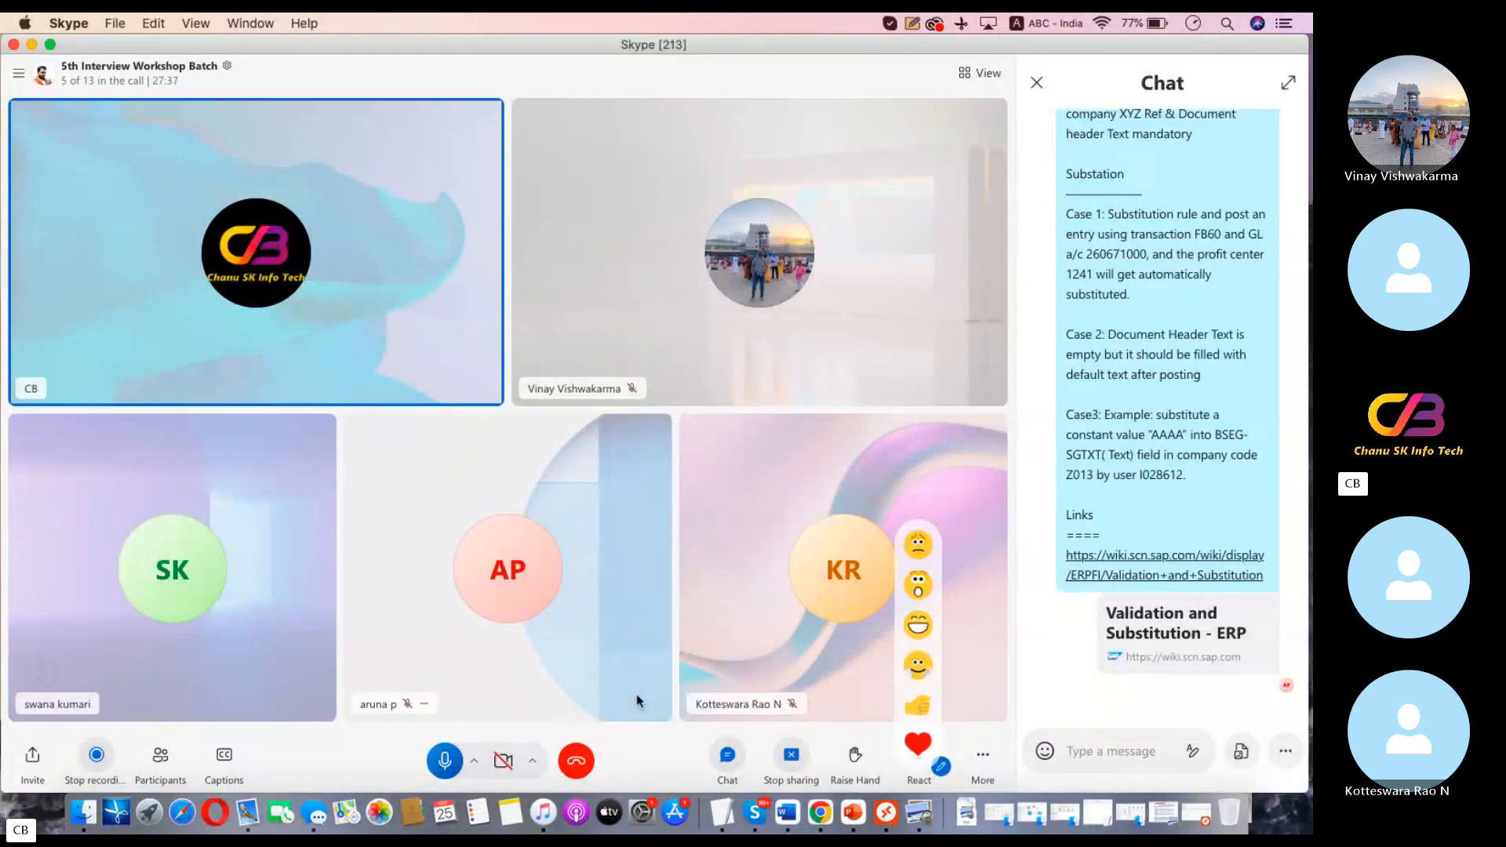
Return to SAP, expand the FI_VAL validation to view its steps, and leave validation maintenance.
key("ctrl+Right")
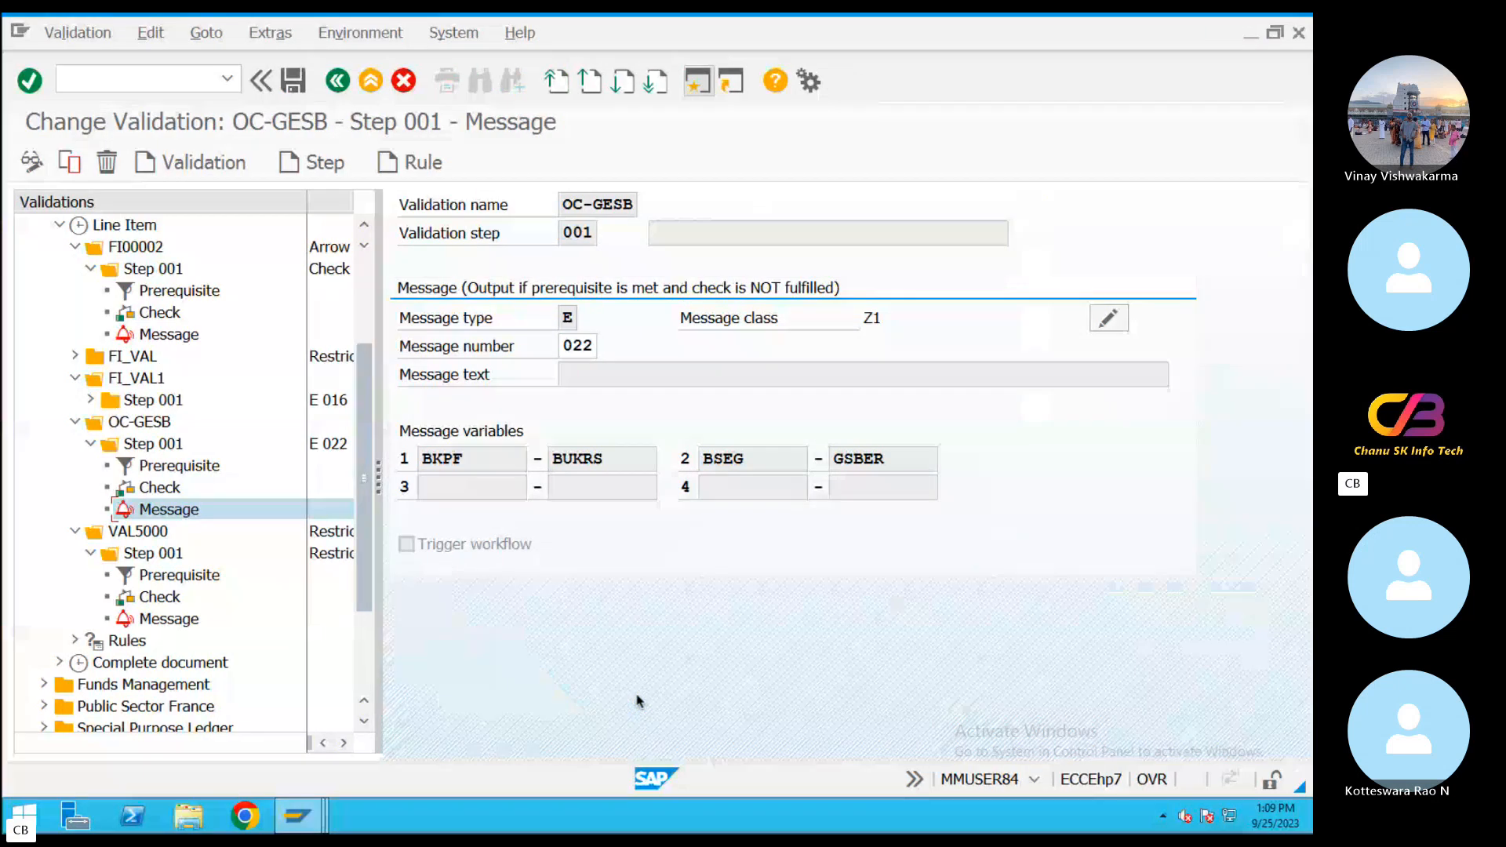
key("ctrl+Left")
key("ctrl+Right")
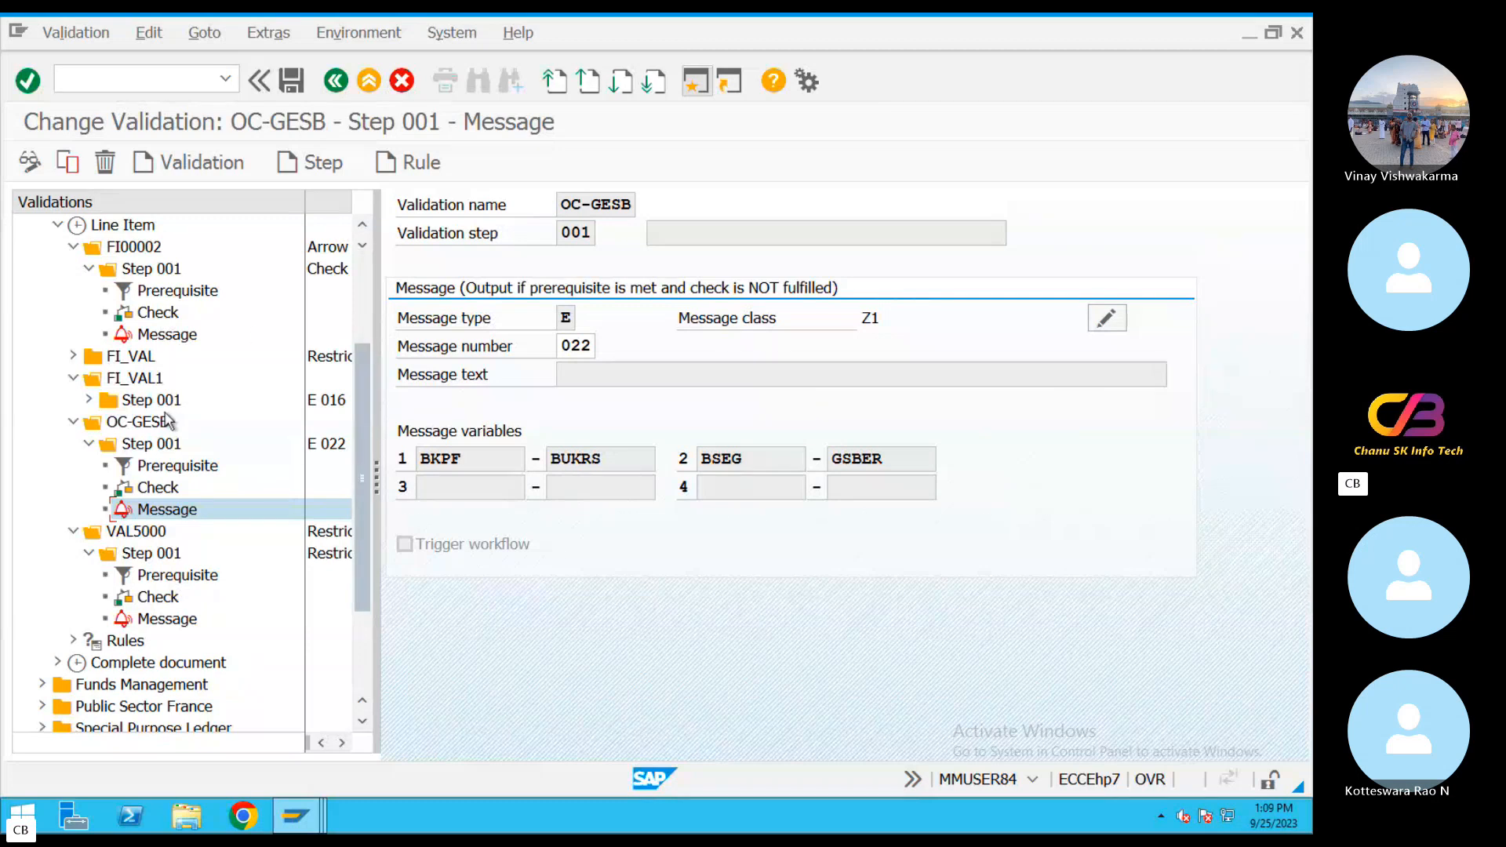
left_click(73, 355)
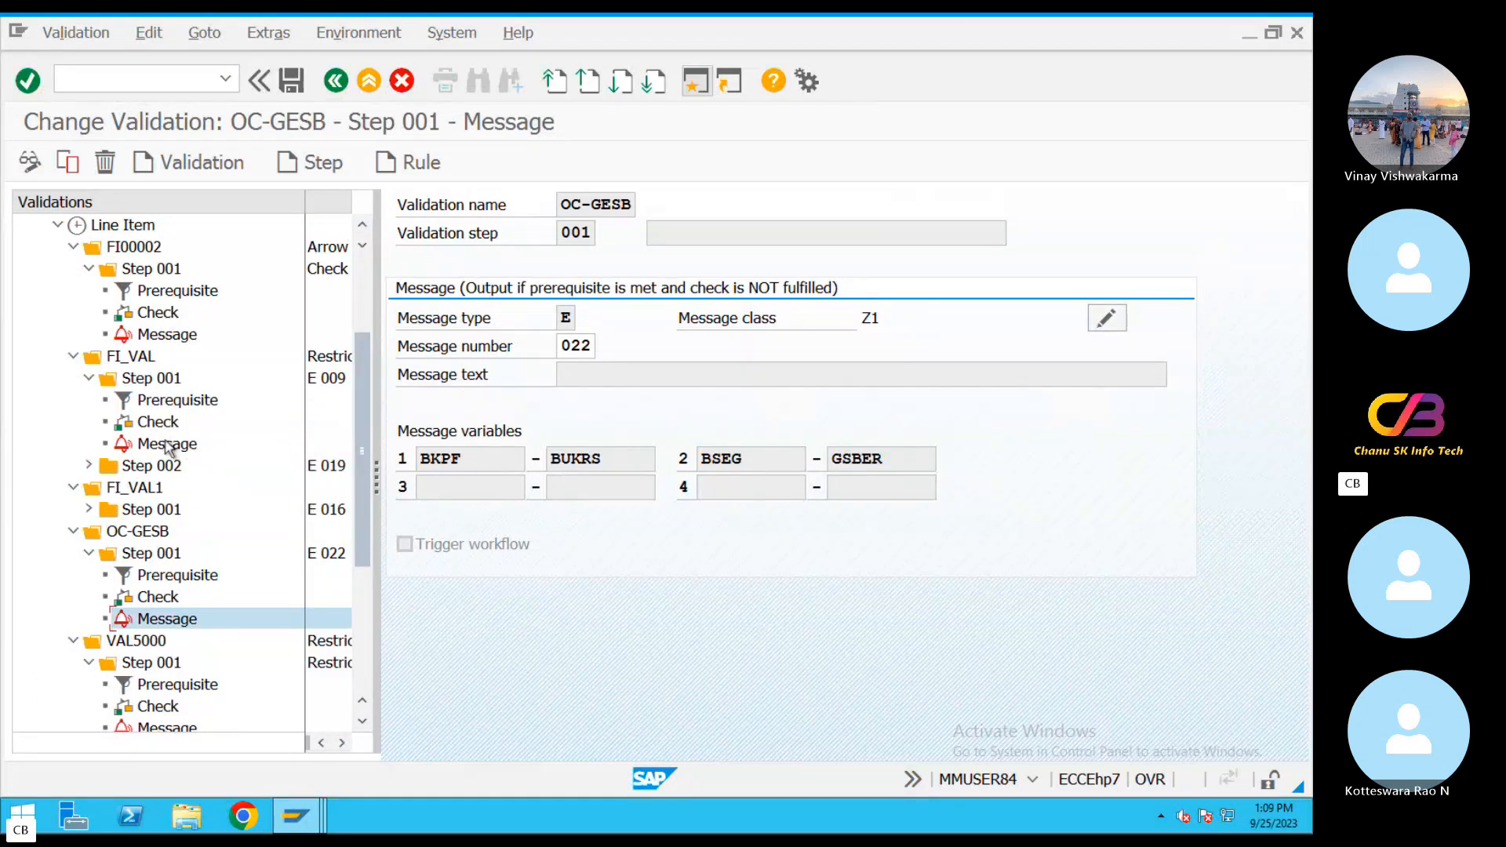
left_click(338, 87)
left_click(370, 88)
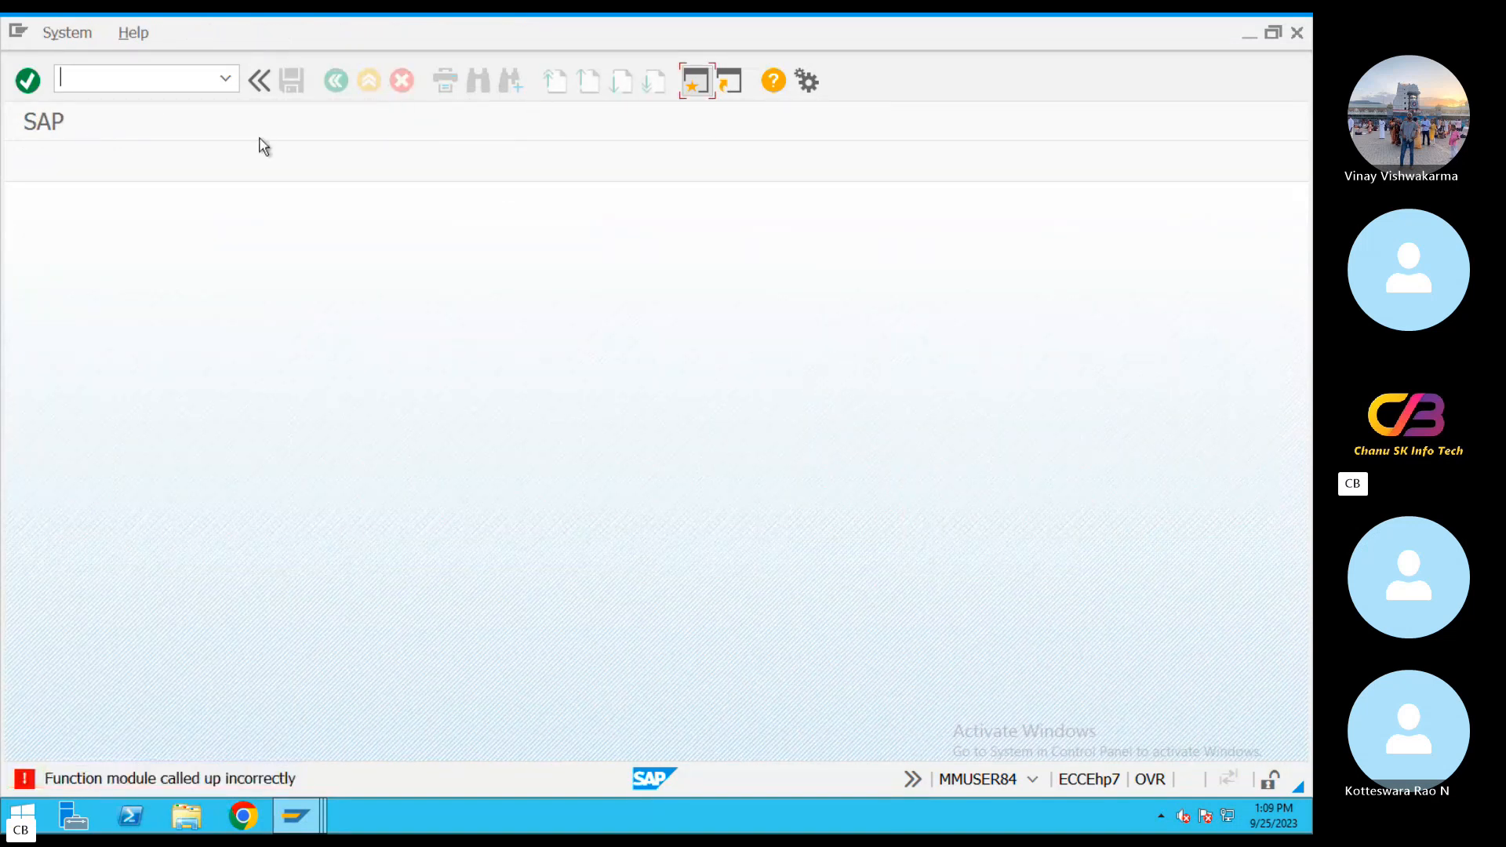
Switch to the notes document and add below Case5 the line "Case6: For the Company 3000, BA 330,220,440 only allowed".
key("ctrl+Left")
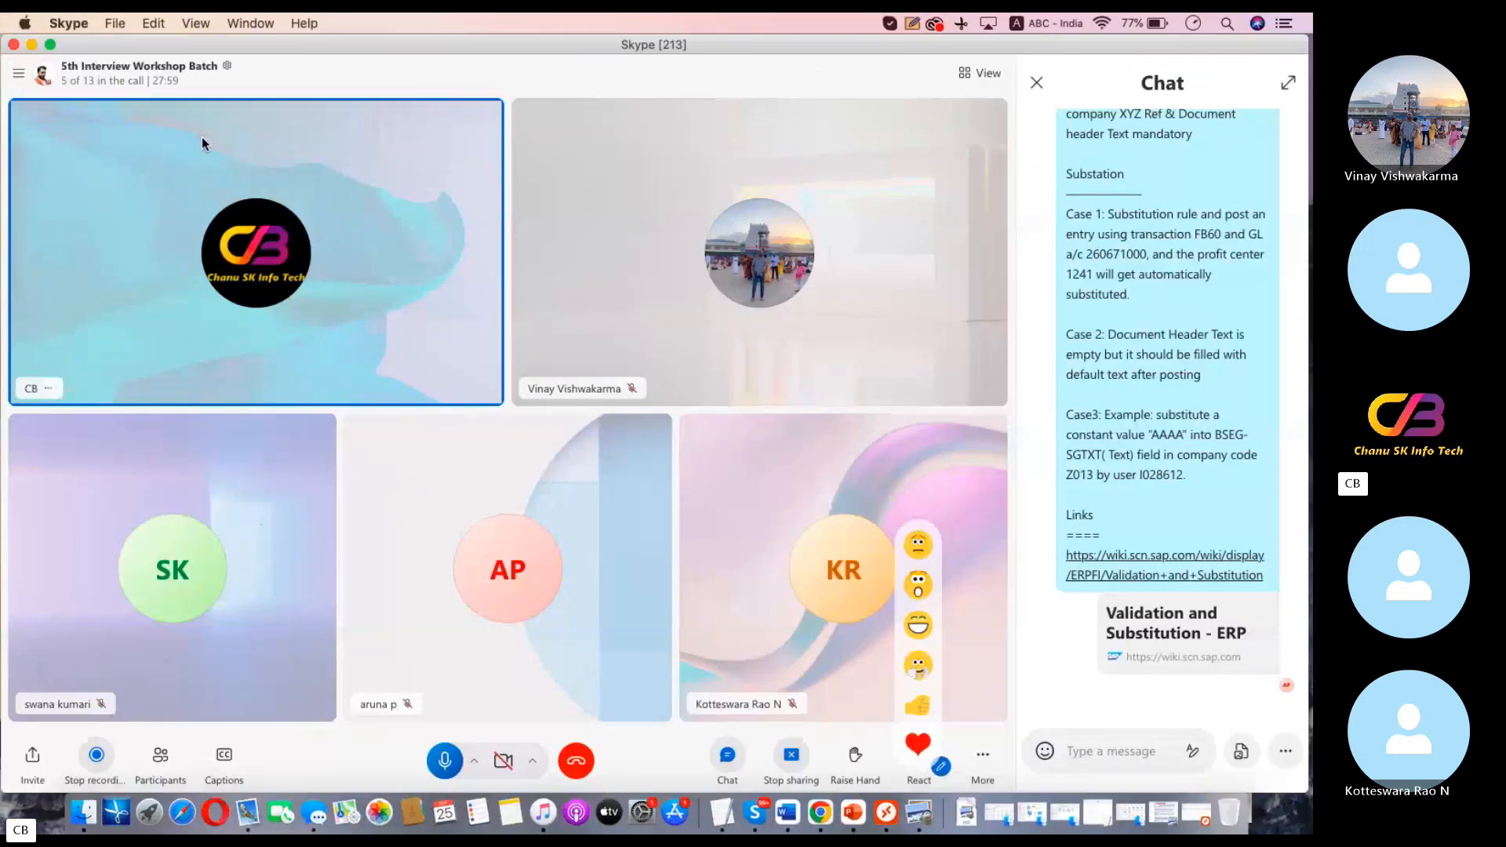
left_click(724, 825)
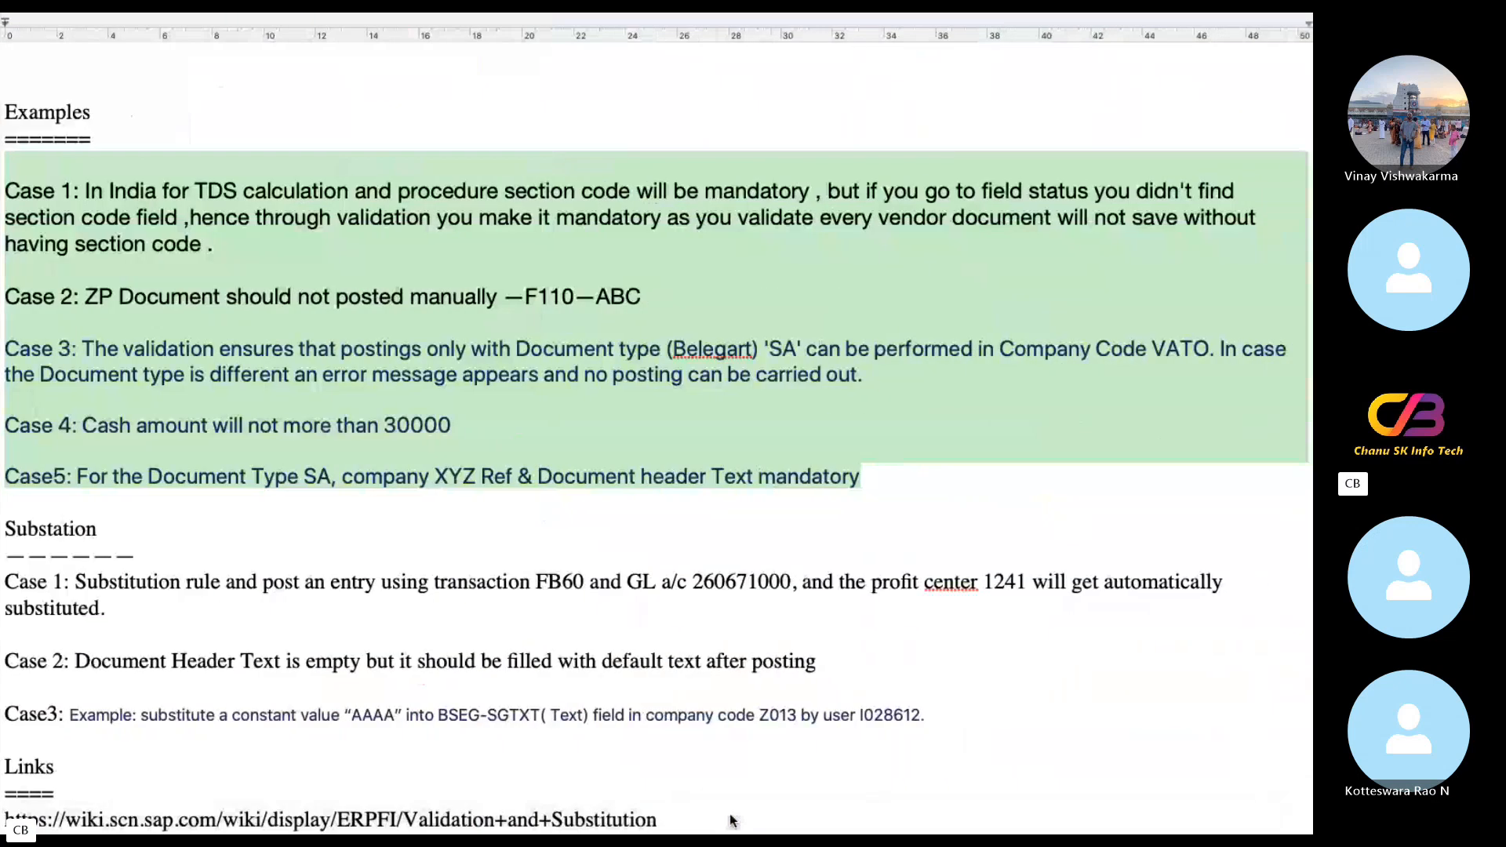
left_click(892, 481)
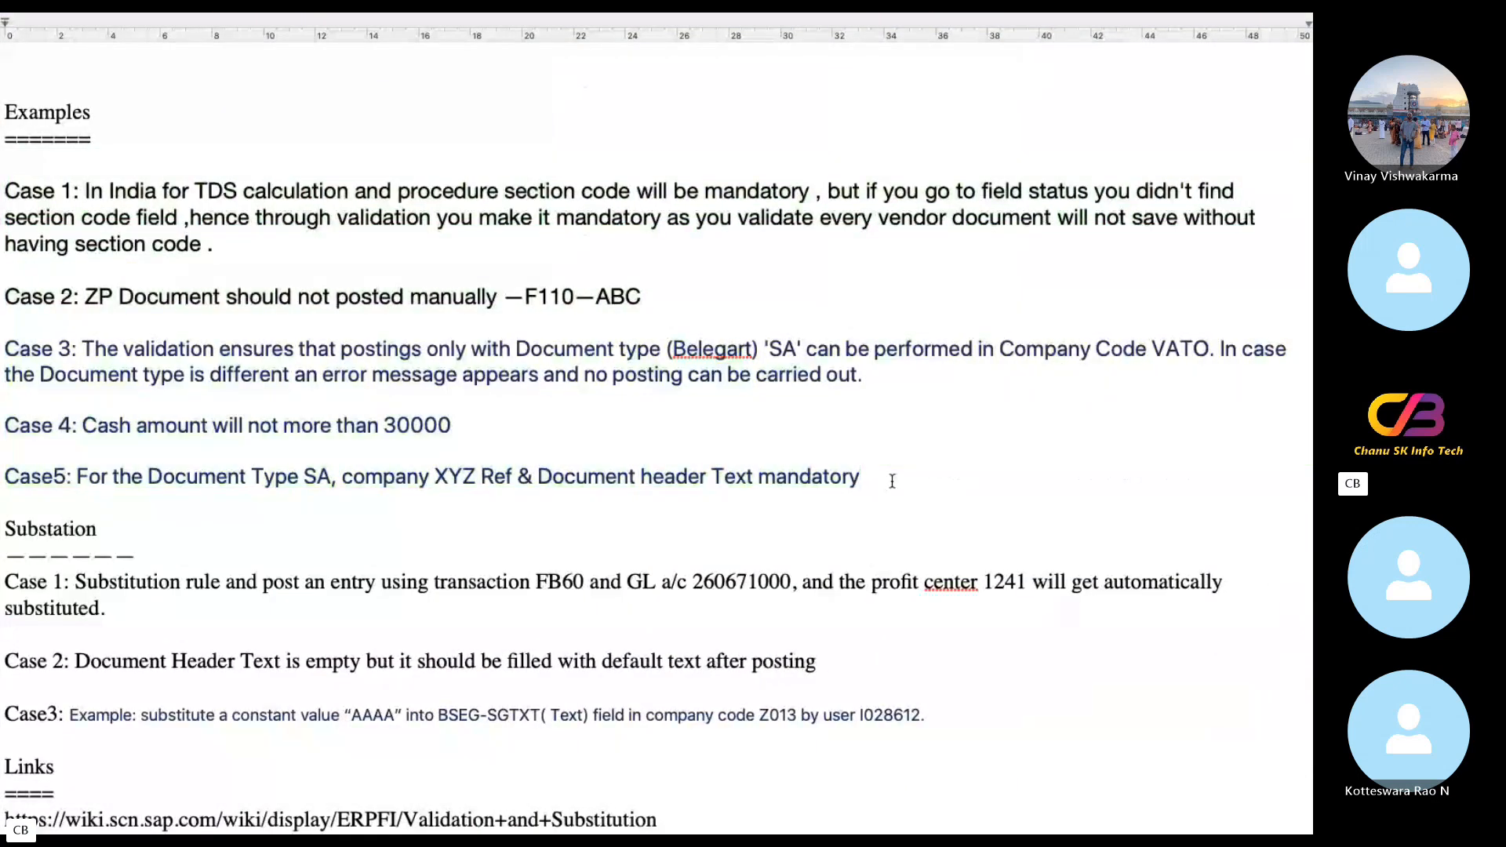
key("Return")
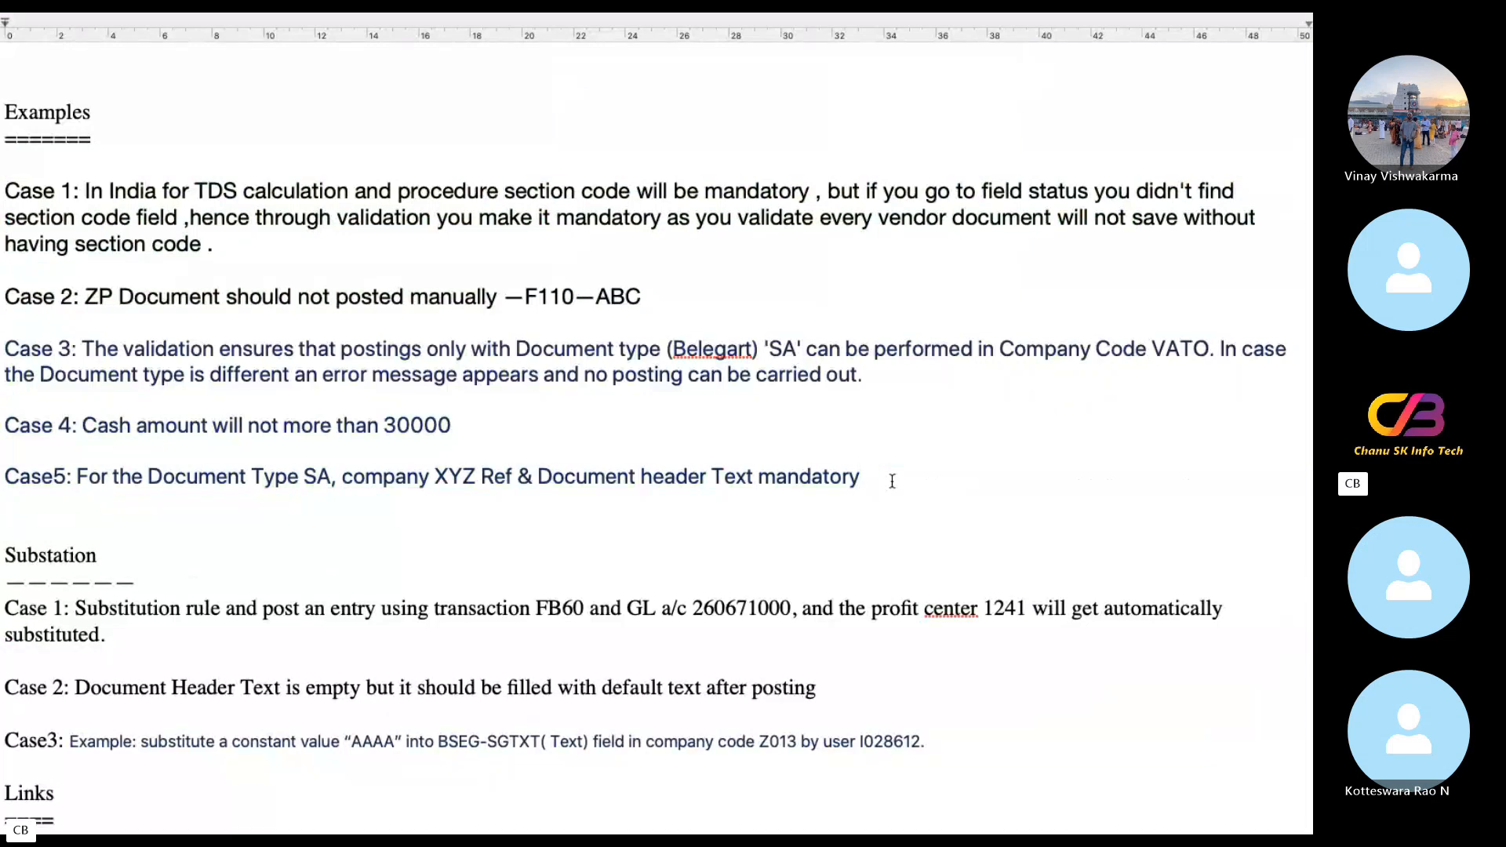
key("Return")
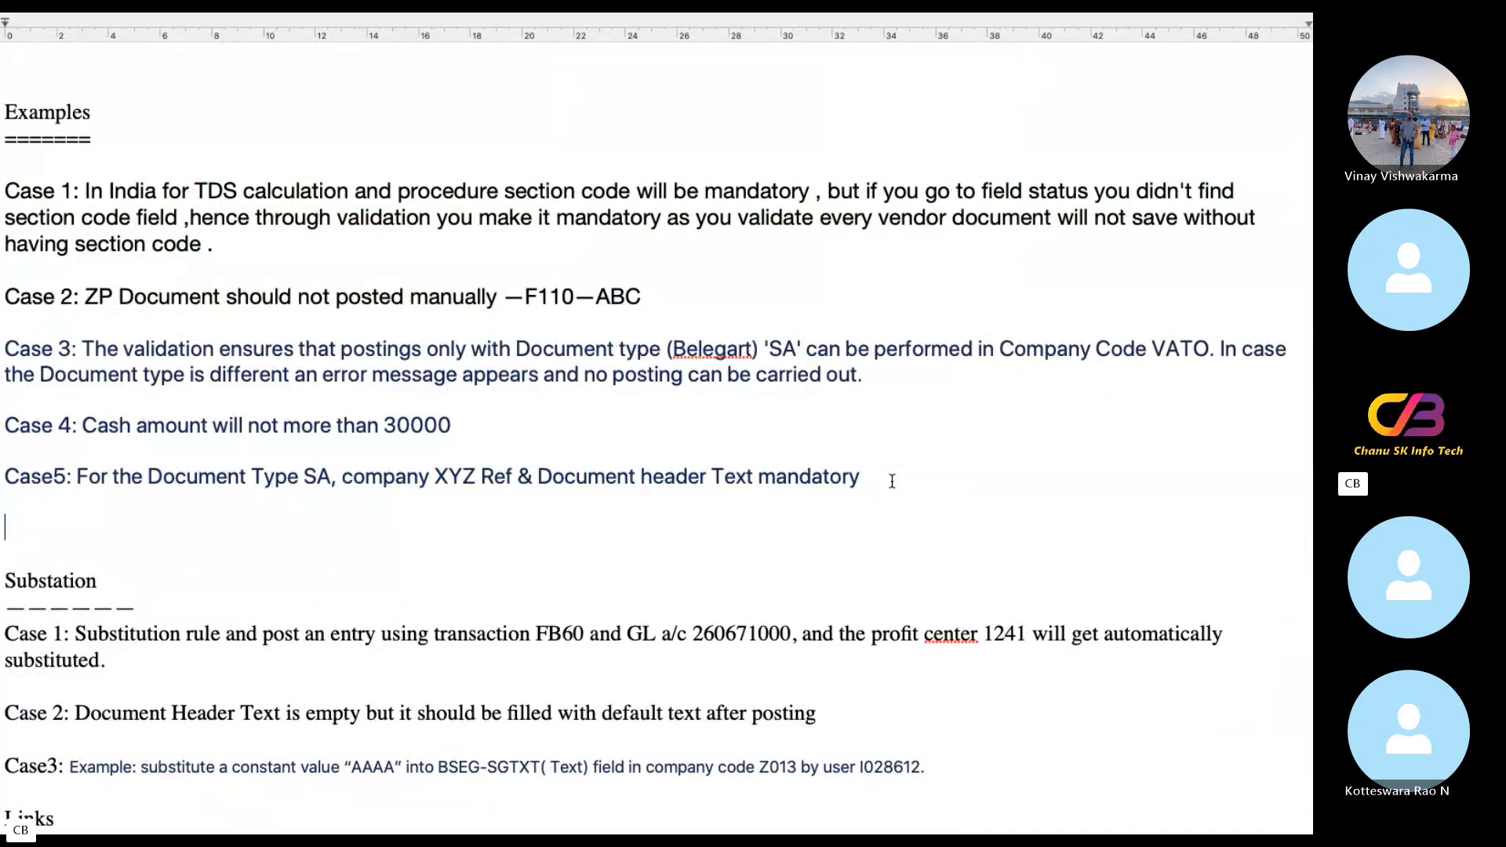
type("Case6")
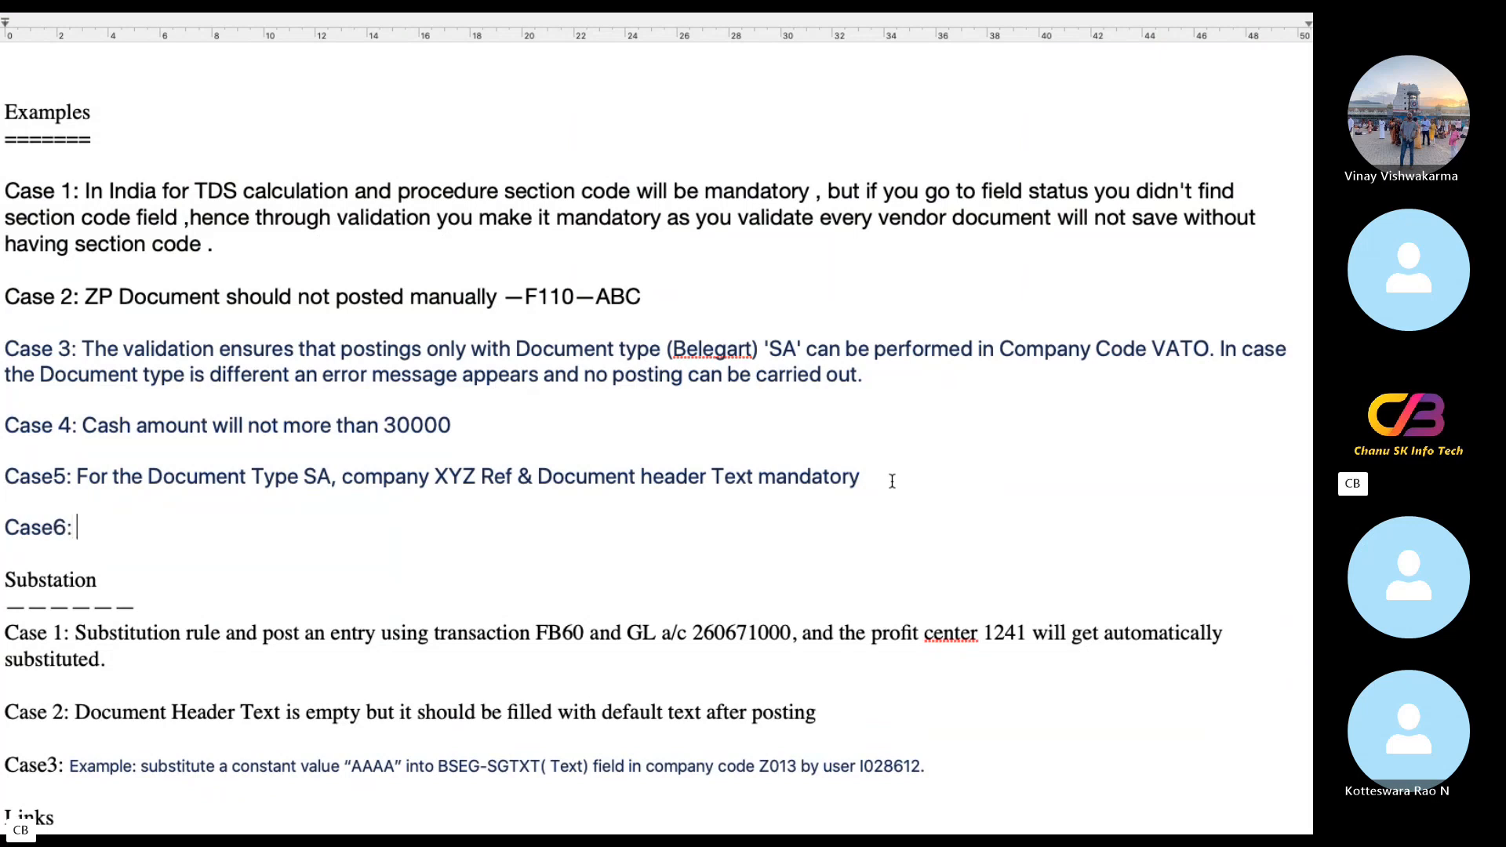
type(": For the Compan")
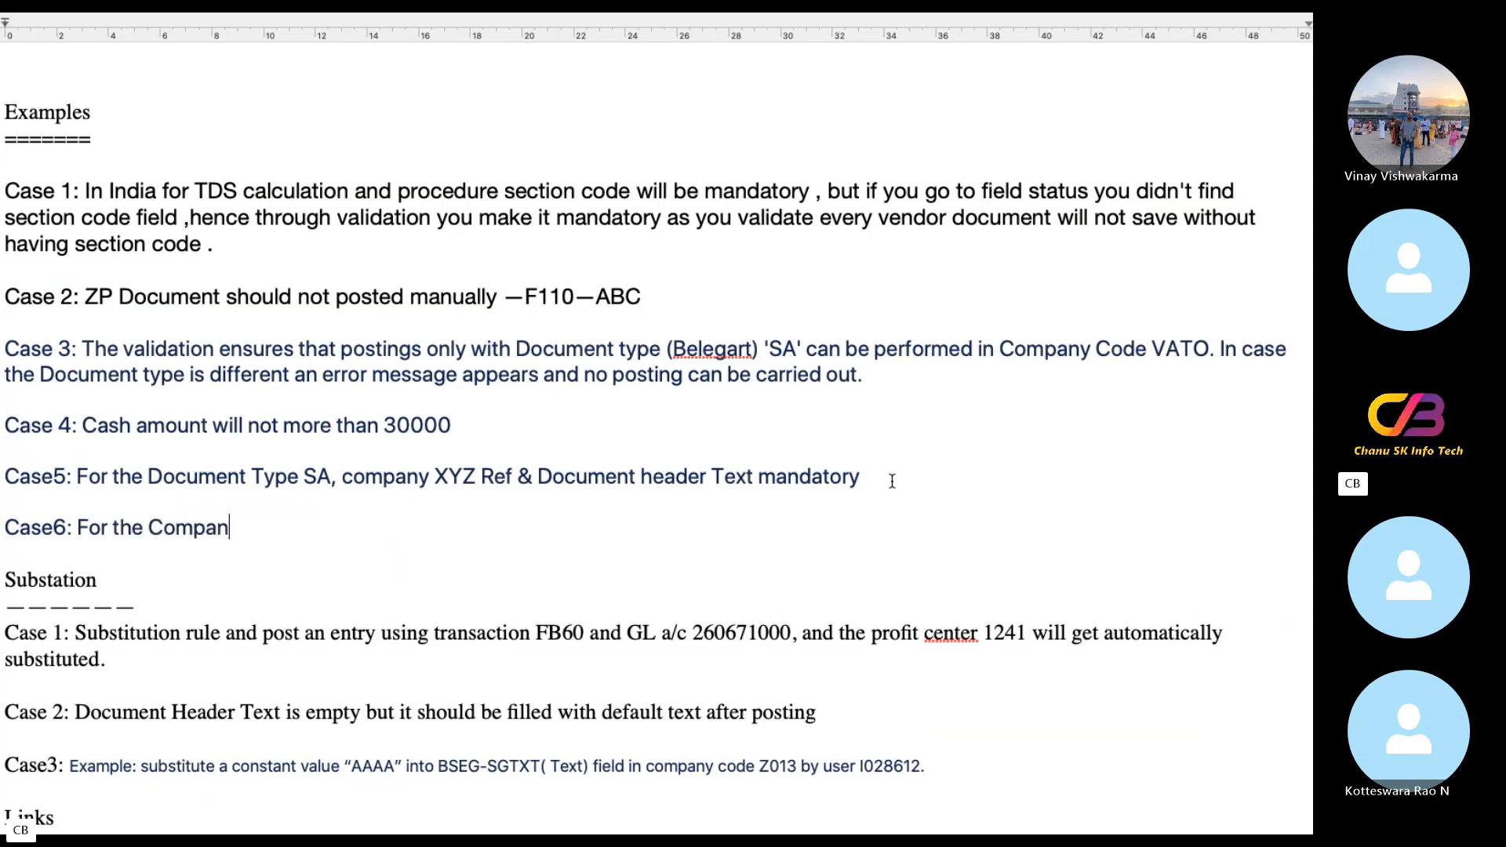
type("y 3000, BAS")
key("BackSpace")
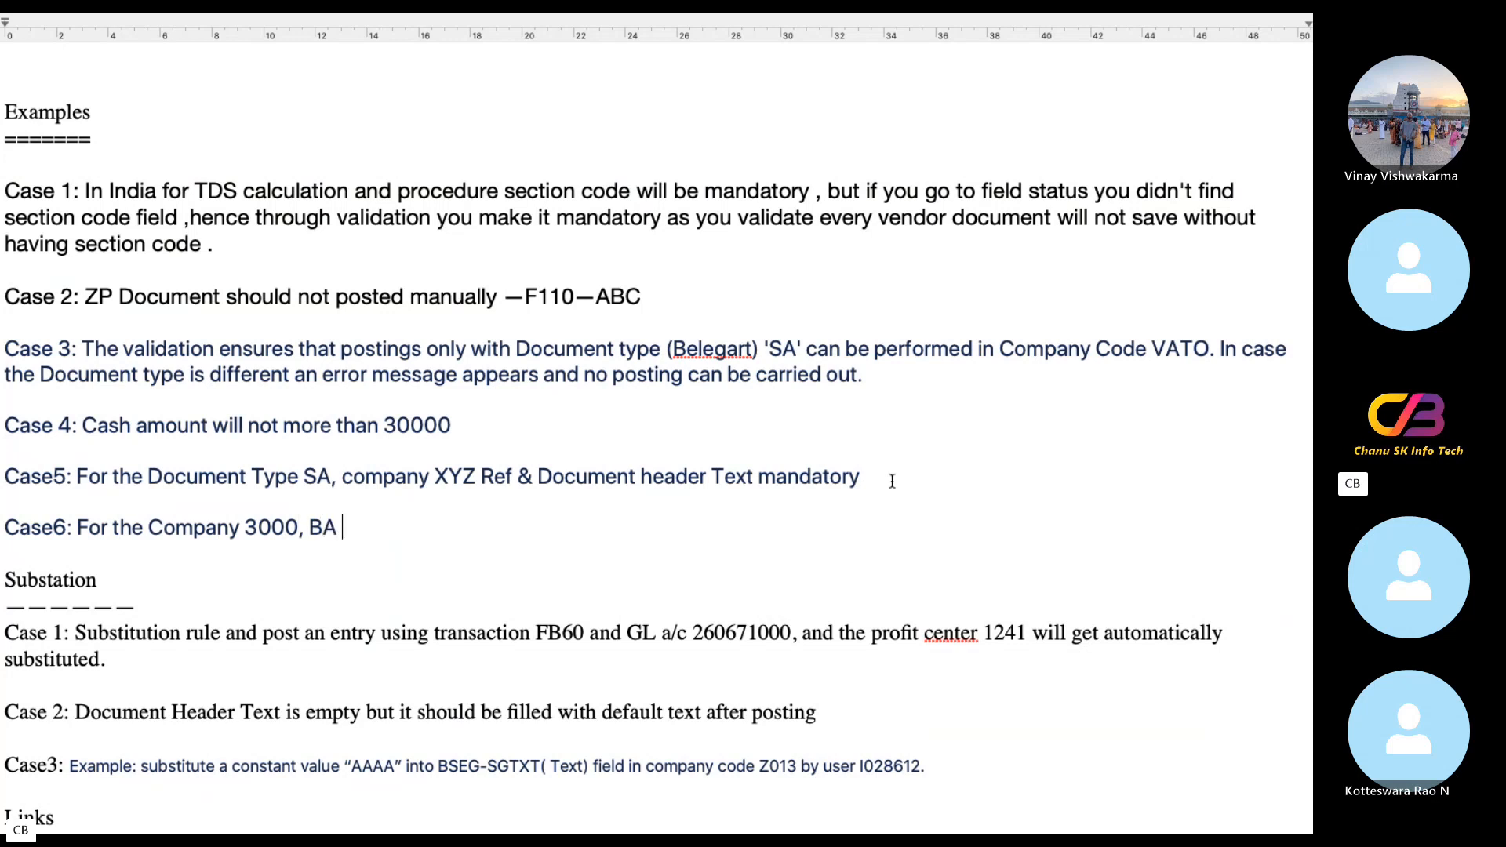
type("330,")
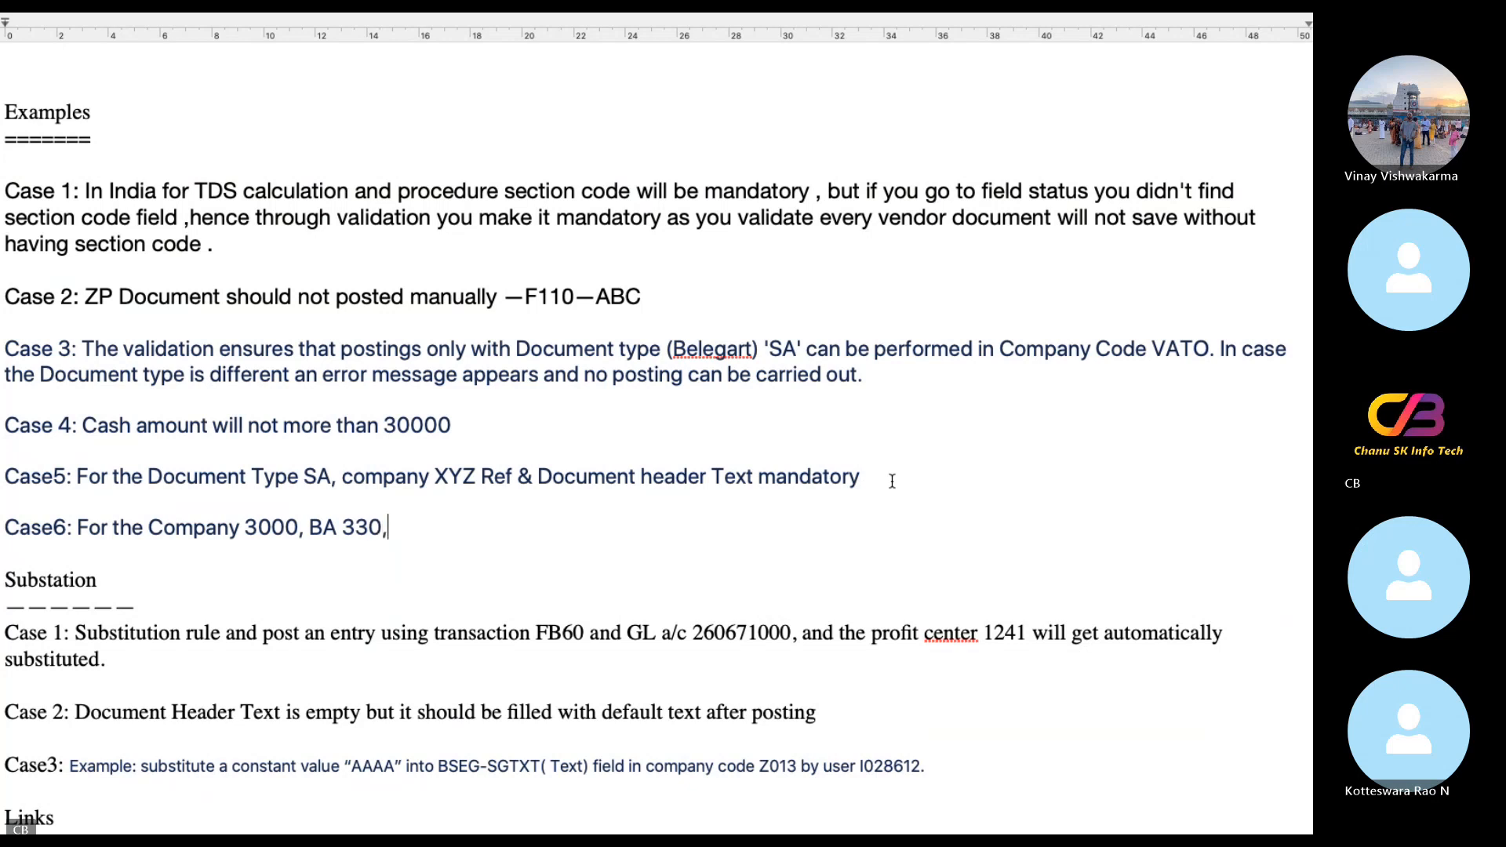
type("220,440")
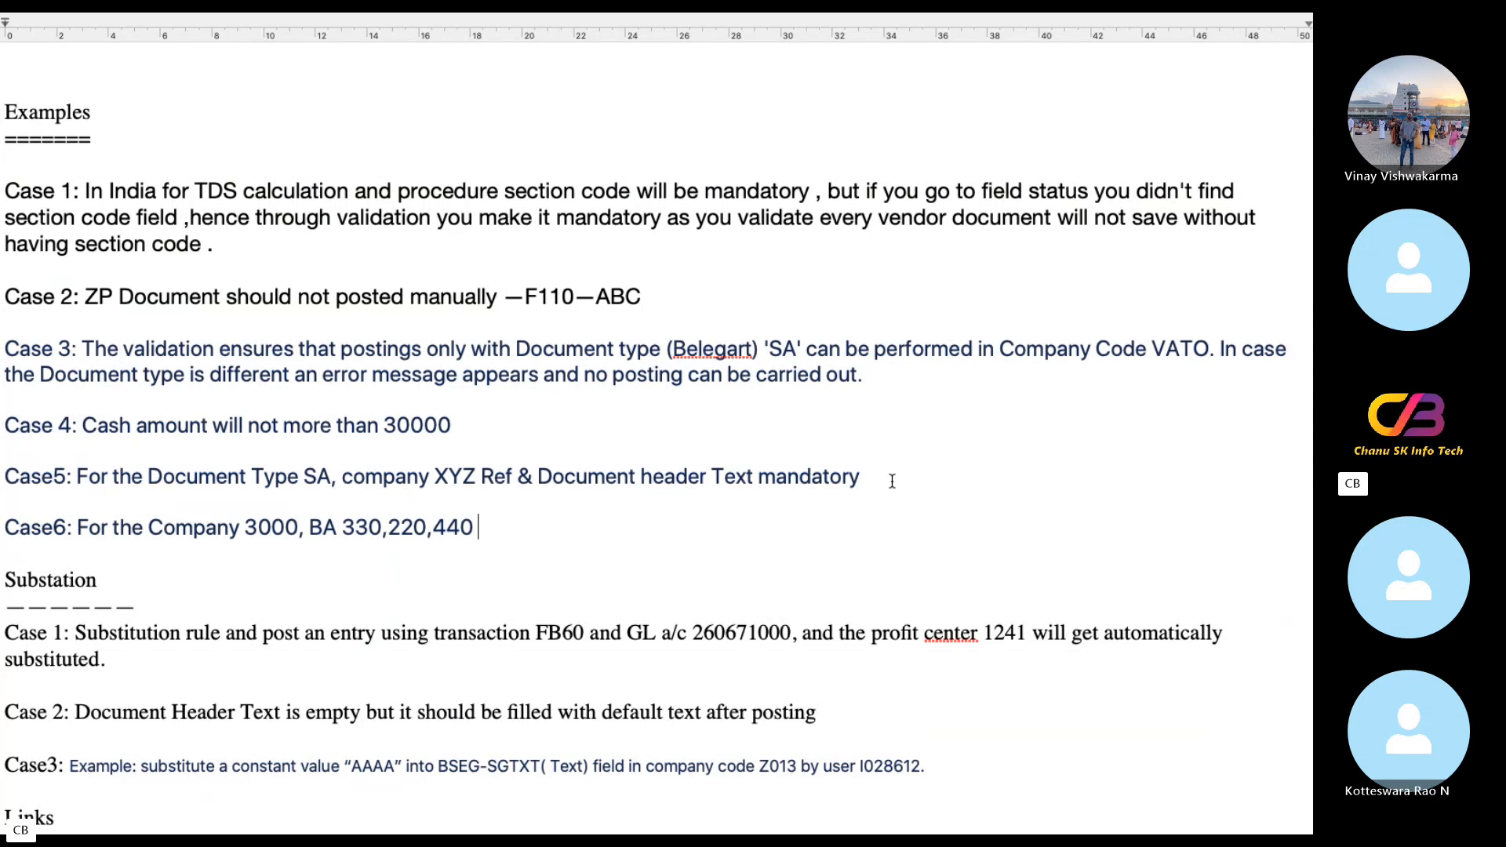
type(" only allowed")
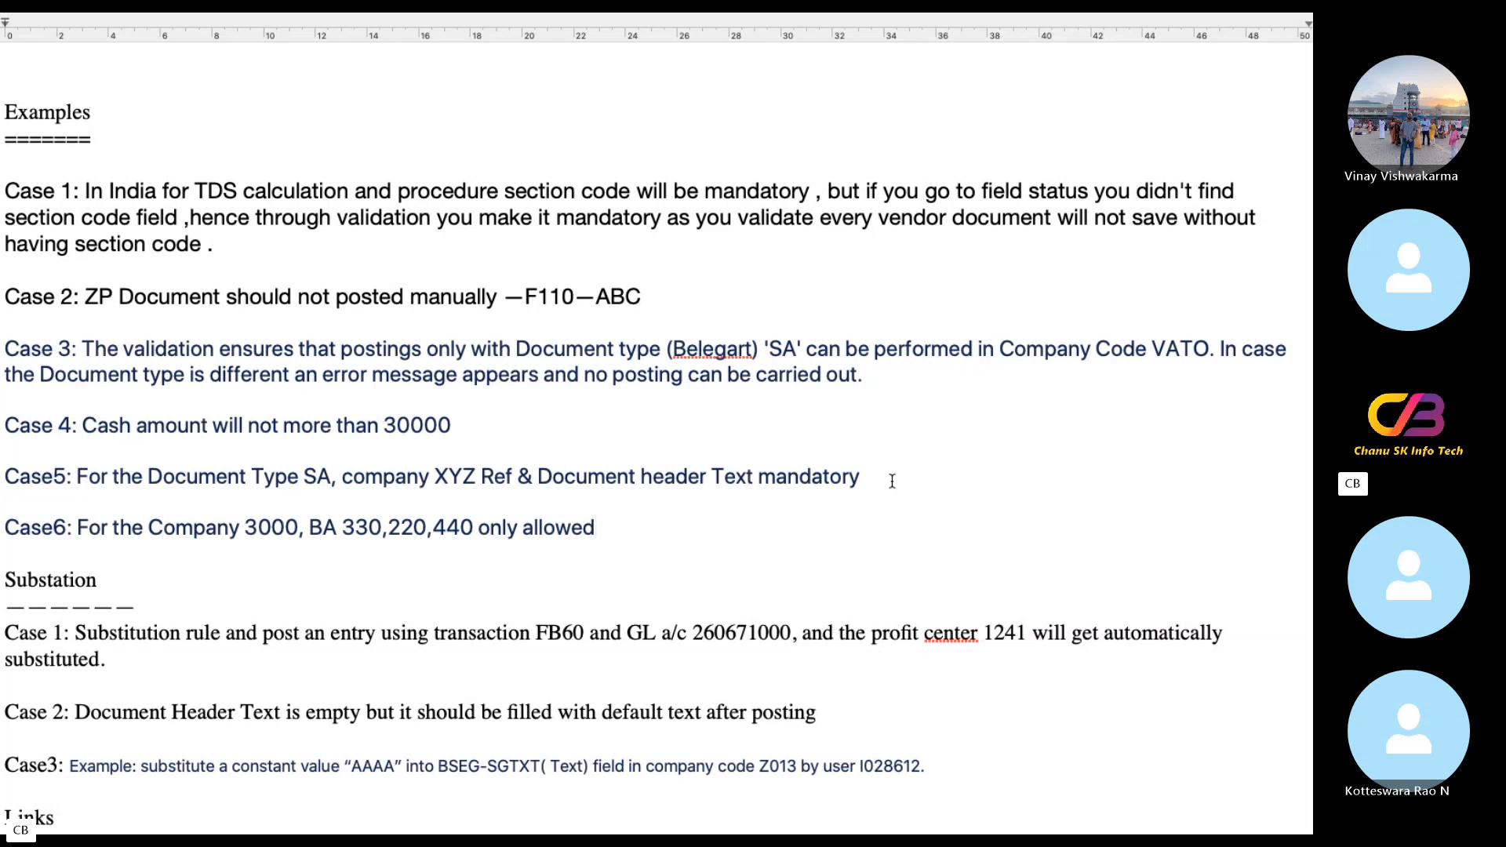
Switch to Chrome and go back through the Validation and Substitution wiki page to its section on their difference.
key("ctrl+Left")
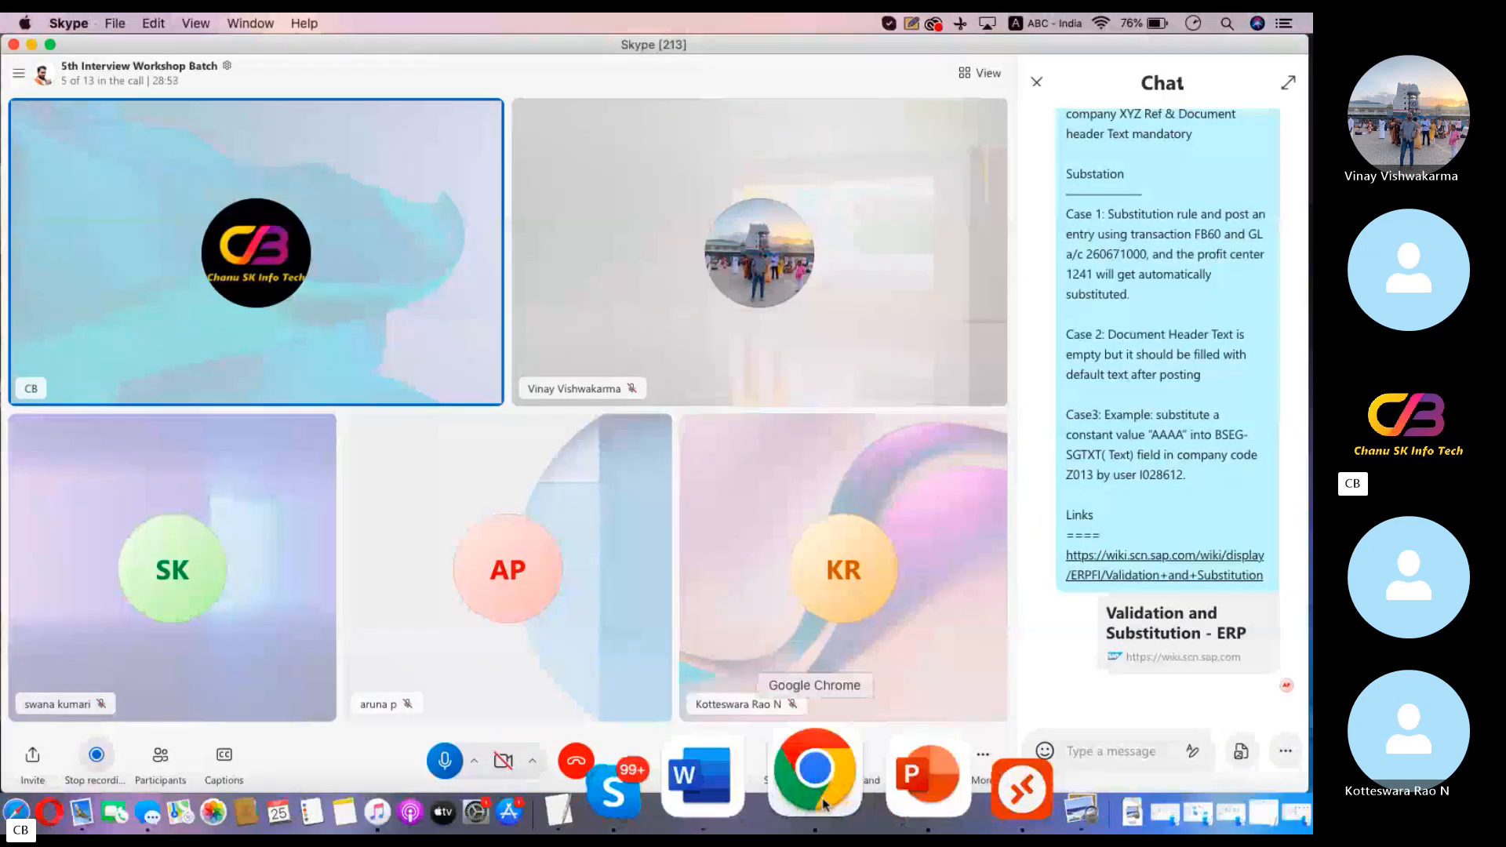
left_click(824, 804)
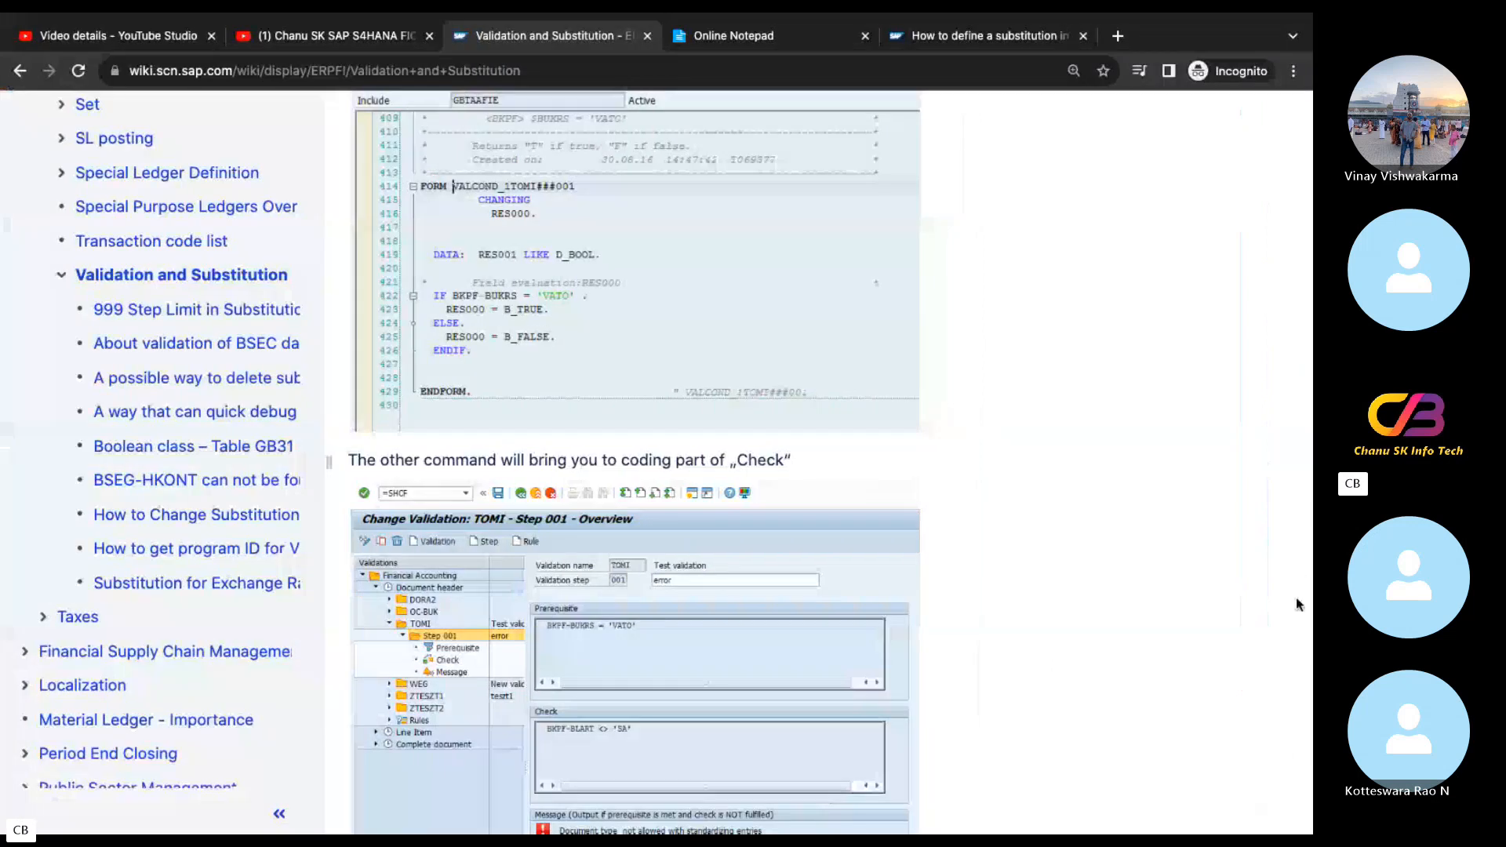
scroll(1207, 601, "up", 5)
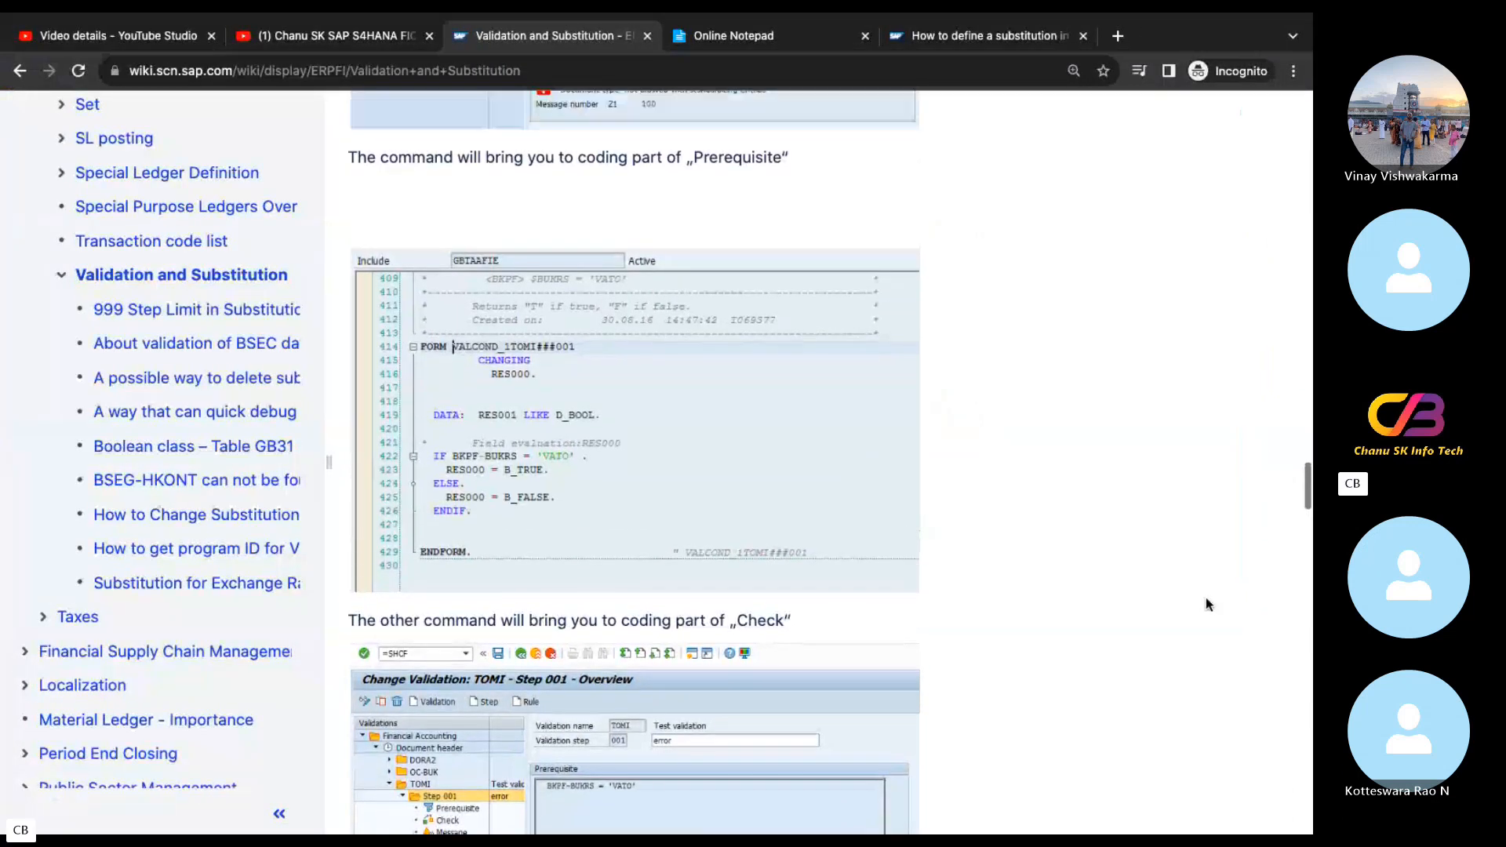
scroll(1207, 601, "up", 10)
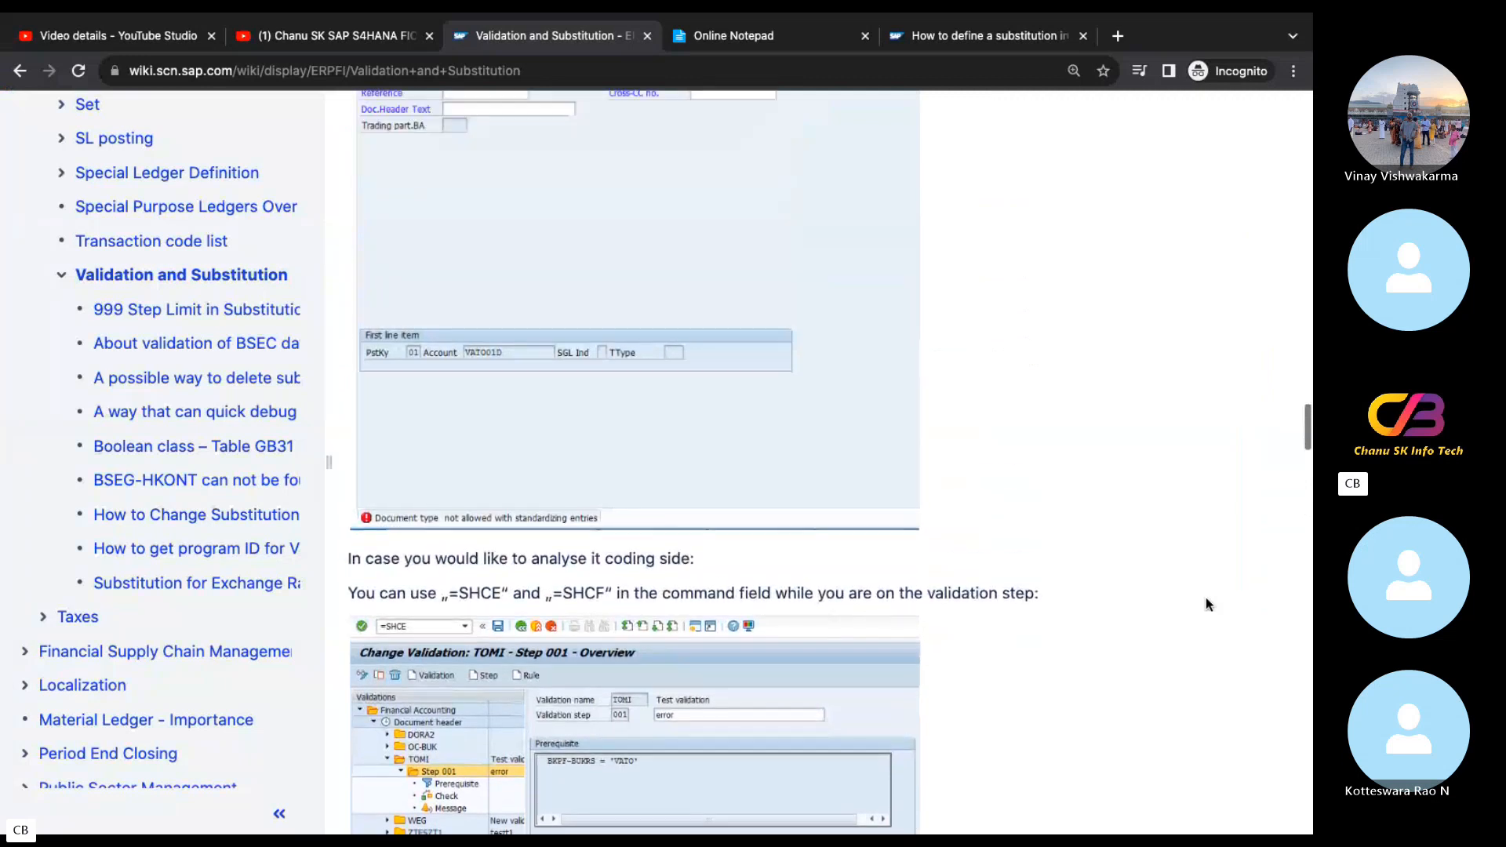
scroll(1207, 601, "up", 8)
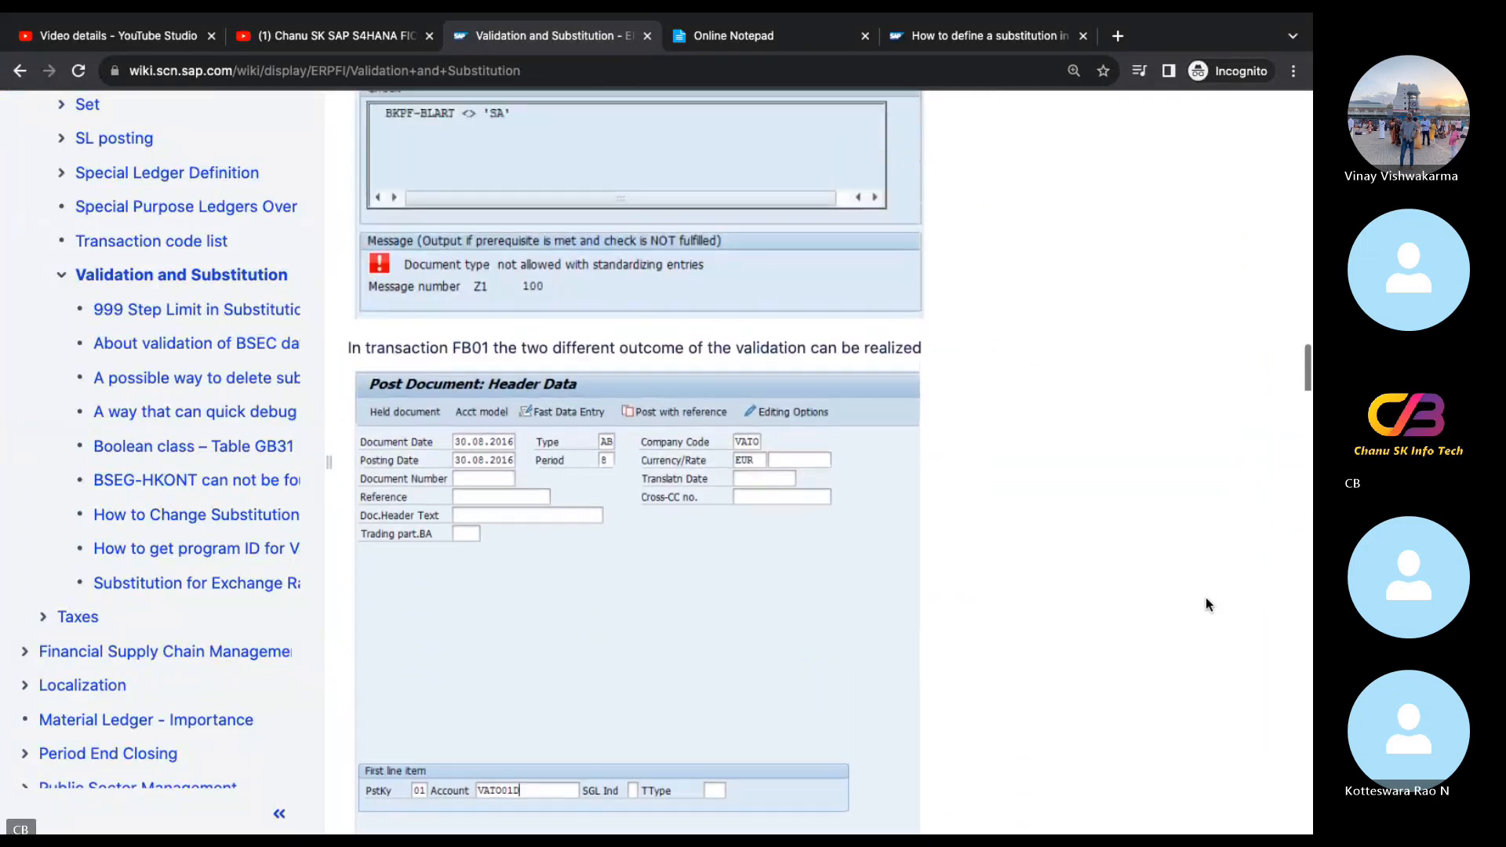
scroll(1207, 604, "up", 10)
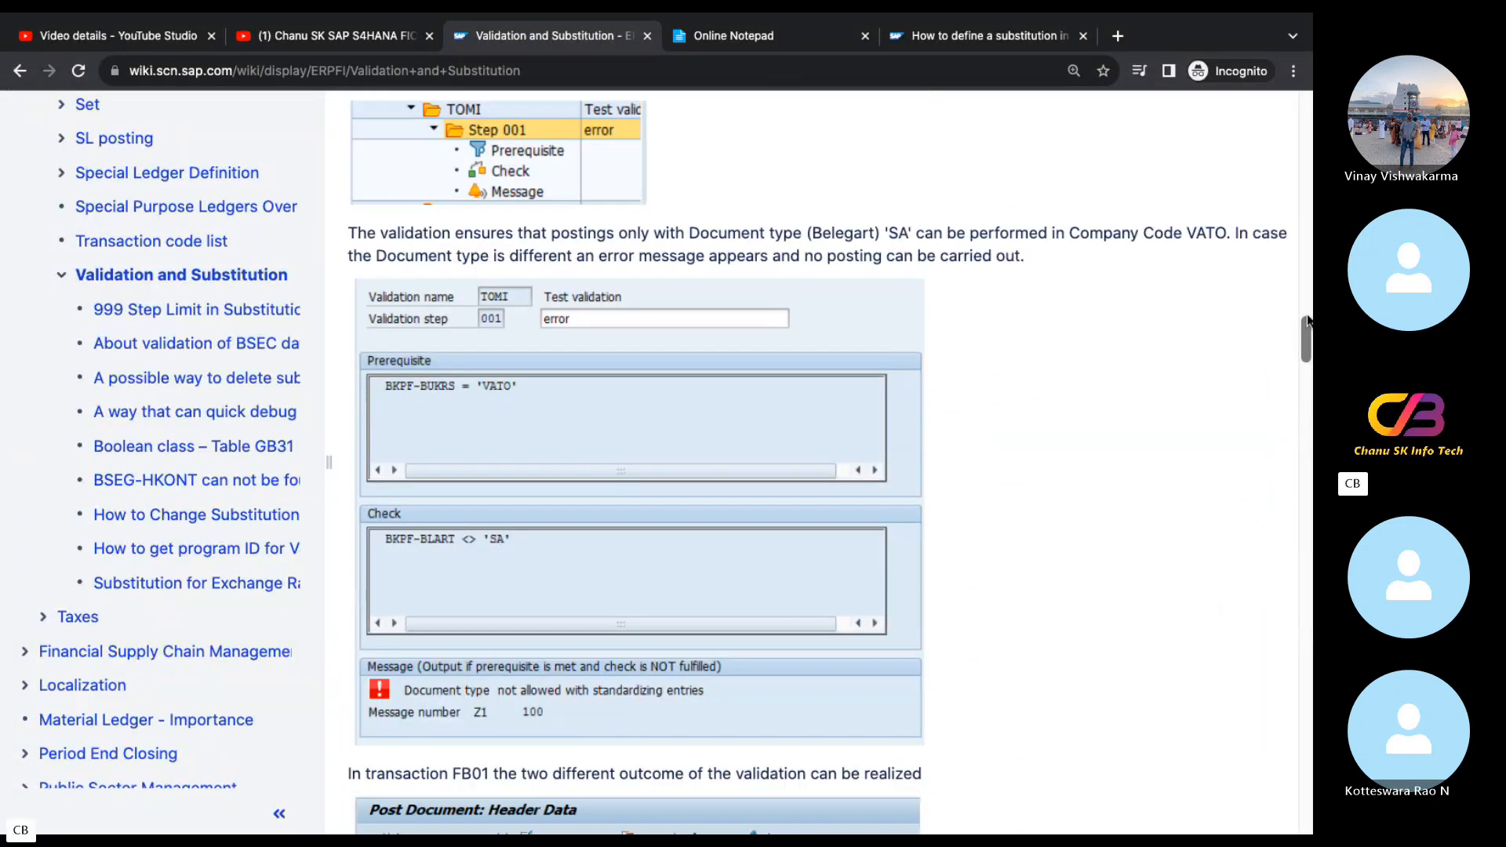
scroll(1308, 130, "up", 14)
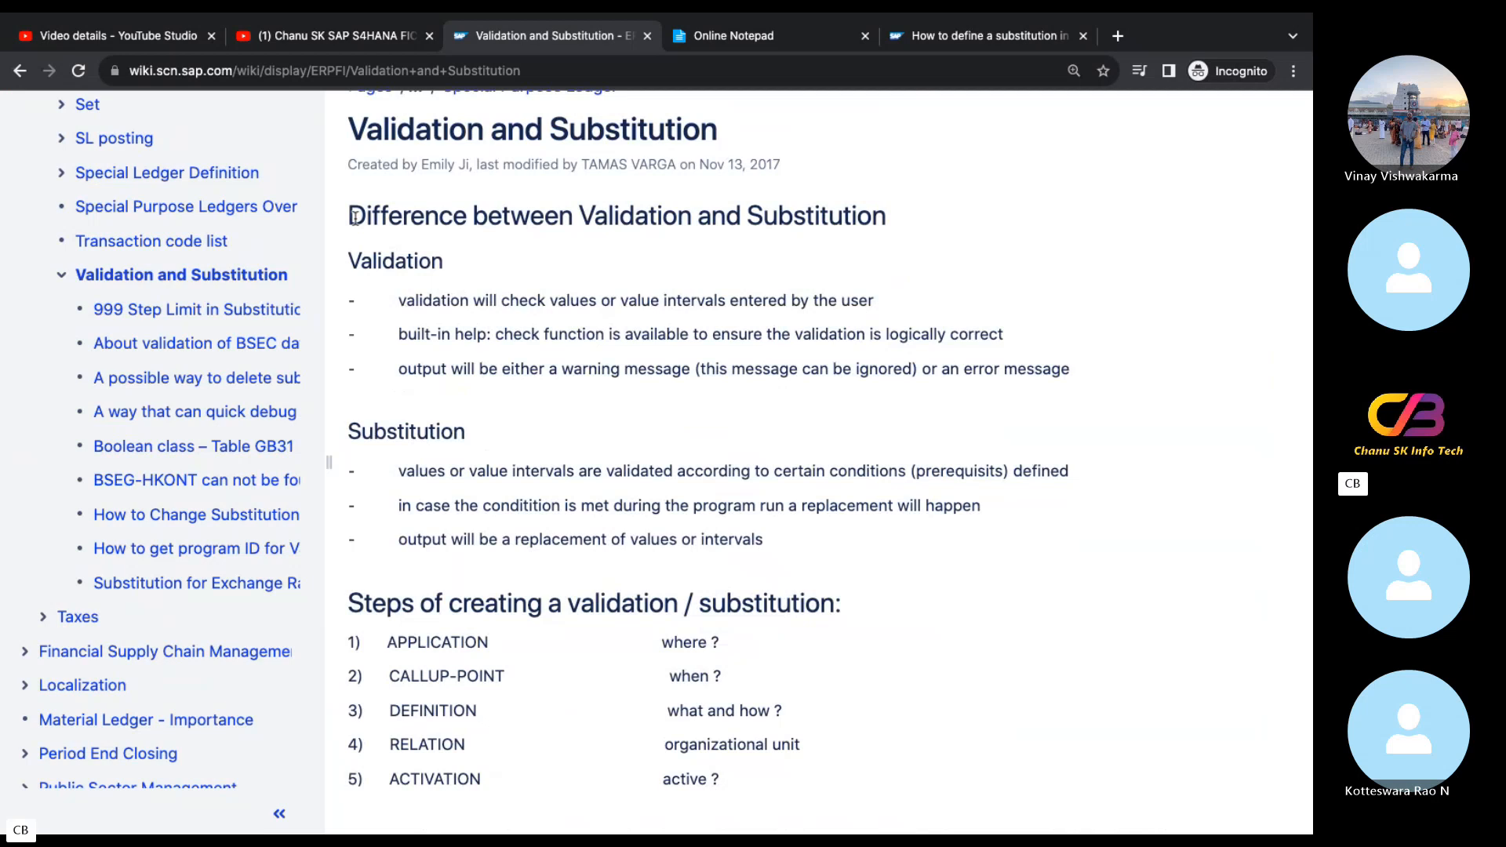
Highlight the difference heading and the first two validation statements on the wiki page while reading the section.
left_click_drag(350, 217, 853, 243)
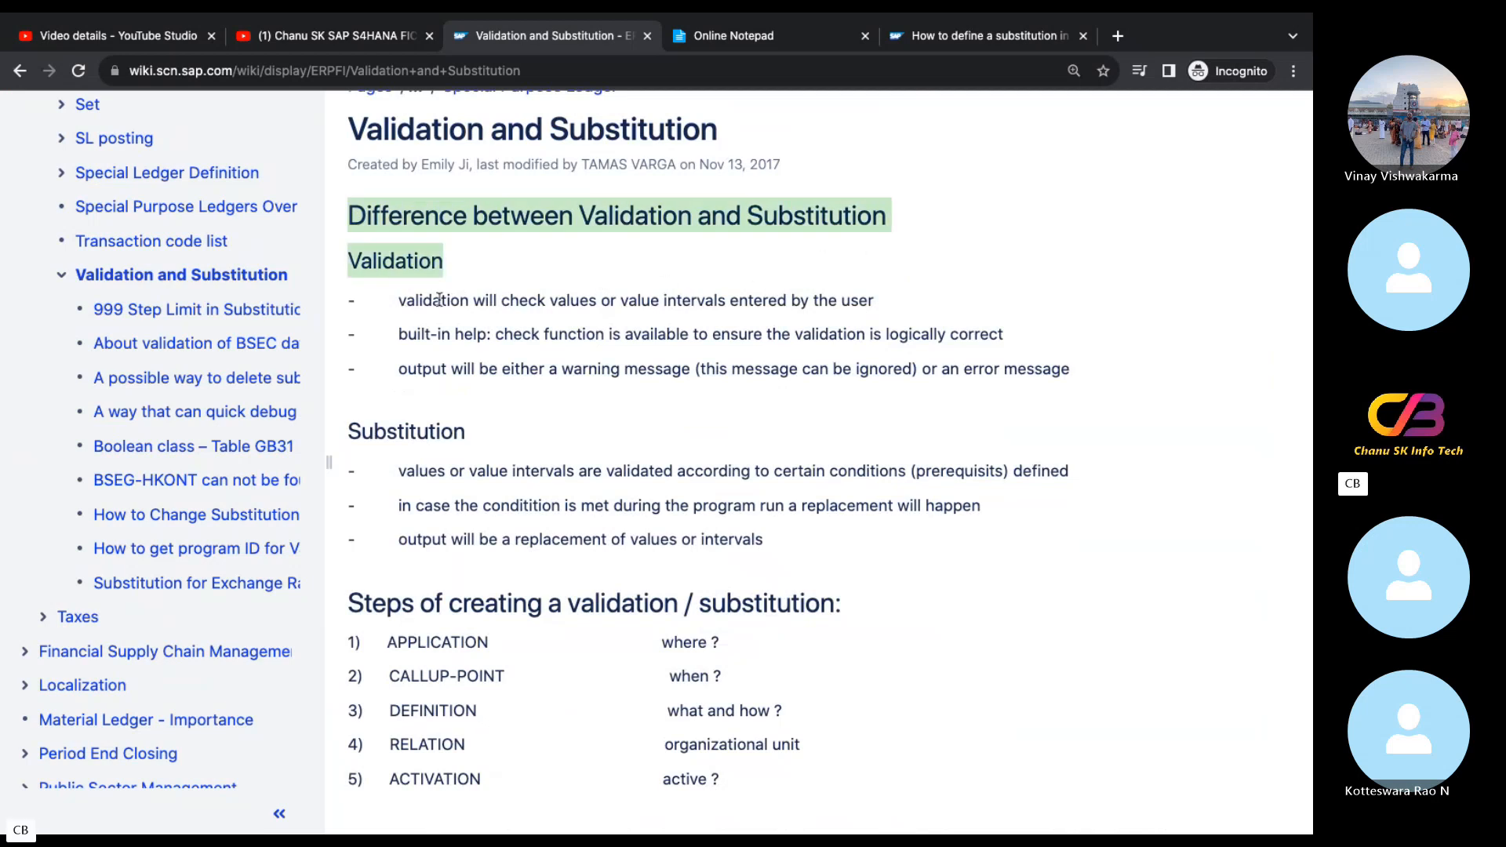
left_click_drag(398, 304, 587, 317)
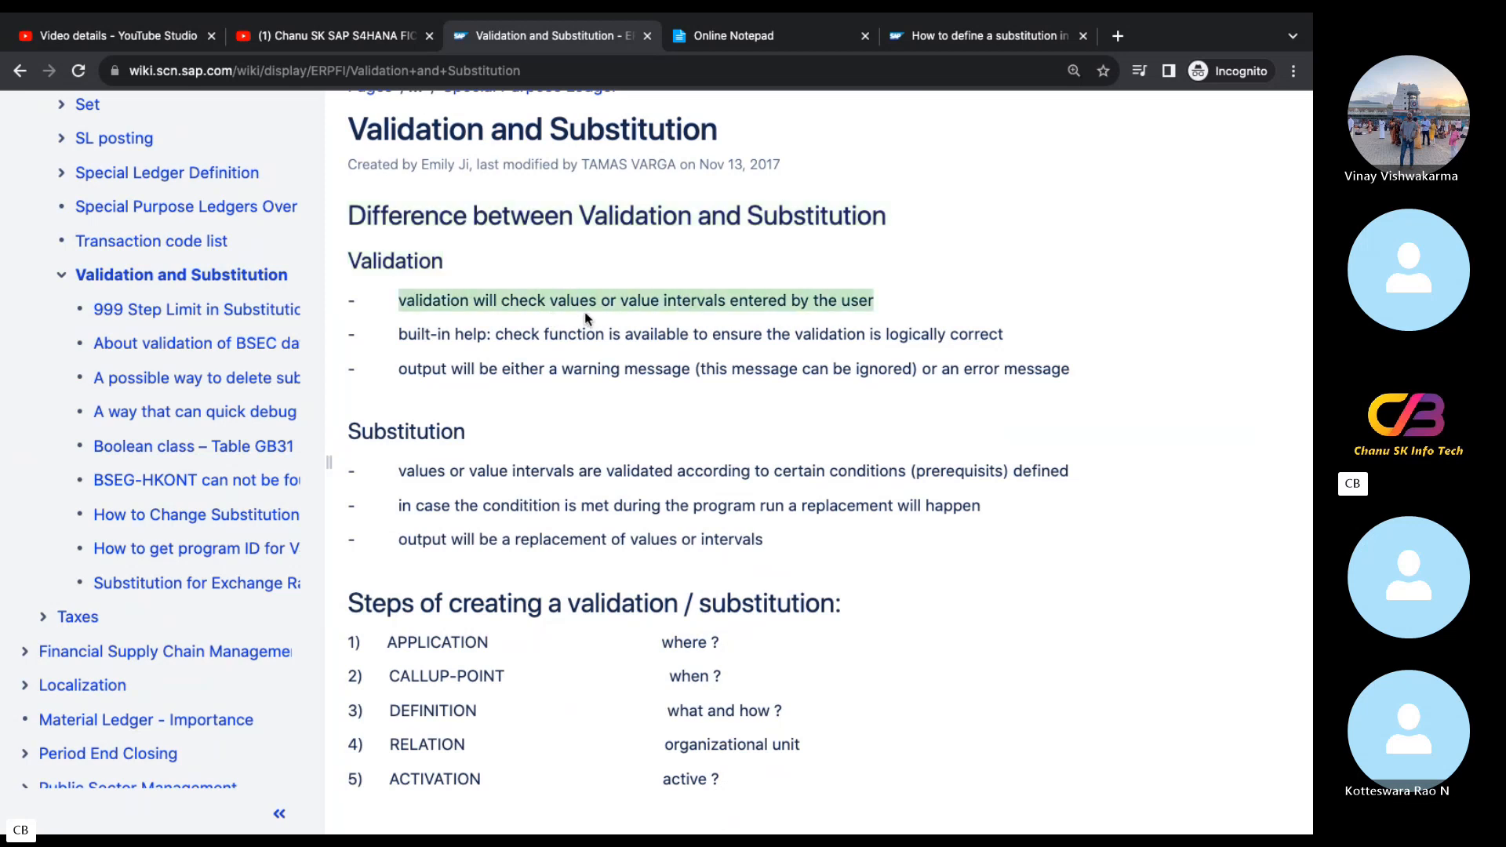
left_click_drag(398, 334, 864, 346)
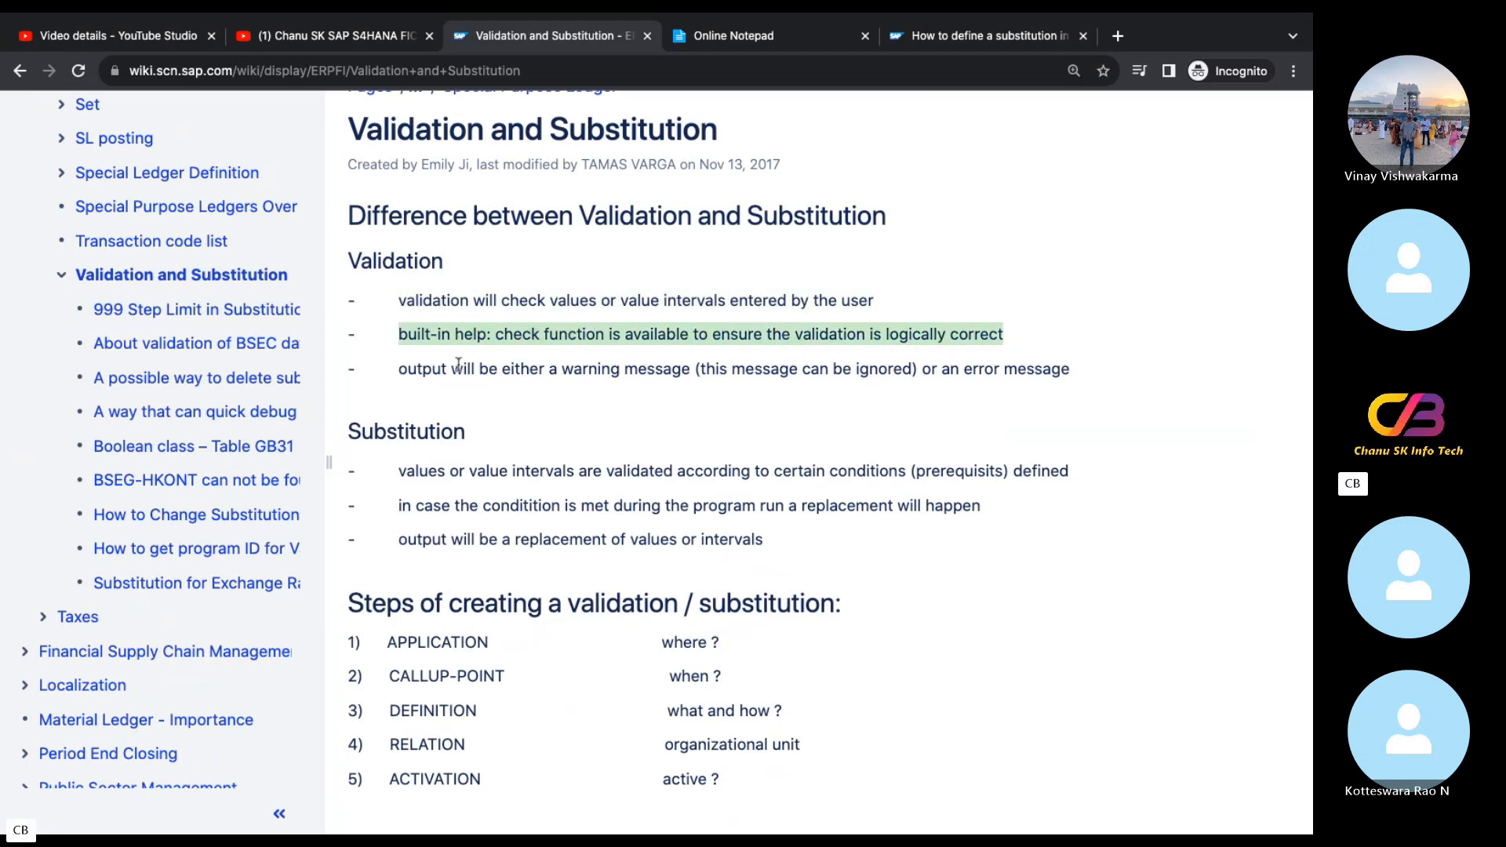
left_click(407, 370)
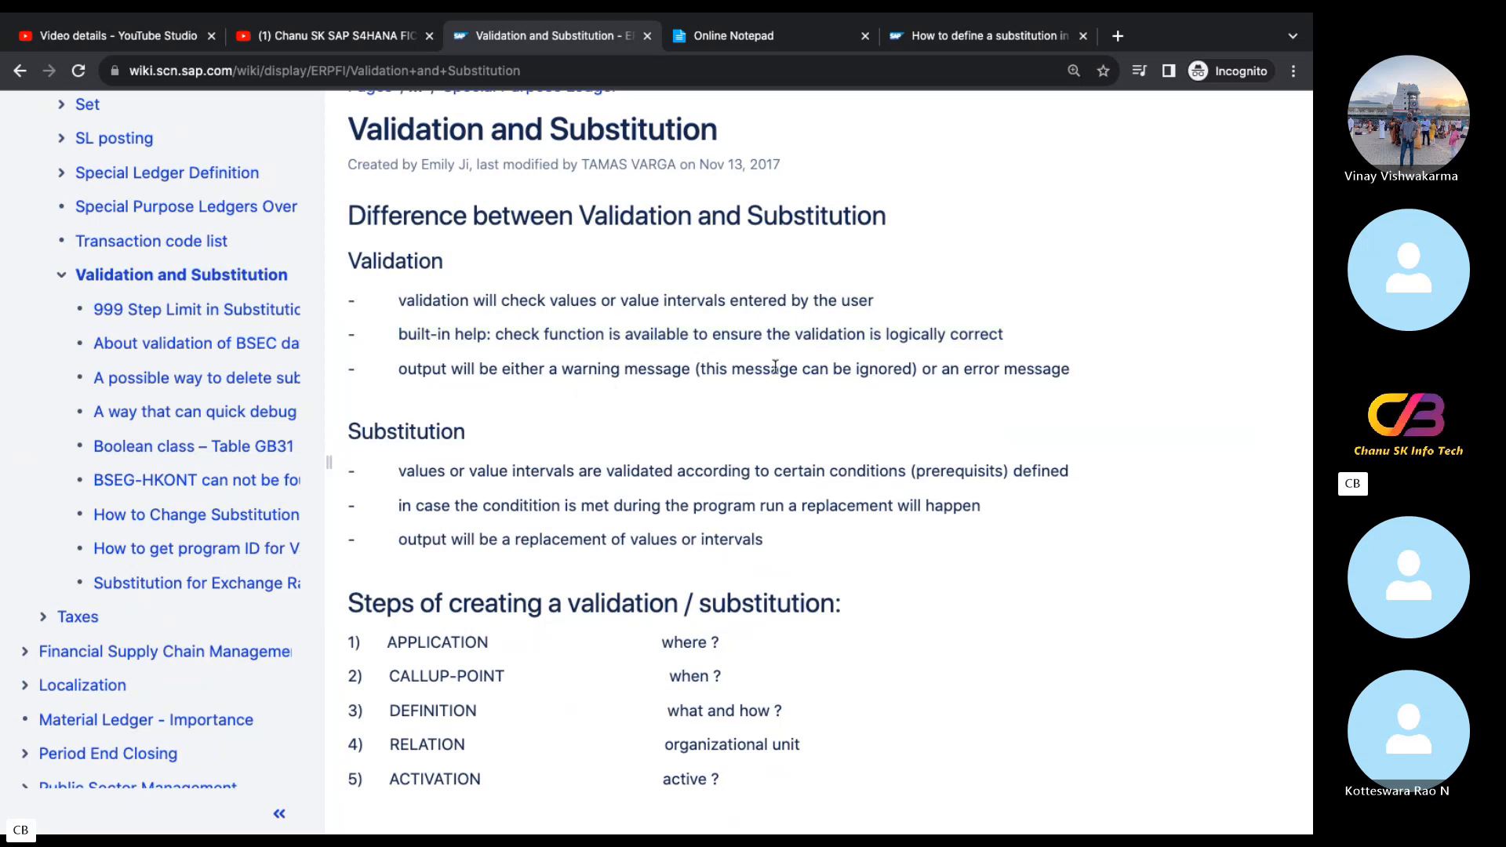
Switch back to SAP and open the validation assignments for accounting documents with transaction OB28.
key("ctrl+Left")
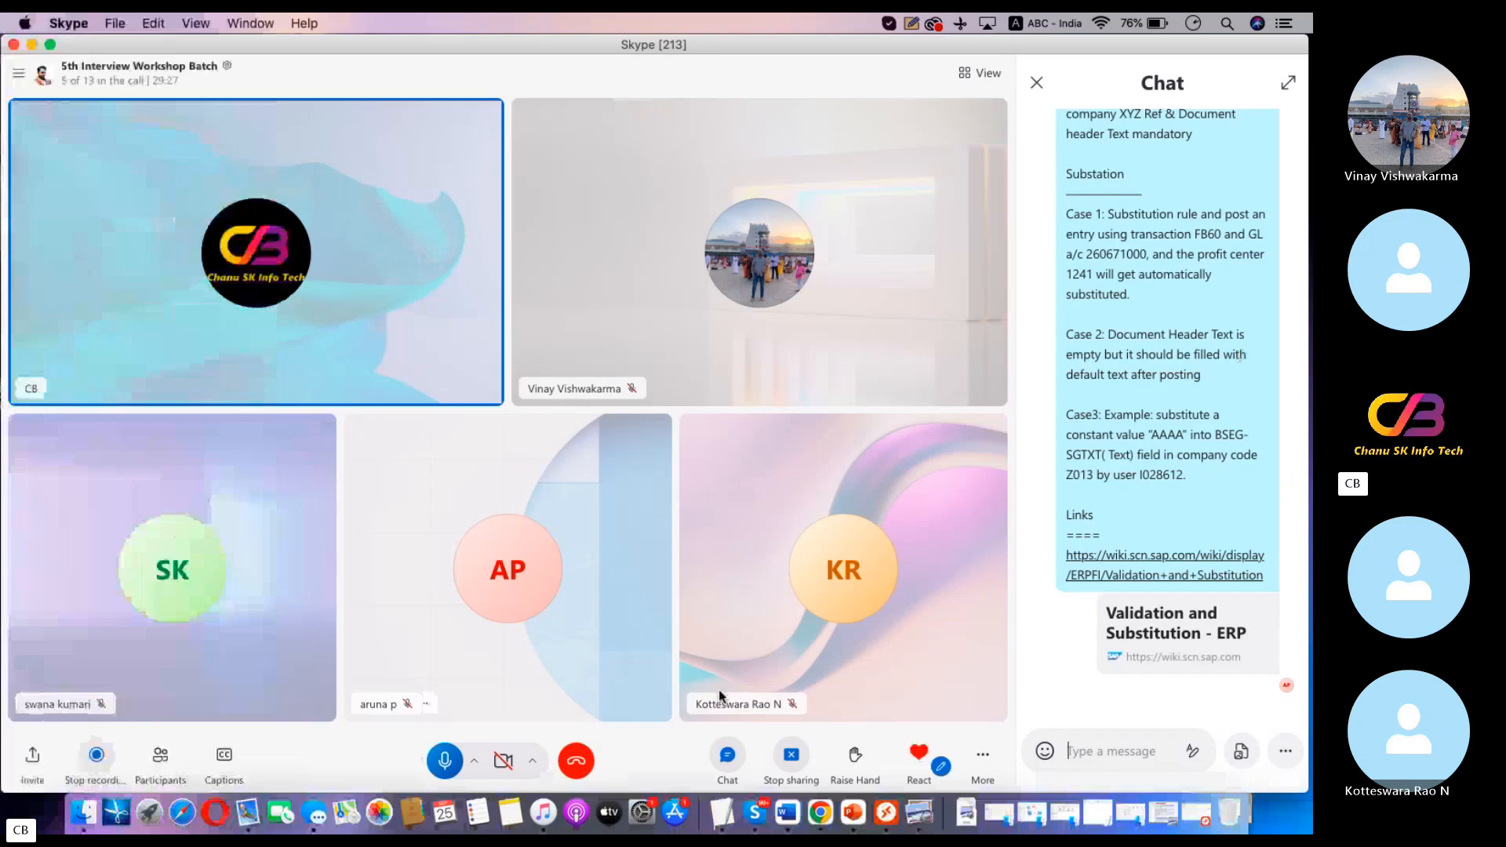
left_click(891, 788)
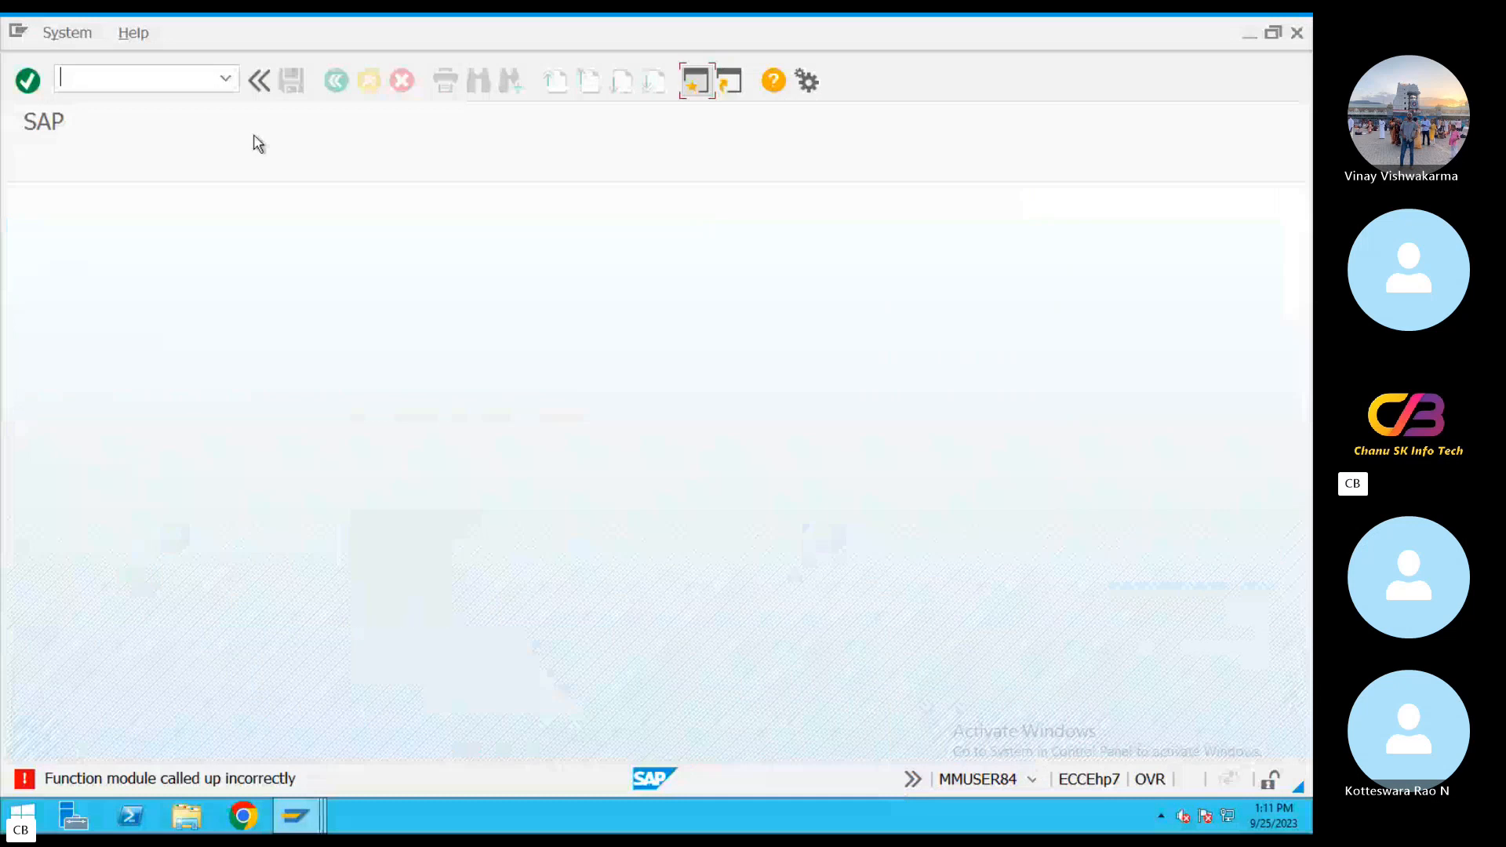
type("/nob28")
key("Return")
left_click(271, 673)
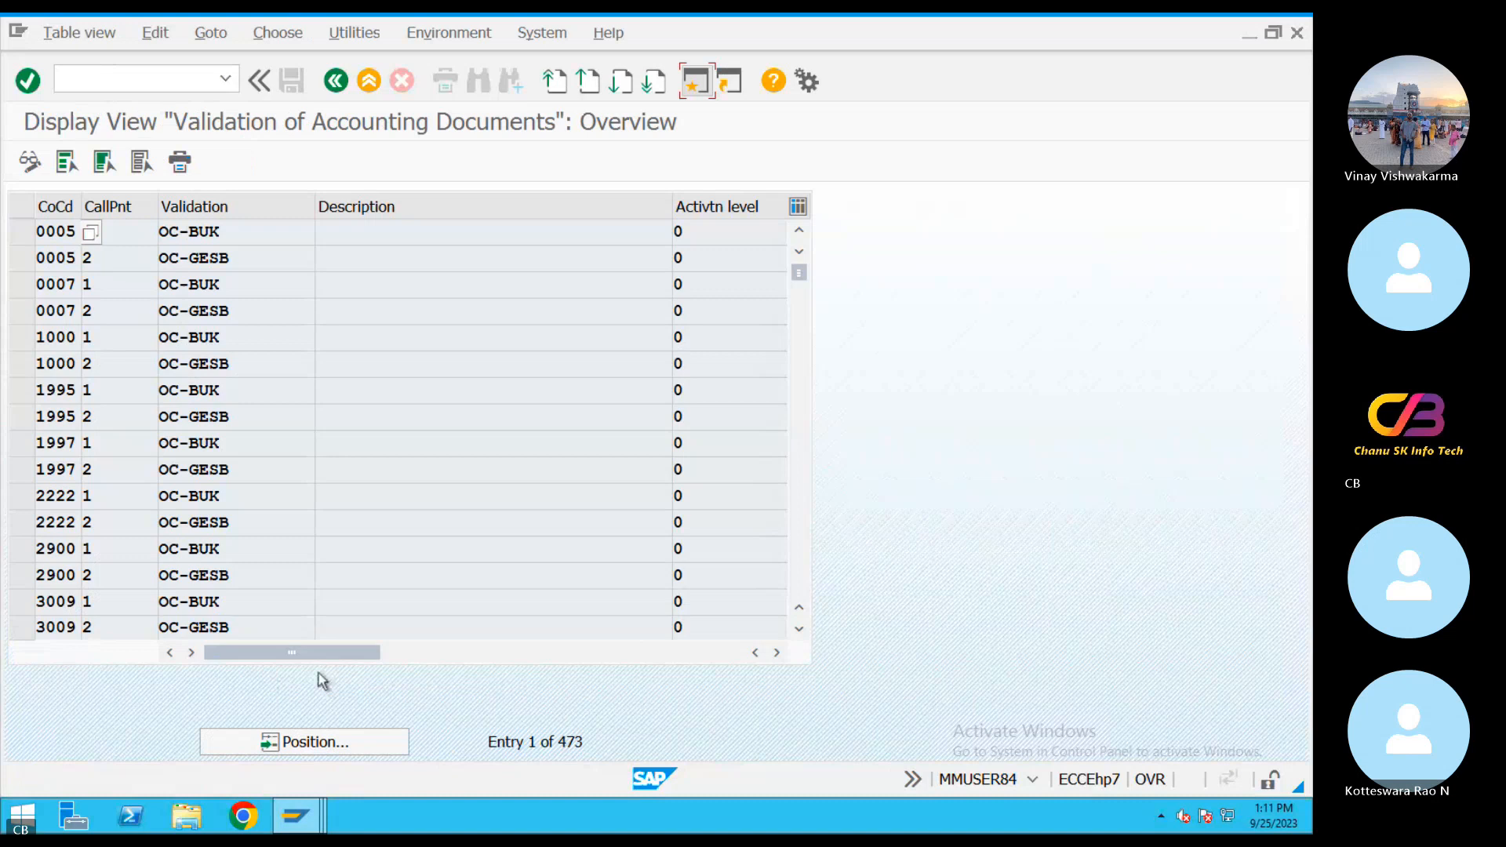
Leave the assignment overview and open validation maintenance with transaction GGB0.
left_click(337, 82)
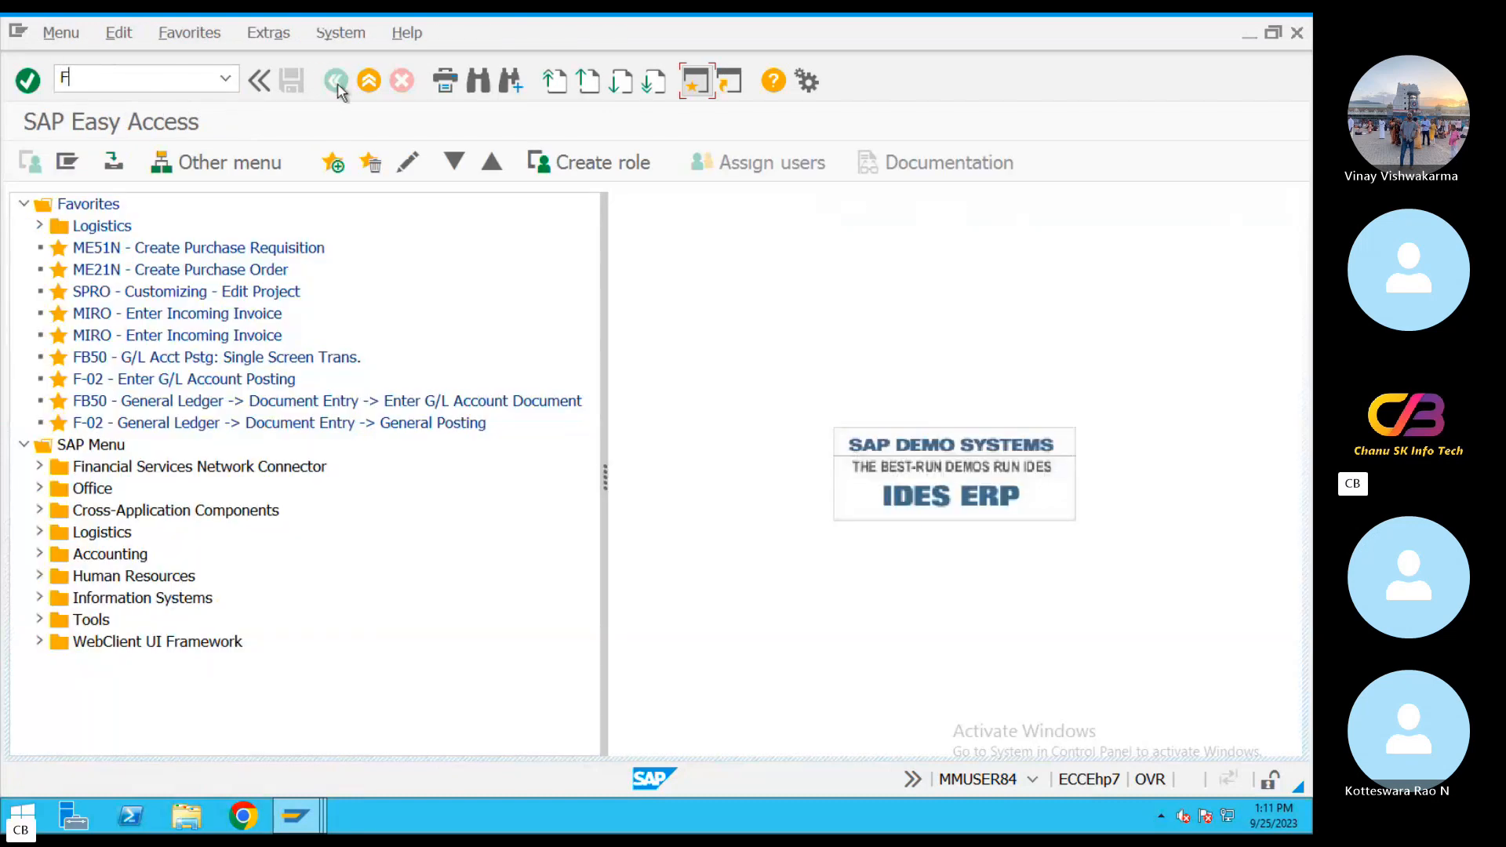
key("BackSpace")
type("GGB0")
key("Return")
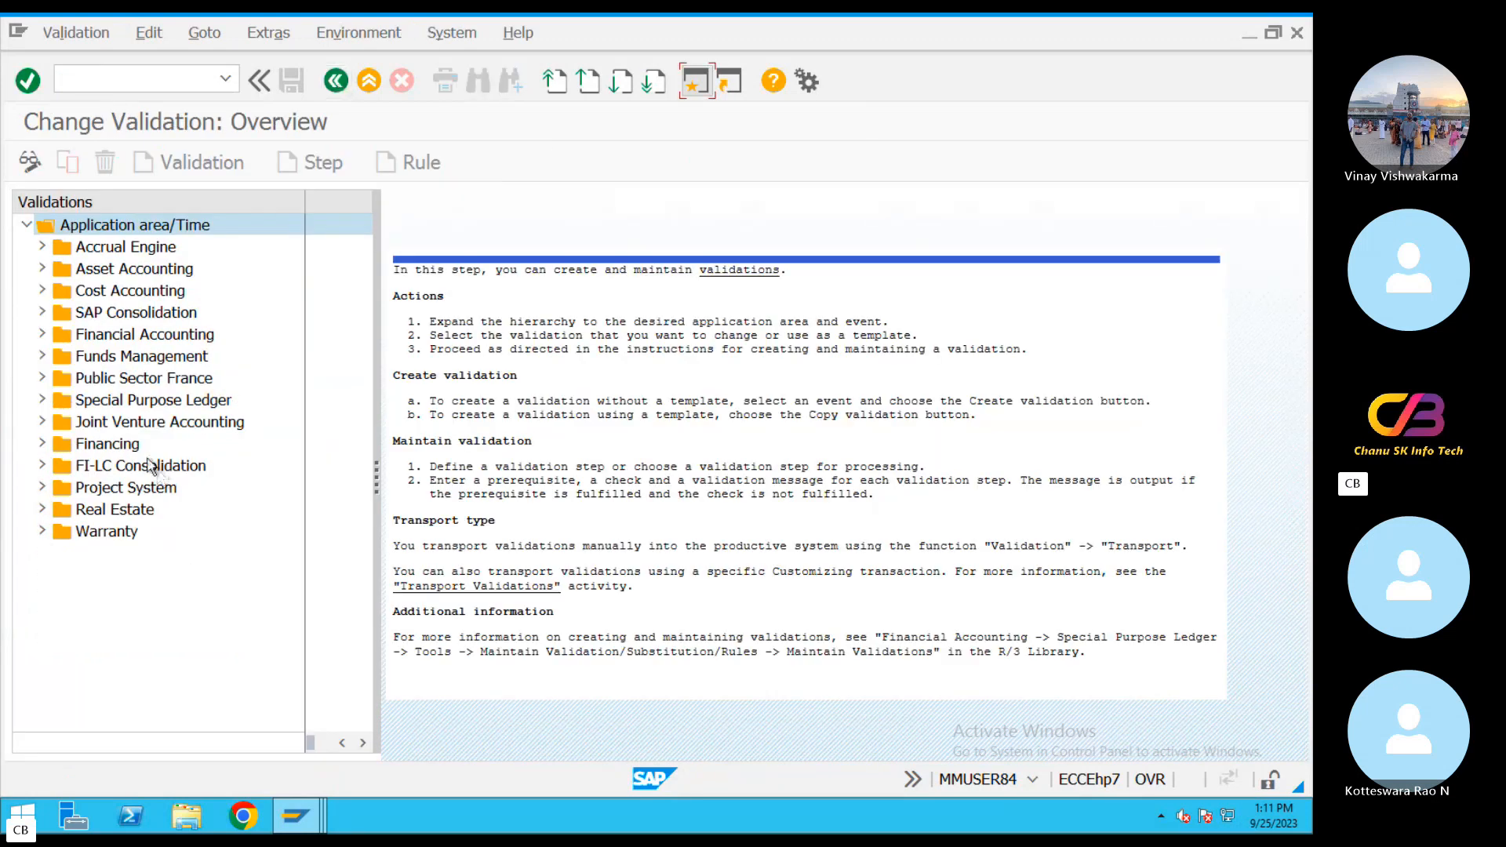
Expand Financial Accounting, check the validations under Document header, and expand Line Item to list its validations.
left_click(42, 334)
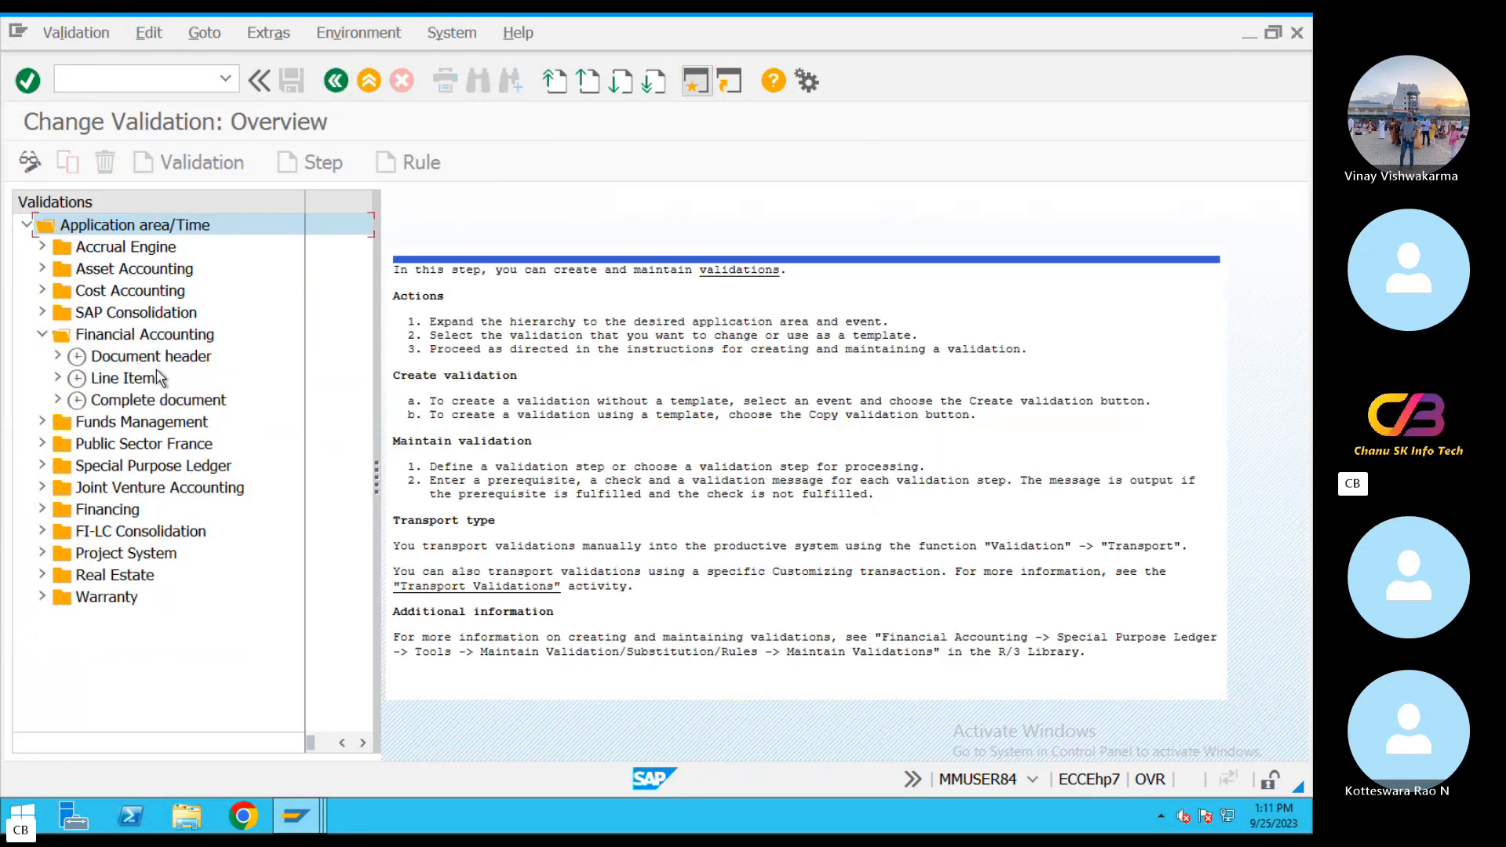
left_click(58, 357)
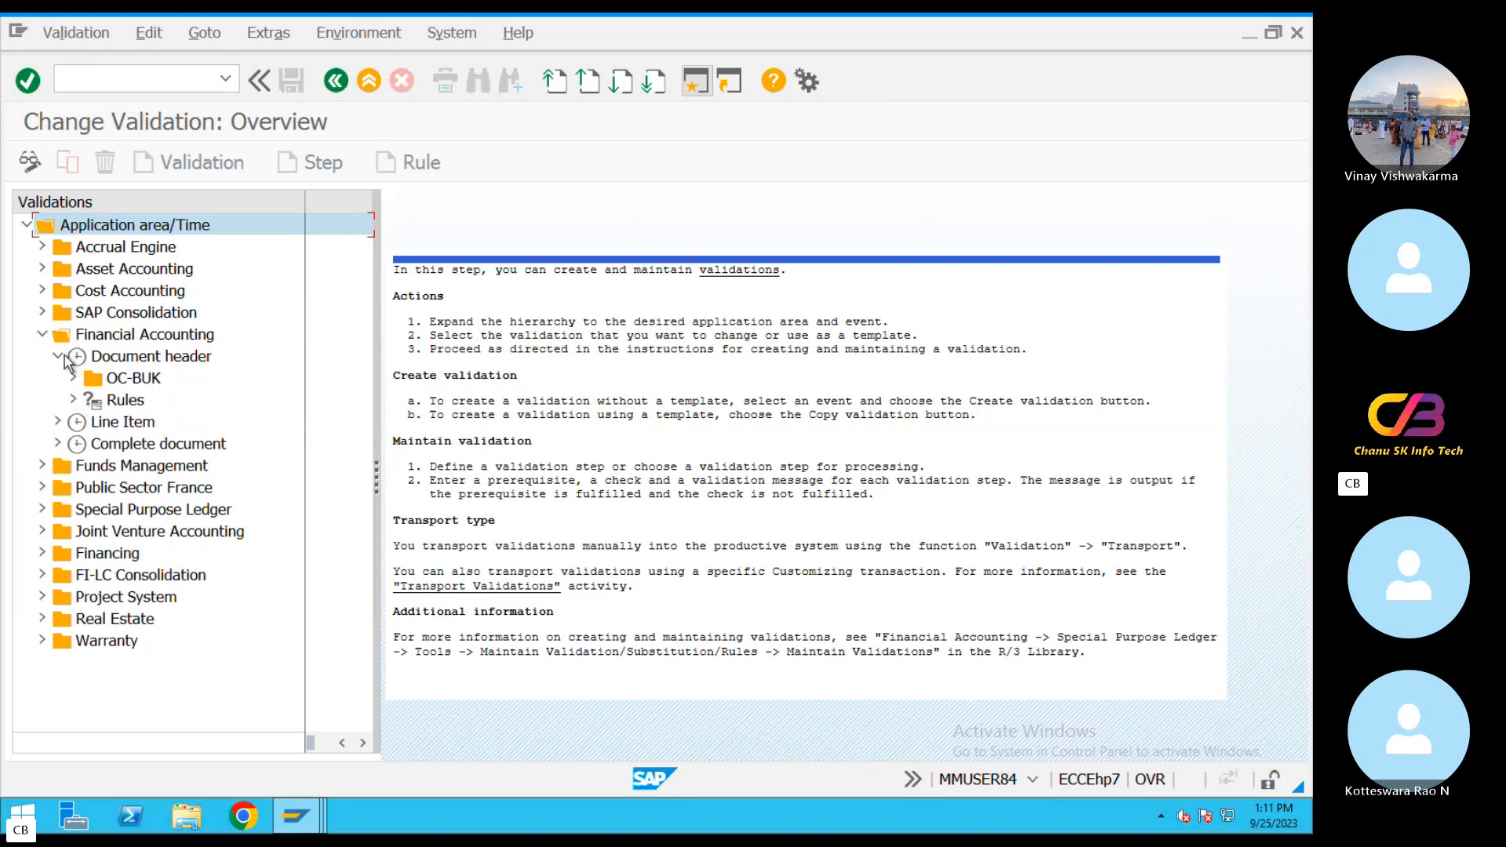
left_click(57, 357)
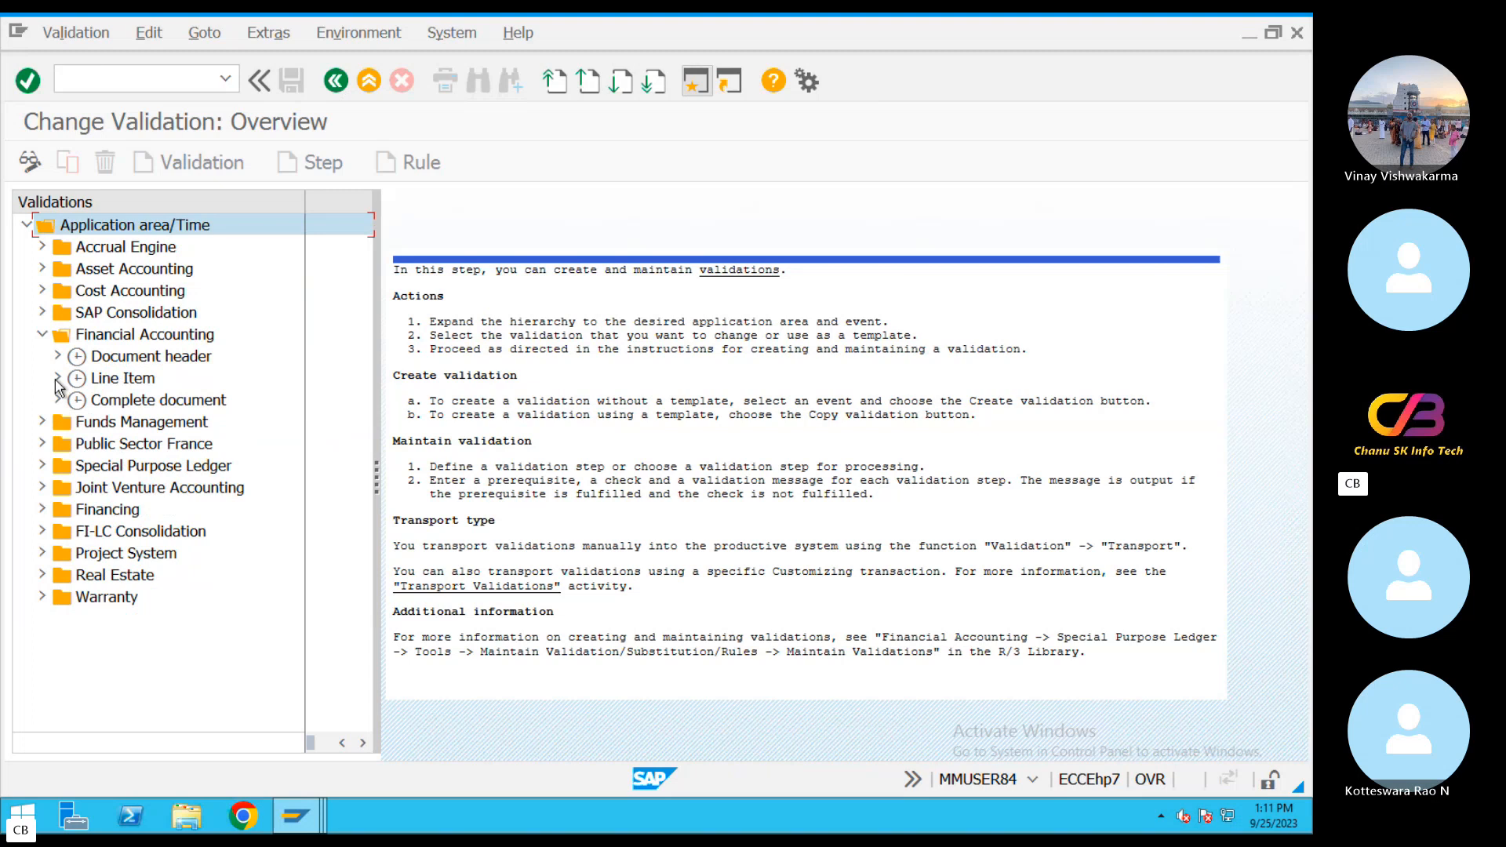
left_click(57, 378)
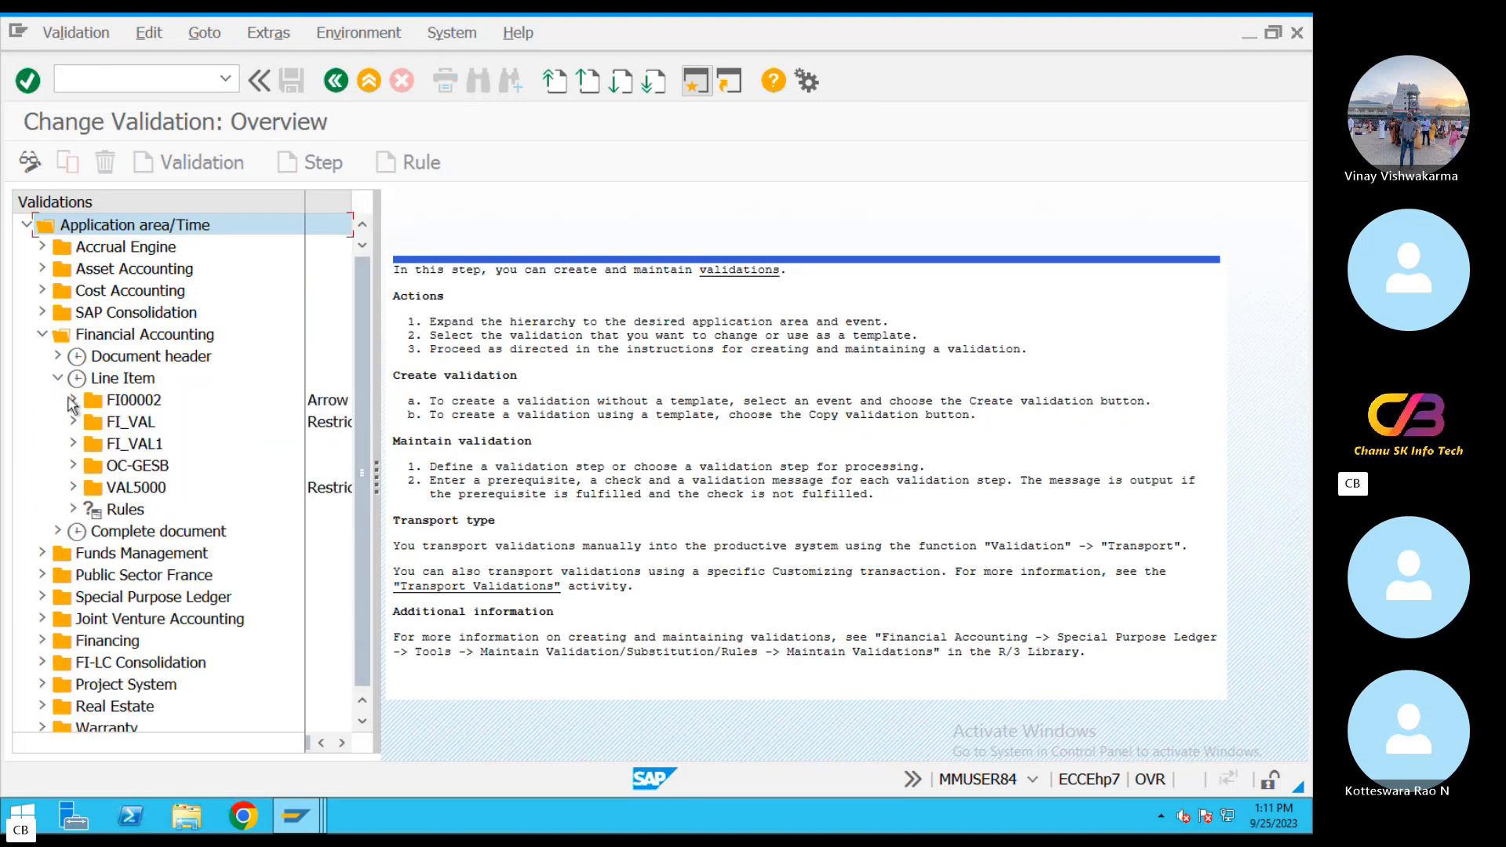
Expand line-item validation FI00002 and its Step 001, view its check formula, and try to open its prerequisite.
left_click(73, 400)
left_click(89, 423)
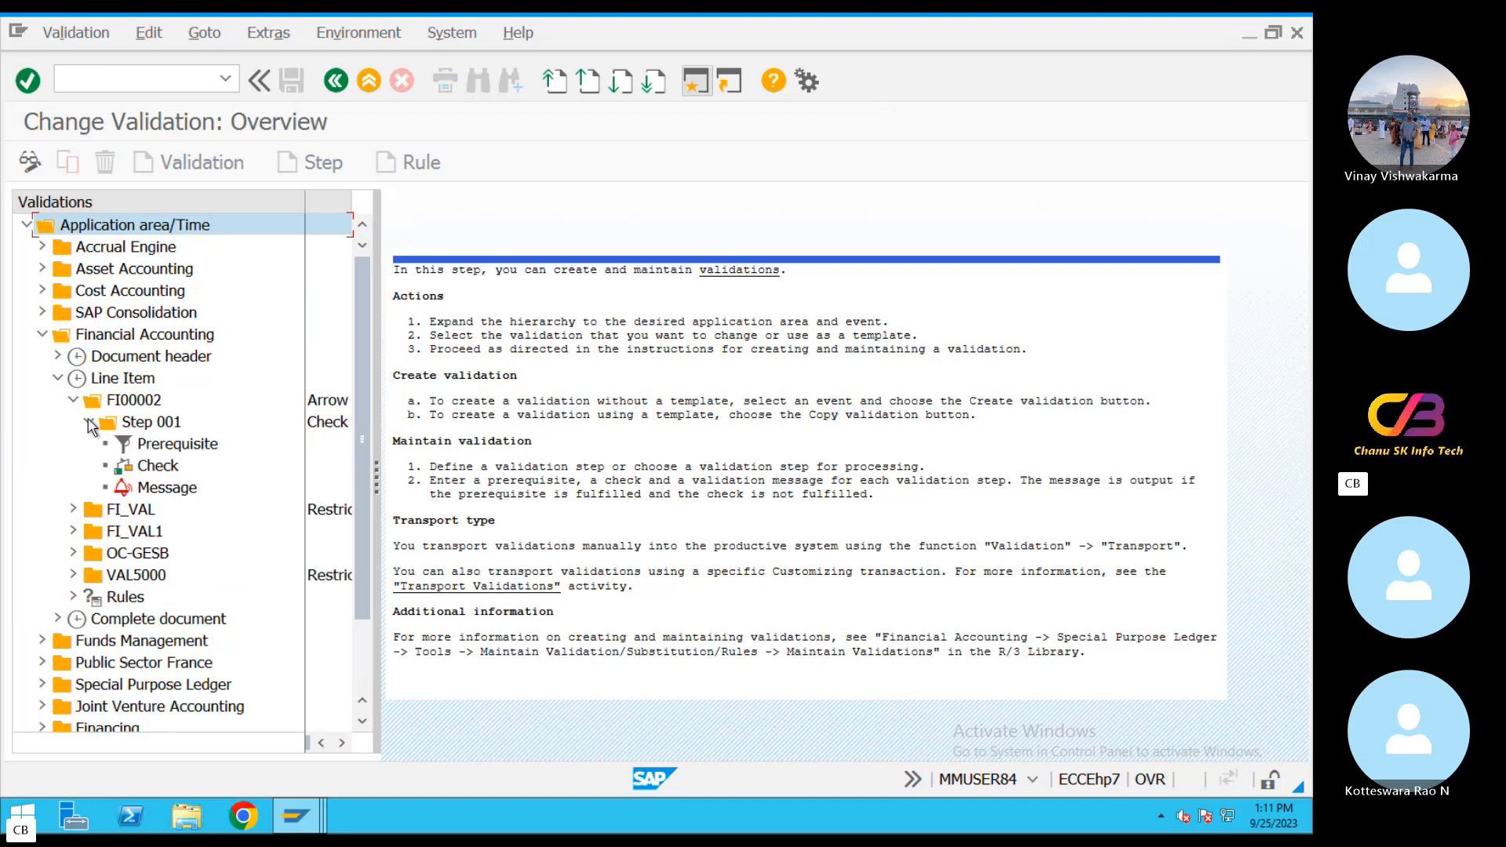
double_click(171, 454)
double_click(161, 467)
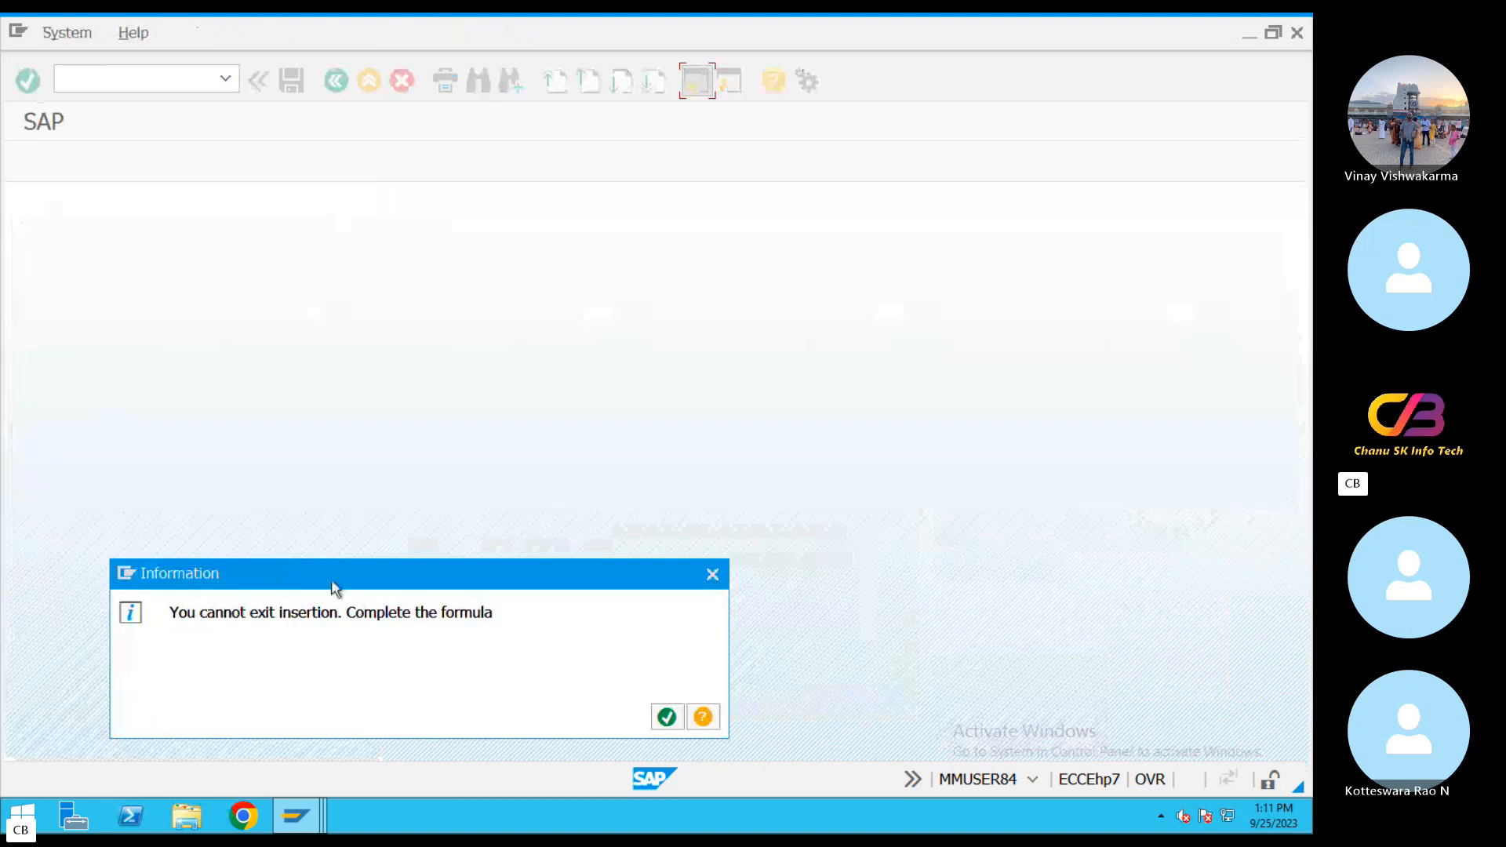
left_click(667, 717)
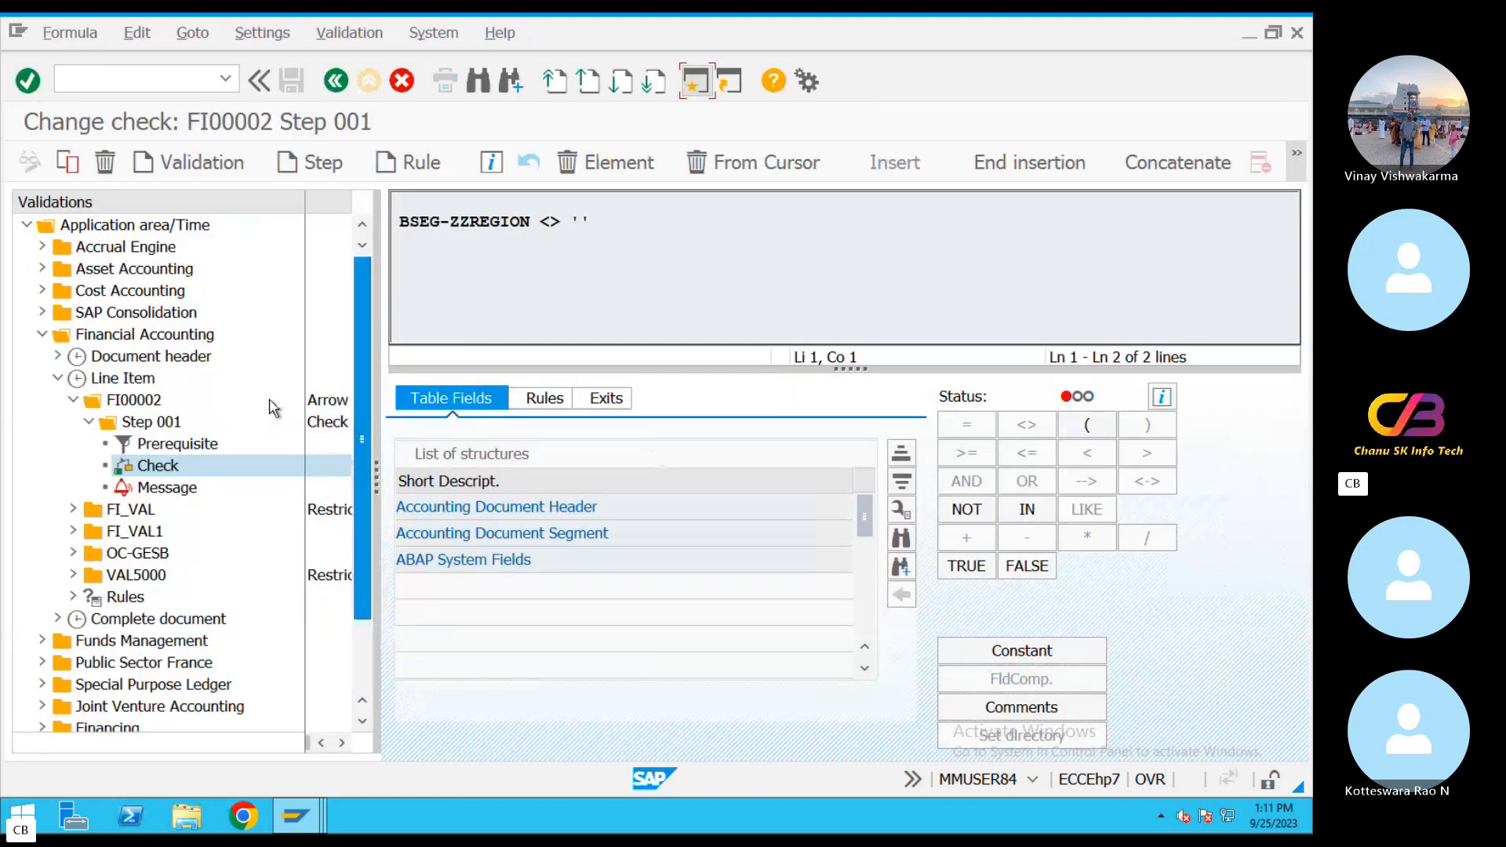
double_click(179, 444)
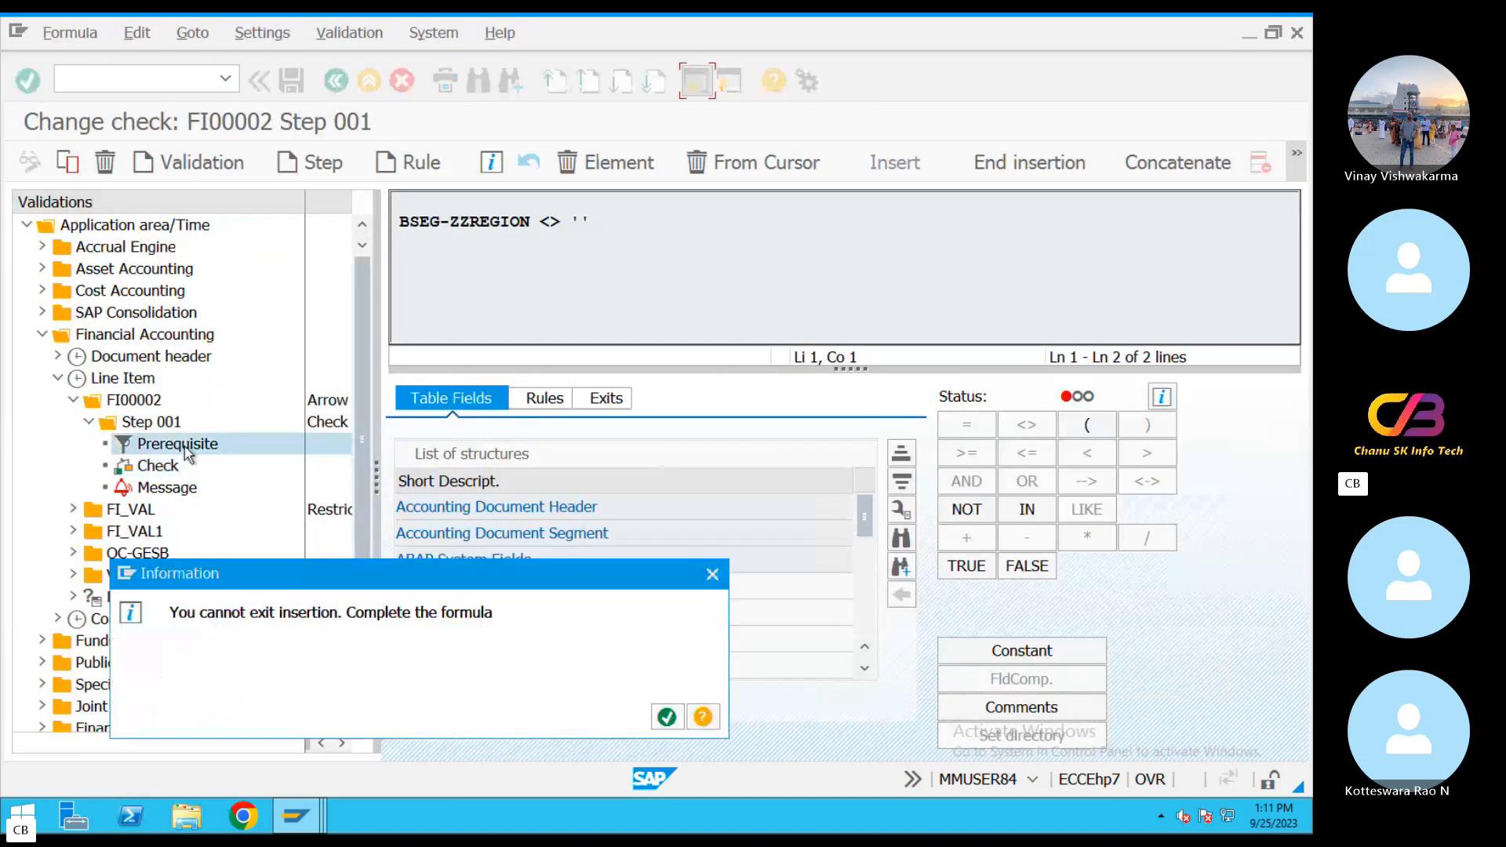
left_click(713, 574)
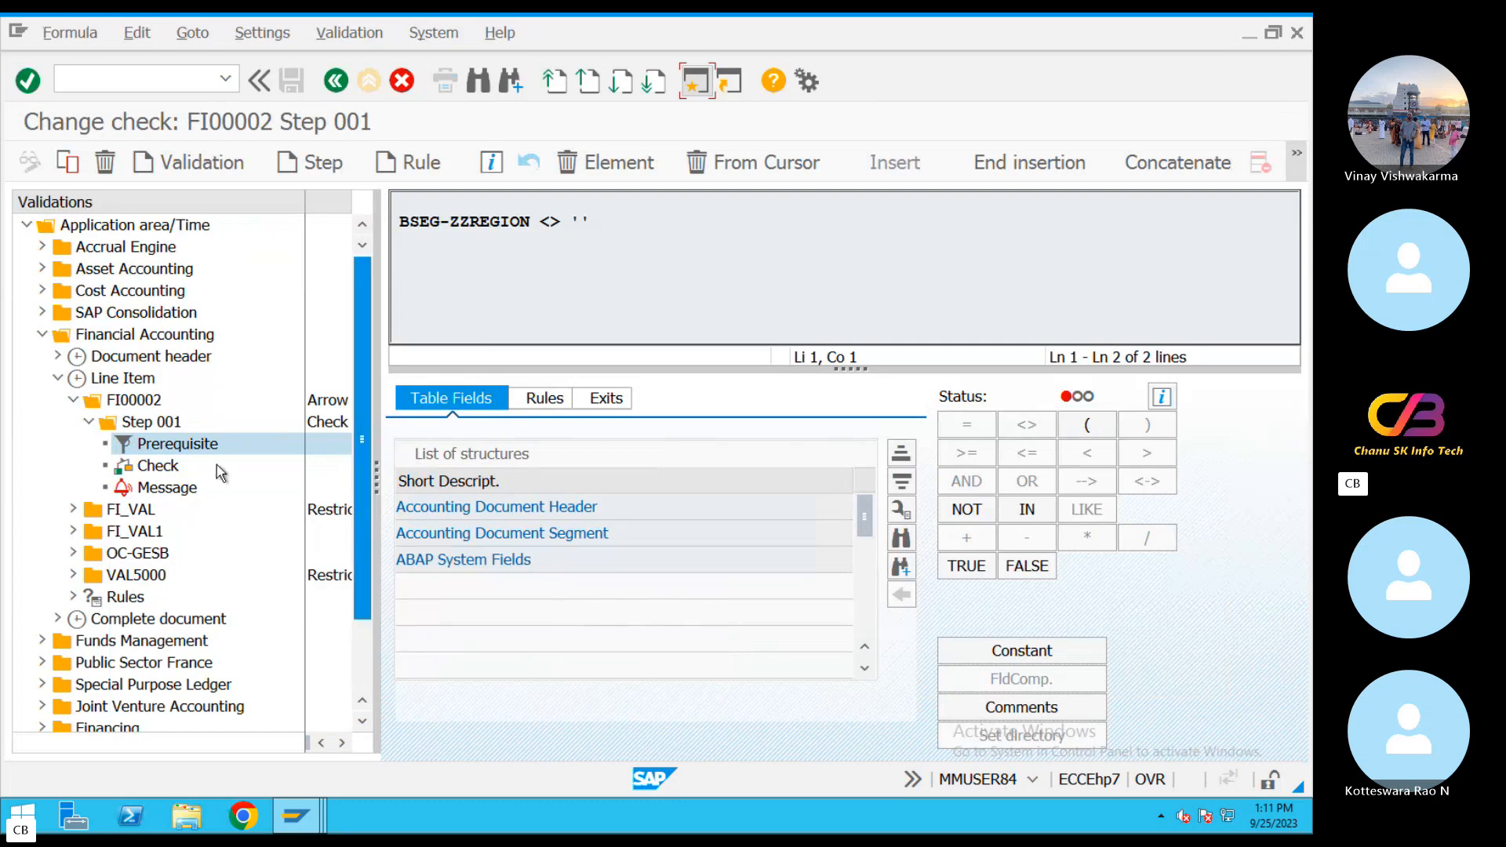
left_click(171, 468)
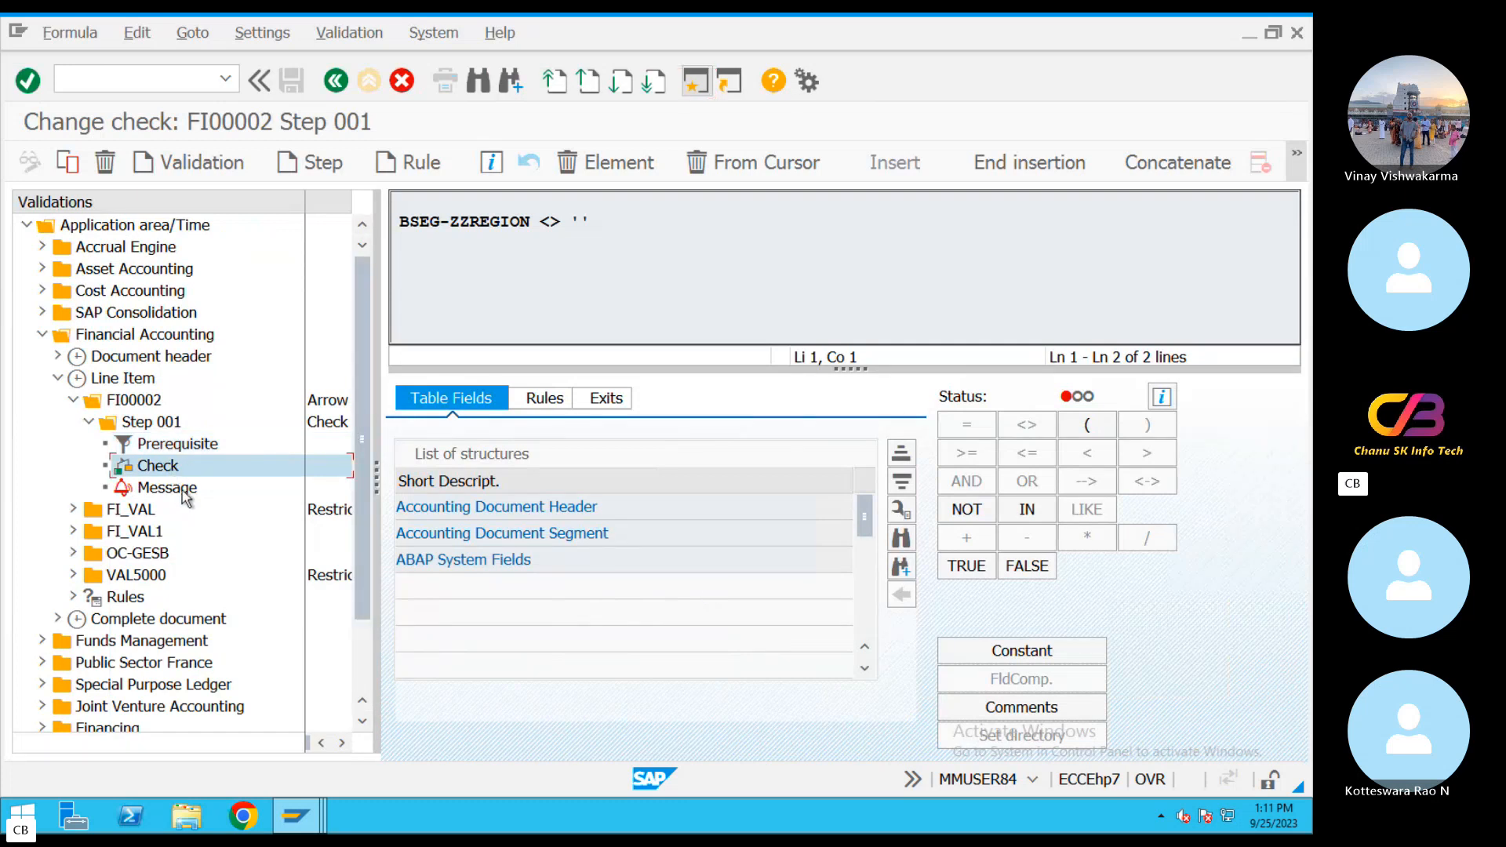
Switch to the TextEdit notes and highlight Case 2 about ZP documents not being posted manually.
key("ctrl+Left")
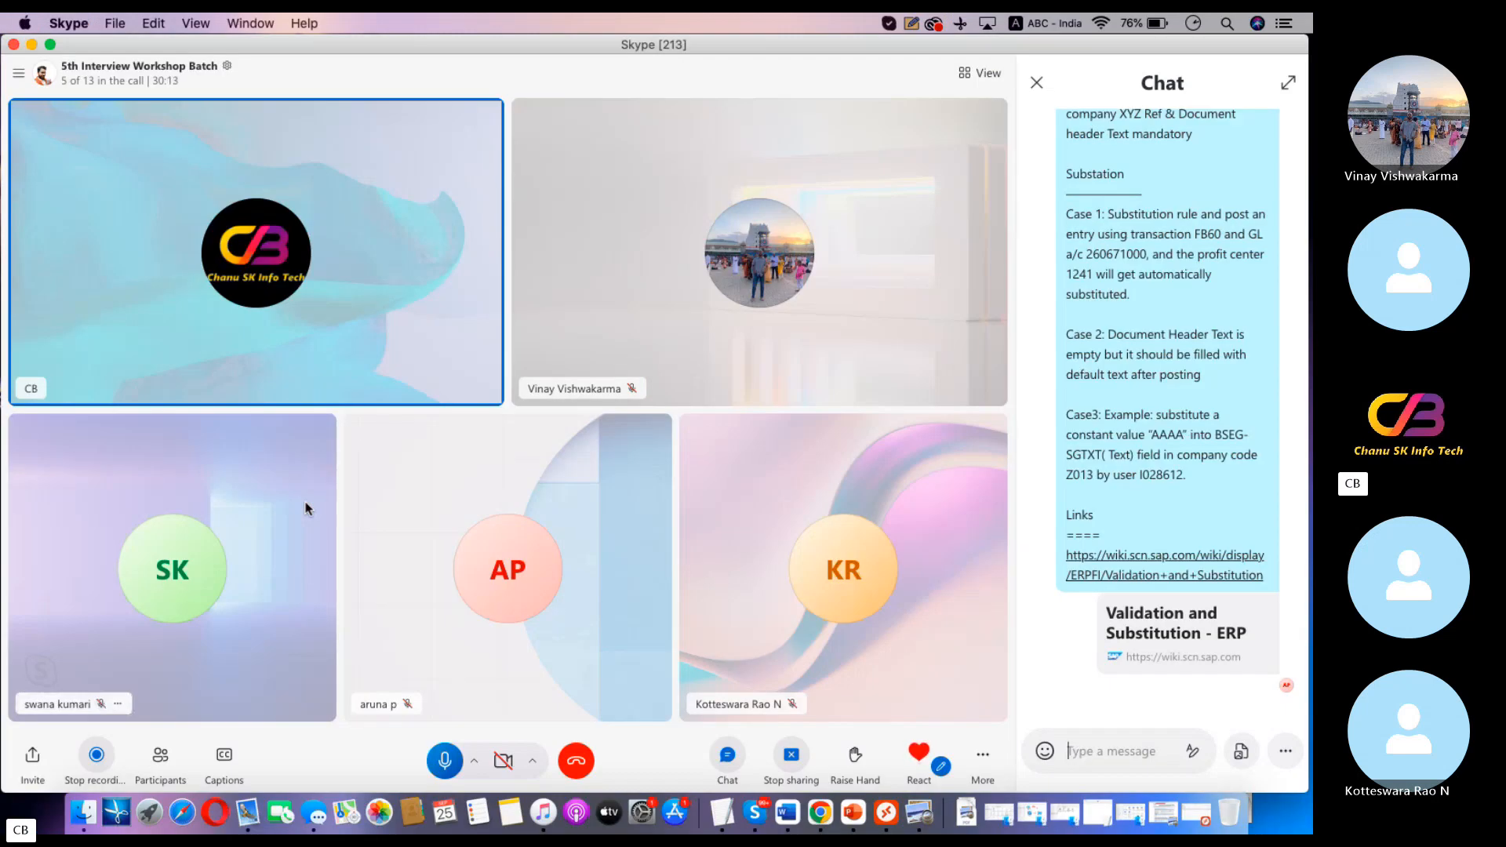
left_click(723, 811)
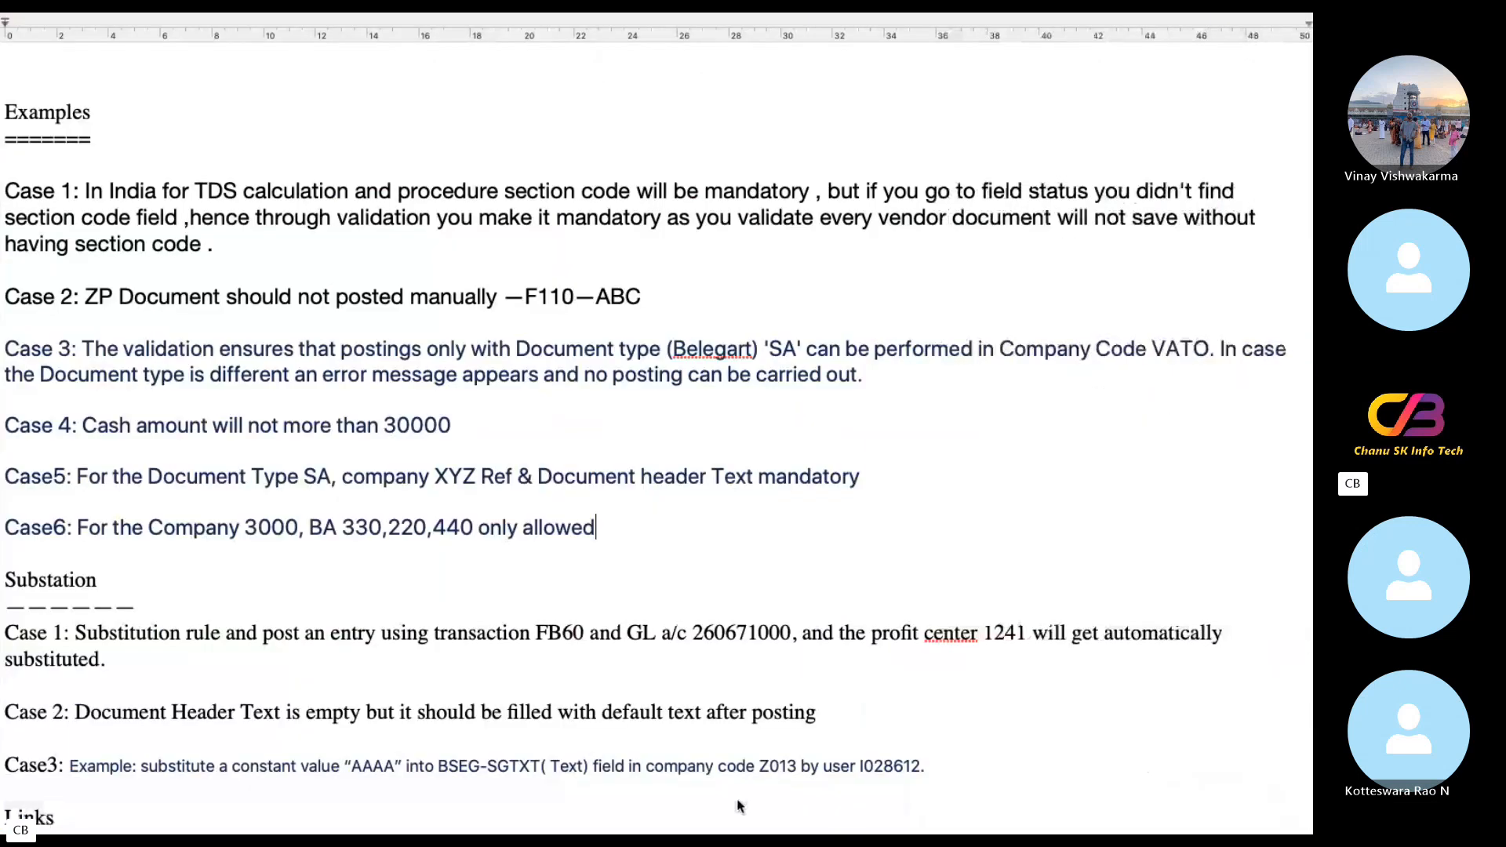
left_click_drag(100, 297, 502, 305)
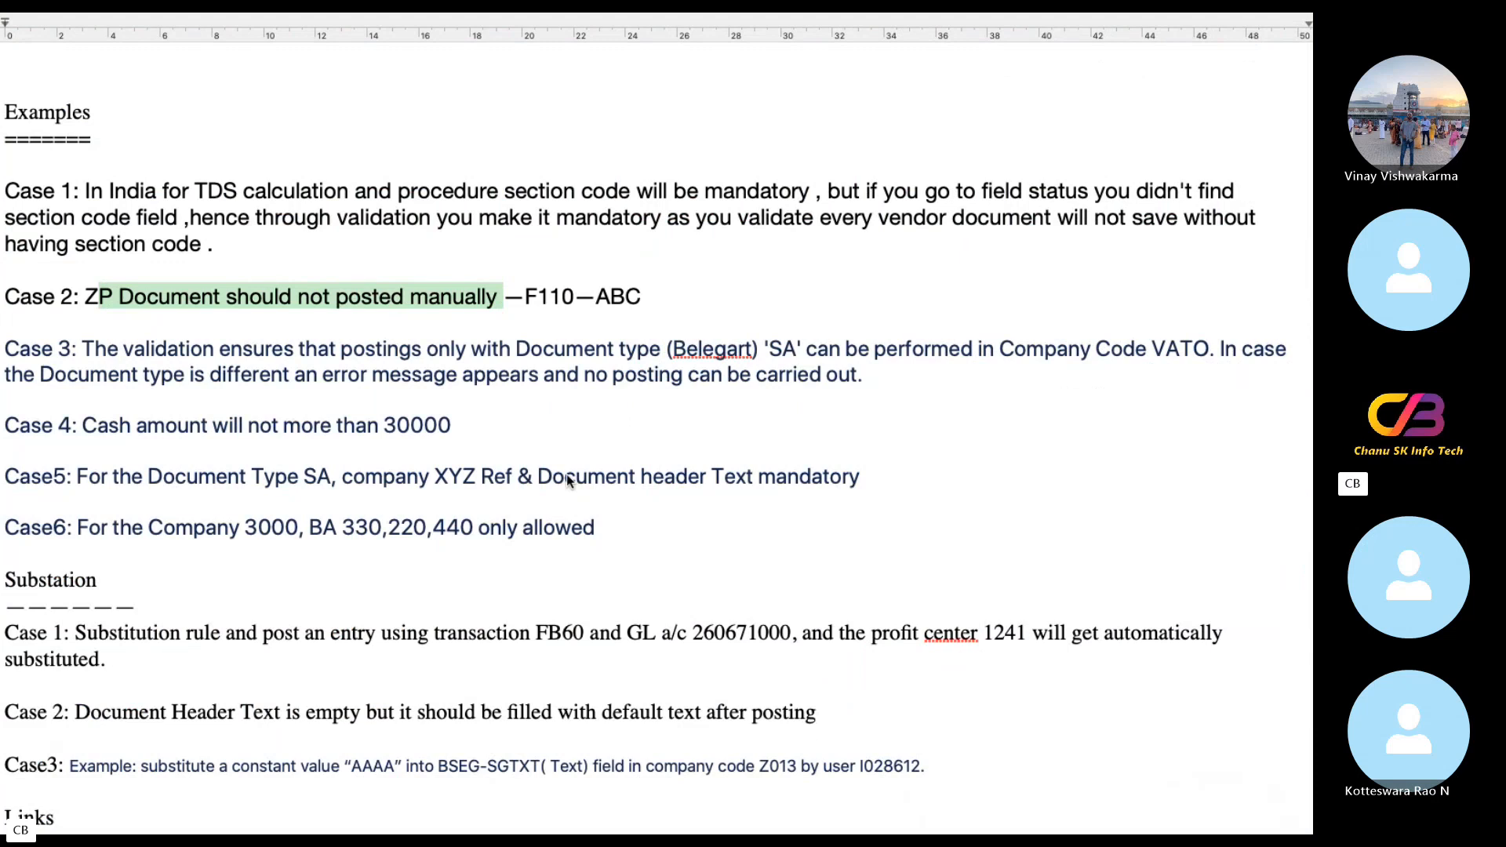
Switch to the Validation and Substitution wiki page in Chrome and highlight the Validation section with its three statements.
key("ctrl+Left")
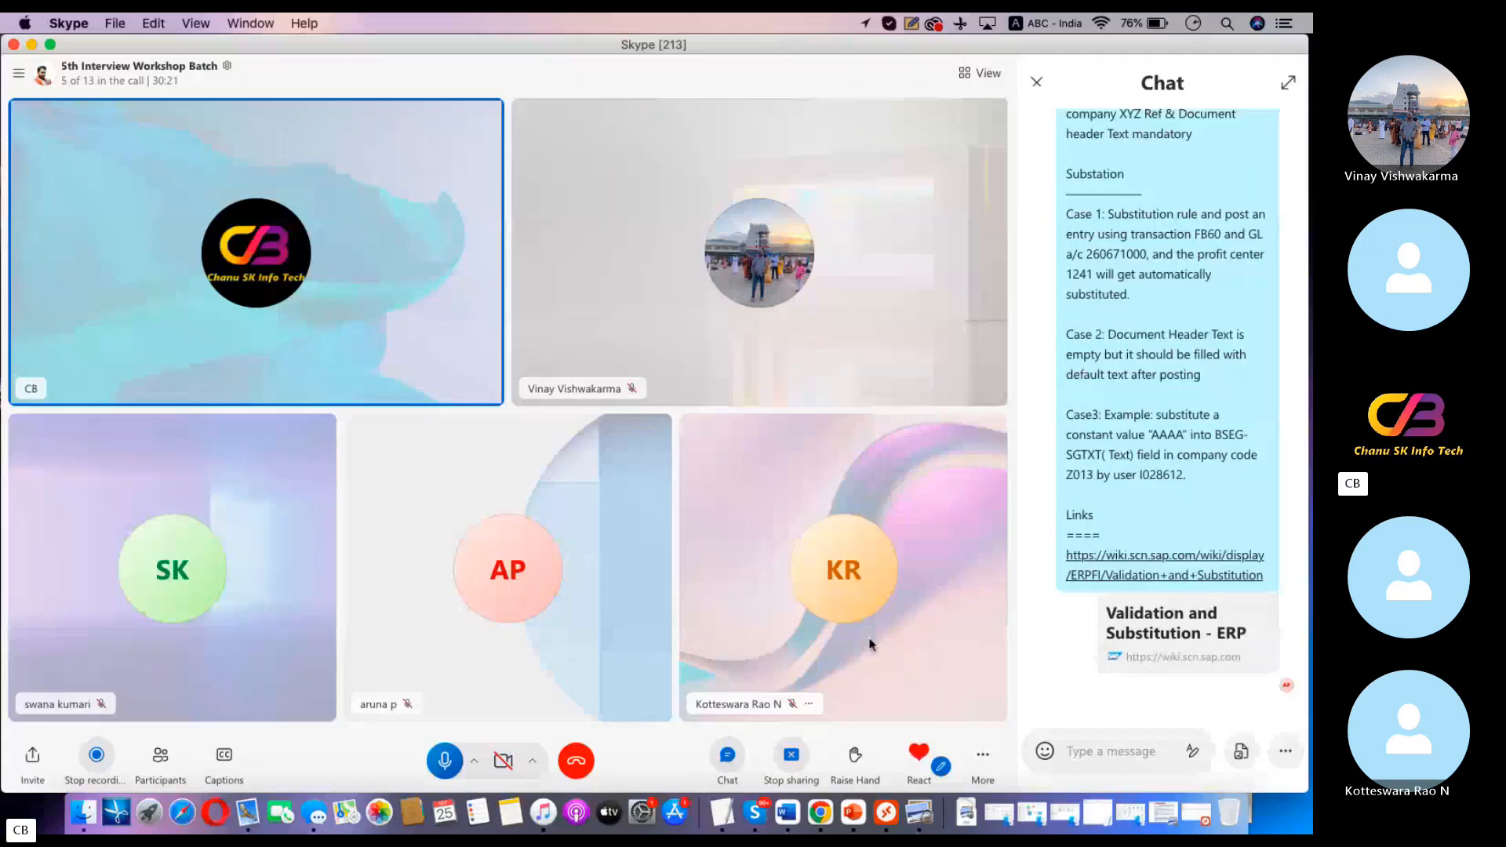
left_click(797, 773)
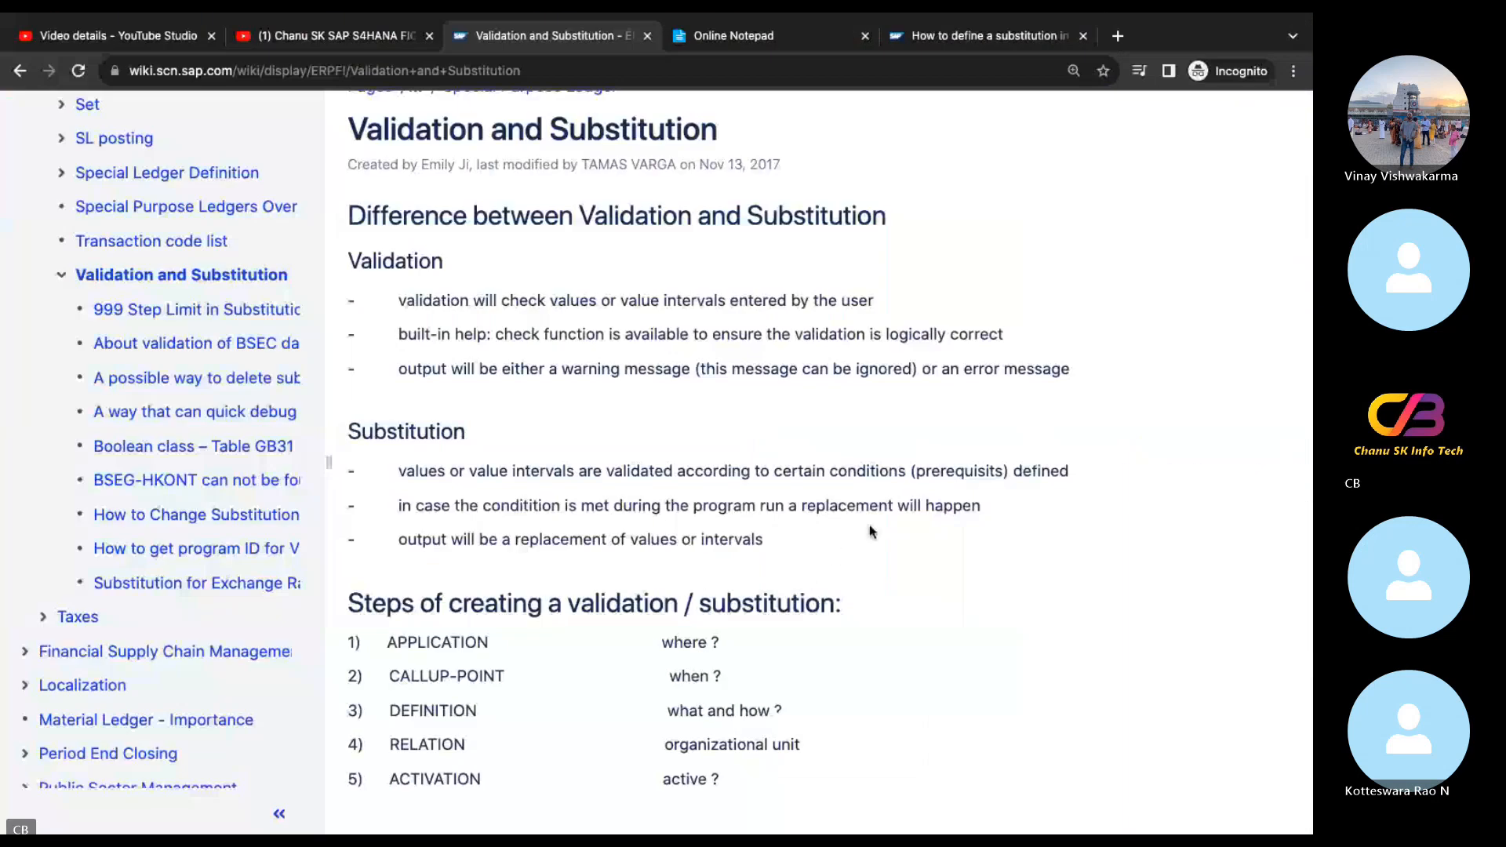
left_click_drag(1092, 378, 358, 281)
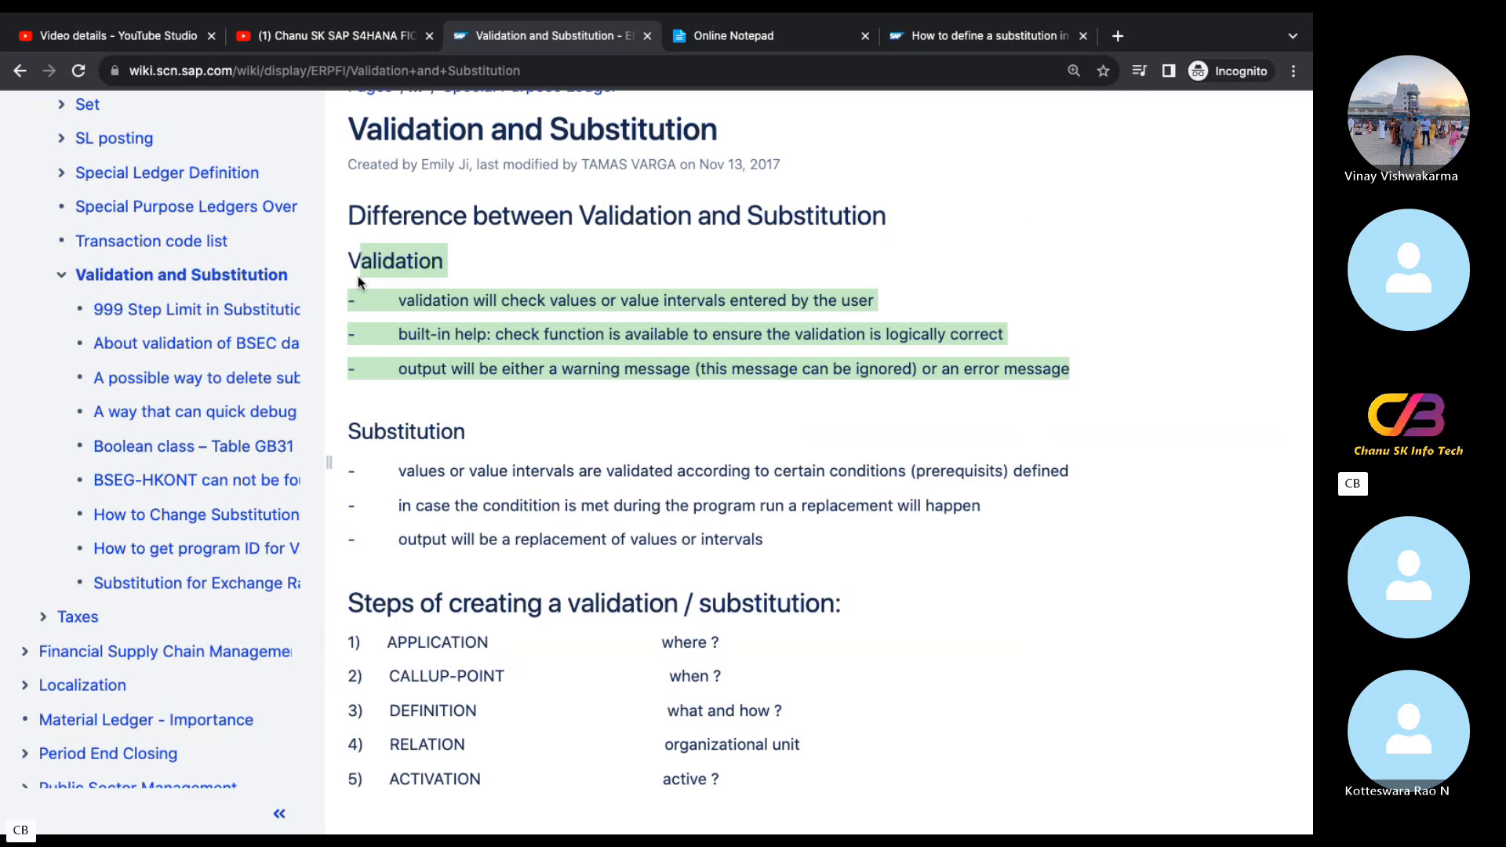
Minimize the windows covering the desktop and open Topics for practice.docx in Word at full screen.
key("ctrl+Left")
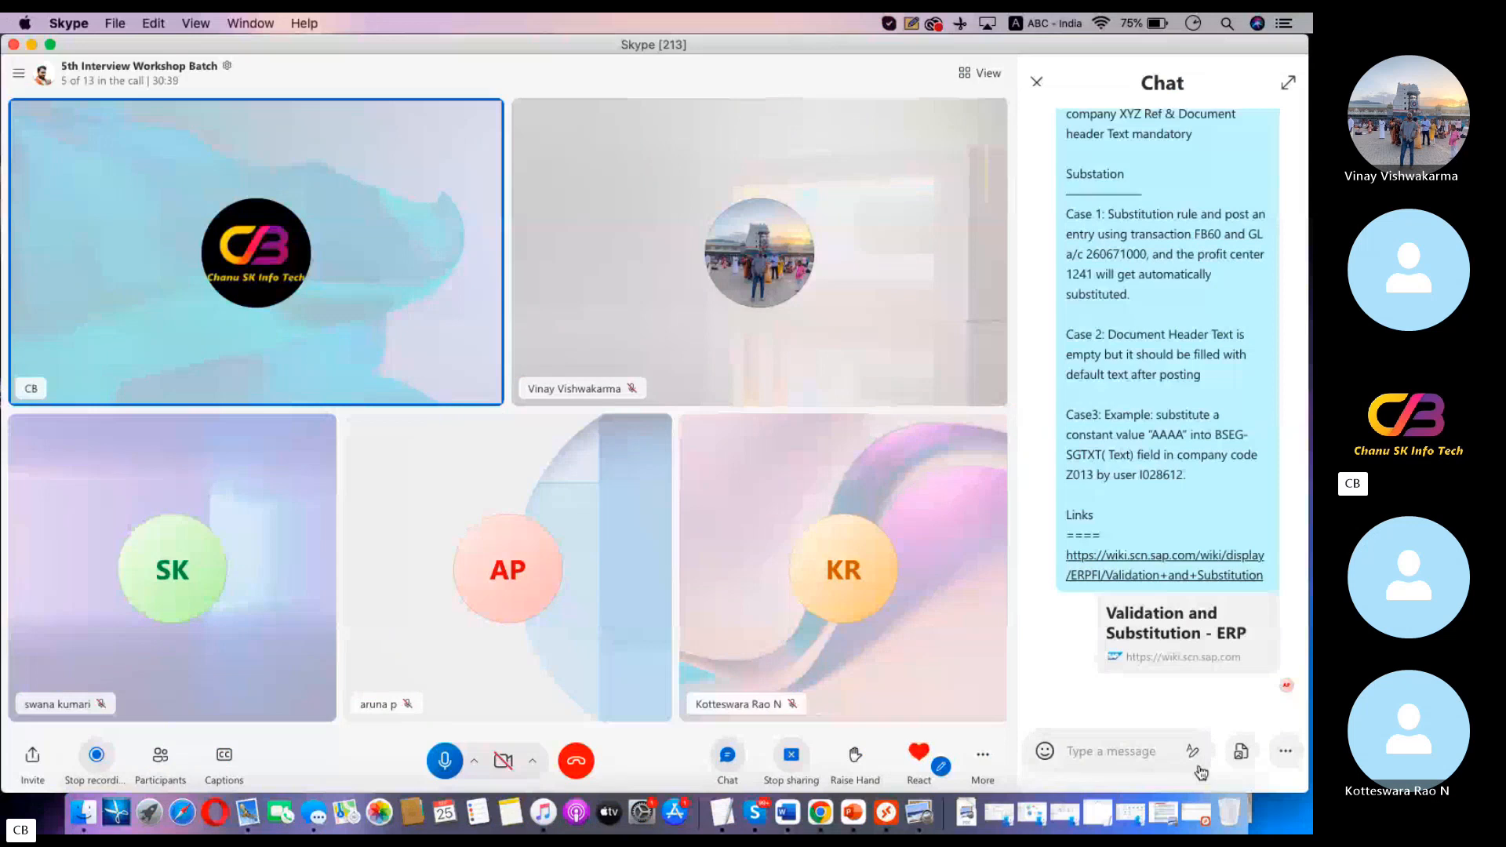
left_click(31, 45)
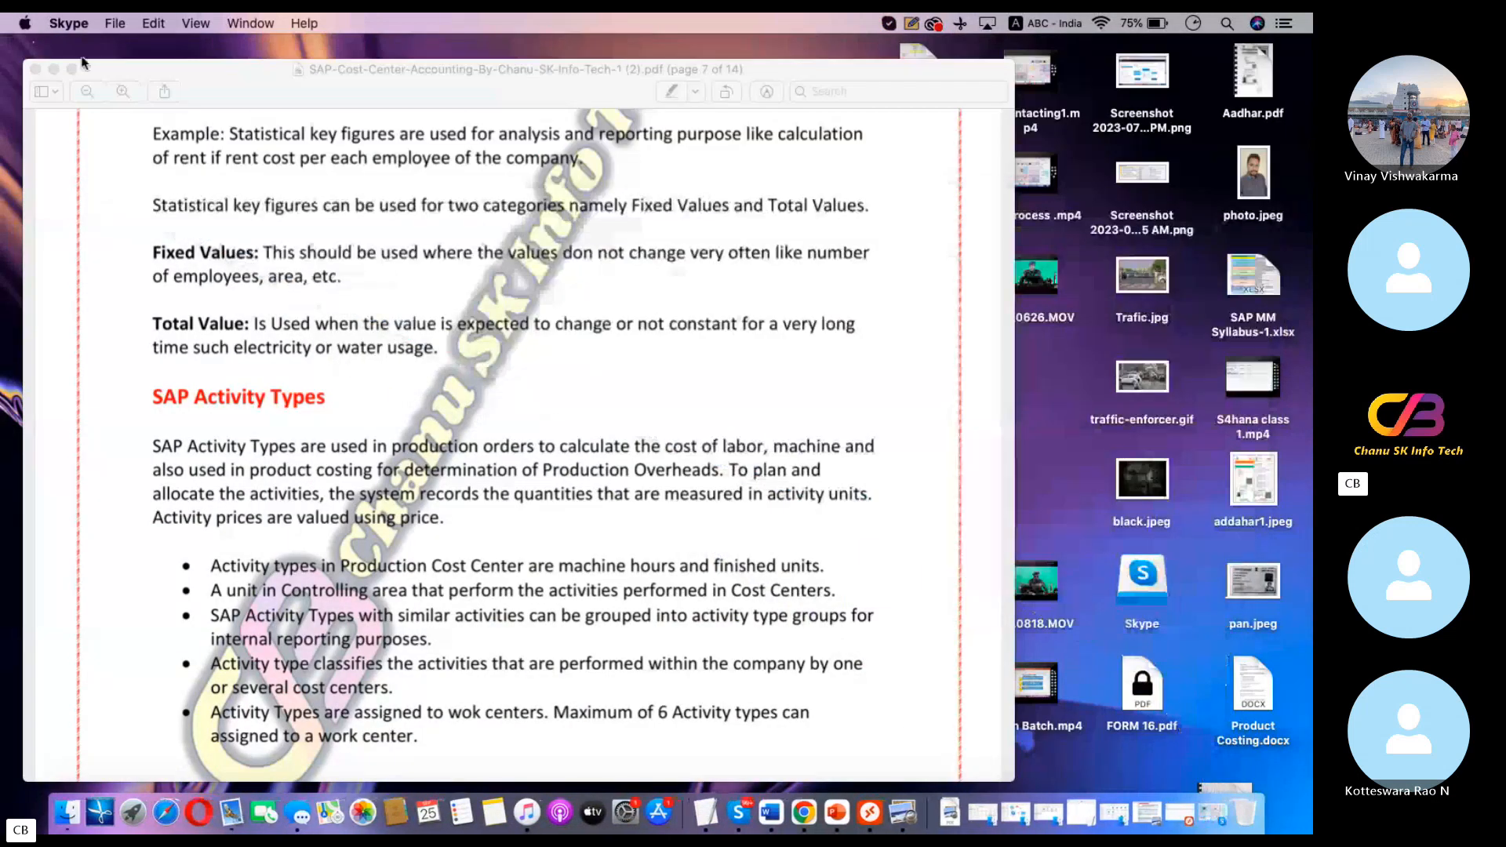
left_click(54, 69)
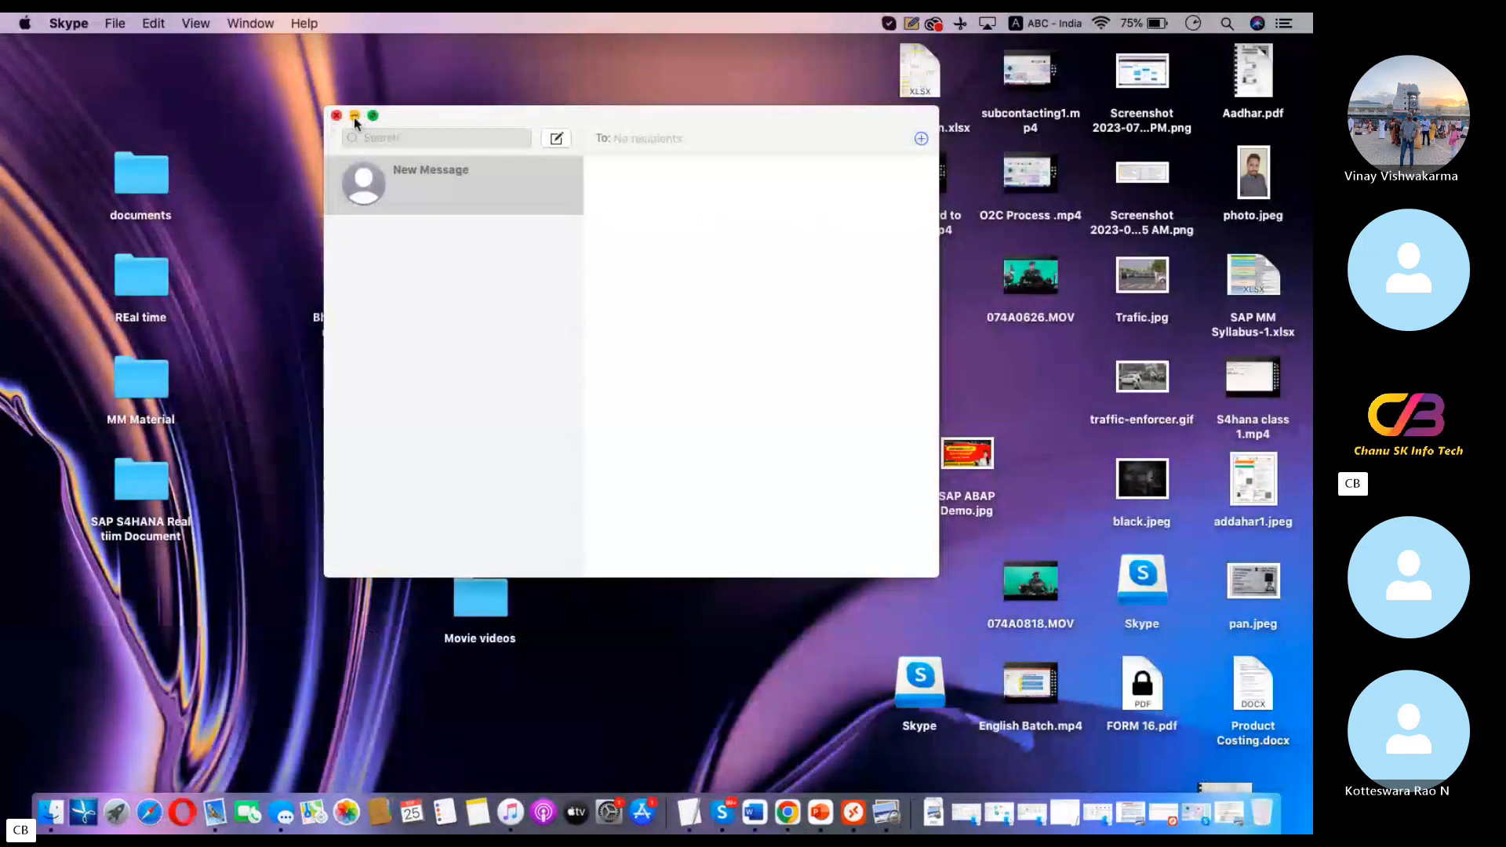
left_click(354, 116)
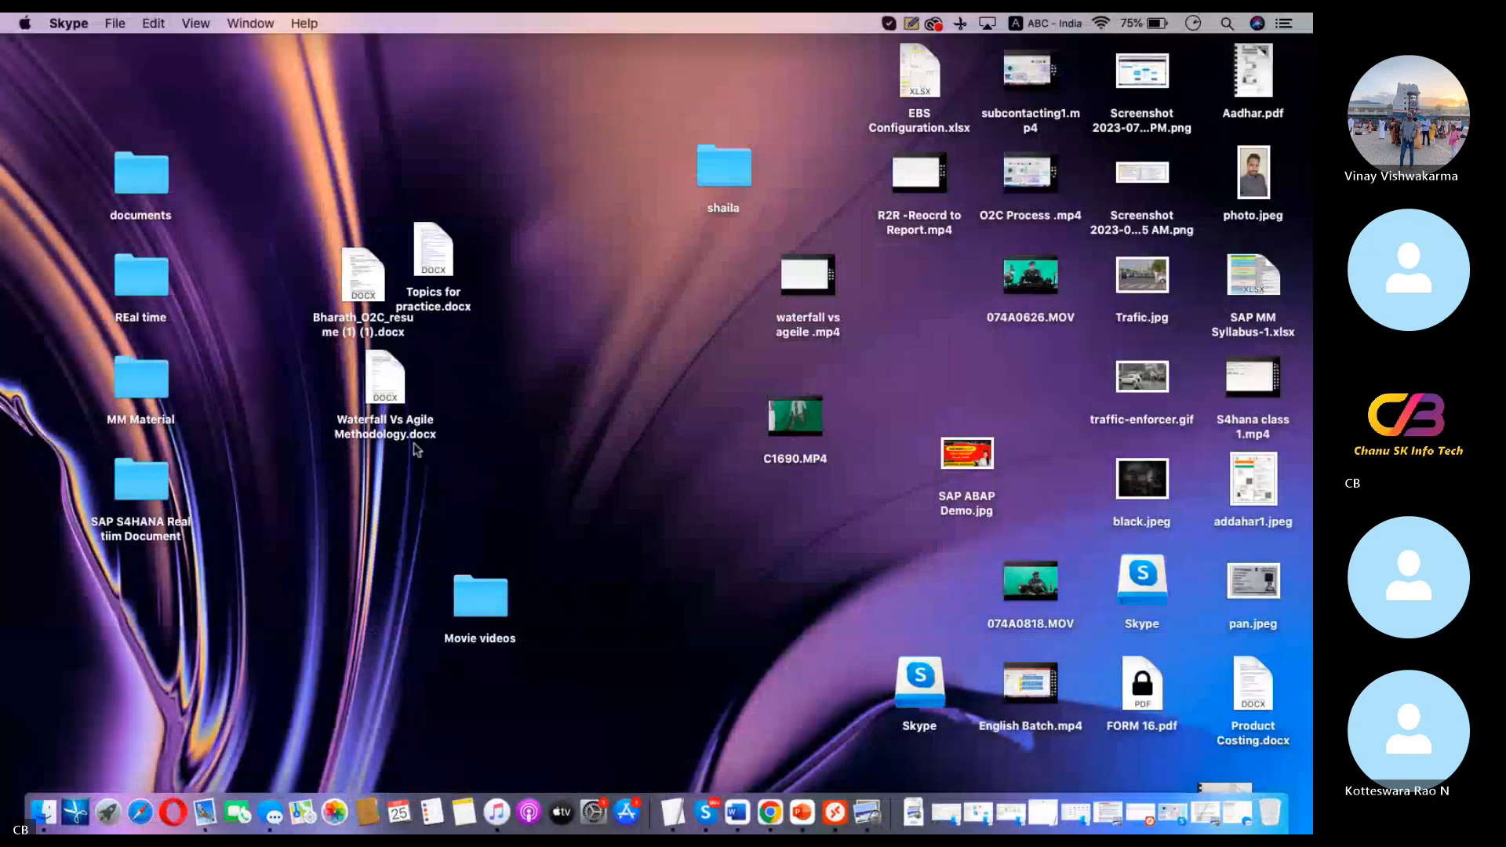
double_click(429, 269)
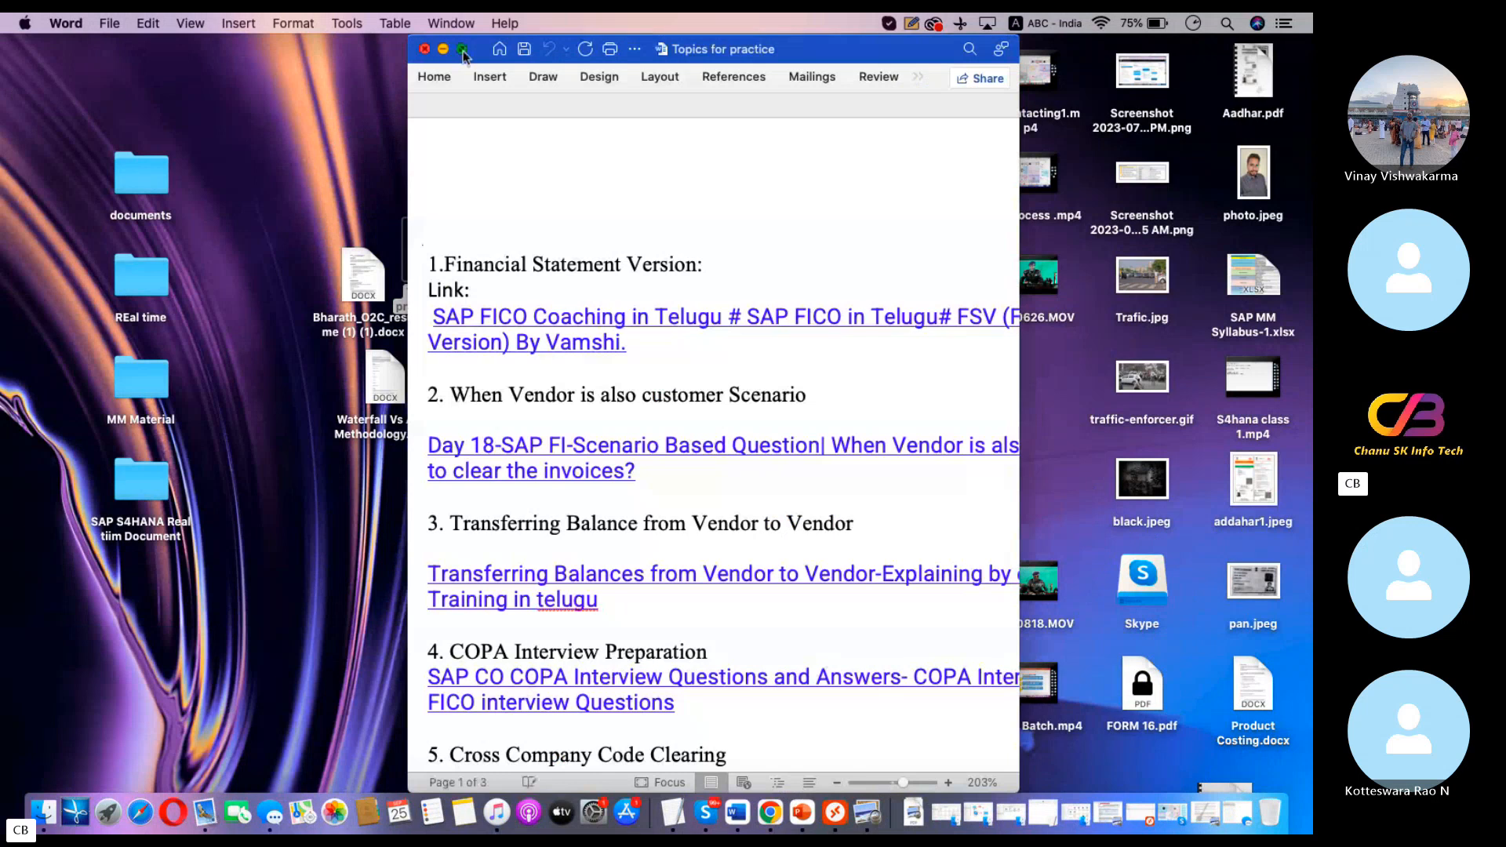
left_click(463, 49)
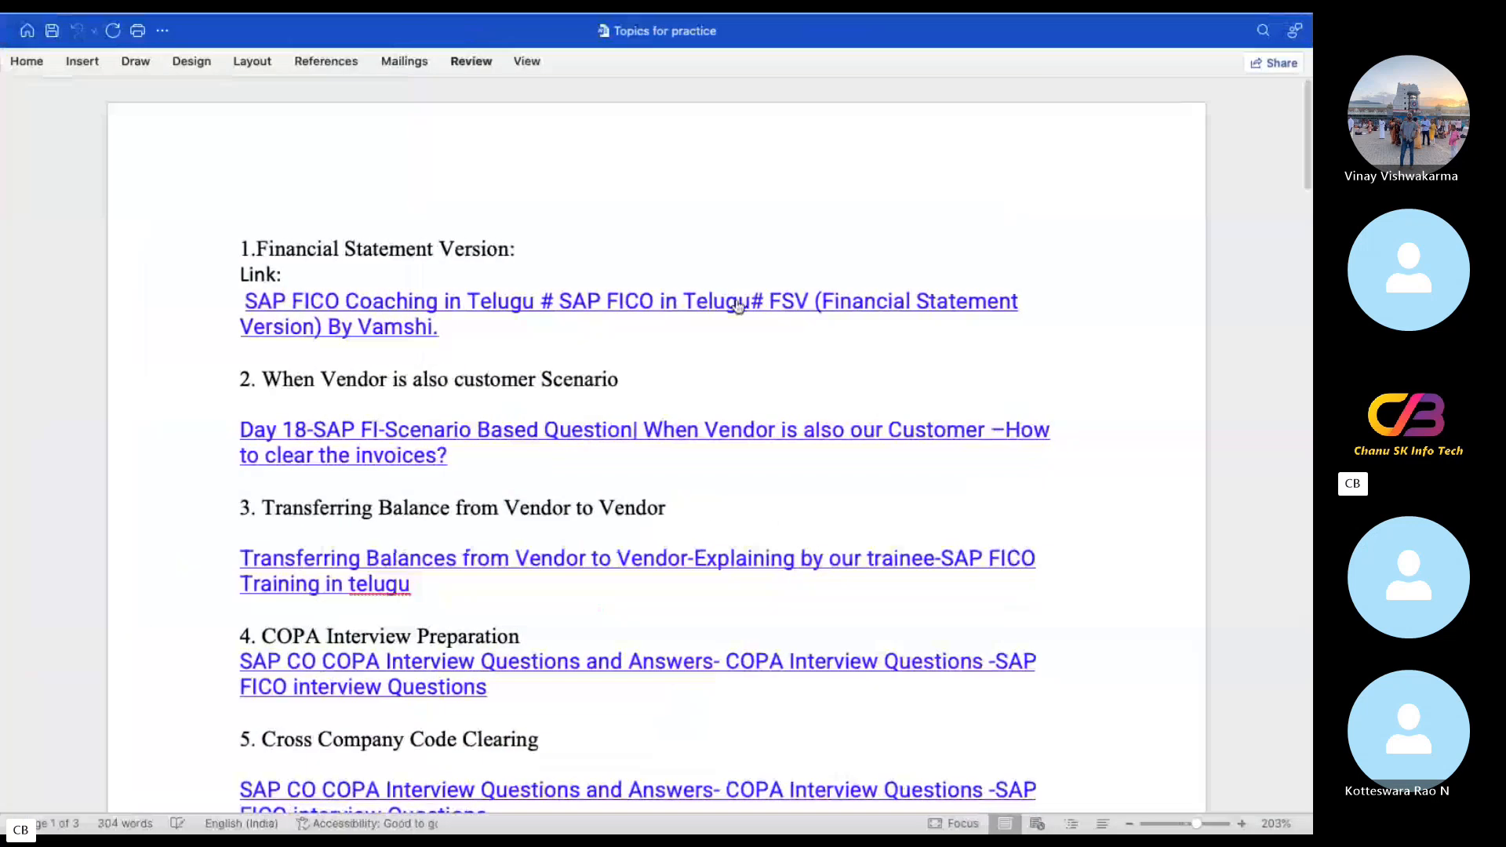
Go to topic 6, Validation and Substitution, in the practice document and highlight all its video links.
left_click(1156, 334)
key("Down")
key("Down")
key("Down")
key("Down")
key("Down")
key("Down")
key("Down")
key("Down")
key("Down")
key("Down")
key("Down")
key("Down")
key("Down")
key("Down")
key("Down")
key("Down")
key("Down")
key("Down")
key("Down")
key("Down")
key("Down")
key("Down")
key("Down")
key("Down")
key("Down")
key("Down")
key("Down")
key("Down")
key("Down")
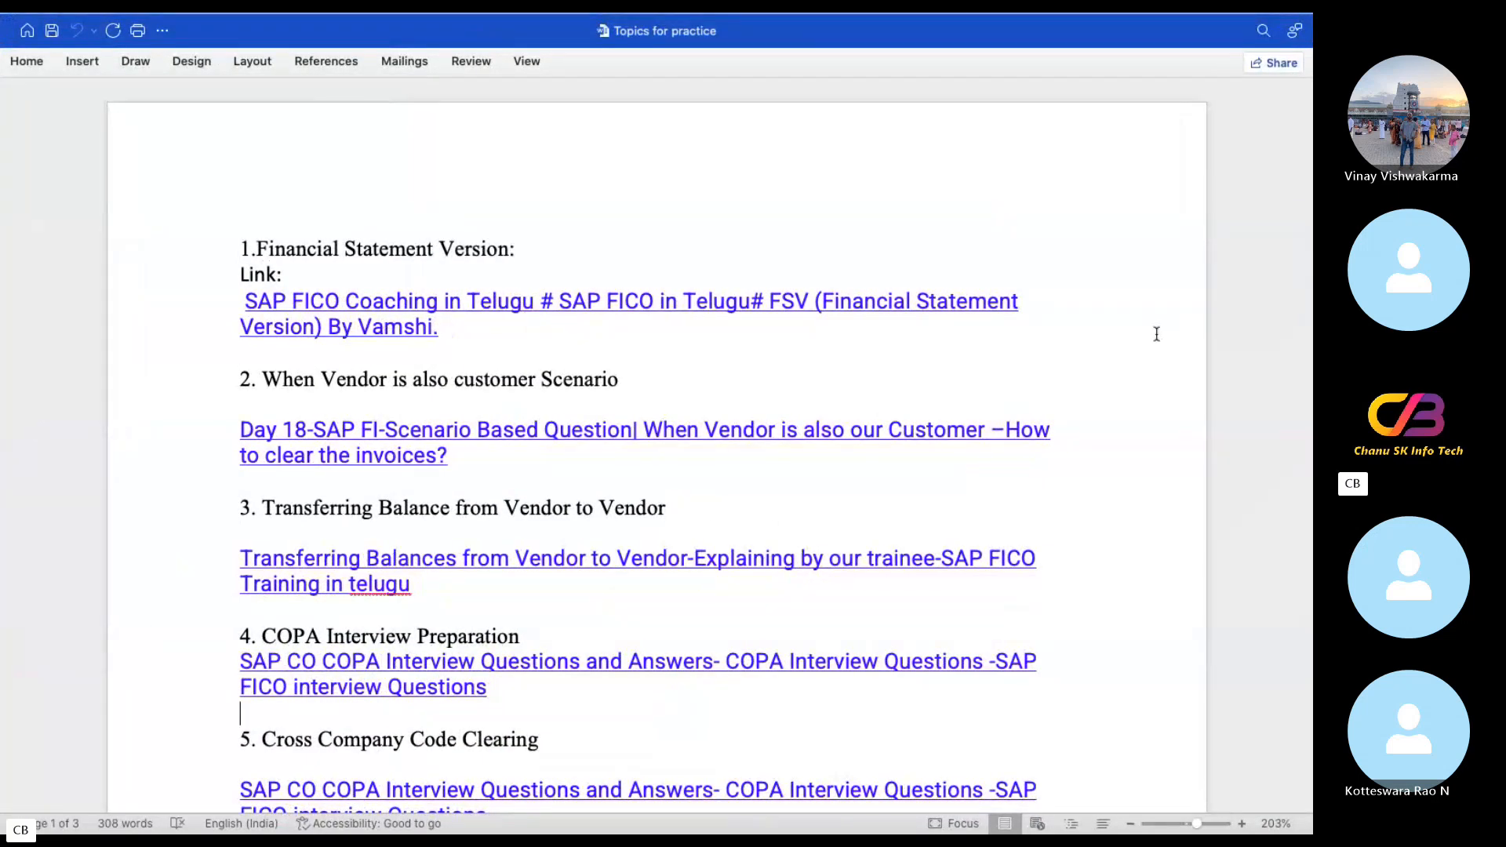
key("Down")
key("Down")
key("Down")
key("Down")
key("Down")
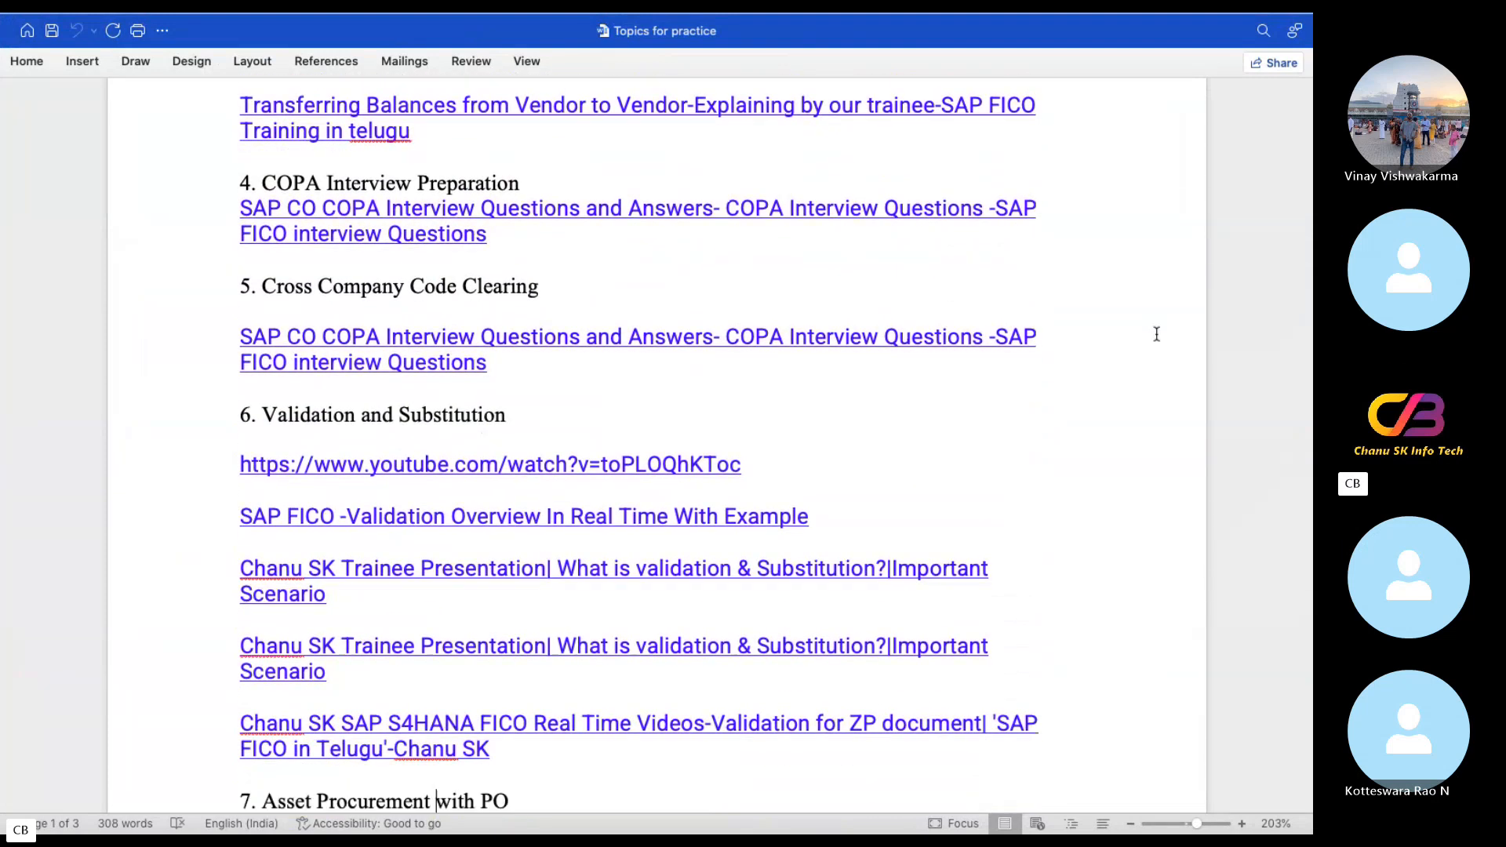
left_click_drag(513, 728, 235, 440)
Close the practice document, return to the TextEdit notes, and highlight Case 6 about company 3000's allowed business areas.
mouse_move(59, 16)
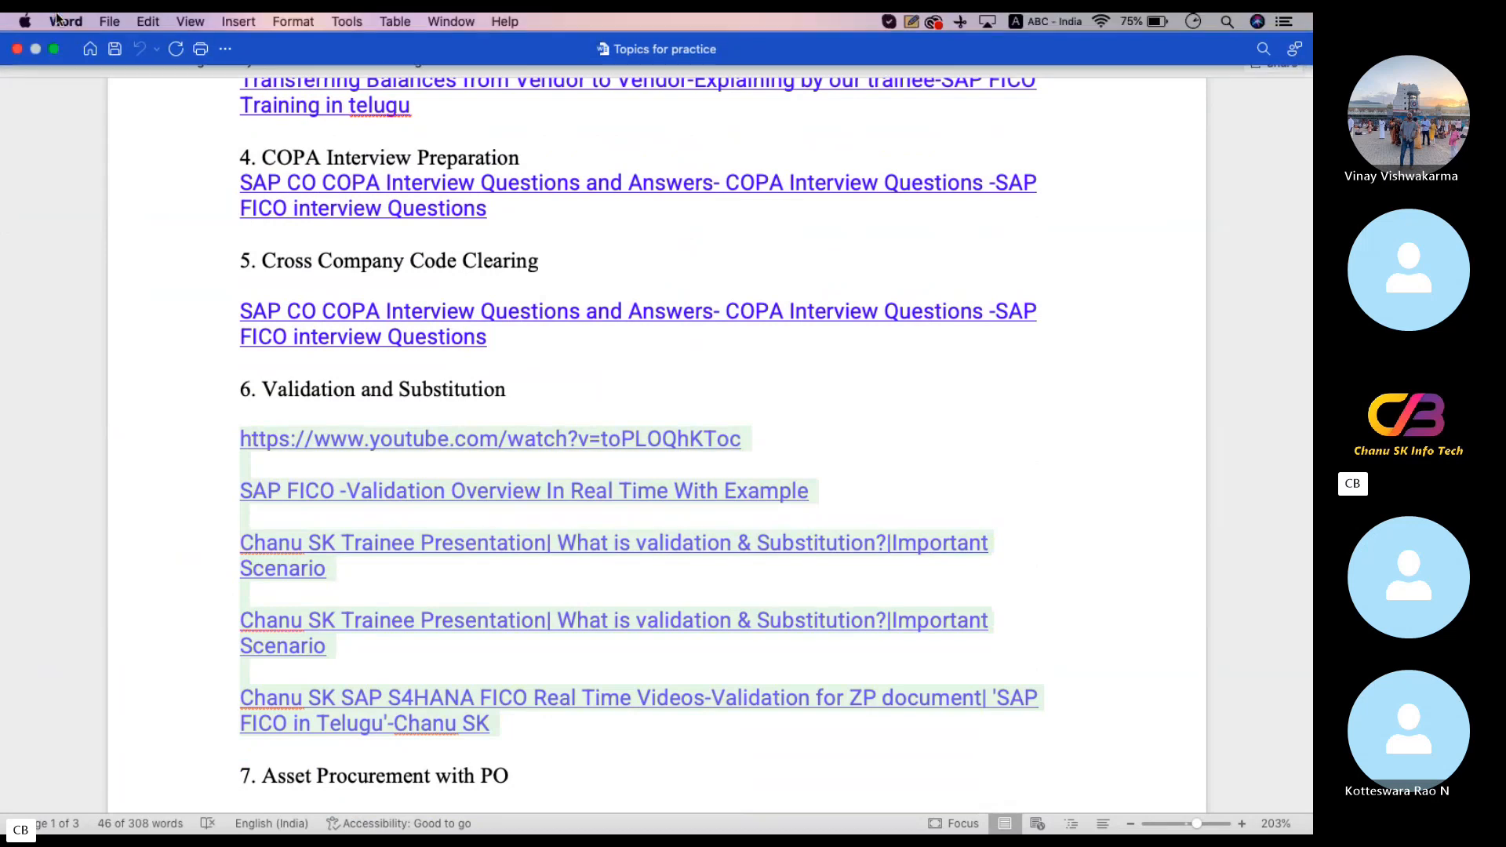
left_click(16, 51)
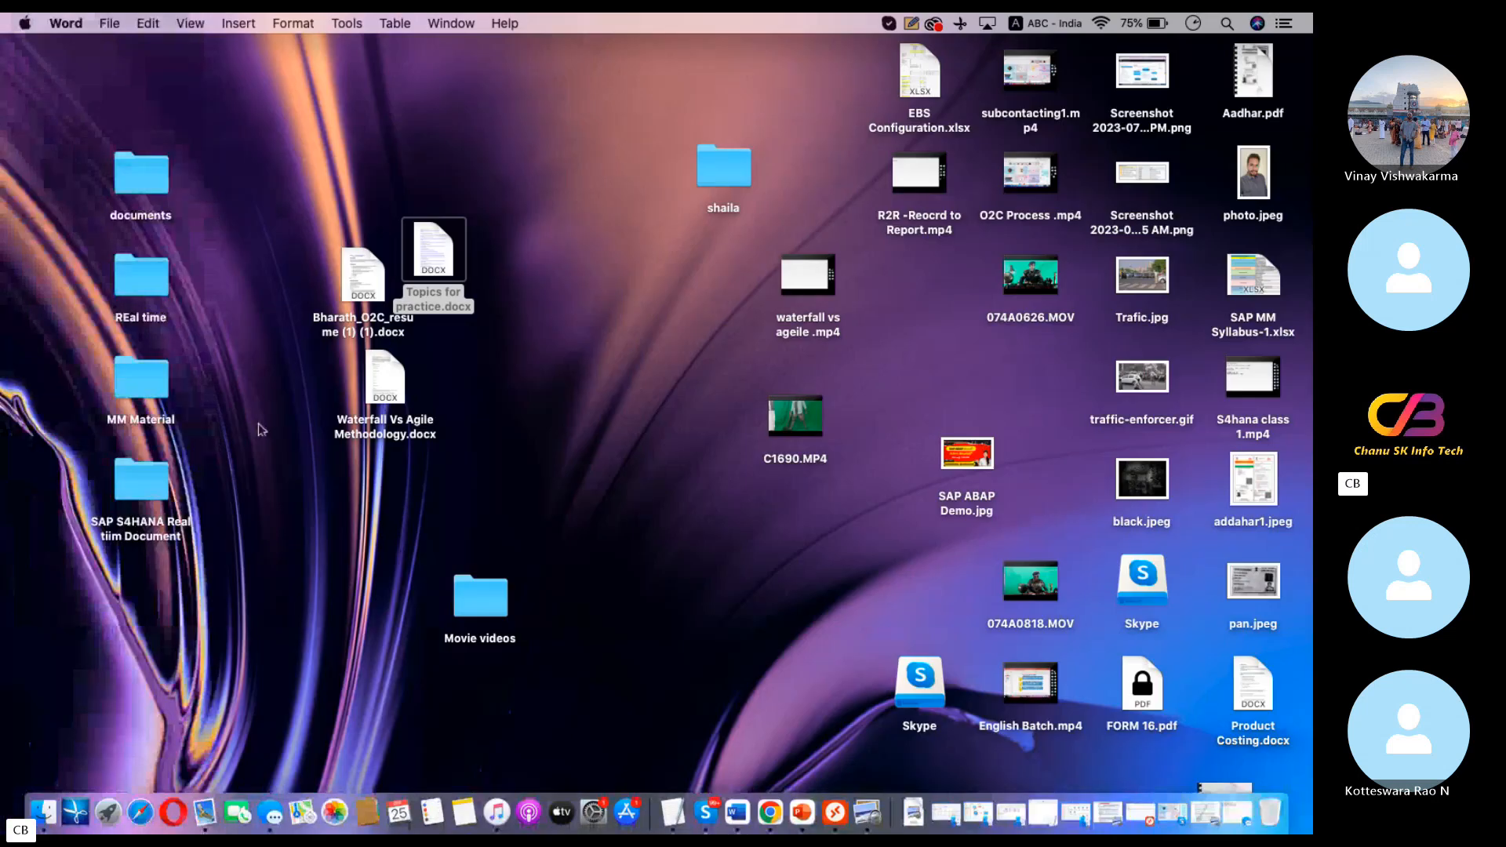
left_click(673, 811)
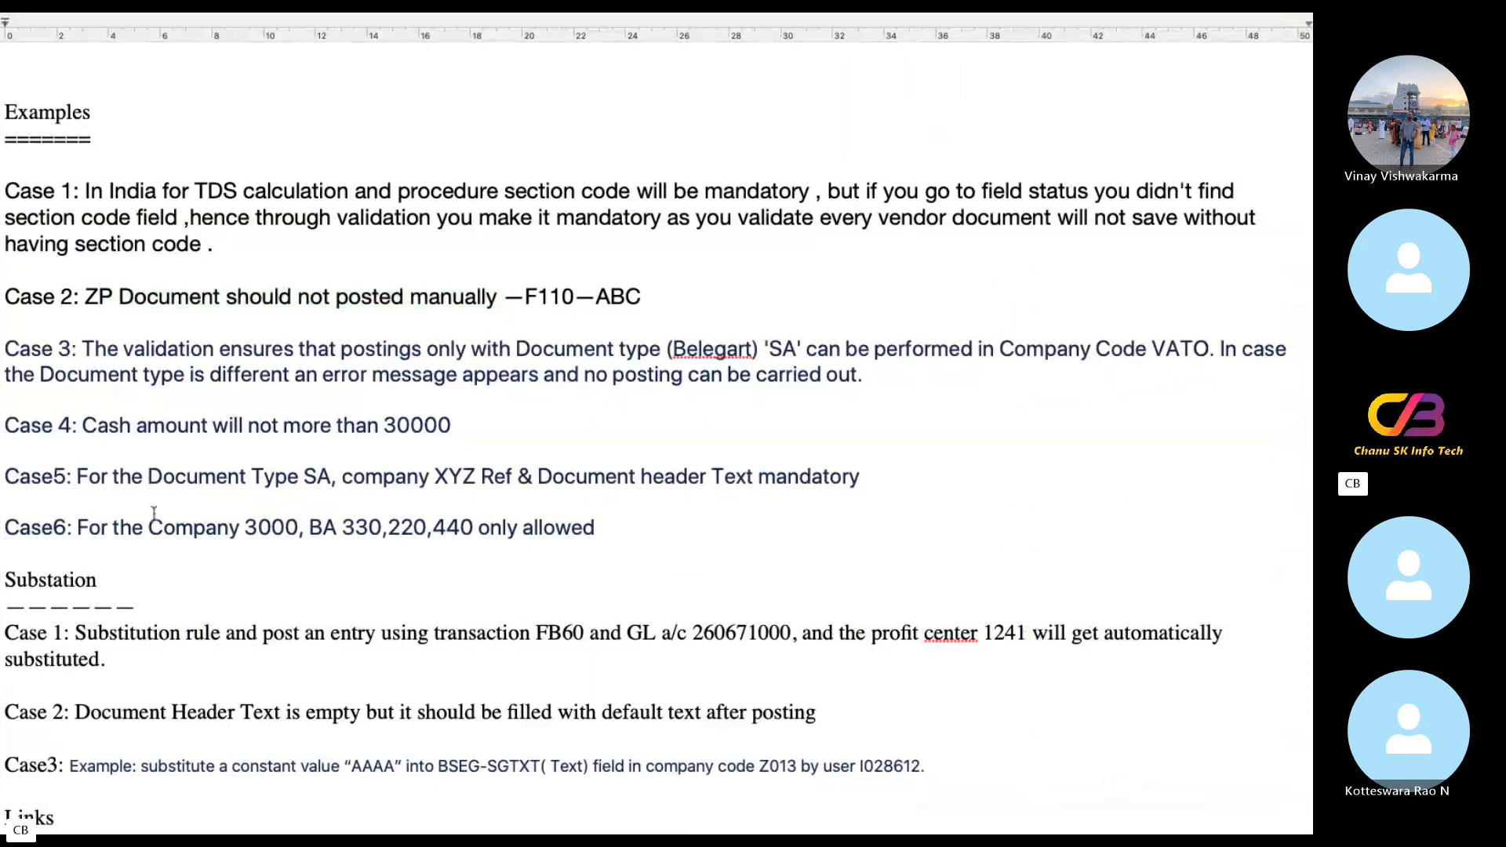
left_click_drag(675, 531, 1, 503)
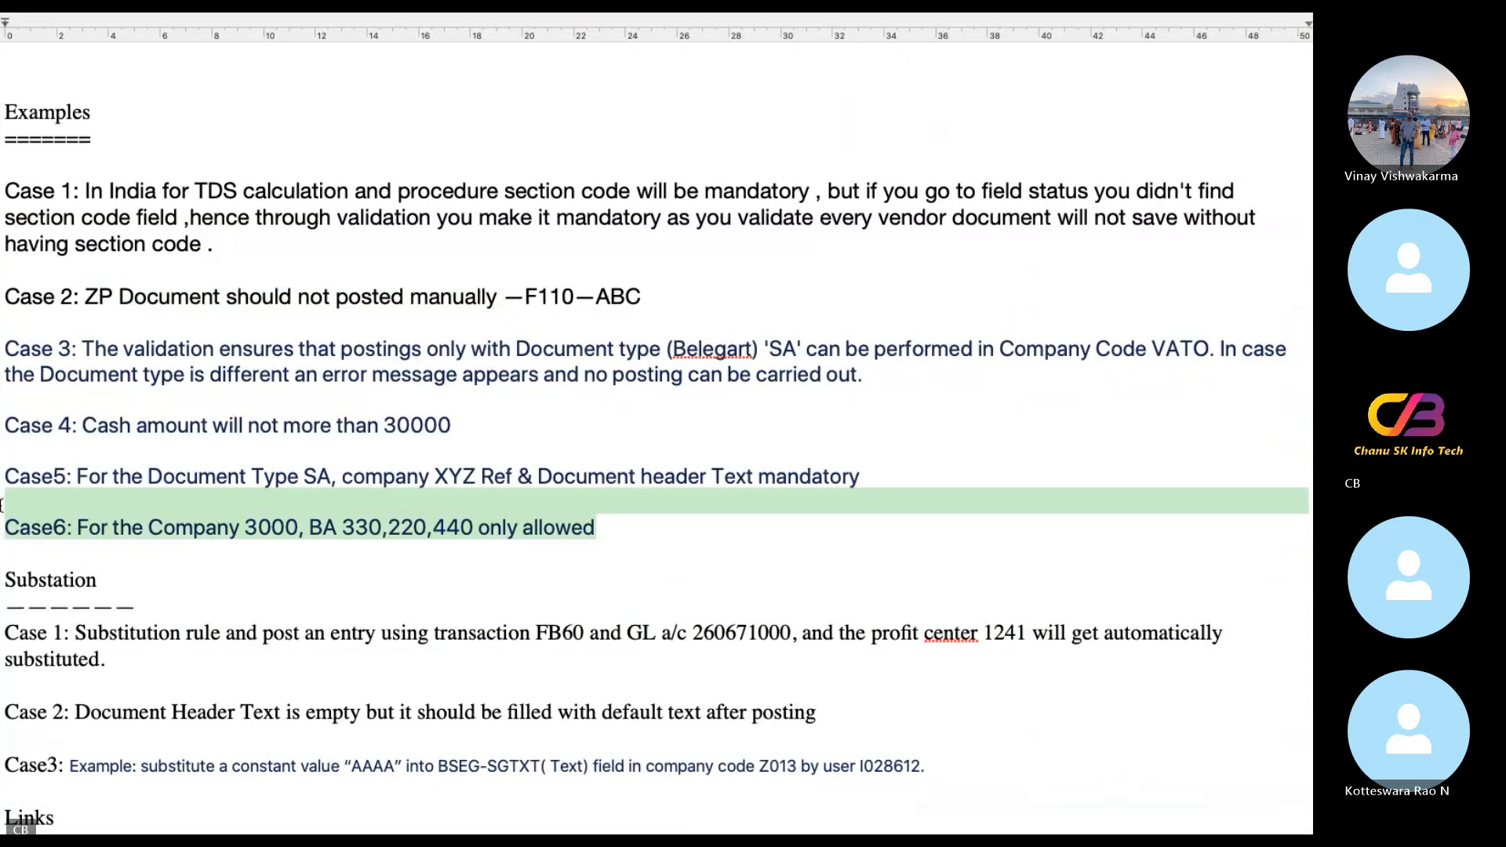
left_click(721, 585)
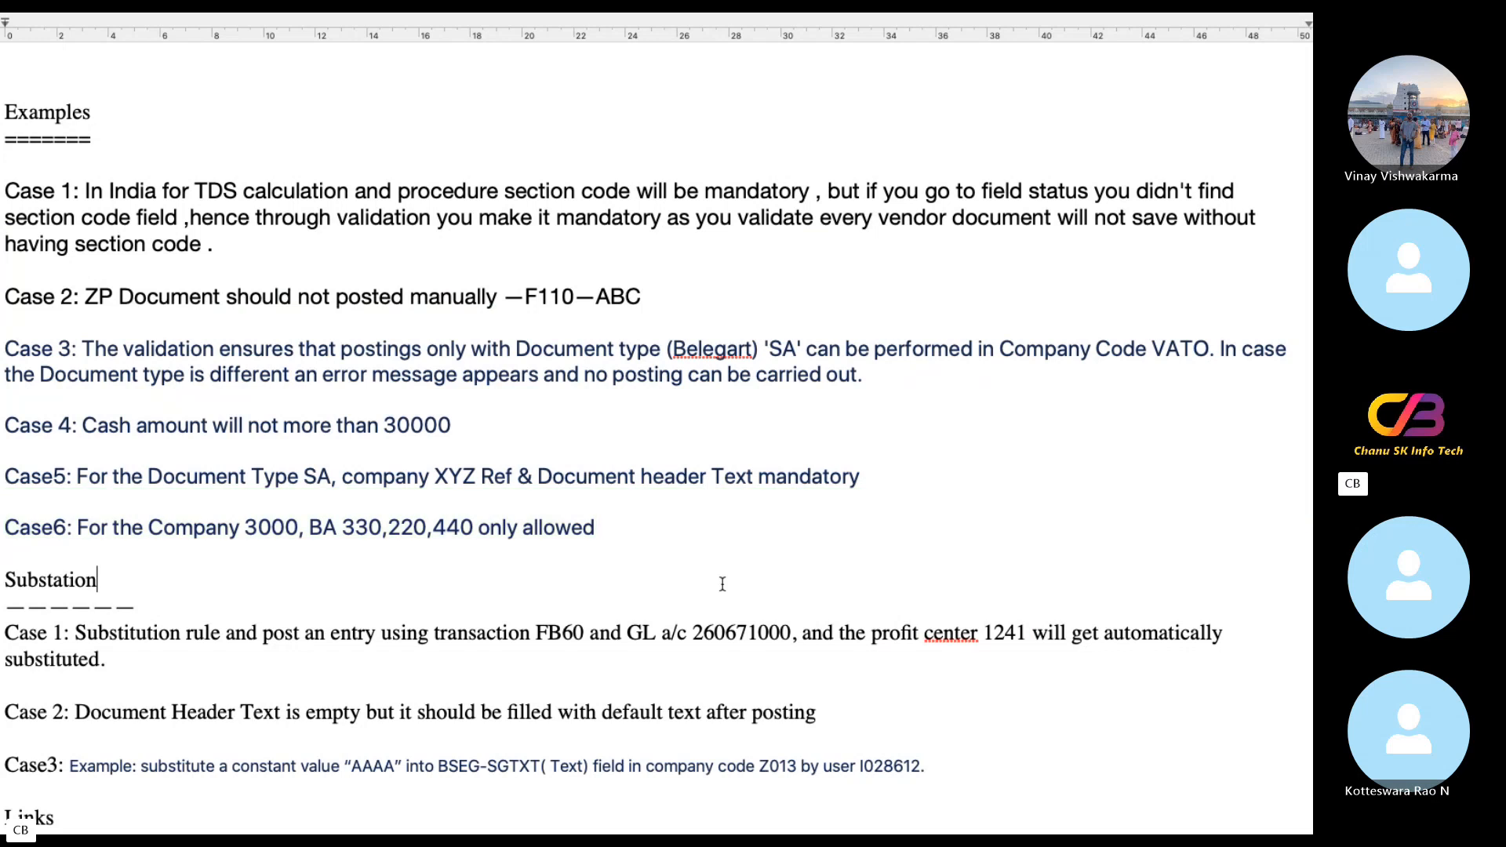
Return to the wiki page in Chrome and highlight the statements about checking entered values and the built-in check function.
key("ctrl+Right")
key("ctrl+Left")
key("ctrl+Left")
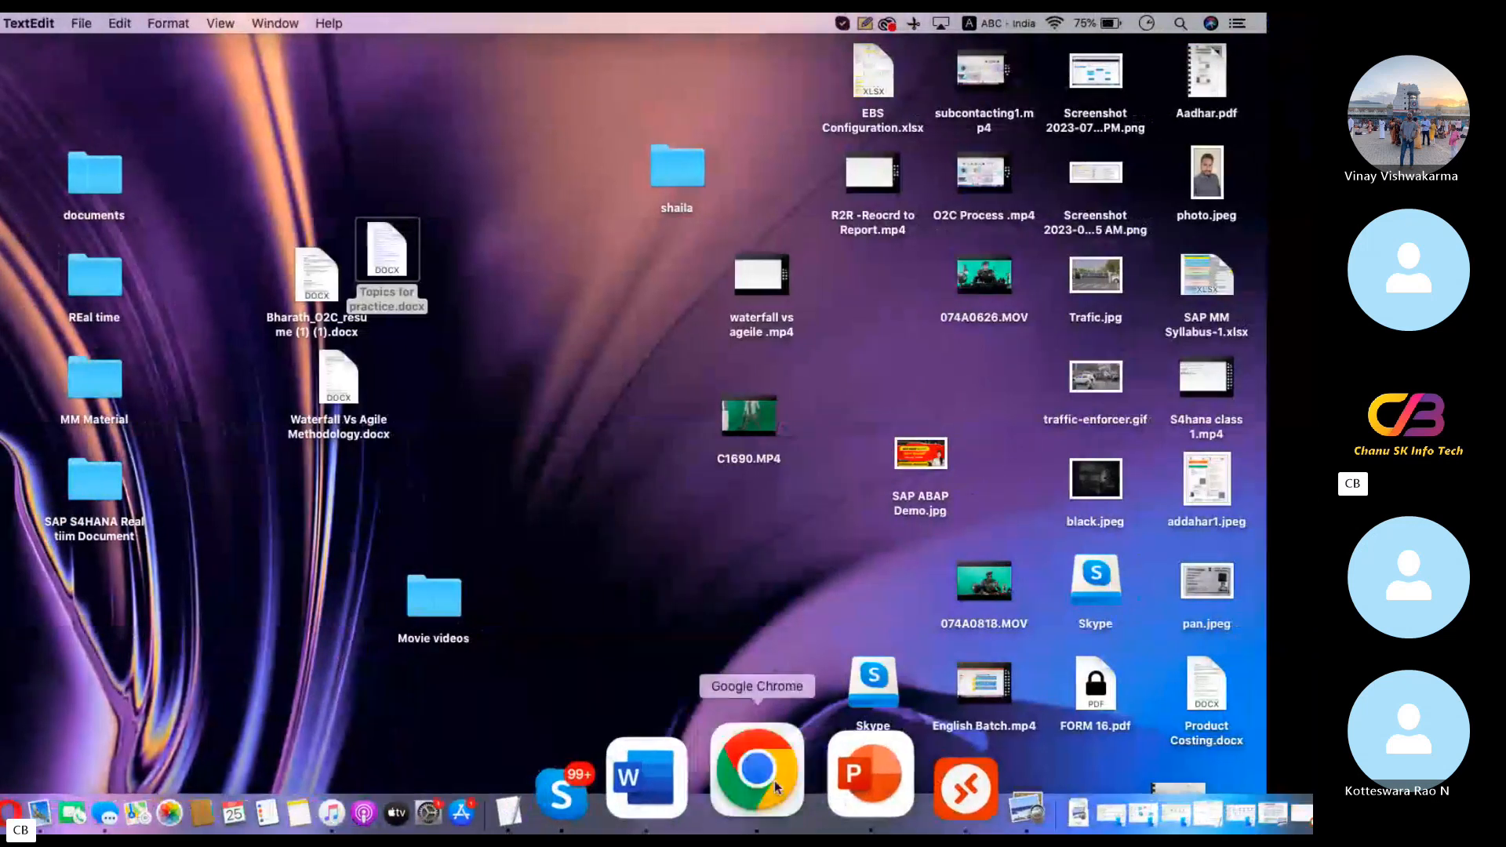
left_click(775, 779)
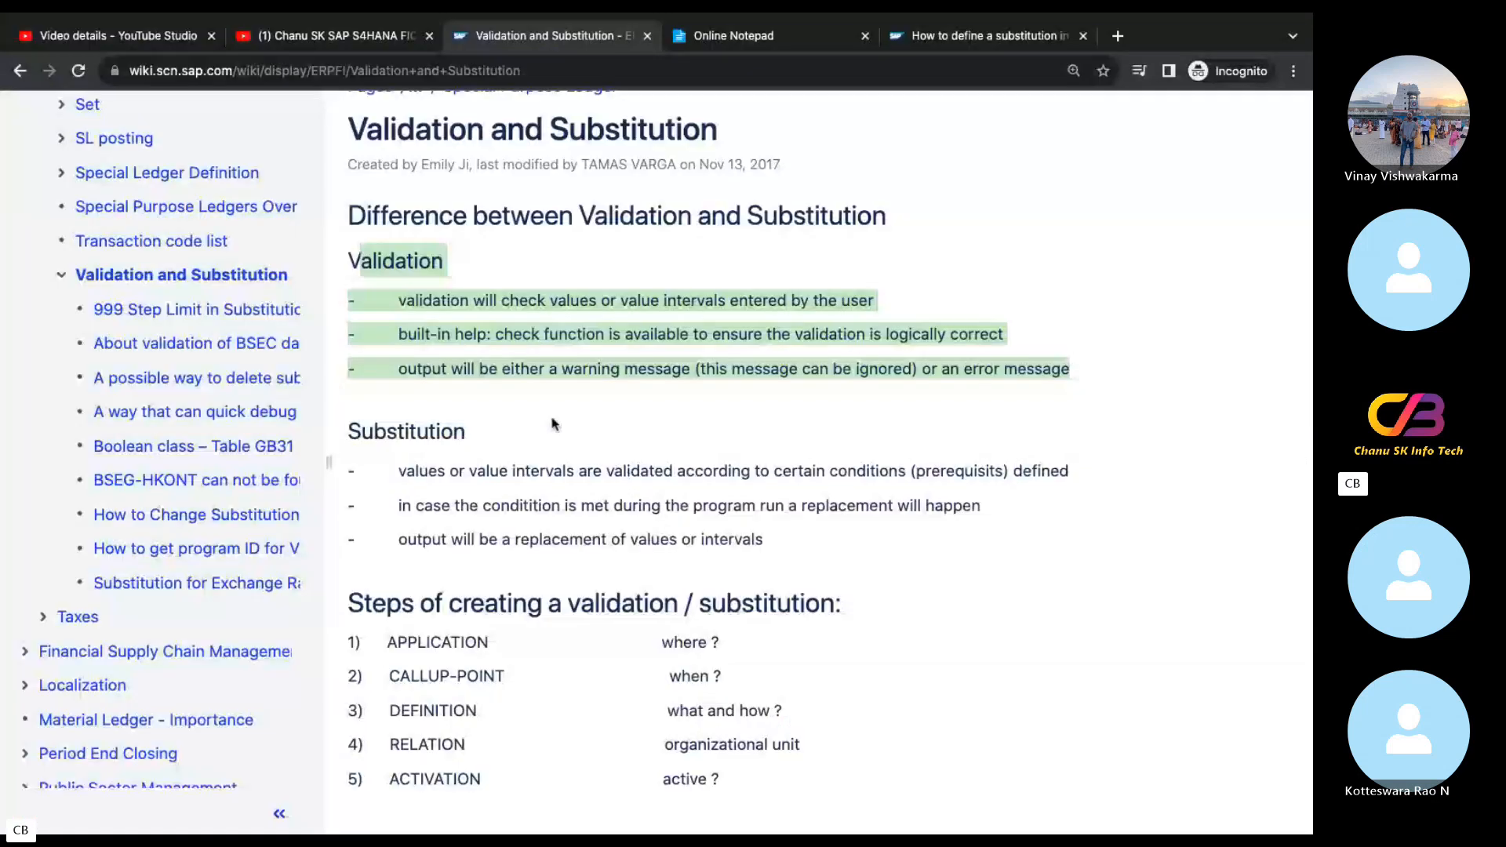
left_click_drag(386, 301, 1054, 351)
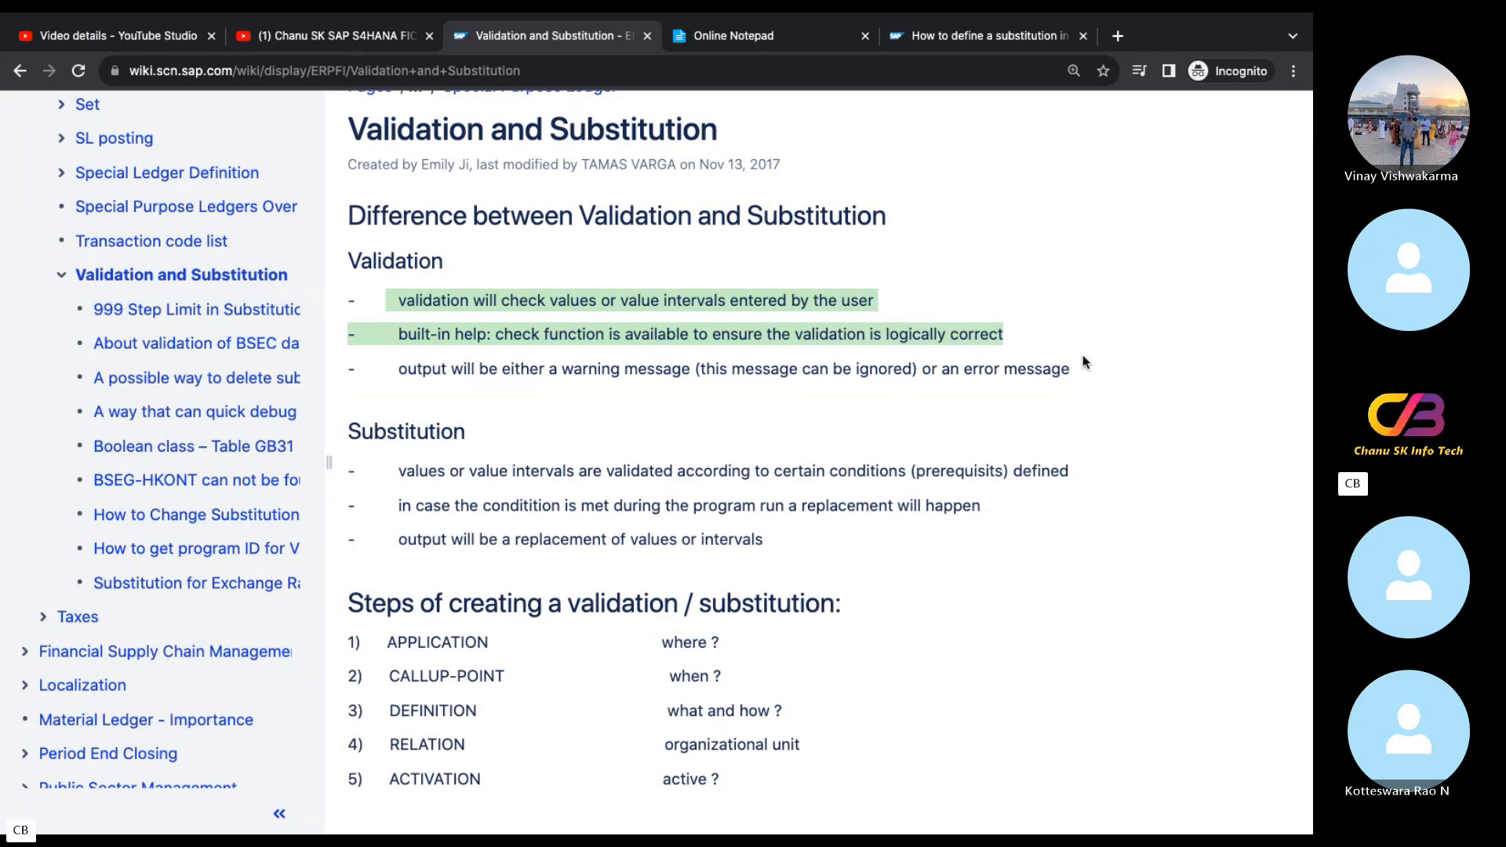
Highlight the five steps of creating a validation or substitution, from Application to Activation, on the wiki page.
scroll(892, 656, "down", 3)
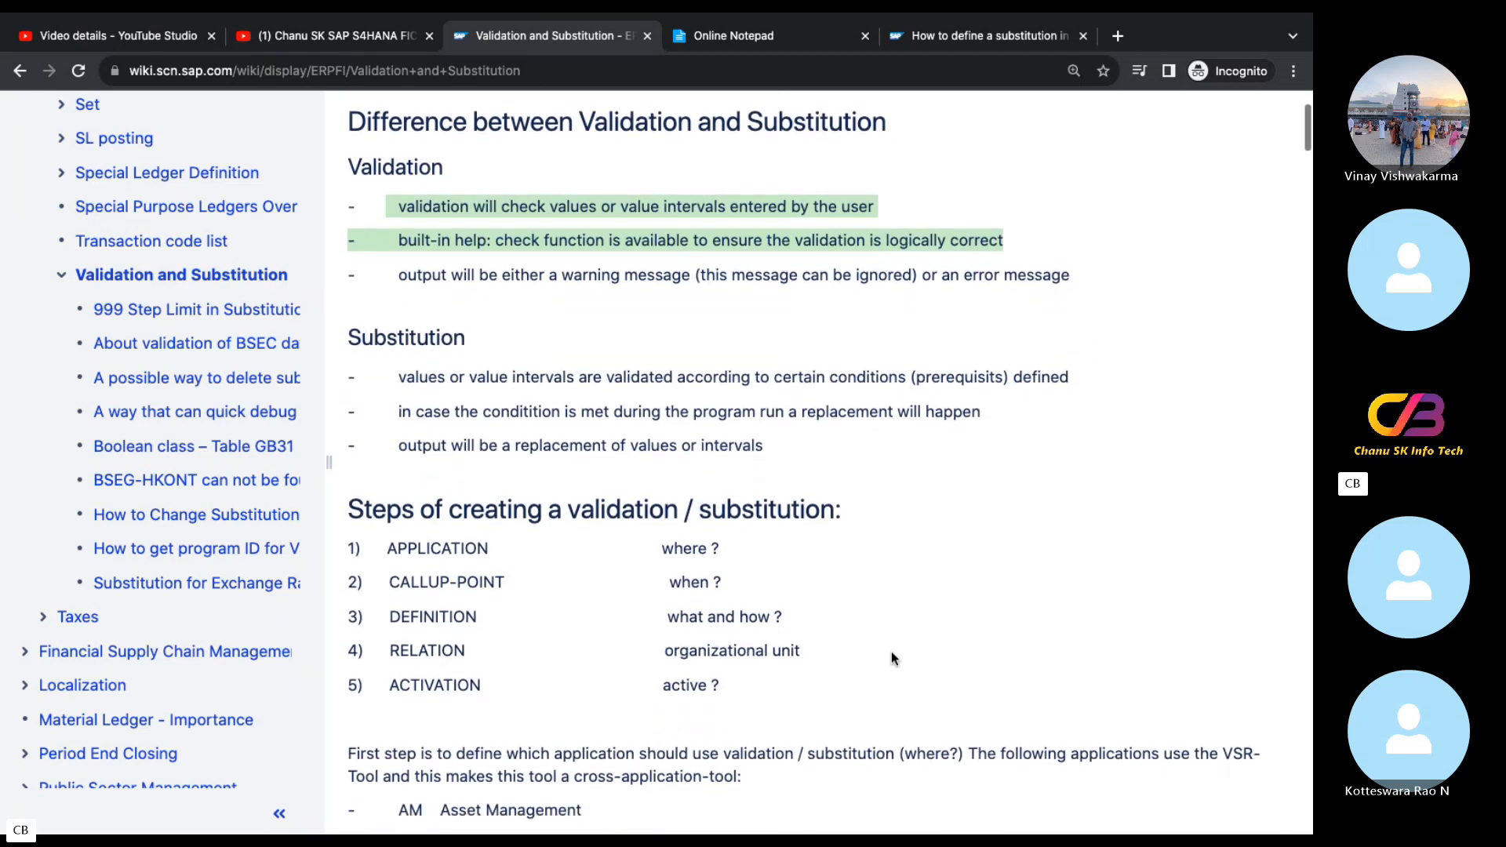
scroll(892, 658, "down", 1)
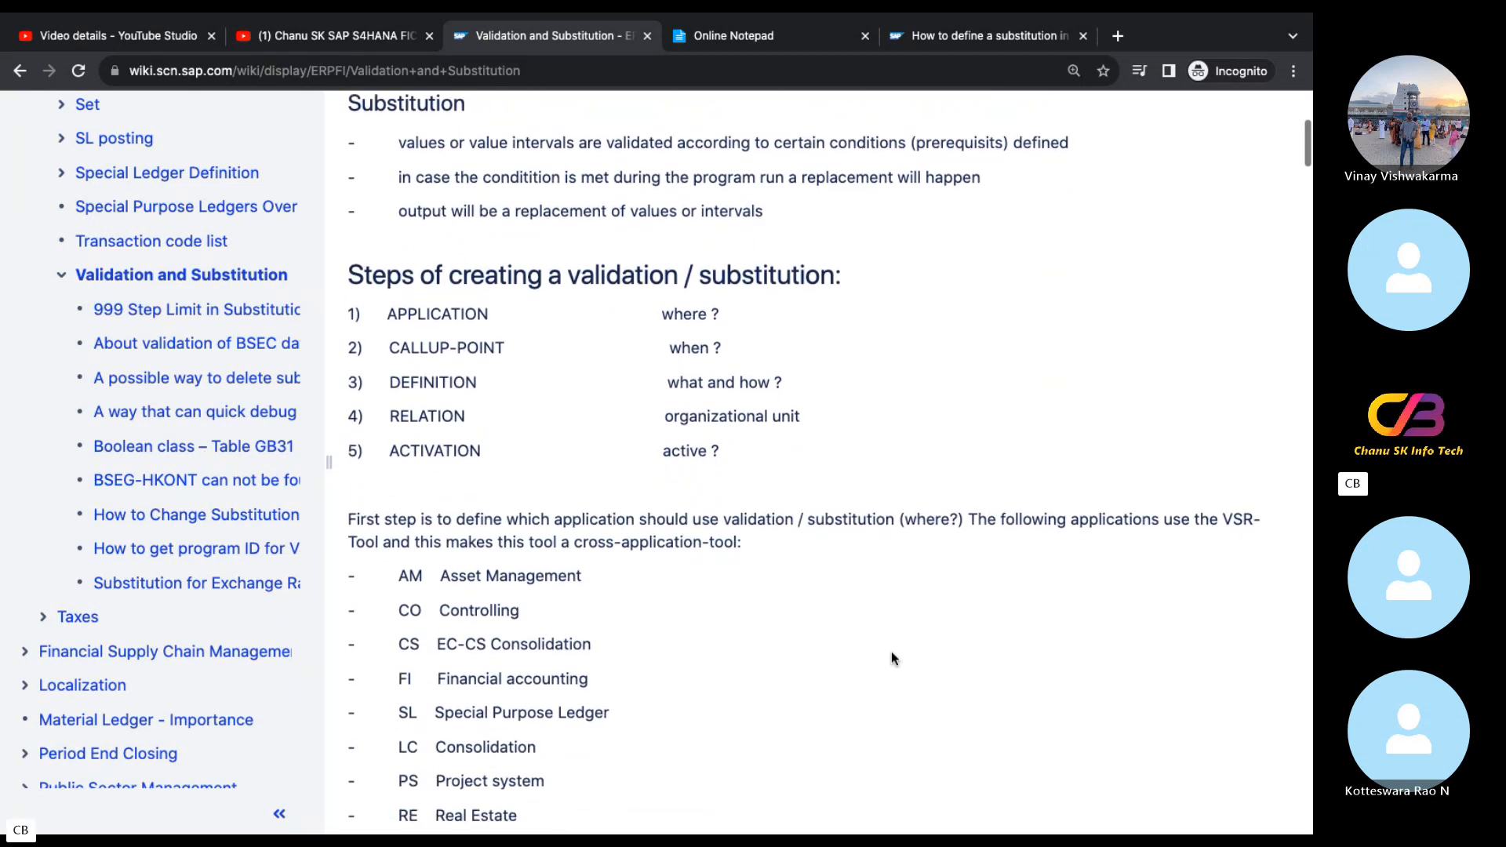
left_click_drag(722, 461, 361, 306)
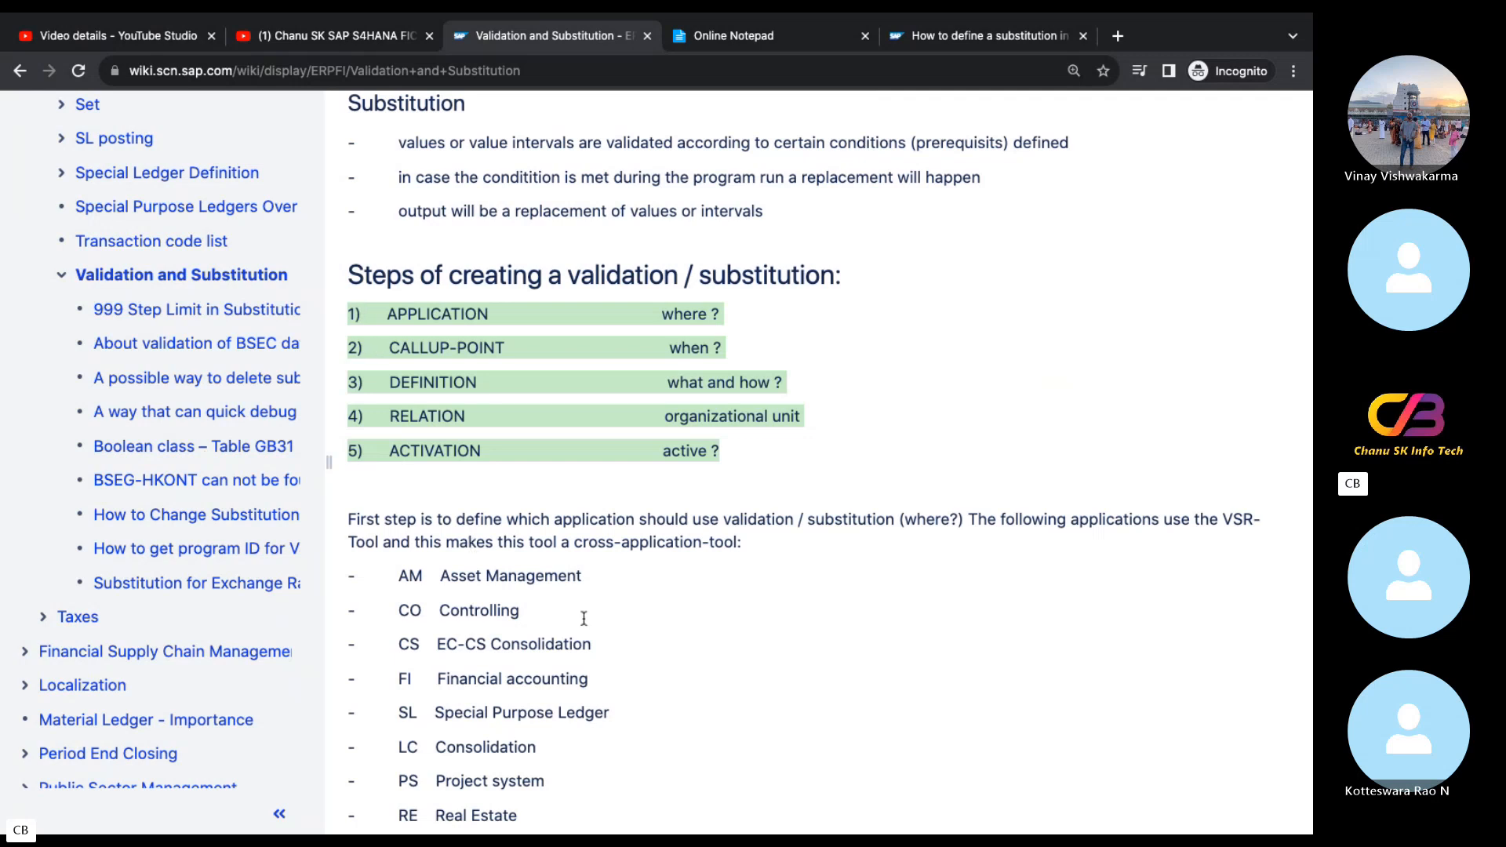
left_click(613, 642)
Highlight the list of applications that use the VSR tool, from Asset Management to Real Estate, then clear the highlight.
scroll(613, 645, "down", 2)
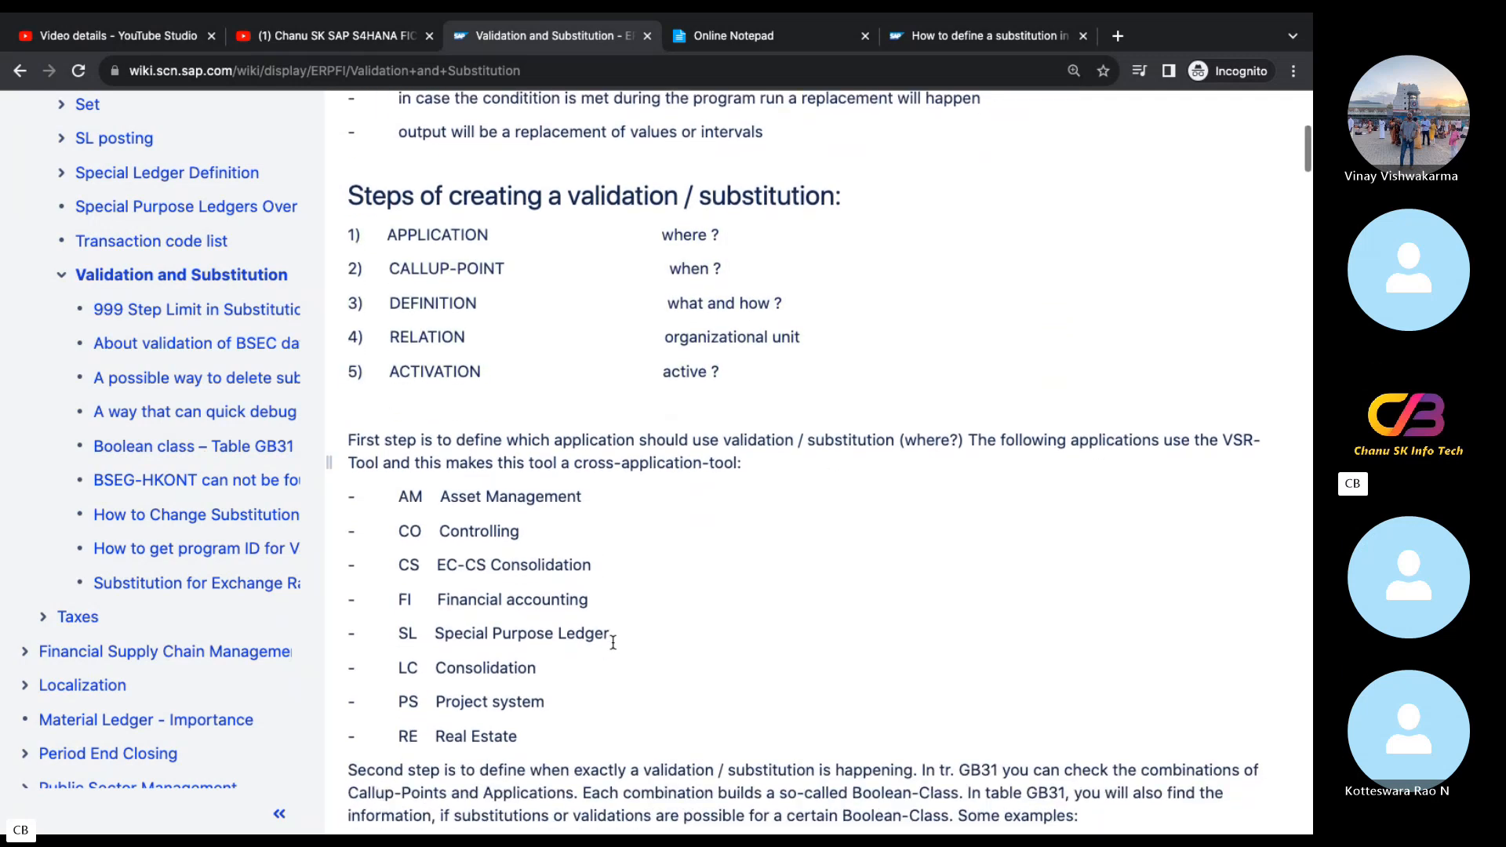
left_click_drag(542, 714, 394, 460)
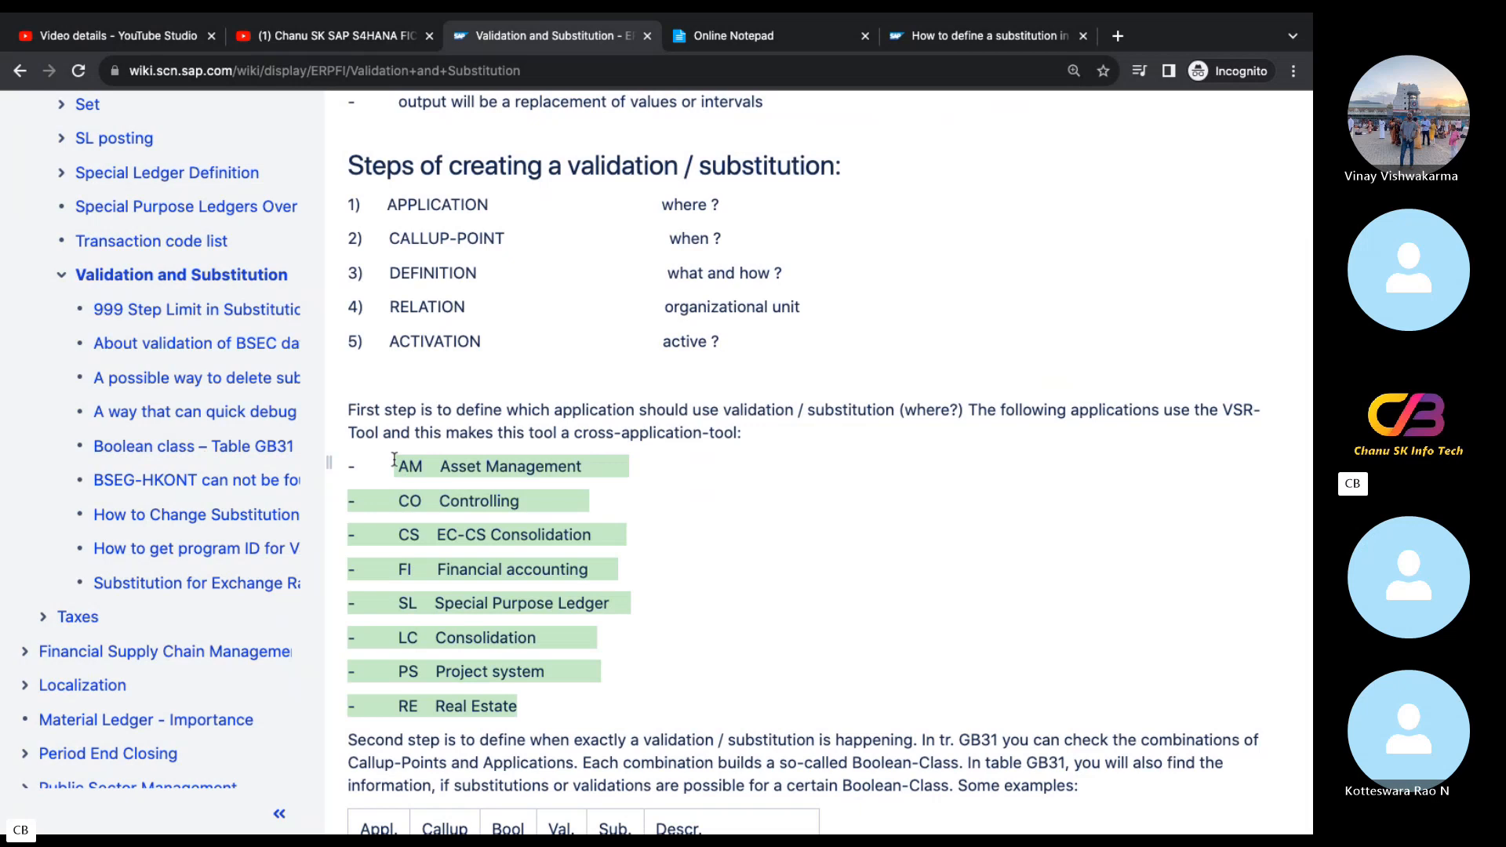
key("ctrl+Right")
key("ctrl+Left")
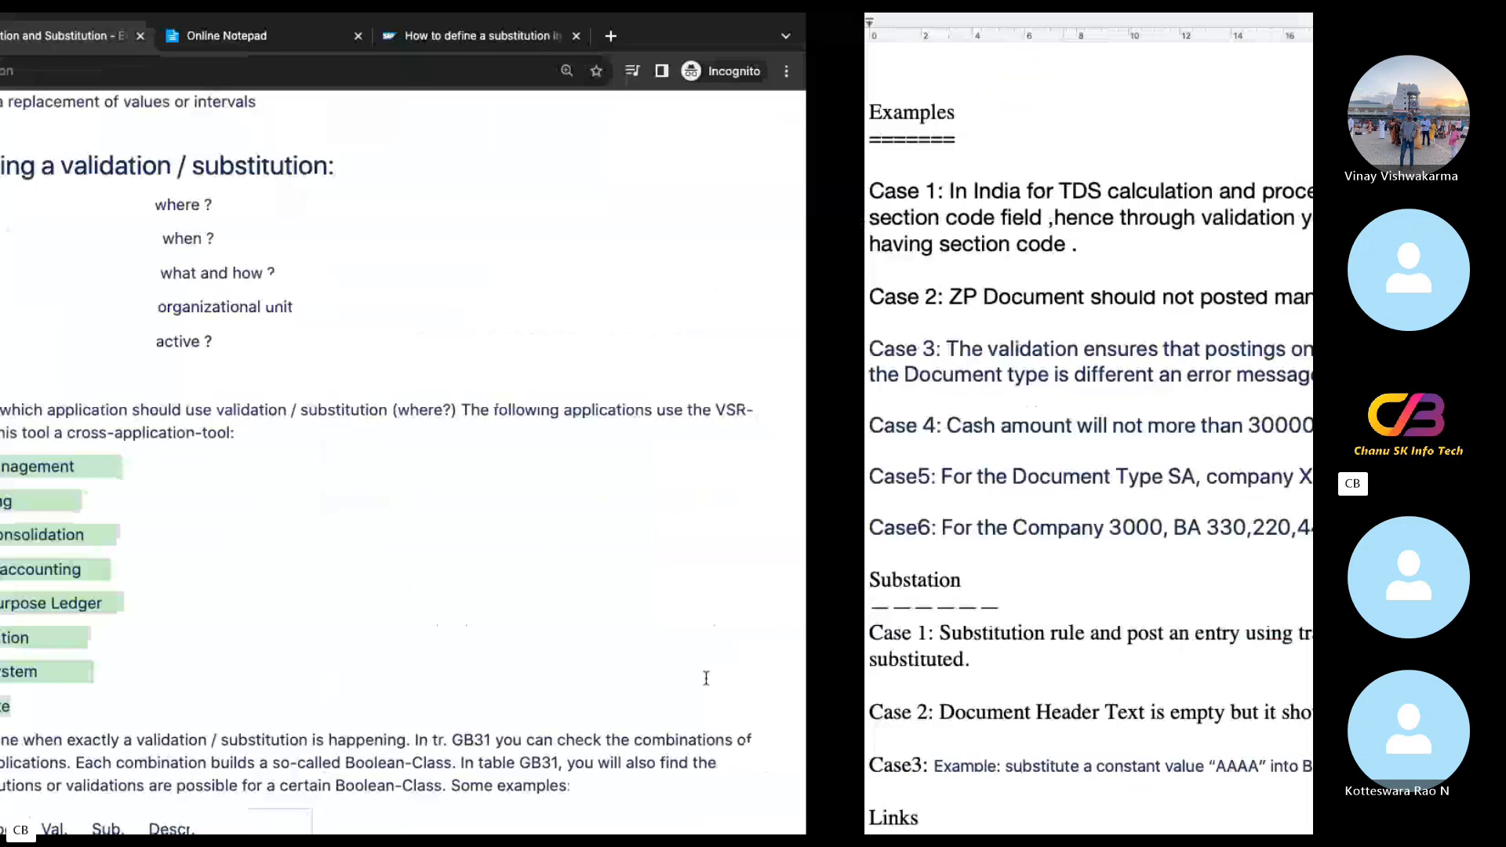
left_click(718, 586)
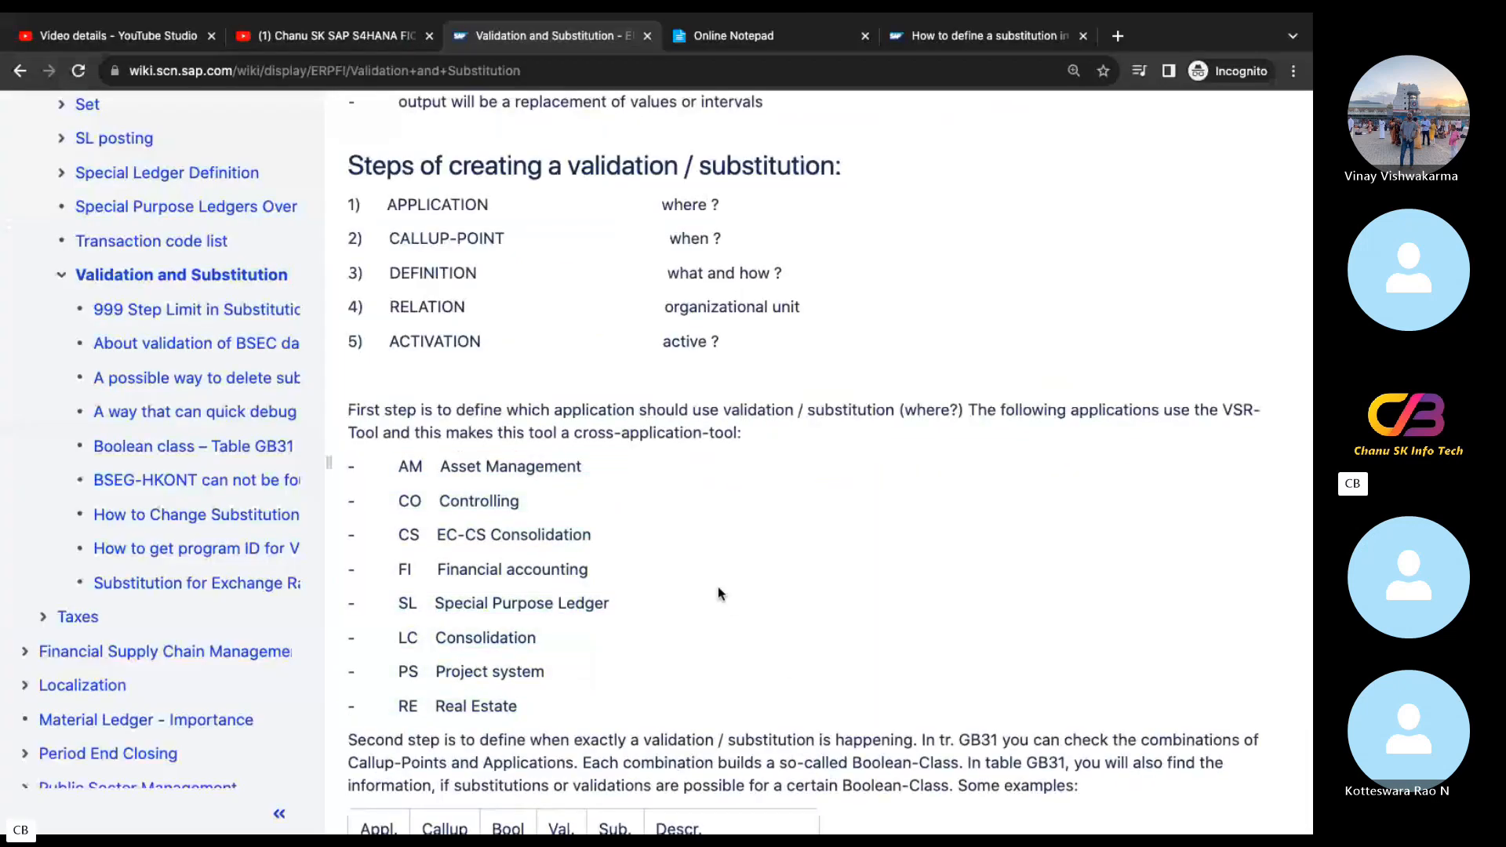
Switch to the SAP session showing the check of validation FI00002 Step 001, and return to the wiki page in Chrome.
key("ctrl+Right")
key("ctrl+Left")
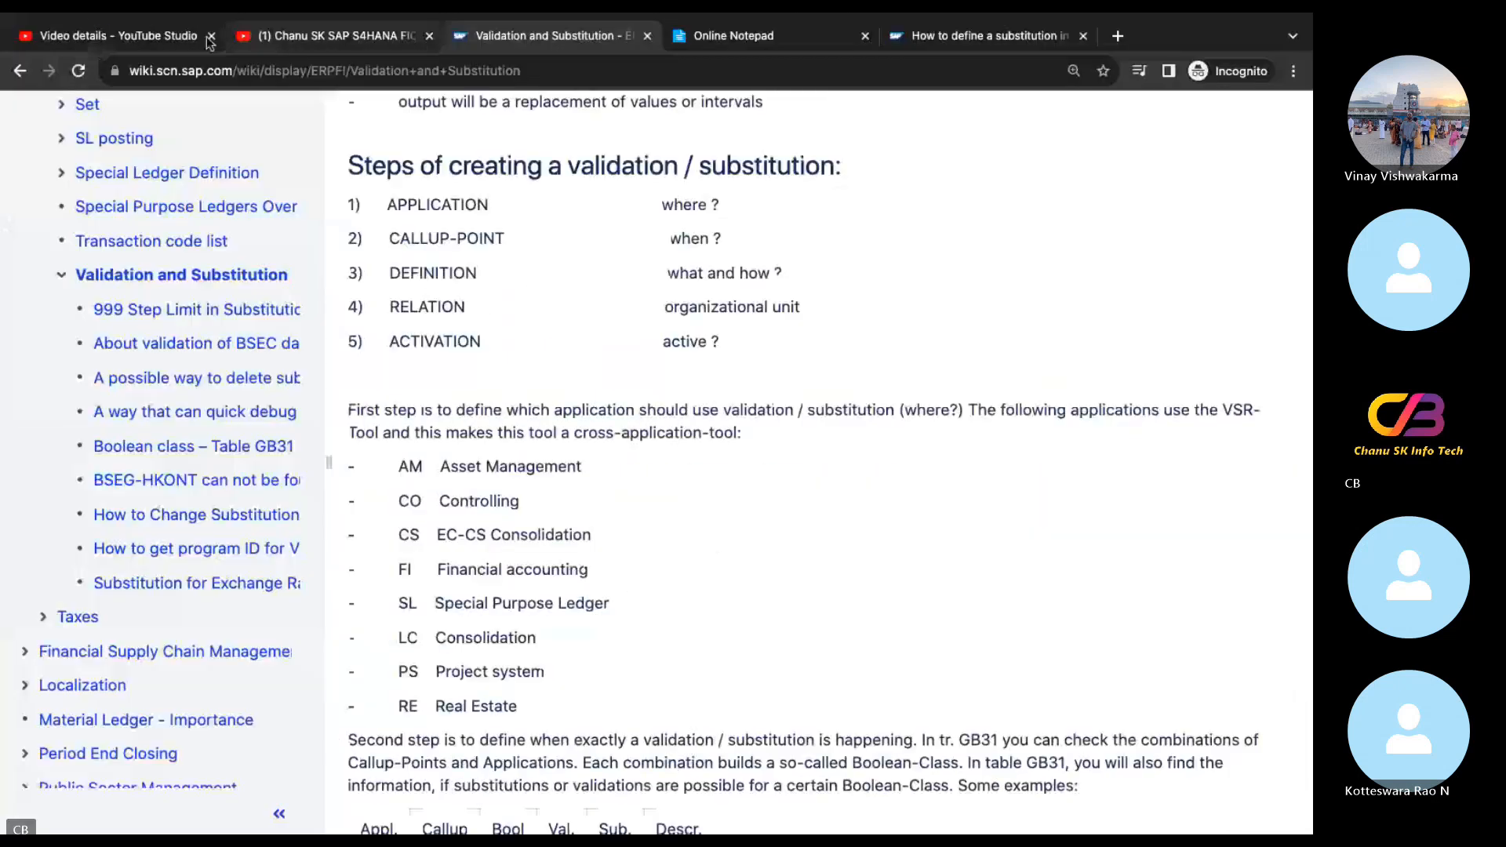
mouse_move(400, 18)
left_click(54, 44)
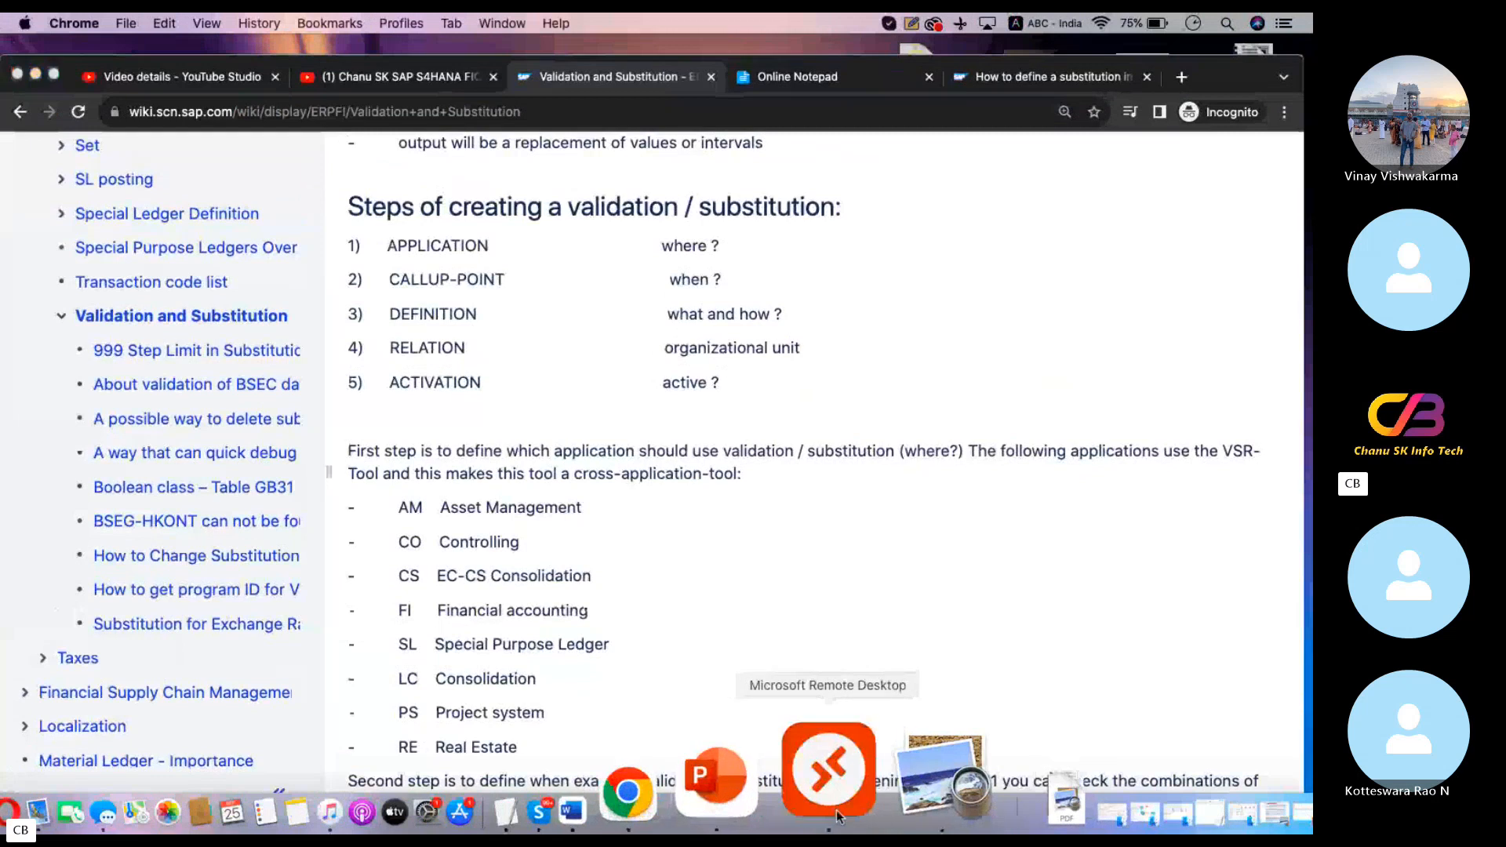
left_click(837, 810)
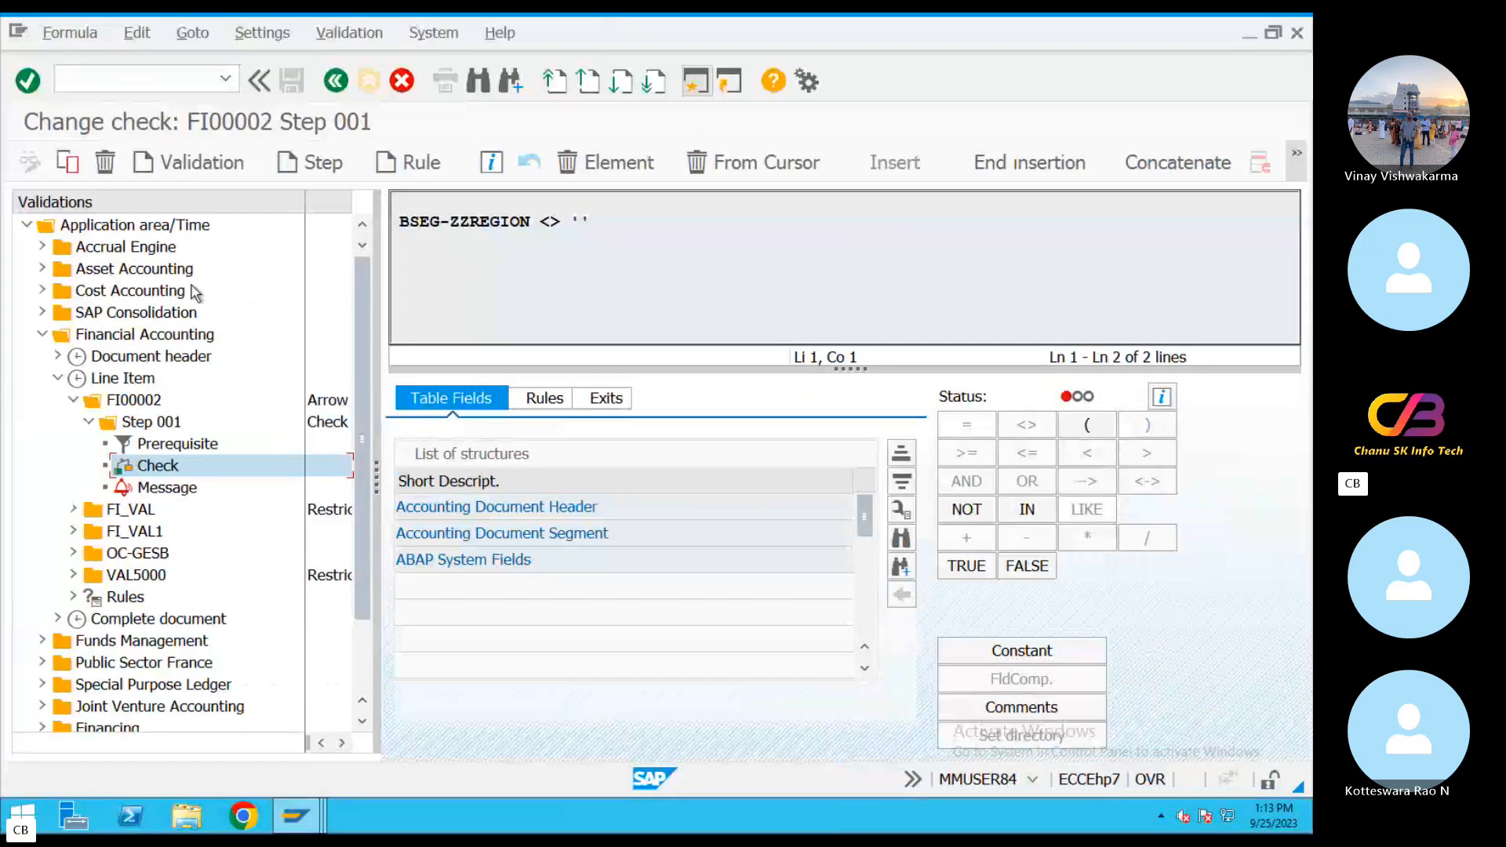
key("ctrl+Left")
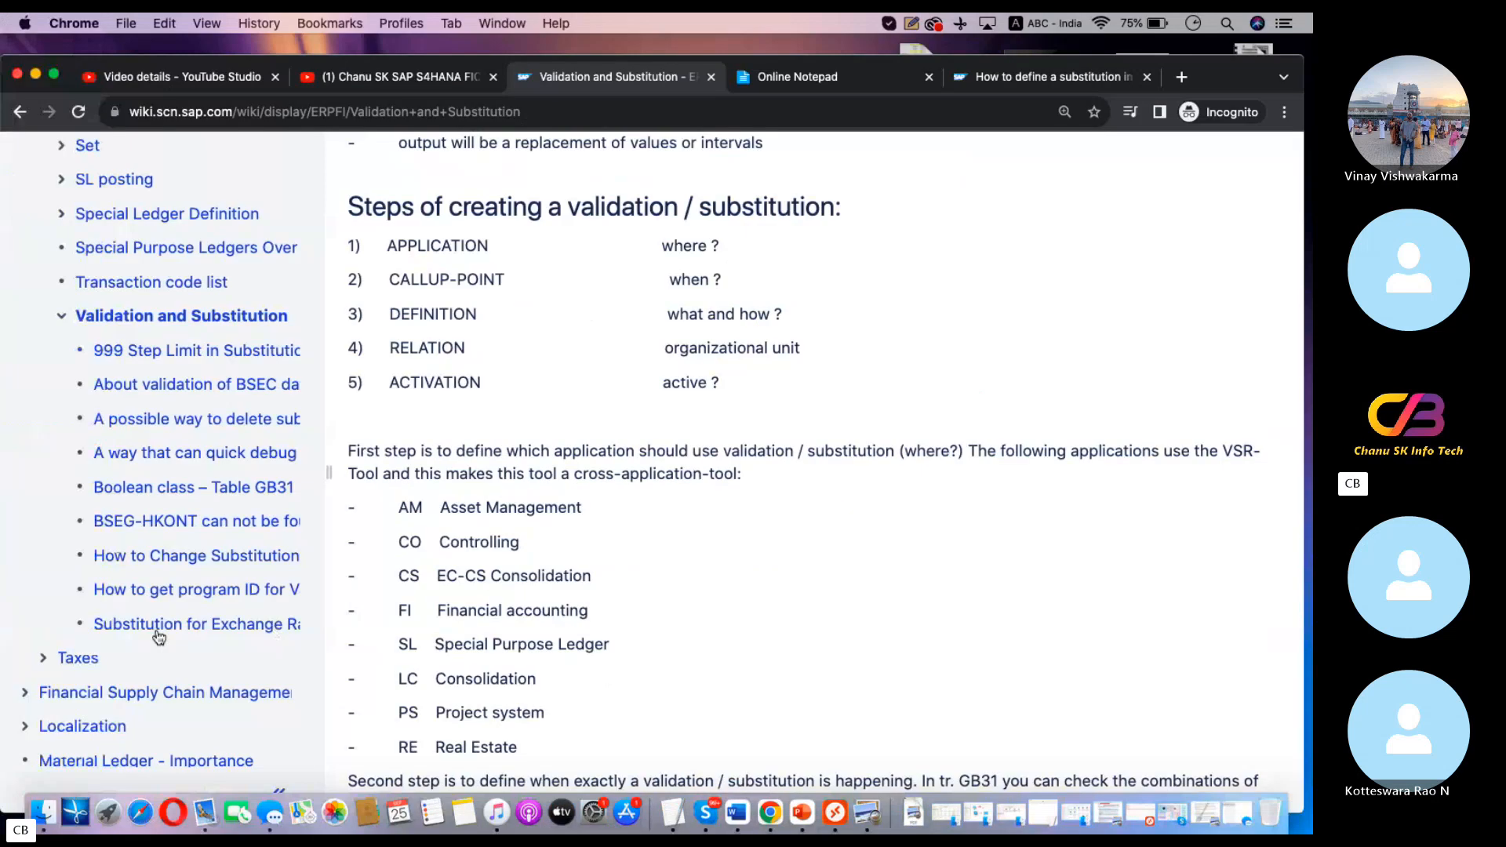
Read through the callup-point table and remaining creation steps, and highlight the statement about automatic checks against standard validation rules.
scroll(655, 706, "down", 5)
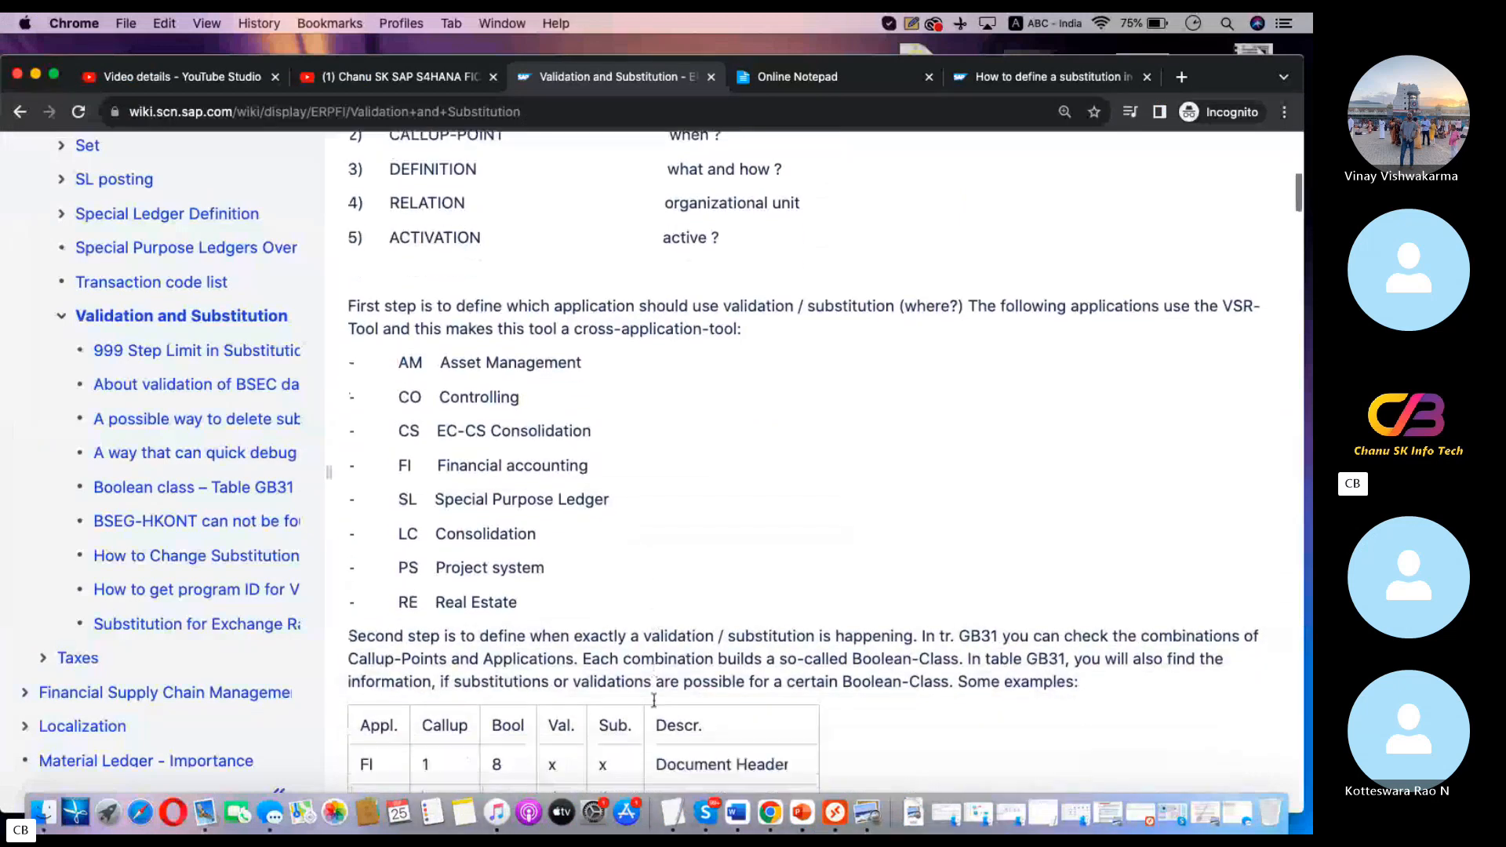
scroll(655, 704, "down", 2)
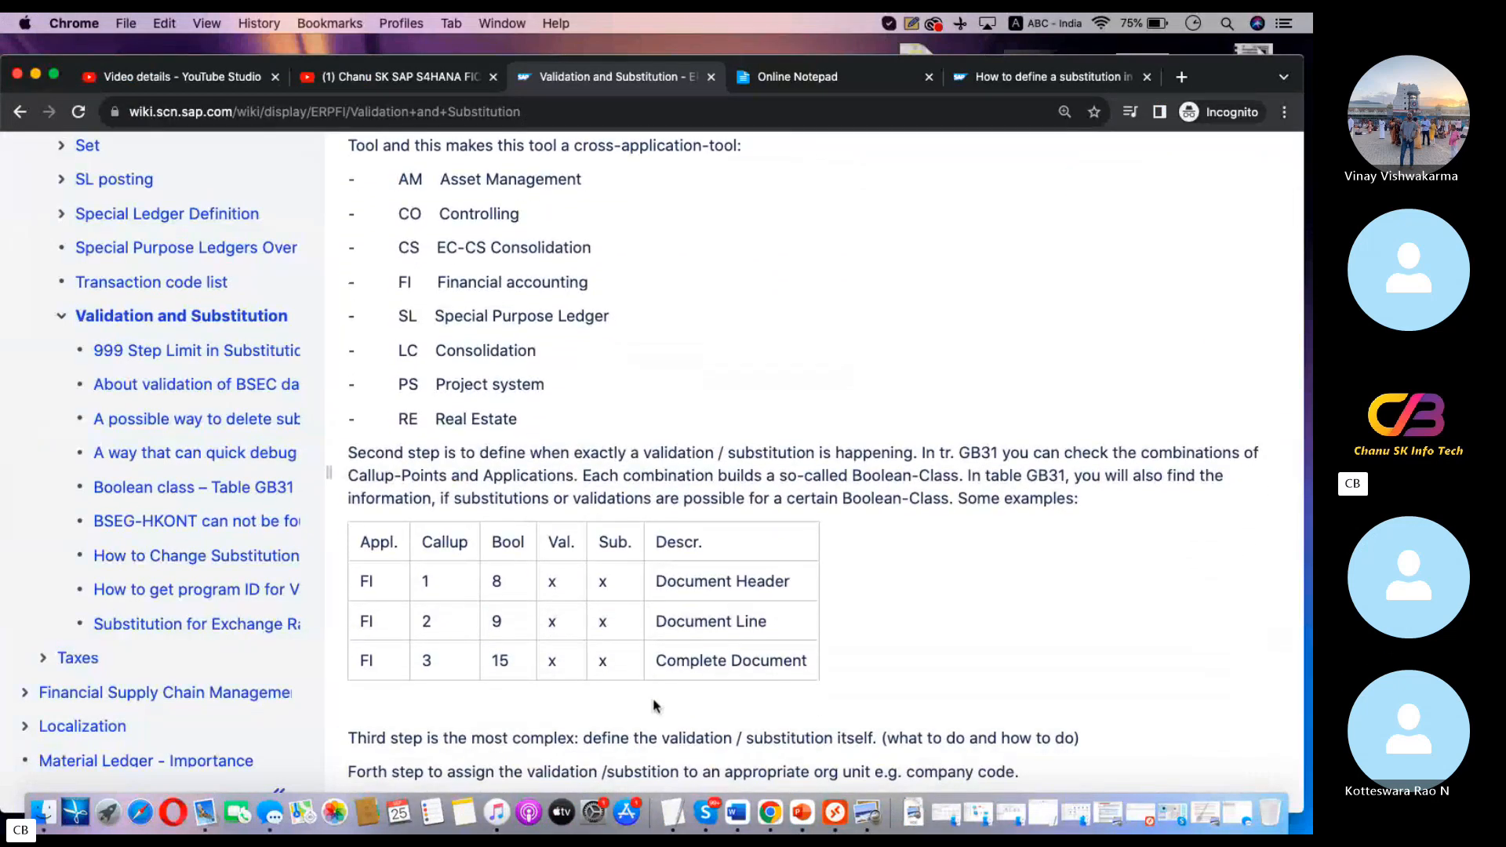
scroll(655, 706, "down", 2)
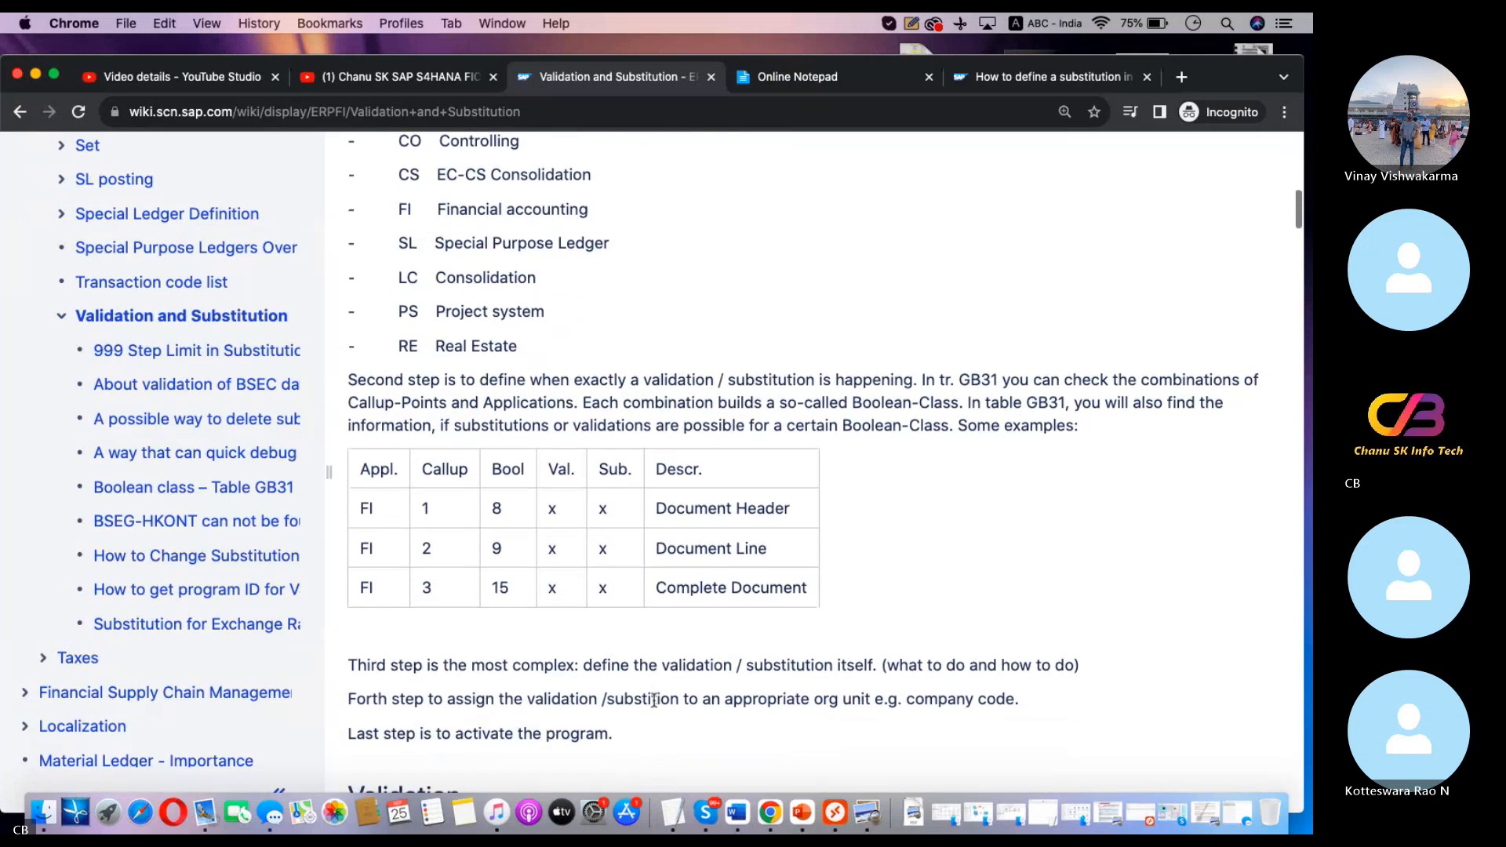
scroll(655, 703, "down", 10)
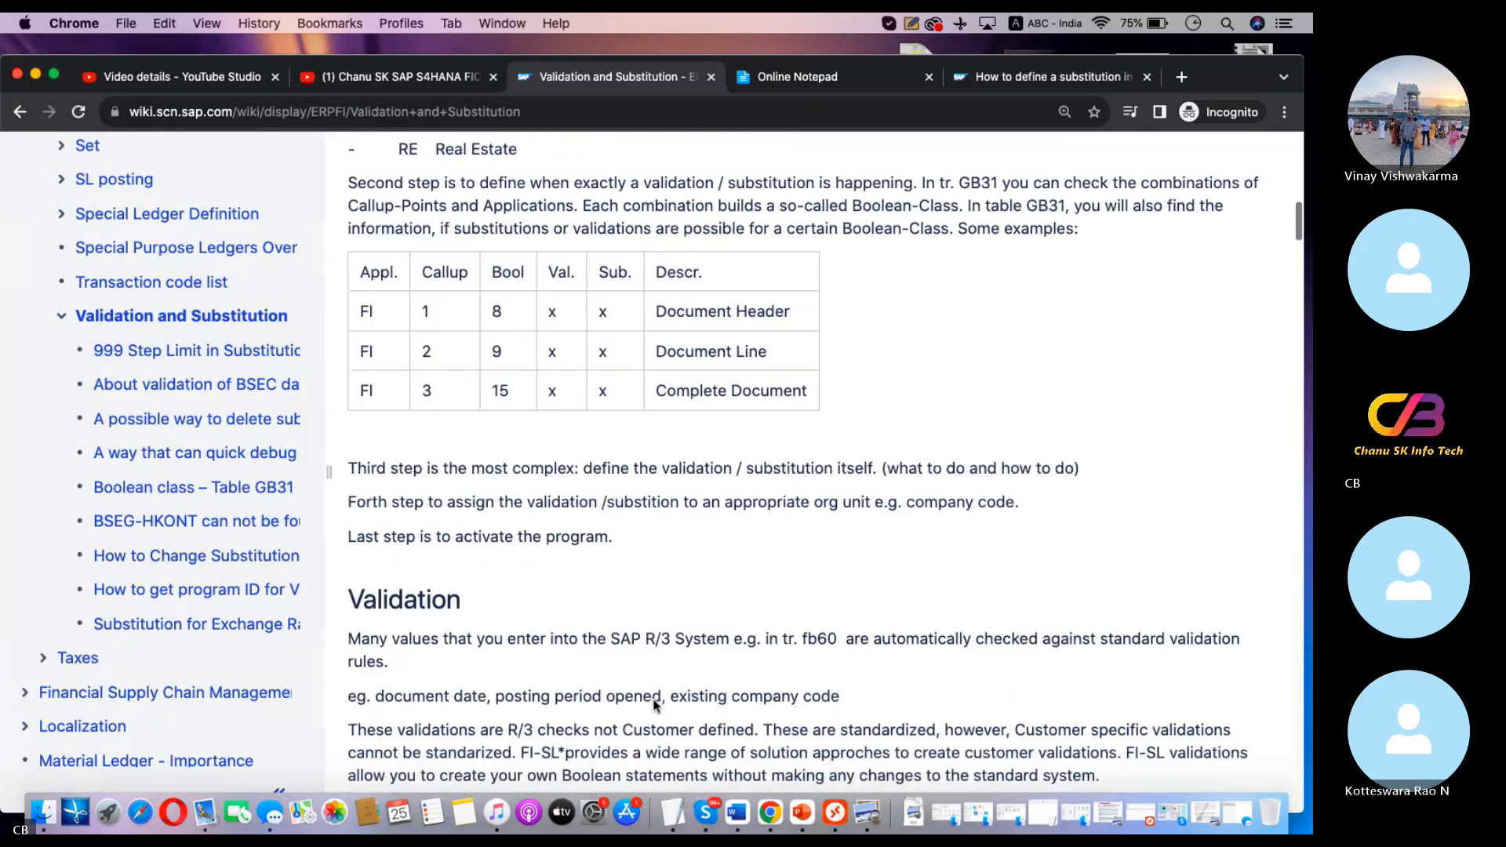
scroll(655, 706, "down", 2)
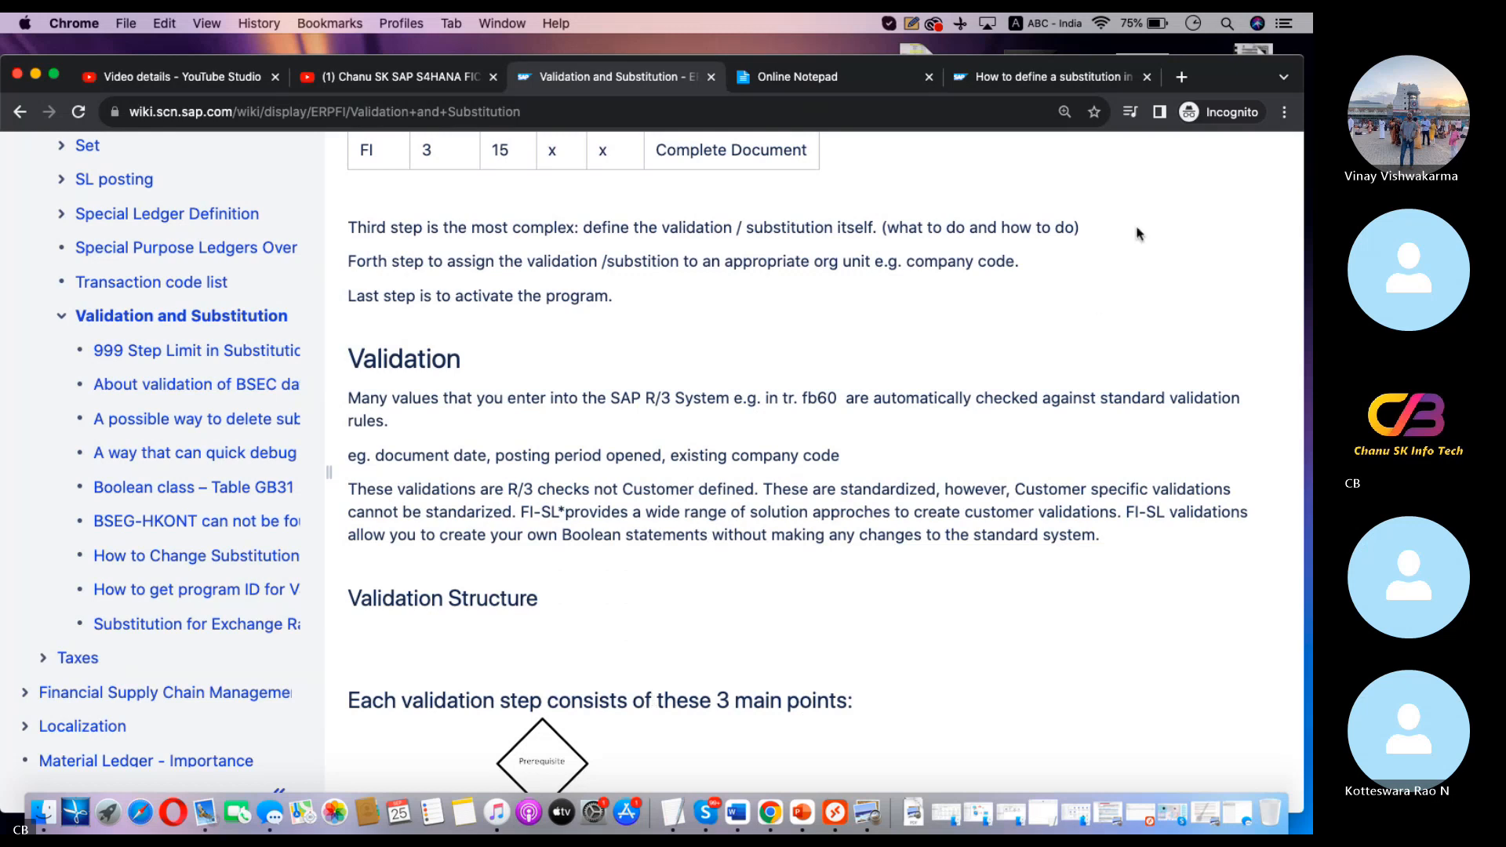
left_click(1183, 159)
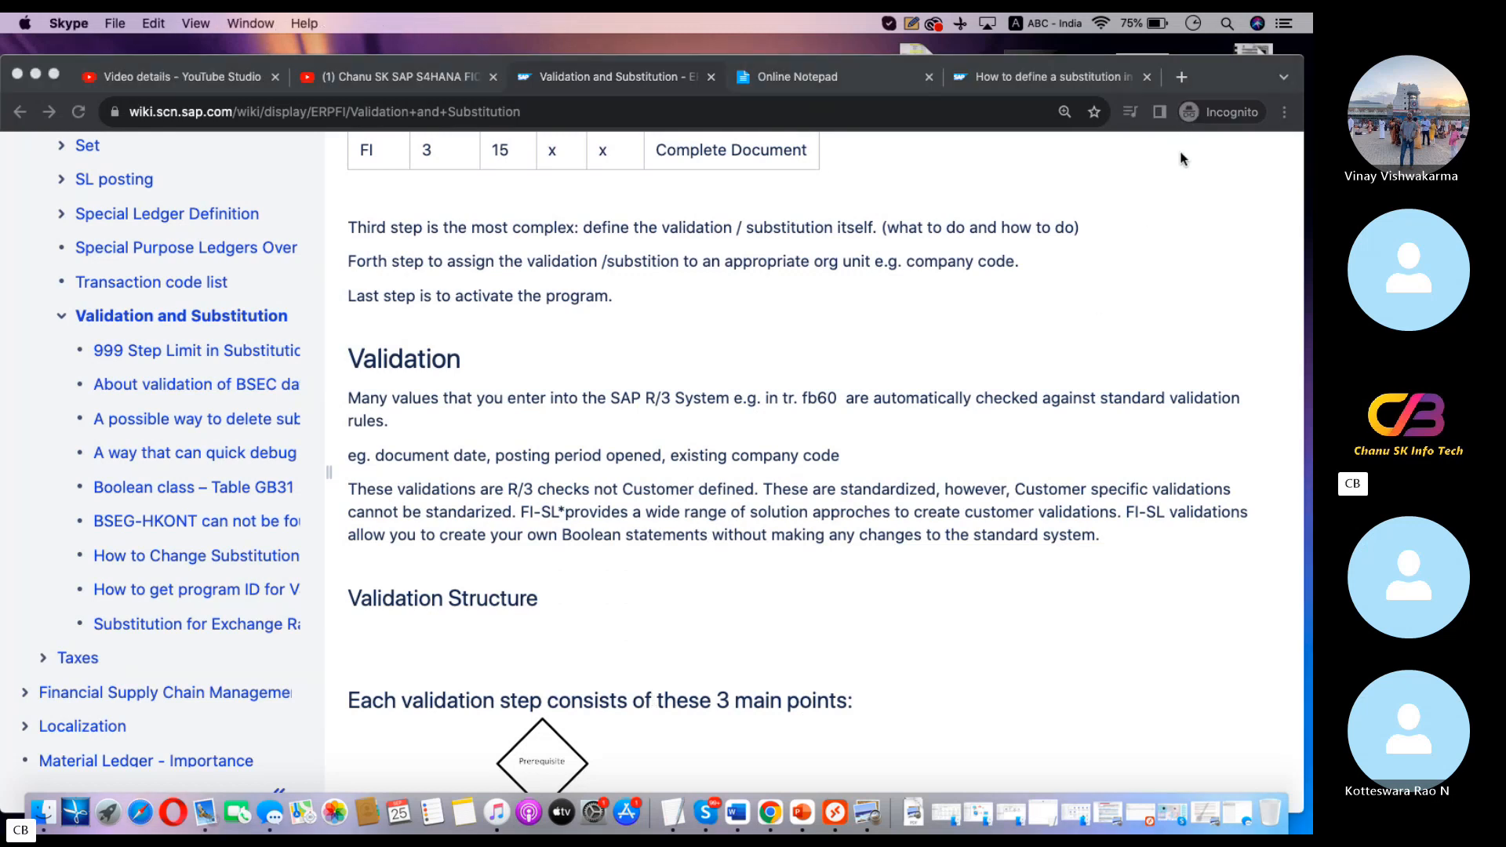
triple_click(409, 395)
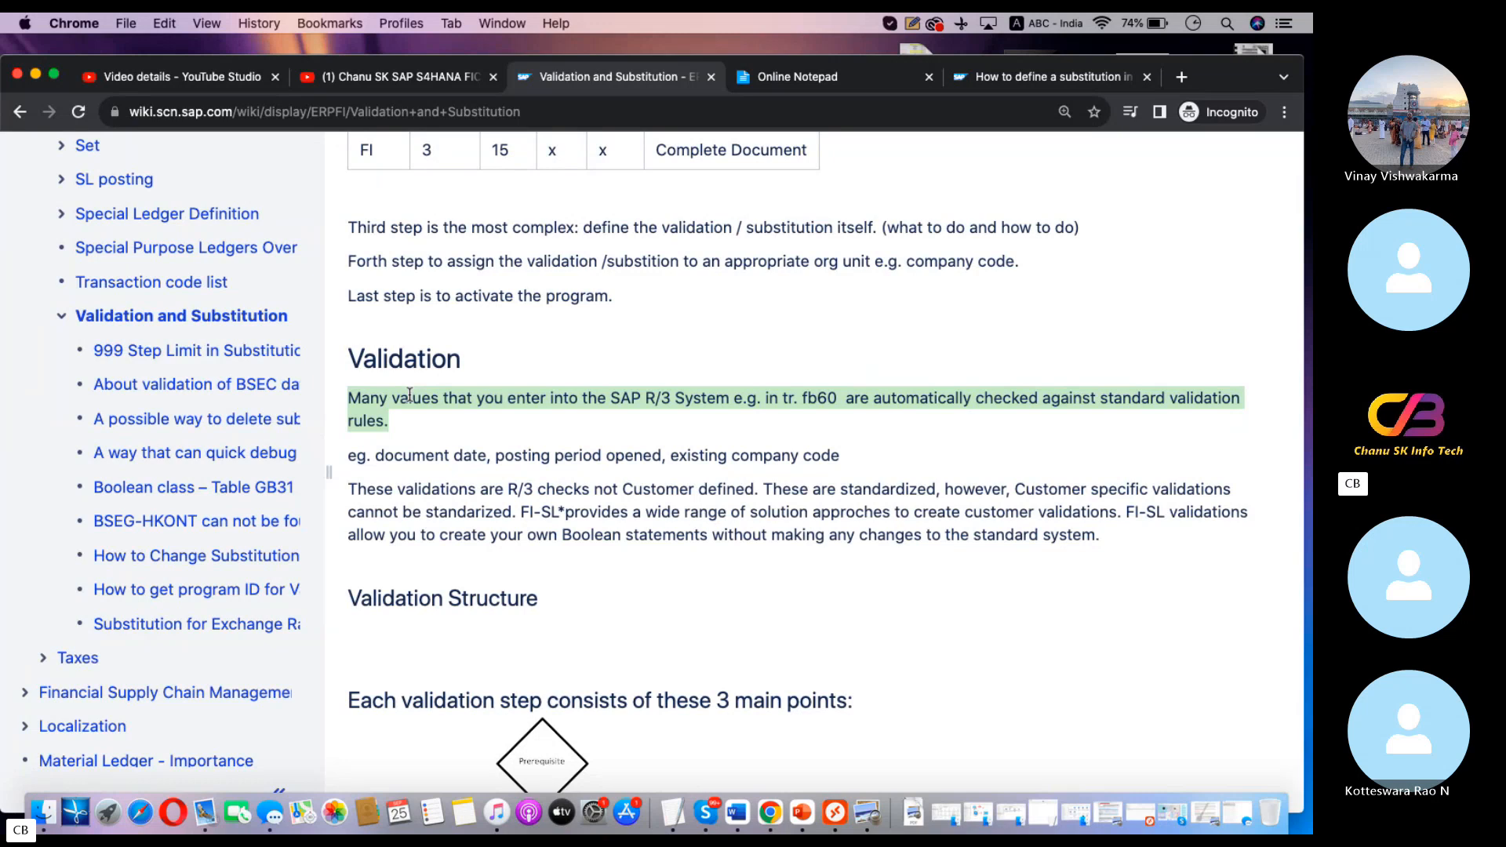
Review the validation structure diagram and callup points, and highlight the Boolean class definition with transactions GGB0, GGB4 and GCT9.
scroll(409, 394, "down", 5)
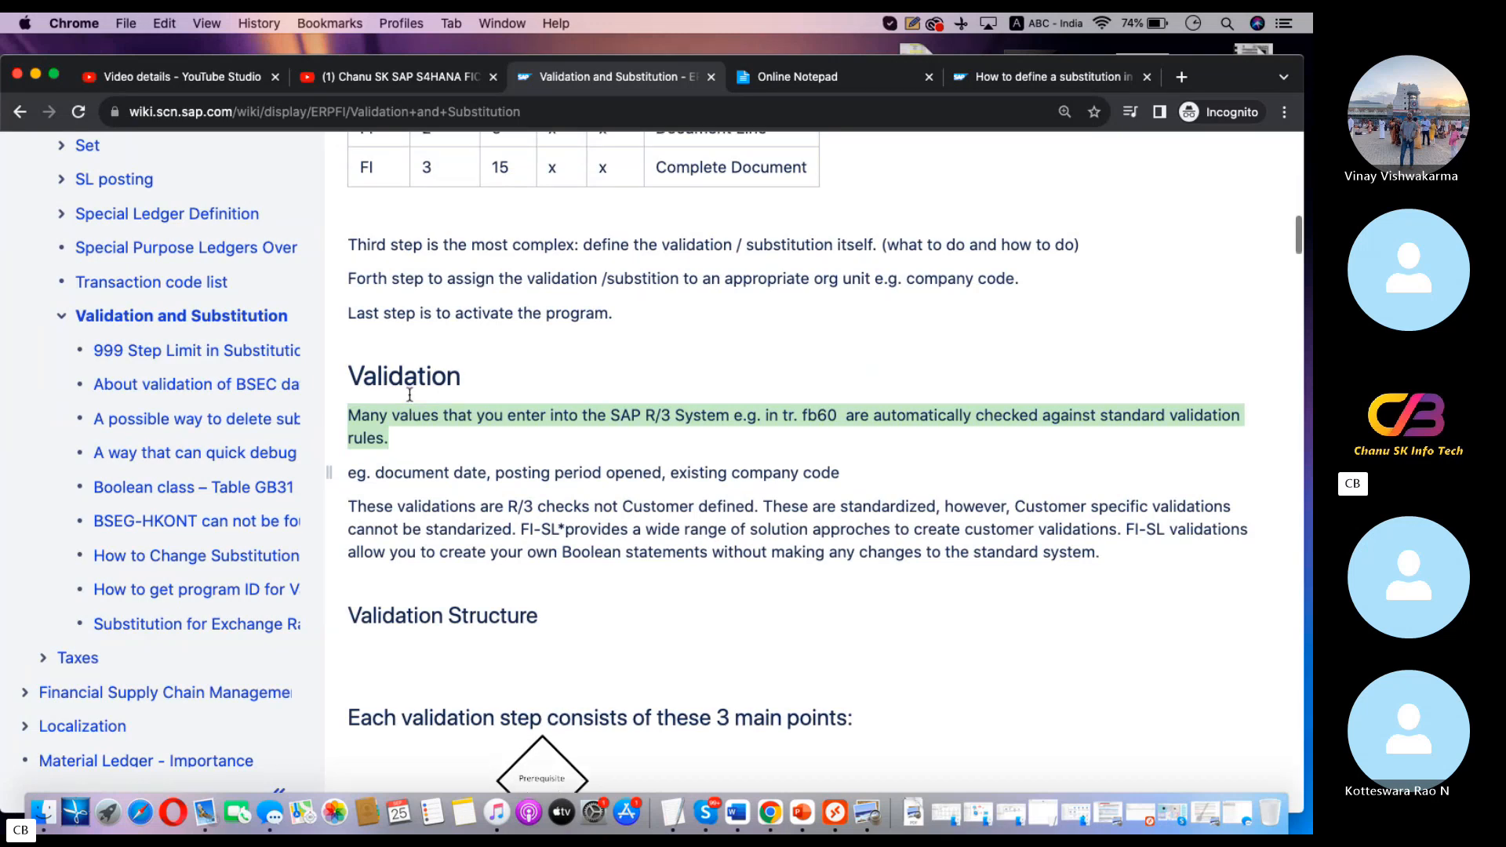
scroll(409, 396, "down", 5)
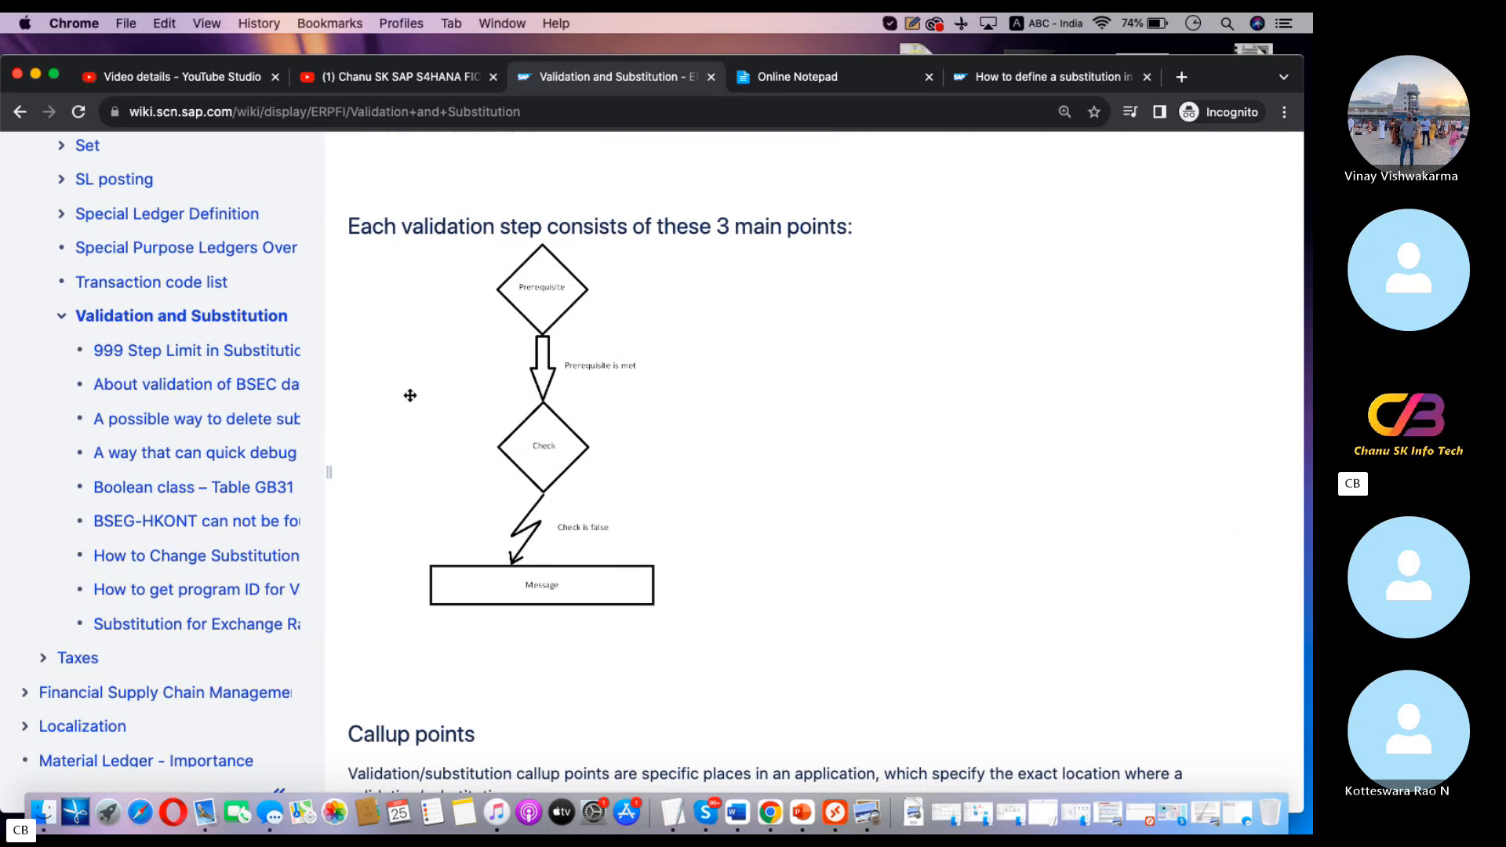
scroll(410, 395, "down", 6)
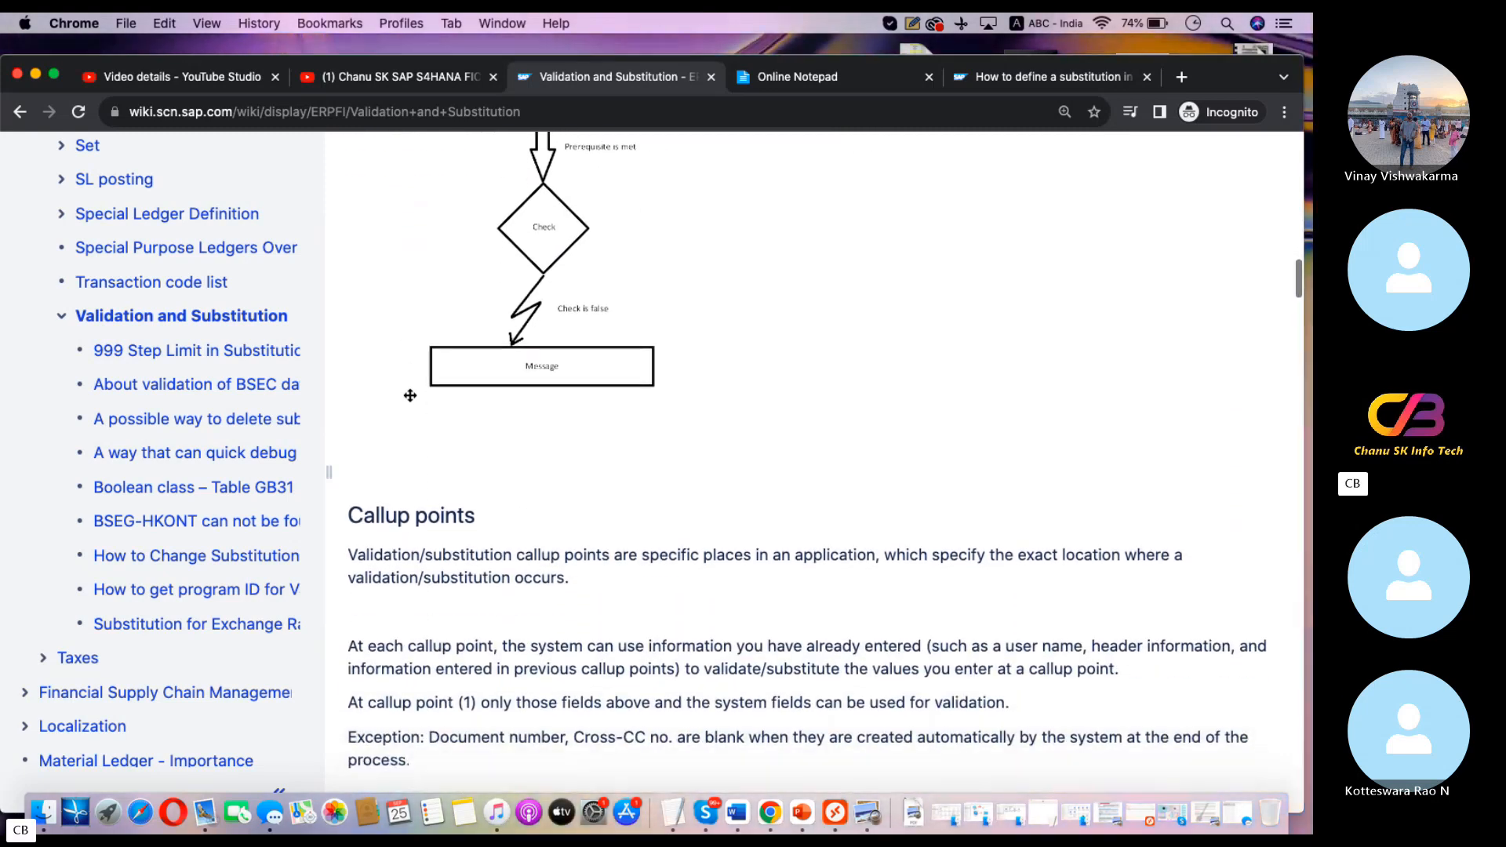
scroll(410, 396, "down", 3)
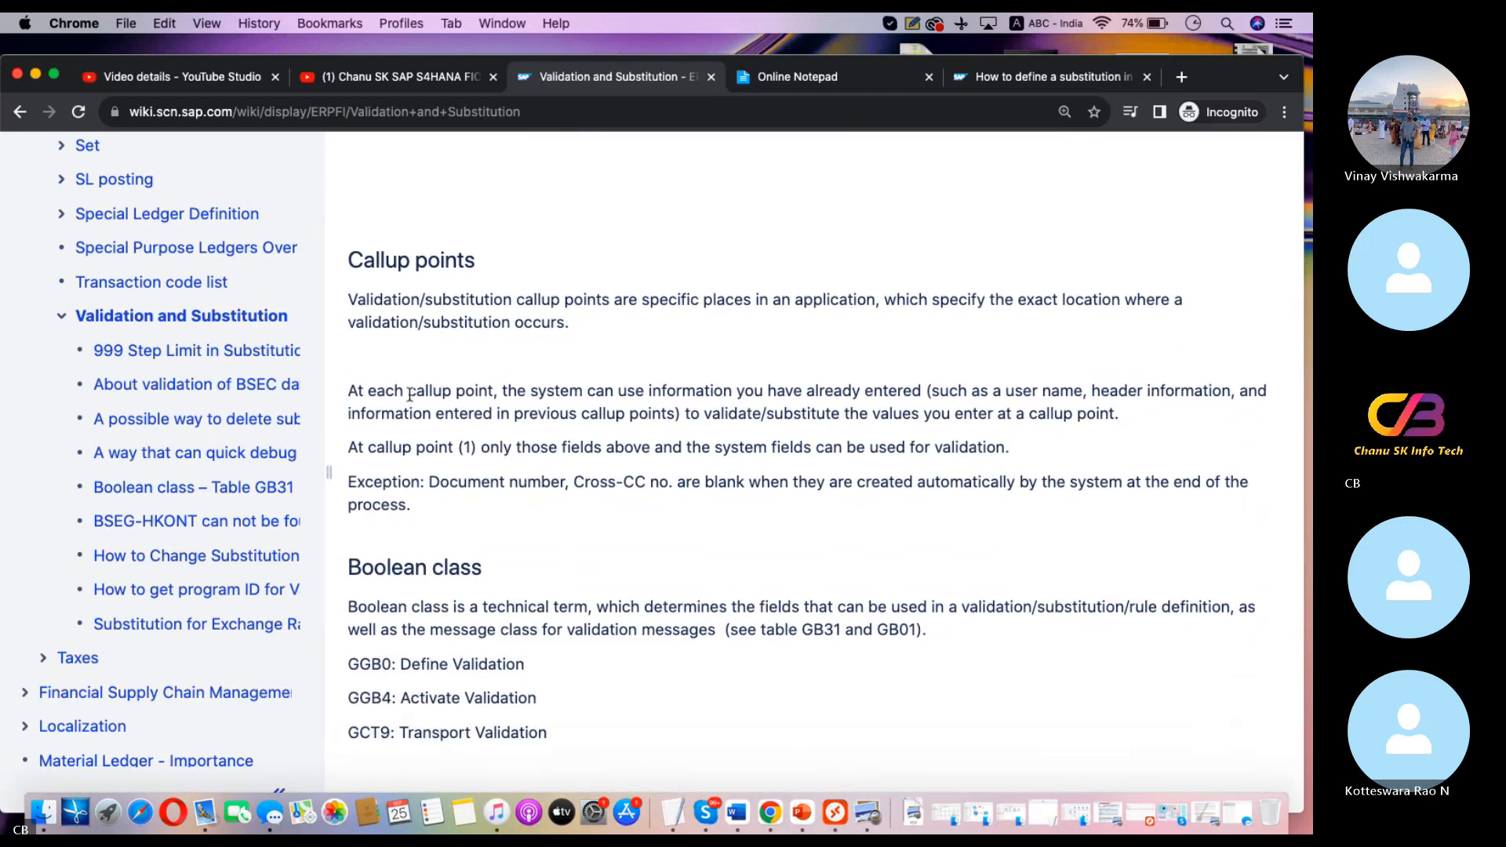
scroll(409, 400, "down", 2)
scroll(410, 400, "down", 4)
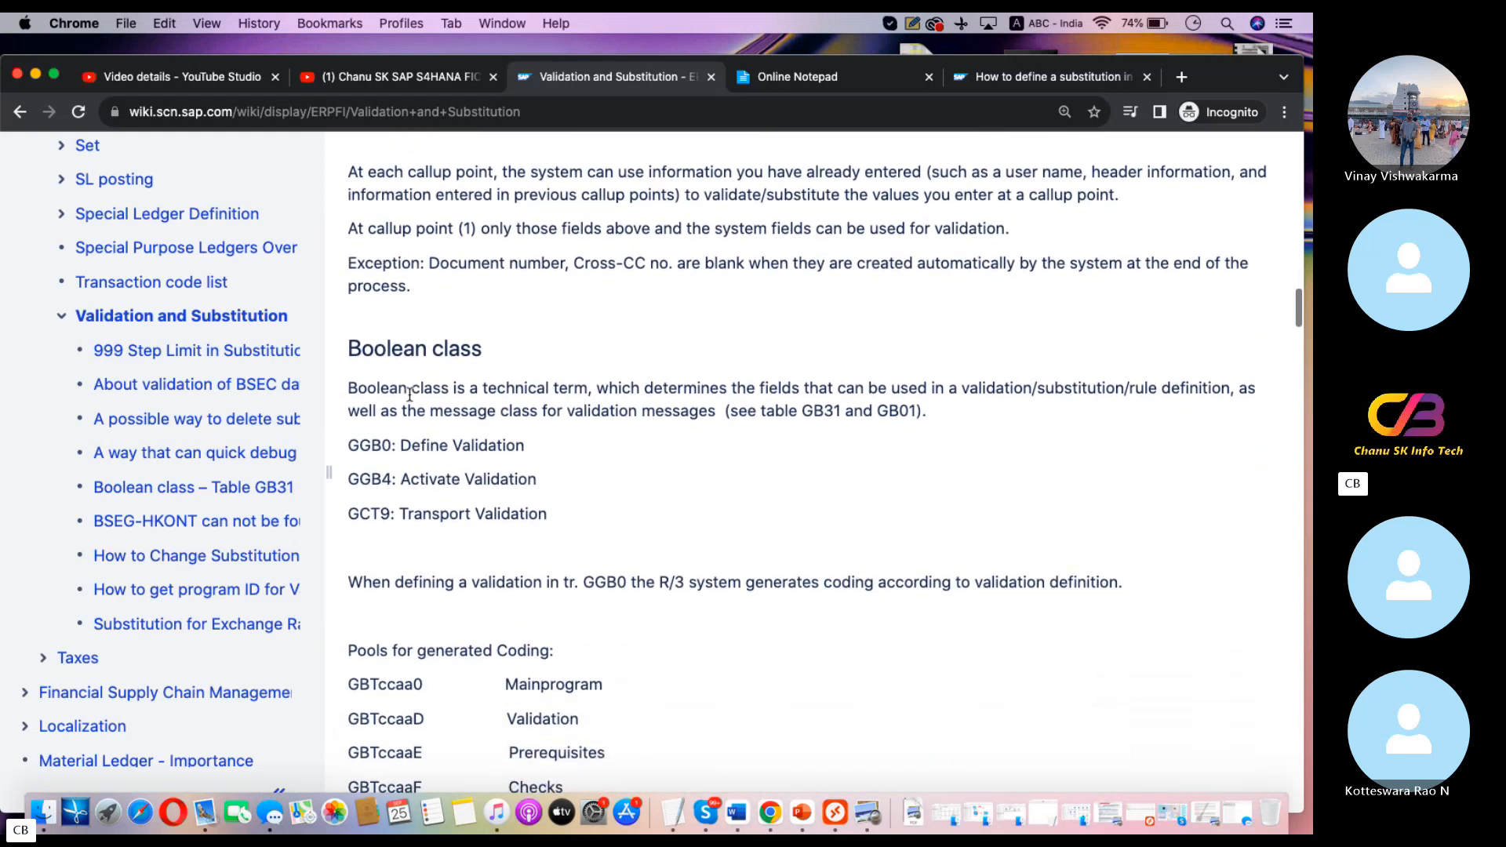
double_click(436, 345)
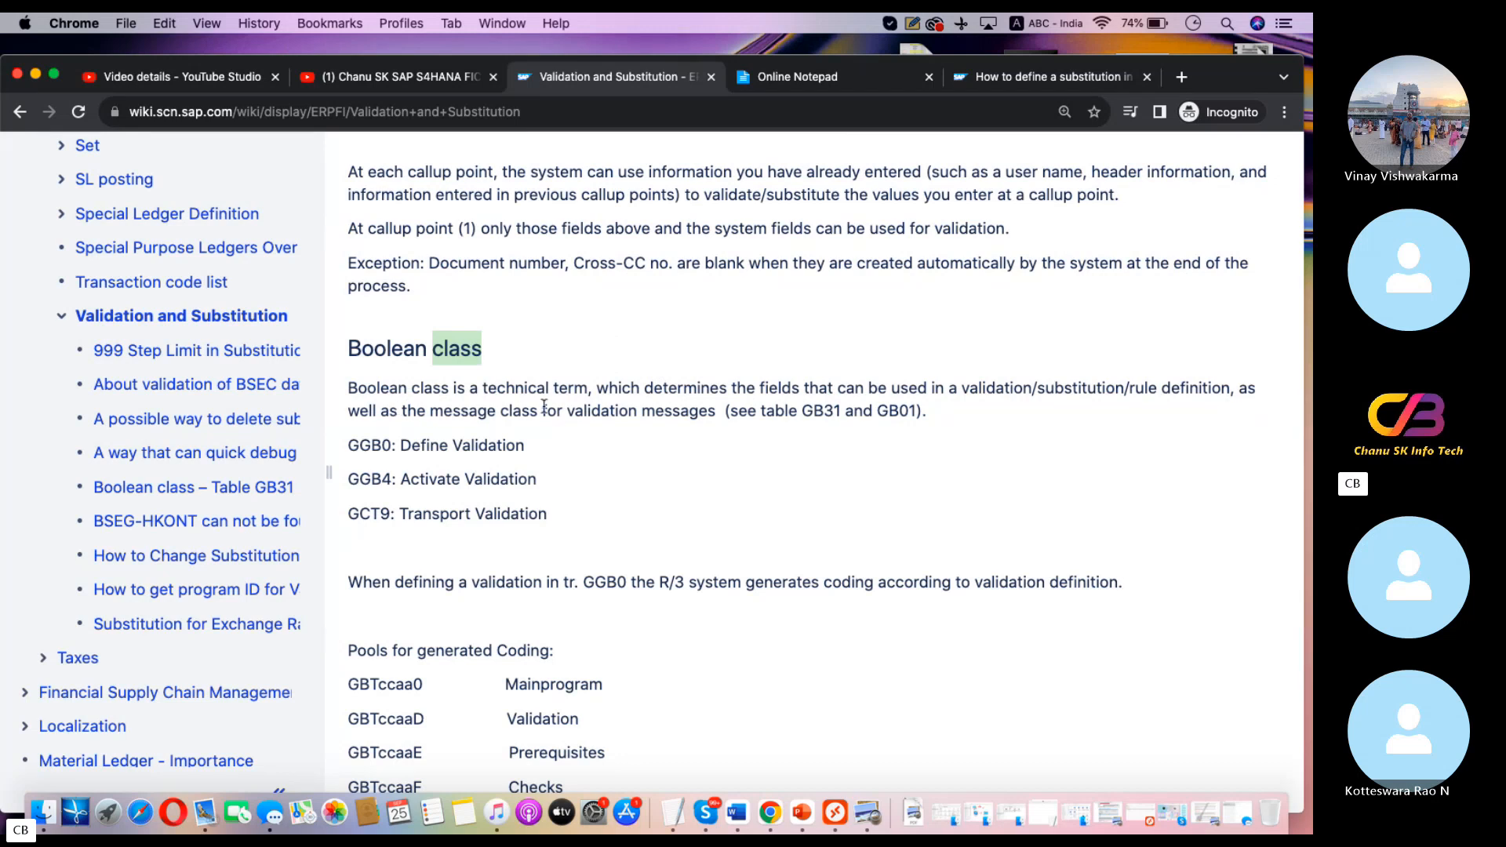
triple_click(838, 414)
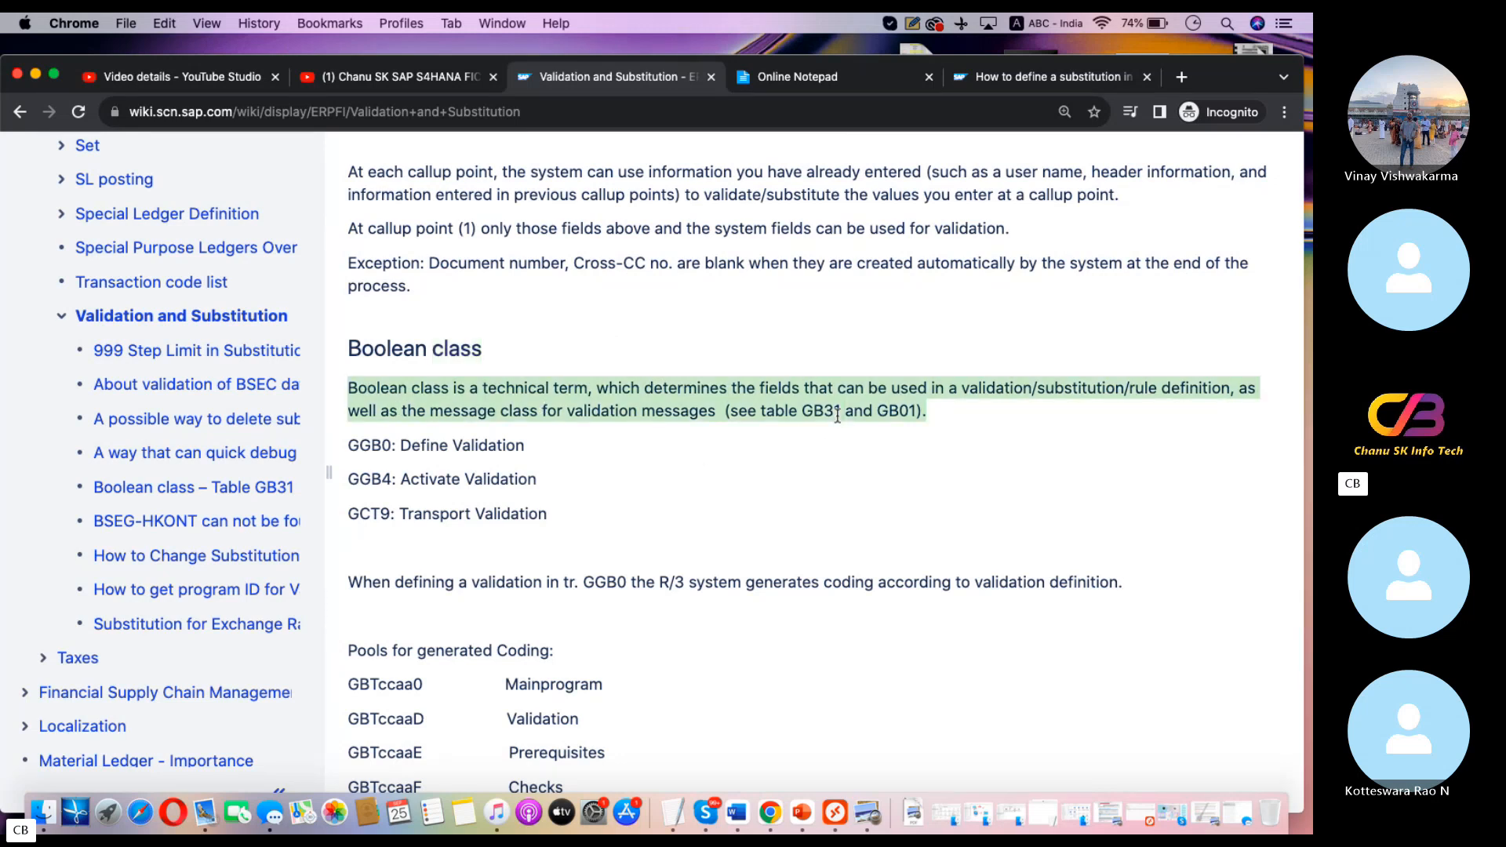
left_click_drag(550, 516, 414, 391)
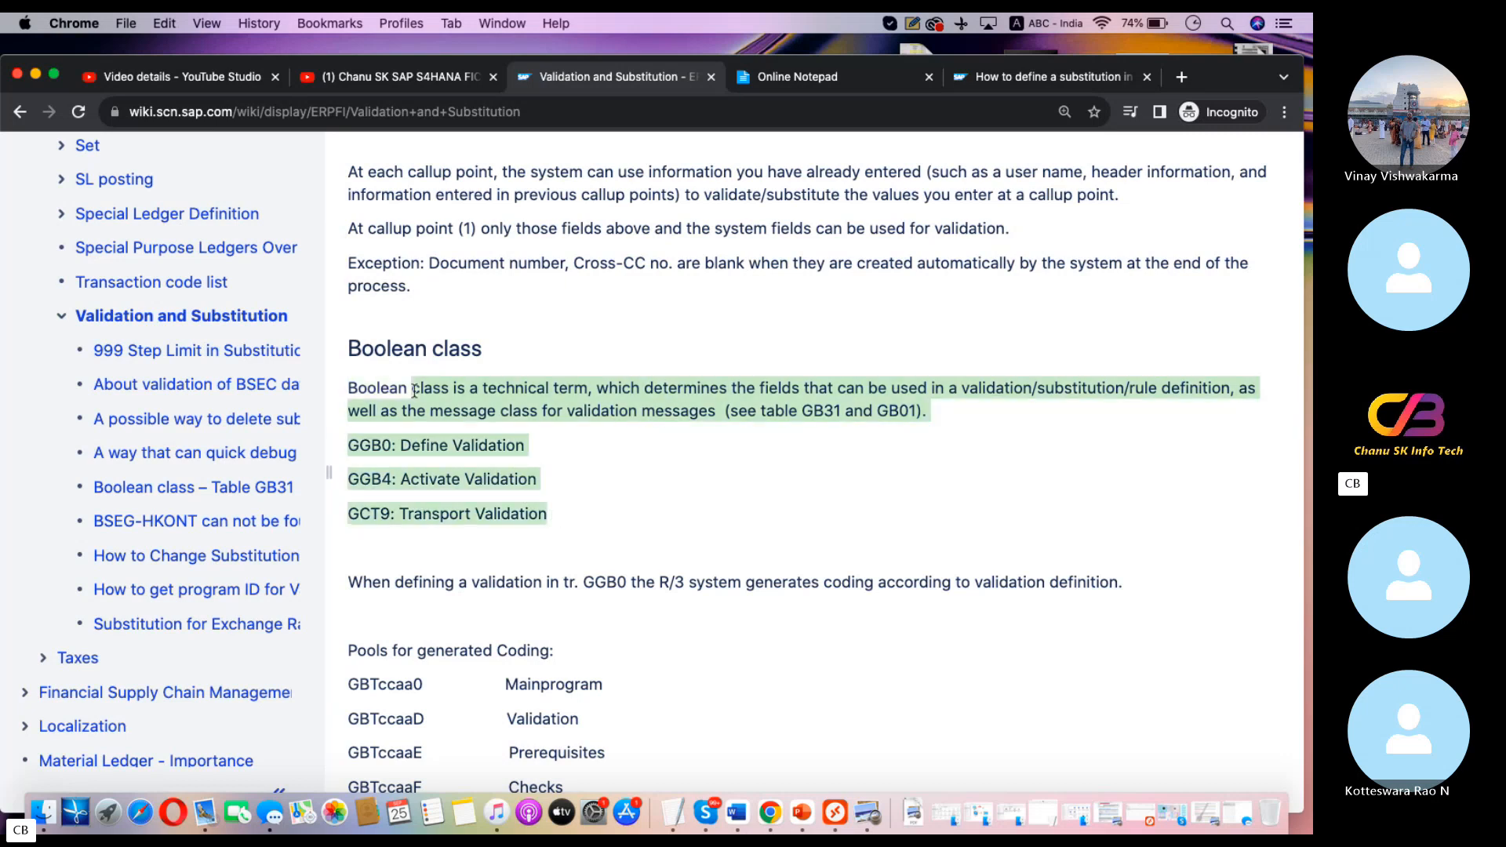
Examine the wiki's TOMI example validation, from its prerequisite, check and message to the generated coding.
scroll(414, 391, "down", 8)
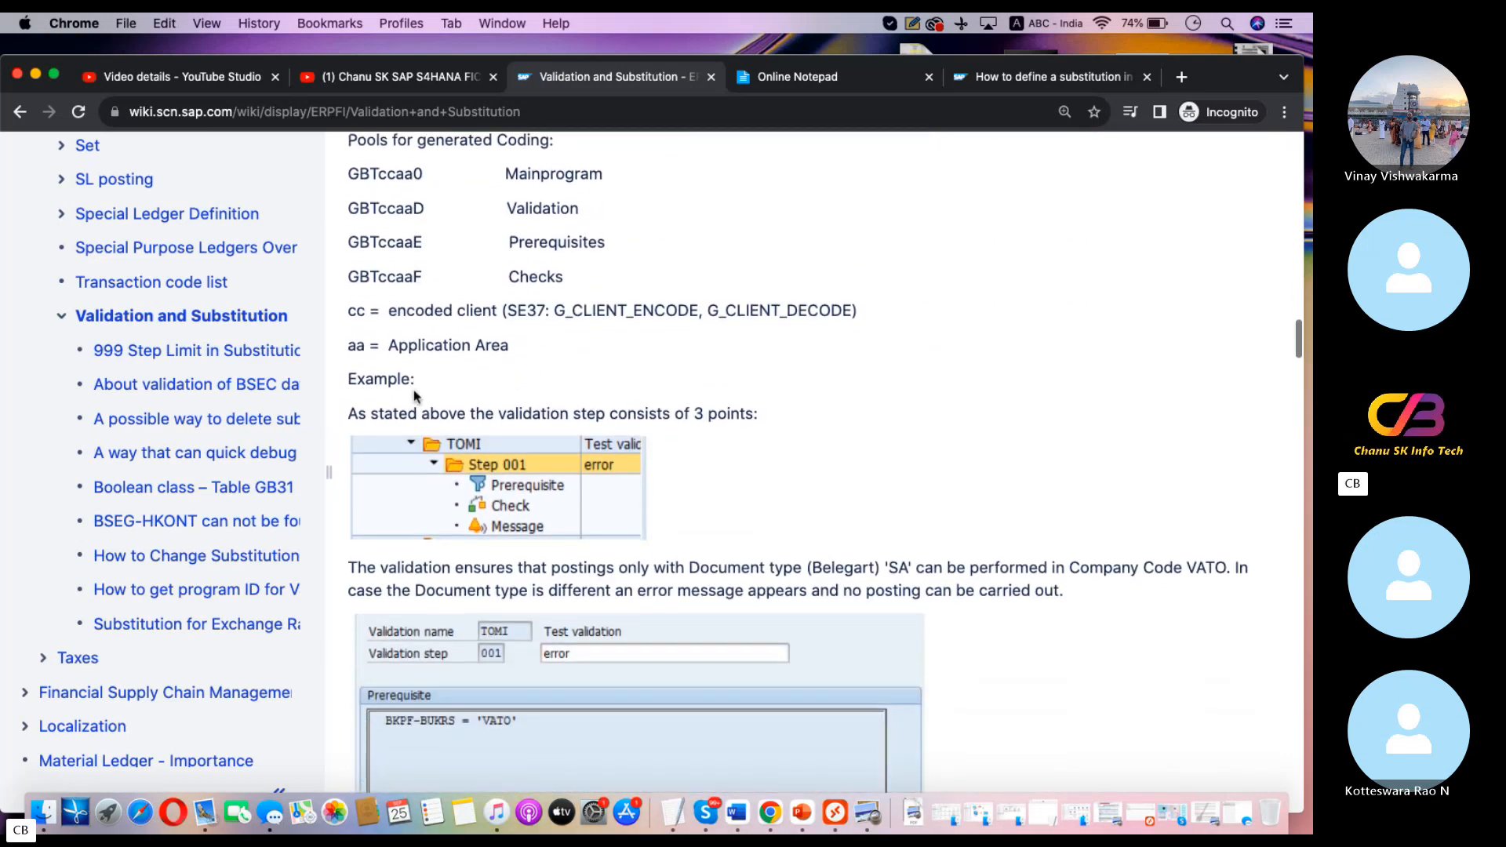
scroll(416, 395, "down", 4)
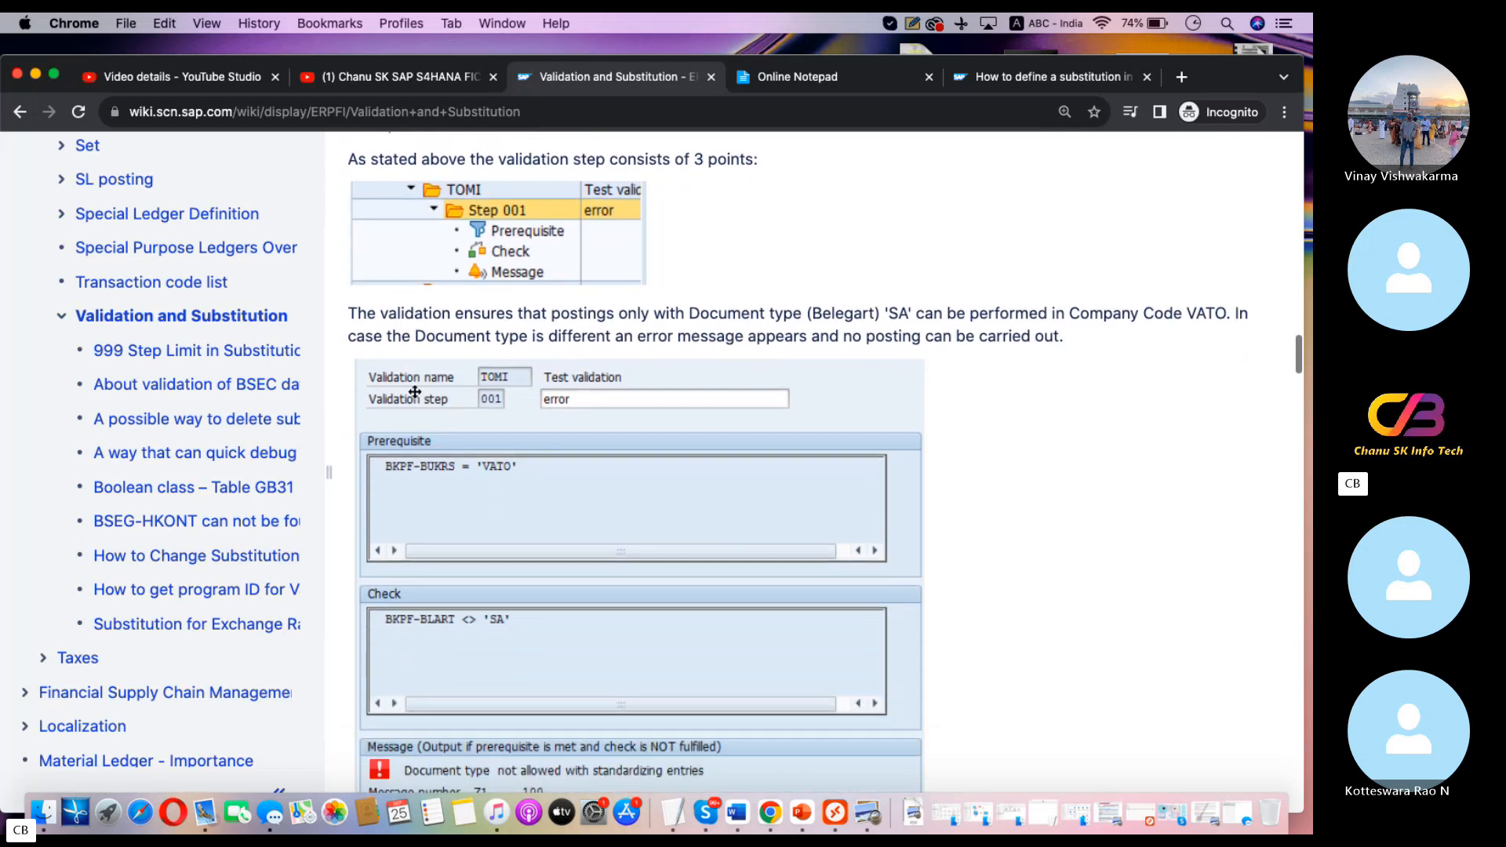
scroll(414, 391, "down", 14)
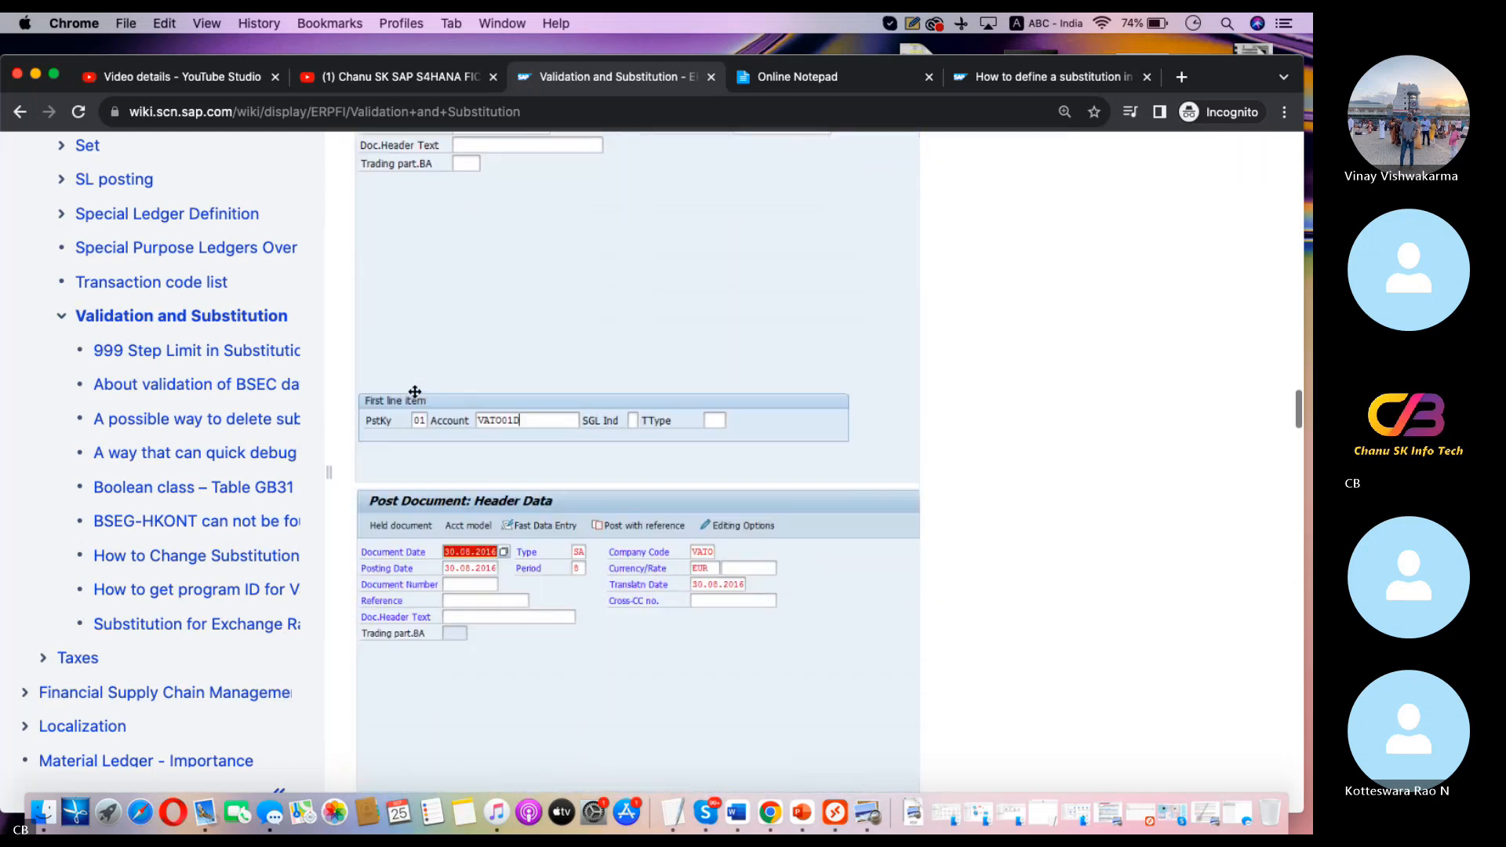
scroll(415, 390, "down", 15)
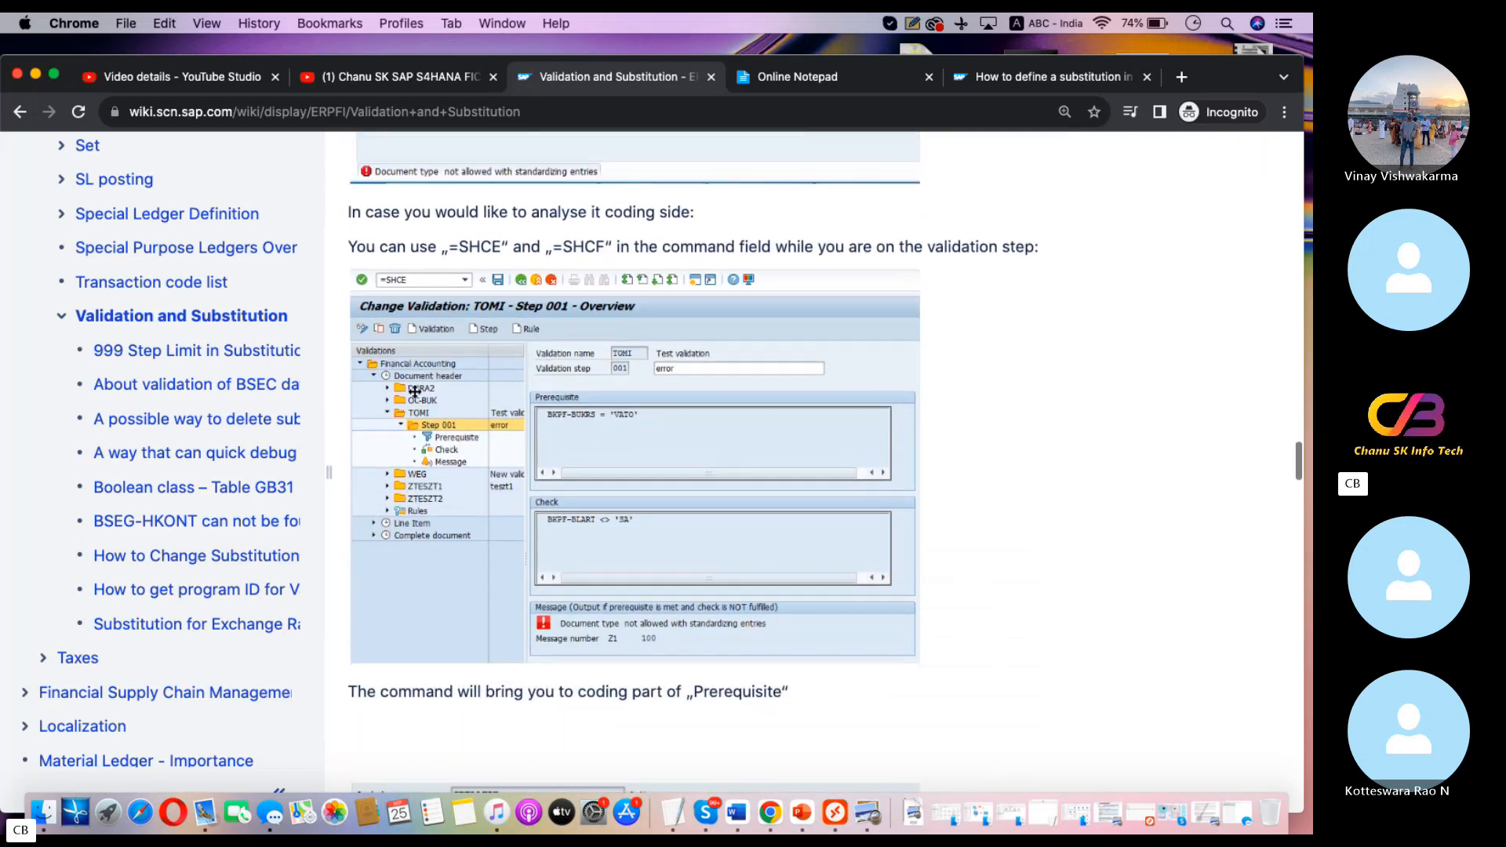
scroll(414, 390, "down", 14)
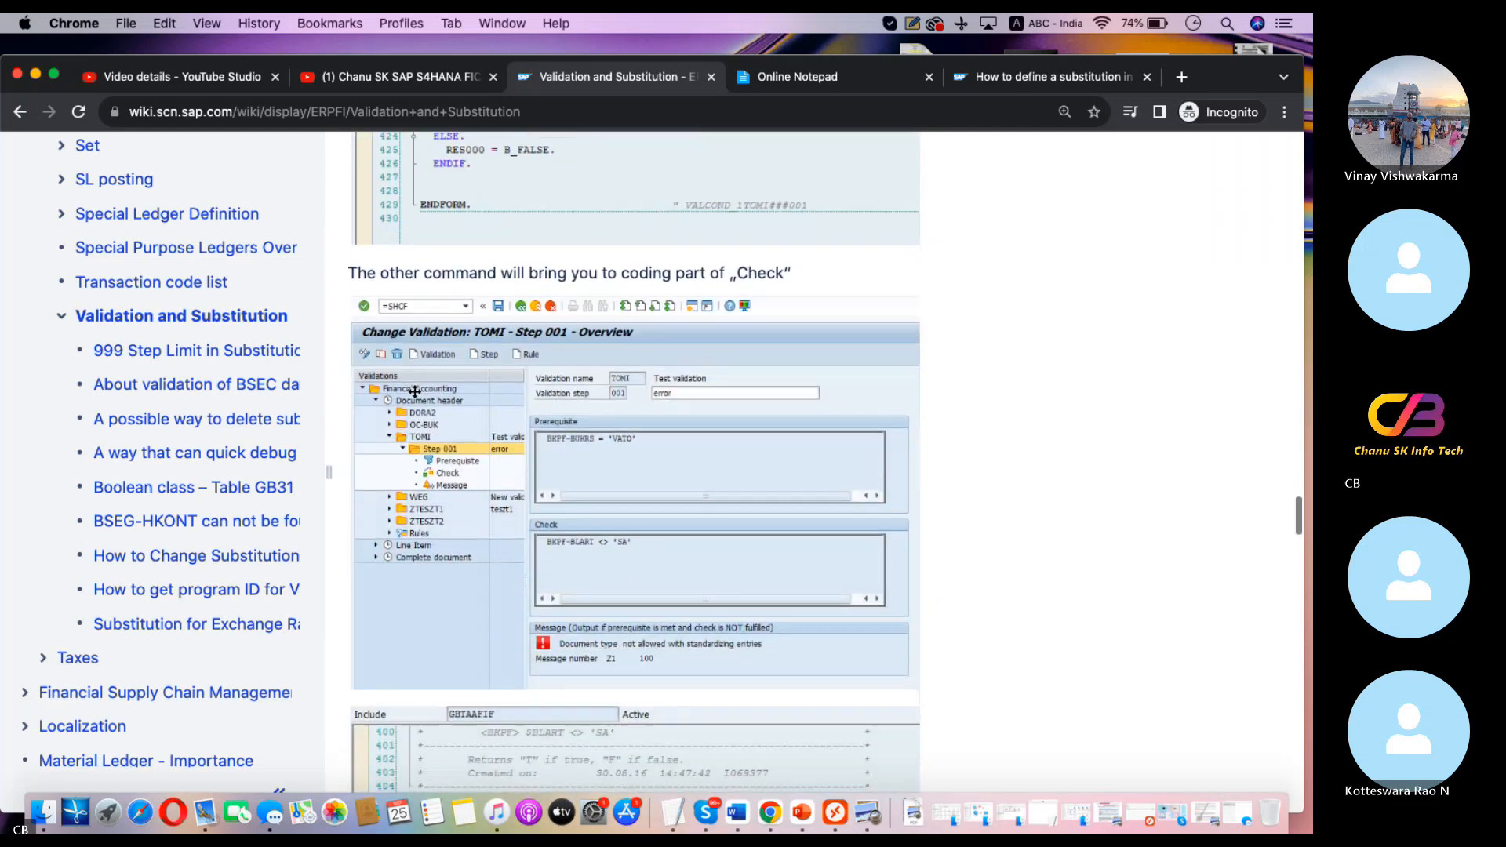
scroll(414, 391, "down", 6)
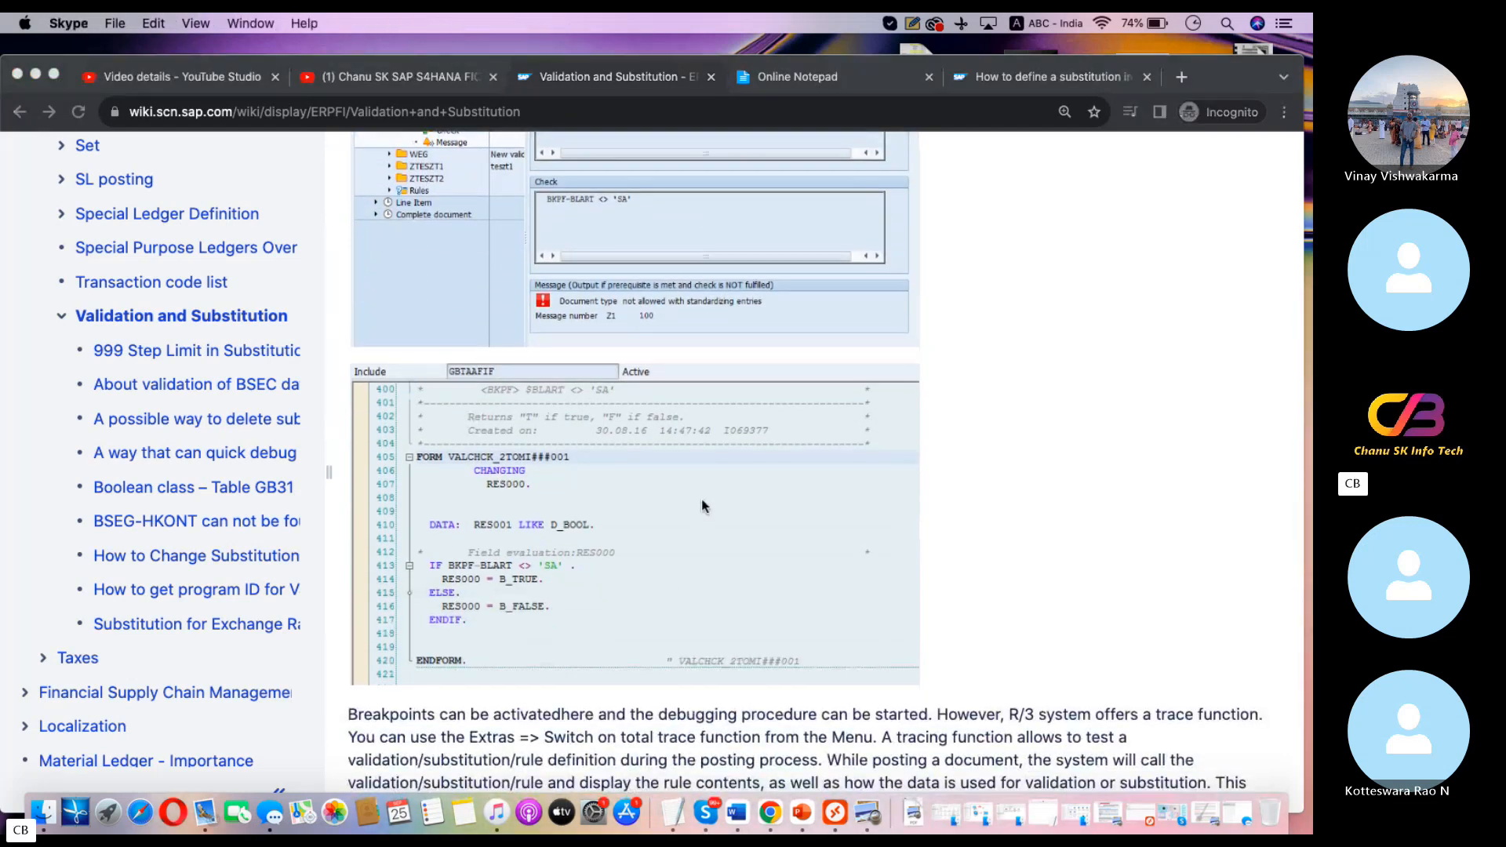
Switch to the TextEdit notes and highlight substitution Case 1's GL account and profit center, followed by the Case 2 line on document header text.
left_click(676, 800)
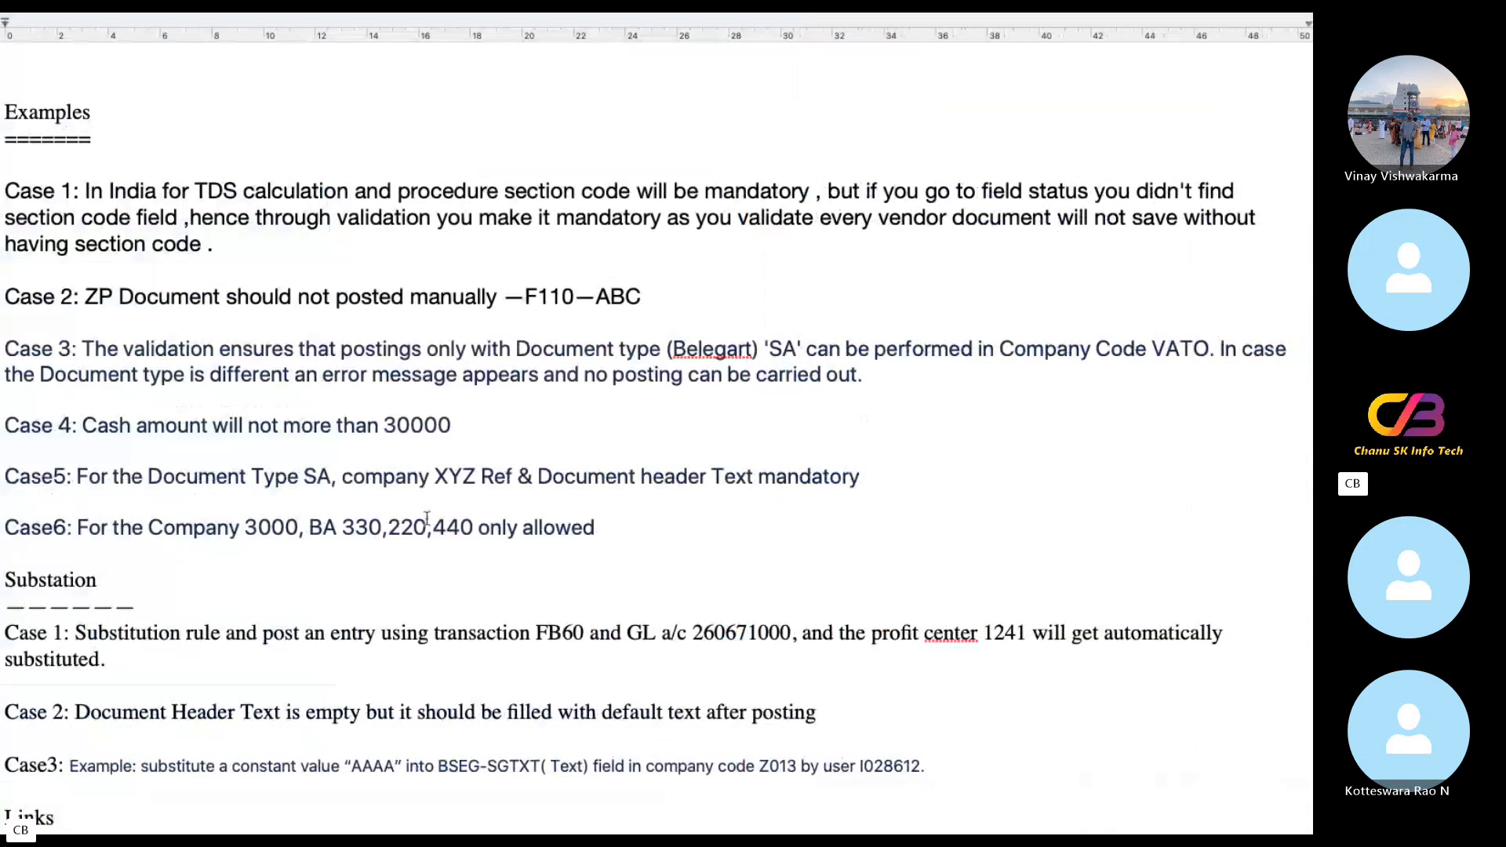
left_click(142, 644)
key("Down")
key("Down")
key("Down")
key("Down")
key("Down")
key("Down")
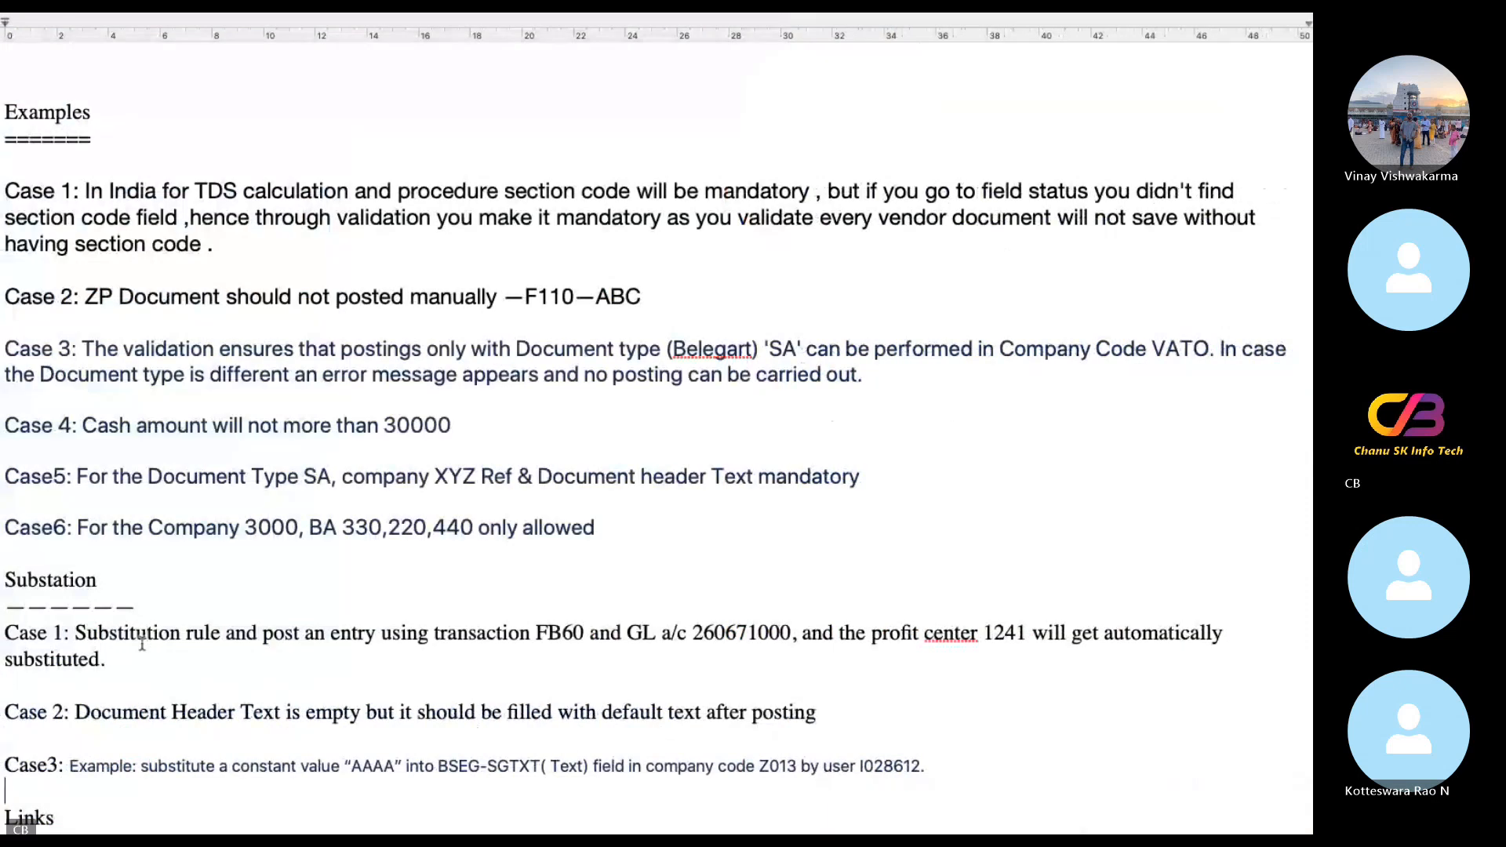
scroll(142, 644, "down", 1)
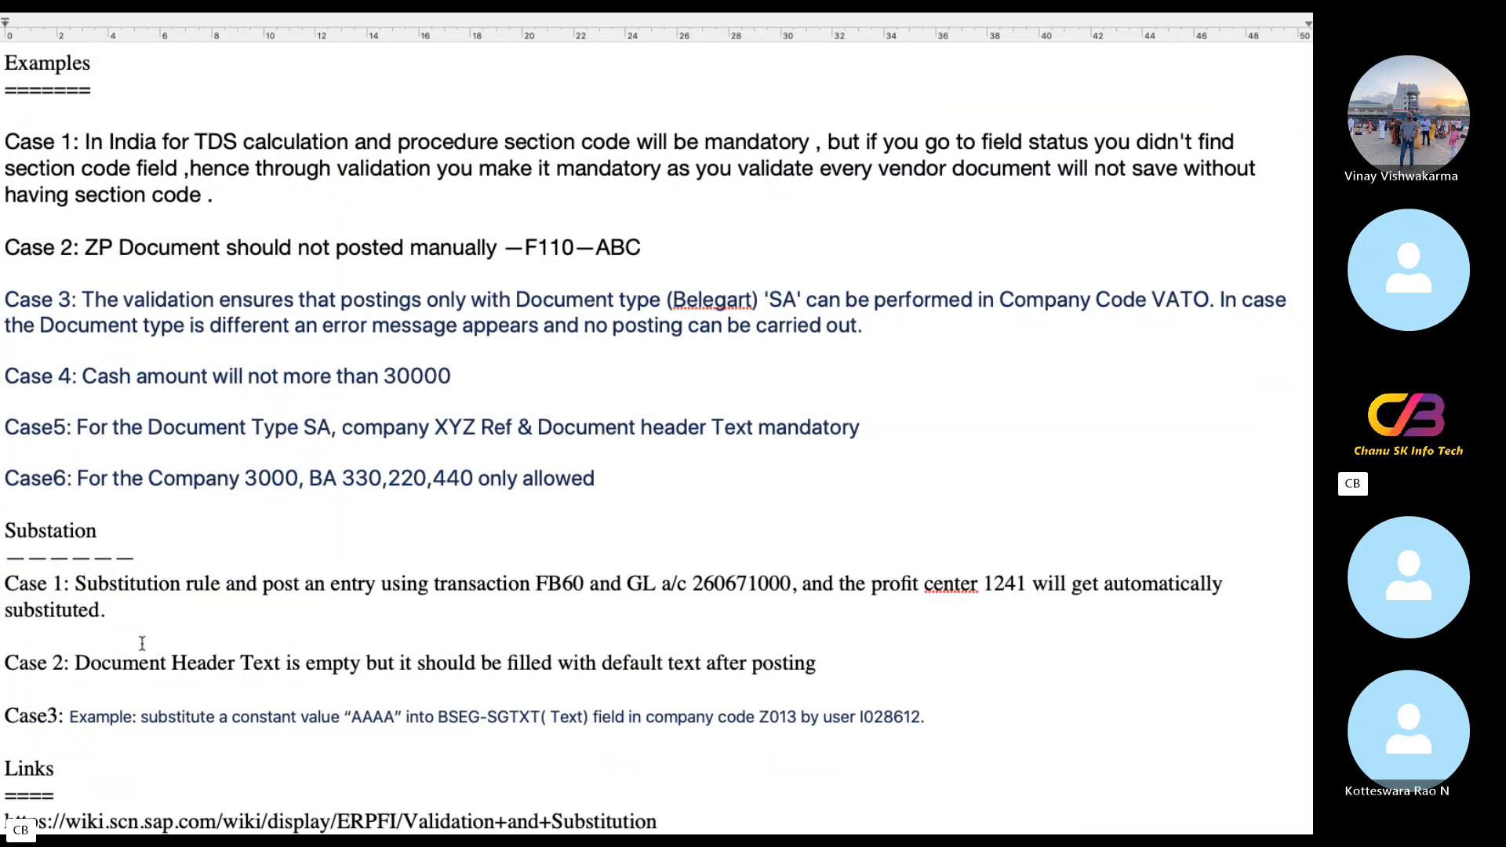
double_click(752, 584)
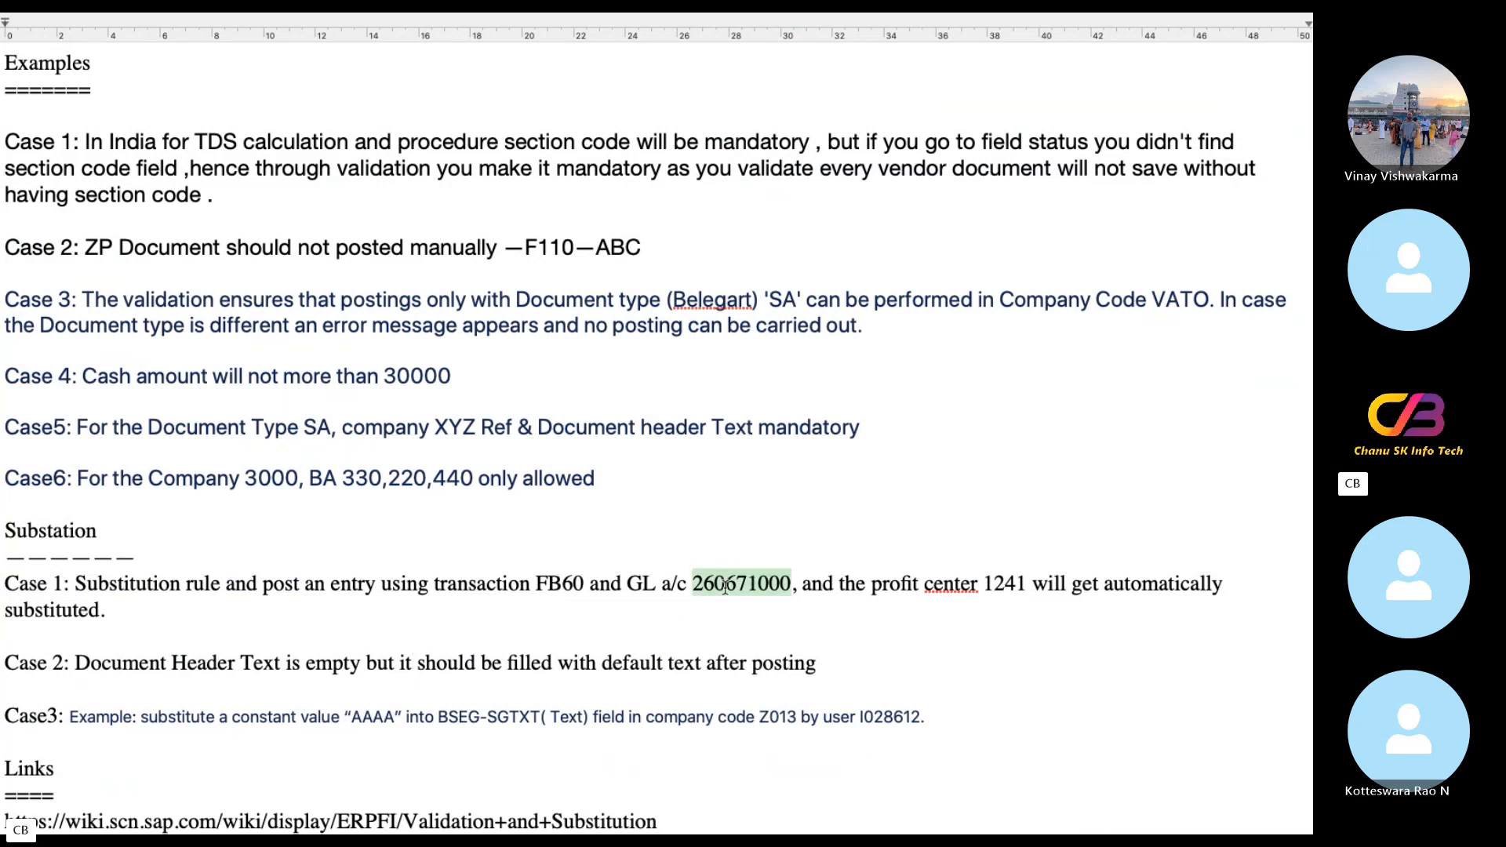
double_click(1010, 589)
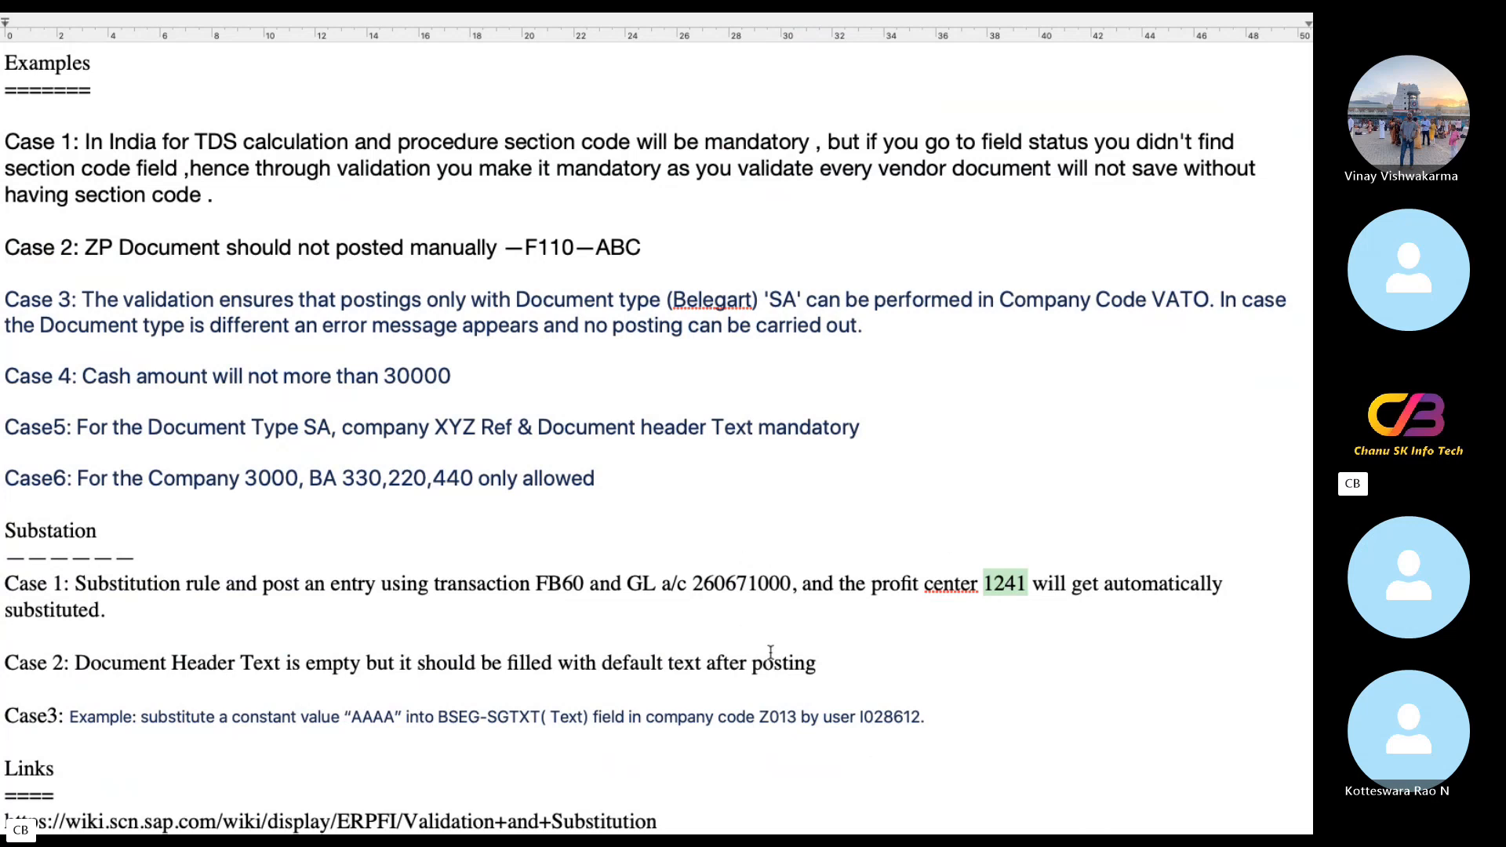
double_click(731, 587)
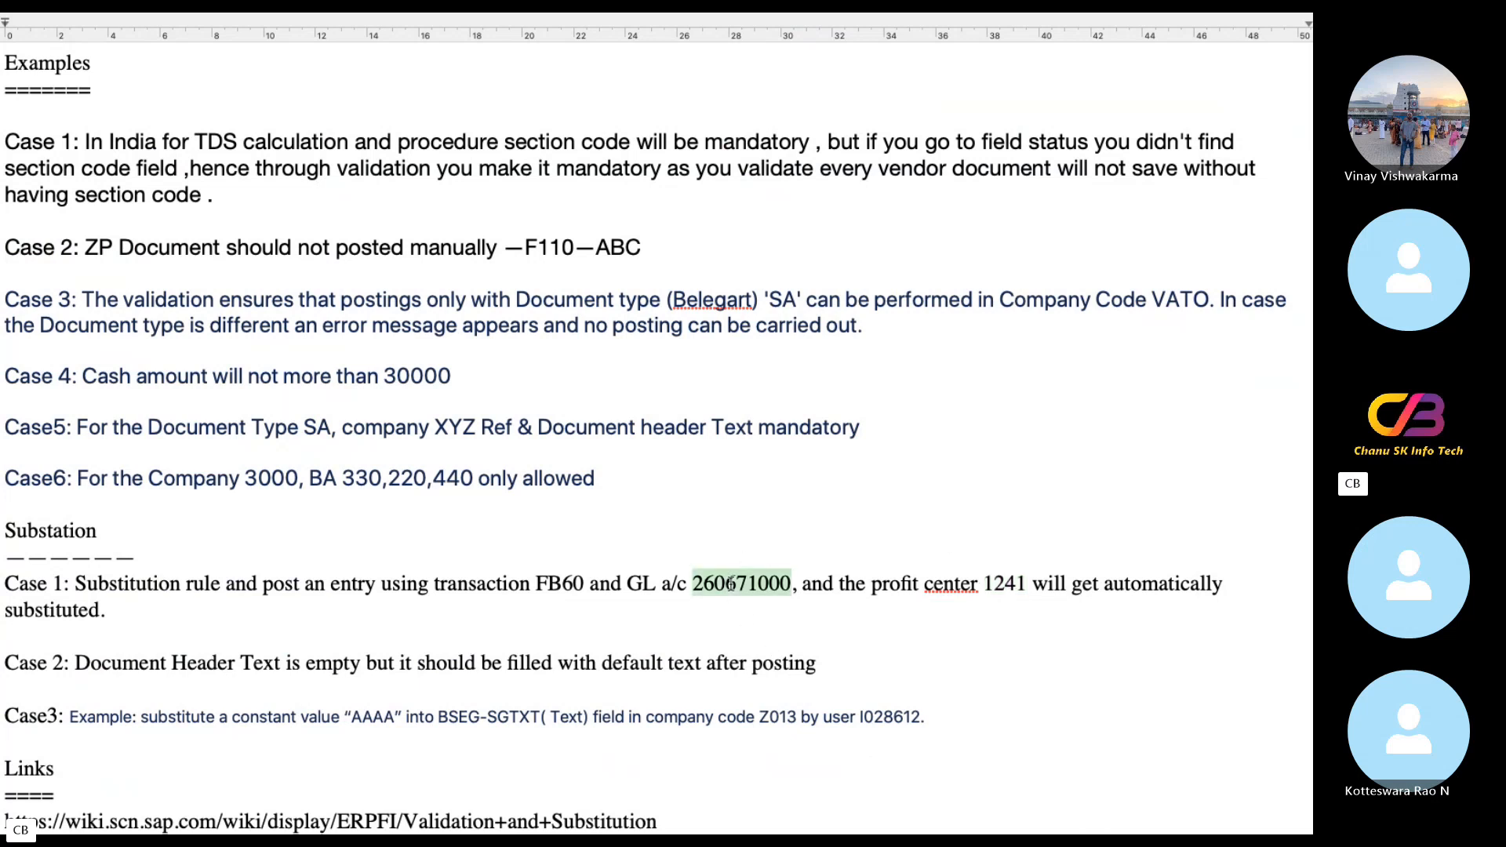
double_click(1020, 581)
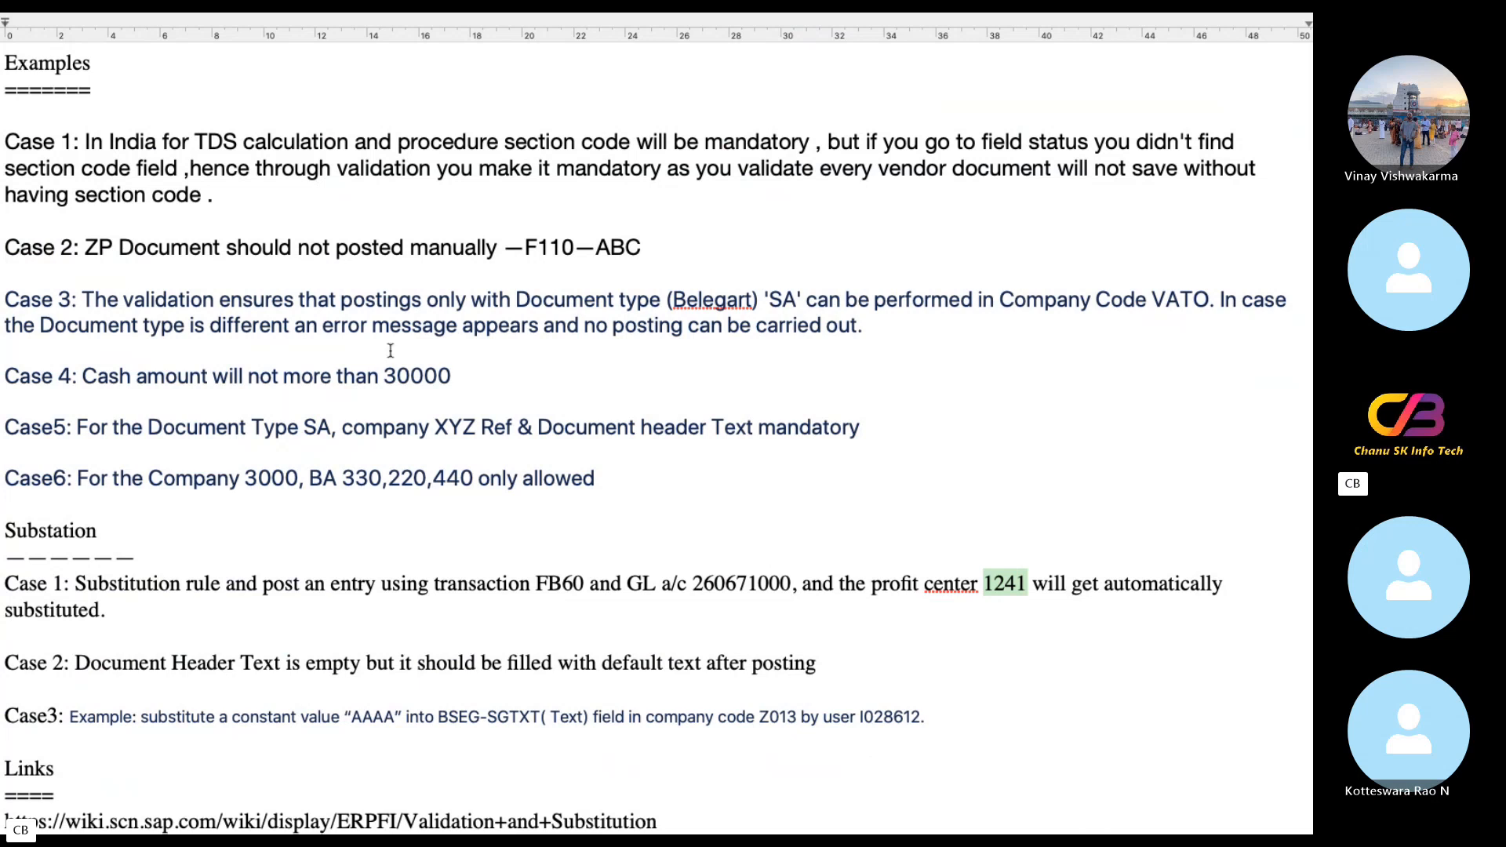
left_click_drag(841, 668, 1, 657)
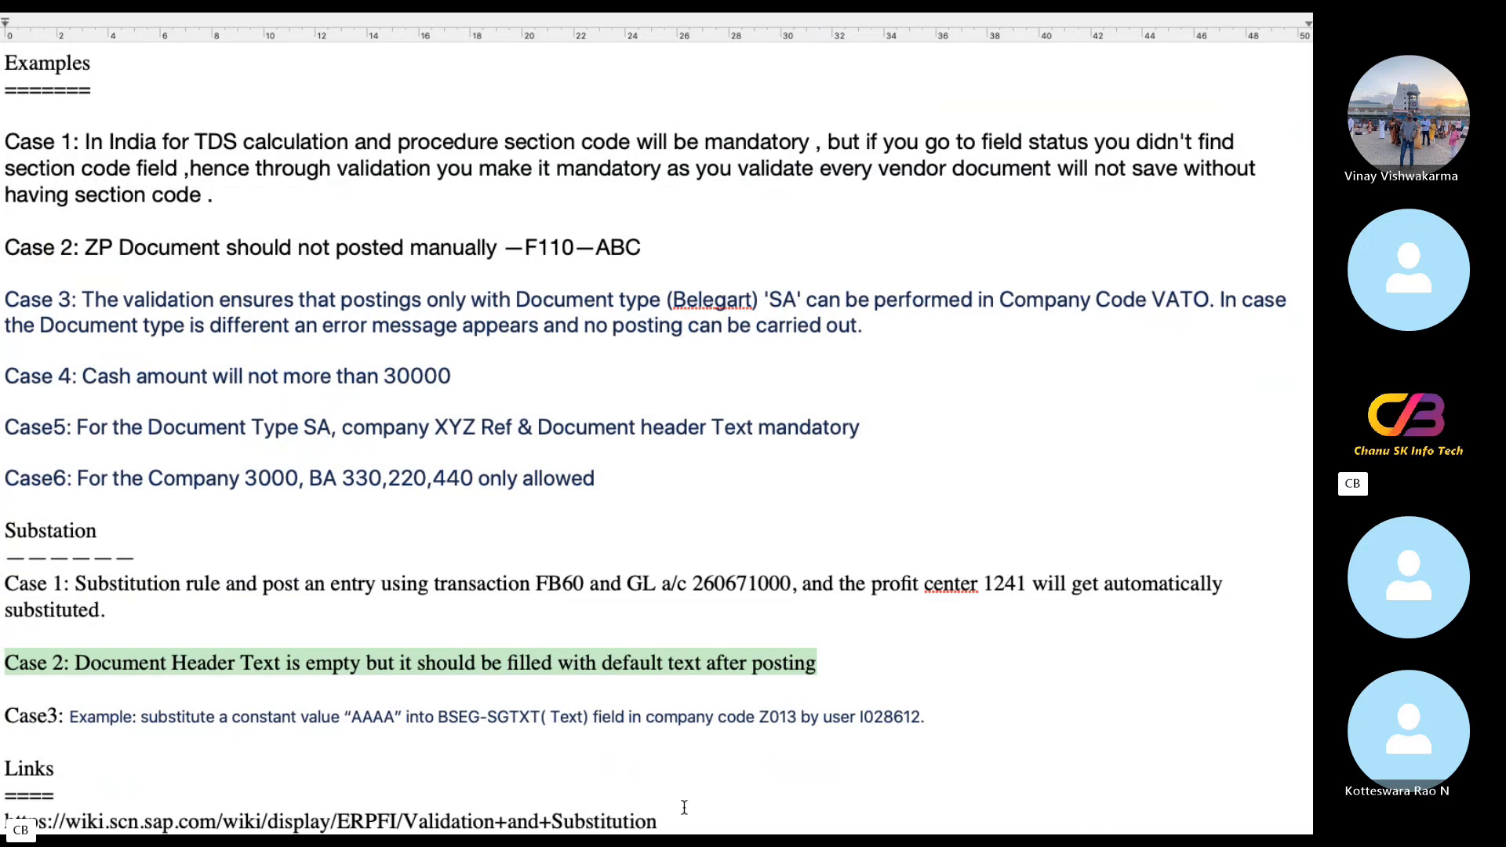
Switch to the SAP session and try extending the prerequisite of validation FI00002 Step 001 with the AND and IN operators.
left_click(832, 765)
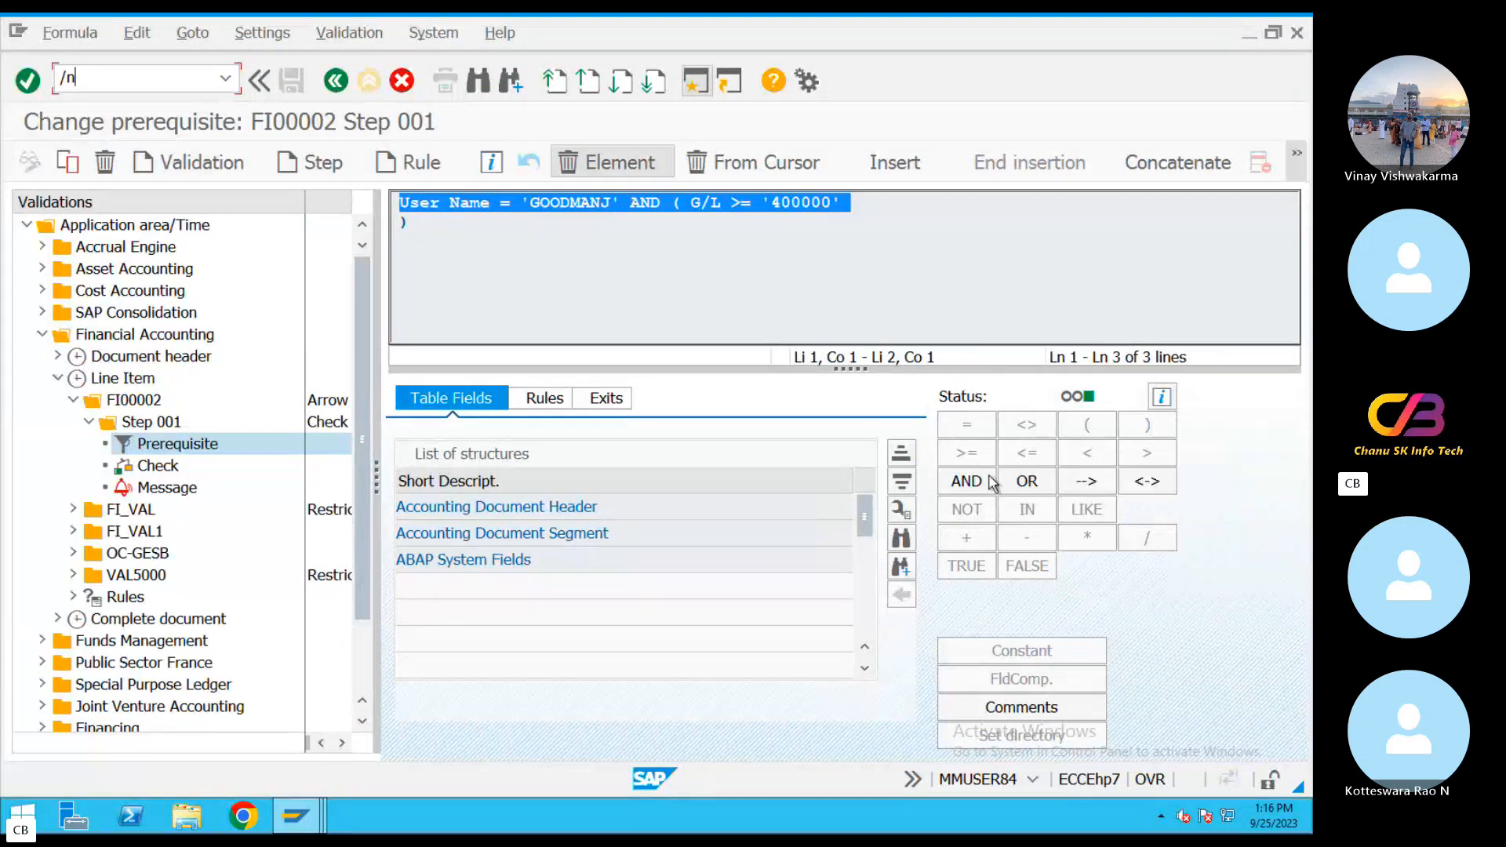
left_click(955, 481)
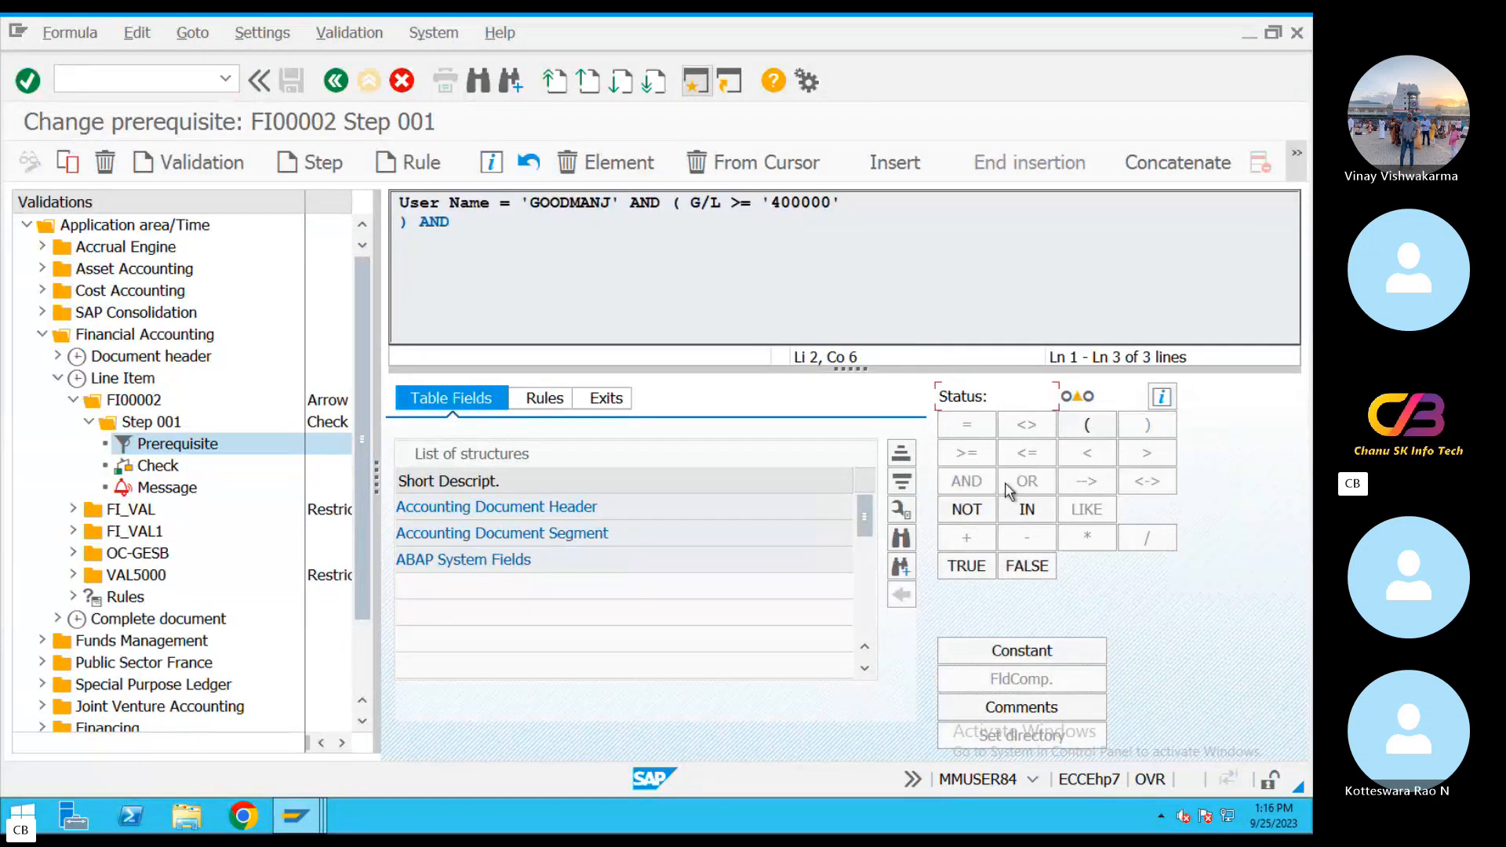
left_click(1027, 509)
Search the operand list for BKPF, look through the Accounting Document Header fields, and cancel out of the prerequisite.
left_click(902, 540)
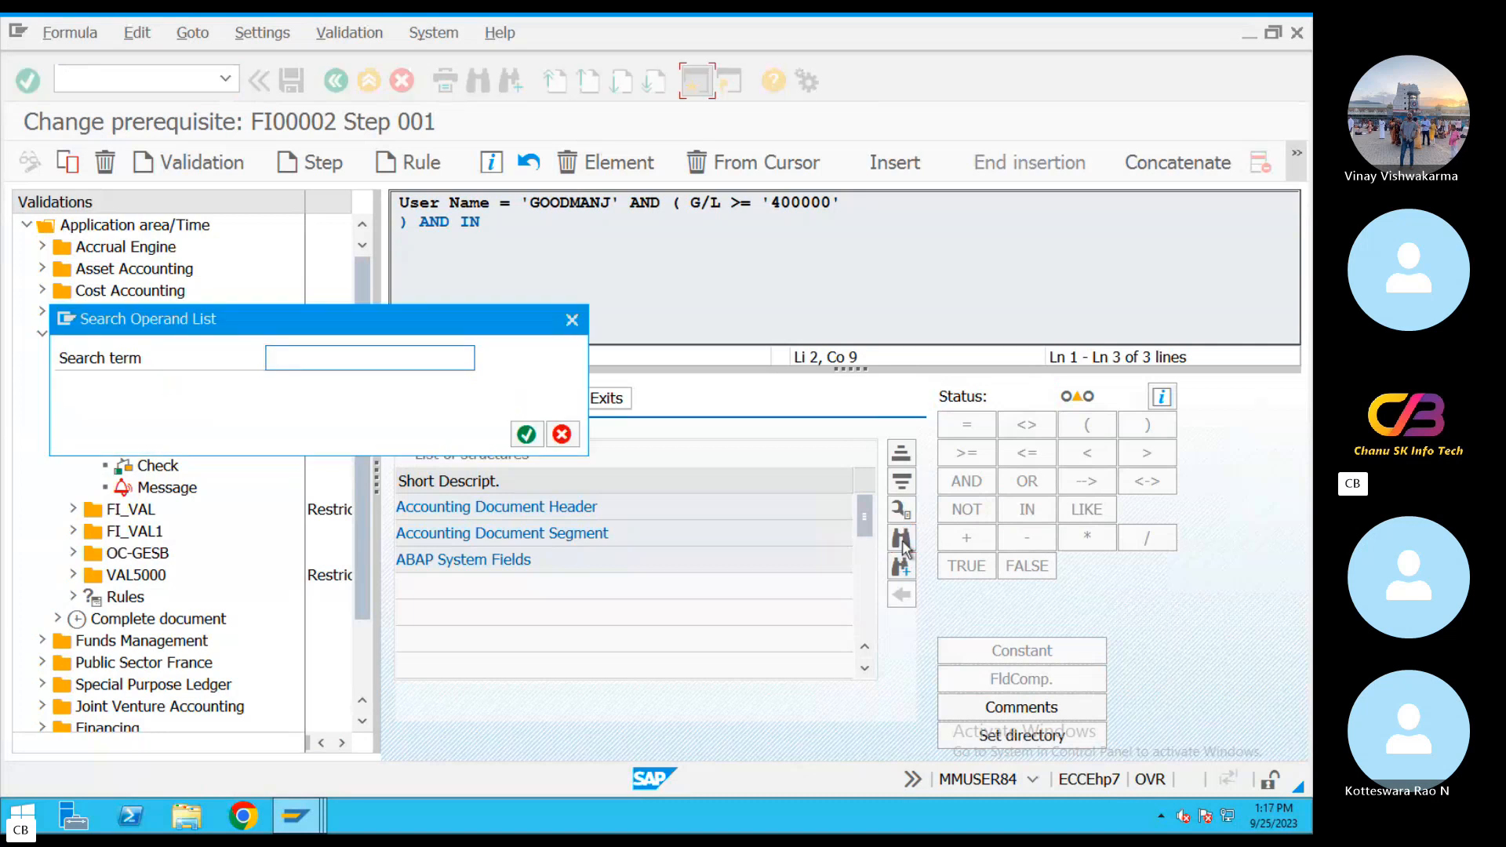
left_click(383, 360)
type("BKPF")
key("Return")
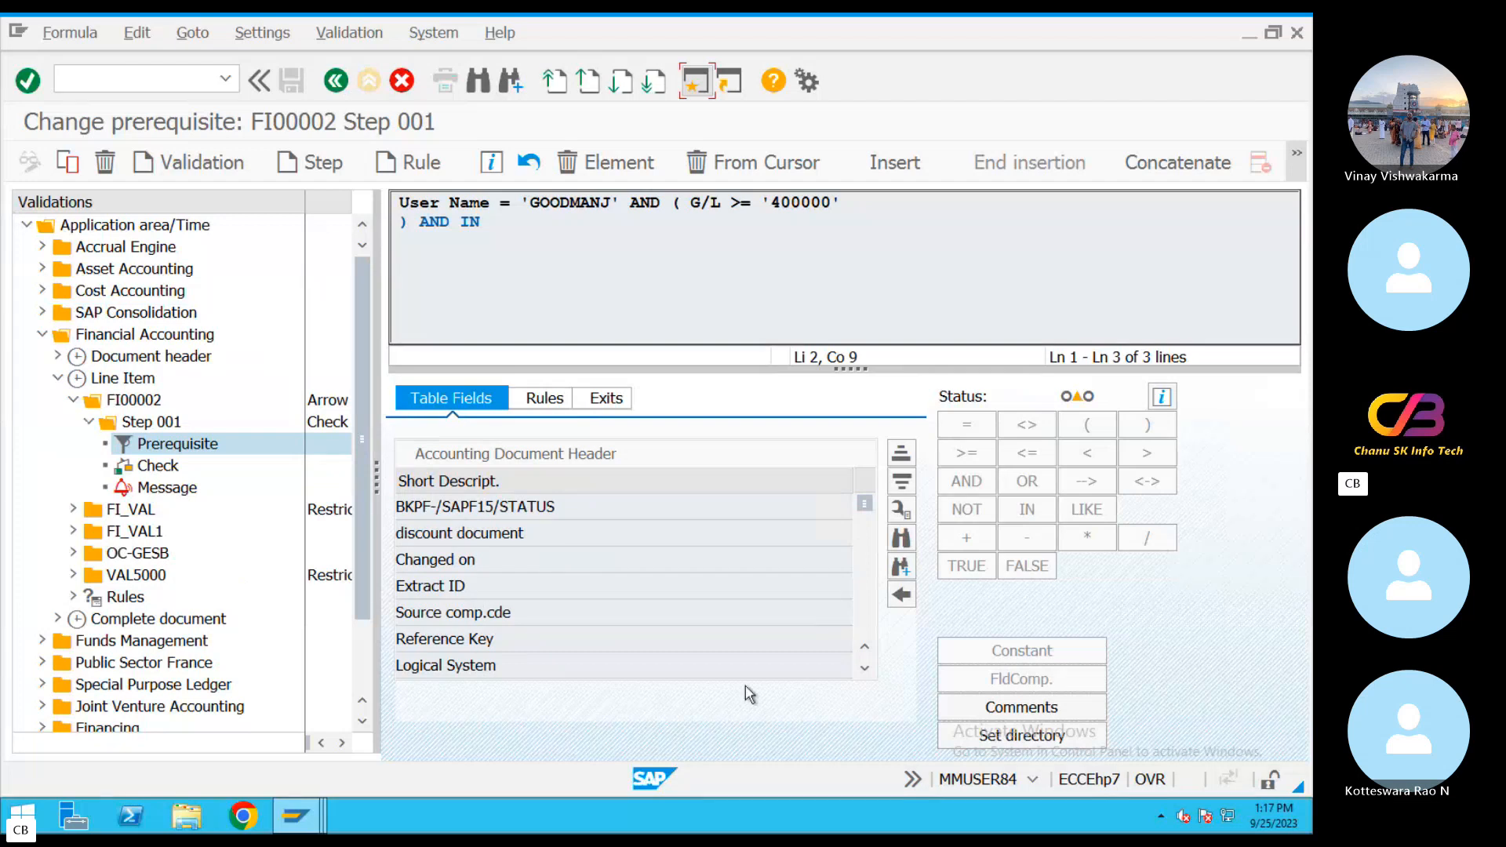
scroll(865, 634, "down", 5)
scroll(866, 634, "down", 10)
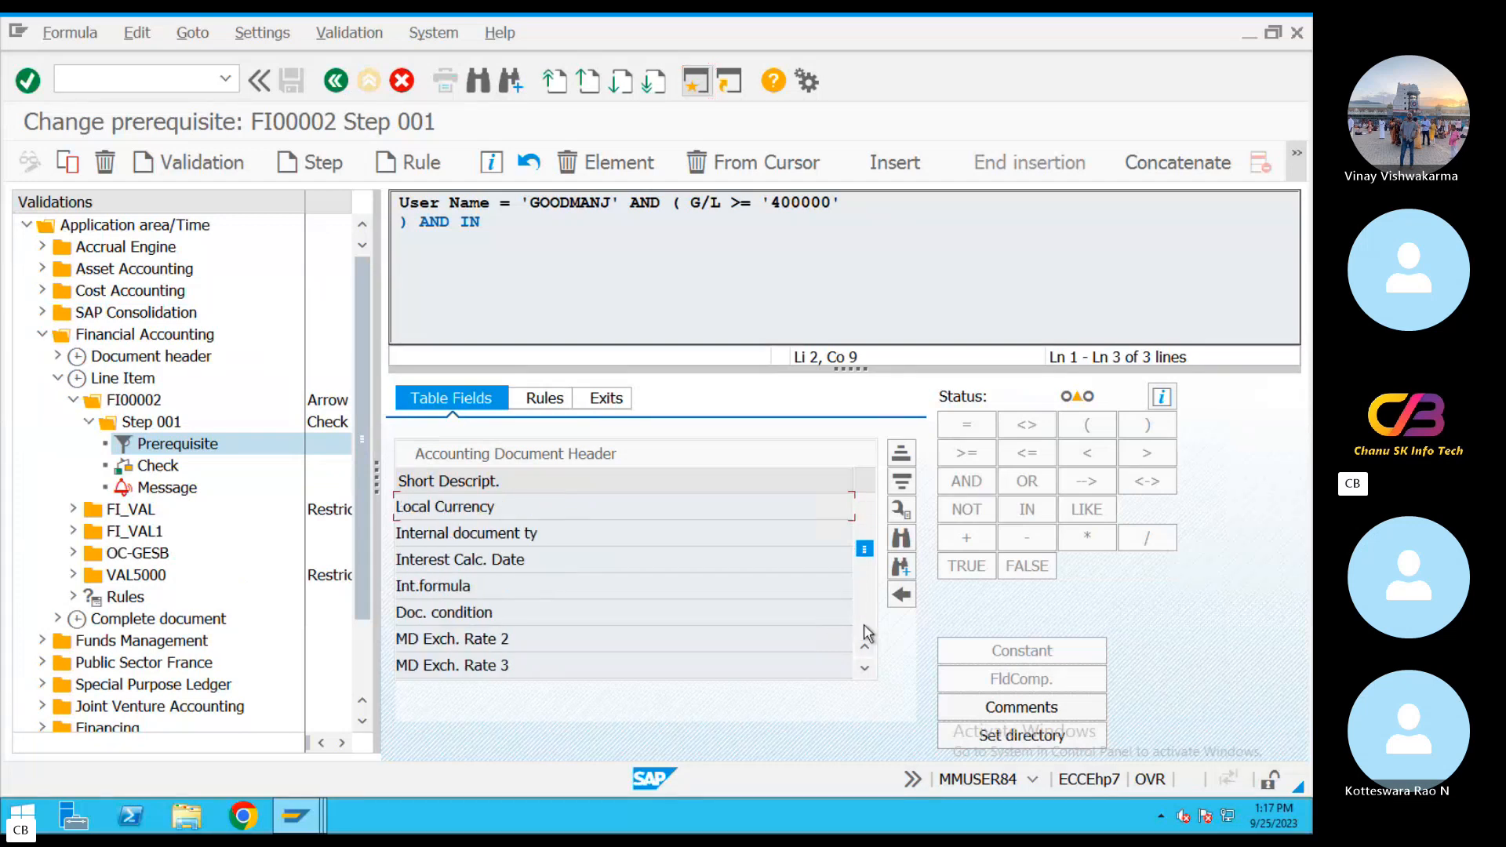
left_click(401, 80)
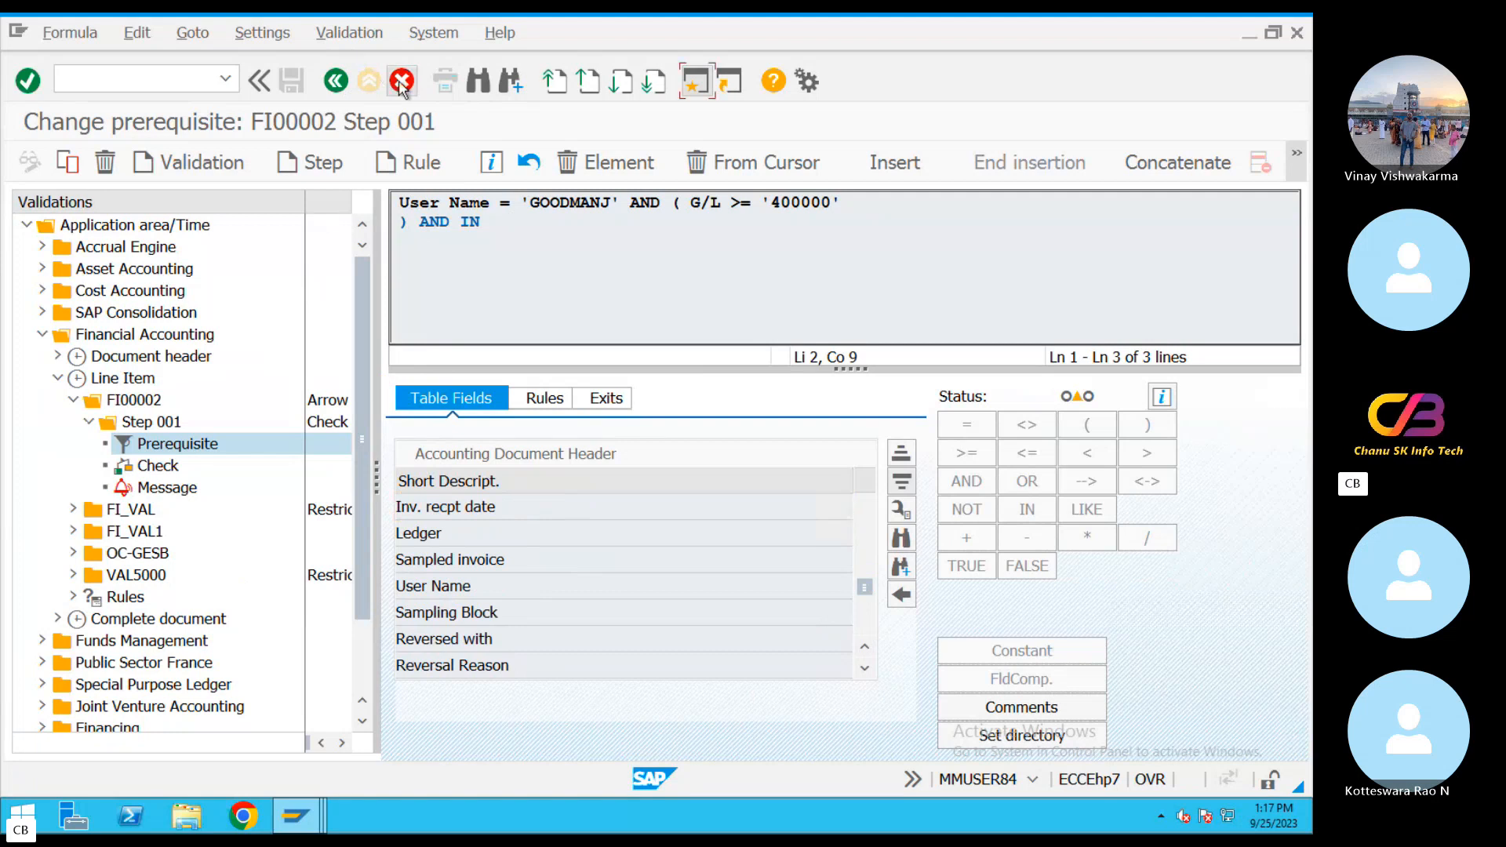
left_click(410, 538)
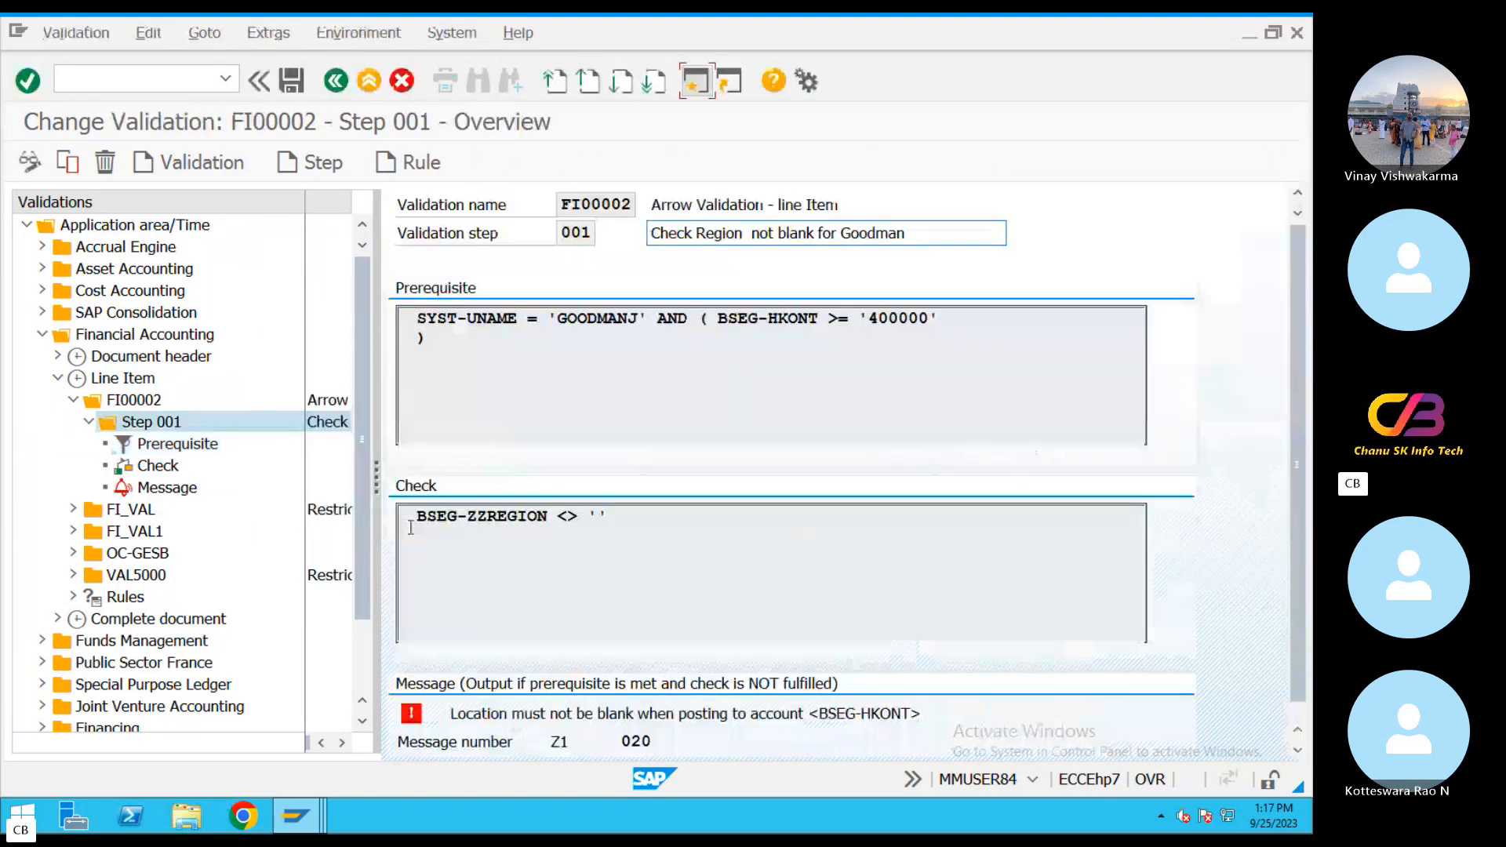
Switch to the TextEdit notes and review substitution Case 2 about filling an empty document header text.
key("ctrl+Left")
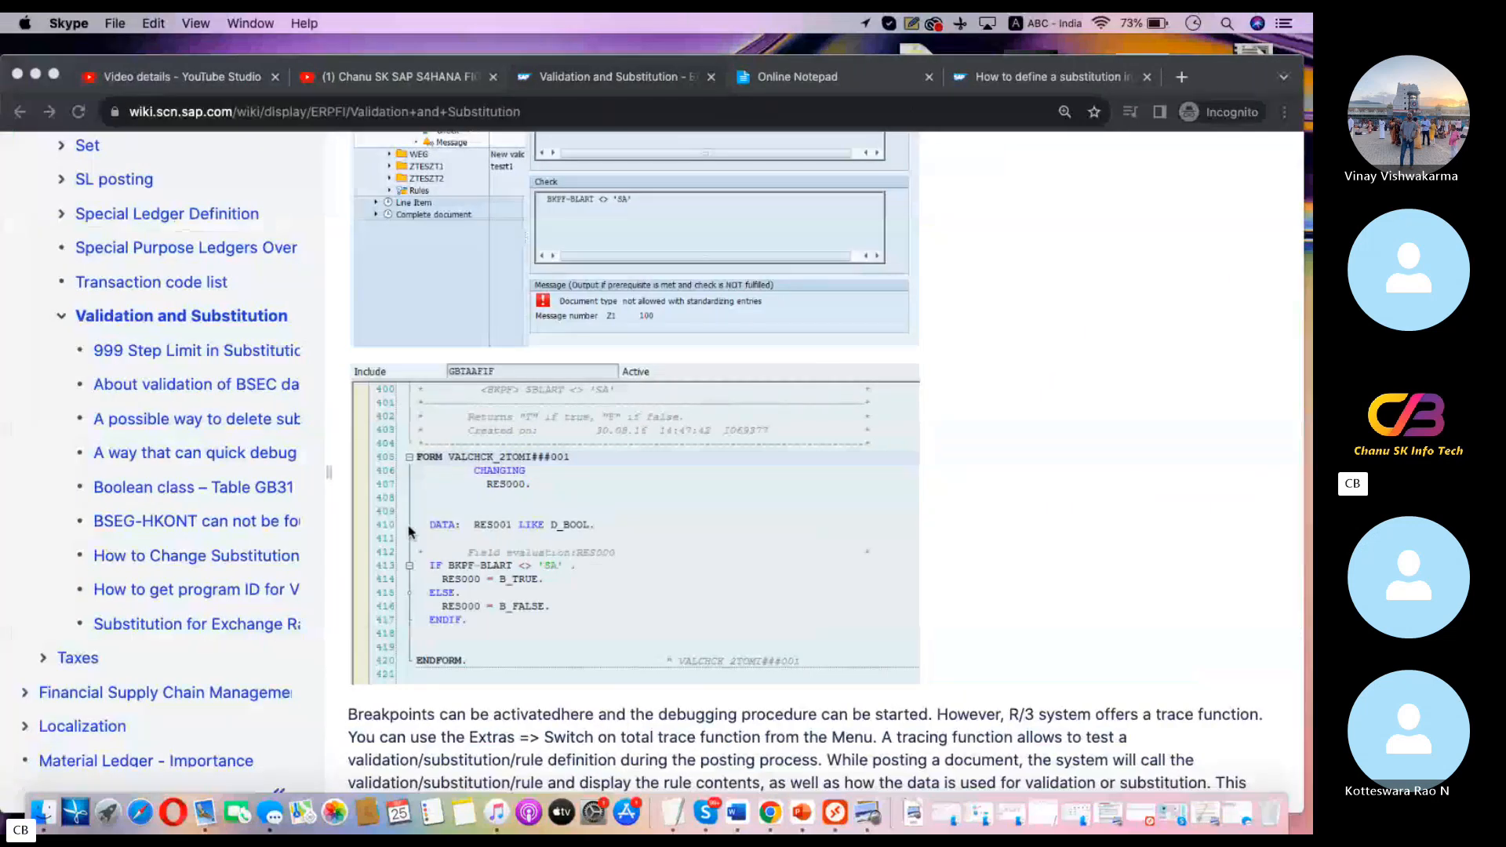
left_click(684, 804)
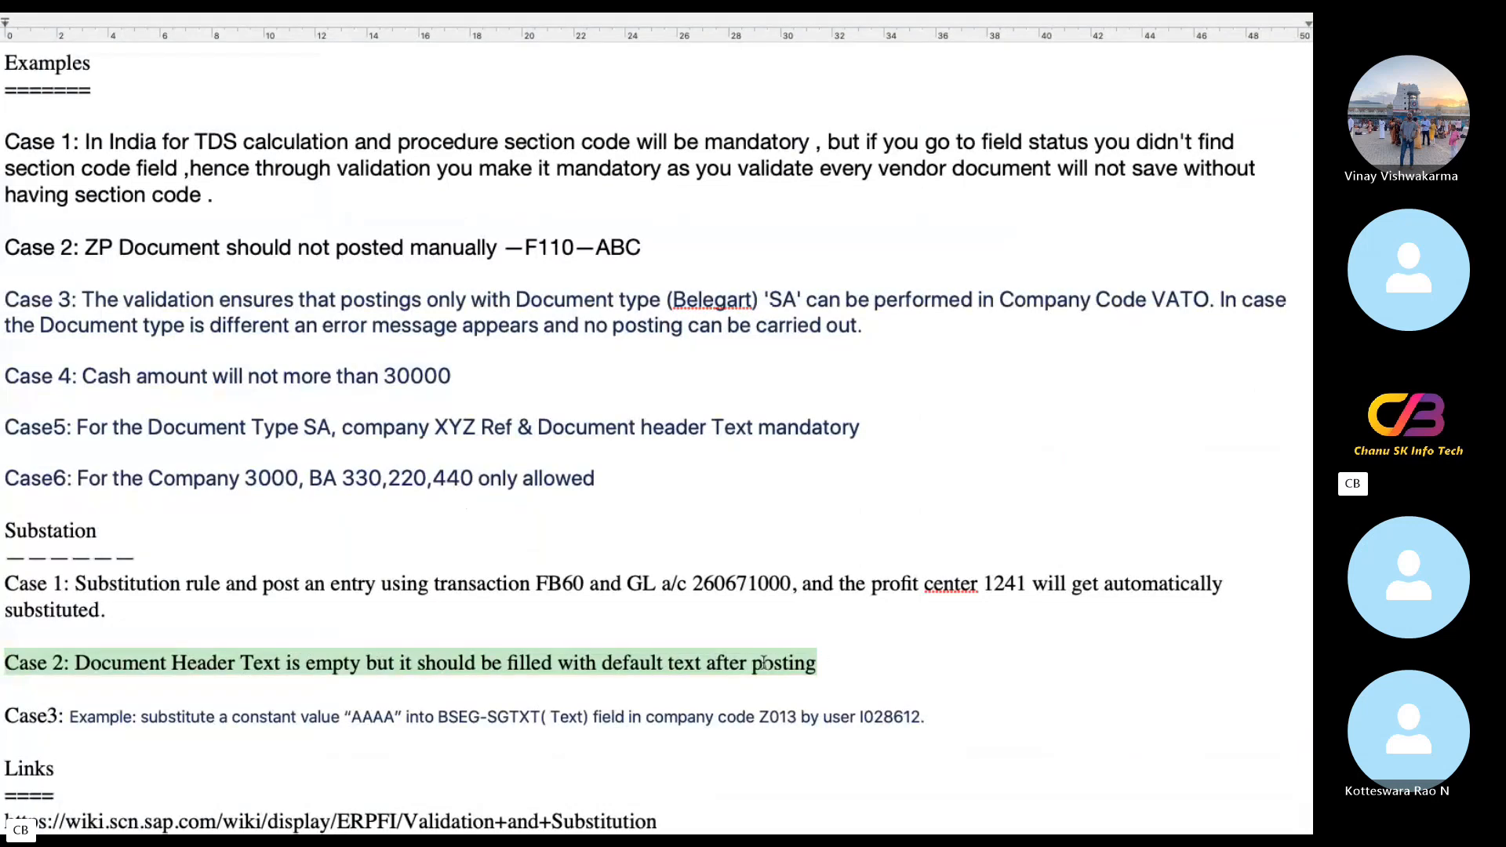
key("ctrl+Left")
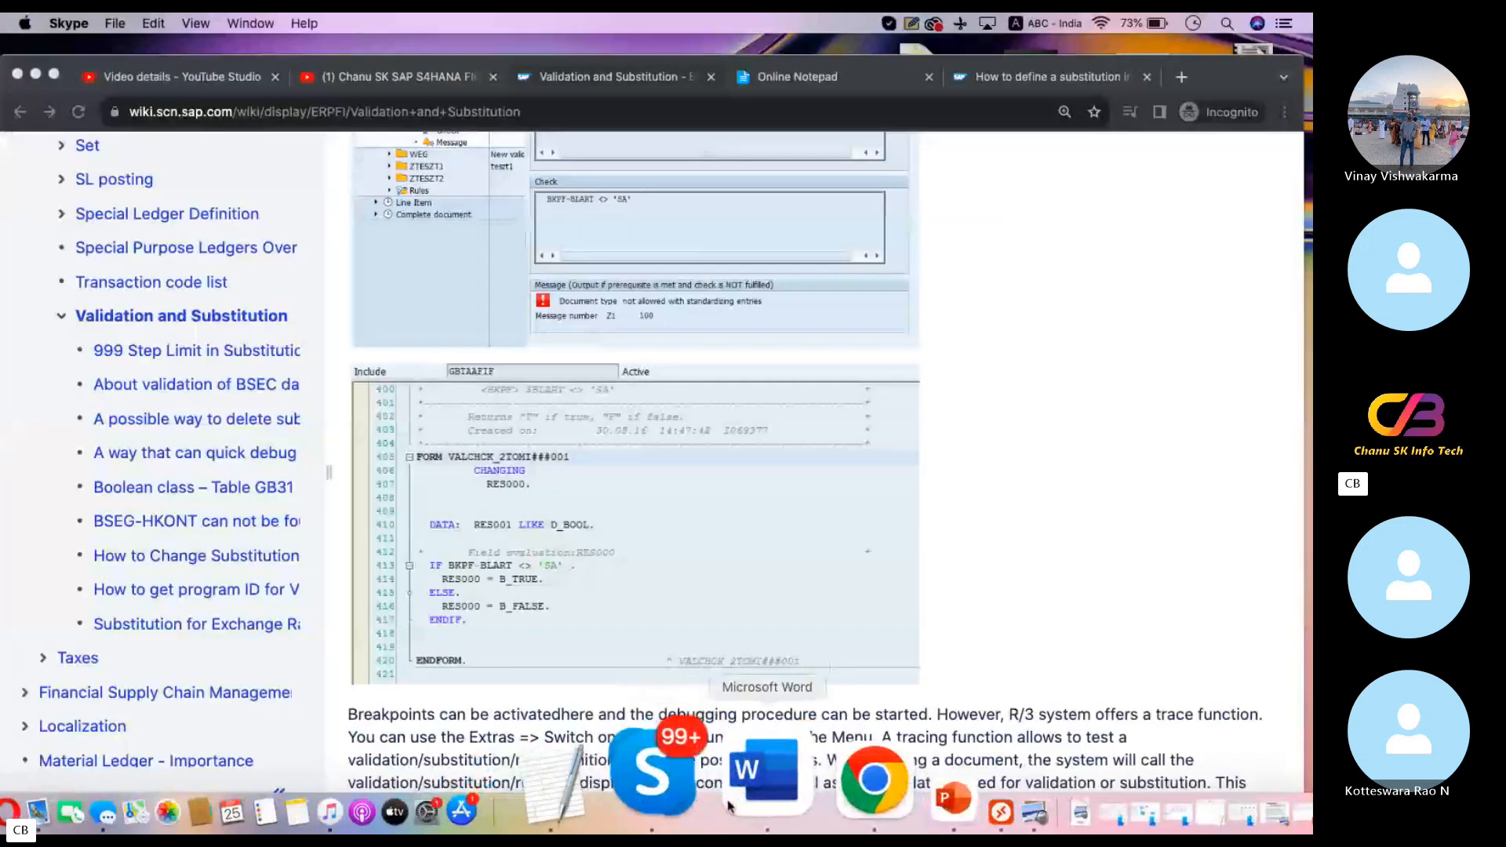
Return to SAP, start vendor invoice entry FB60 in a new session, and look over its basic data fields.
left_click(836, 786)
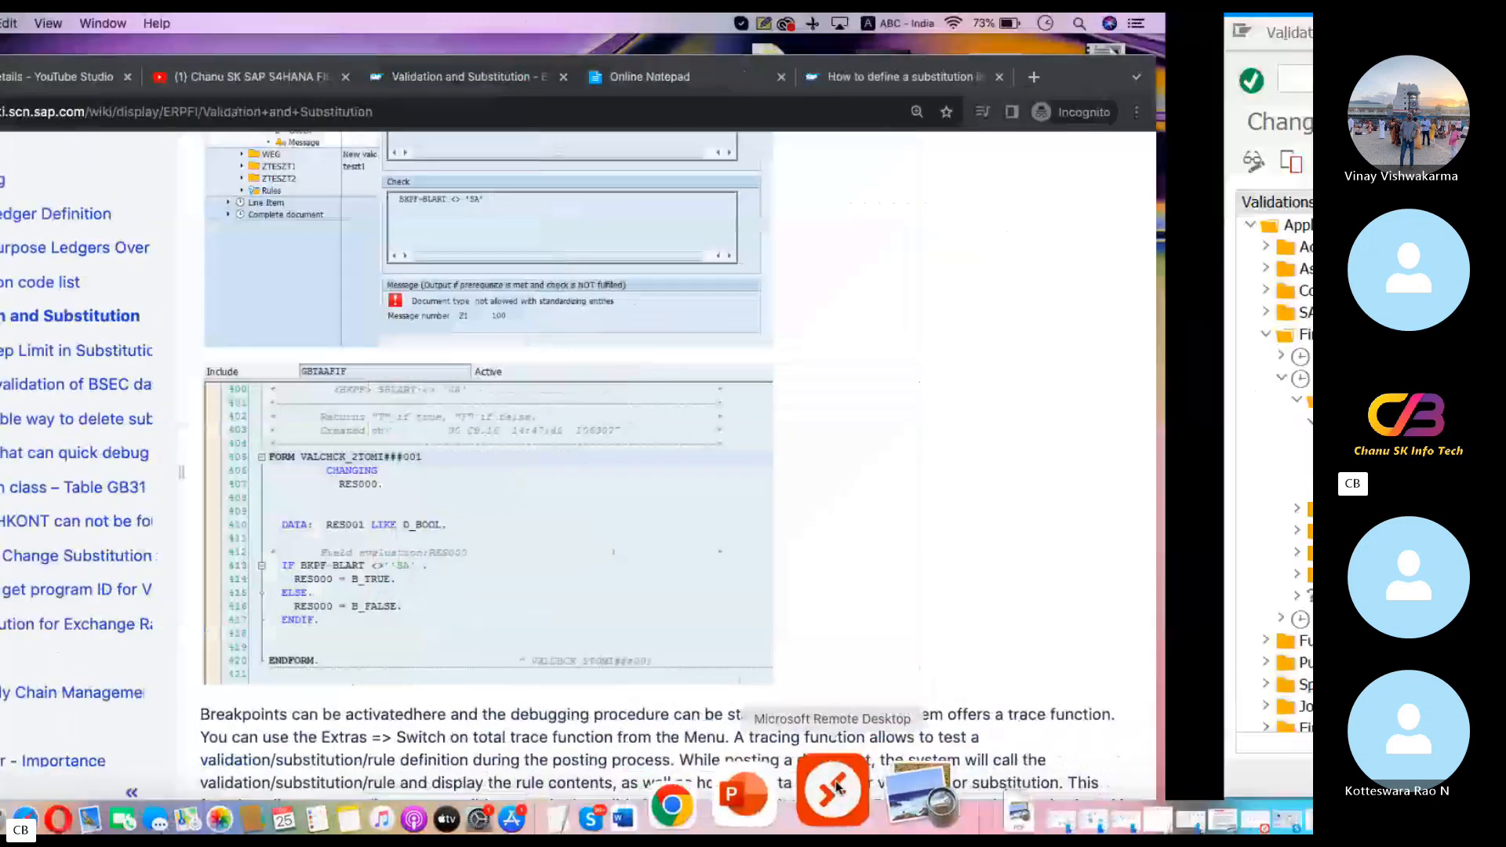
left_click(708, 78)
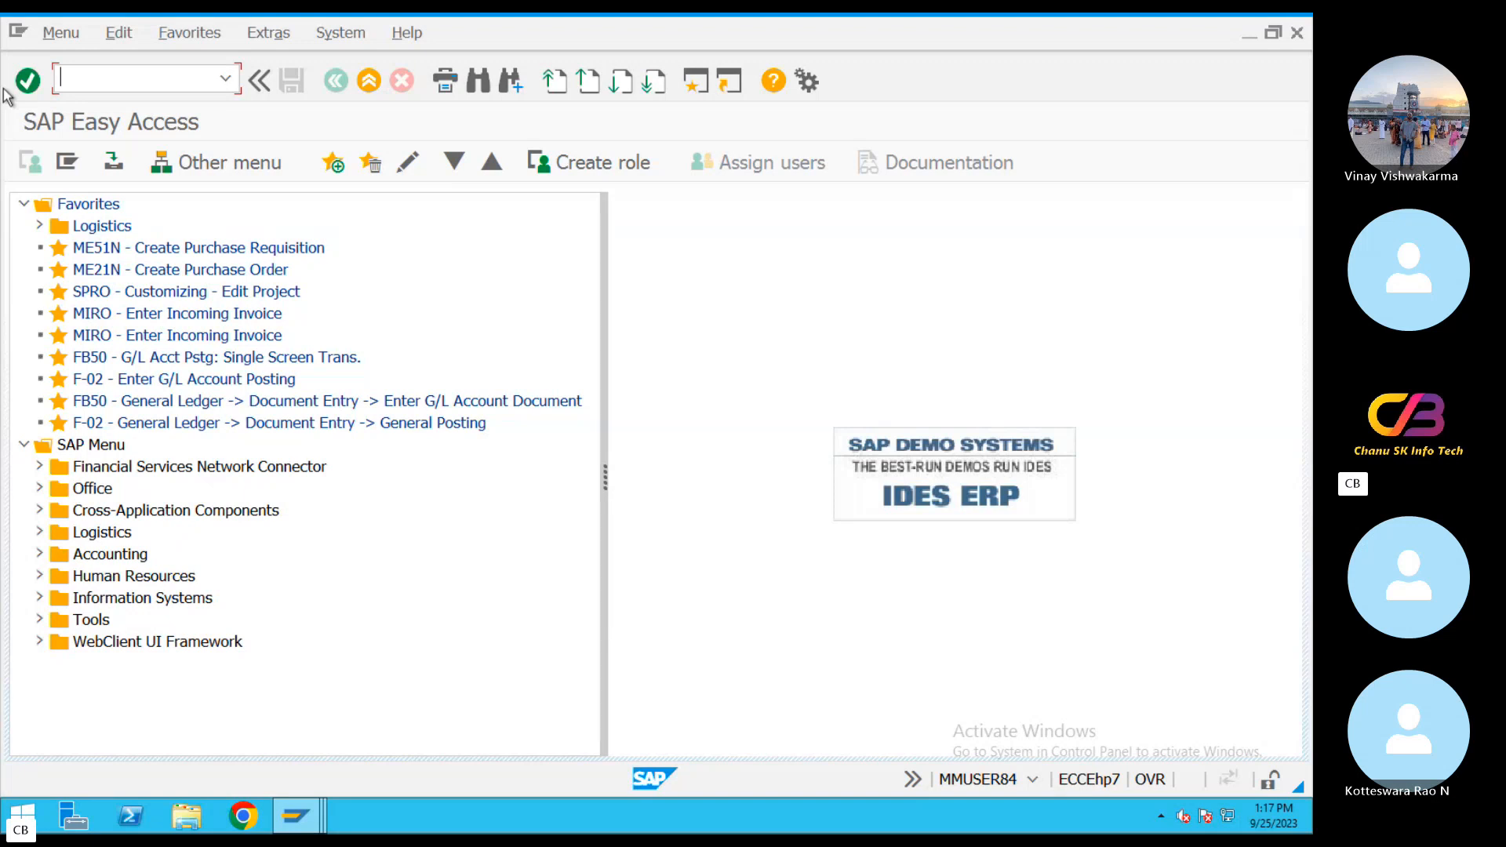
type("FB60")
key("Return")
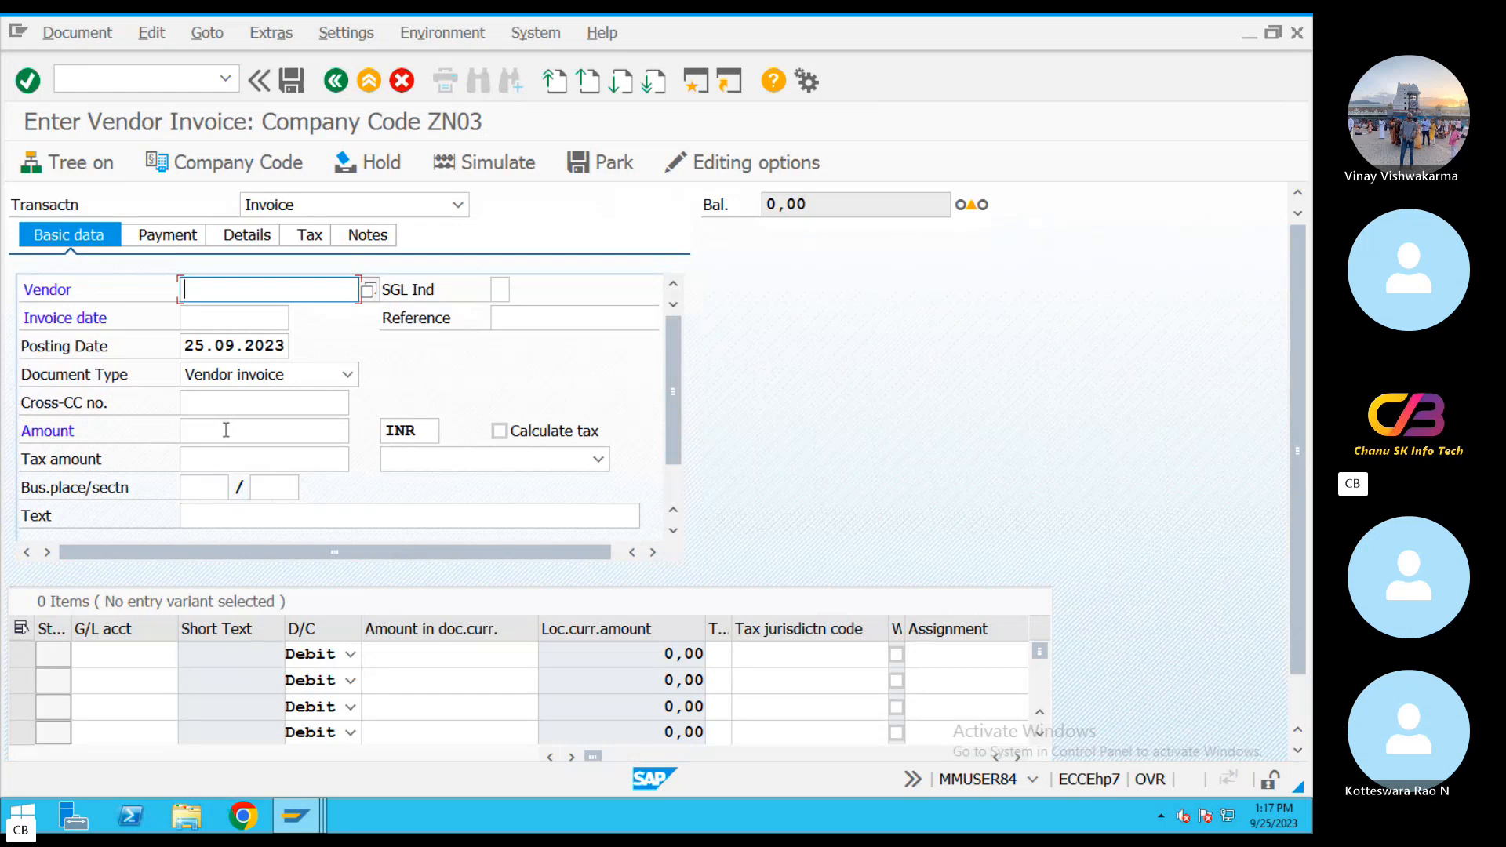
left_click(675, 485)
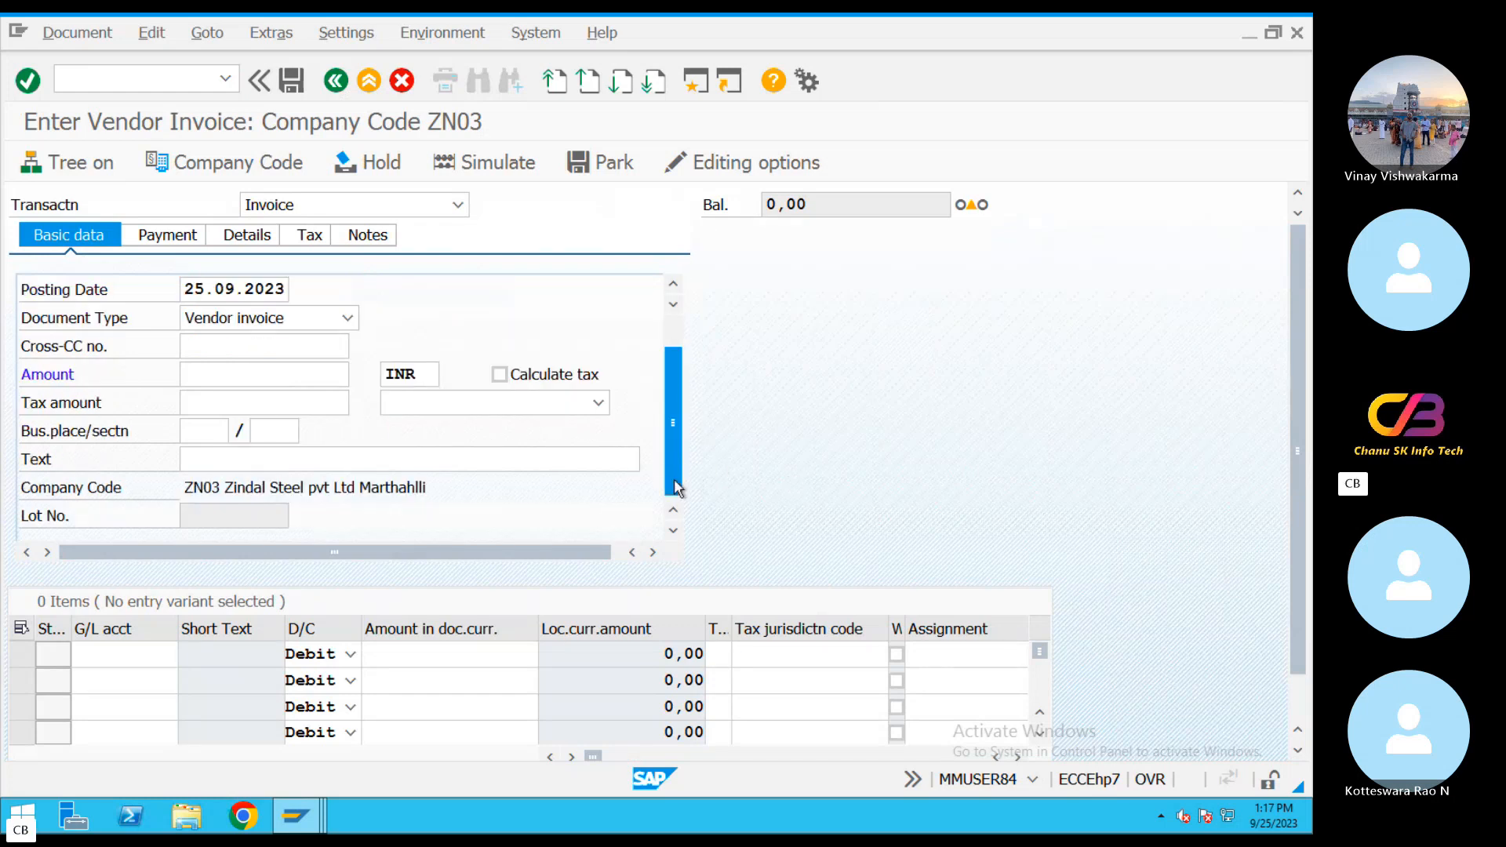
left_click(673, 322)
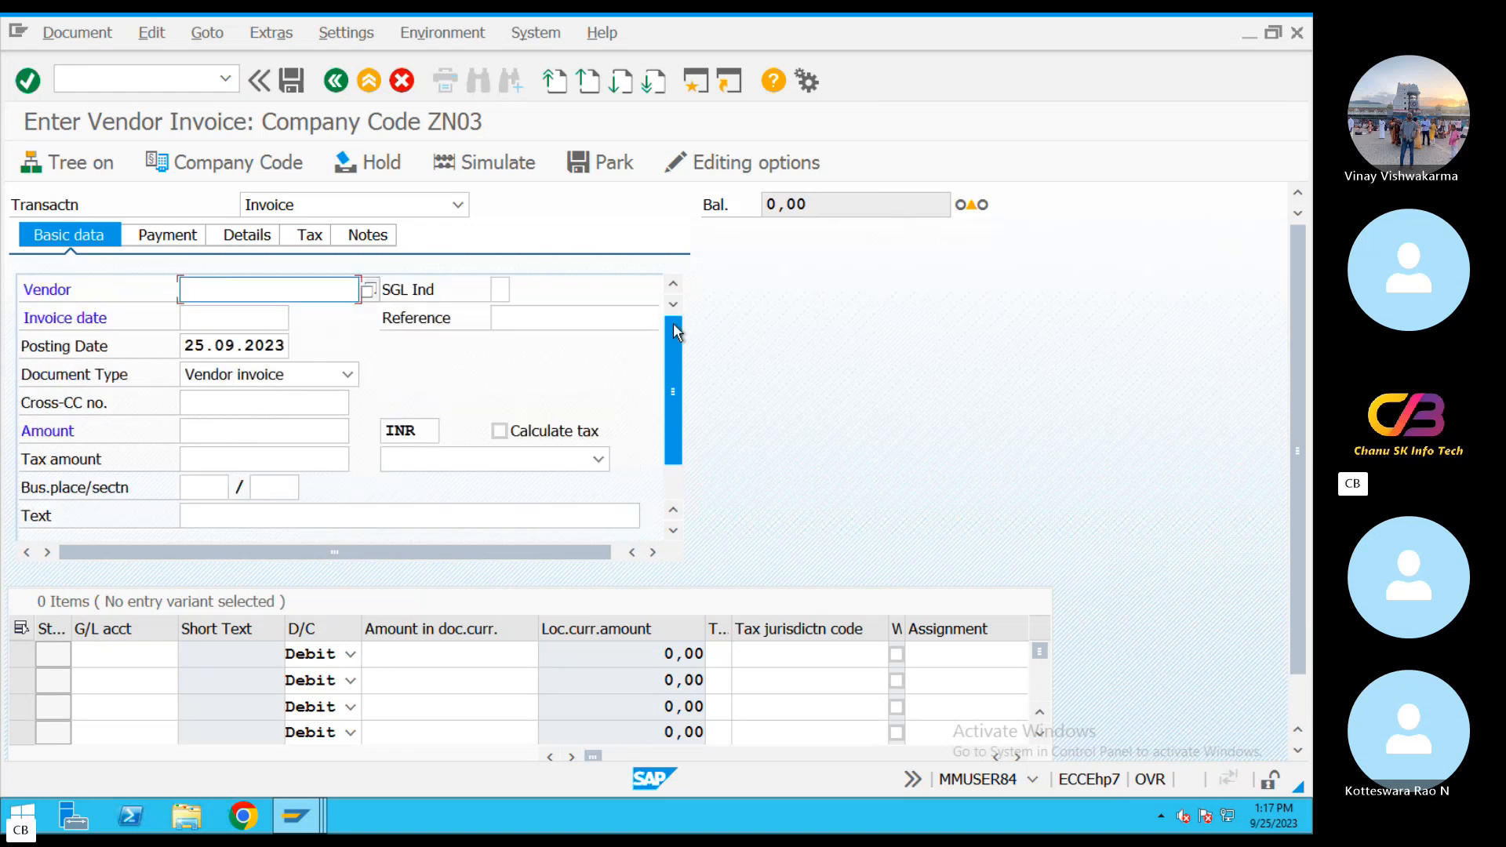
Start G/L account posting F-02 in another session and point out the Doc.Header Text field.
left_click(691, 82)
type("f-02")
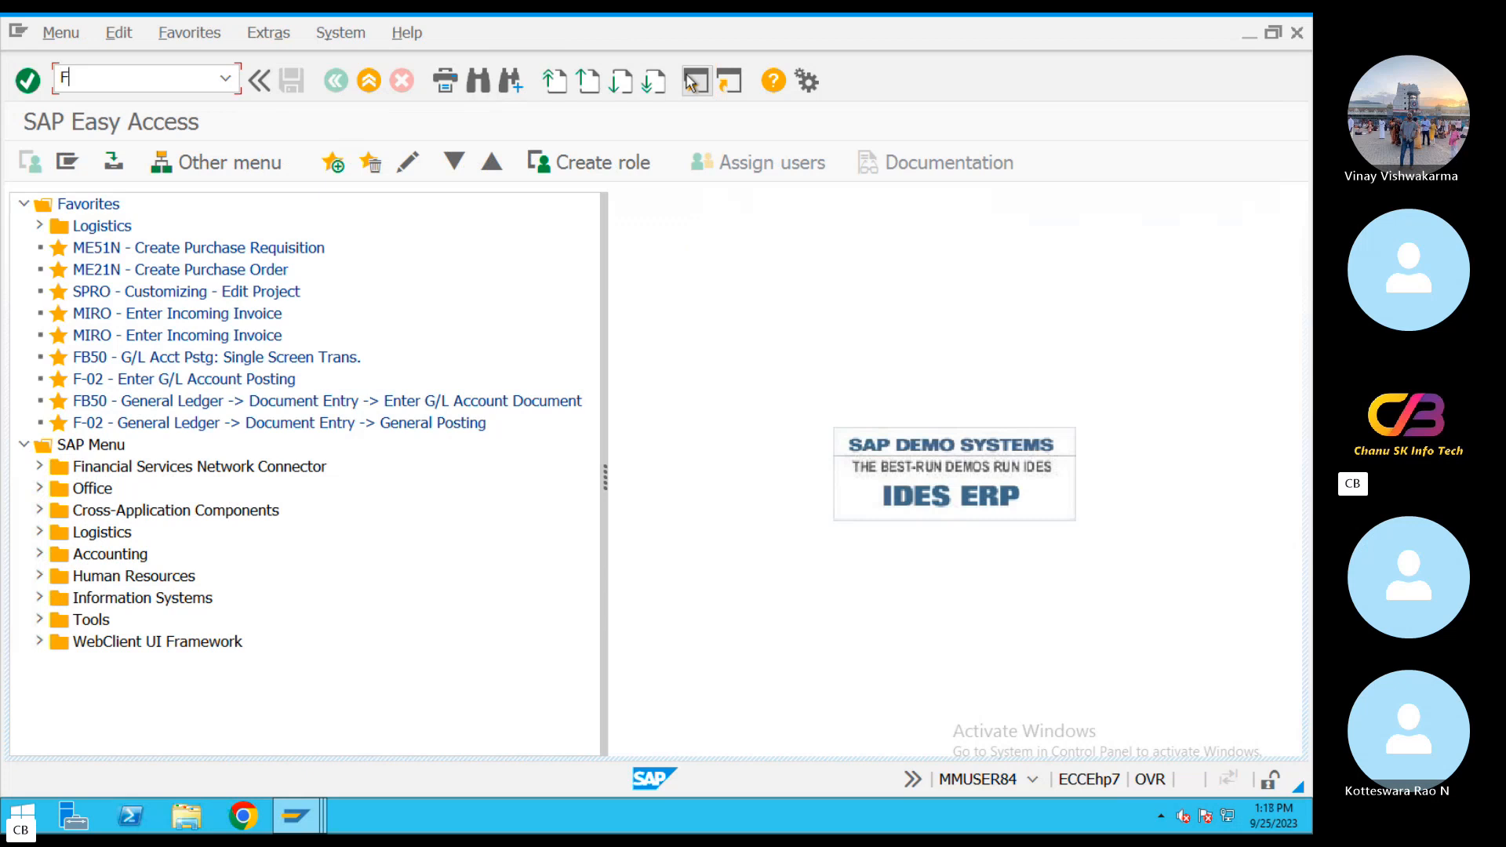
key("Return")
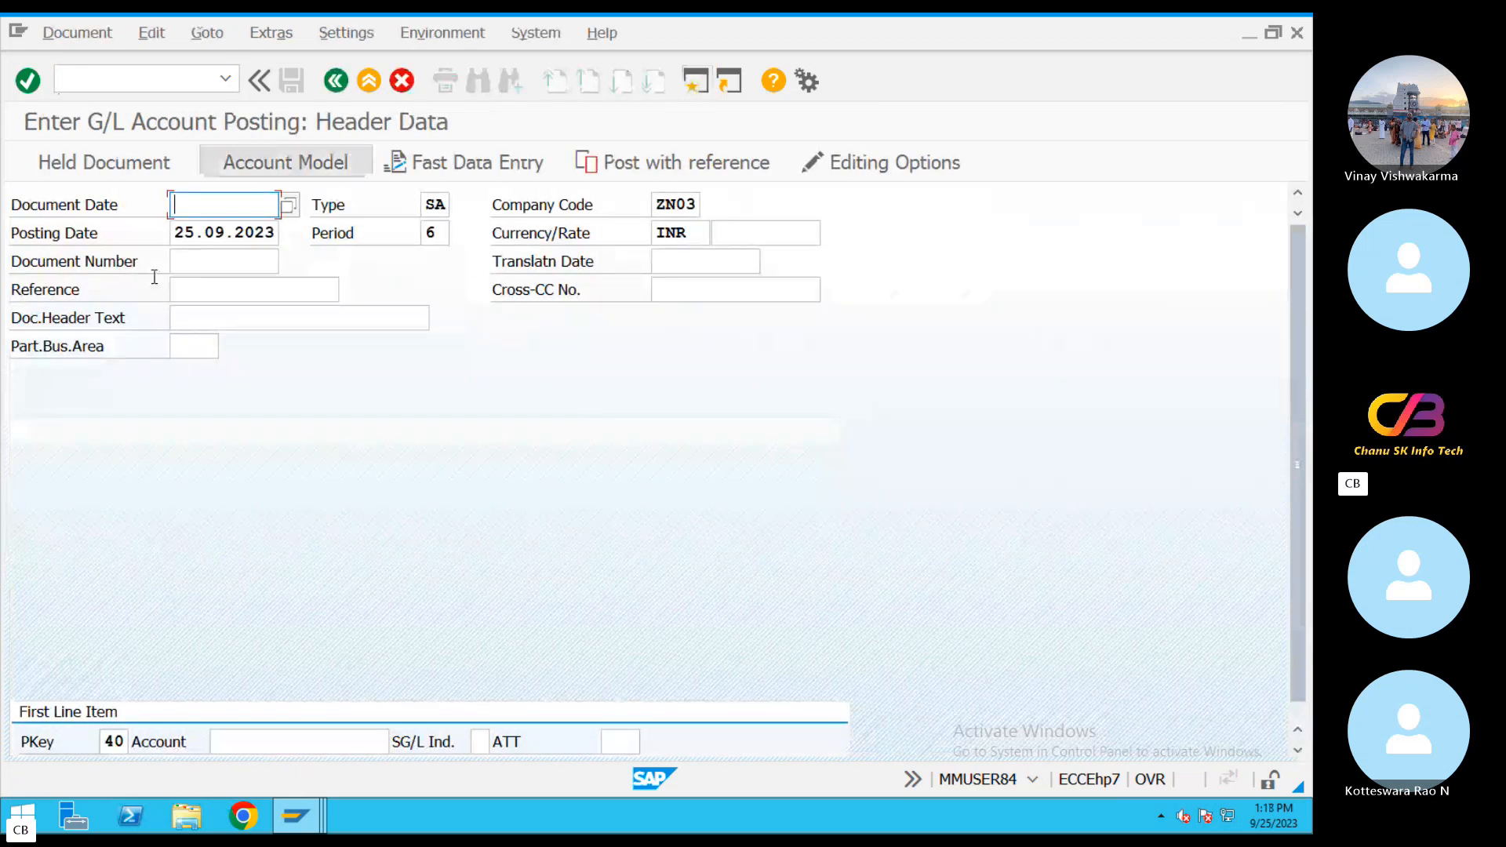
left_click(203, 321)
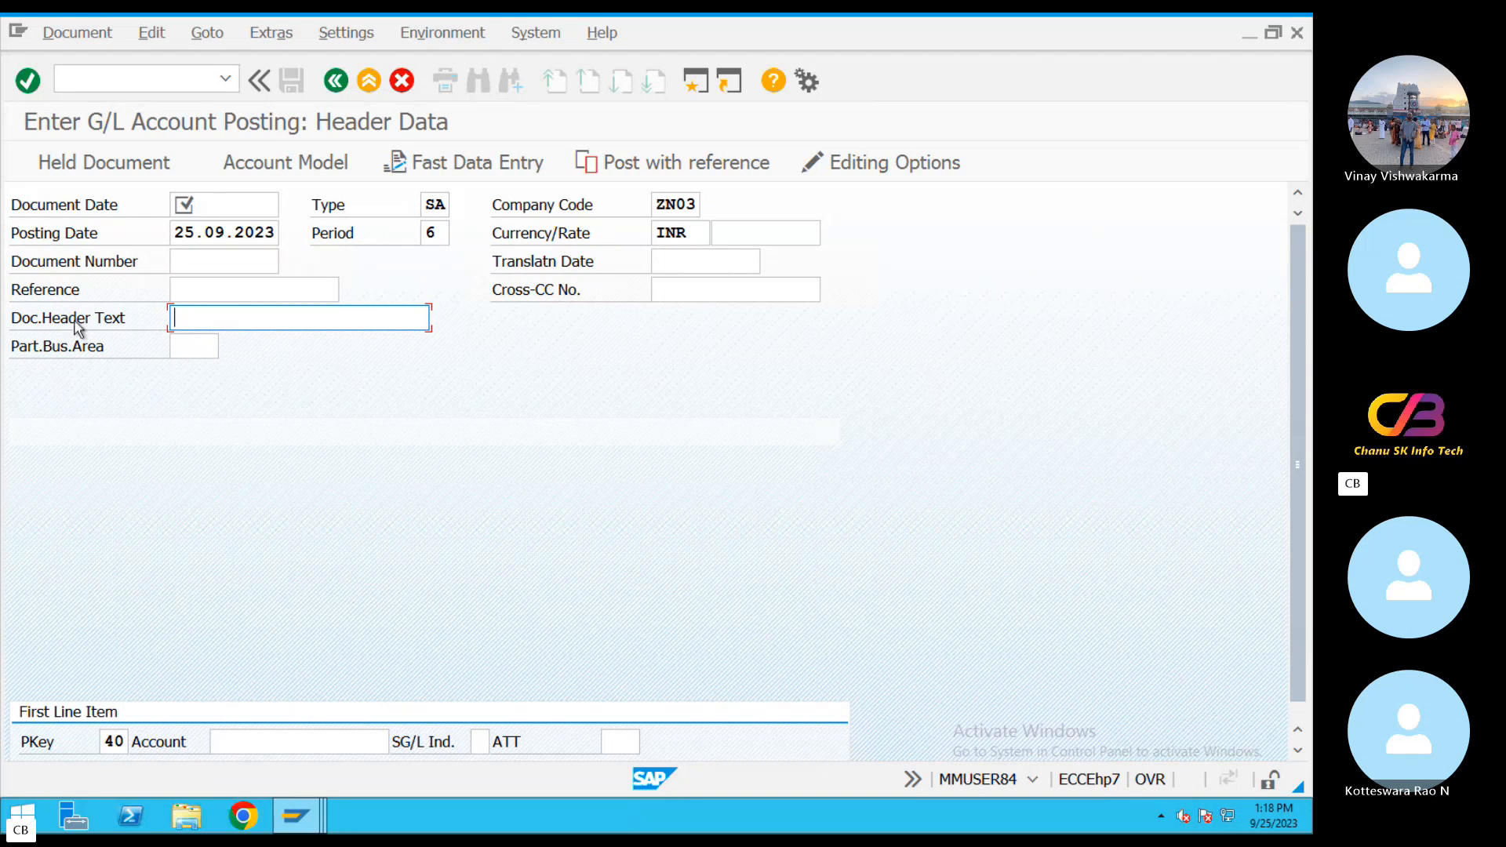
left_click(45, 322)
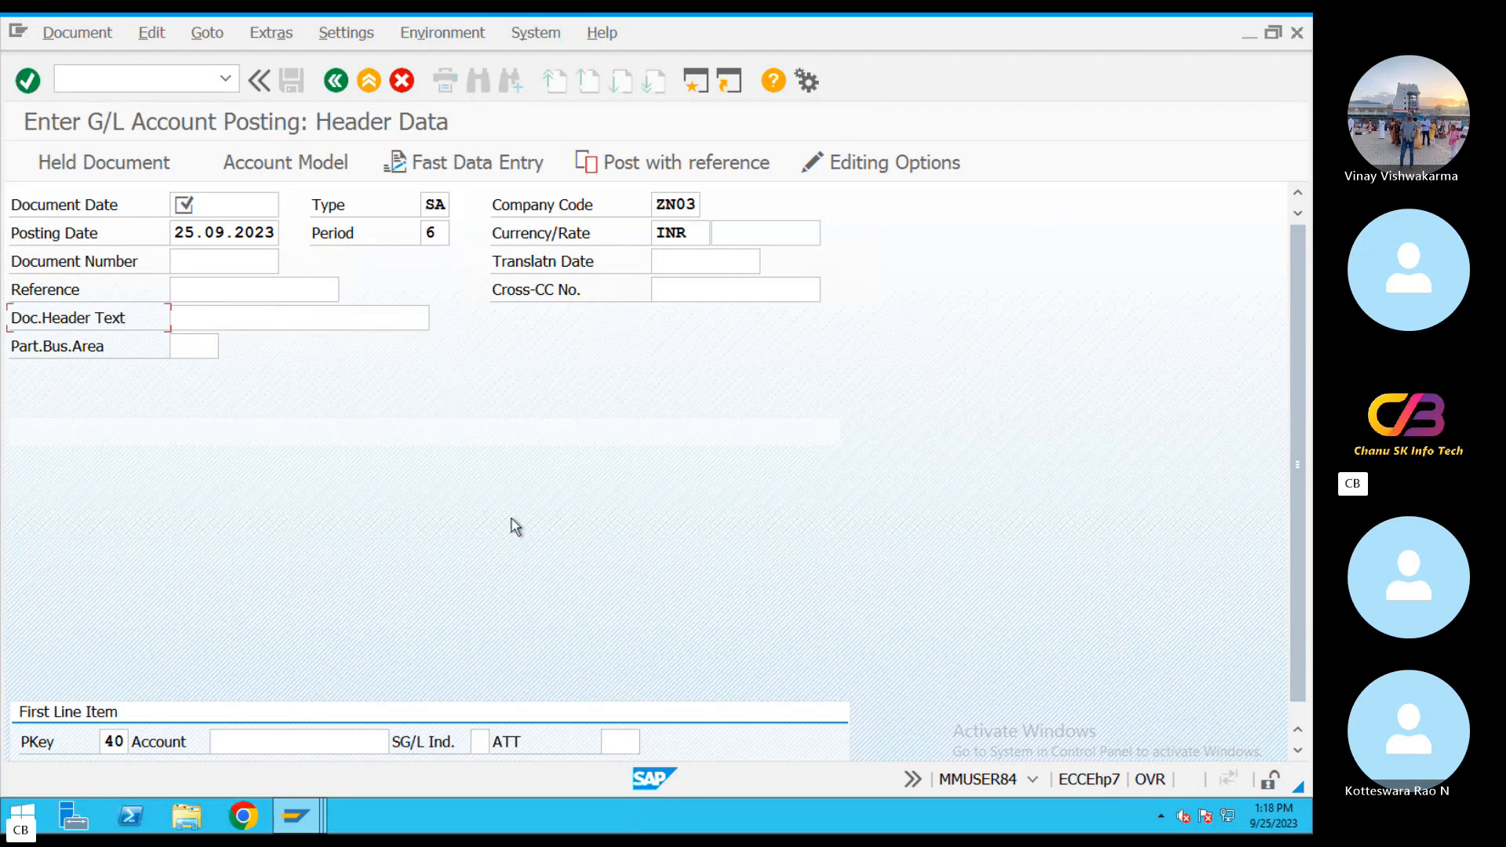
Switch to the wiki page on defining a substitution and review the "AAAA" text example, including the FB01 posting check.
key("ctrl+Left")
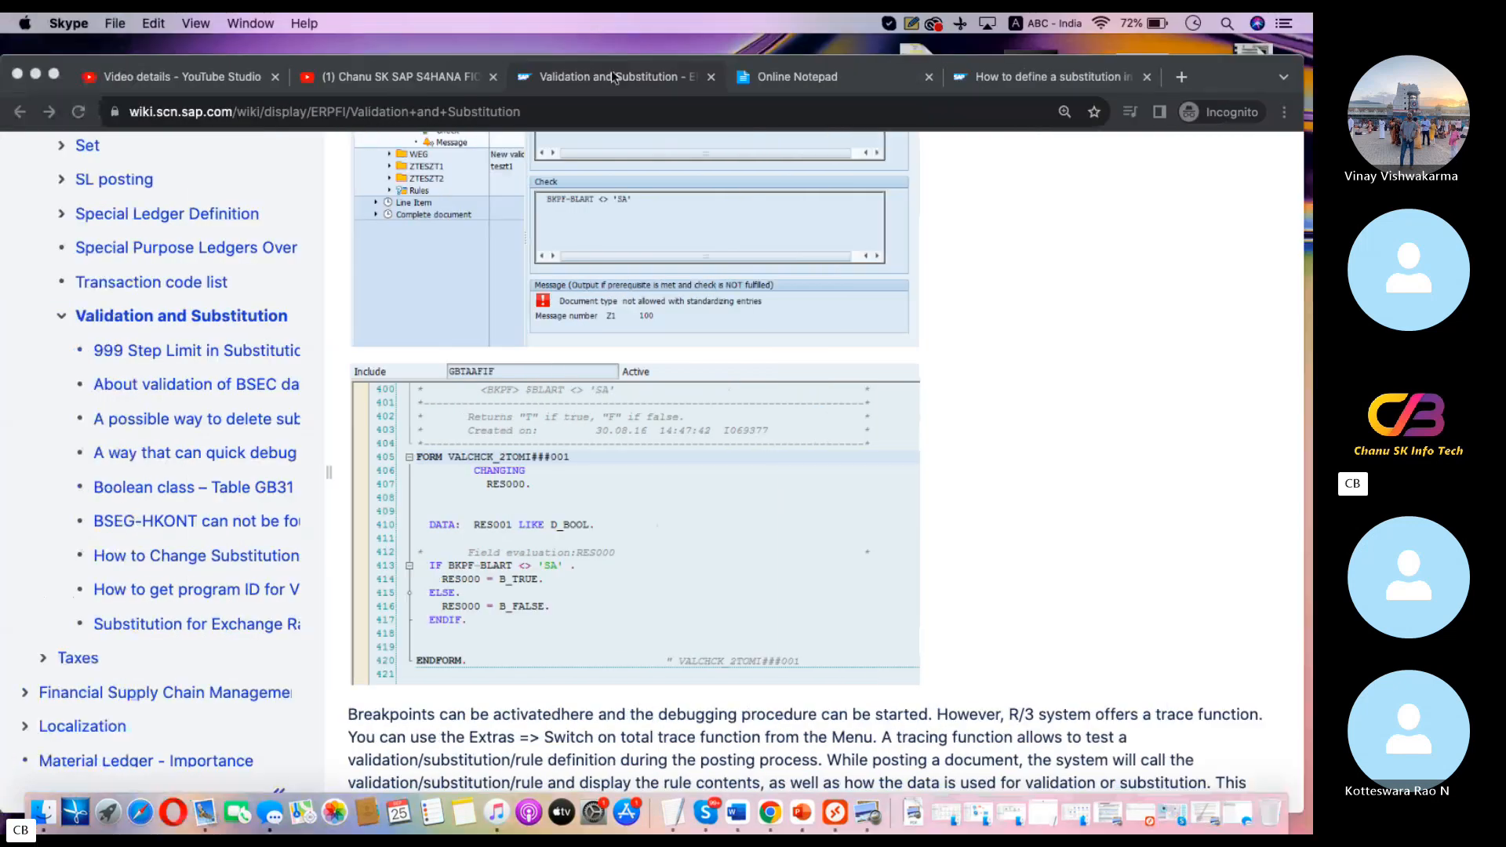
left_click(995, 79)
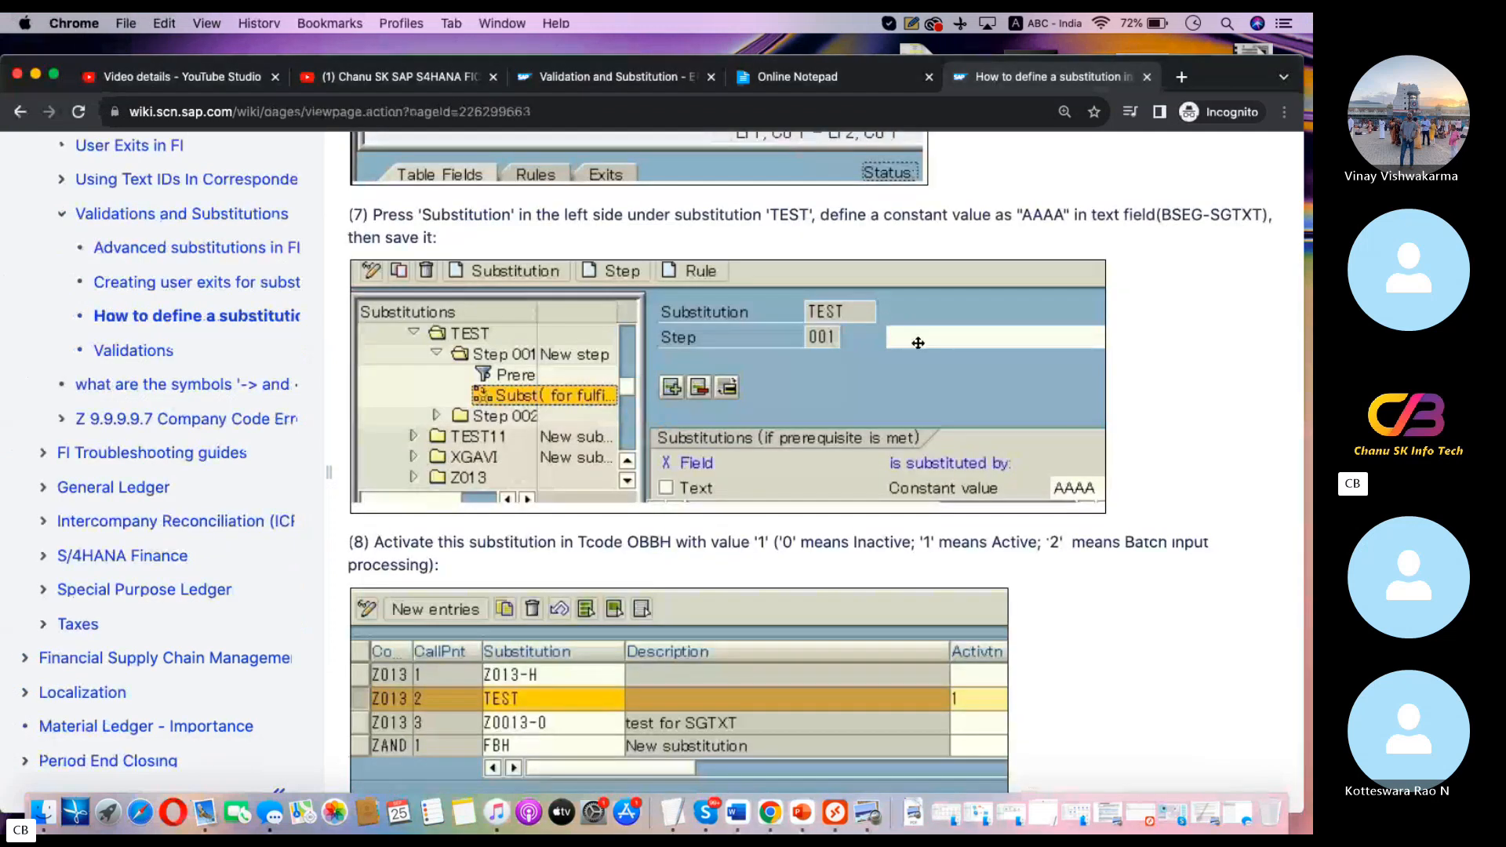
scroll(918, 343, "up", 15)
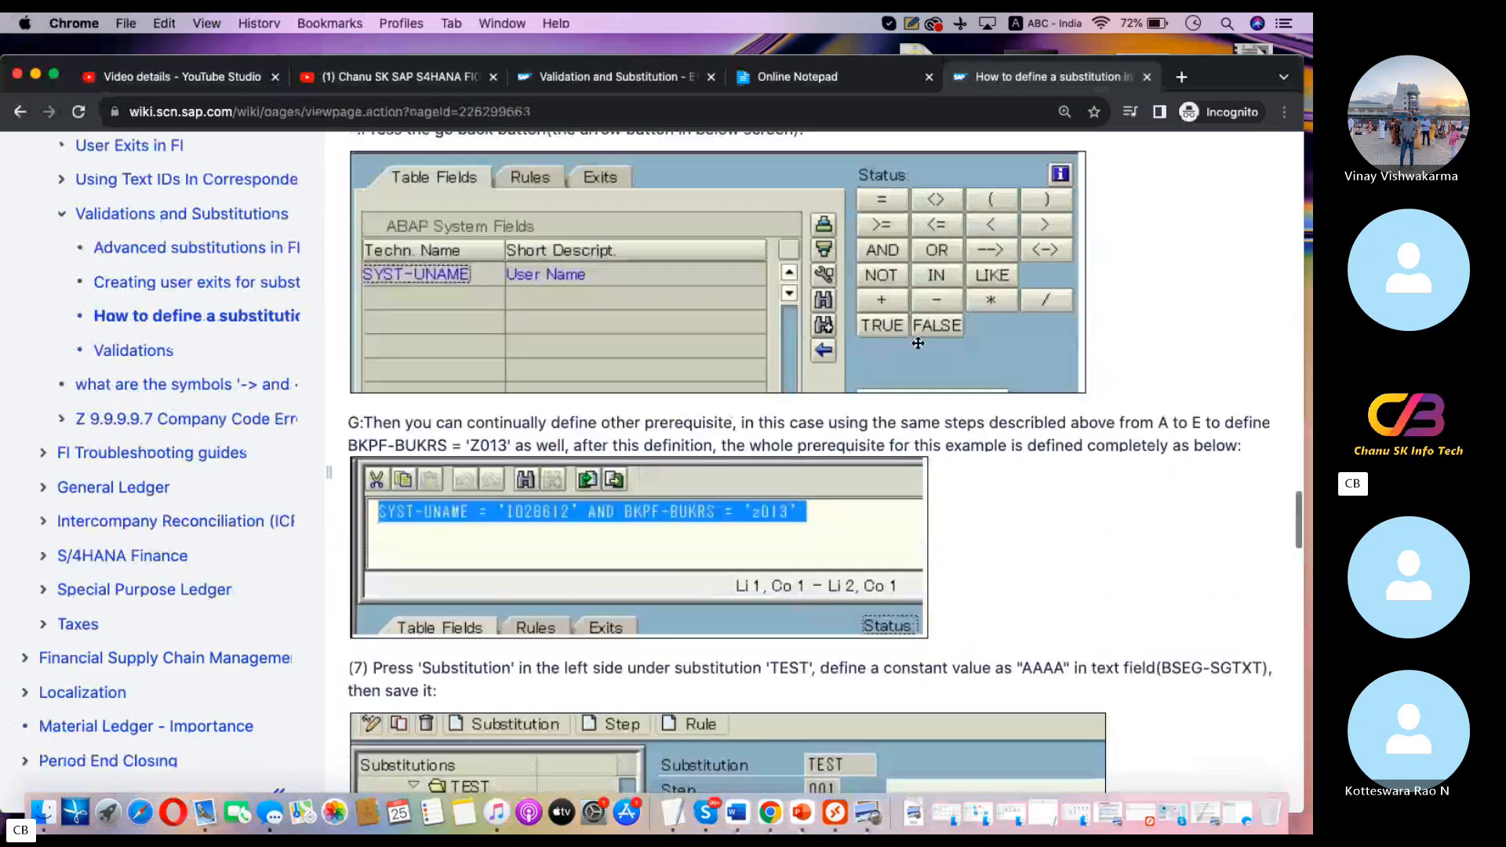
scroll(918, 343, "up", 5)
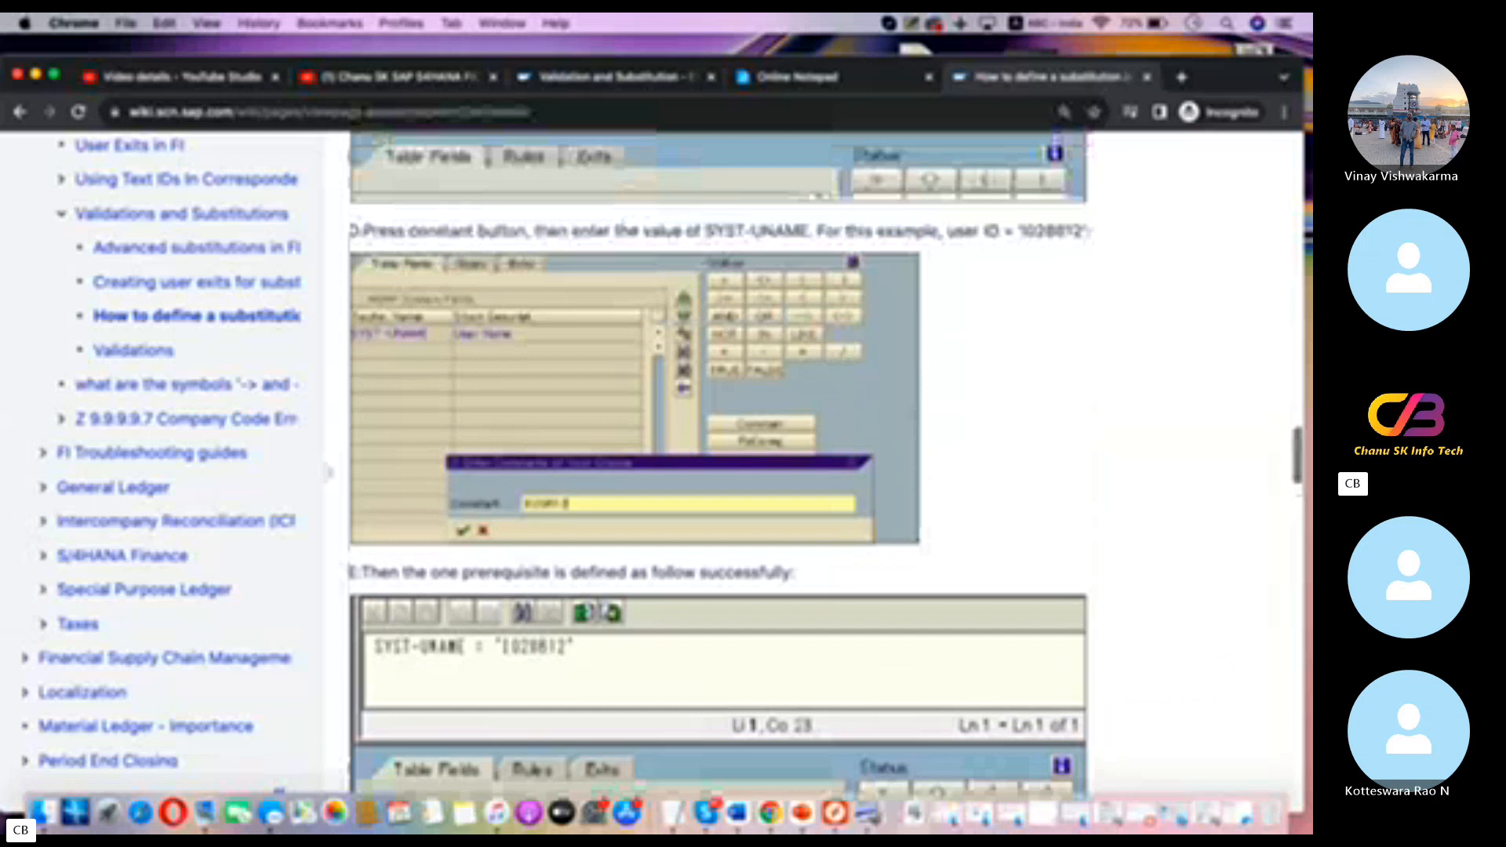
left_click_drag(1299, 464, 1302, 610)
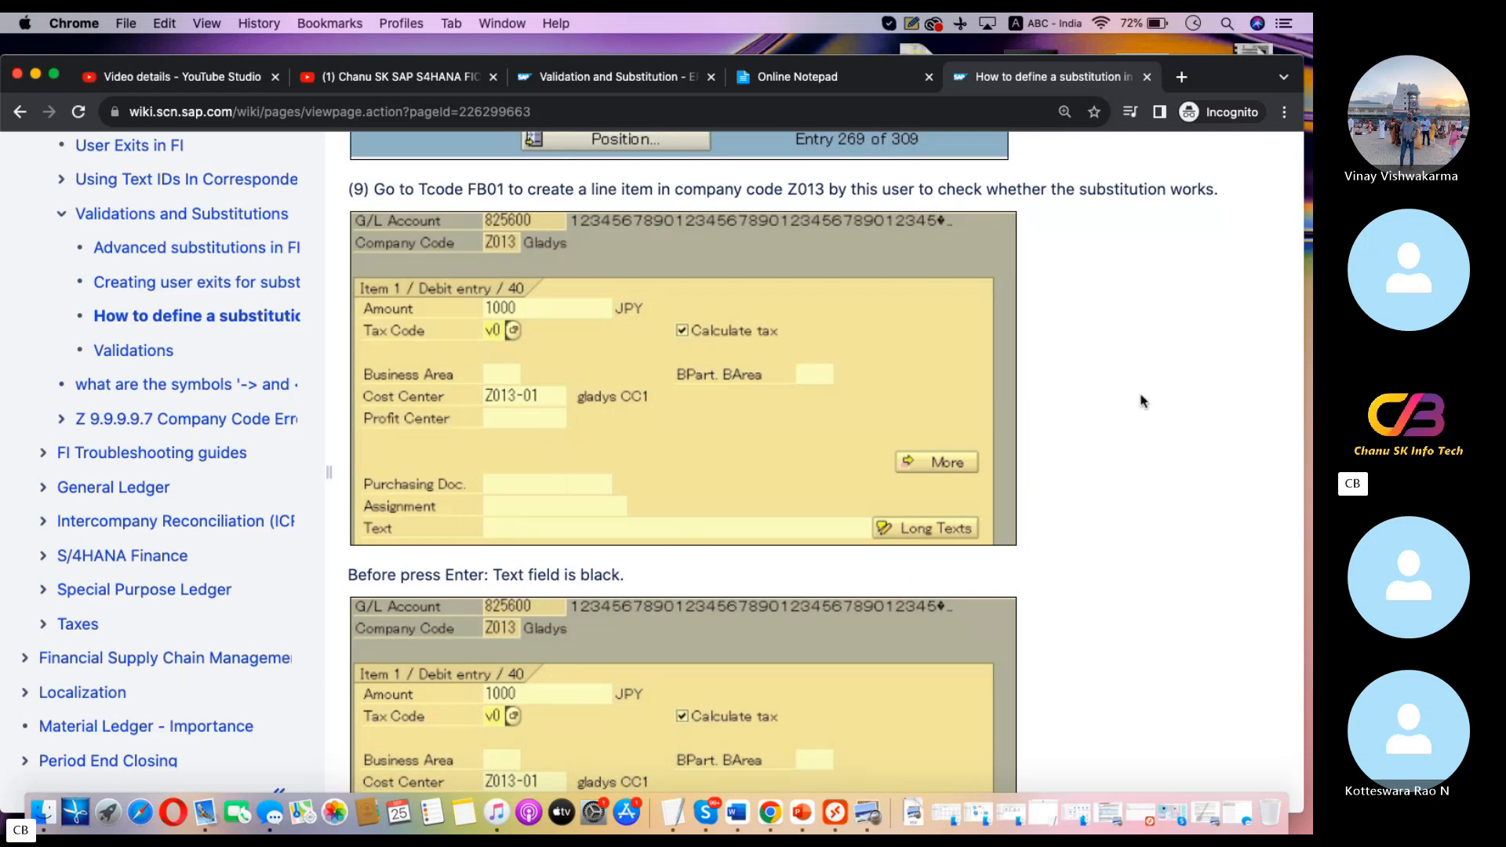
scroll(1142, 401, "down", 5)
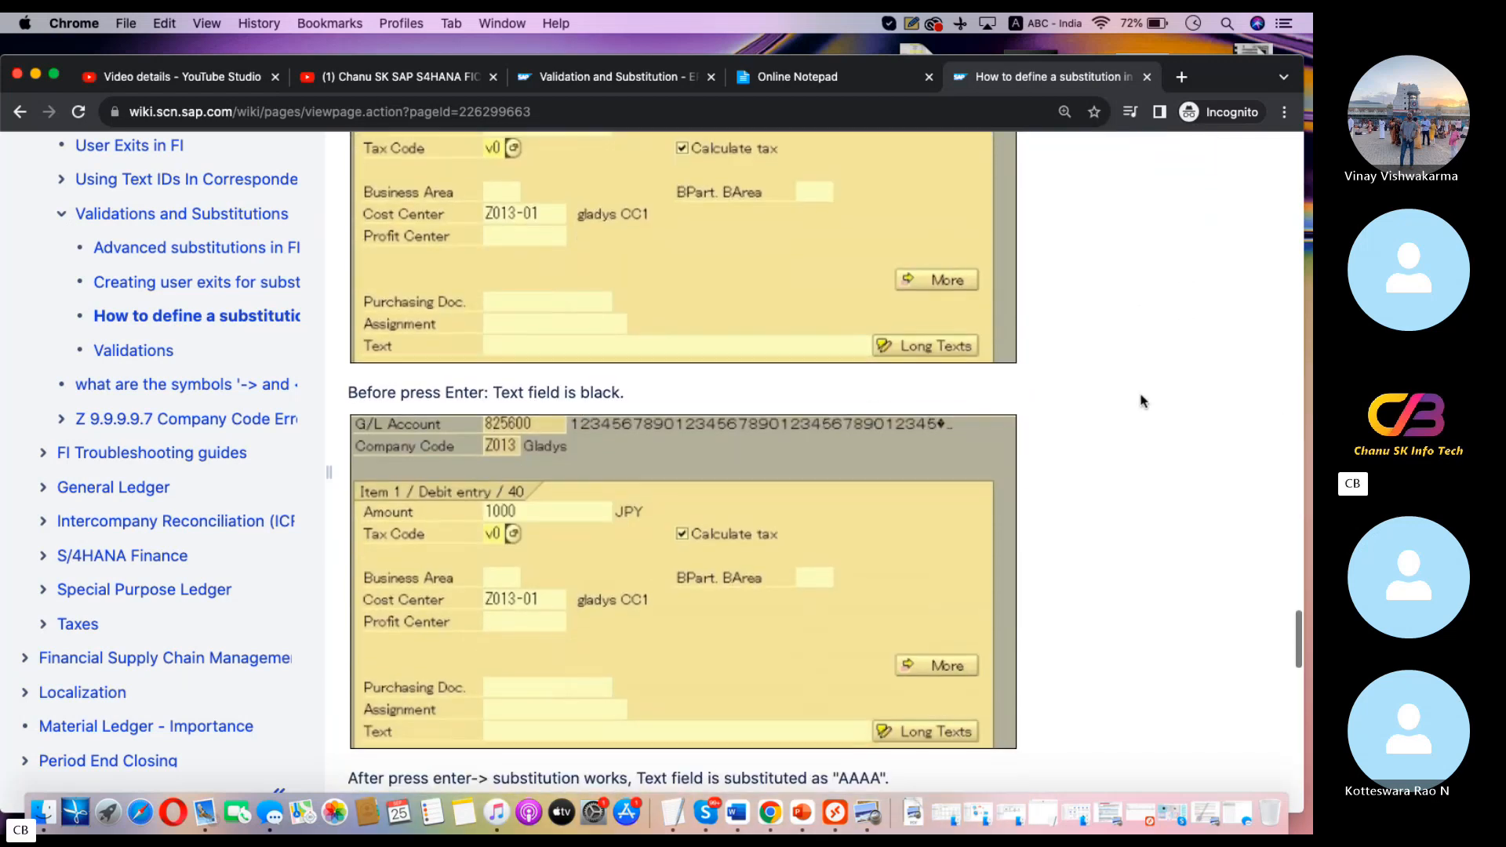
scroll(1141, 401, "down", 10)
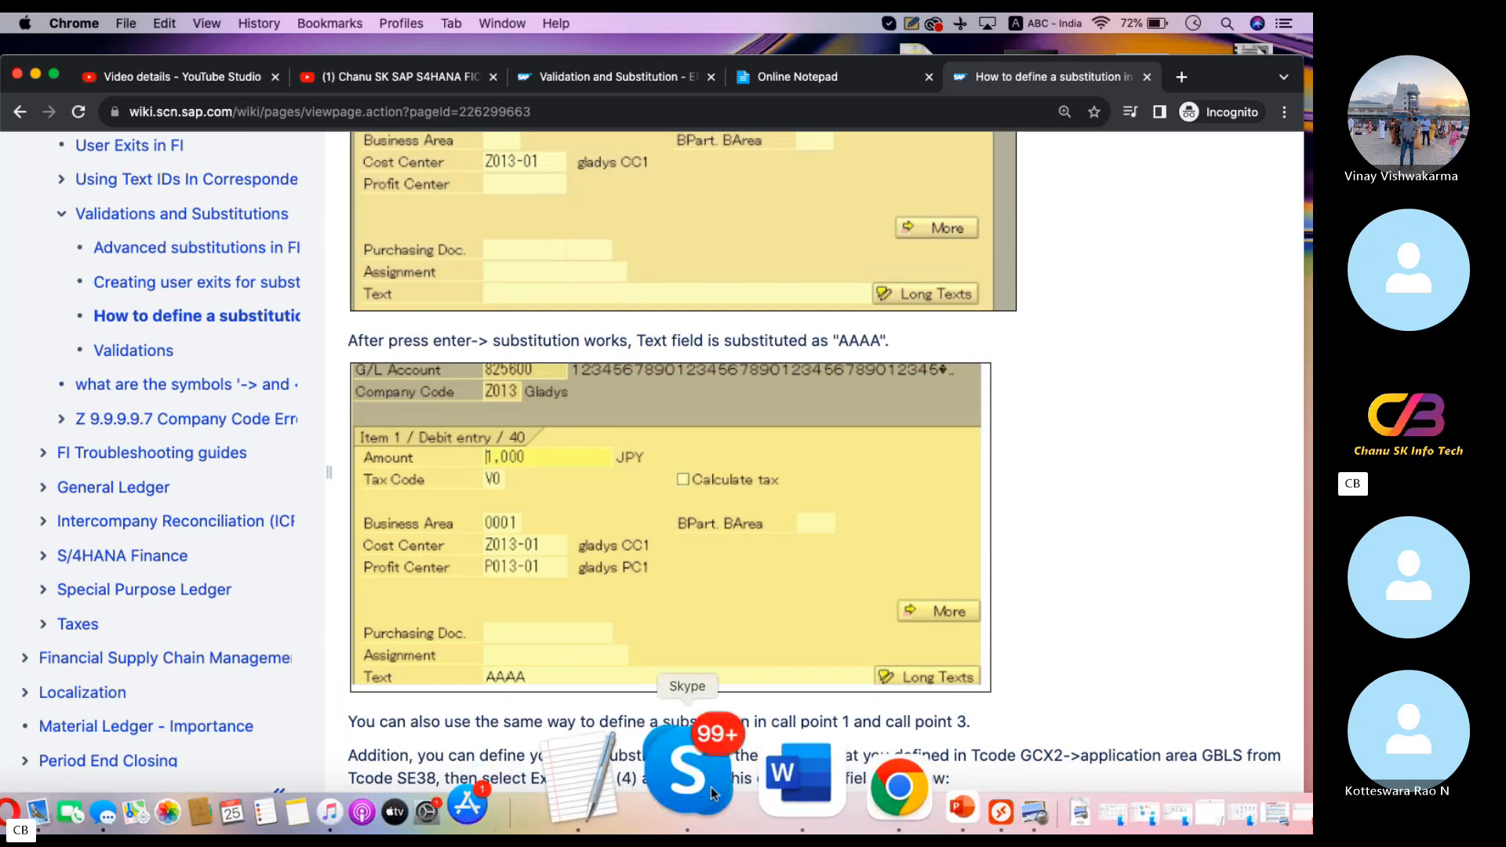
Glance at the Skype call, then return to the wiki and read the substitution exit example KY01-02 and its closing notes.
left_click(711, 788)
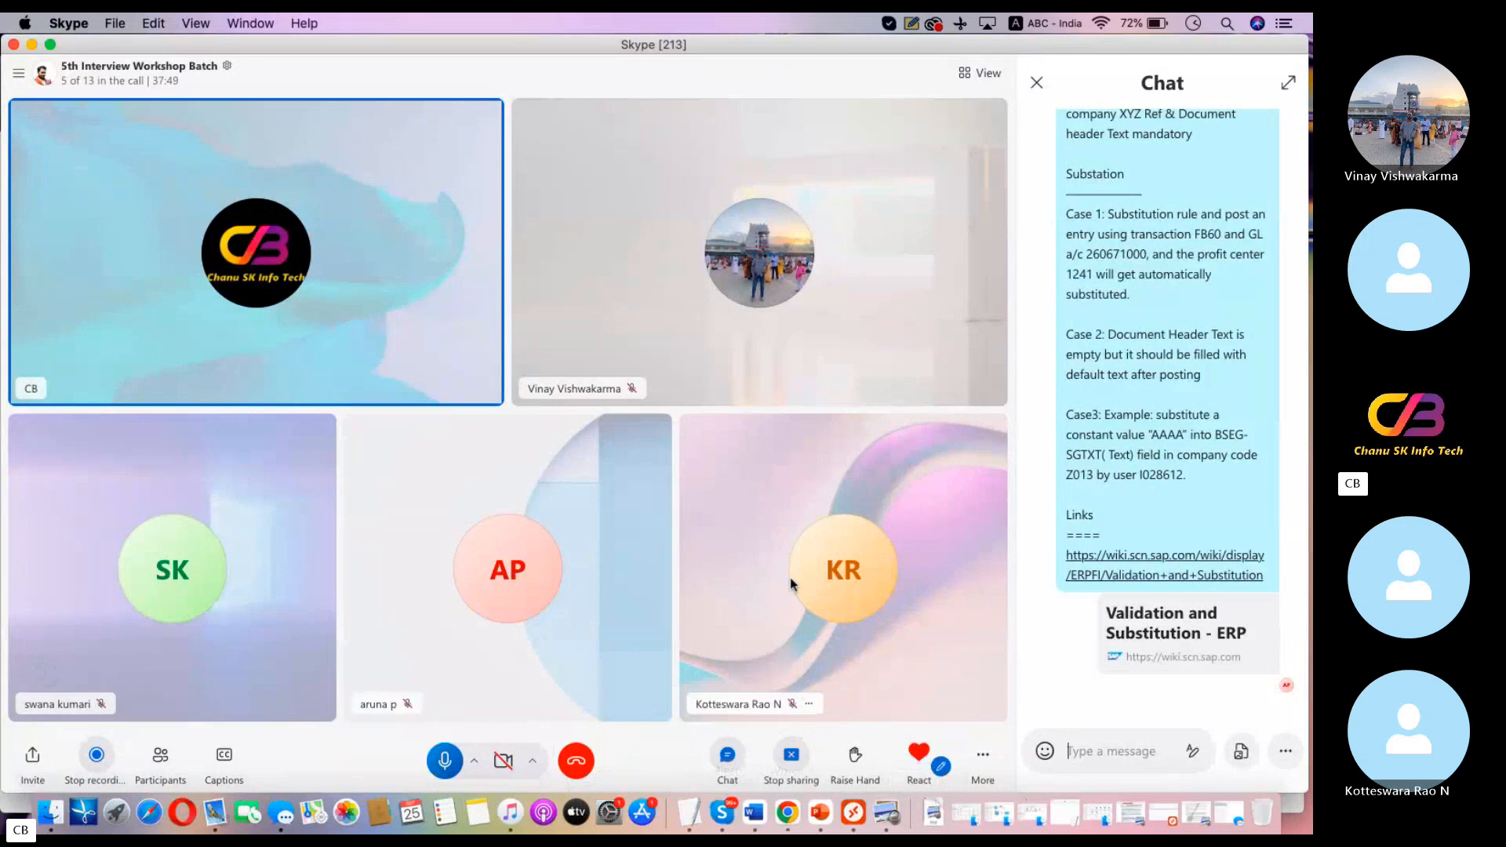
left_click(833, 773)
scroll(792, 671, "down", 8)
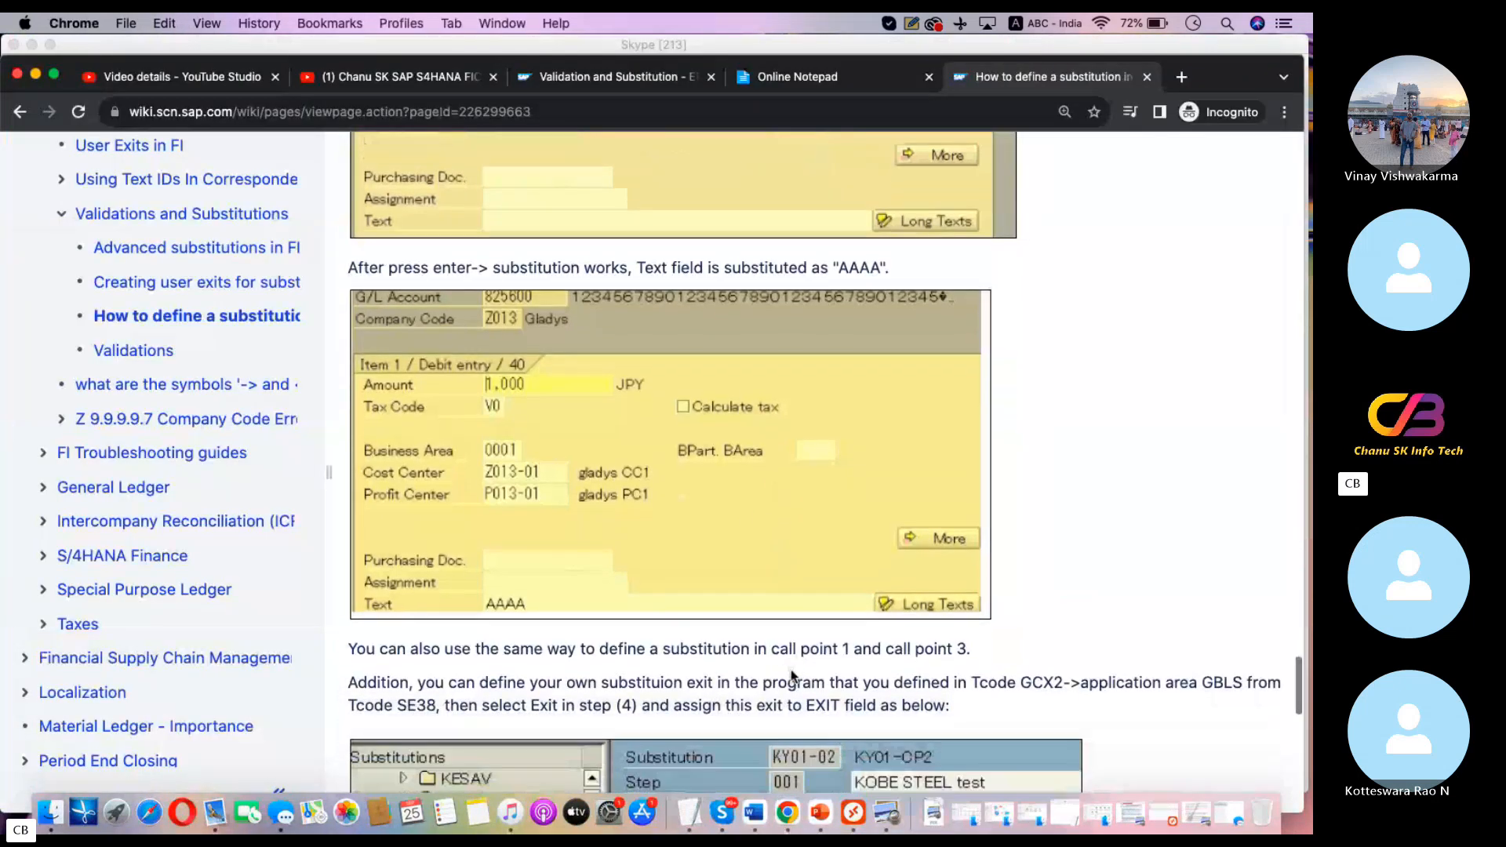
scroll(790, 671, "down", 3)
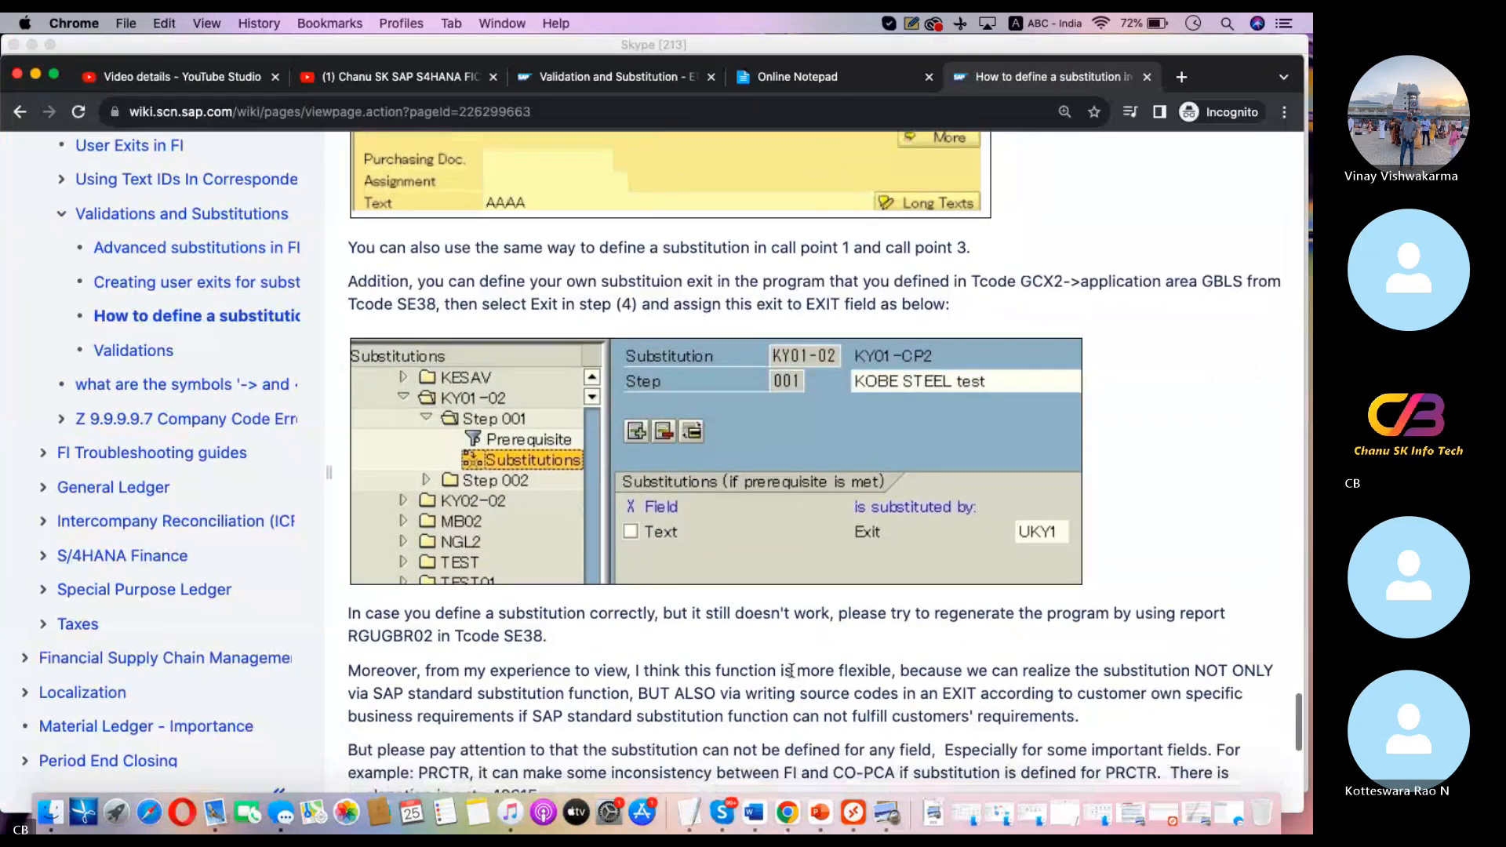
Go back through the wiki's substitution example to the definition of the SYST-UNAME and BKPF-BUKRS prerequisites.
scroll(792, 671, "up", 15)
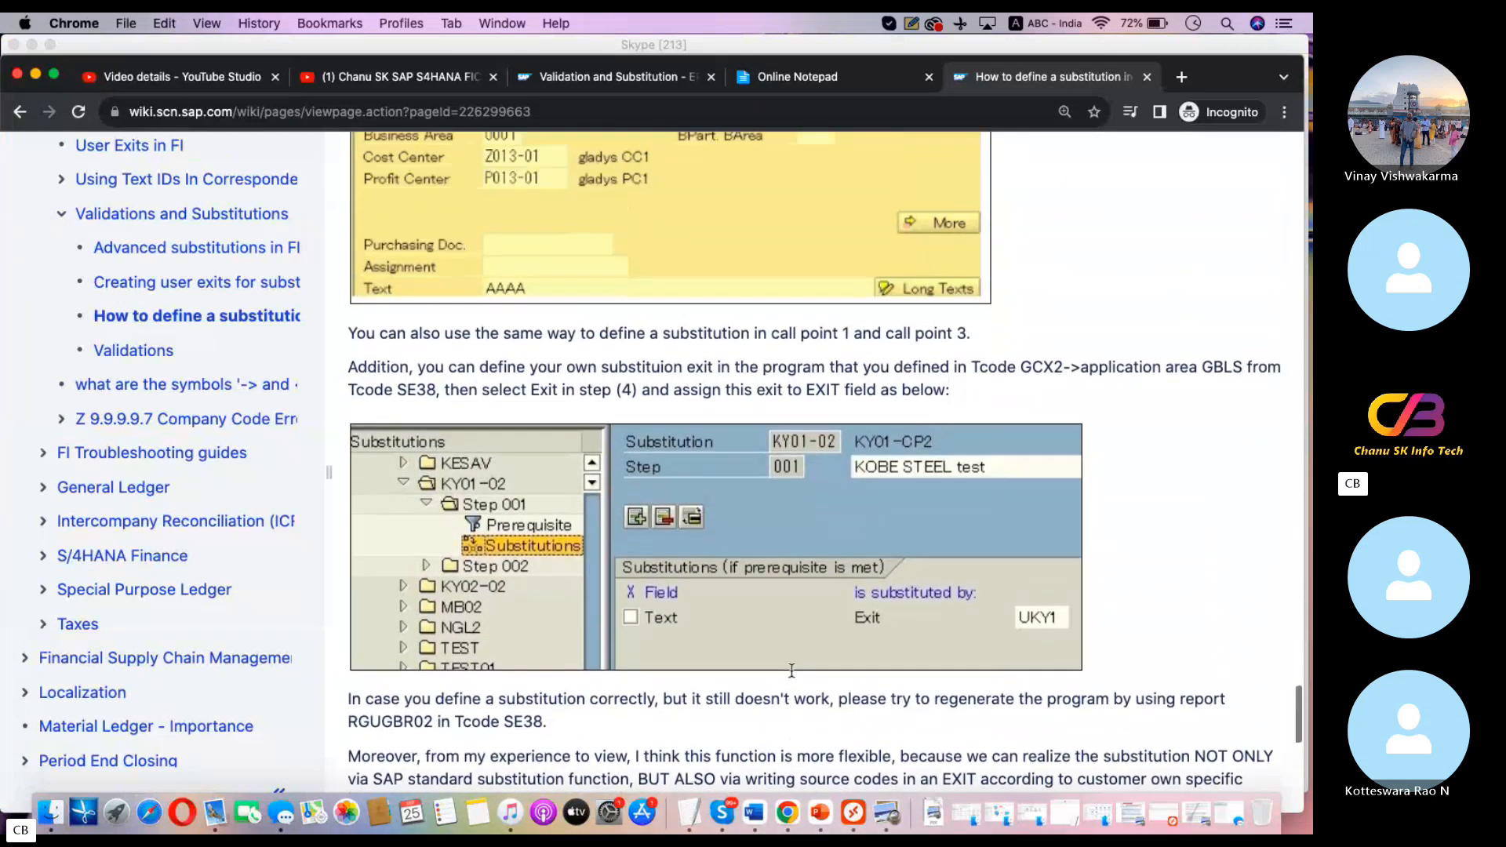
scroll(793, 672, "up", 15)
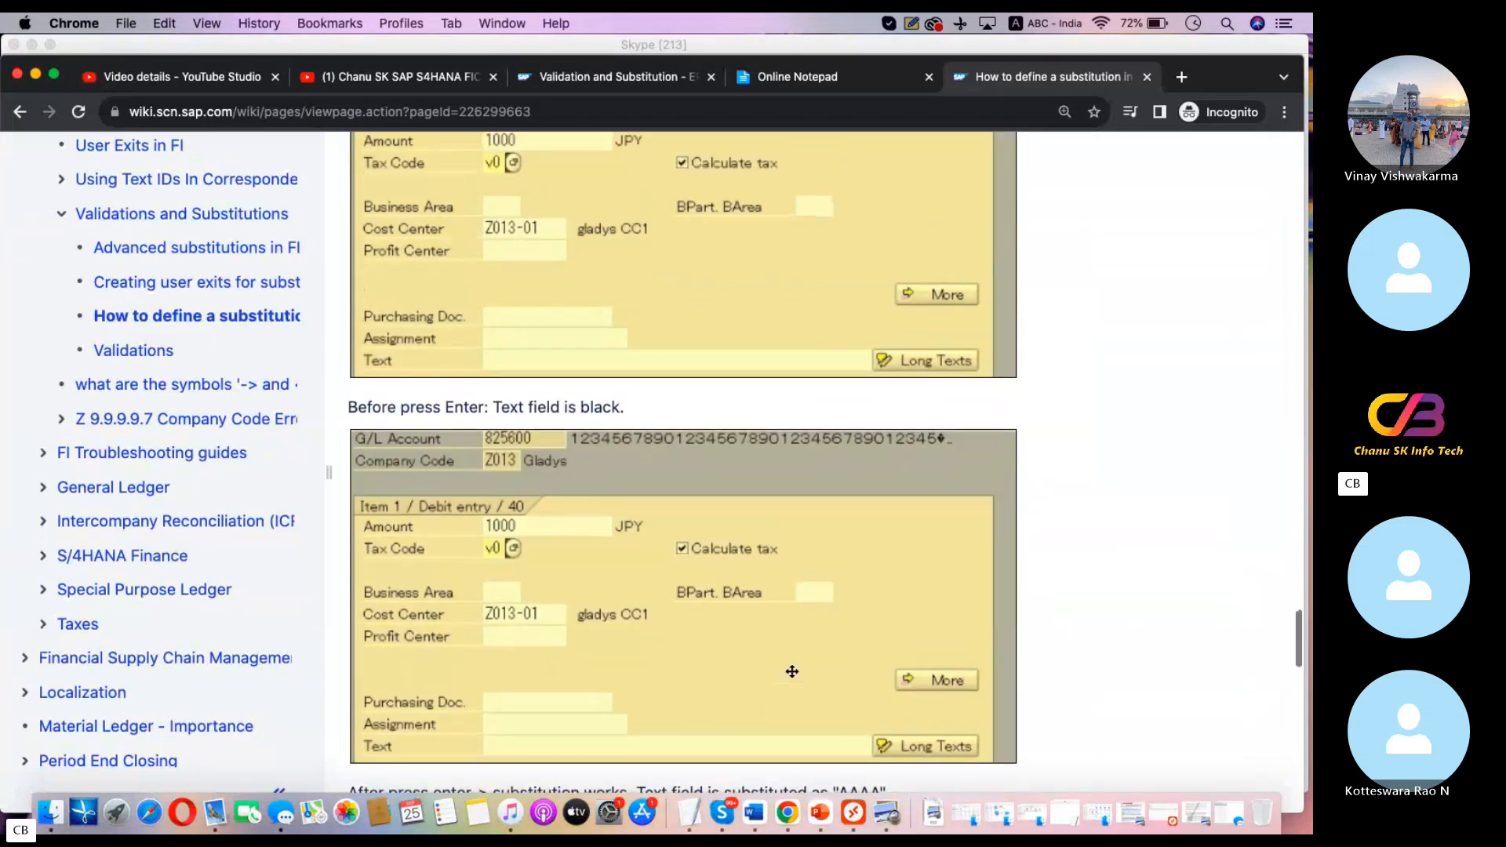
scroll(791, 673, "up", 5)
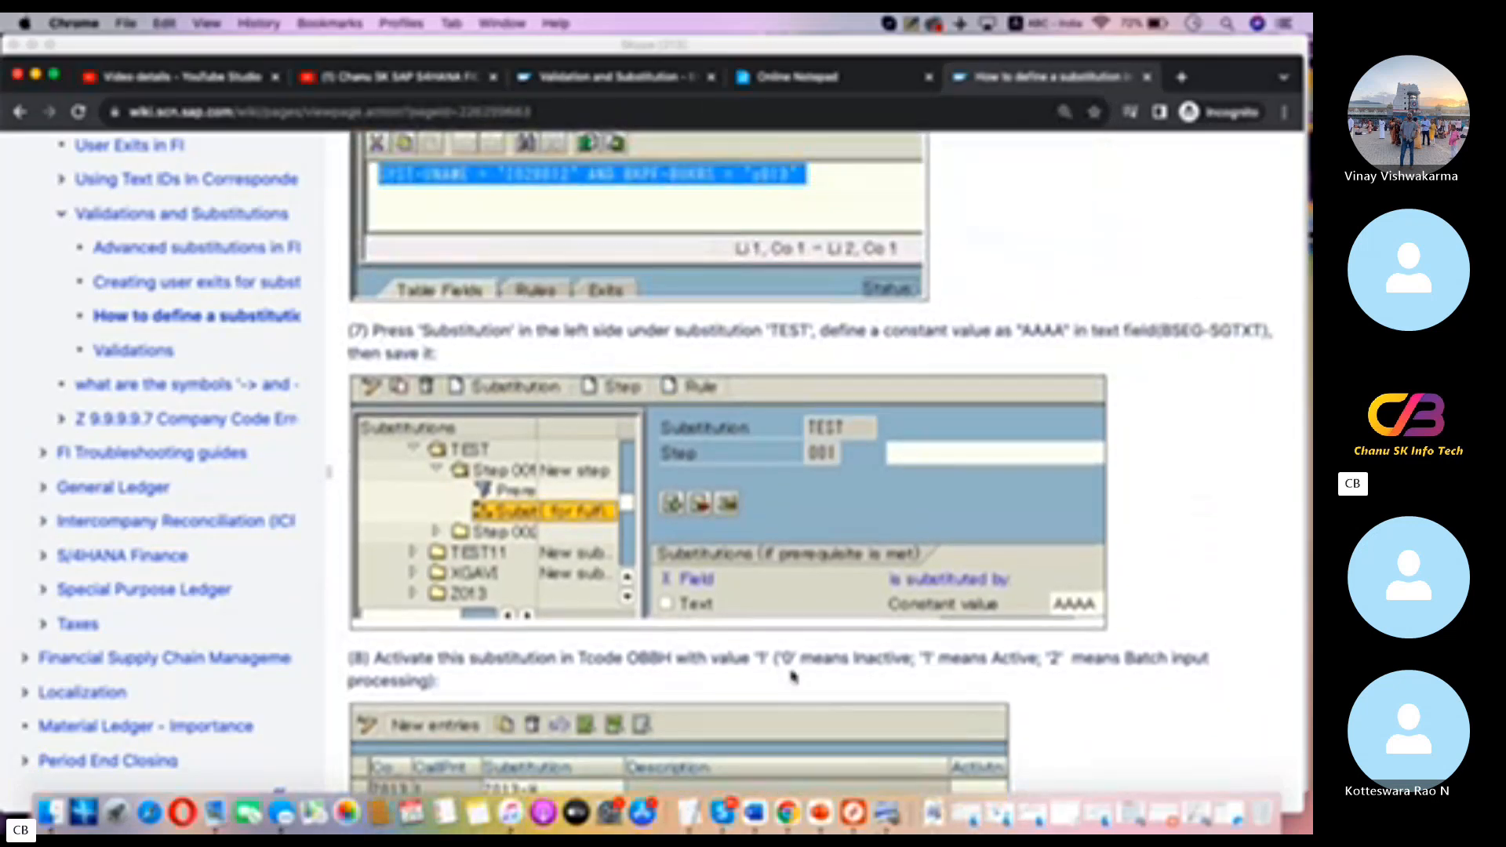
scroll(792, 674, "up", 5)
scroll(792, 672, "up", 4)
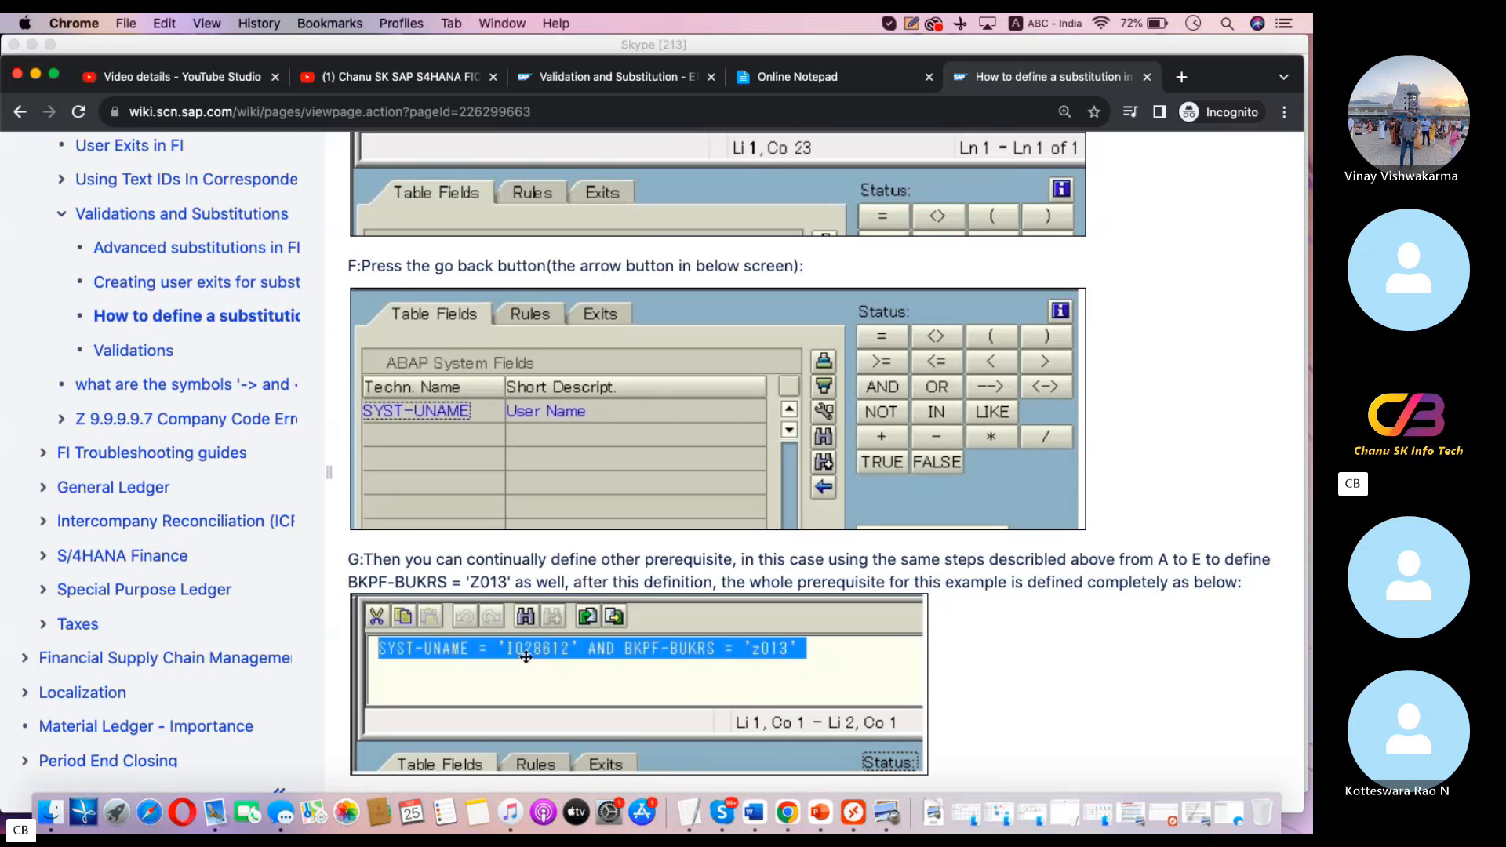
scroll(526, 656, "up", 5)
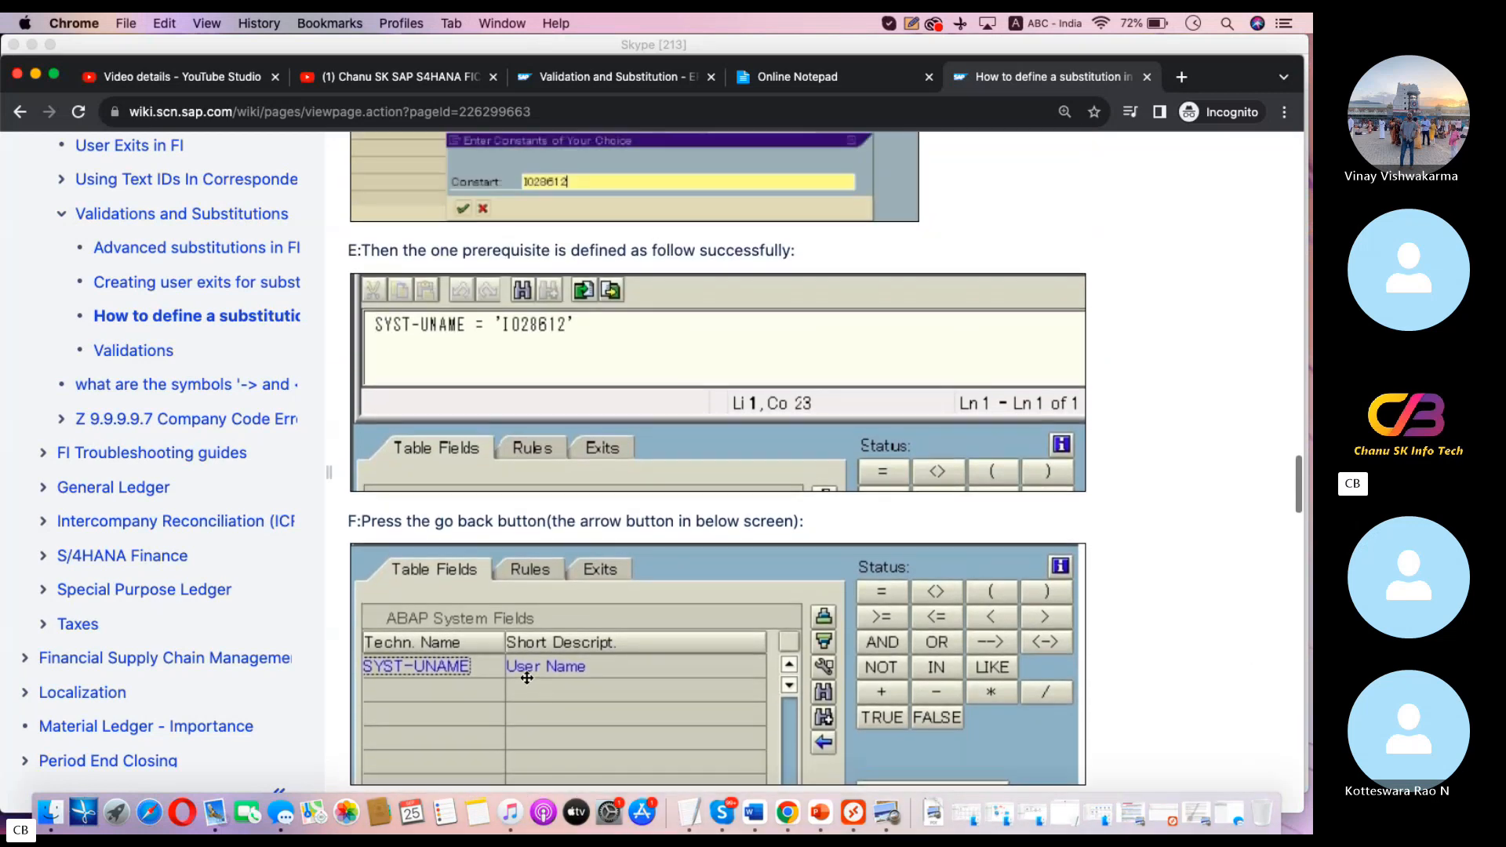
scroll(526, 678, "up", 7)
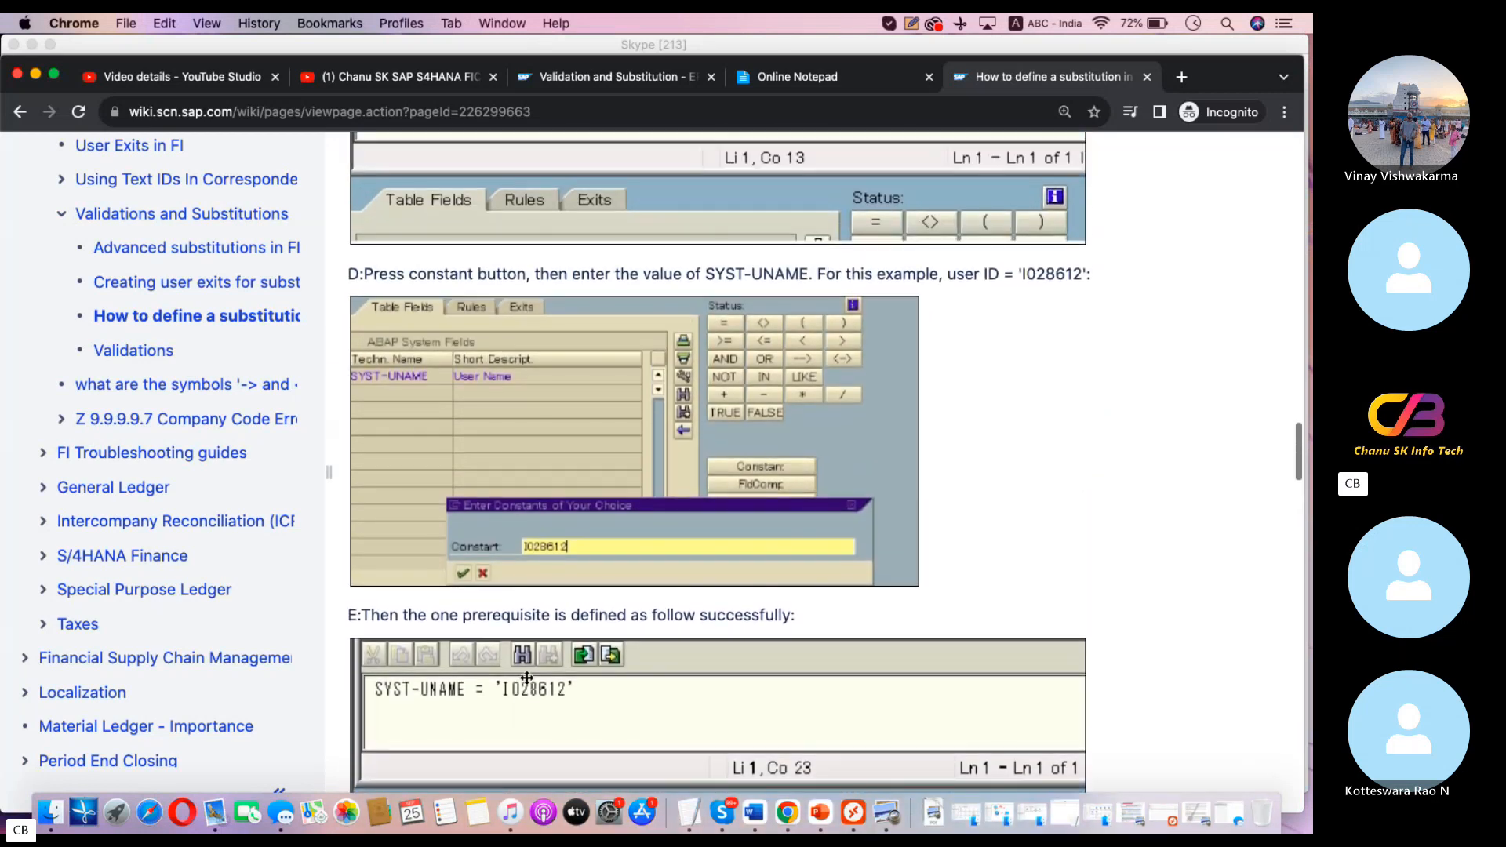
Go back through the wiki's substitution example from the SYST-UNAME prerequisite to the BSEG-SGTXT field selection and substitution method.
scroll(526, 678, "up", 5)
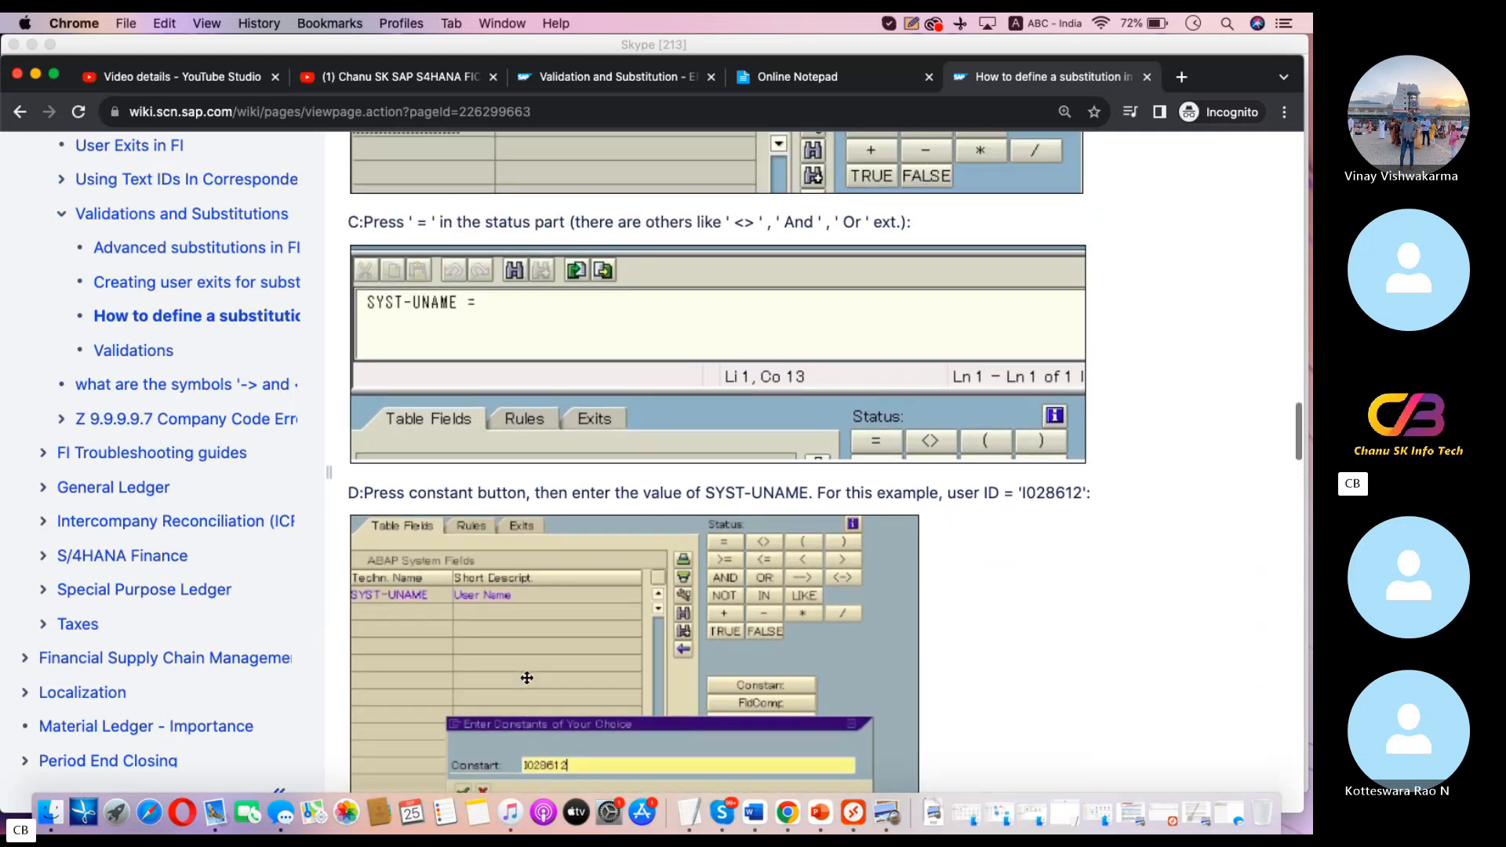
scroll(526, 678, "up", 10)
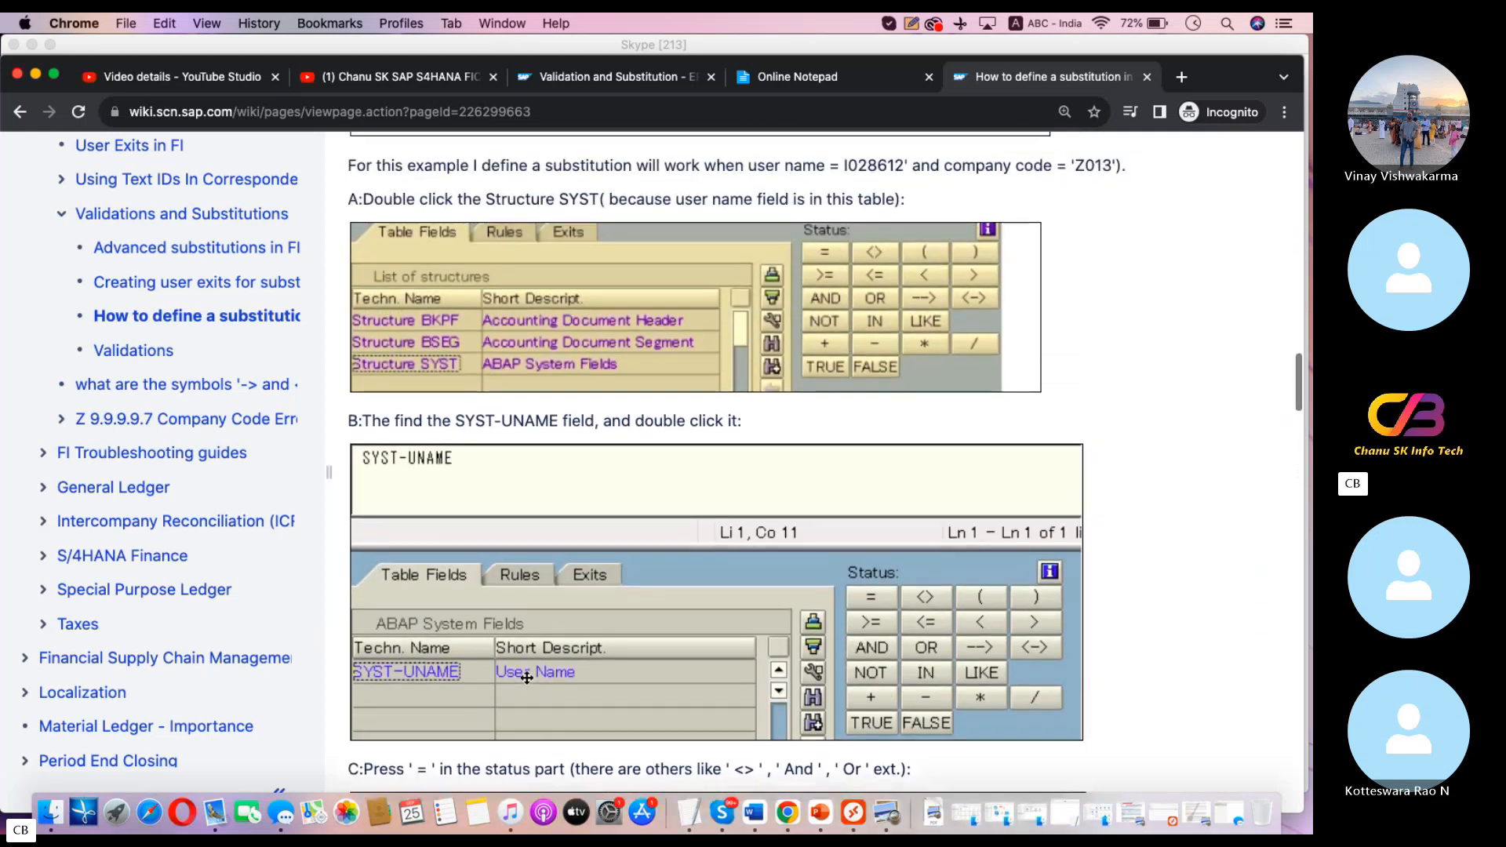
scroll(527, 677, "up", 11)
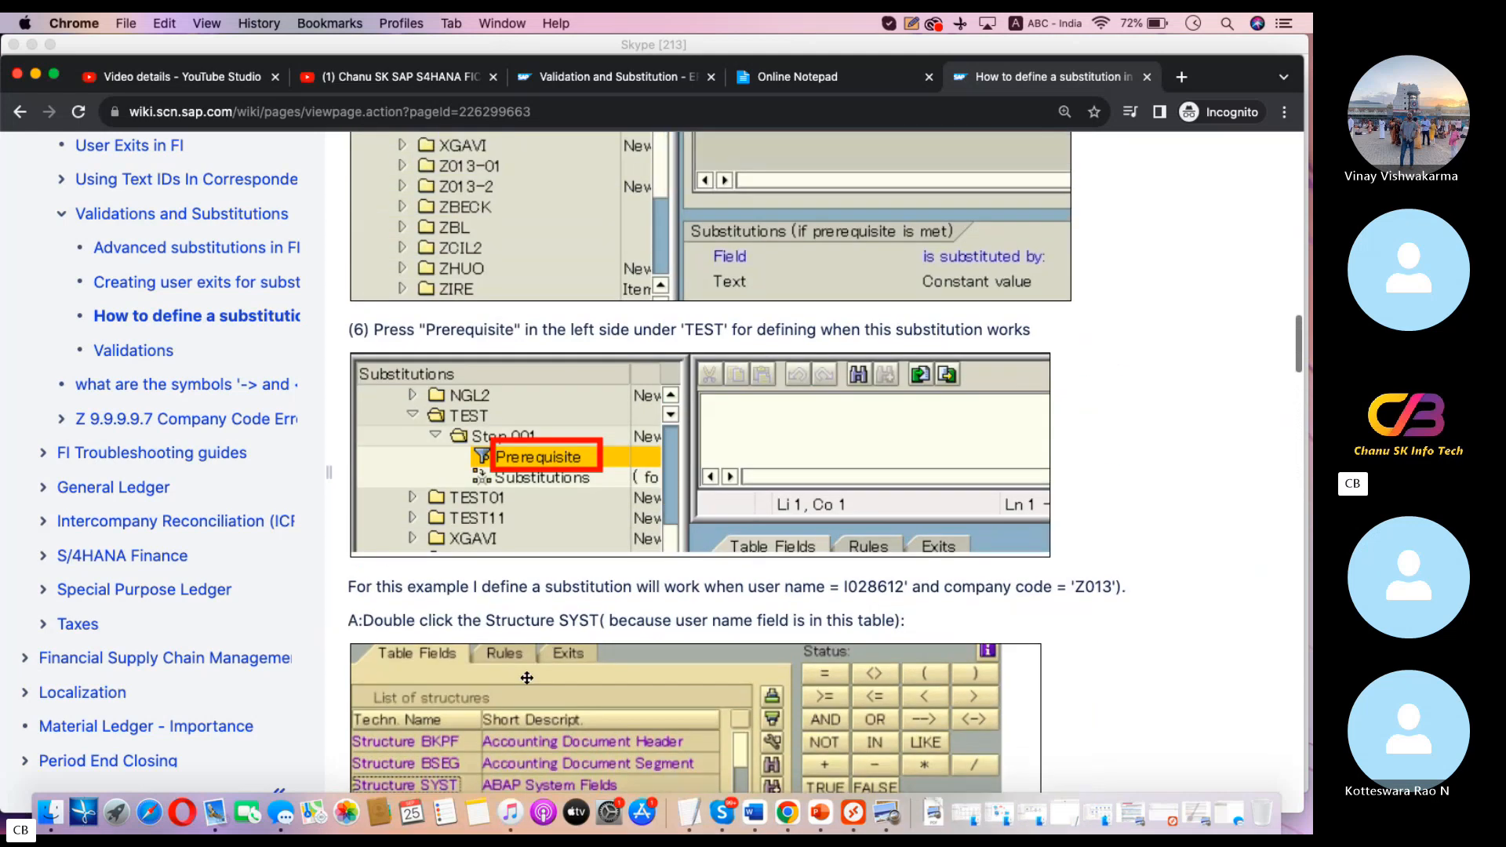
scroll(527, 678, "up", 2)
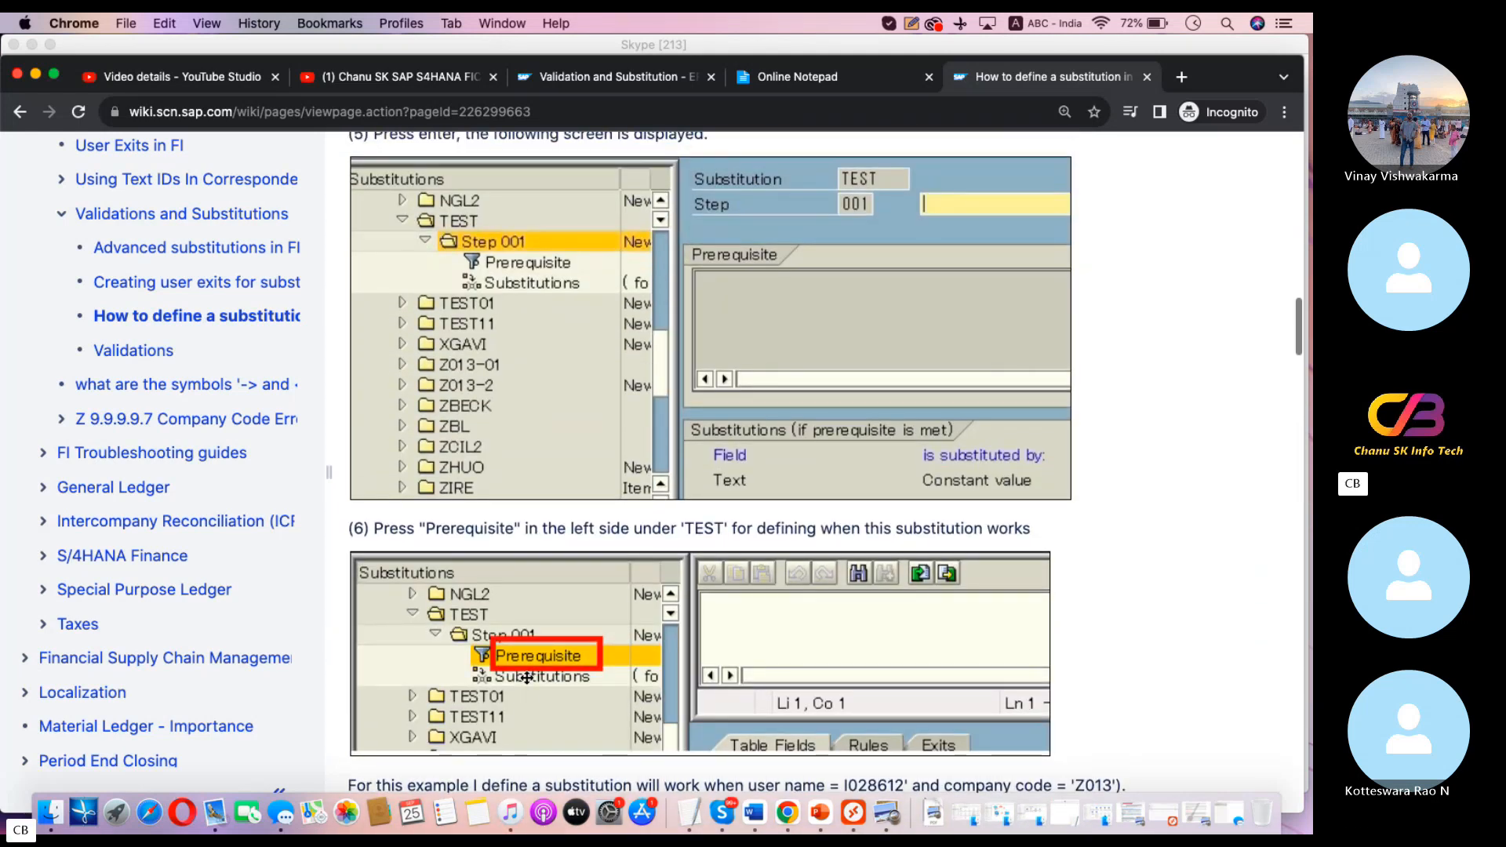
scroll(527, 678, "up", 9)
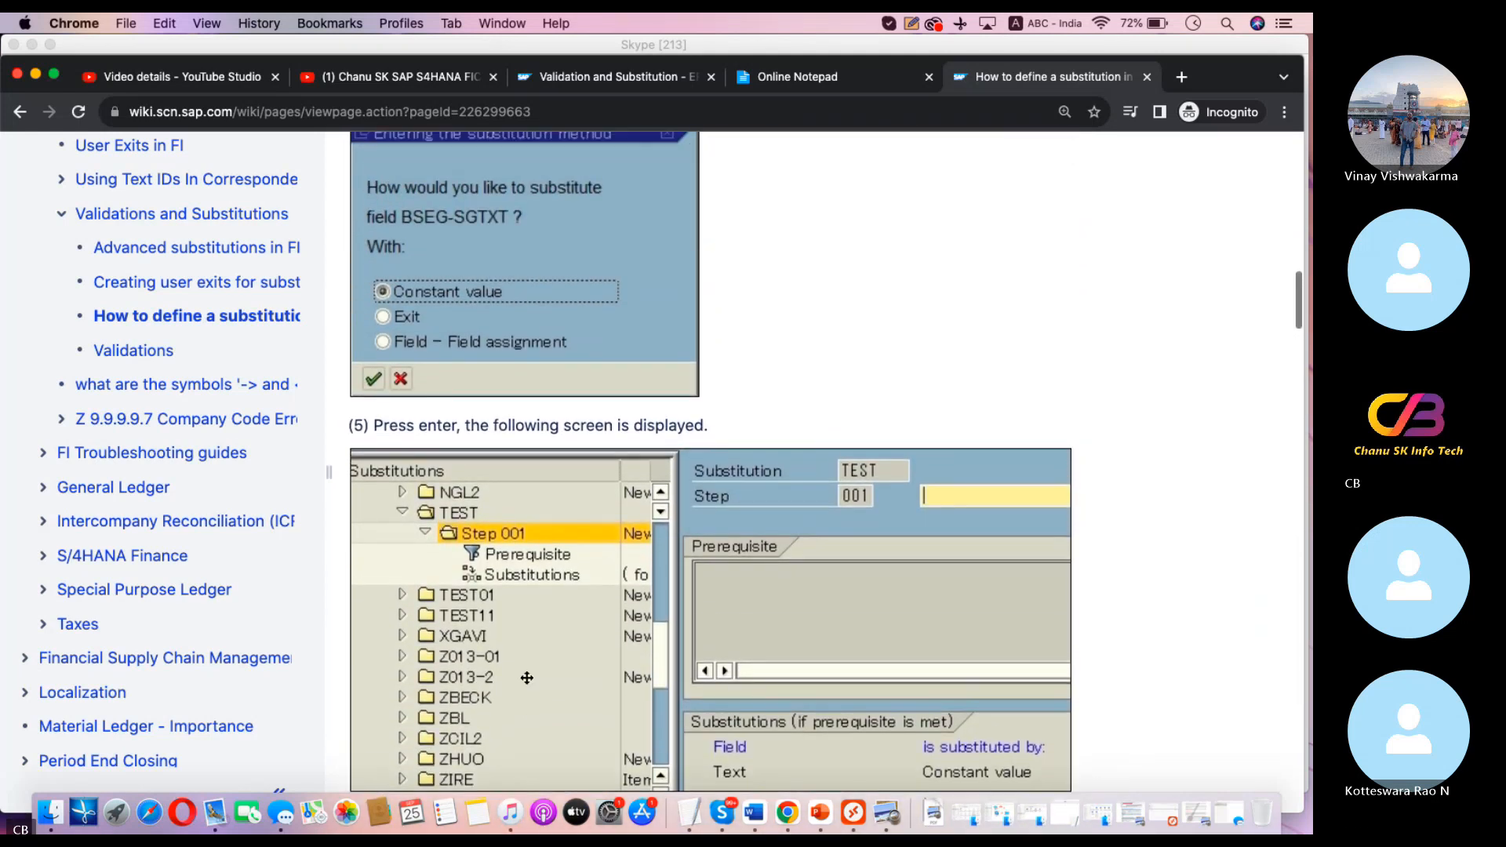
scroll(526, 678, "up", 5)
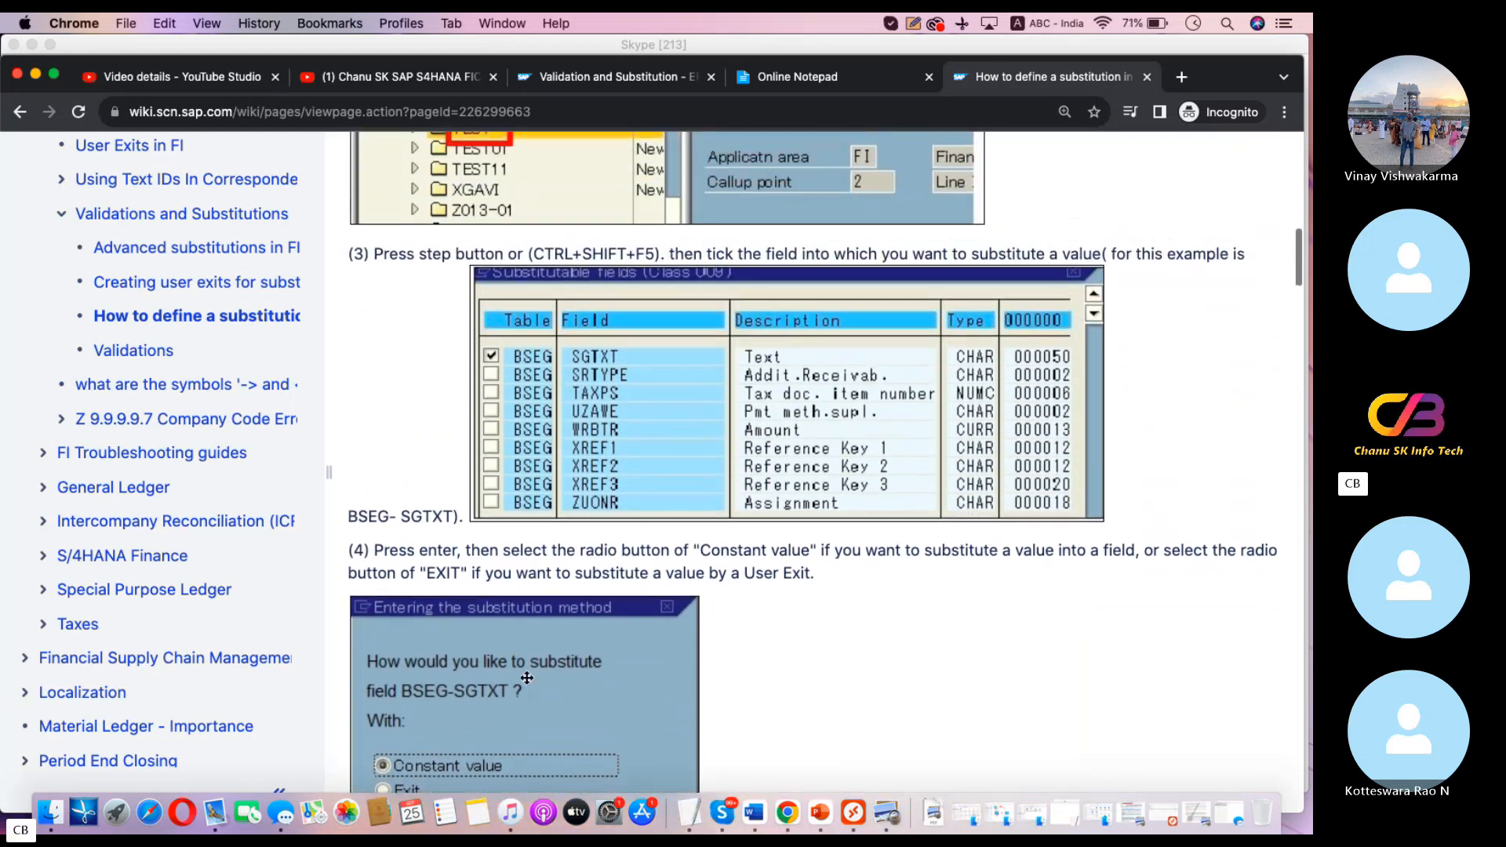
Switch to the wiki page Validation and Substitution and review its substitution definition, process and released fields up to the ZZZ example.
left_click(396, 76)
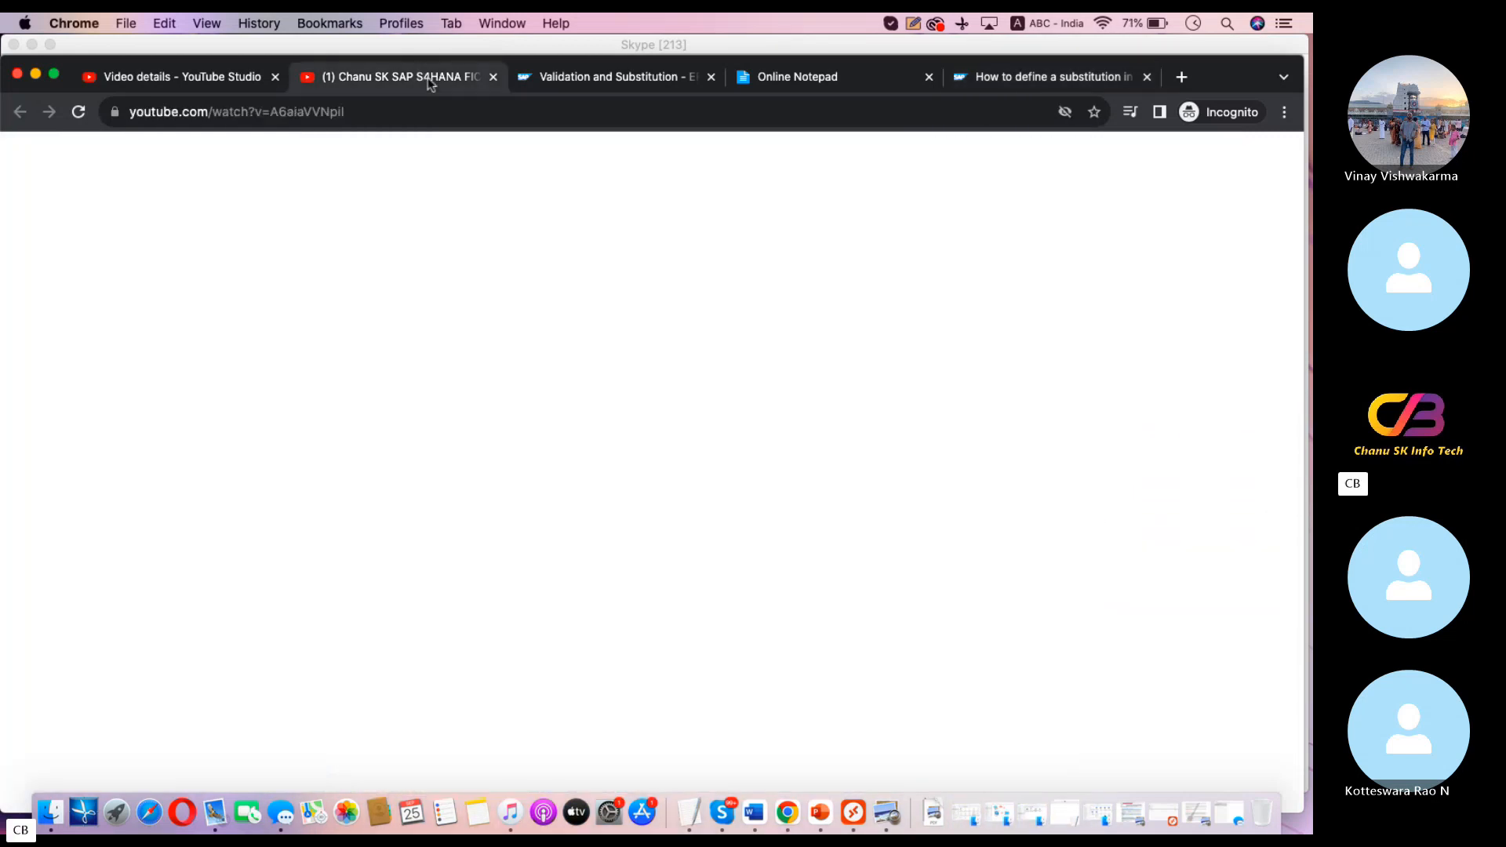
left_click(571, 88)
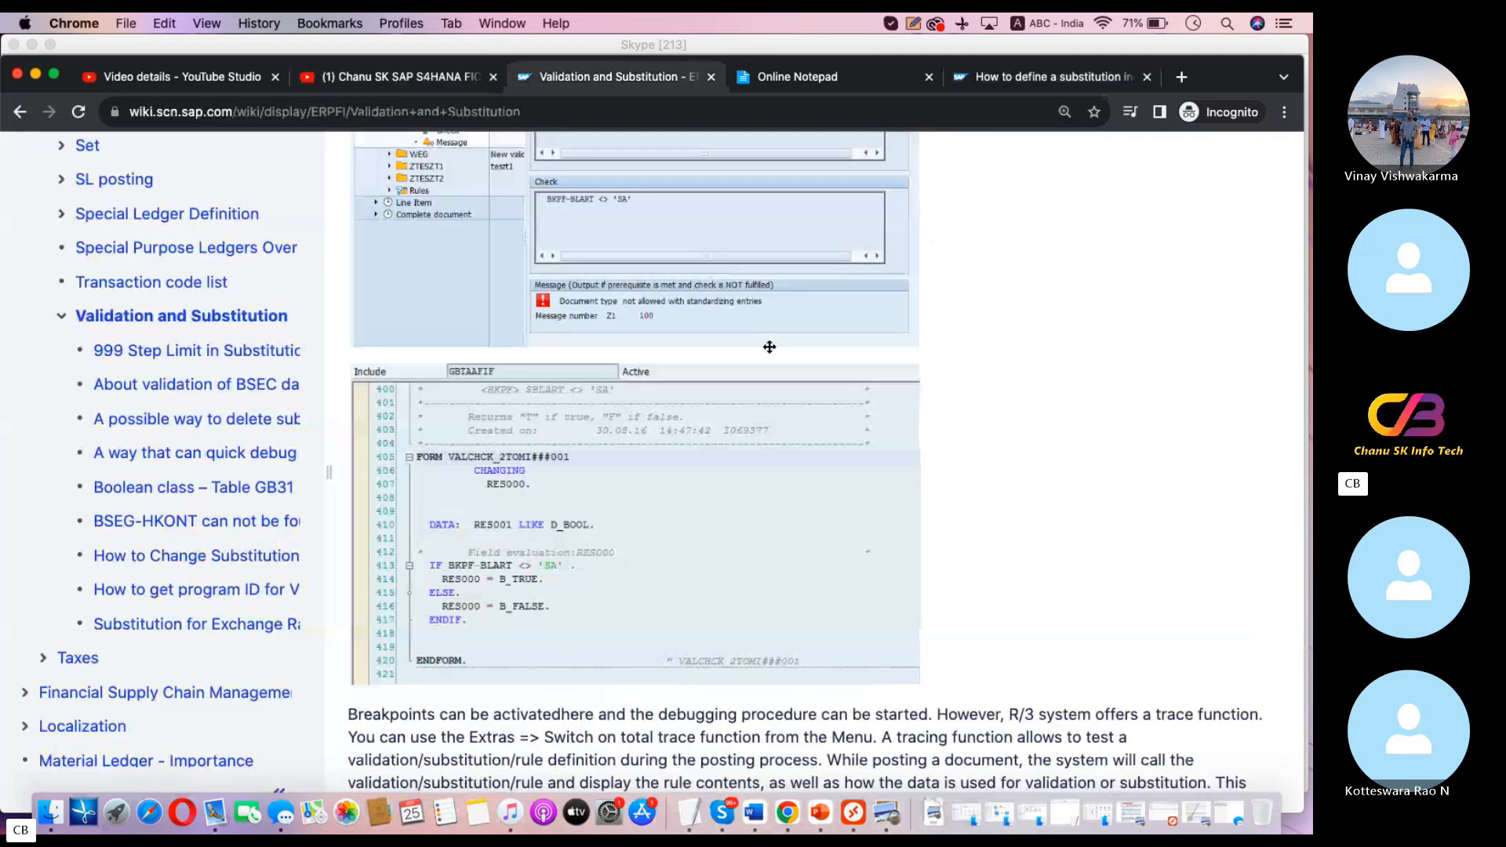
scroll(1032, 511, "down", 5)
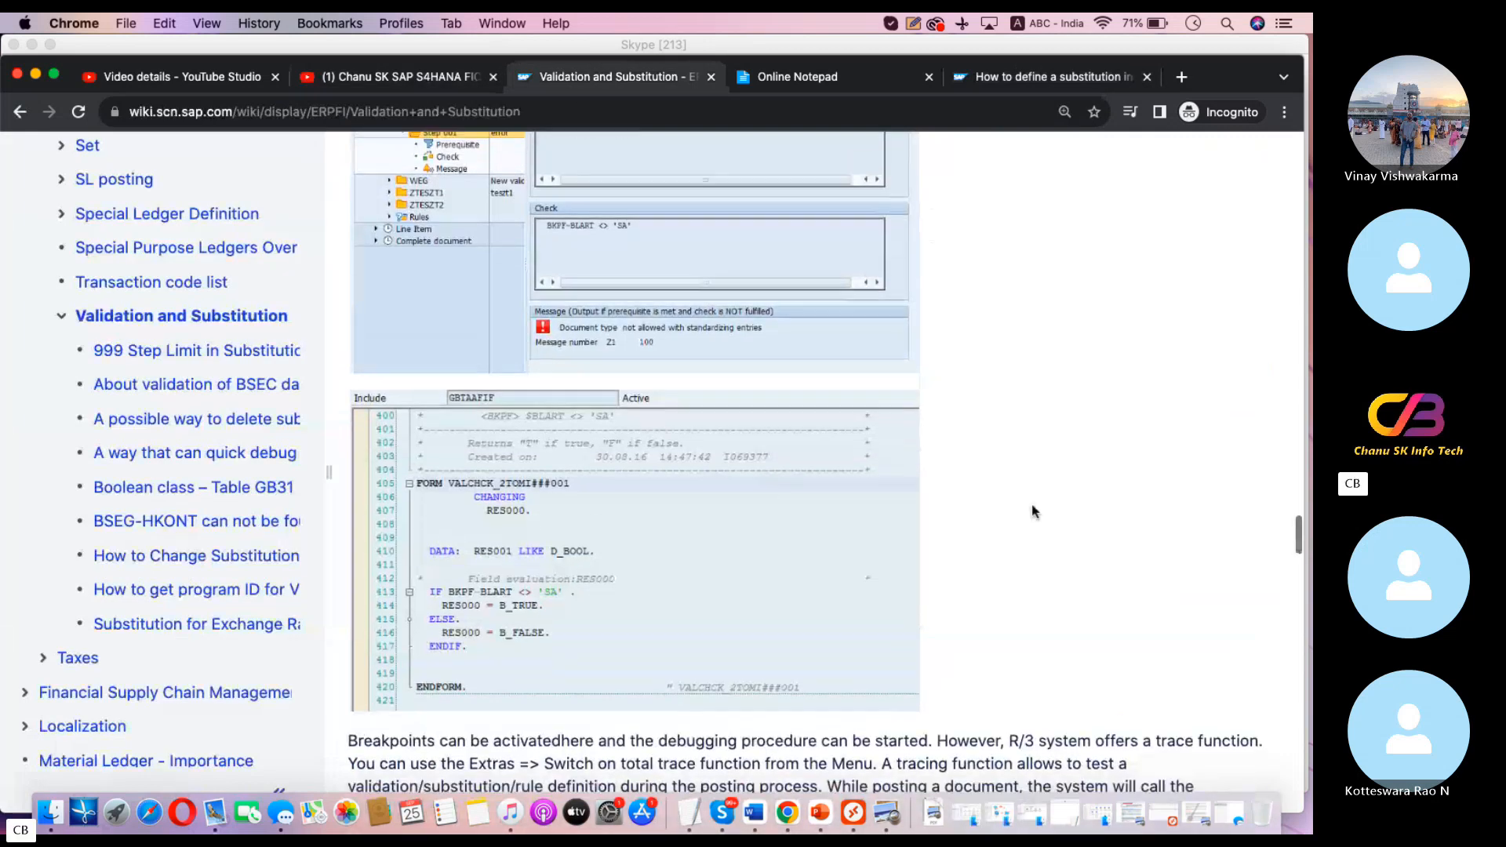
scroll(1033, 509, "down", 12)
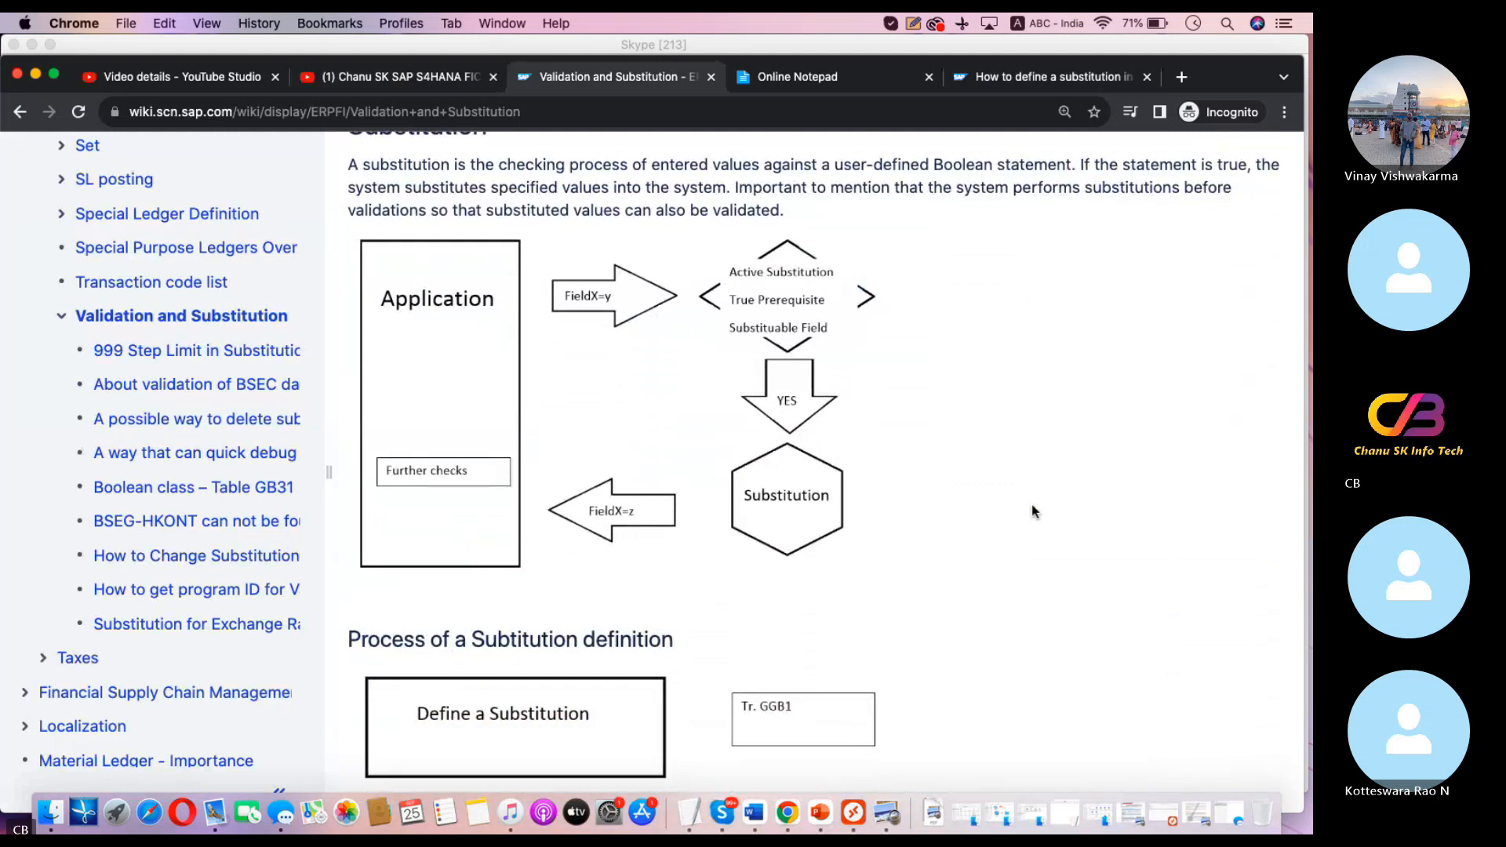
scroll(1033, 512, "down", 13)
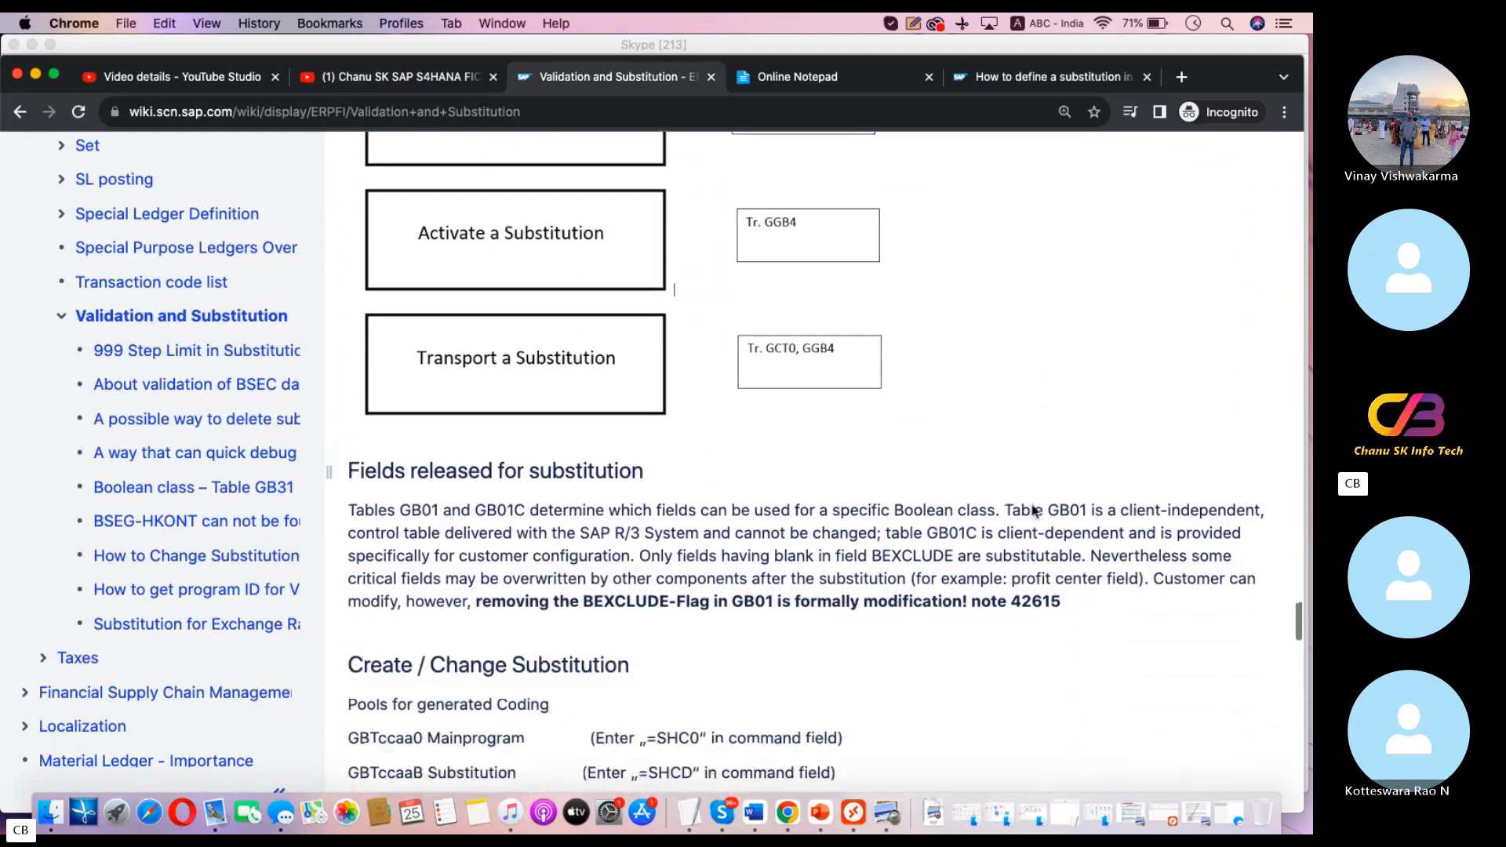
scroll(1033, 511, "down", 14)
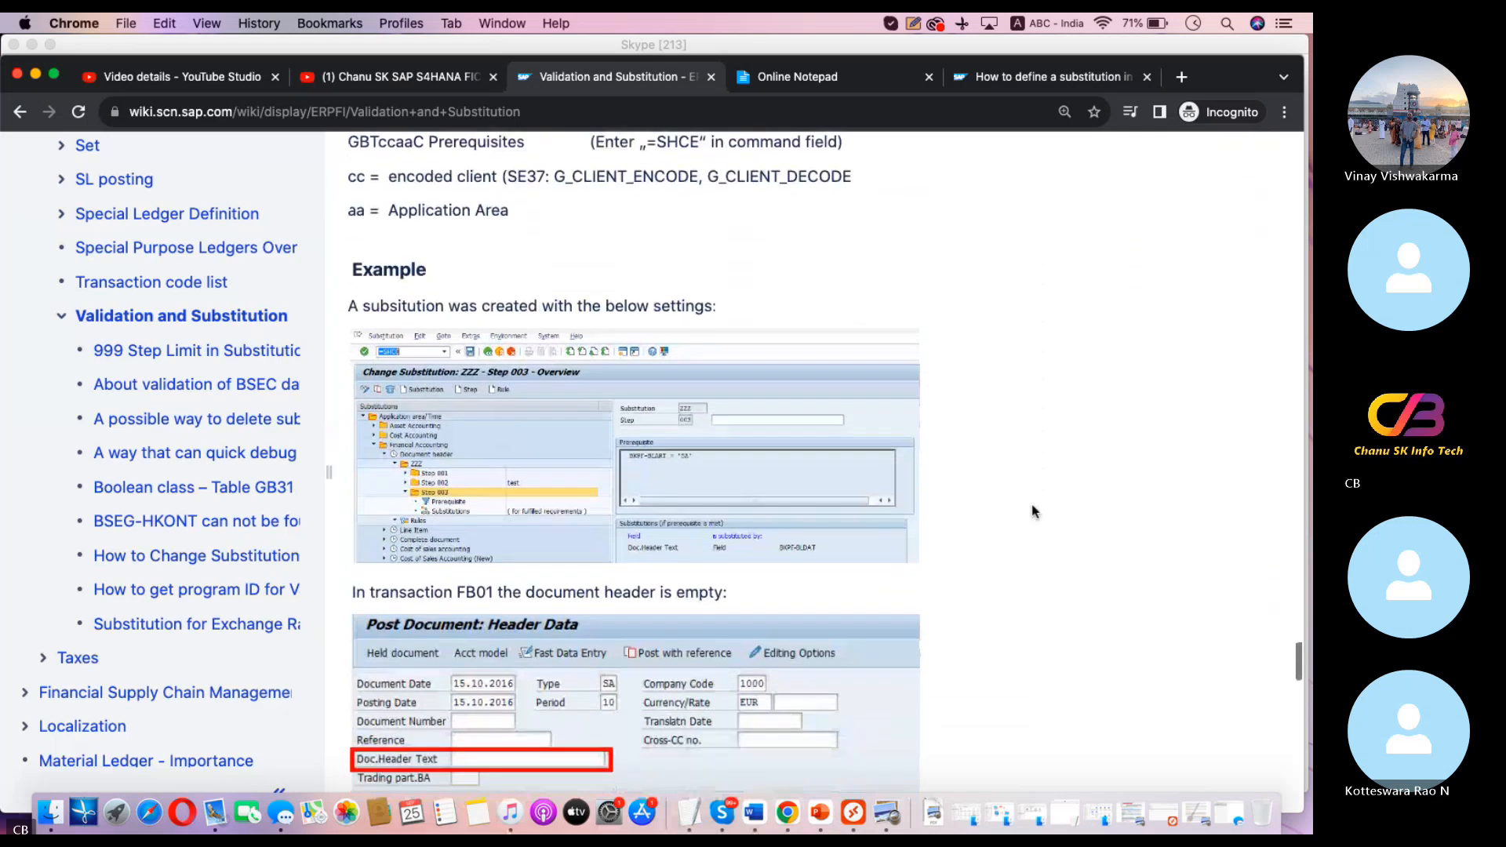
scroll(1032, 511, "down", 3)
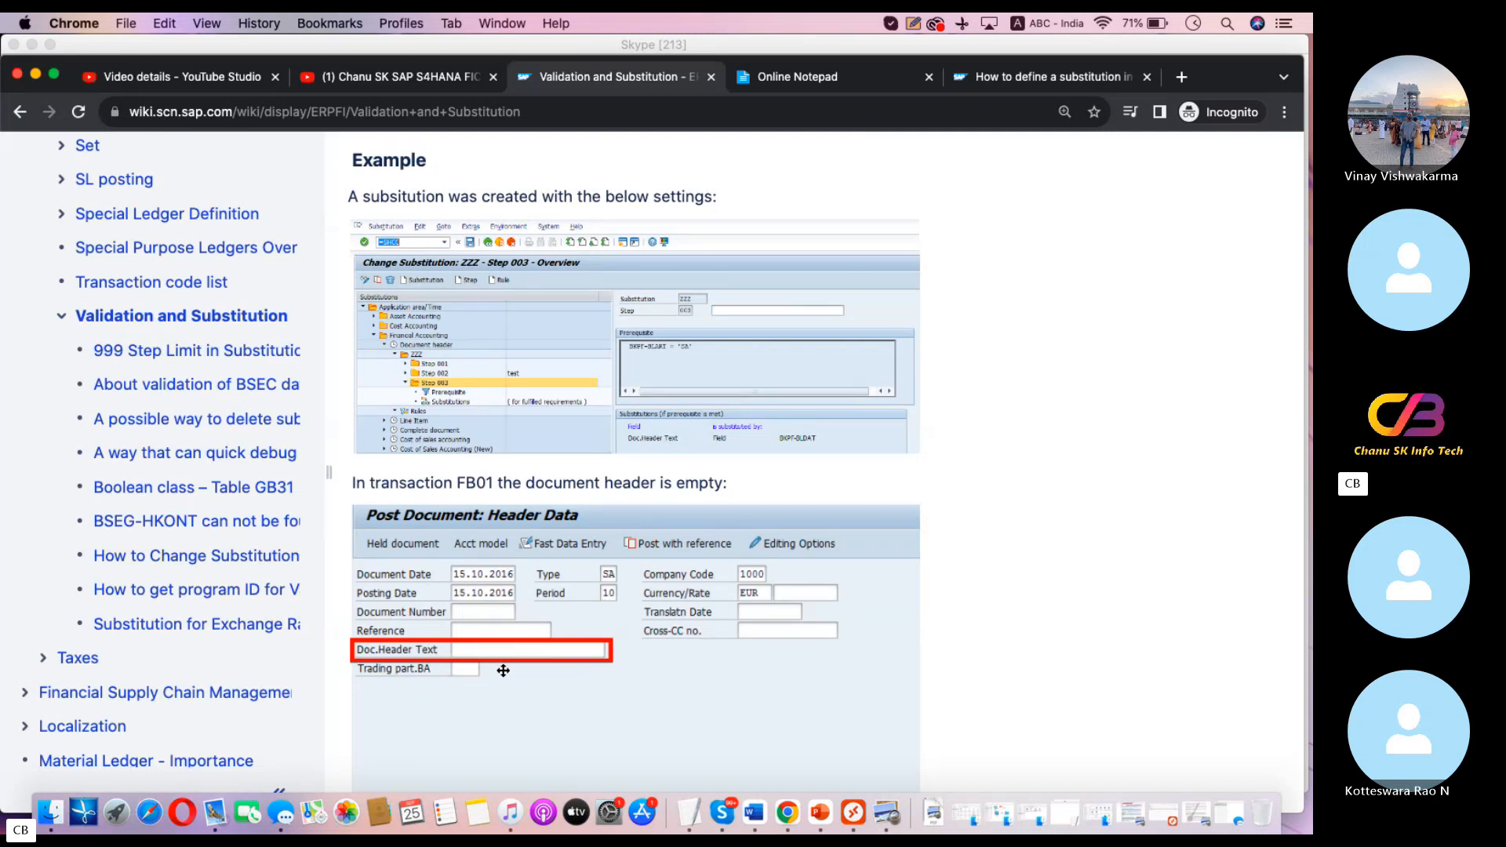
Read the FB01 document header text example and the trace of substitution ZZZ Step 003, down to the User Exit section.
scroll(503, 671, "down", 10)
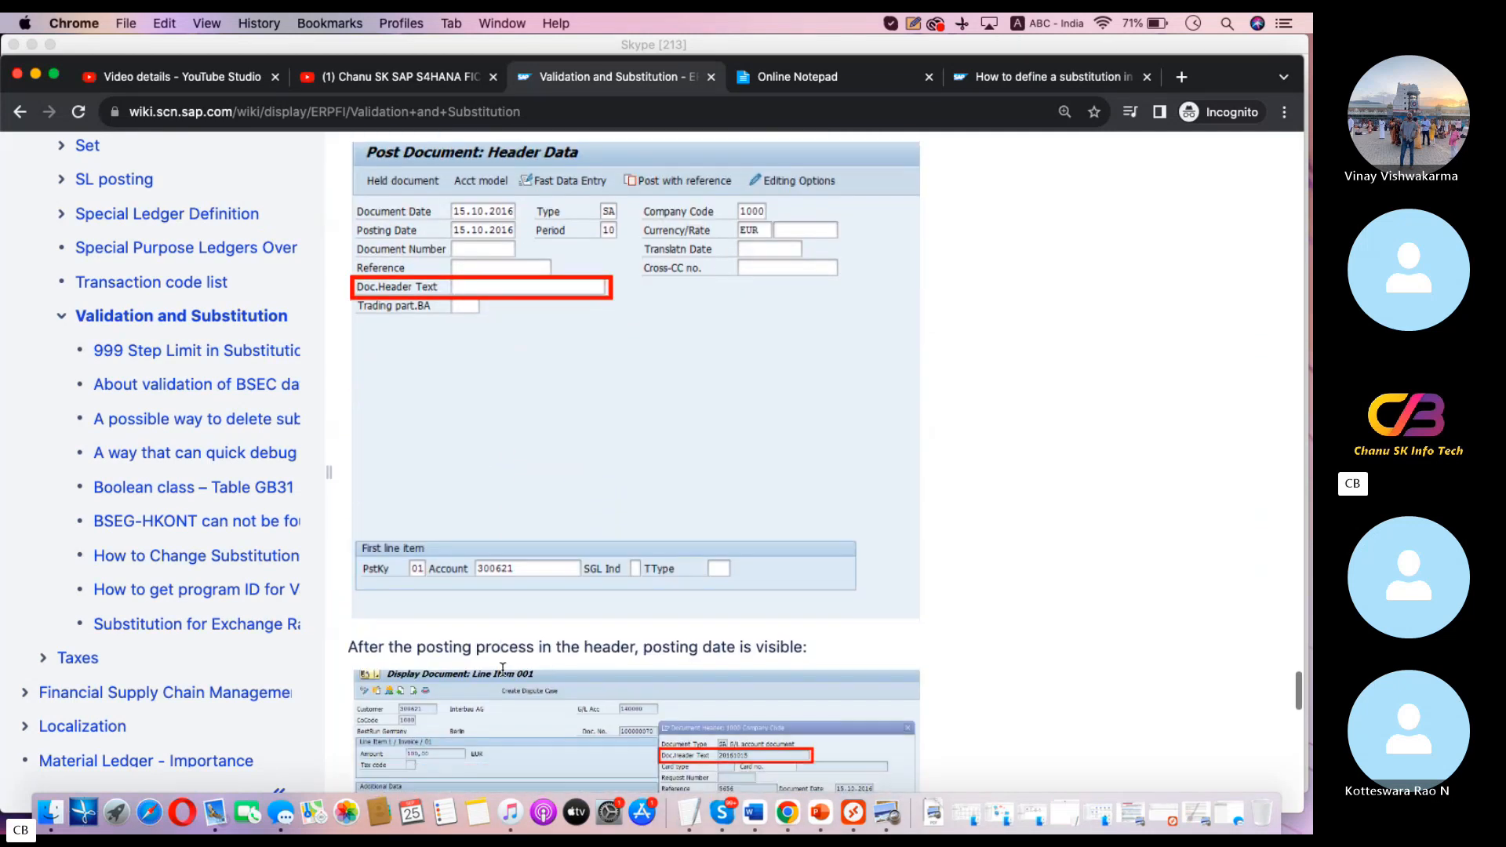
scroll(503, 671, "down", 5)
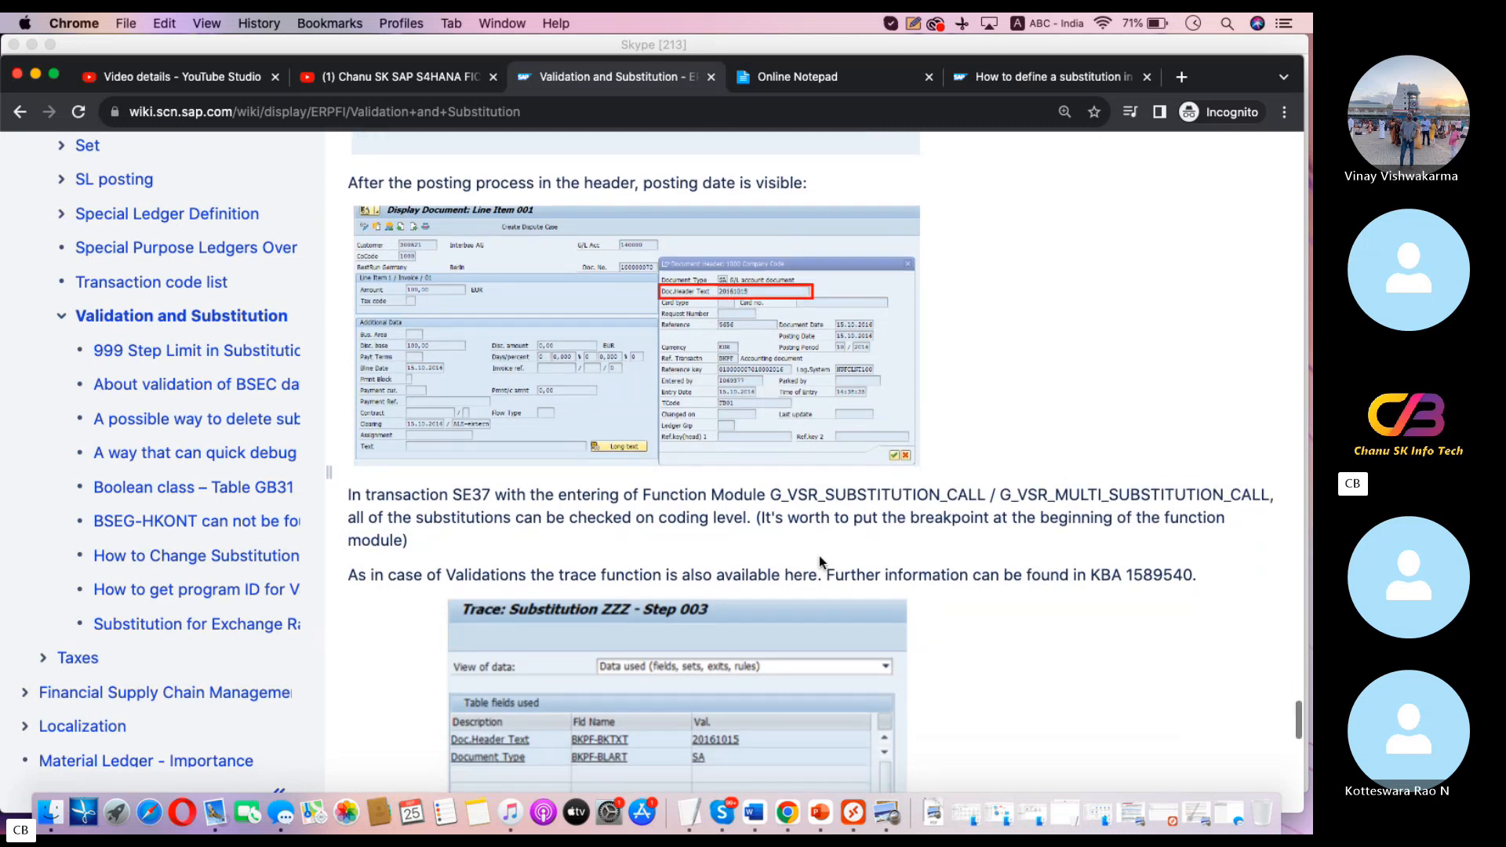
scroll(820, 562, "down", 6)
scroll(820, 557, "down", 5)
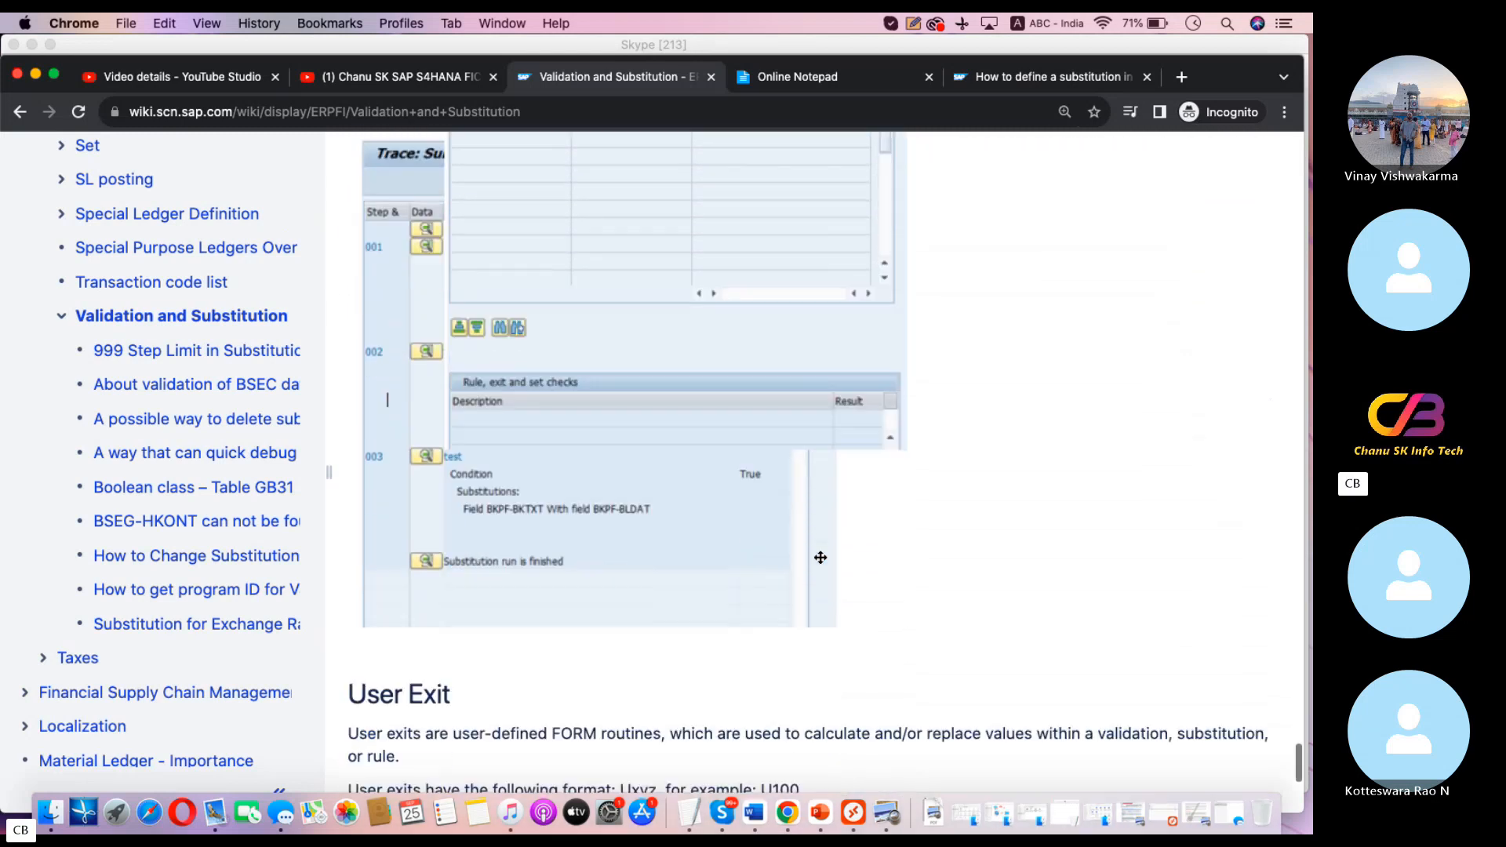
Return to the settings of the ZZZ substitution example and the sections on released fields and creating or changing substitutions.
scroll(820, 561, "up", 7)
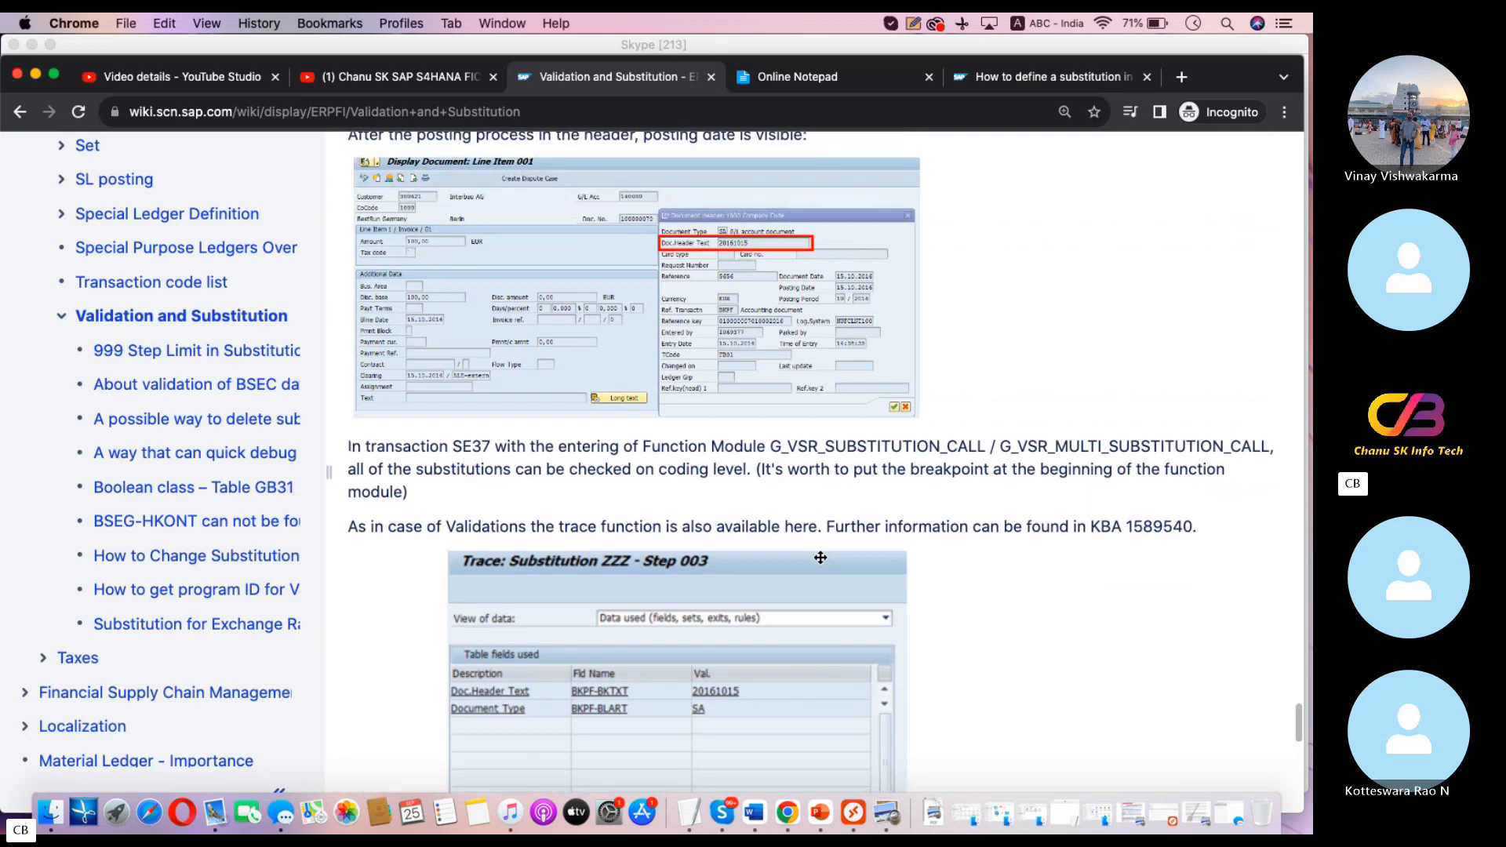
scroll(819, 558, "up", 5)
scroll(822, 563, "up", 6)
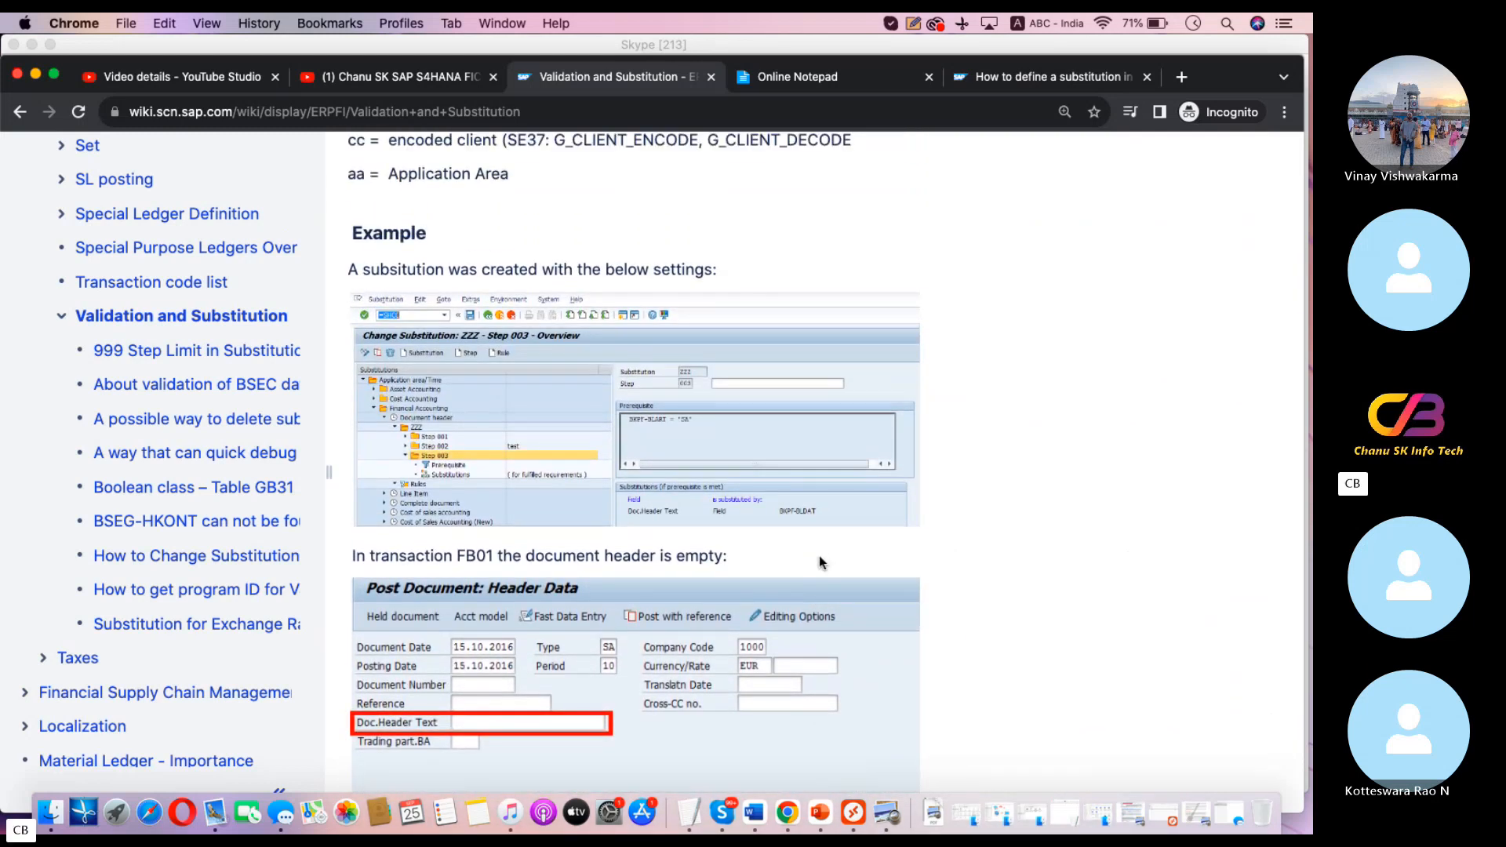
scroll(820, 562, "up", 1)
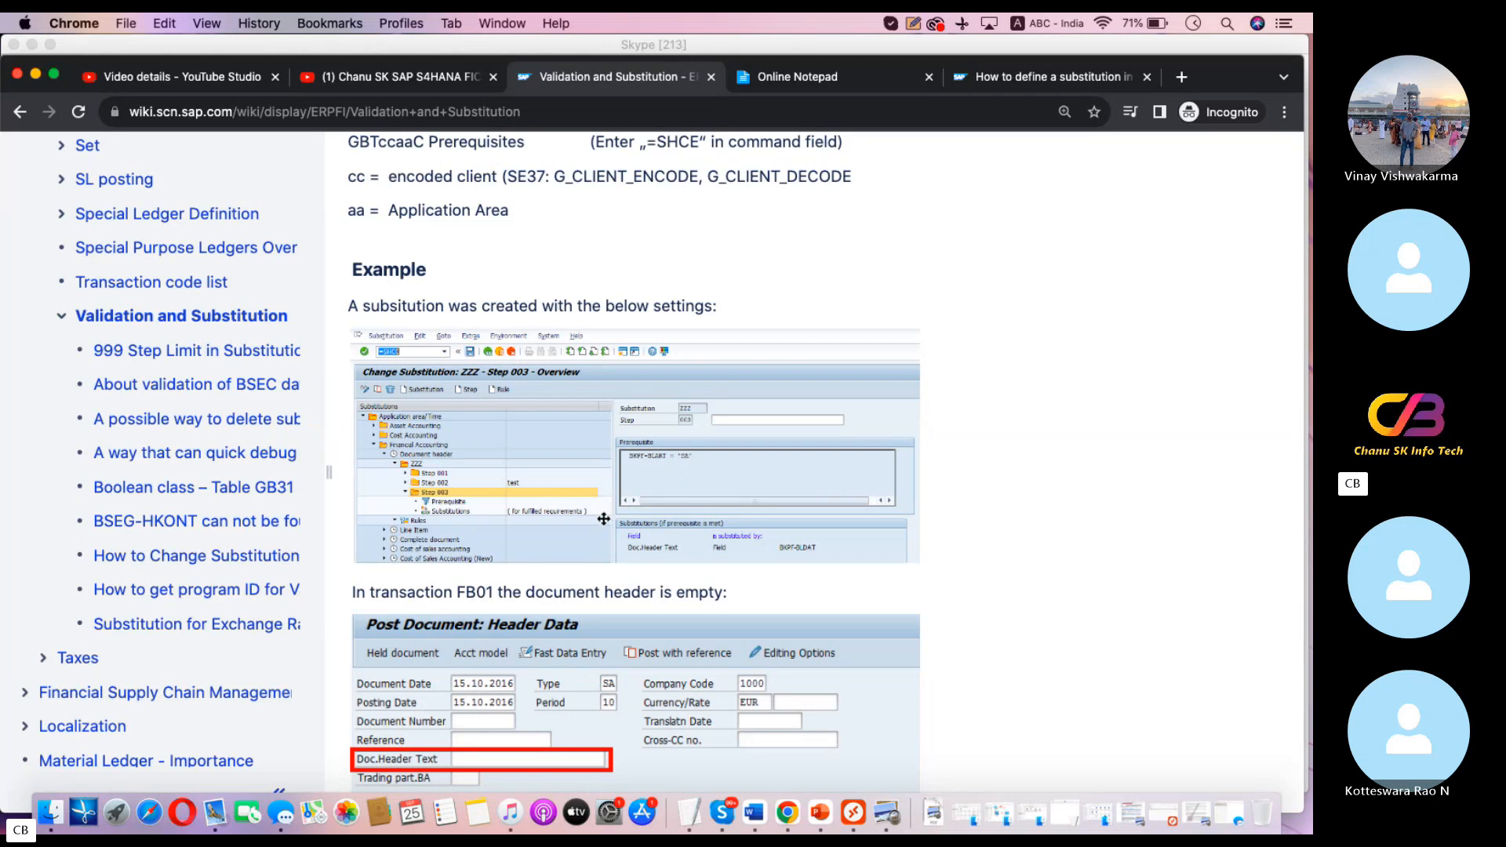
scroll(608, 520, "up", 6)
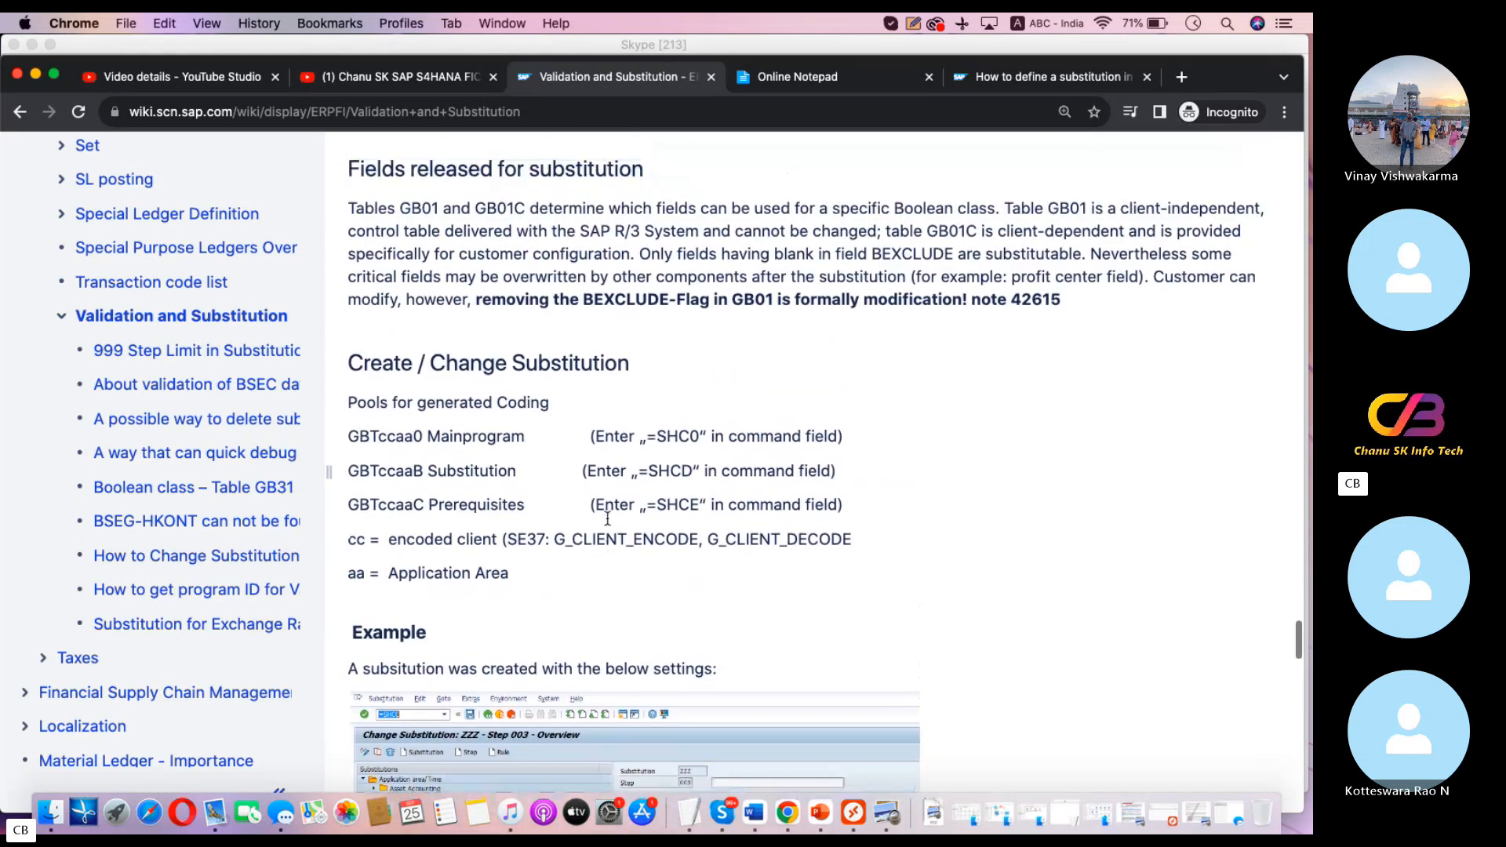
scroll(605, 516, "up", 1)
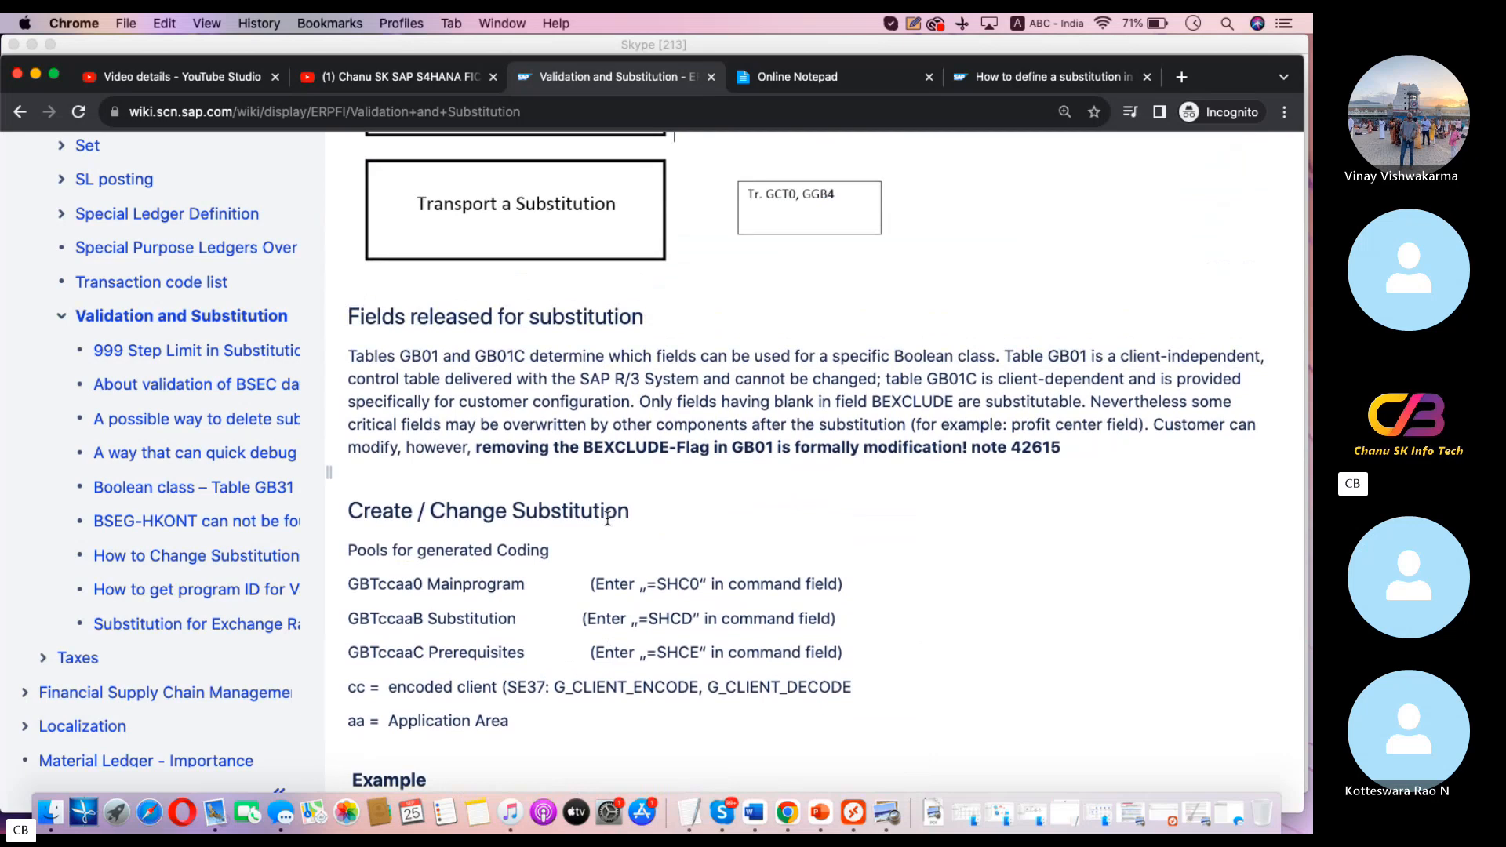
Switch to the SAP session and leave the G/L account posting for the SAP Easy Access screen.
key("super+Tab")
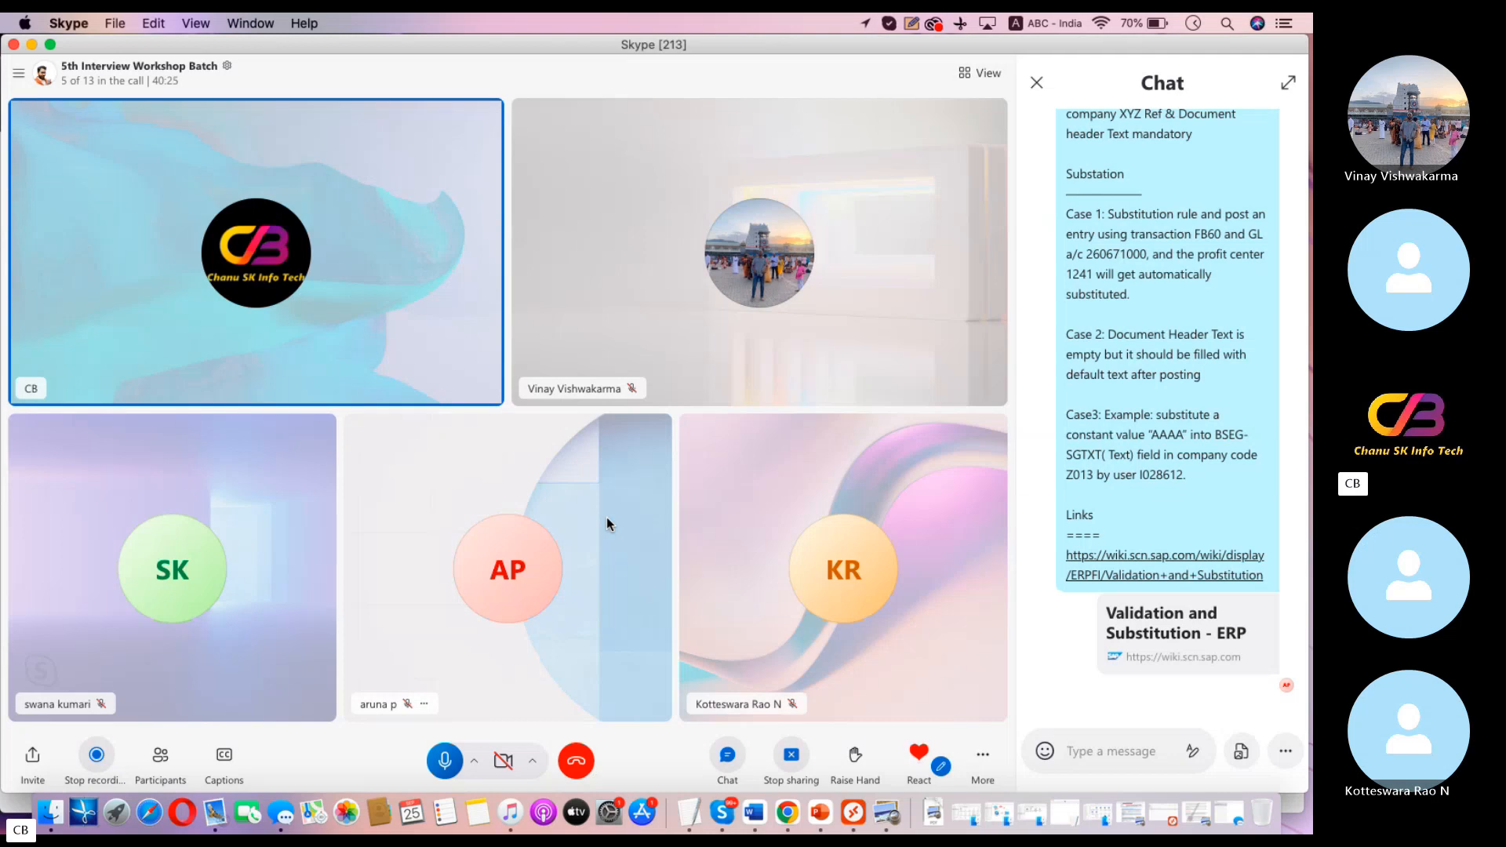
left_click(855, 808)
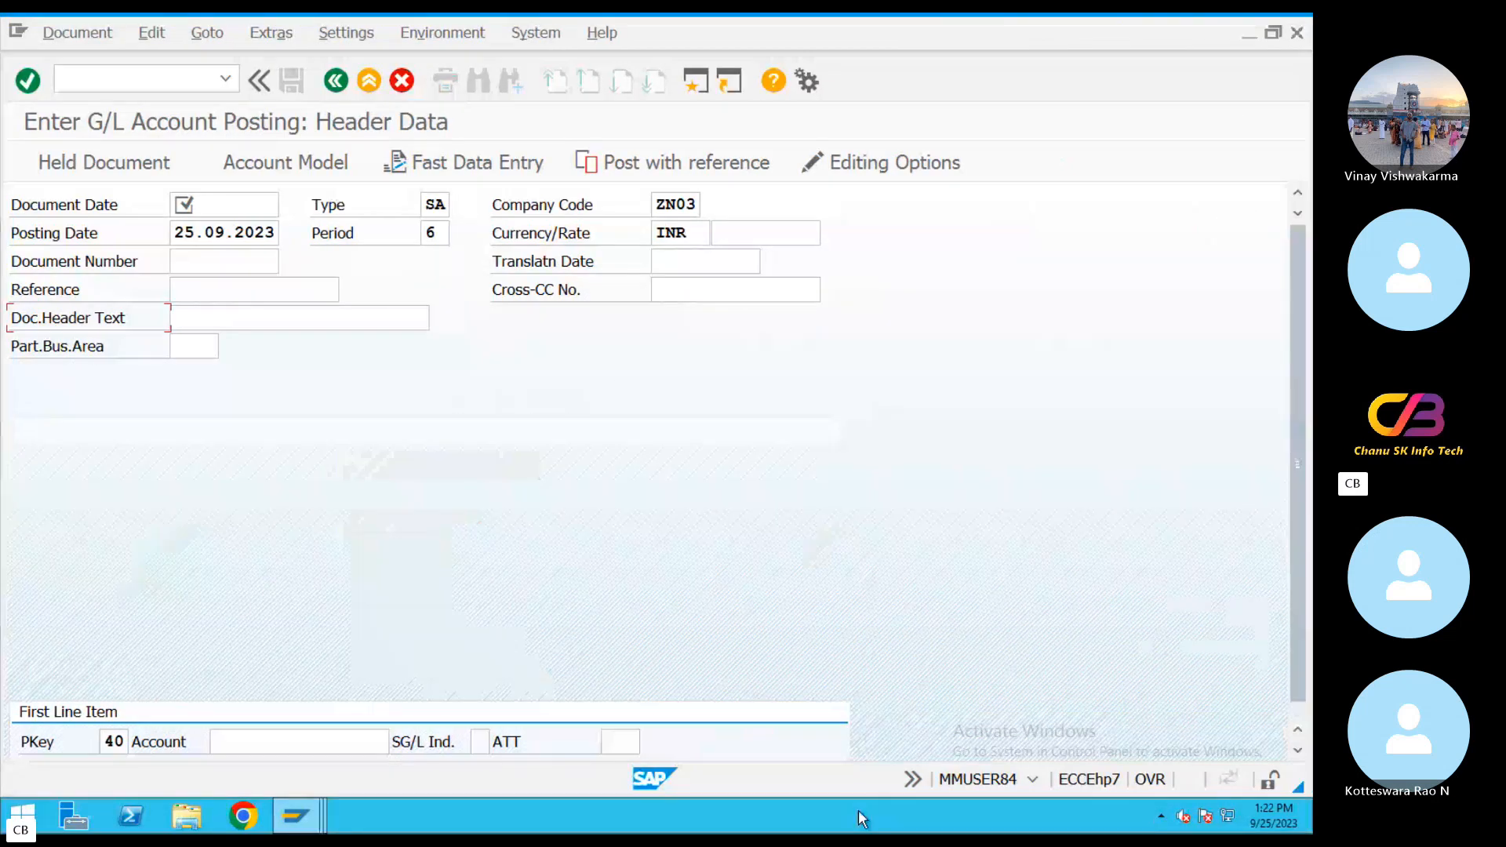
left_click(371, 78)
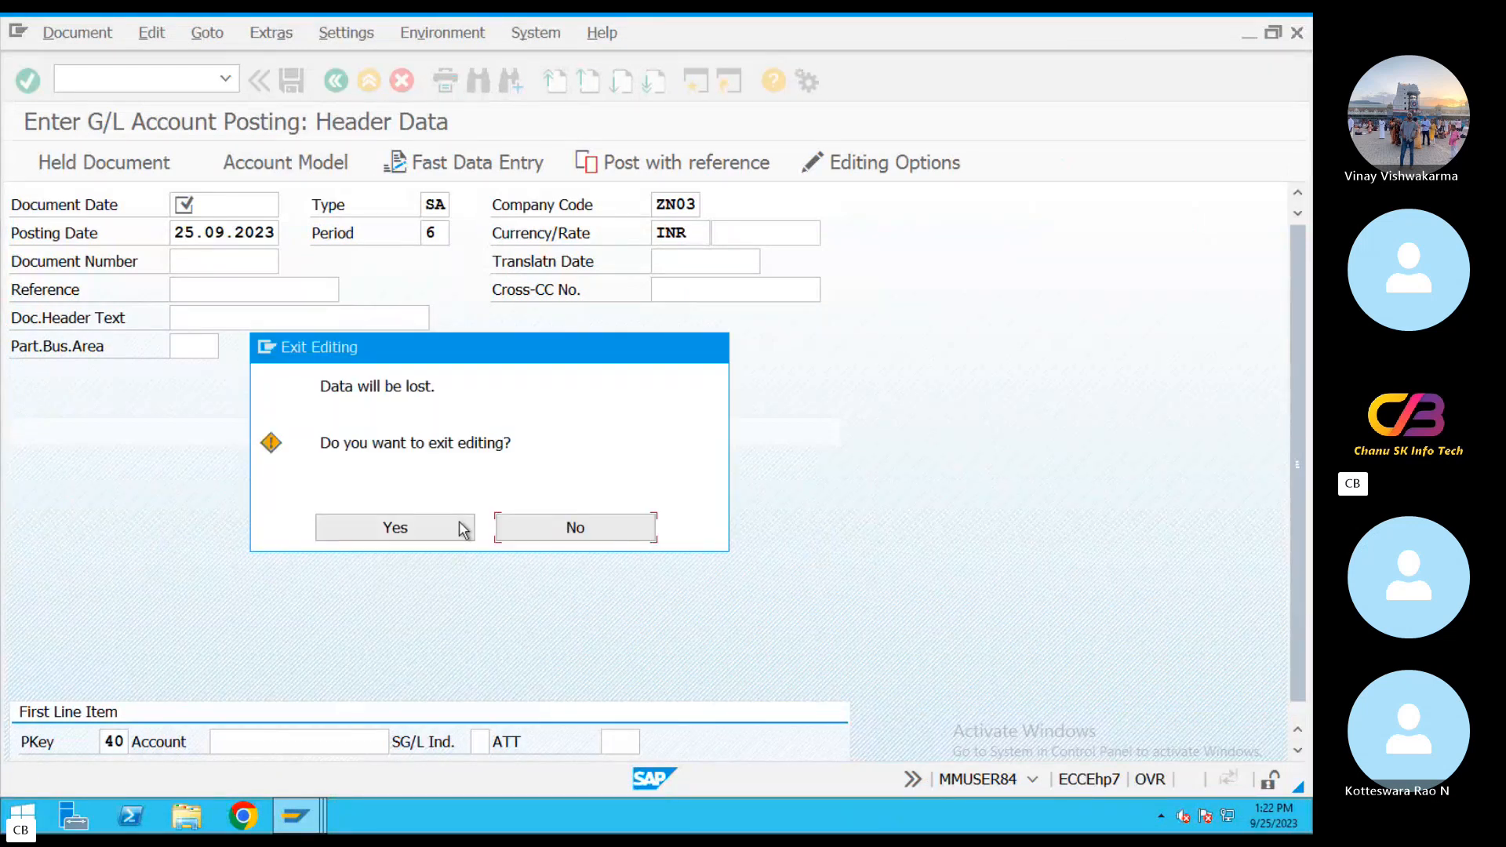
left_click(547, 537)
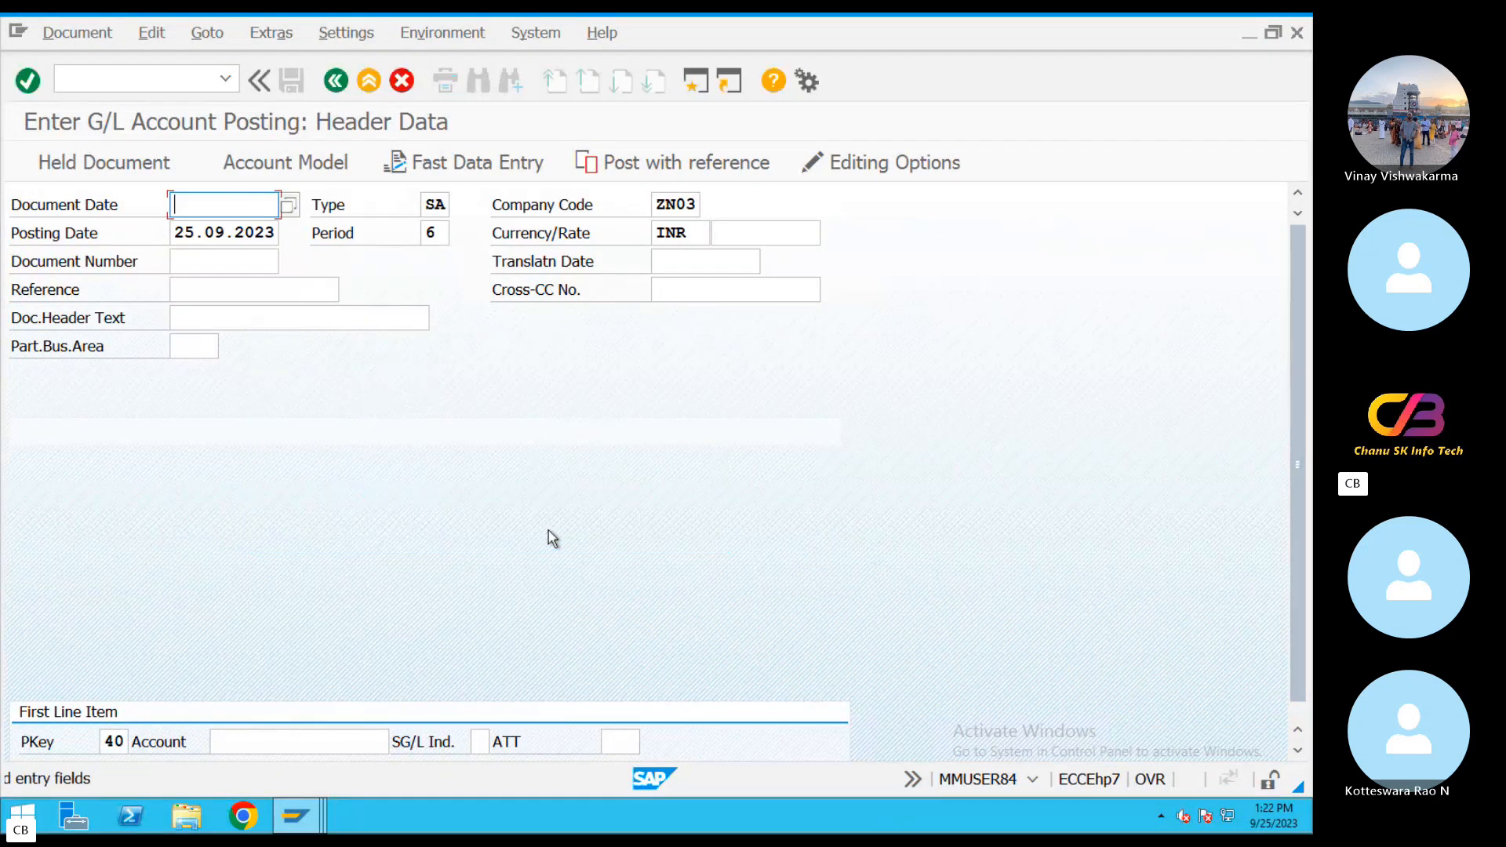
left_click(109, 79)
key("Return")
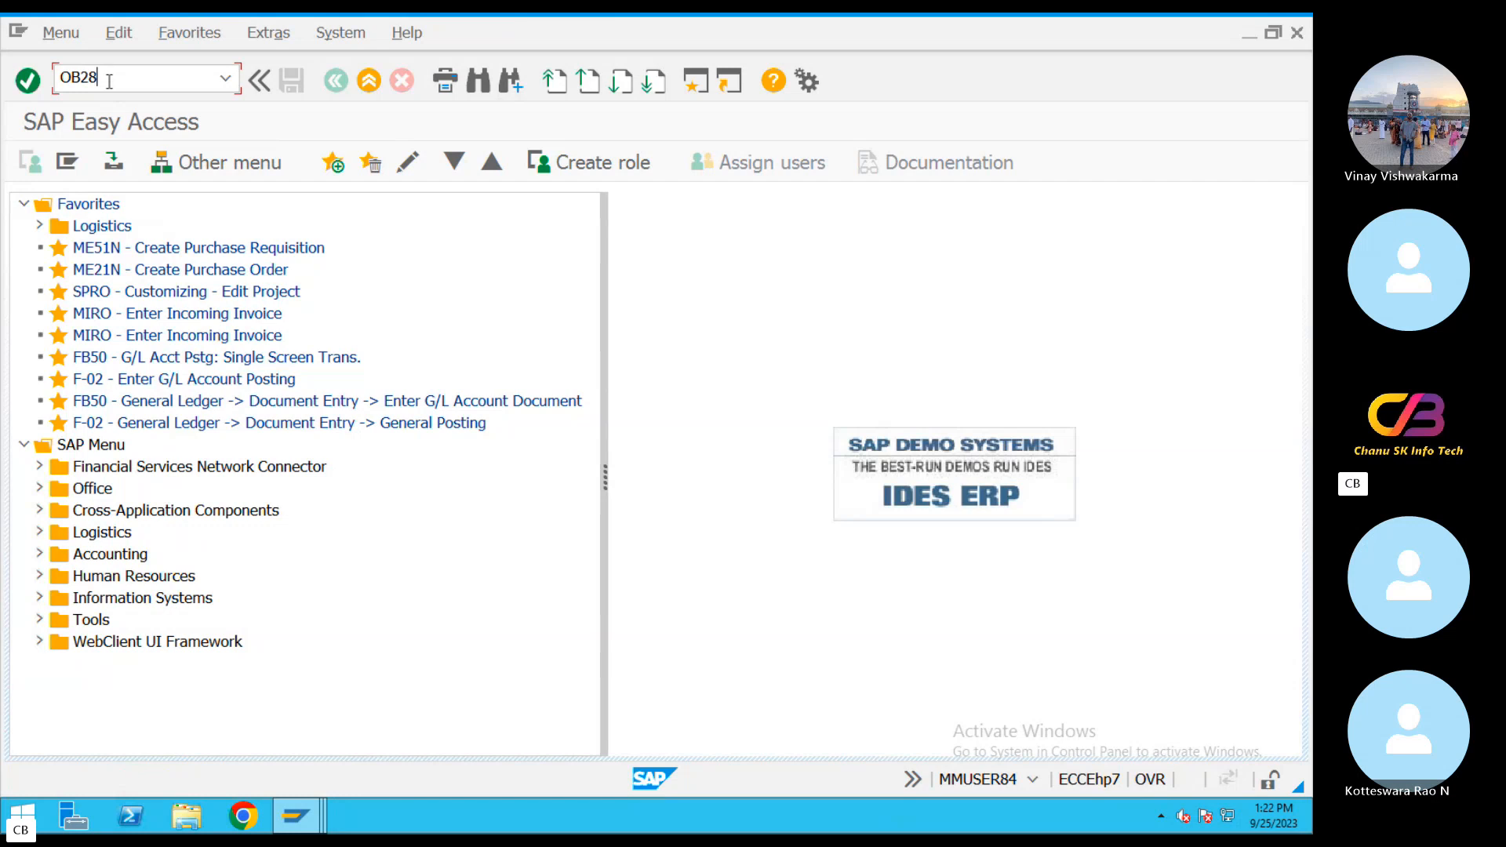
Start transaction OB28, view the validations of accounting documents by company code, and return to SAP Easy Access.
key("Return")
left_click(361, 671)
key("Return")
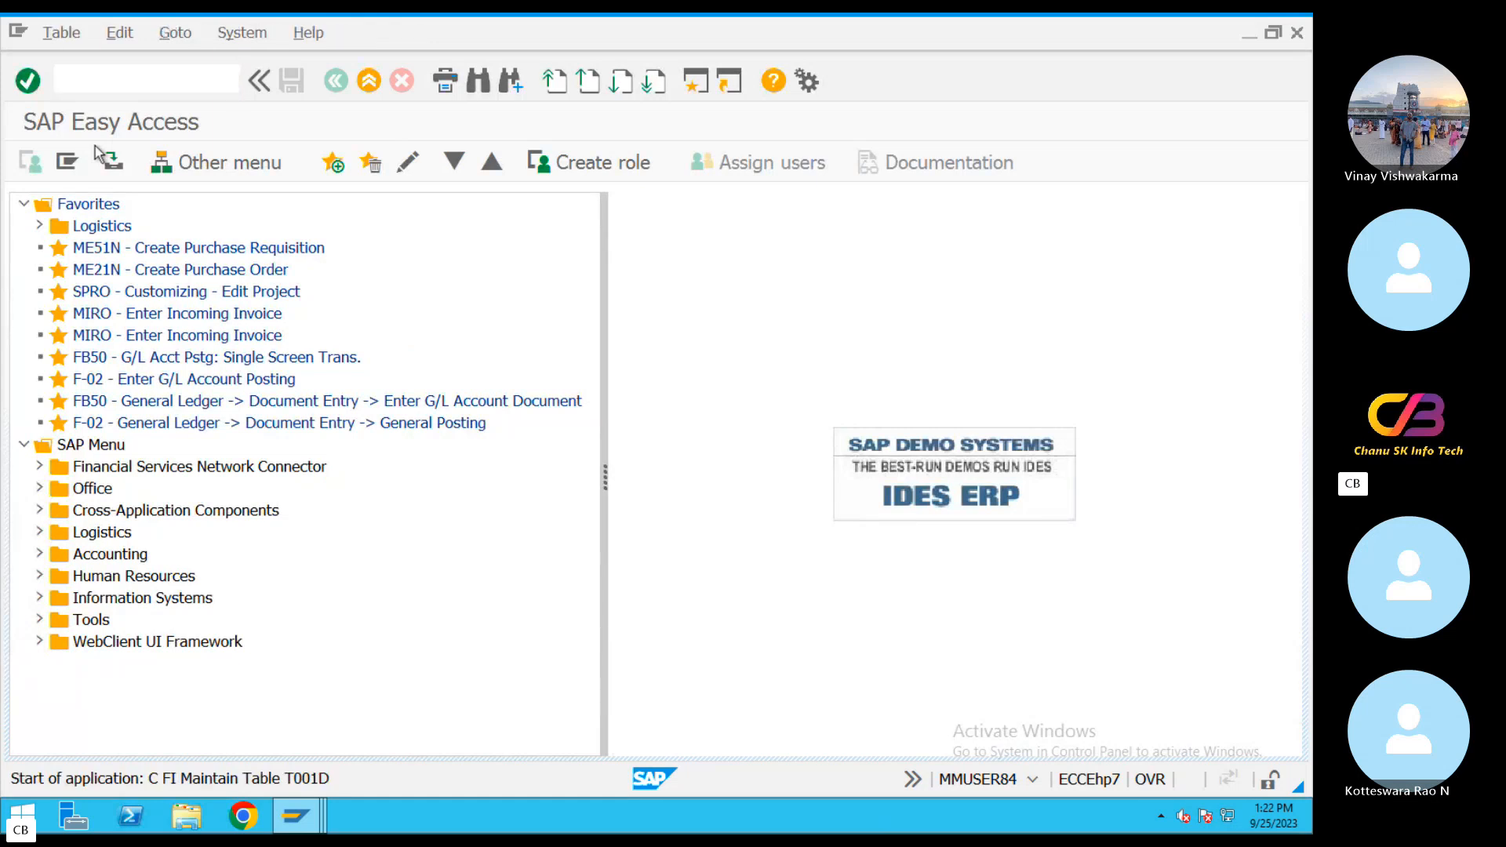
left_click(235, 669)
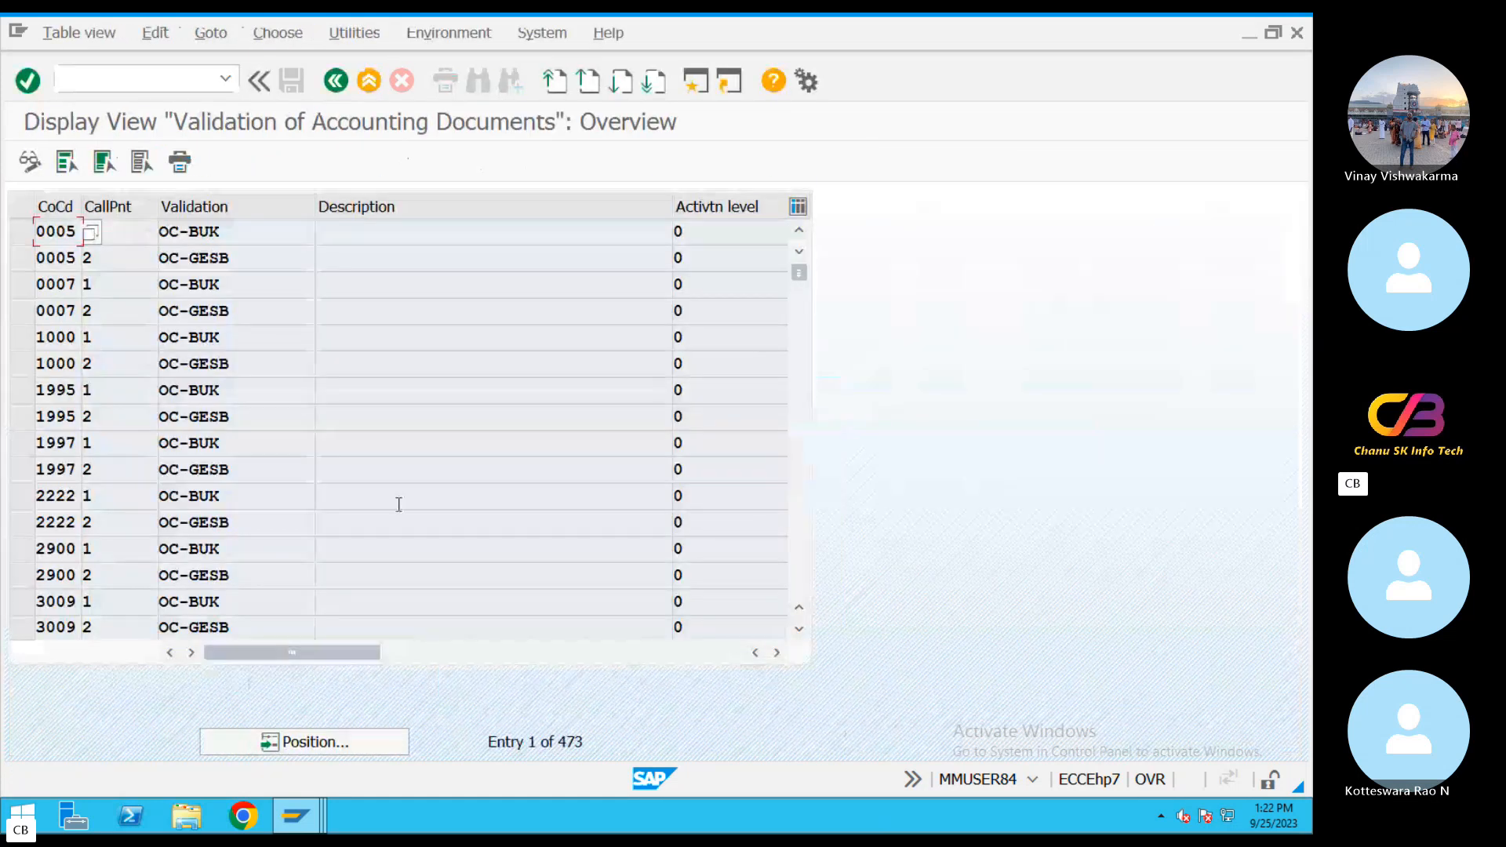
left_click(357, 33)
left_click(335, 79)
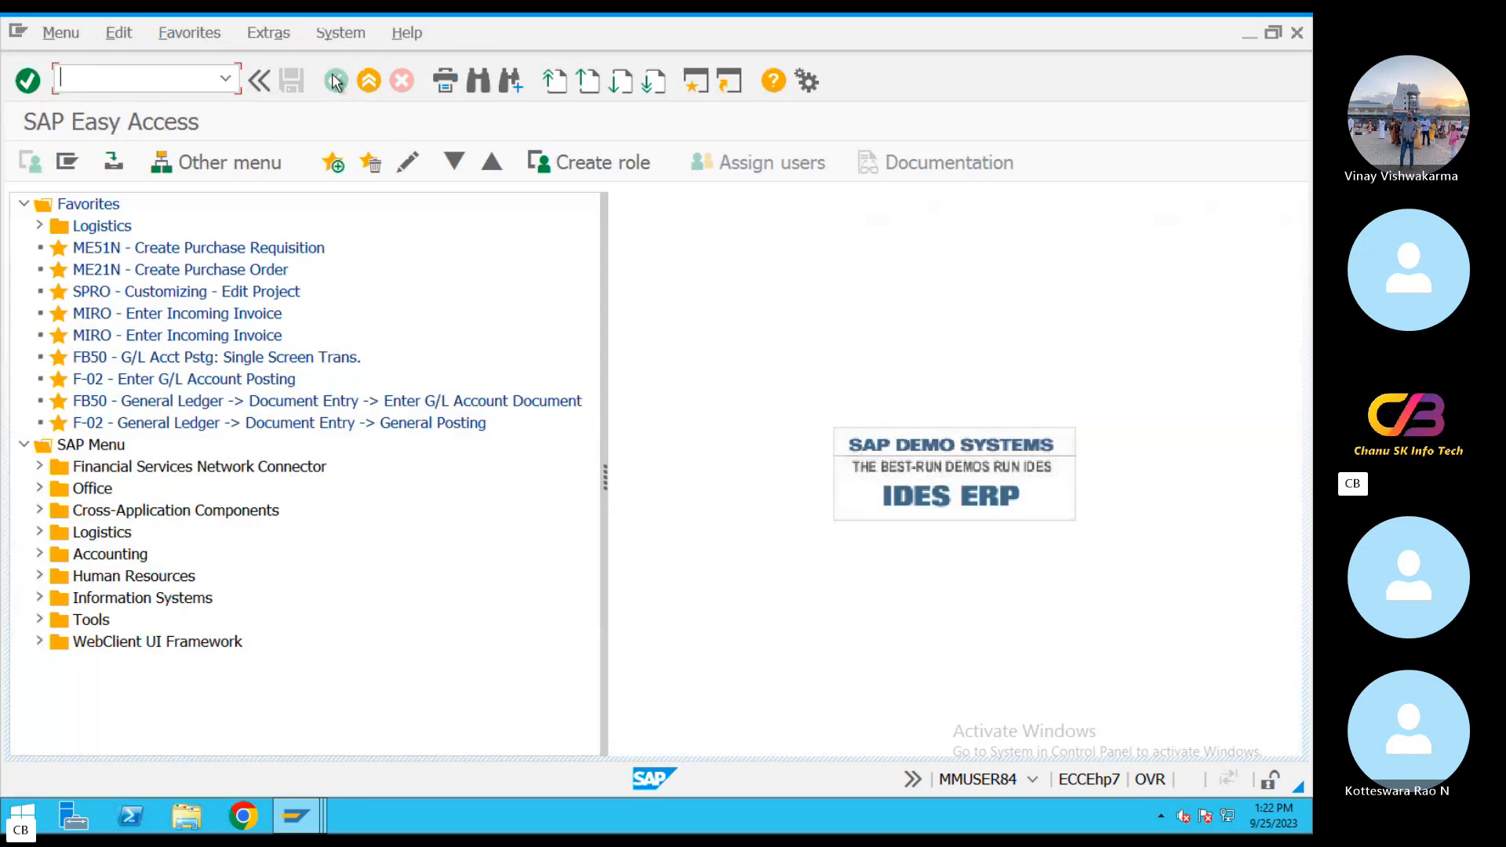
Start transaction GGB0 and open the prerequisite of Step 001 in line item validation FI_VAL1 under Financial Accounting.
type("GGB0")
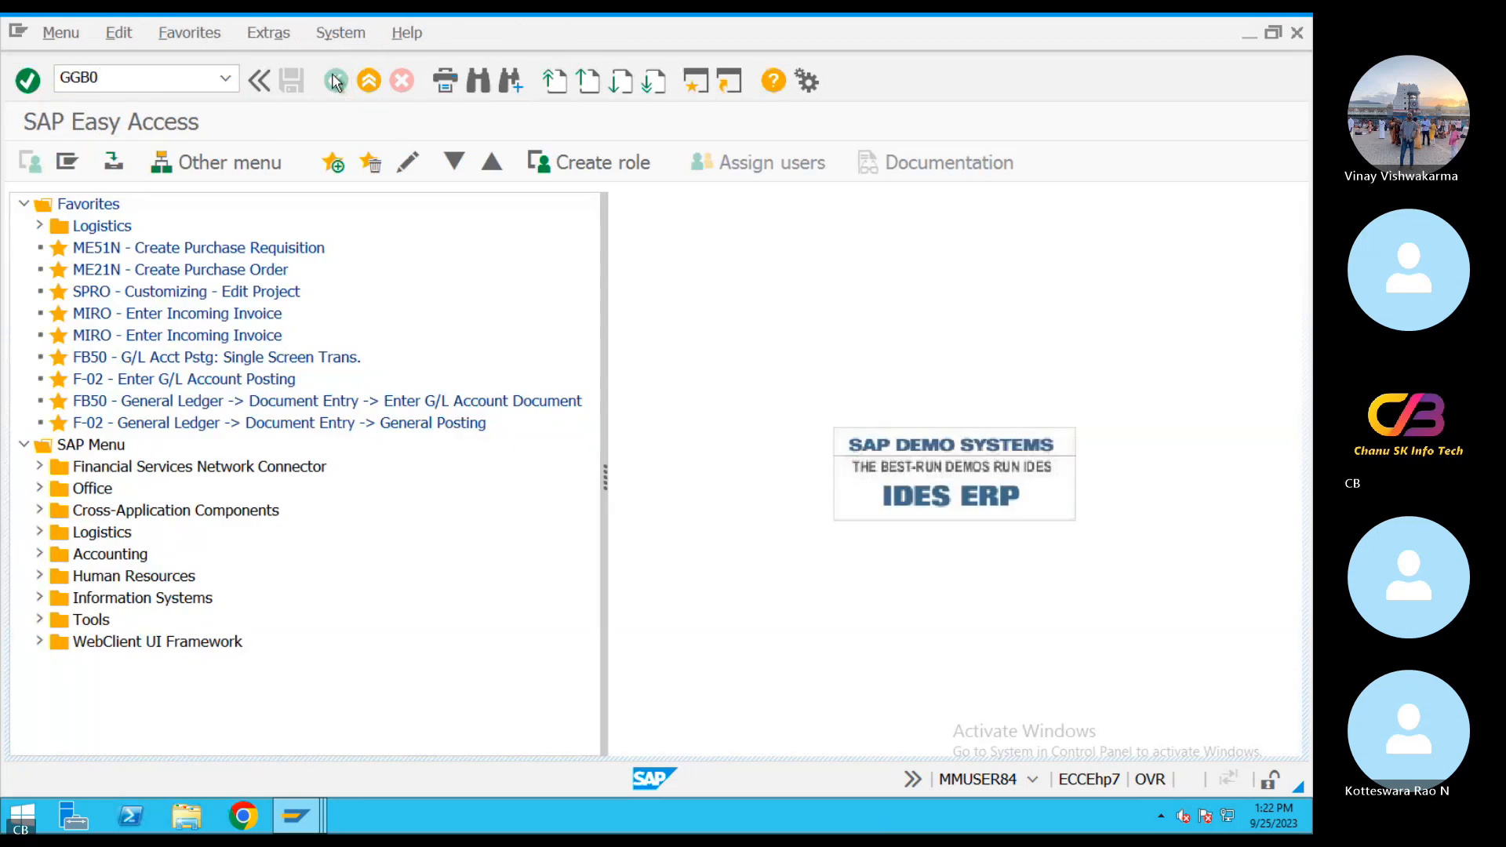
key("Return")
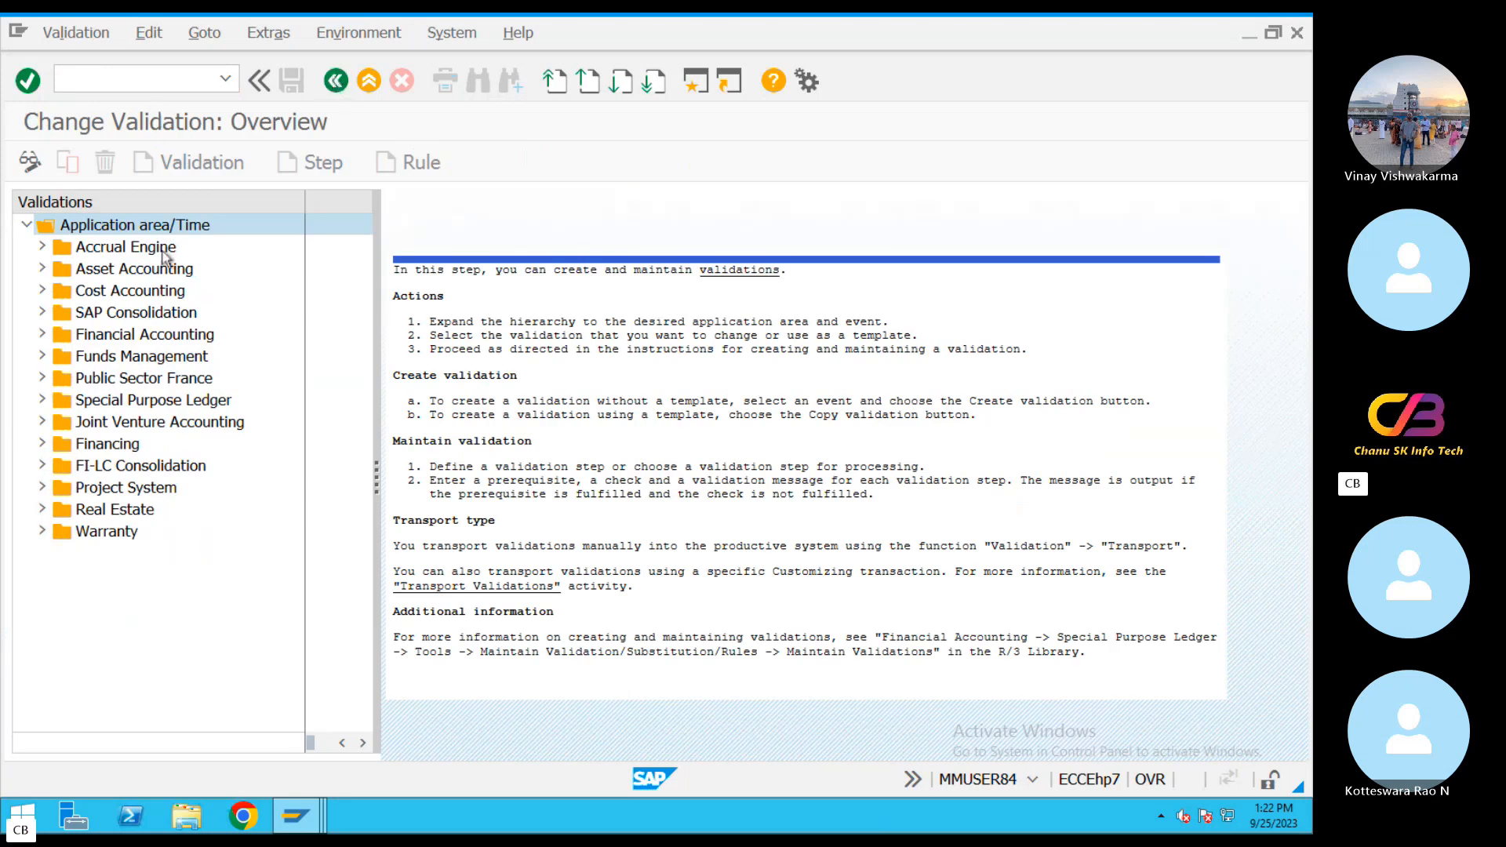
left_click(42, 334)
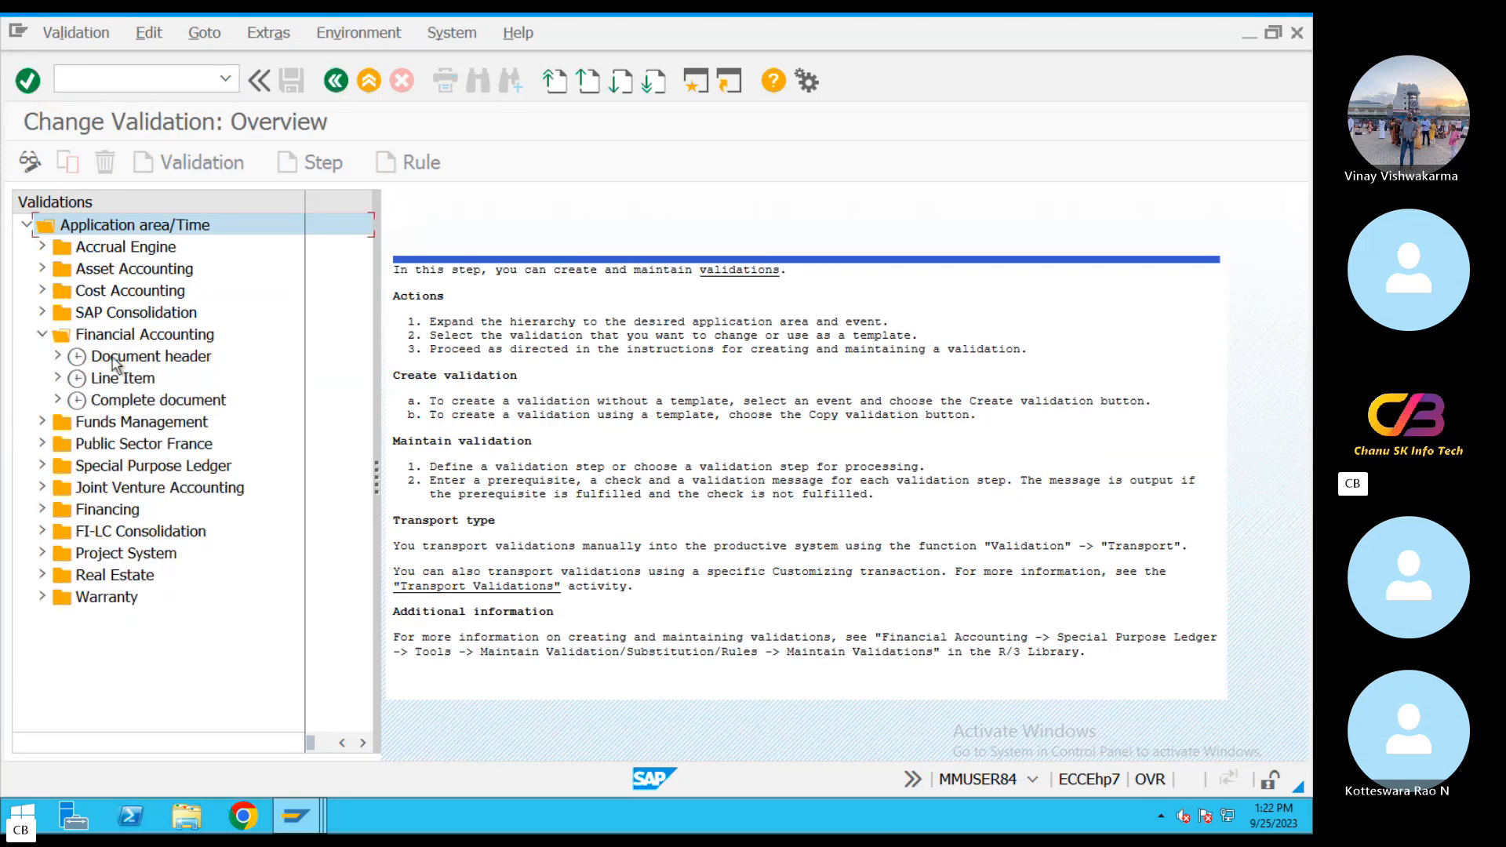
left_click(57, 379)
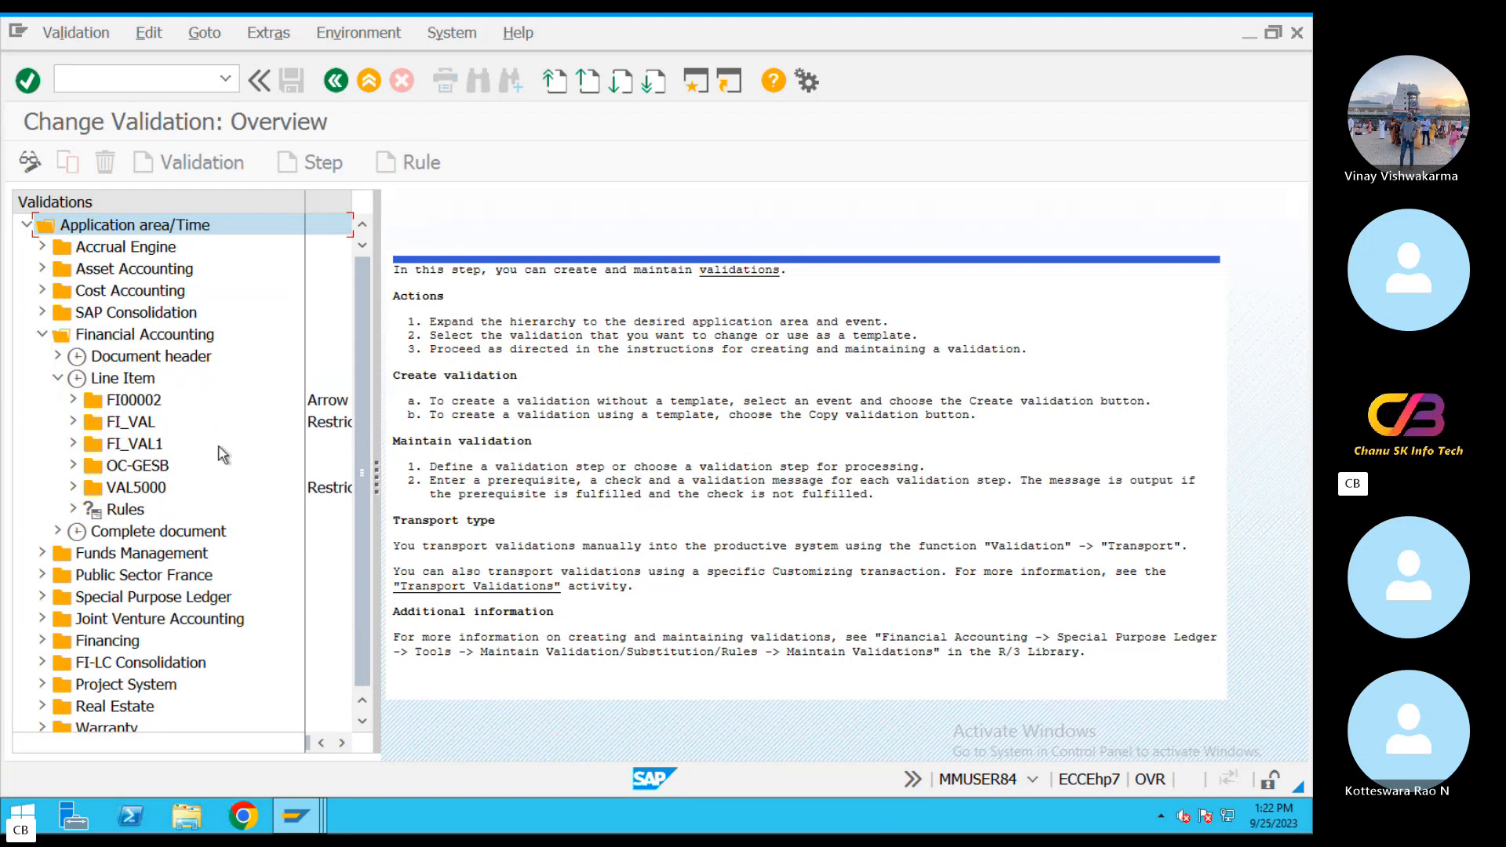
left_click(73, 444)
left_click(89, 466)
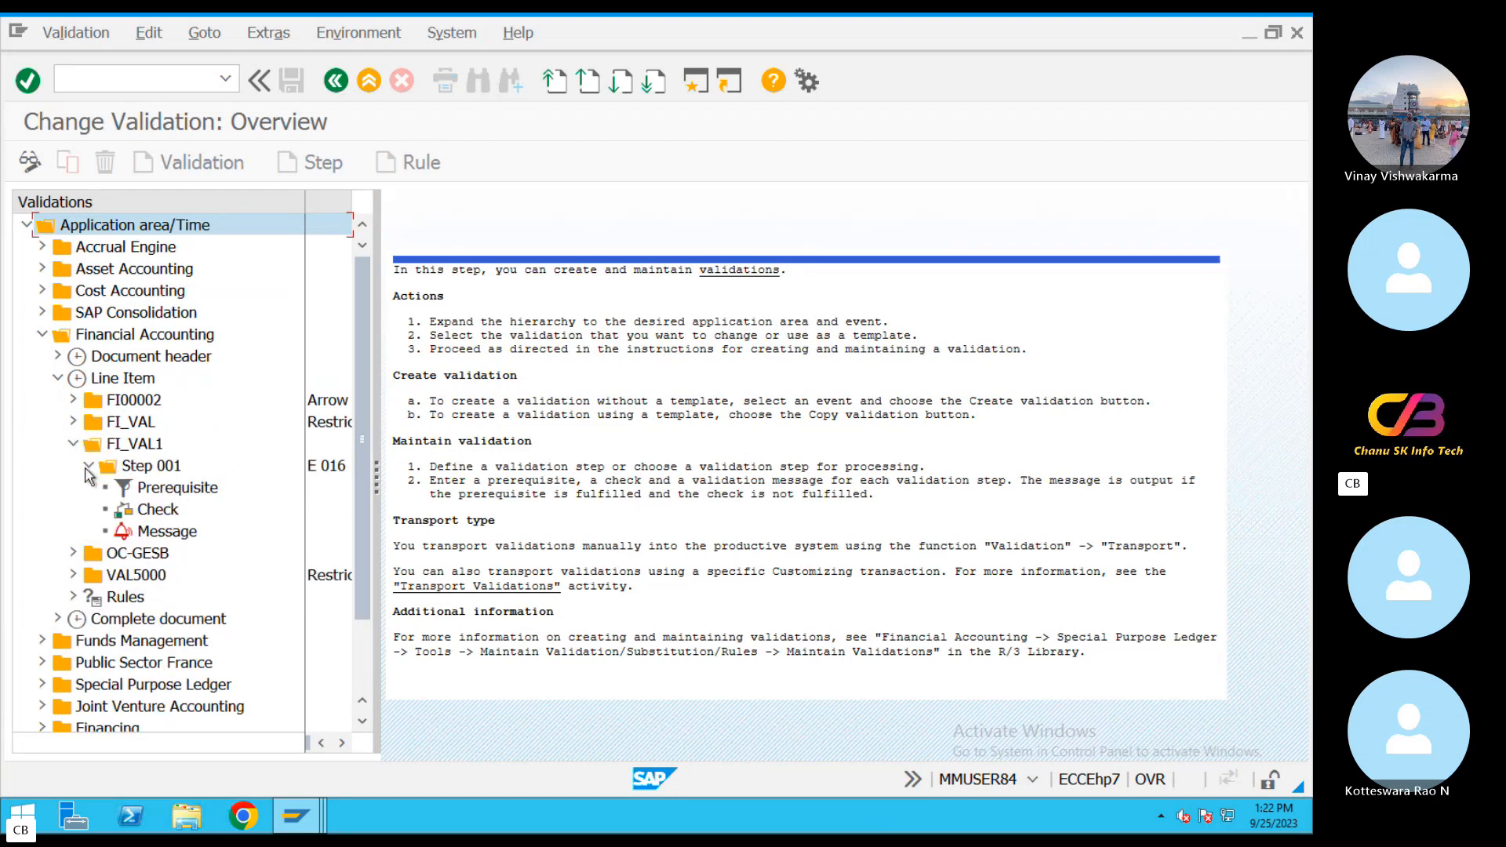
double_click(141, 493)
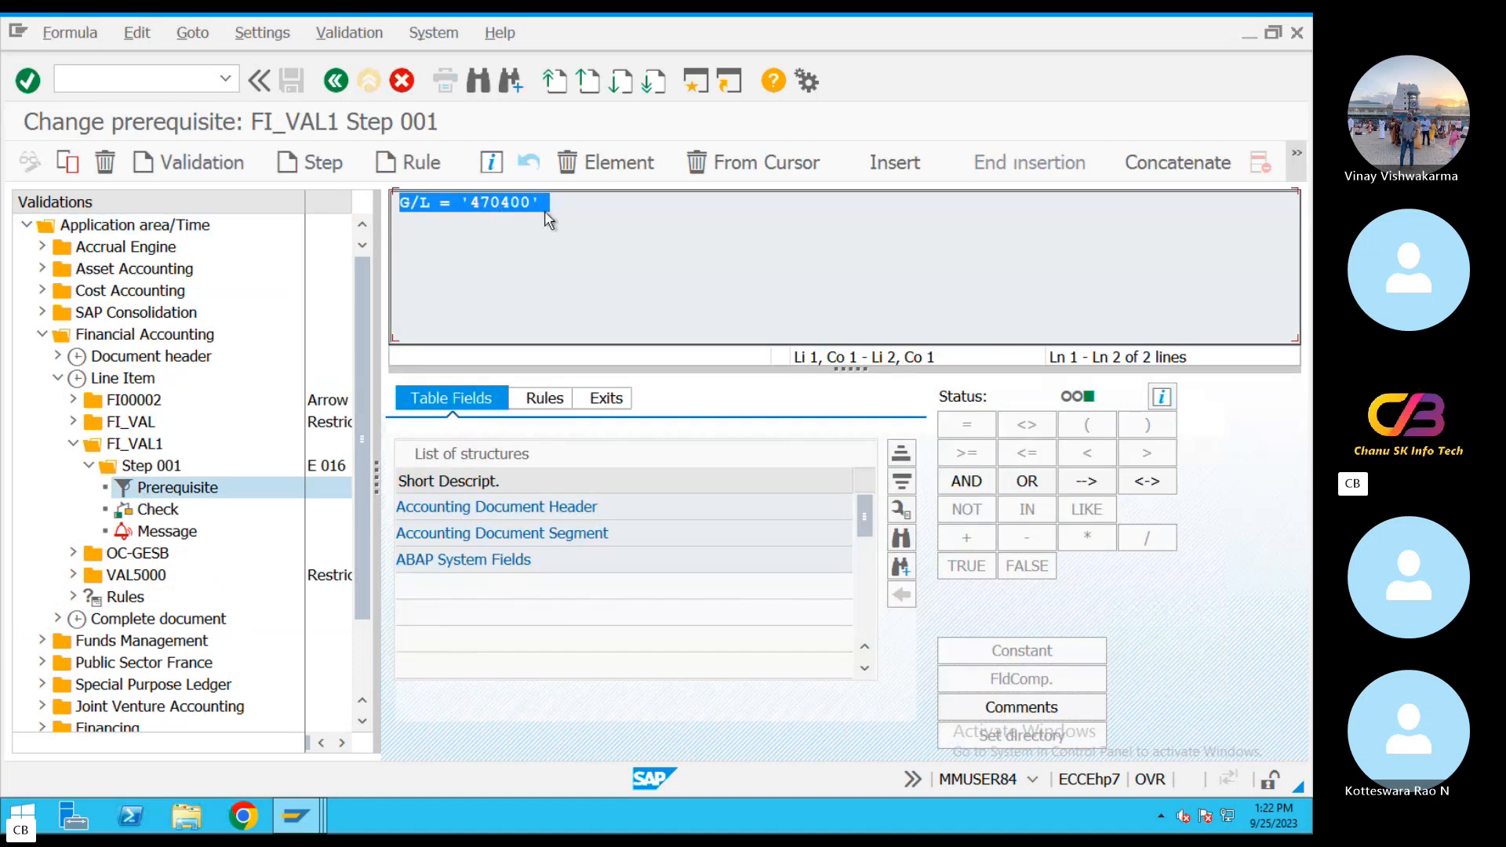
Review the prerequisite, check and message of Step 001 in validation FI_VAL1, ending on the step's overview.
left_click(569, 208)
left_click_drag(569, 207, 321, 221)
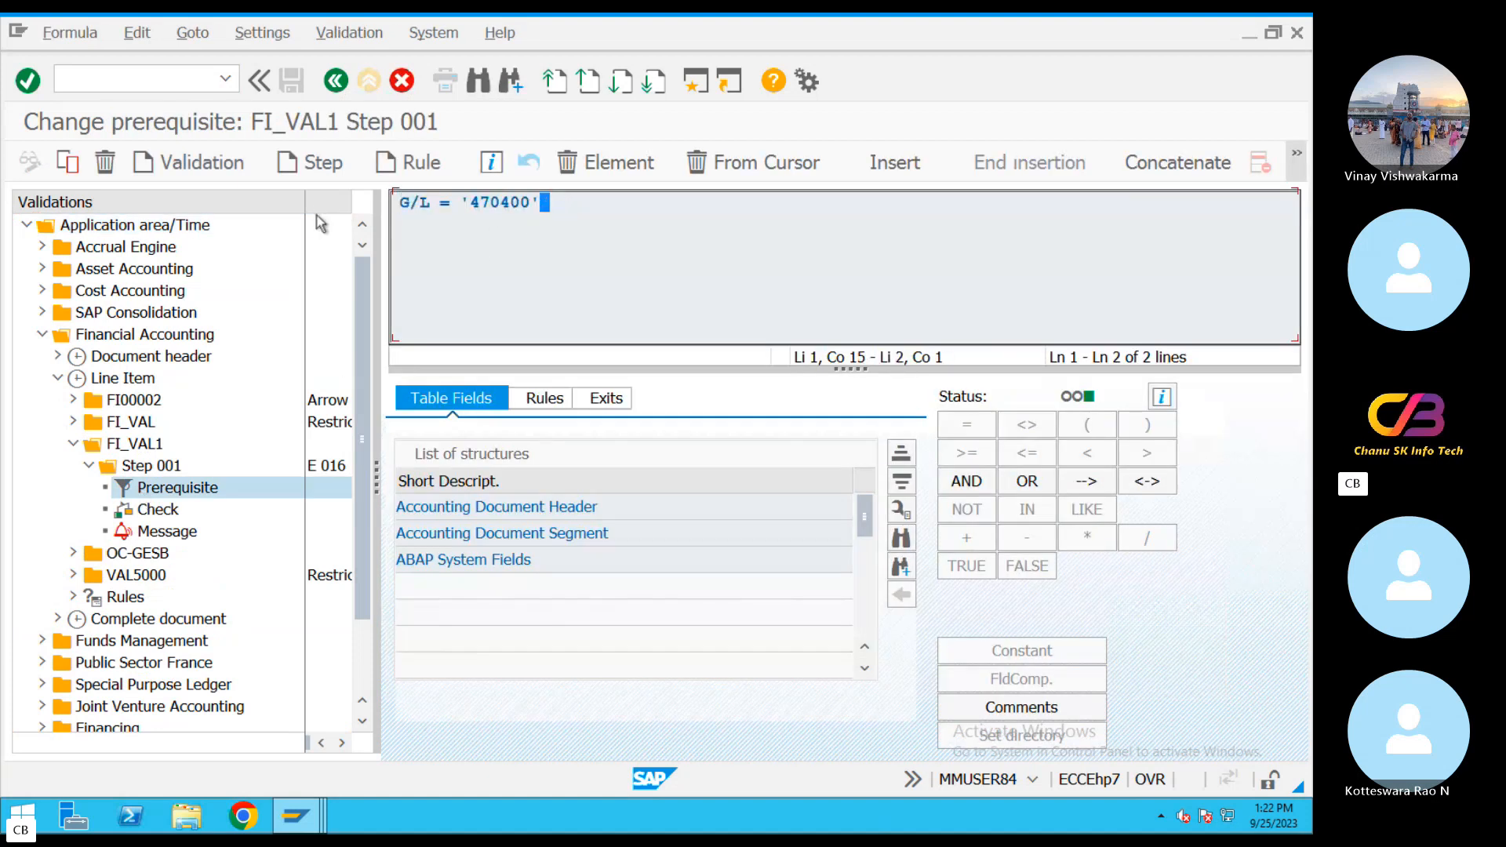
double_click(156, 511)
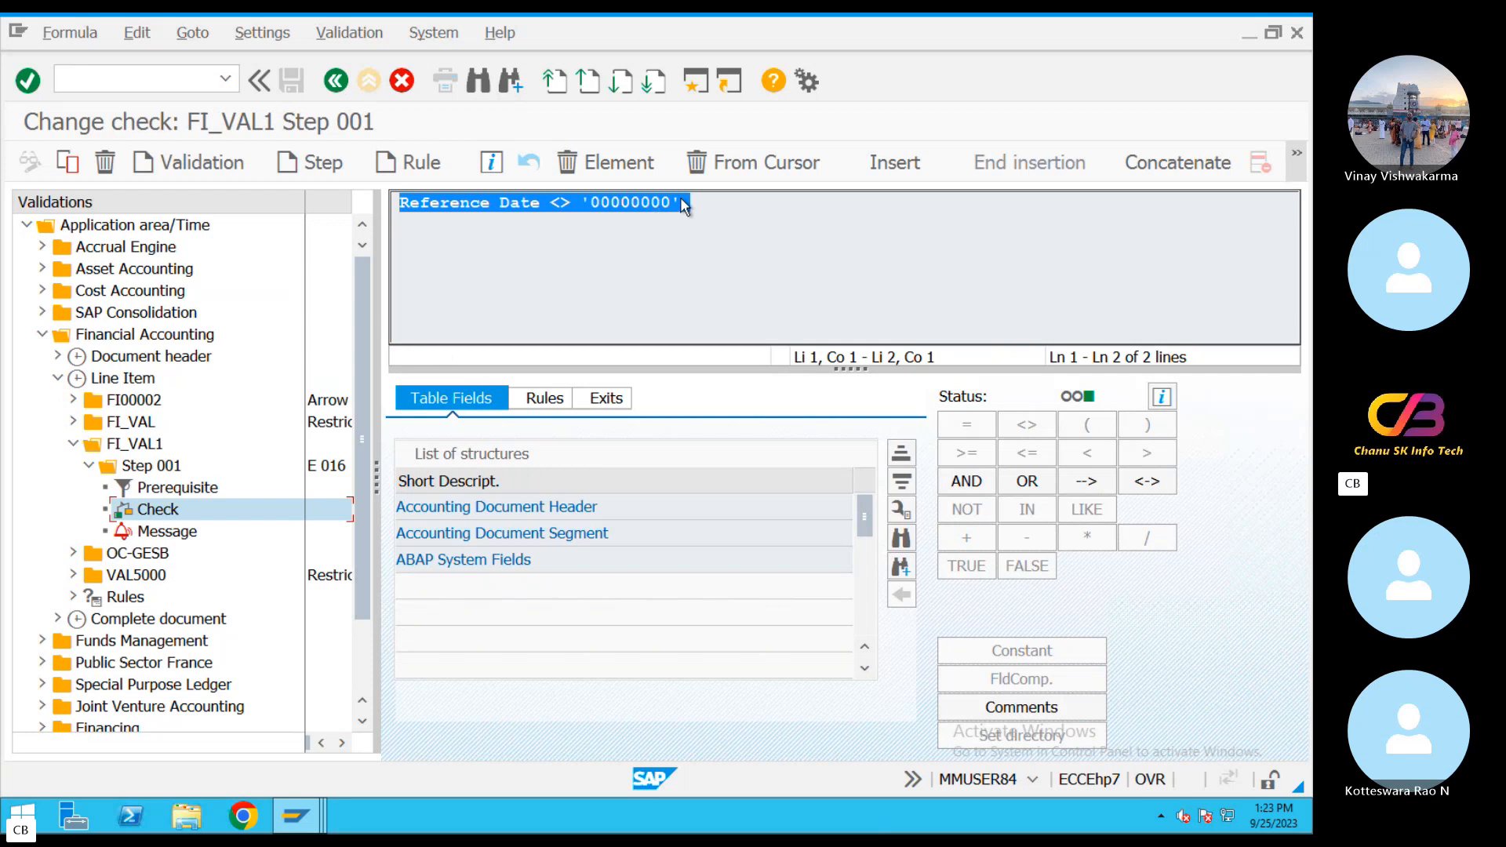
double_click(177, 535)
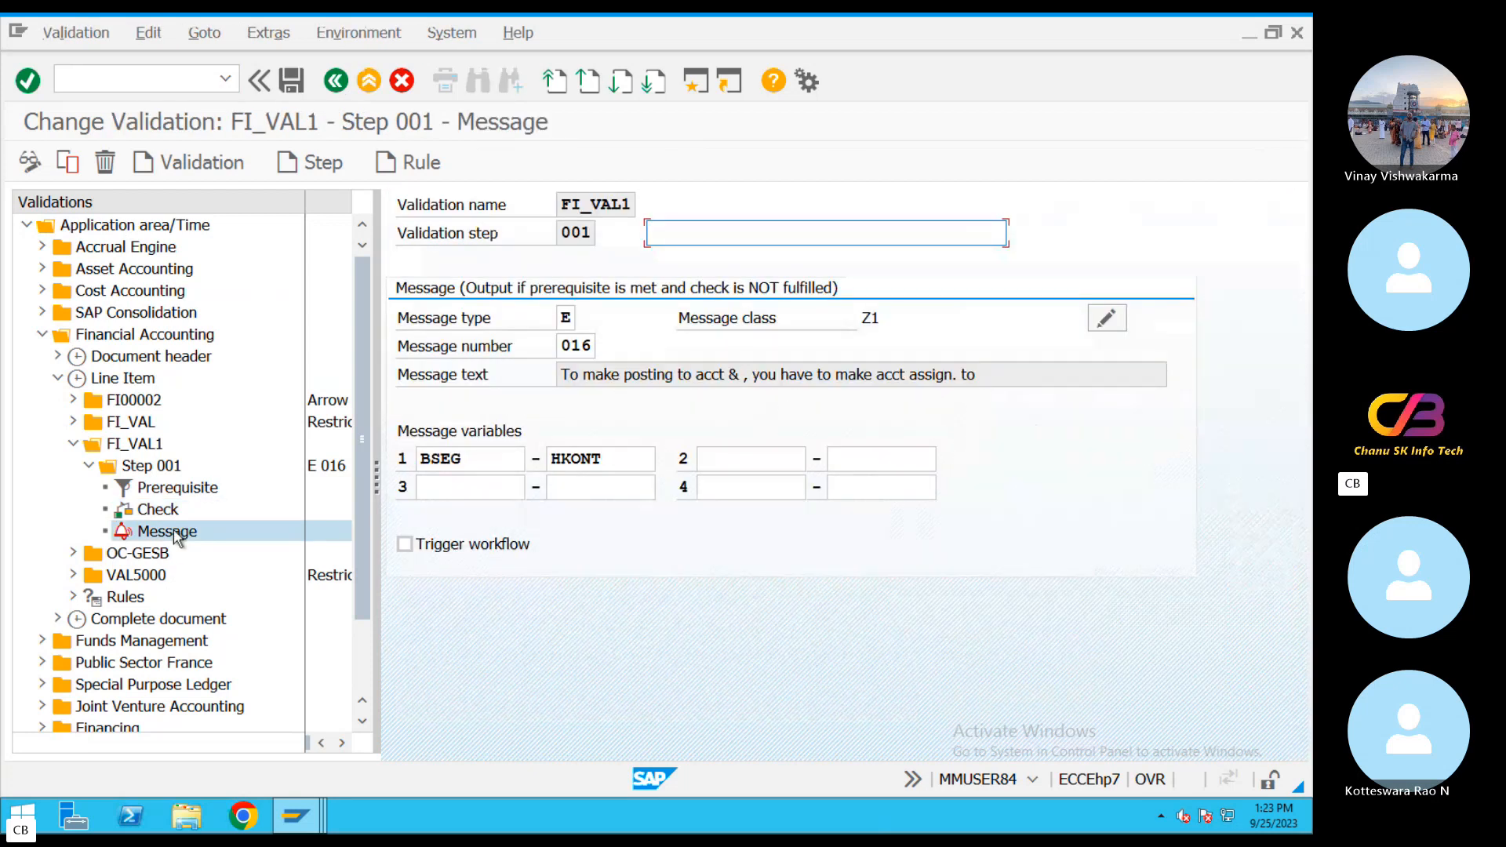
double_click(168, 492)
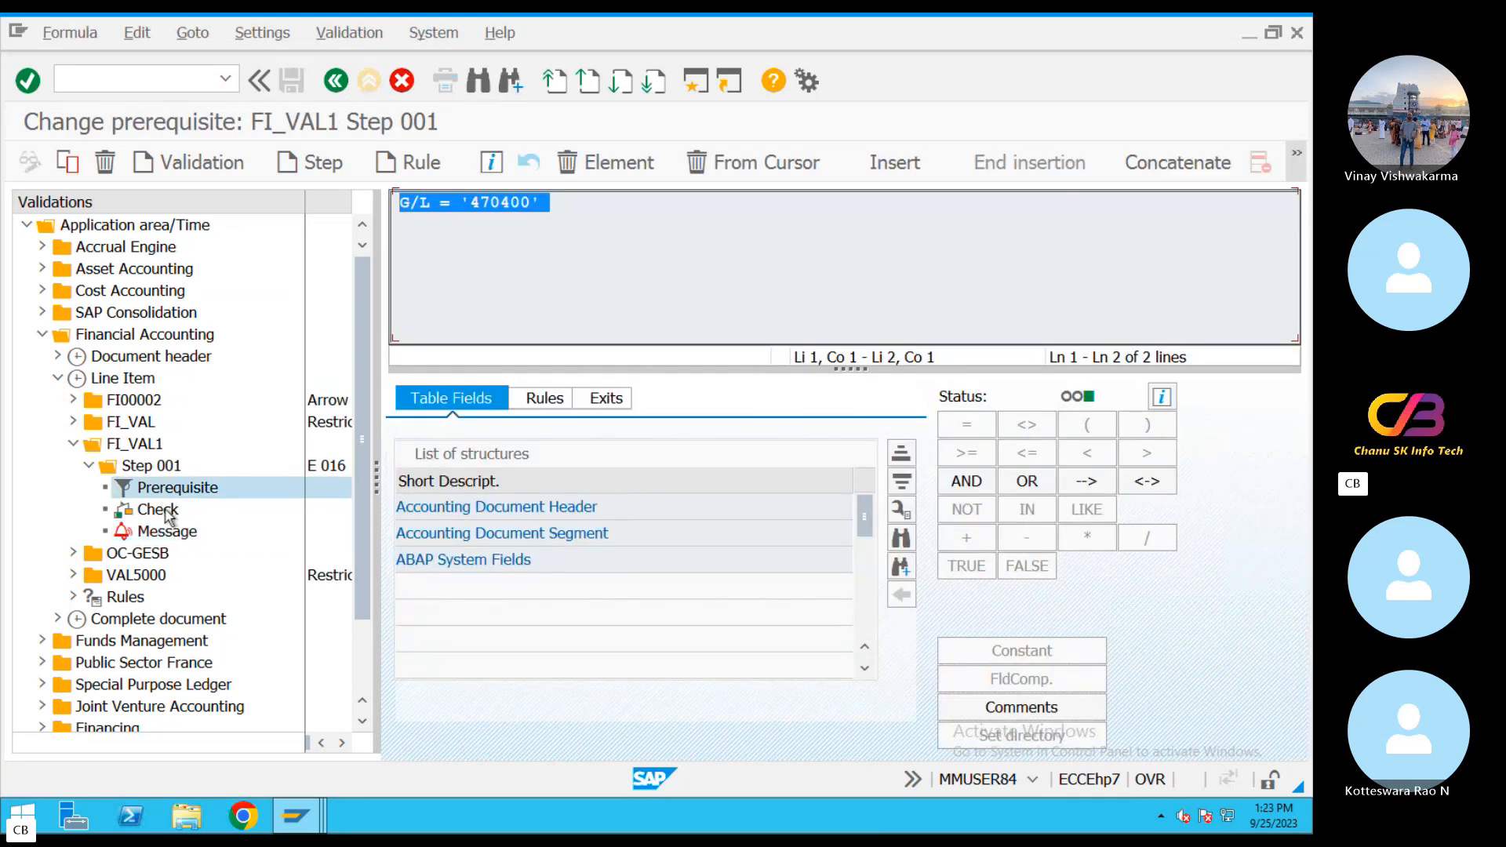
double_click(157, 509)
left_click(88, 470)
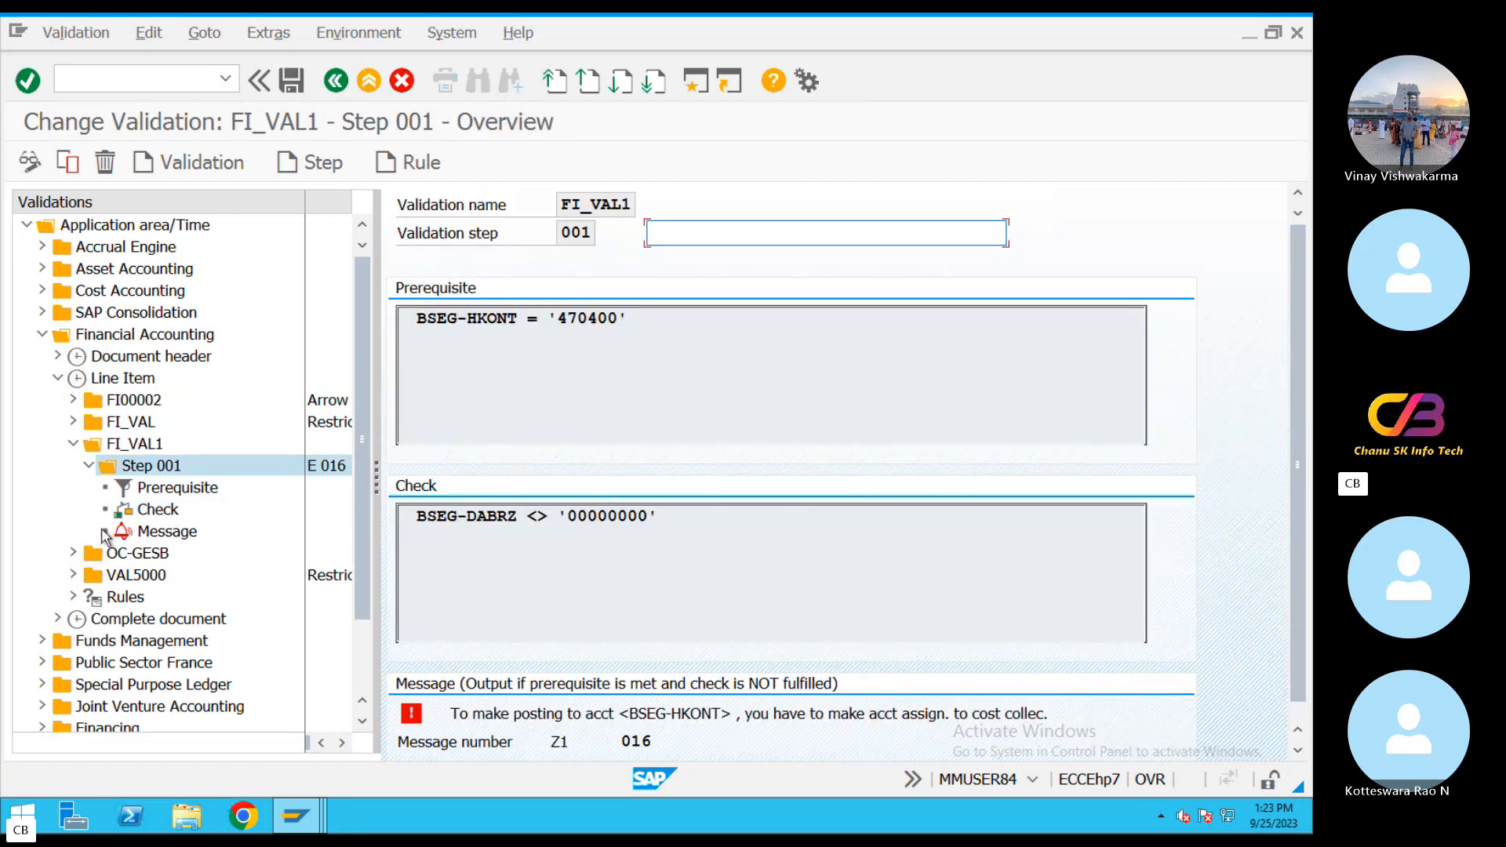
Switch to the case notes document in Word and copy everything from the Examples heading through the wiki link.
key("ctrl+Left")
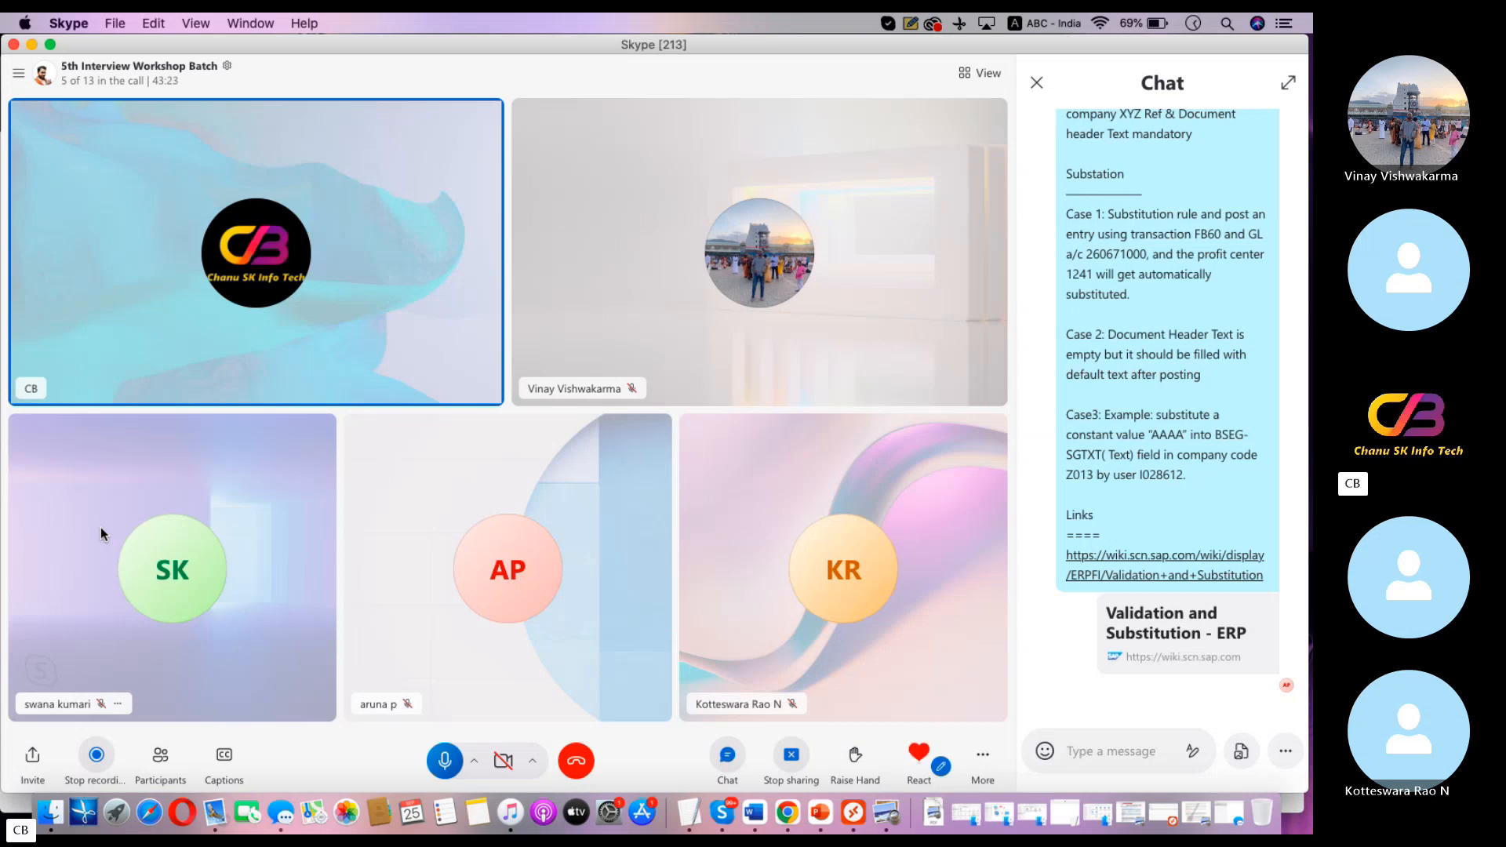
left_click(695, 823)
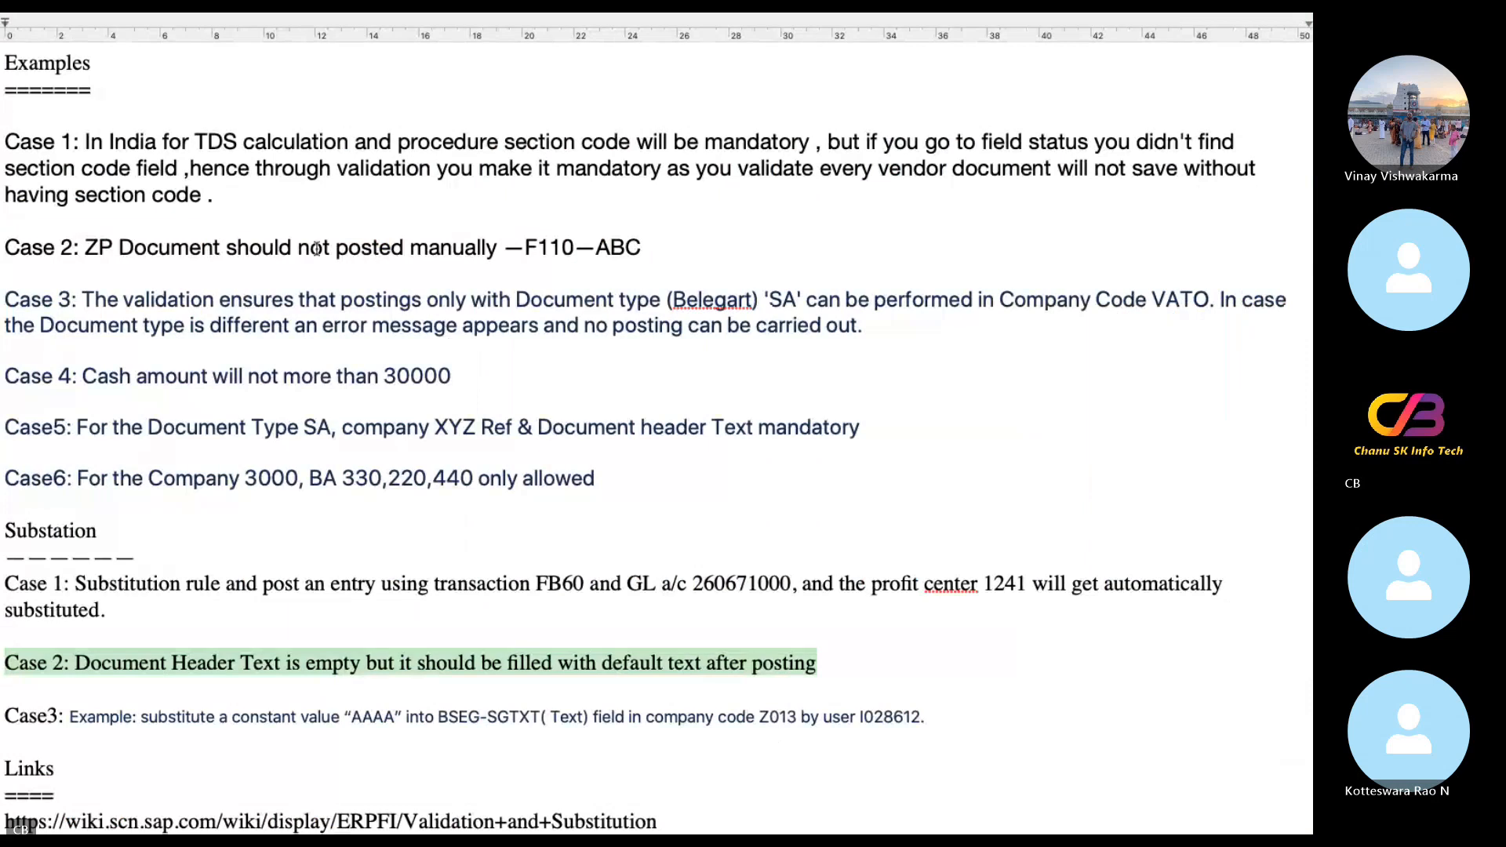
left_click_drag(5, 63, 657, 821)
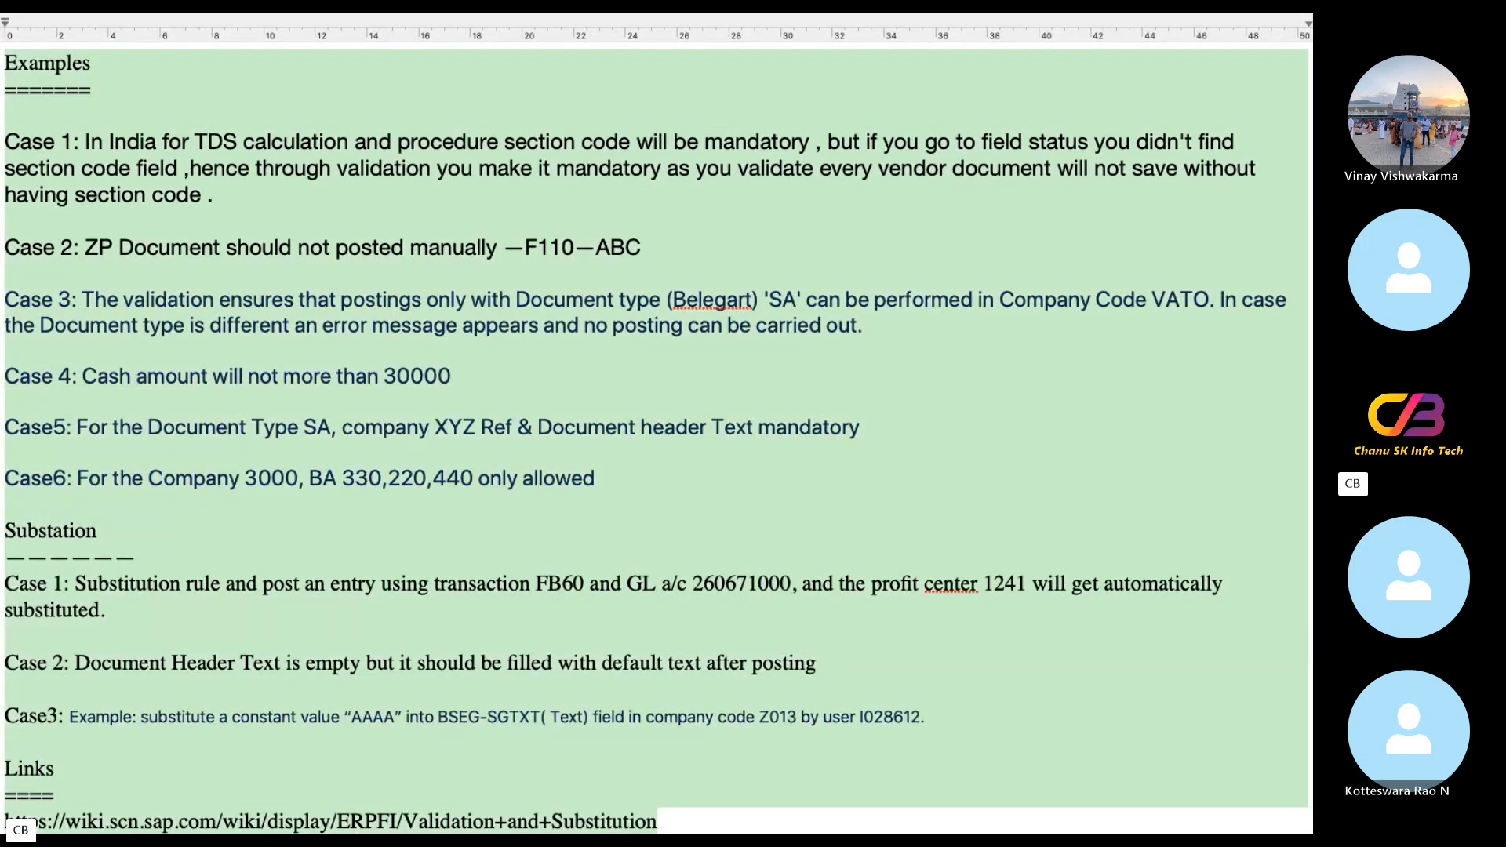
Clear the Skype windows from the desktop, open Topics for practice.docx and show it full screen.
key("super+Tab")
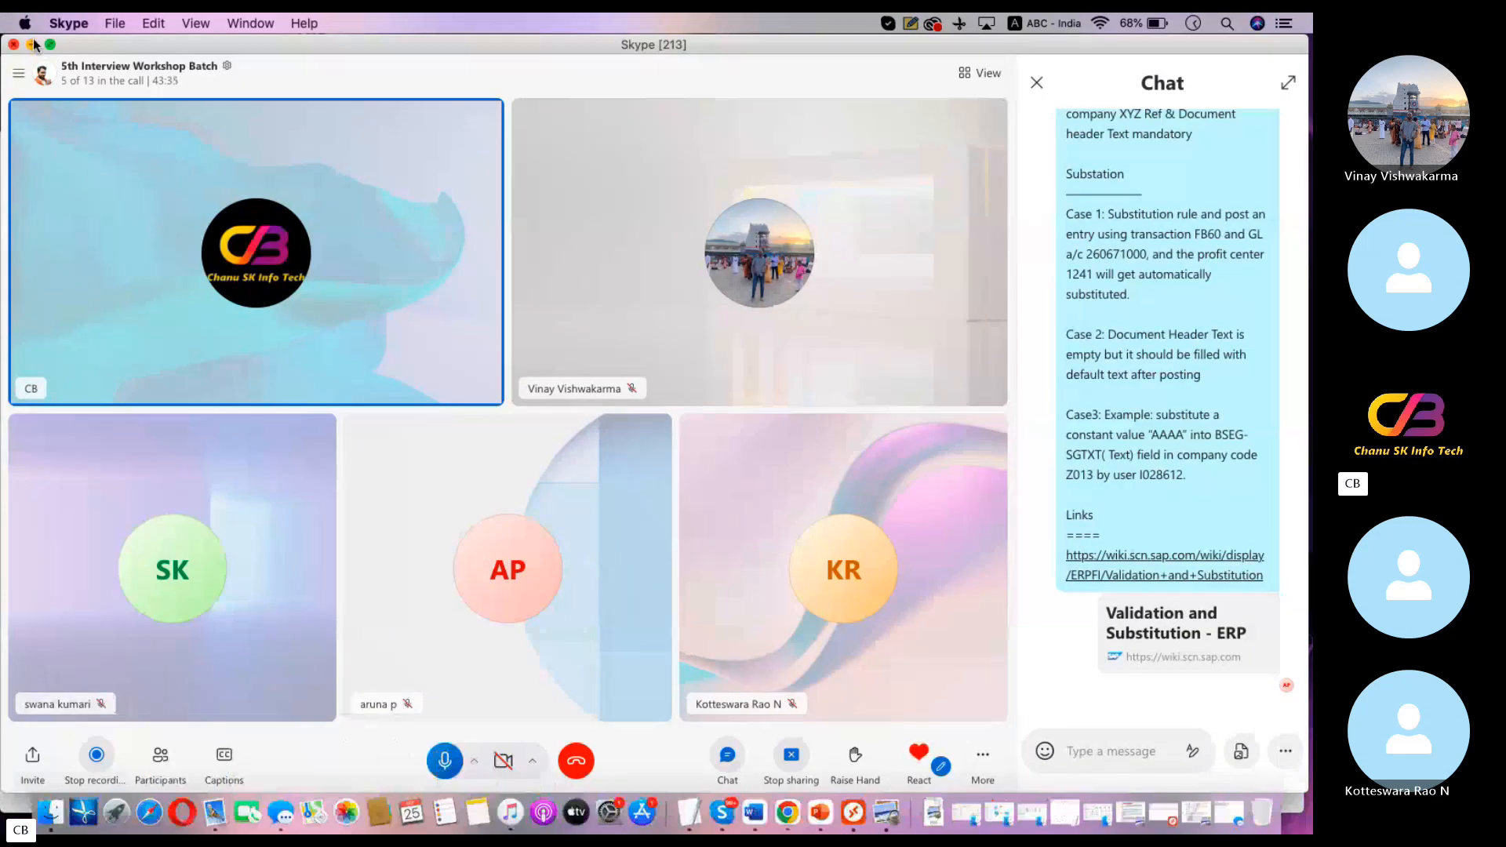
left_click(33, 45)
left_click(39, 72)
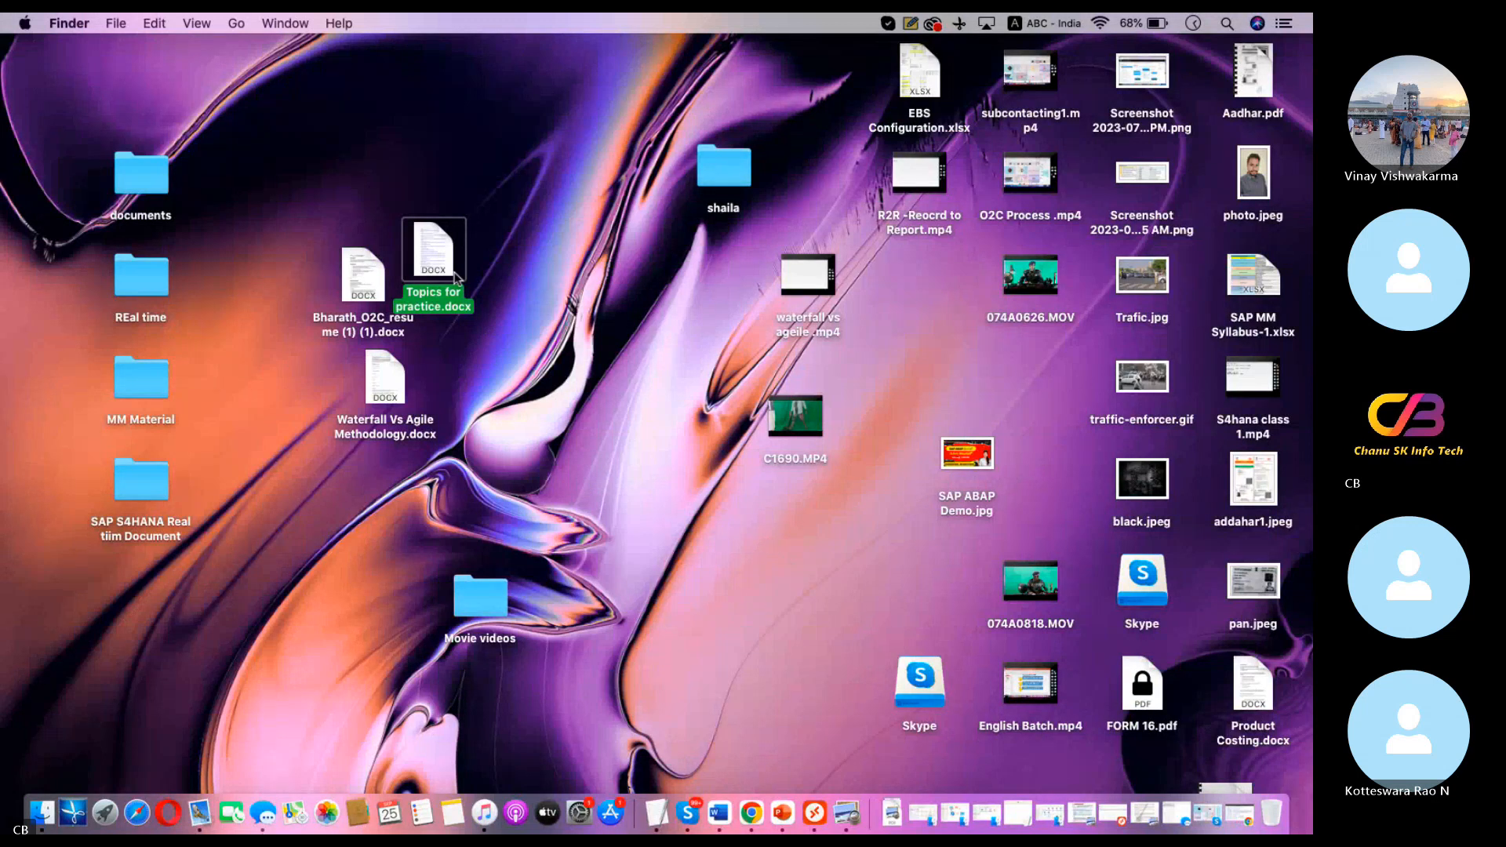
double_click(452, 271)
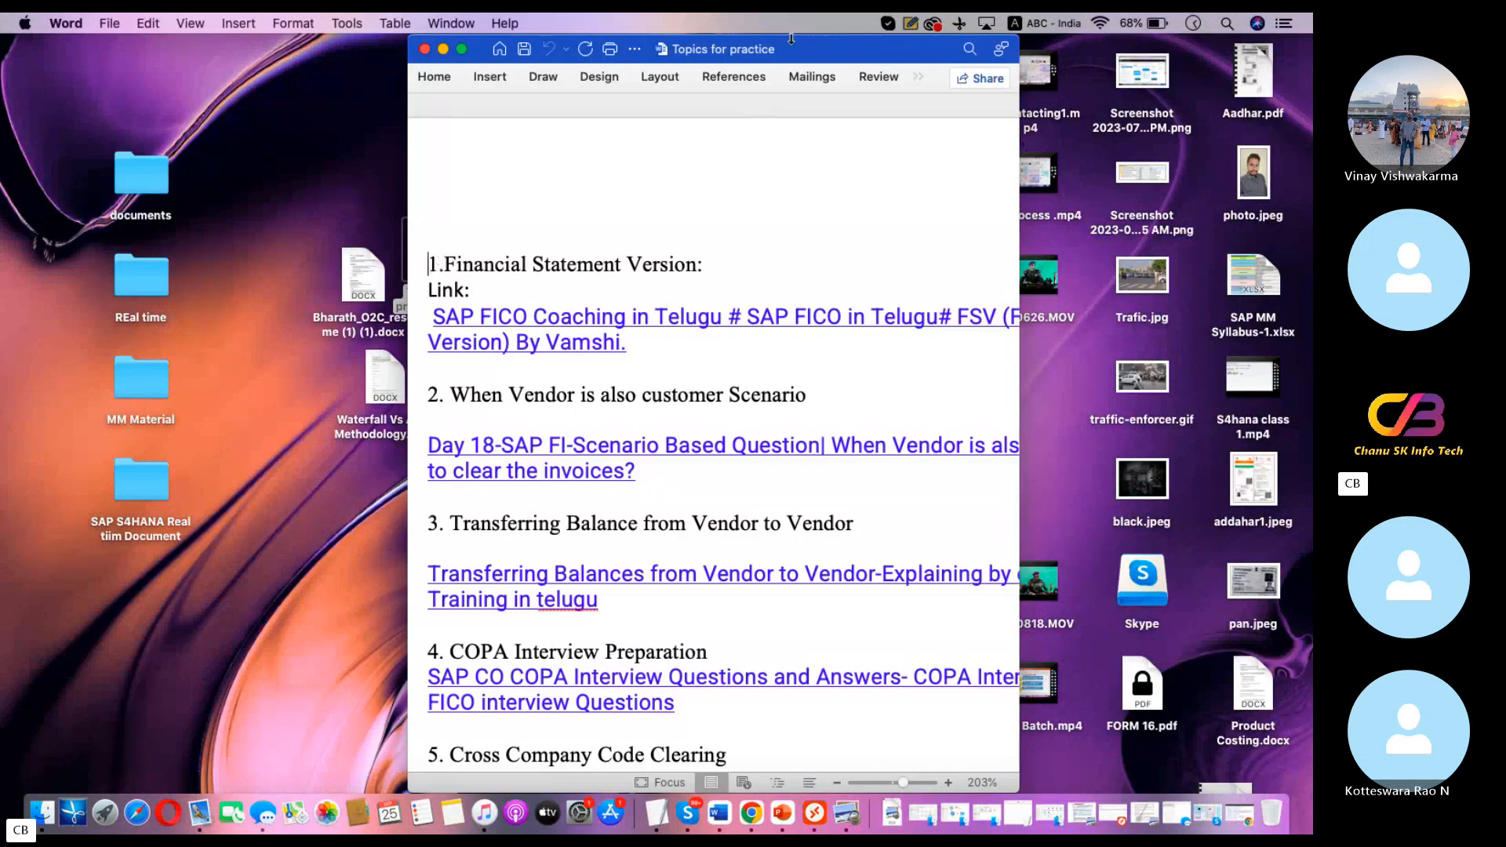
left_click(461, 48)
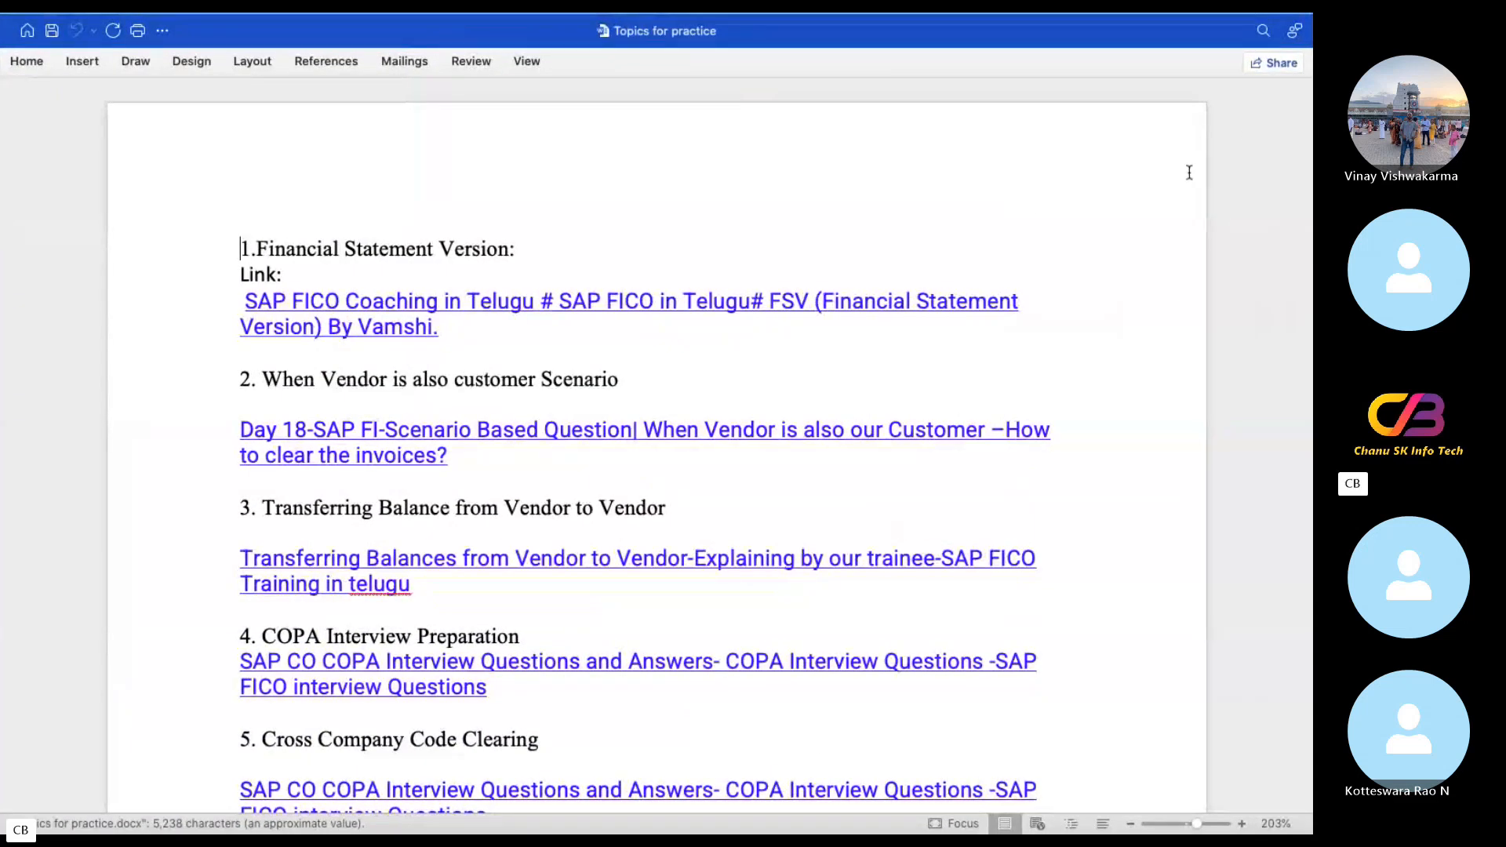
Paste the copied validation and substitution case notes on the blank last page, after the mock test video links.
left_click(1203, 249)
key("Down")
key("Down")
key("Down")
key("Down")
key("Down")
key("Down")
key("Down")
key("Down")
key("Down")
key("Down")
key("Down")
key("Down")
key("Down")
key("Down")
key("Down")
key("Down")
key("Down")
key("Down")
key("Down")
key("Down")
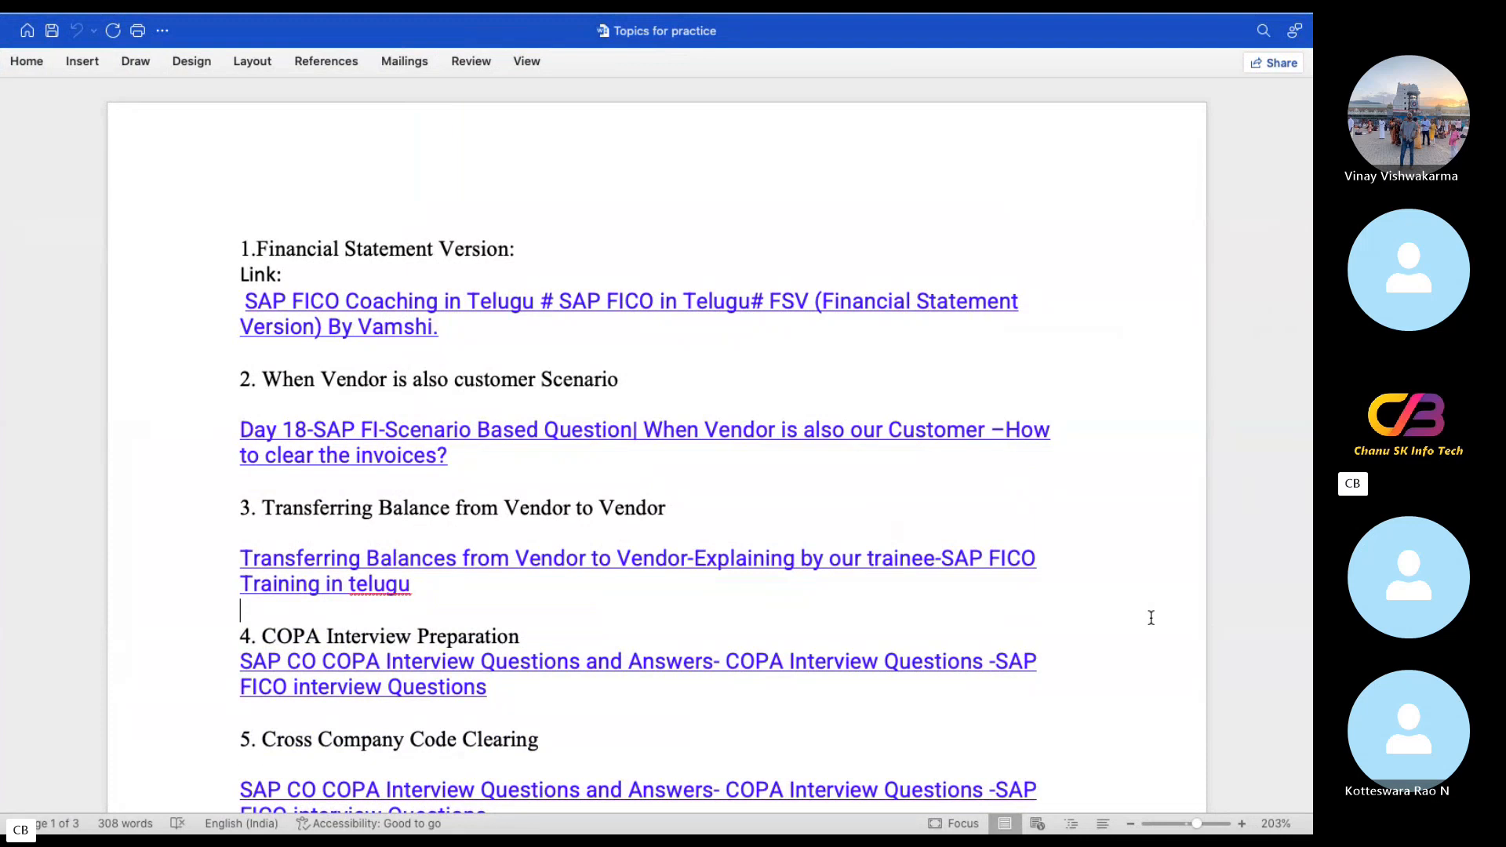
key("Down")
key("Down")
key("Down")
key("Down")
key("Down")
key("Down")
key("Down")
key("Down")
key("Down")
key("Down")
key("Down")
key("Down")
key("Down")
key("Down")
key("Down")
key("Down")
key("Down")
key("Down")
key("Down")
key("Down")
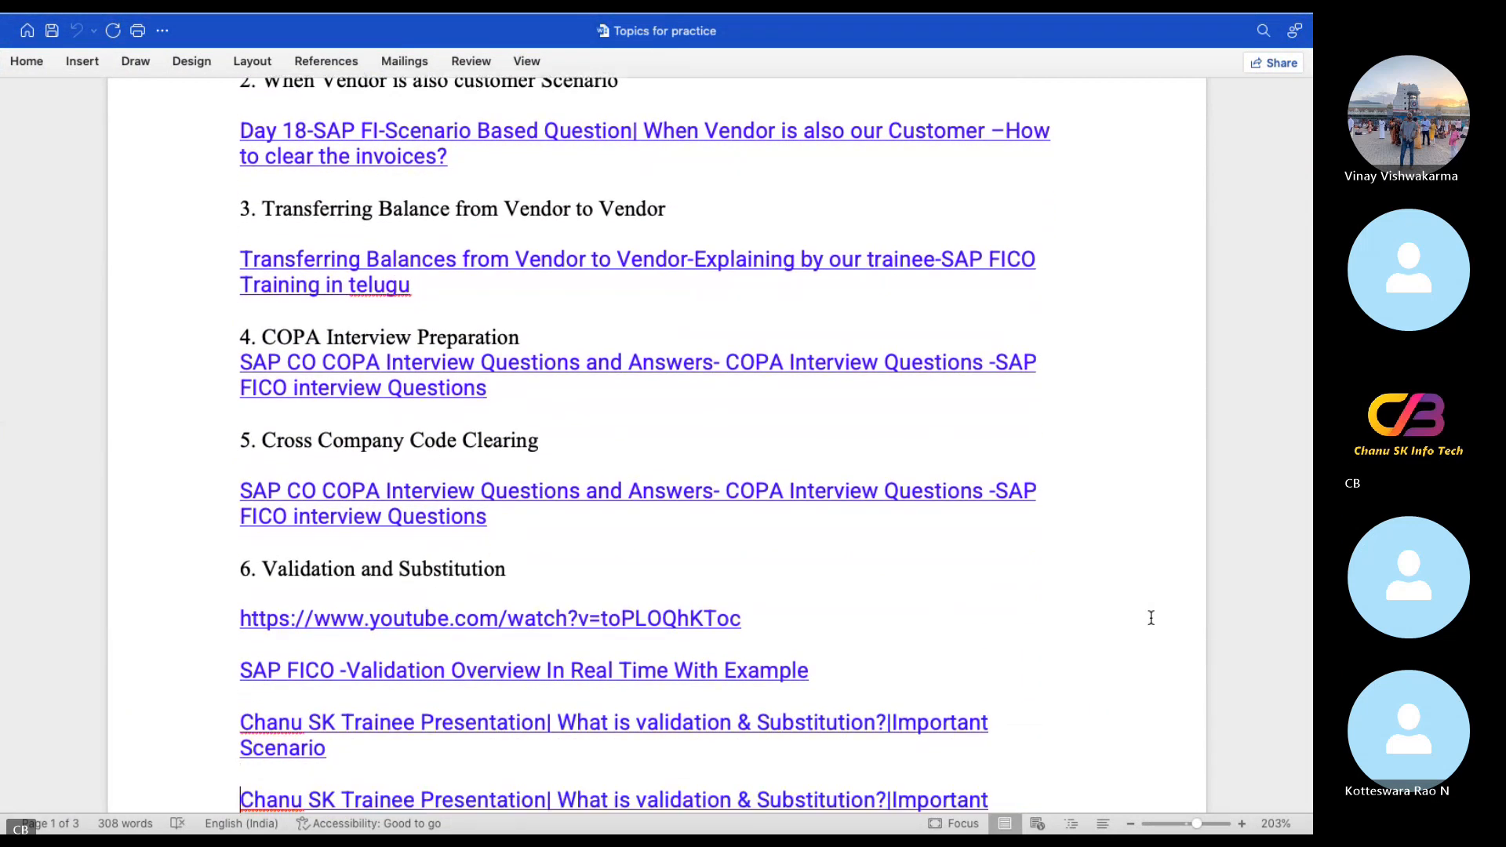
key("Down")
key("Down")
key("Down")
key("Down")
key("Down")
key("Down")
key("Down")
key("Down")
key("Down")
key("Down")
key("Down")
key("Down")
key("Down")
key("Down")
key("Down")
key("Down")
key("Down")
key("Down")
key("Down")
key("Down")
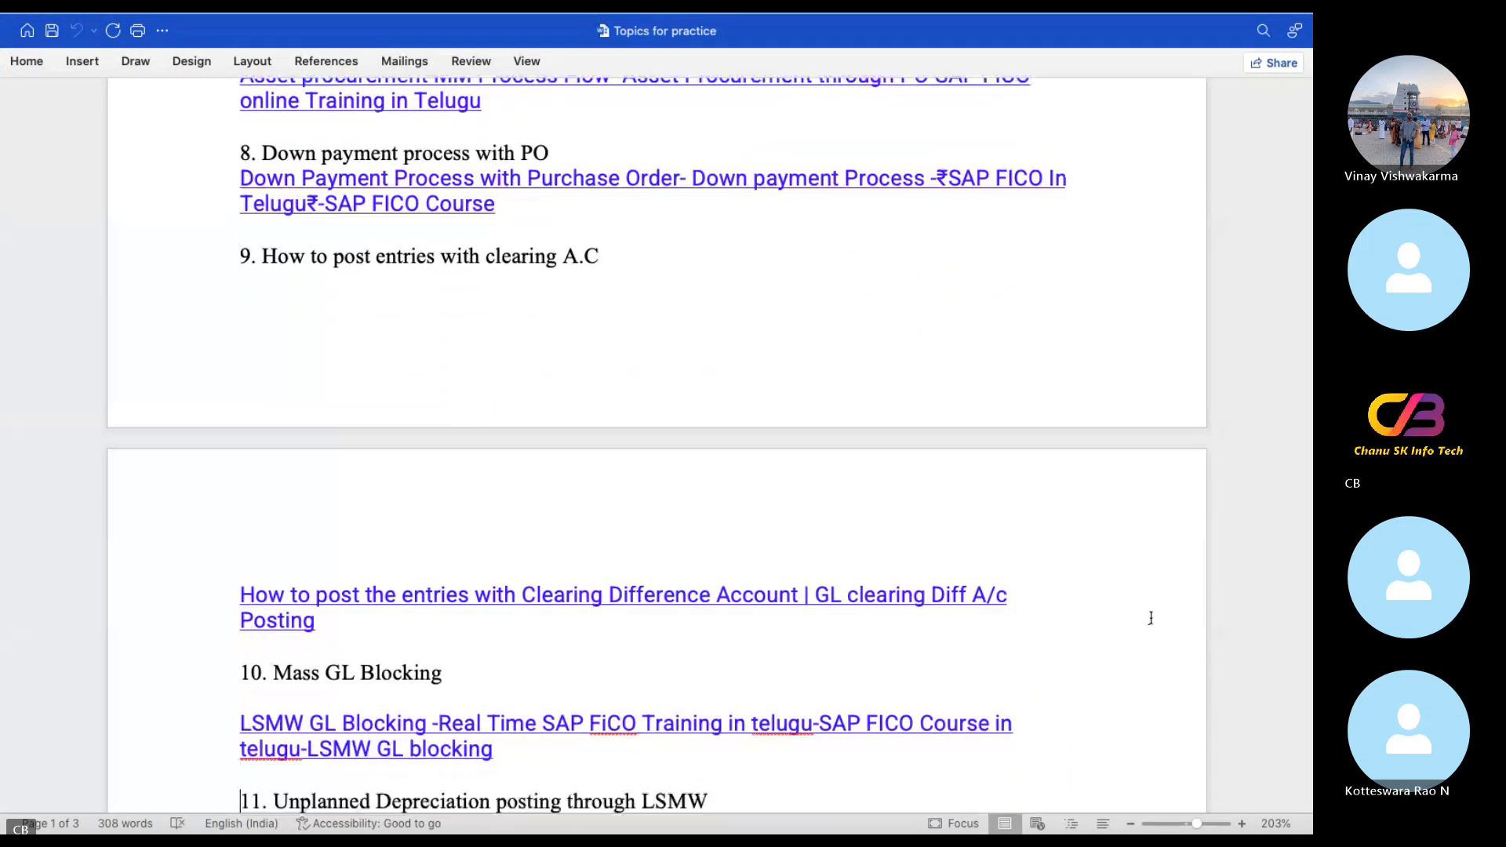
key("Down")
key("Down")
key("Down")
key("Down")
key("Down")
key("Down")
key("Down")
key("Down")
key("Down")
key("Down")
key("Down")
key("Down")
key("Down")
key("Down")
key("Down")
key("Down")
key("Down")
key("Down")
key("Down")
key("Down")
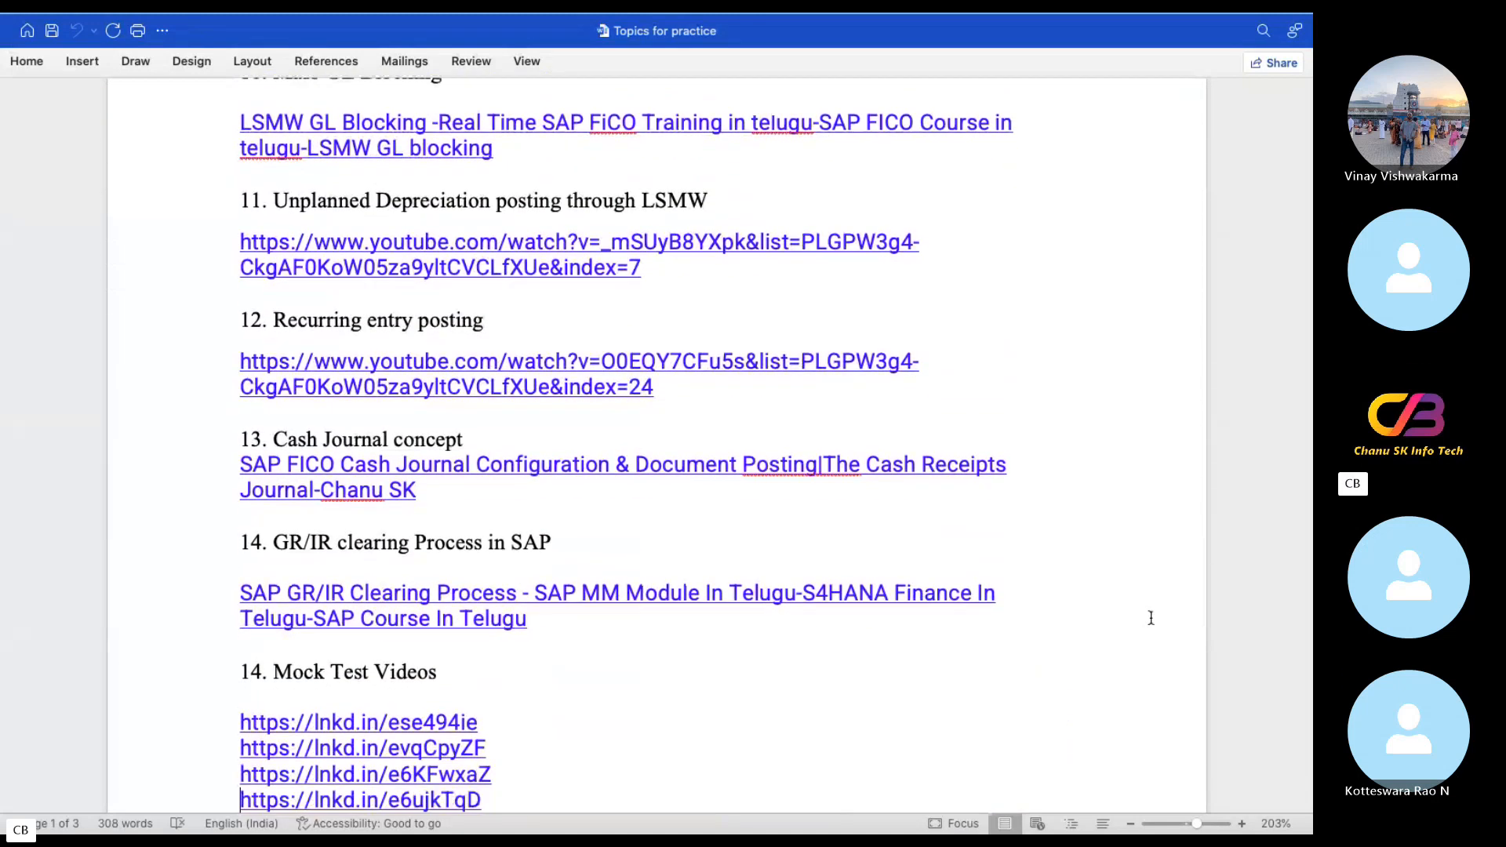
key("Down")
key("Down")
key("Down")
key("Down")
key("Down")
key("Down")
key("Down")
key("Down")
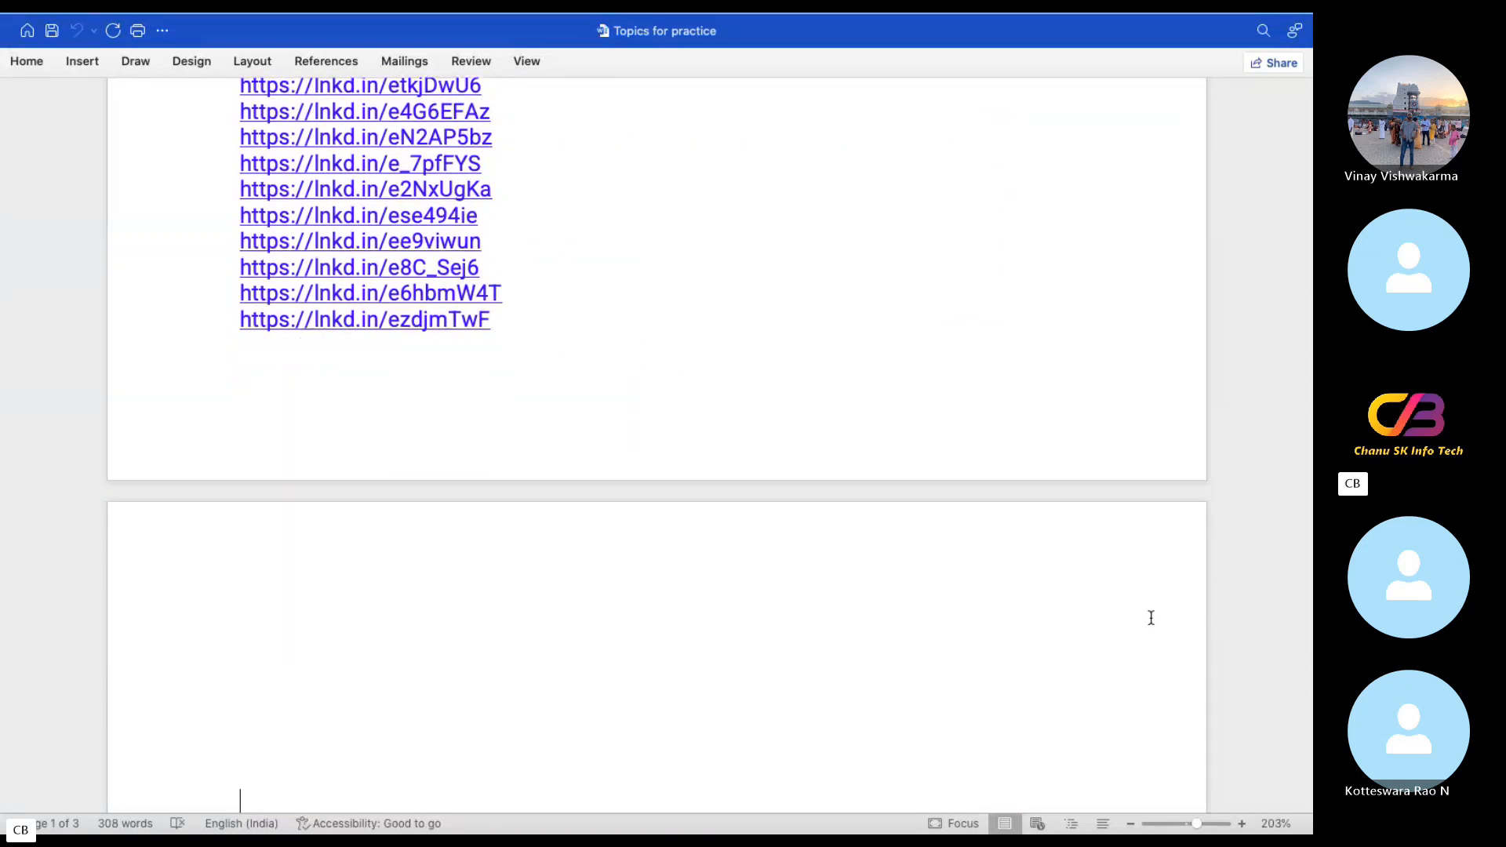
key("Up")
key("Up")
key("Up")
key("Up")
key("Up")
key("Up")
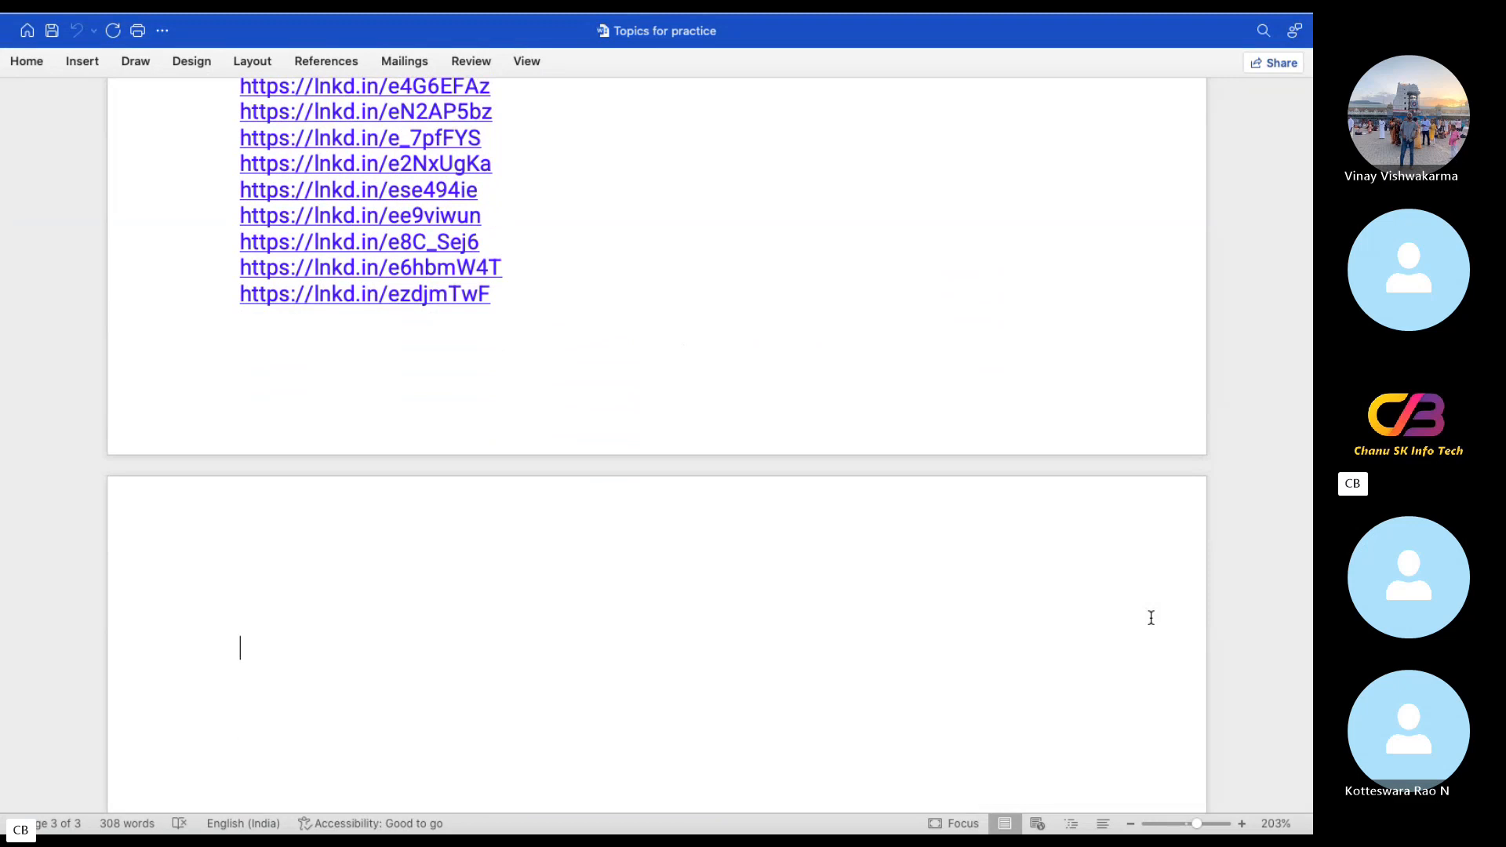
key("super+v")
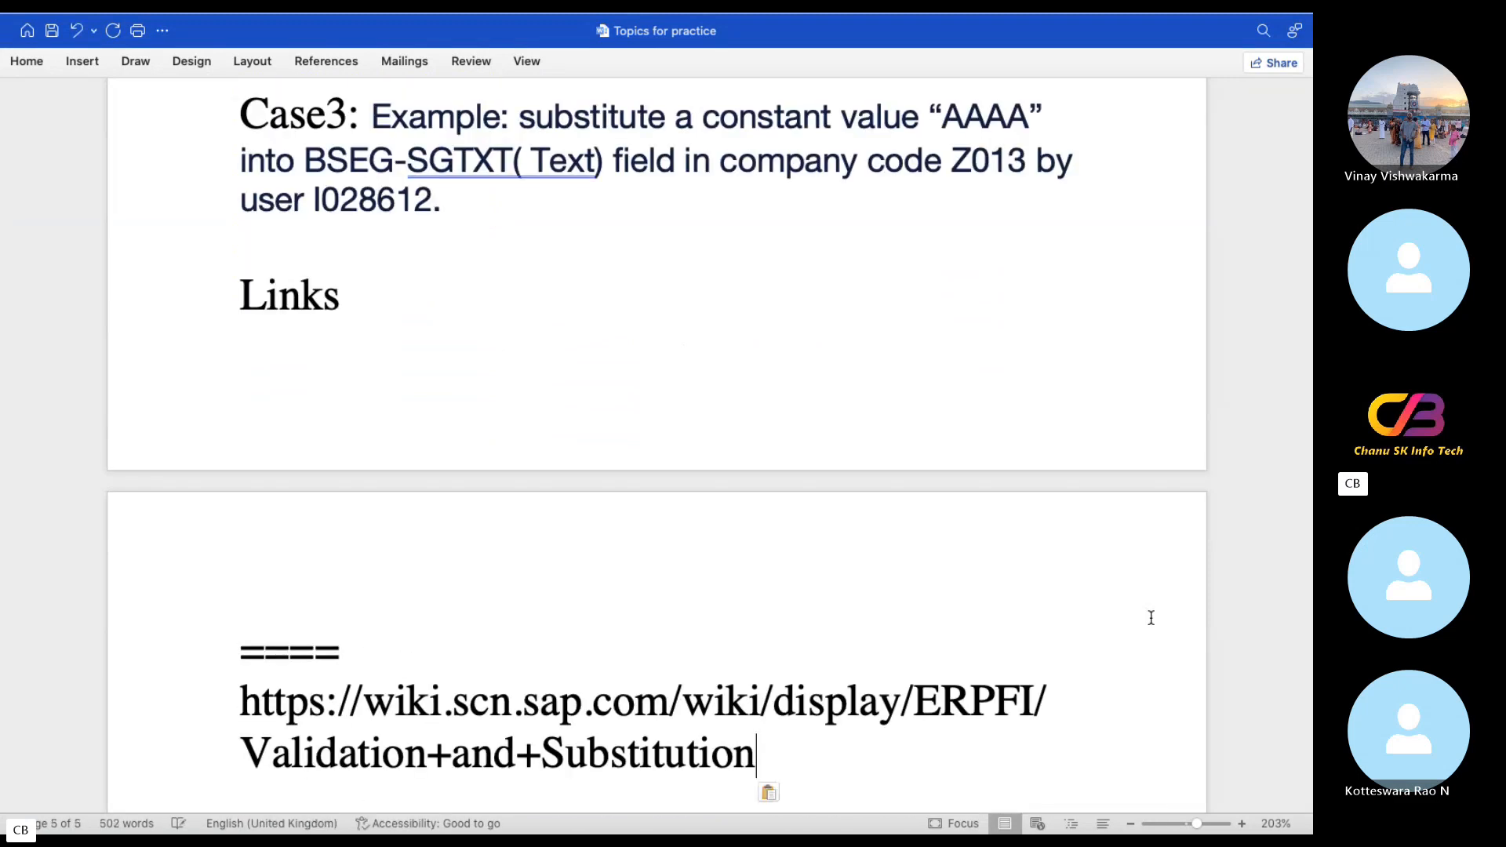
Select the pasted case notes from the Examples heading through the wiki link and bring up the text formatting options.
key("Up")
key("Up")
key("Up")
key("Up")
key("Up")
key("Up")
key("Up")
key("Up")
key("Up")
key("Up")
key("Up")
key("Up")
key("Up")
key("Up")
key("Up")
key("Up")
key("Up")
key("Up")
key("Up")
key("Up")
key("Up")
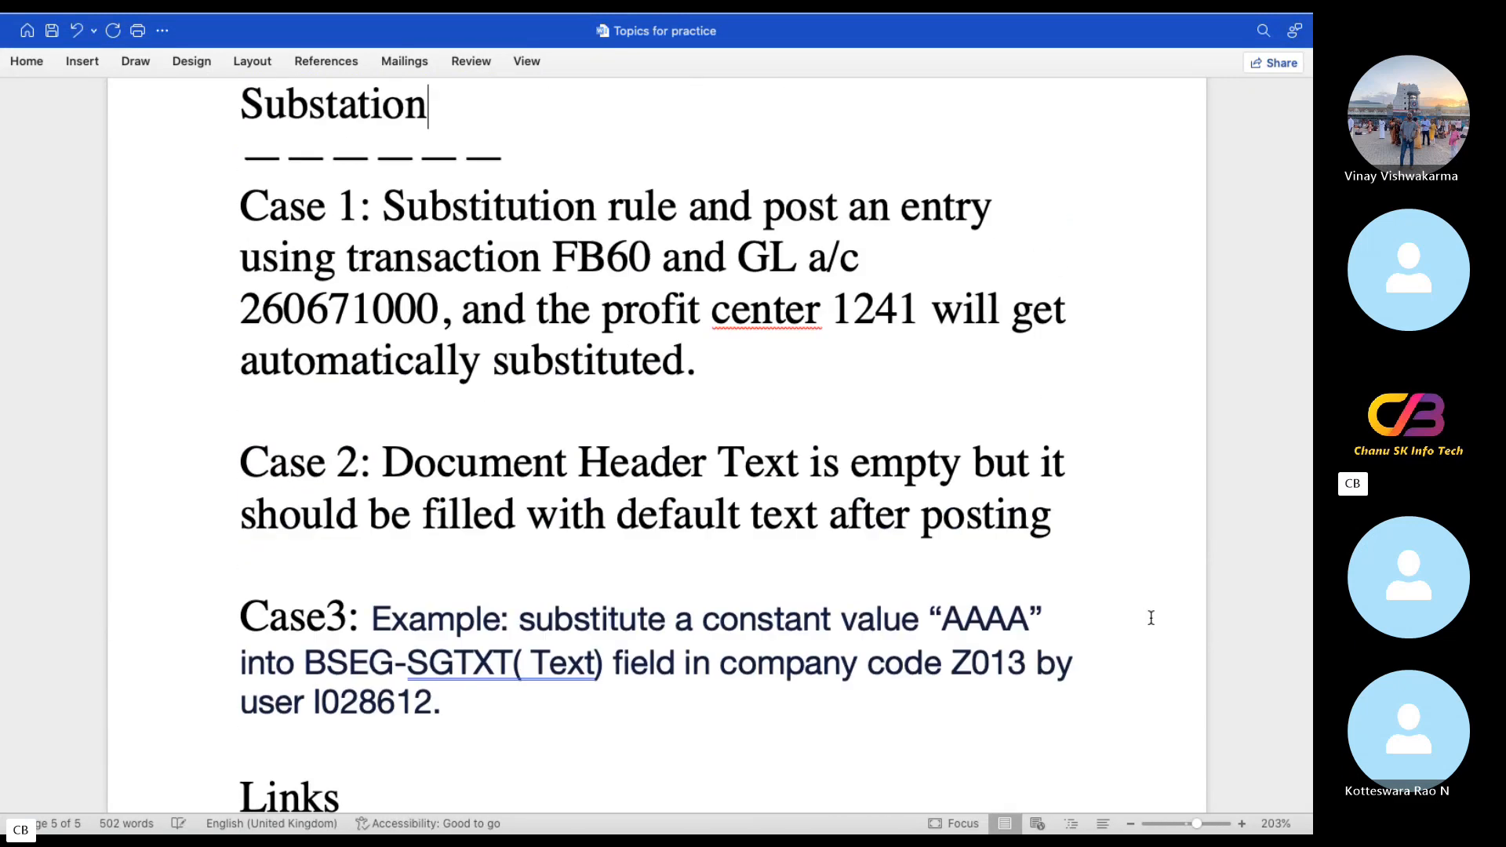
key("Up")
key("Up")
key("Up")
key("Up")
key("Up")
key("Up")
key("Up")
key("Up")
key("Up")
key("Up")
key("Up")
key("Up")
key("Up")
key("Up")
key("Up")
key("Up")
key("Up")
key("Up")
key("Up")
key("Up")
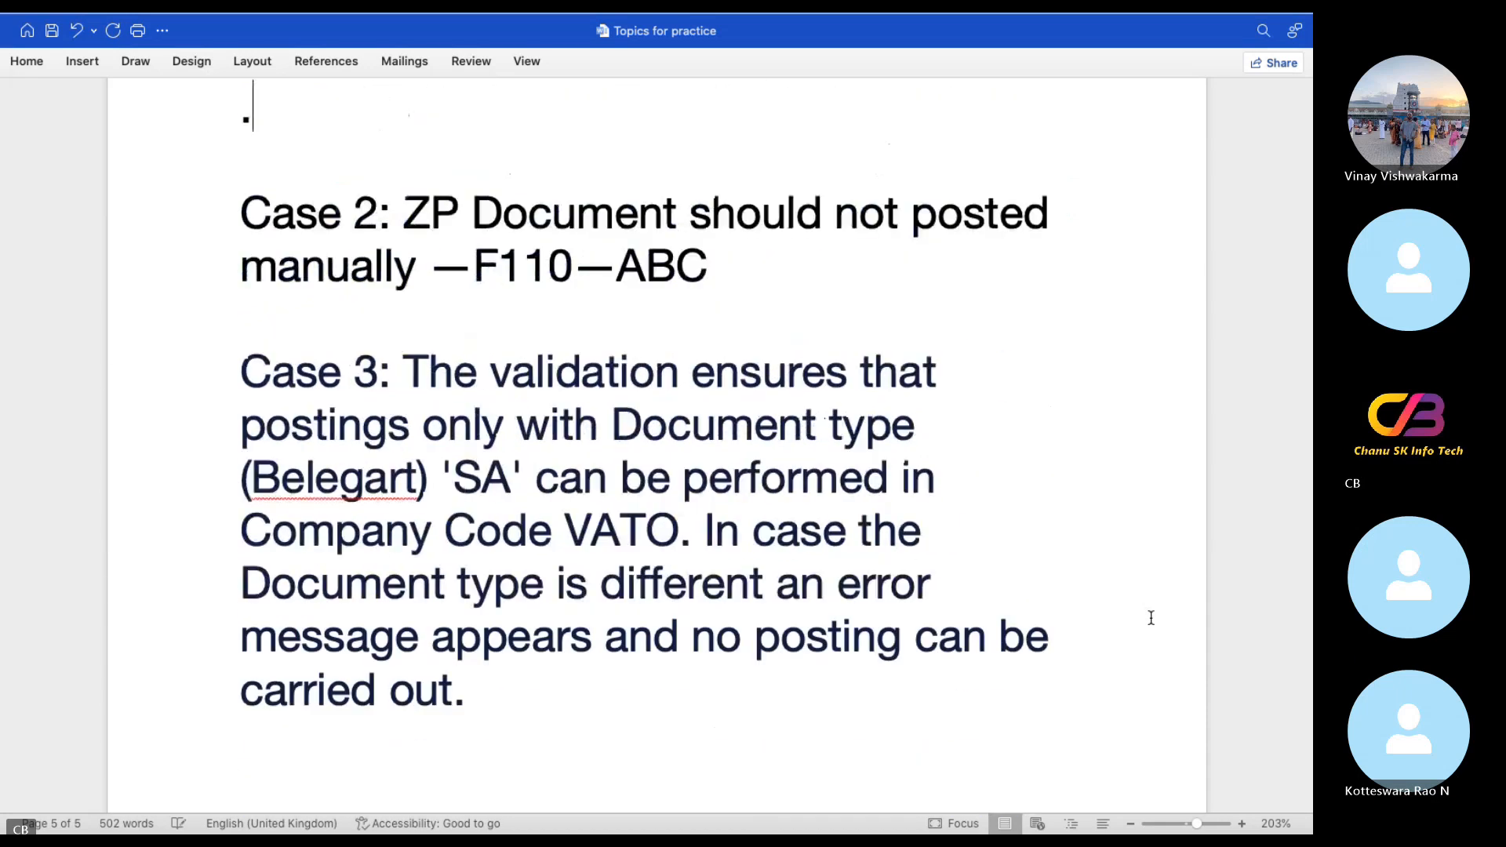
key("Up")
key("Up")
key("Up")
key("Up")
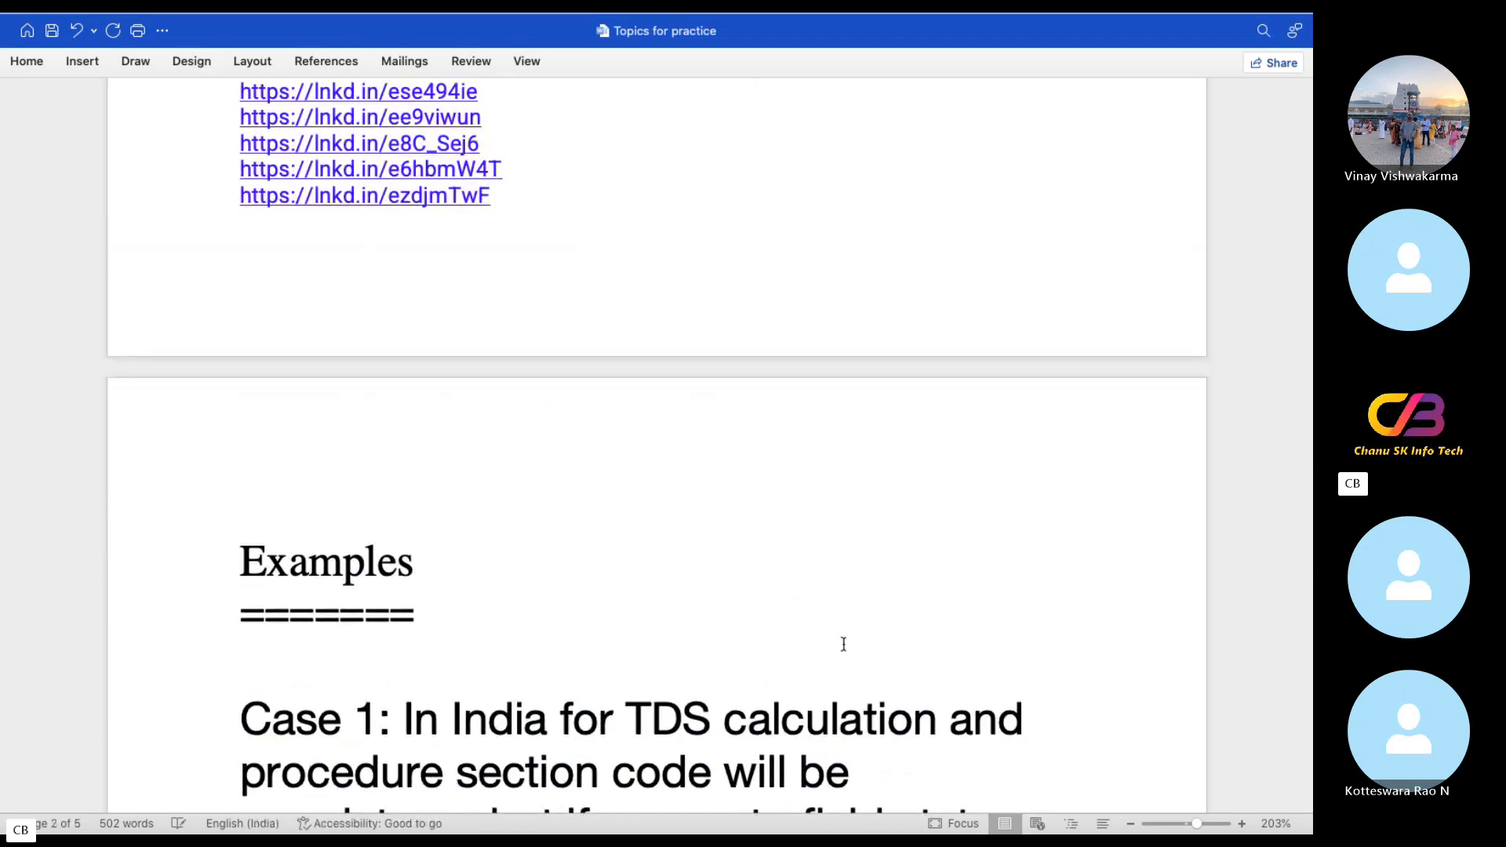
scroll(528, 809, "down", 10)
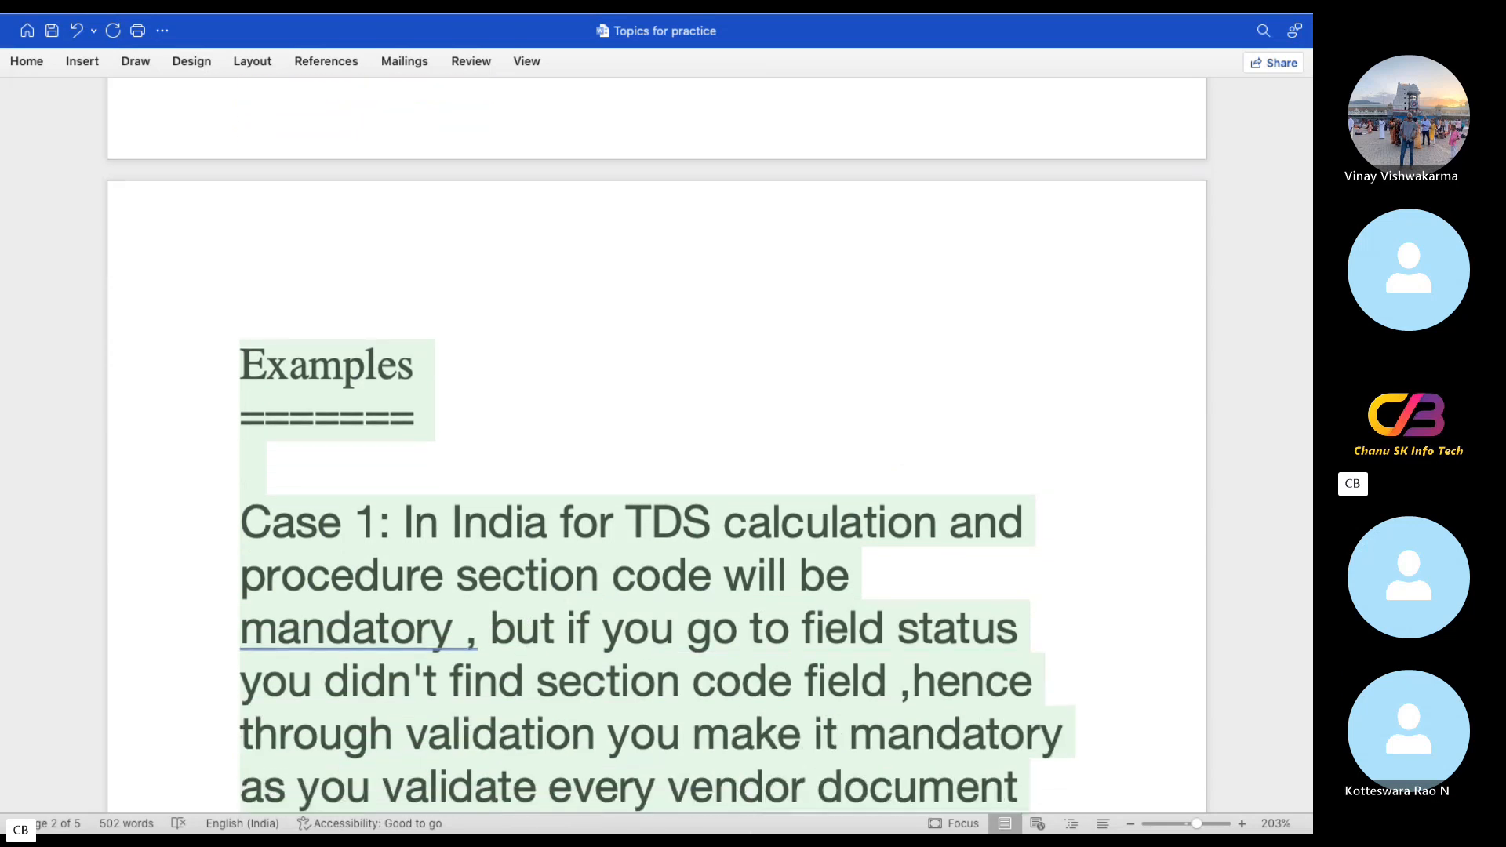
scroll(657, 445, "down", 10)
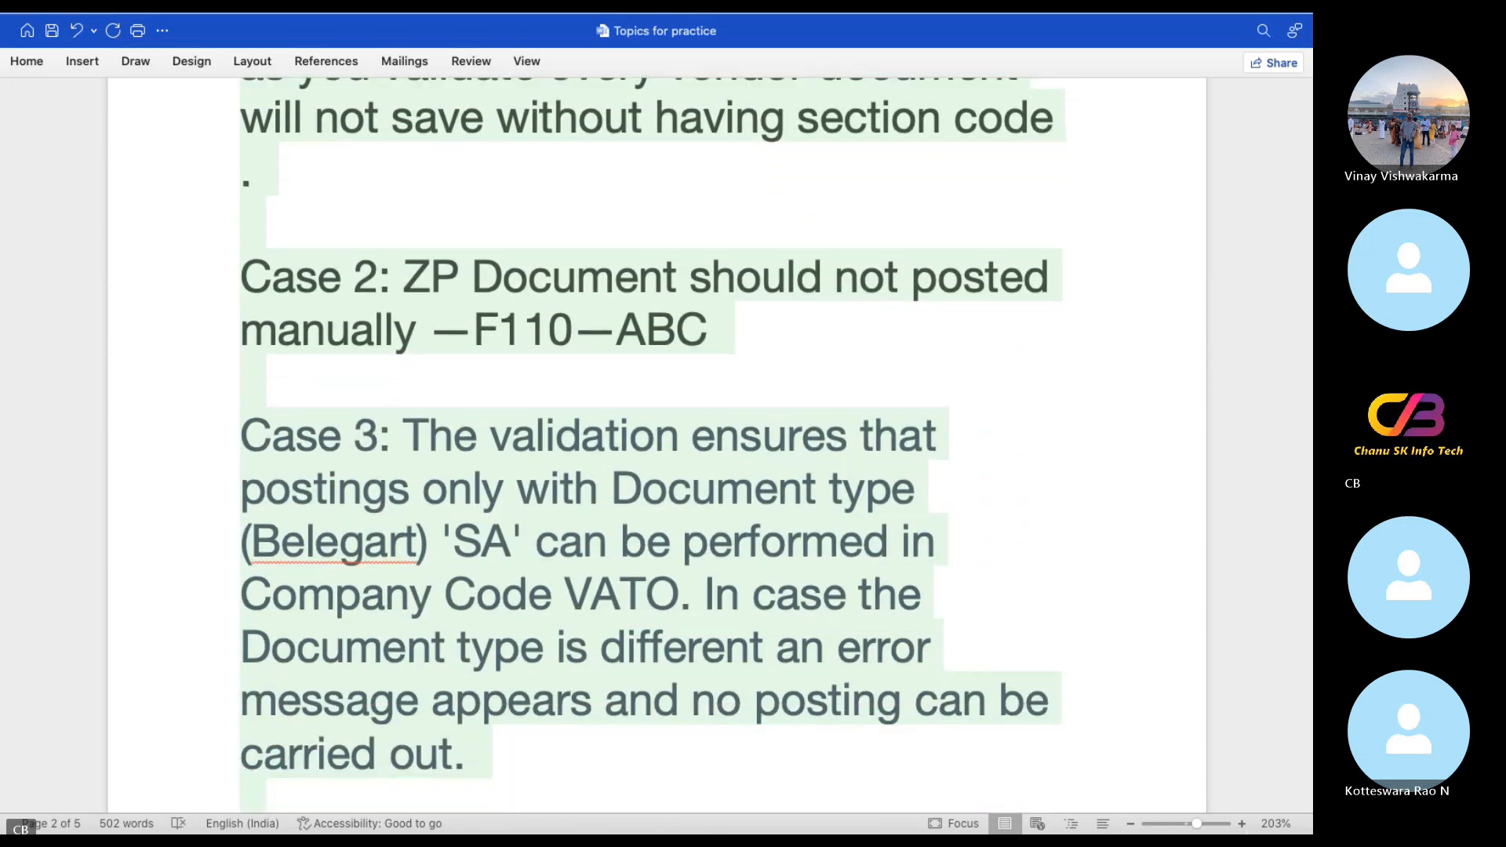
scroll(657, 445, "down", 10)
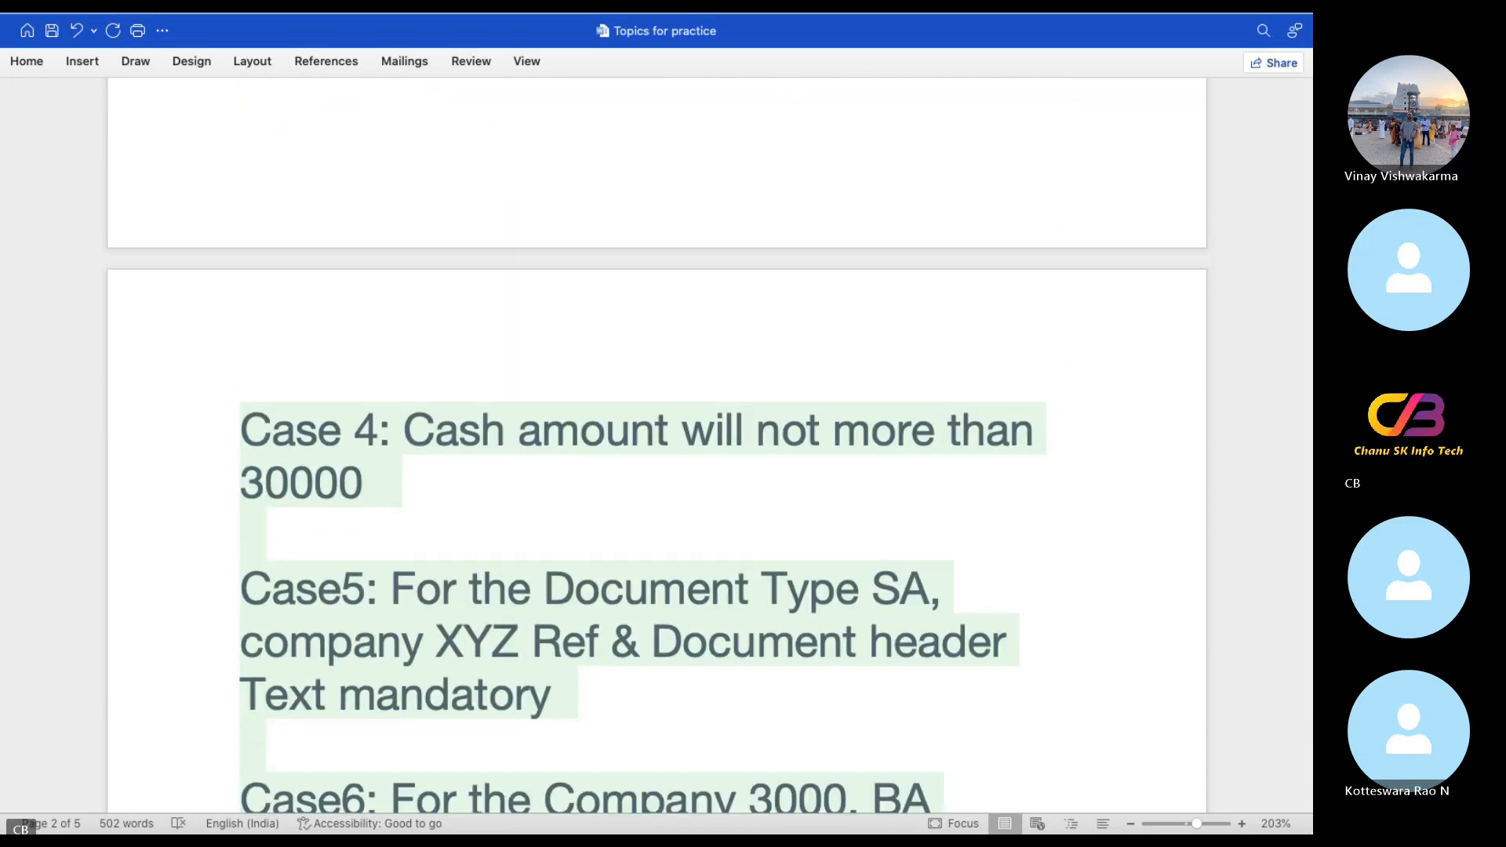
scroll(657, 445, "down", 9)
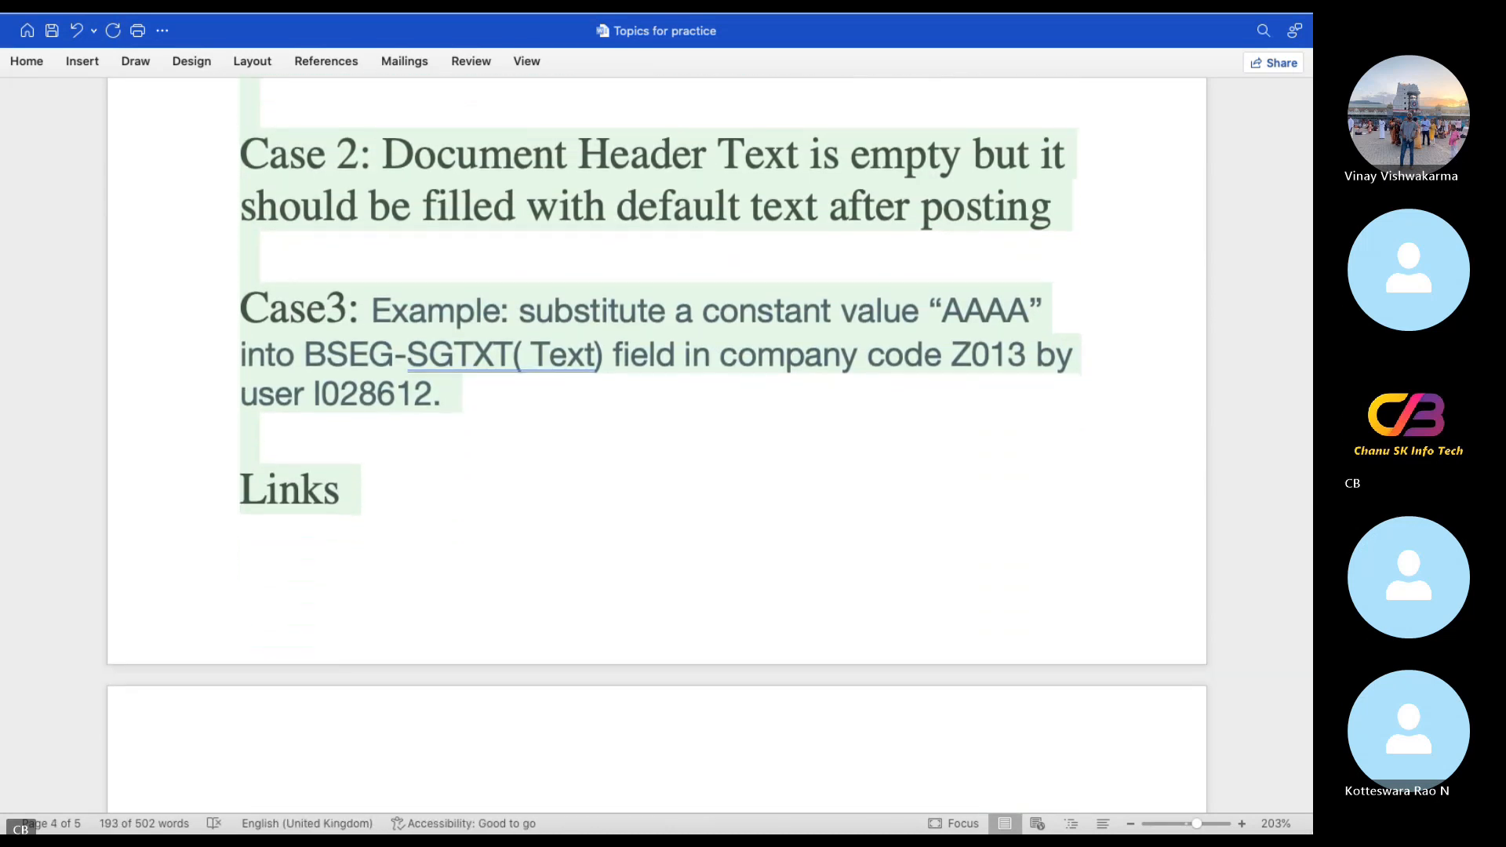
scroll(658, 445, "down", 3)
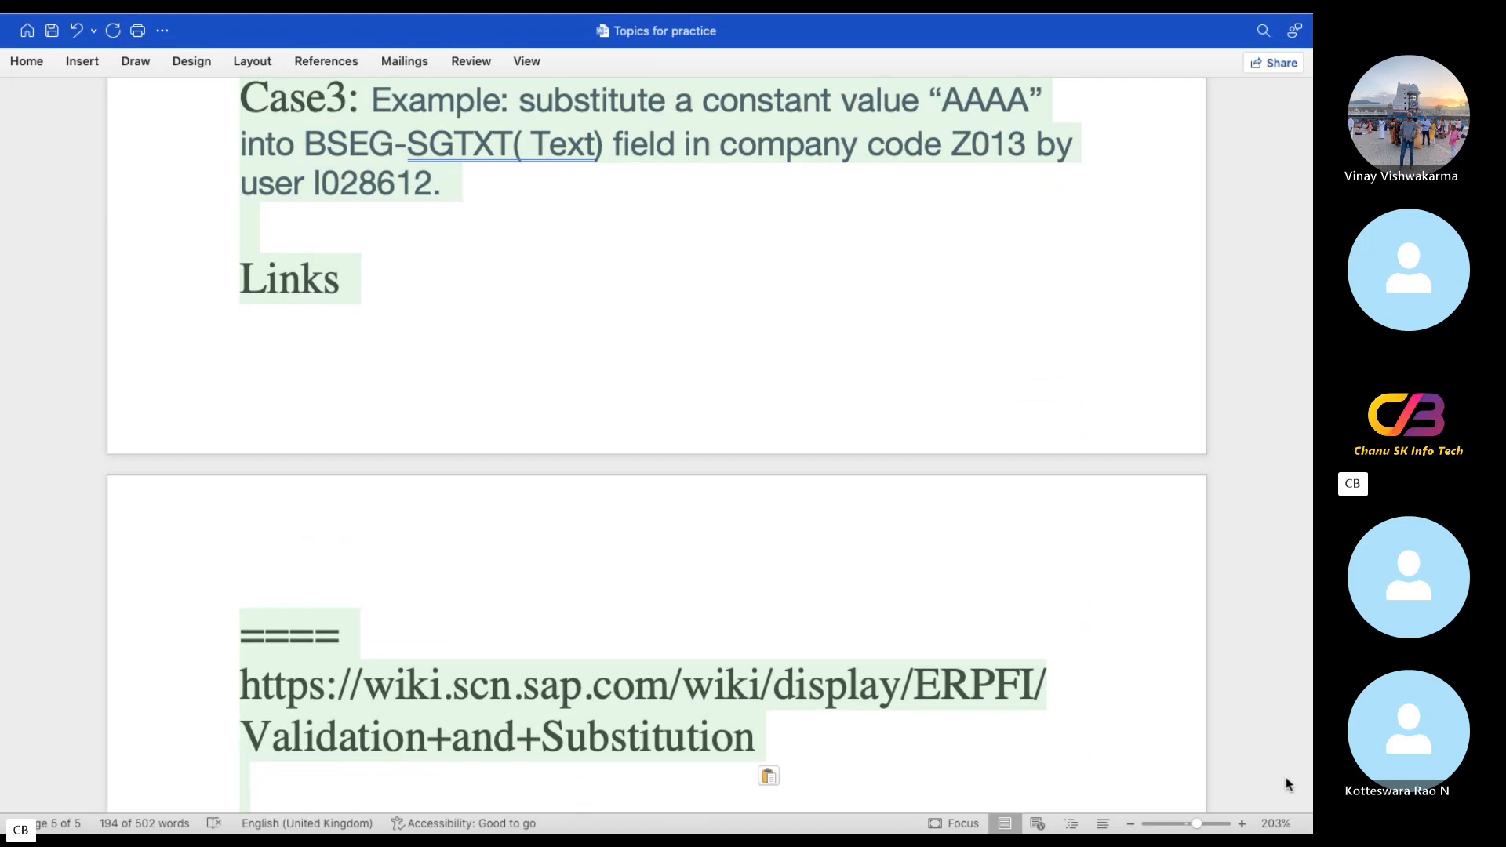
mouse_move(275, 17)
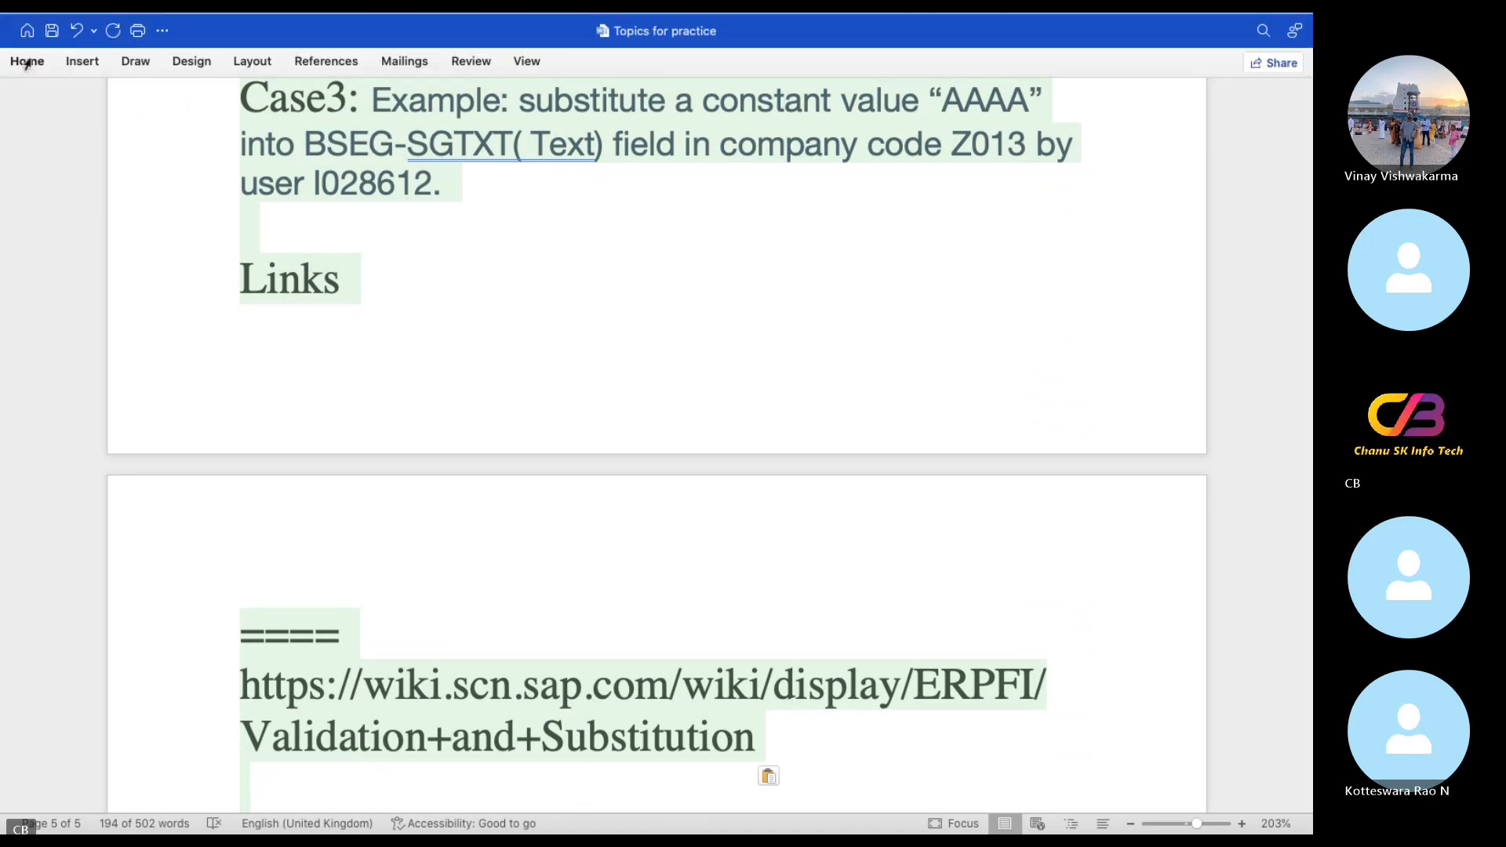
left_click(31, 64)
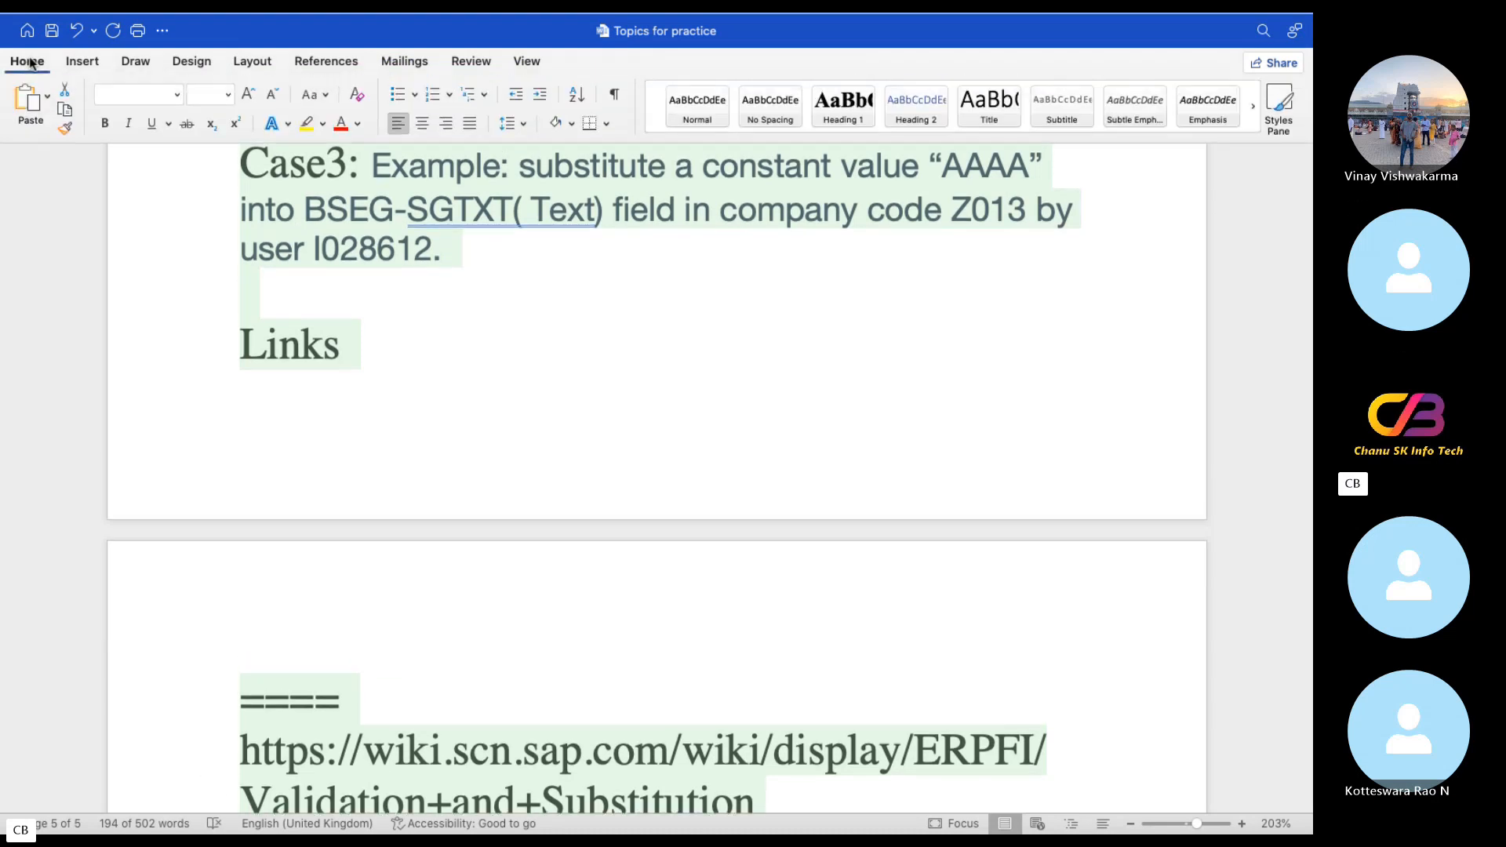